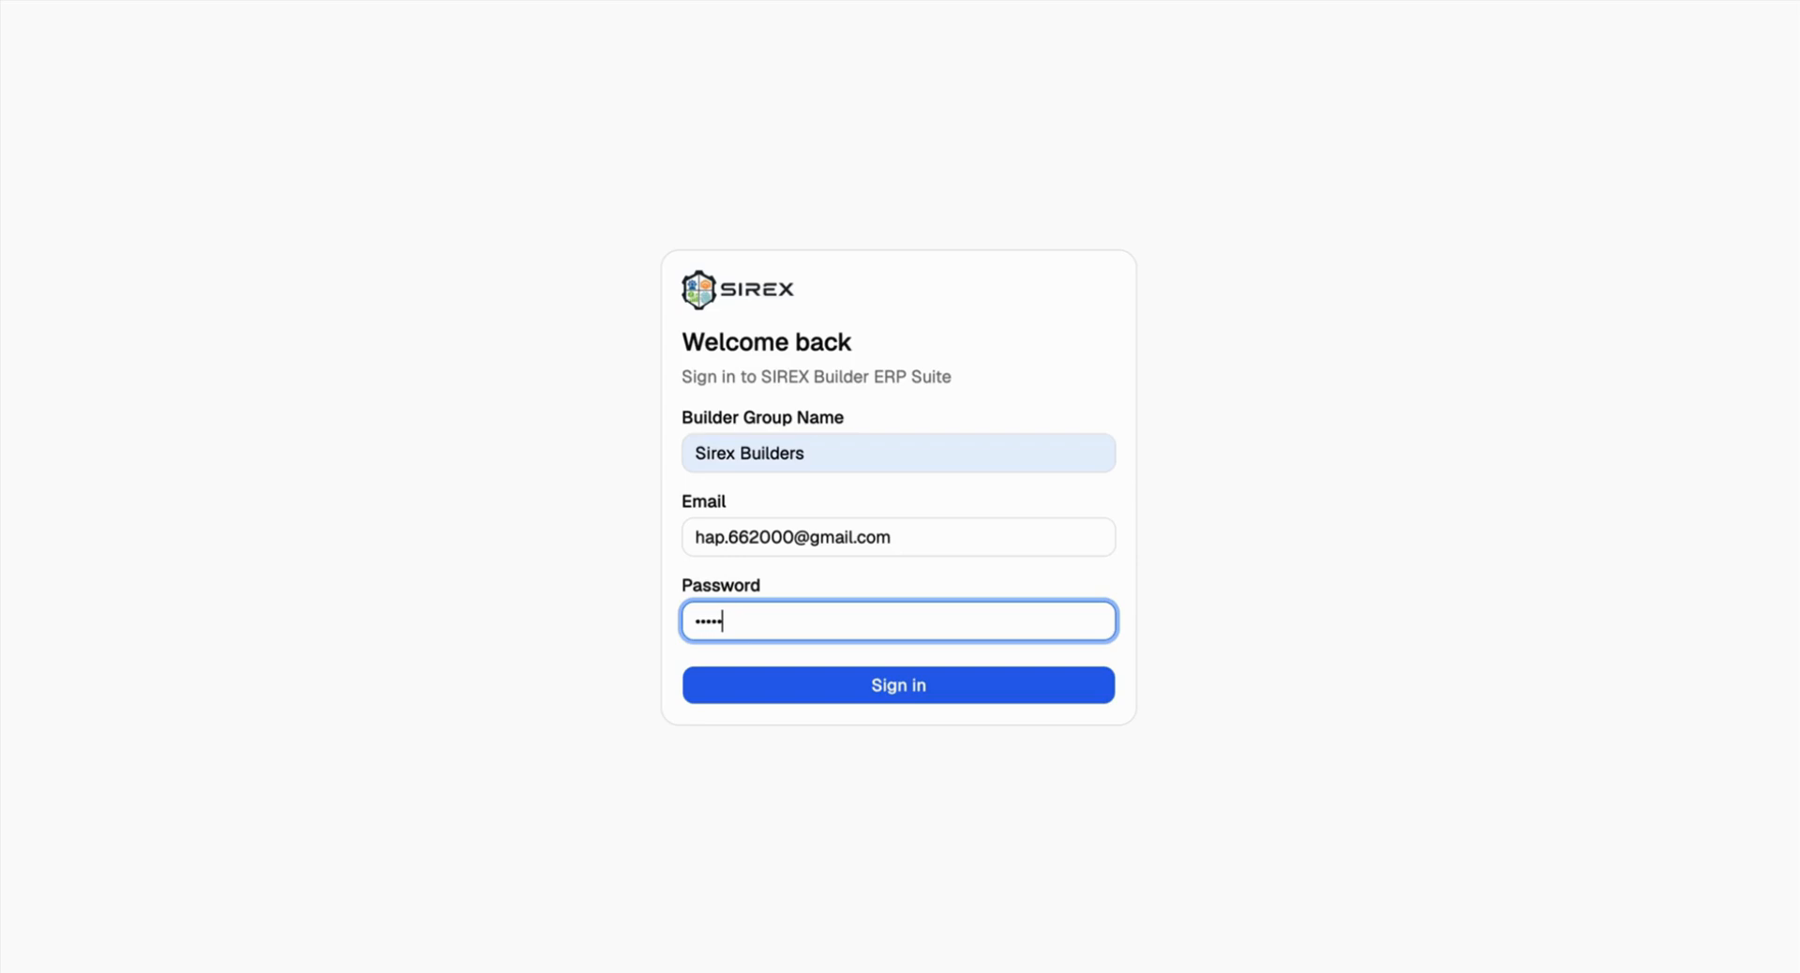
Step: Finish the password and sign in to the Sirex Builders group
key("Return")
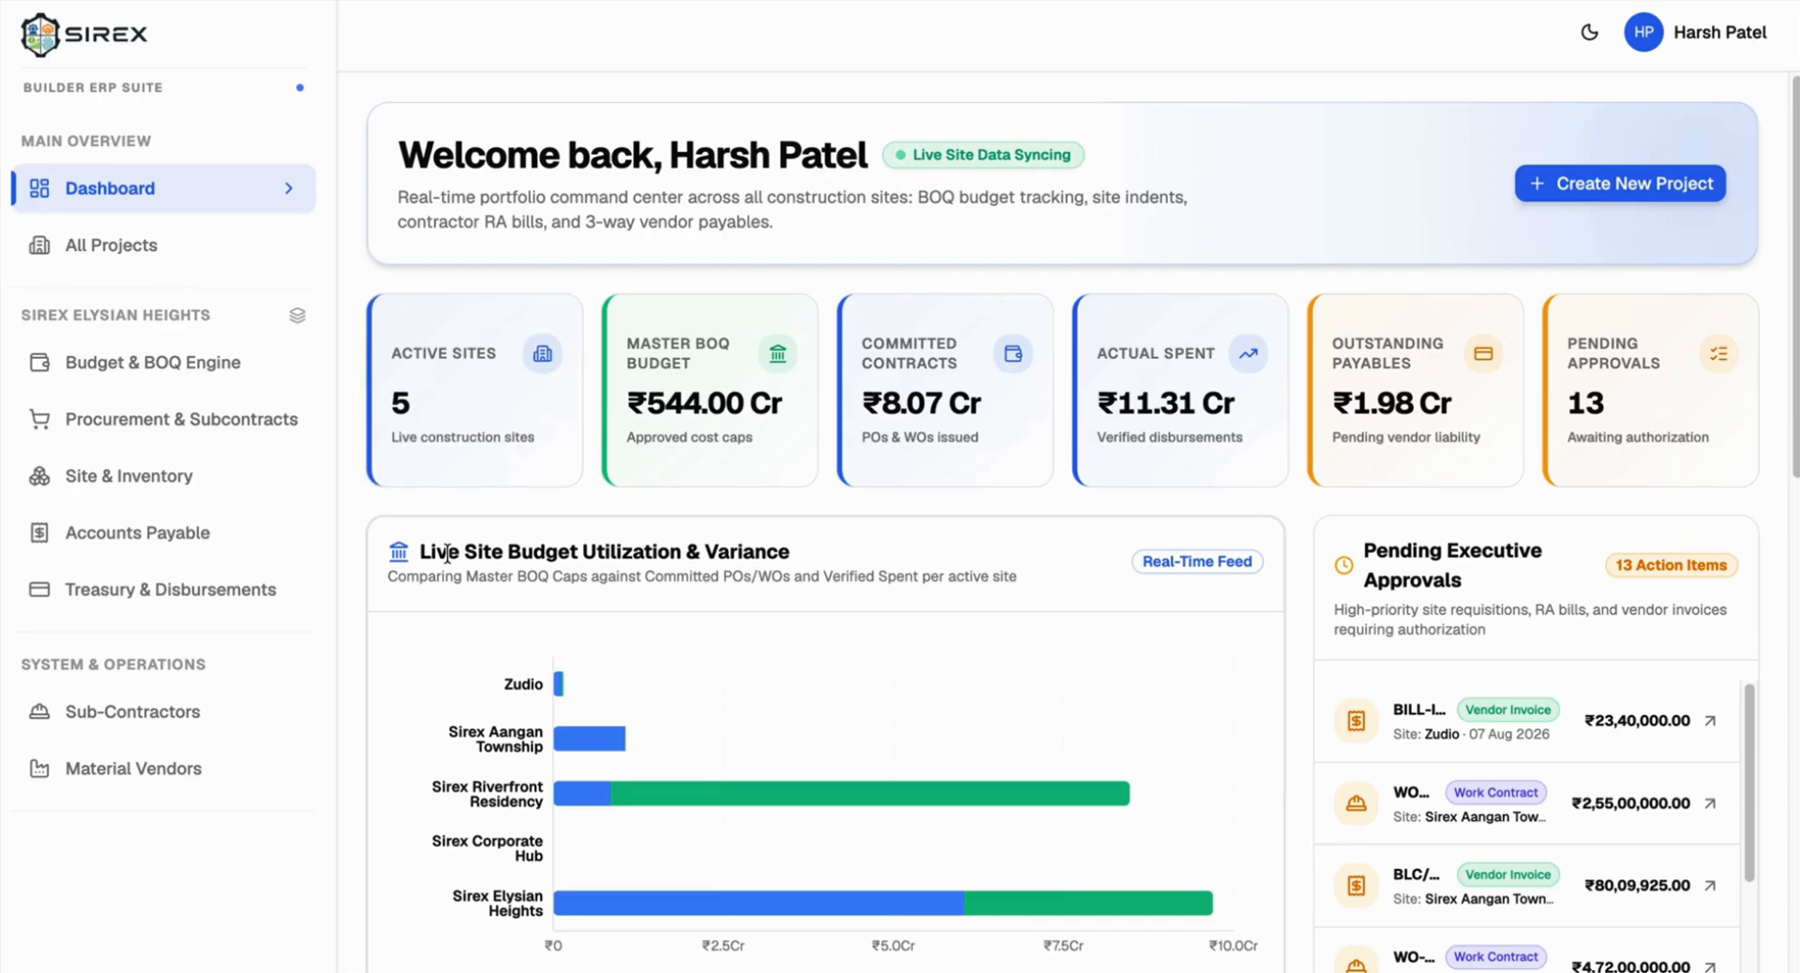
scroll(662, 542, "down", 2)
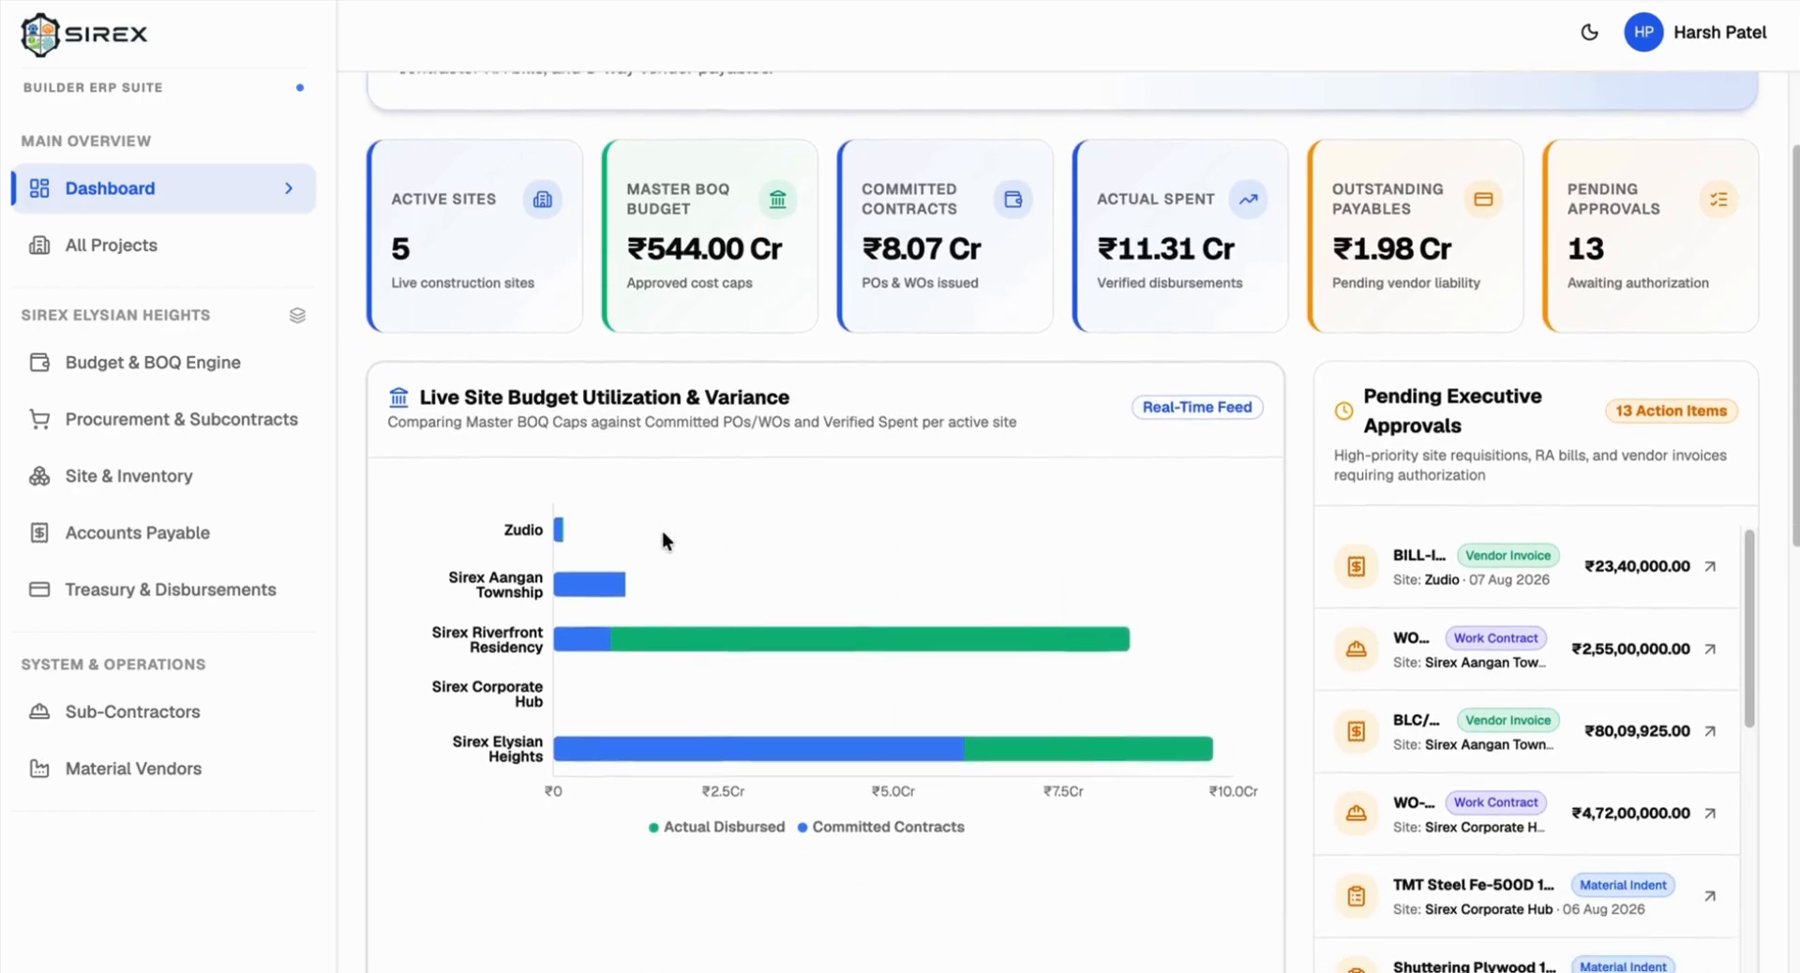
scroll(1476, 450, "down", 1)
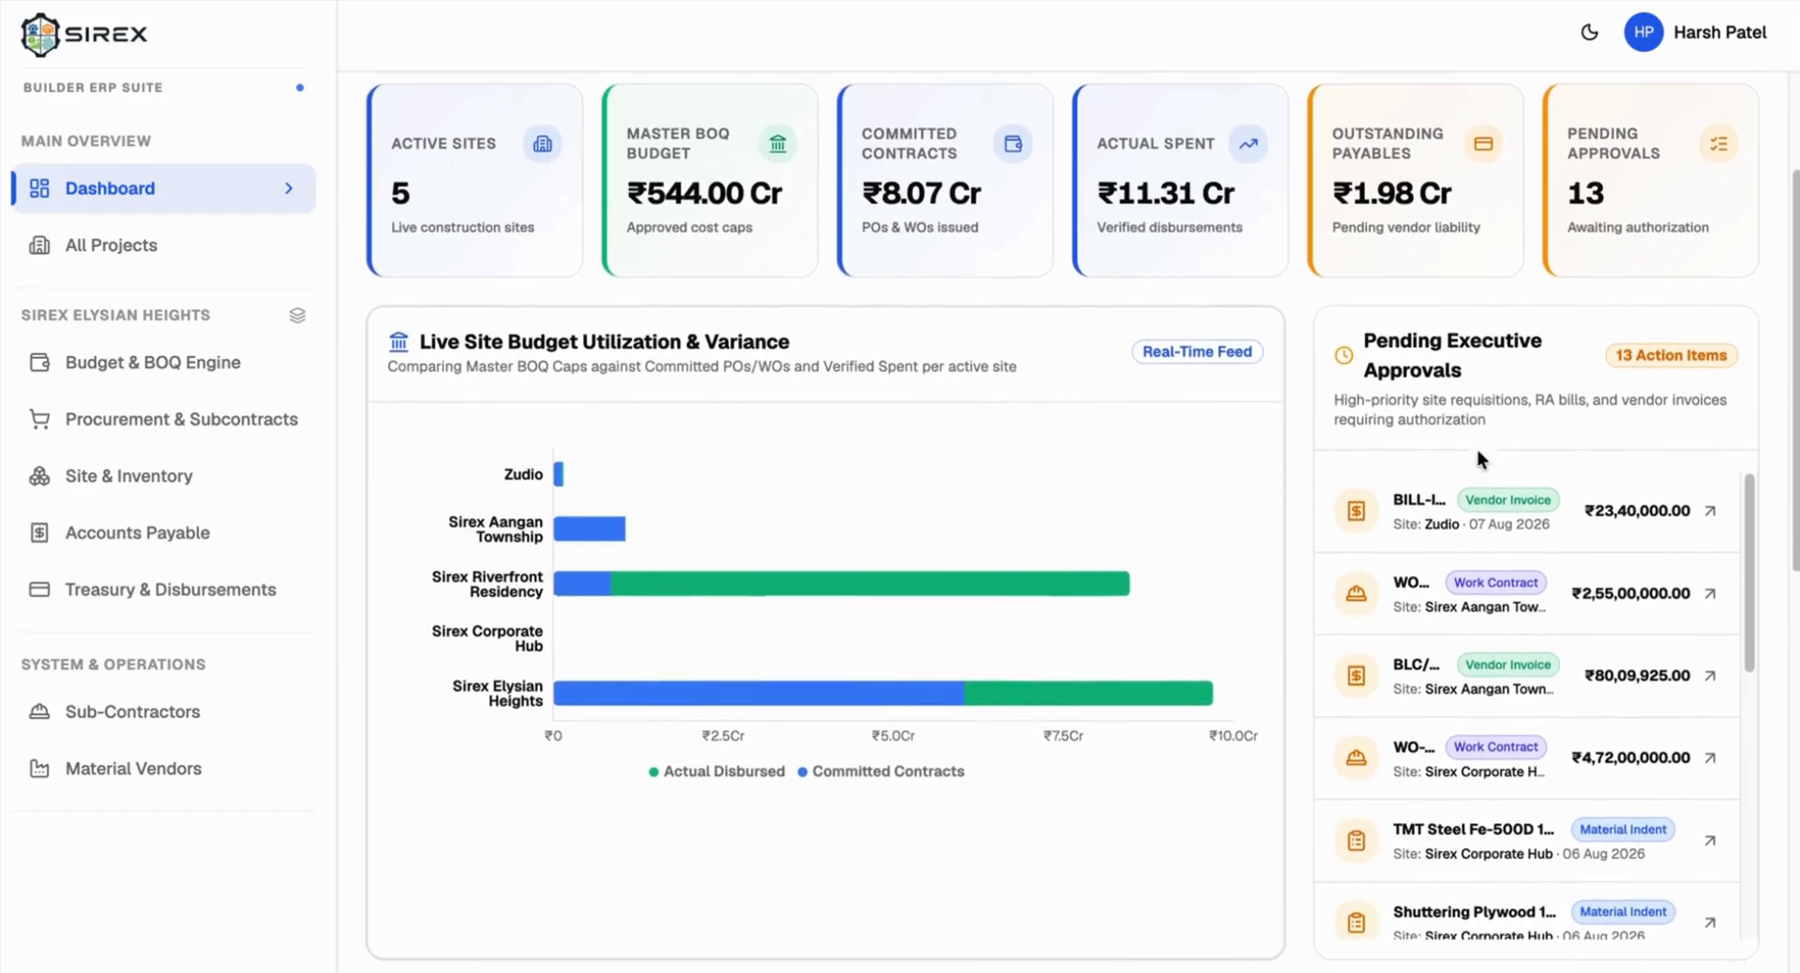
scroll(1476, 448, "down", 1)
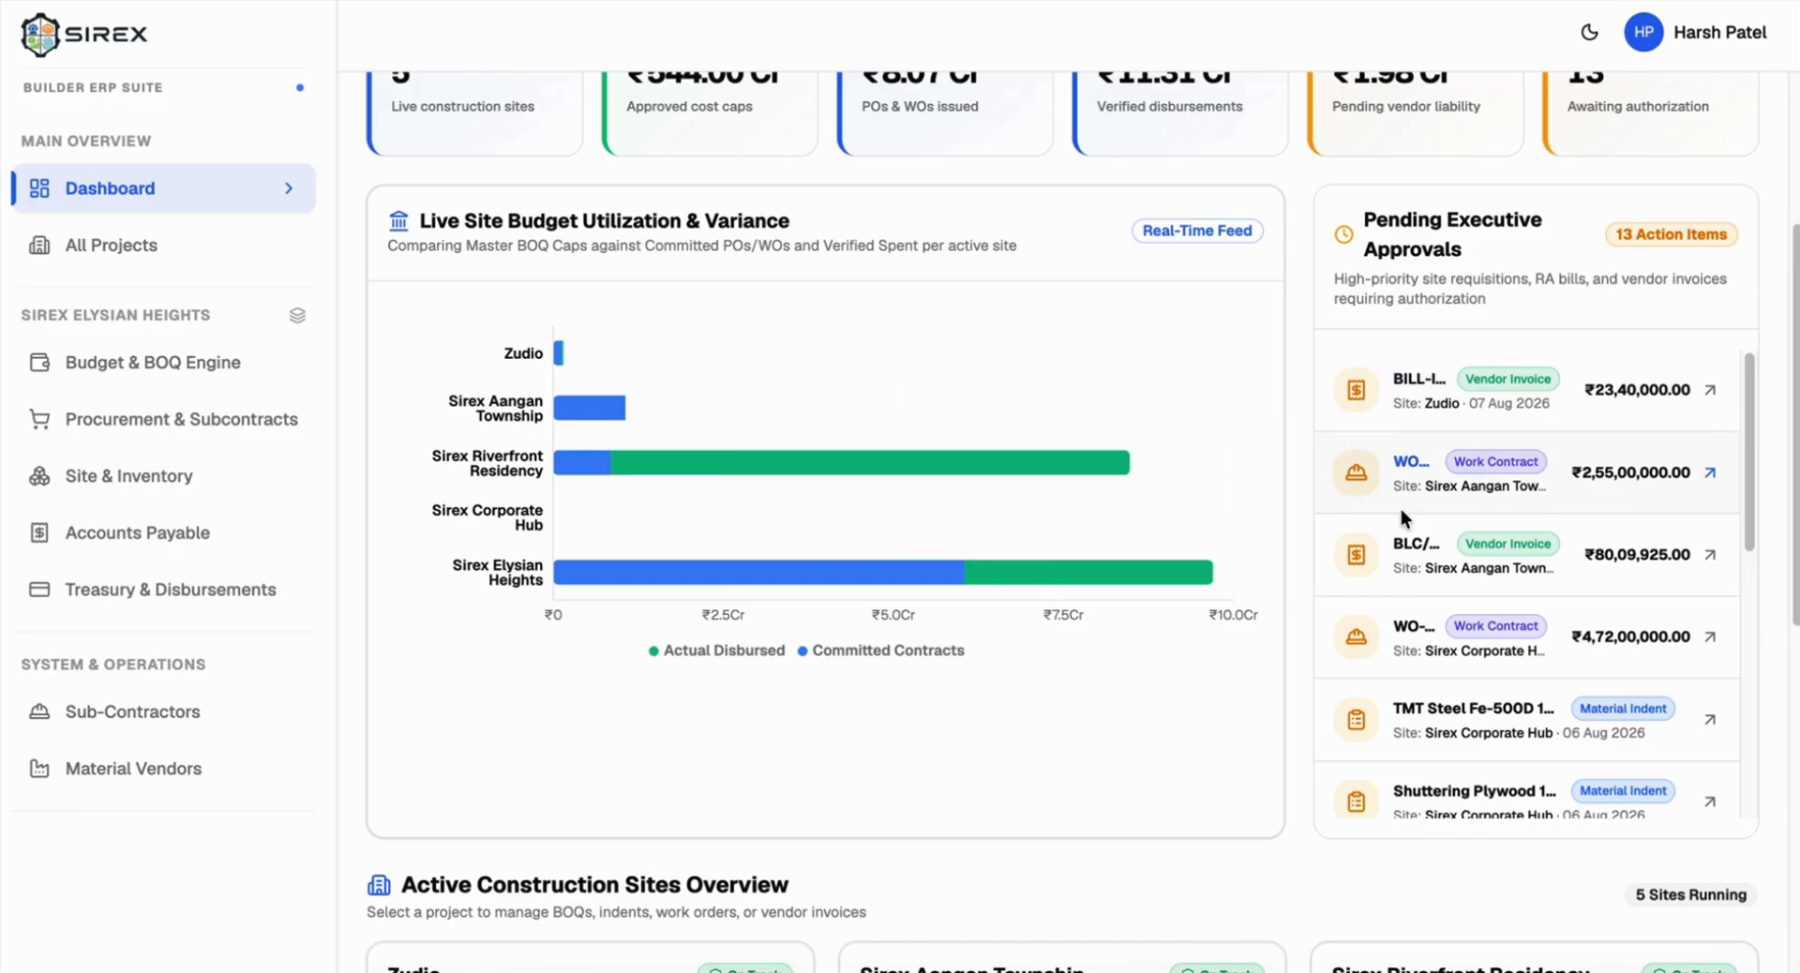
scroll(1398, 508, "down", 2)
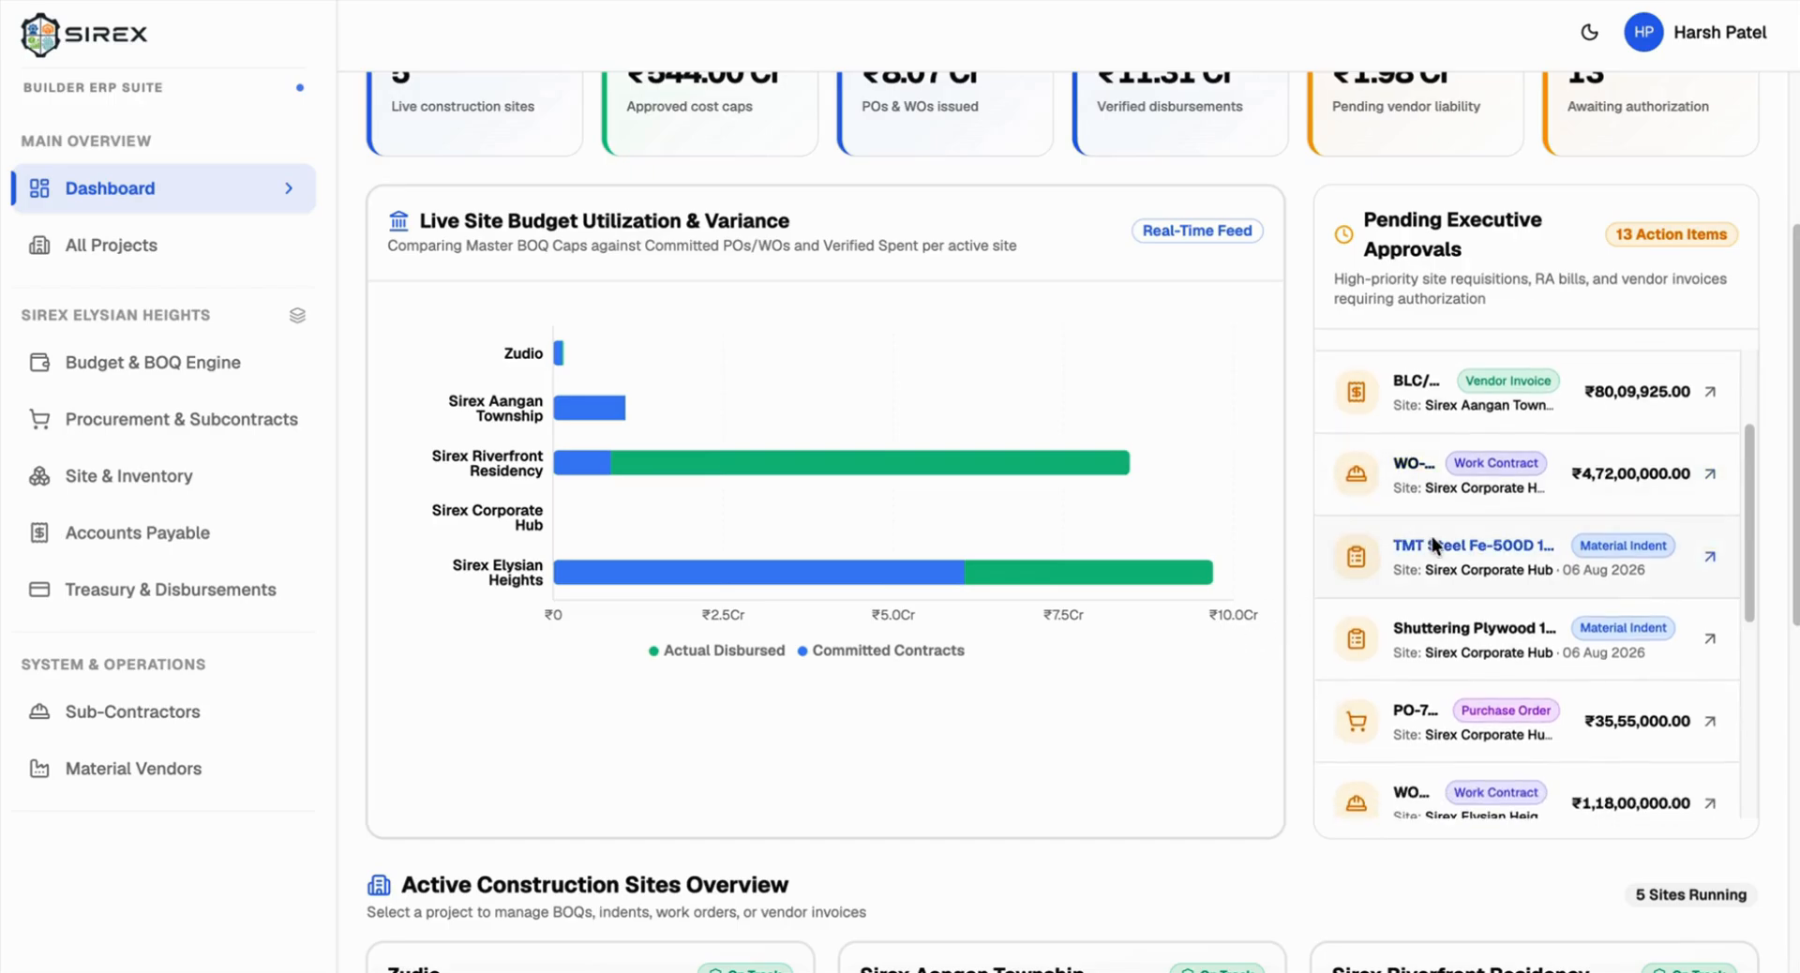
scroll(1432, 536, "down", 2)
scroll(1431, 536, "down", 2)
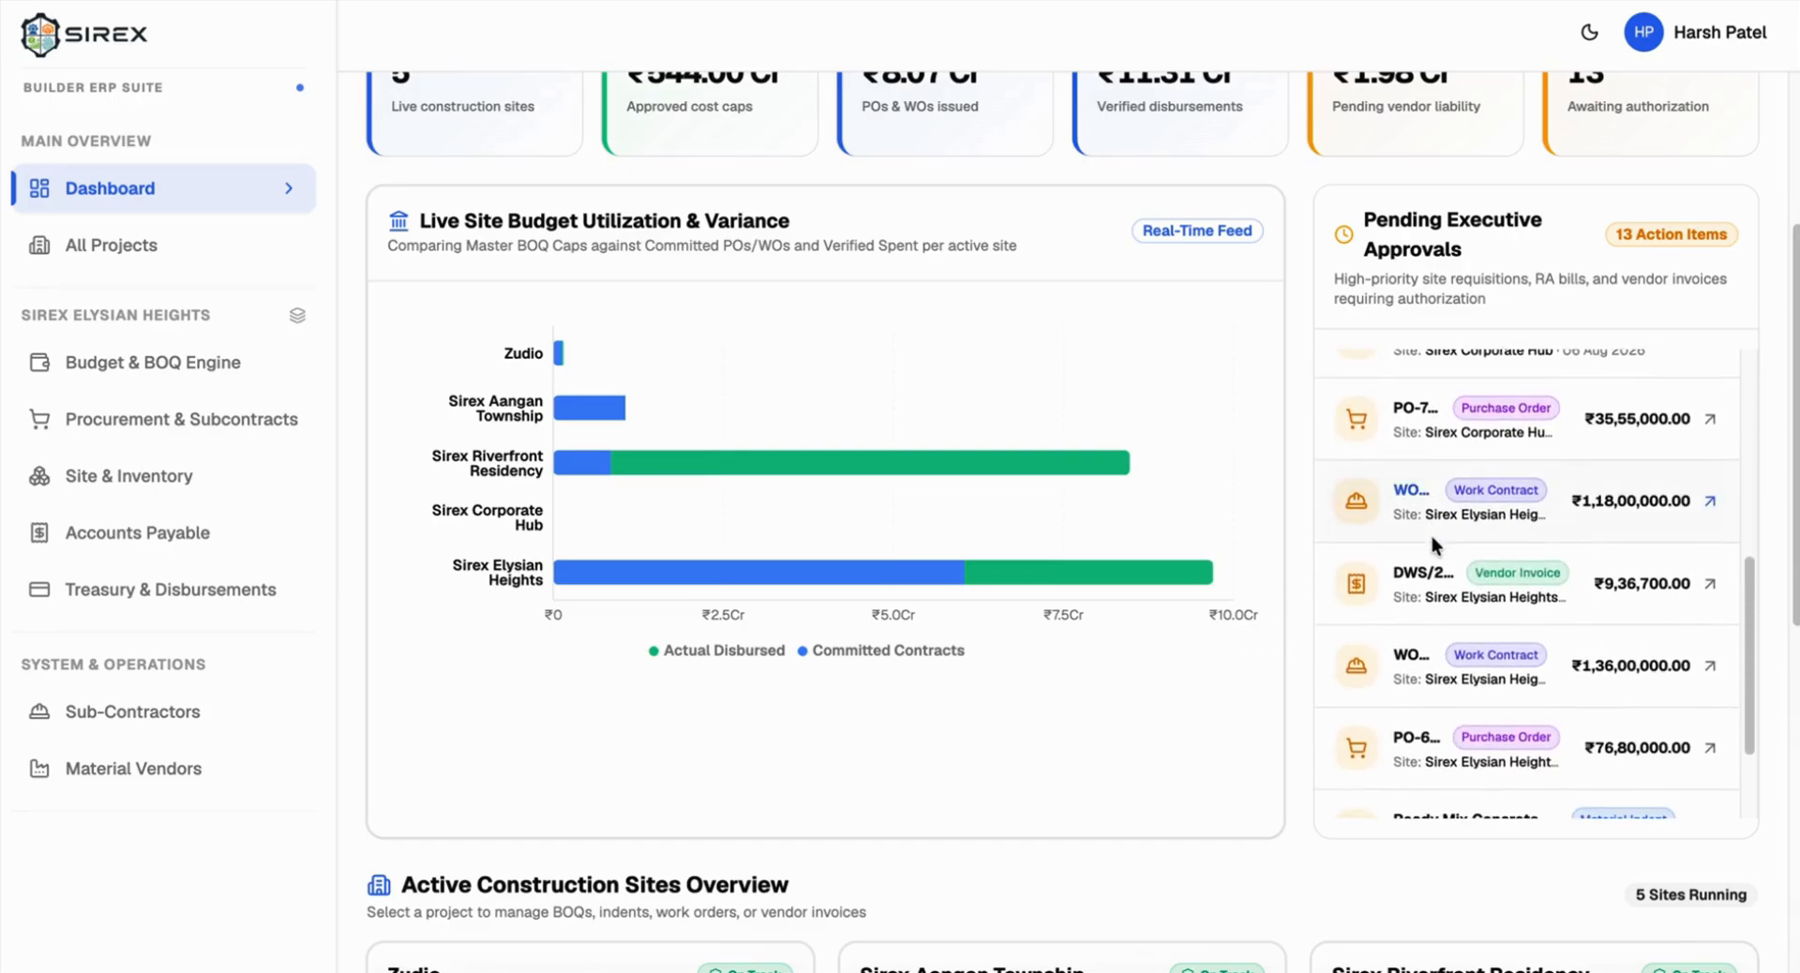
scroll(1462, 454, "down", 2)
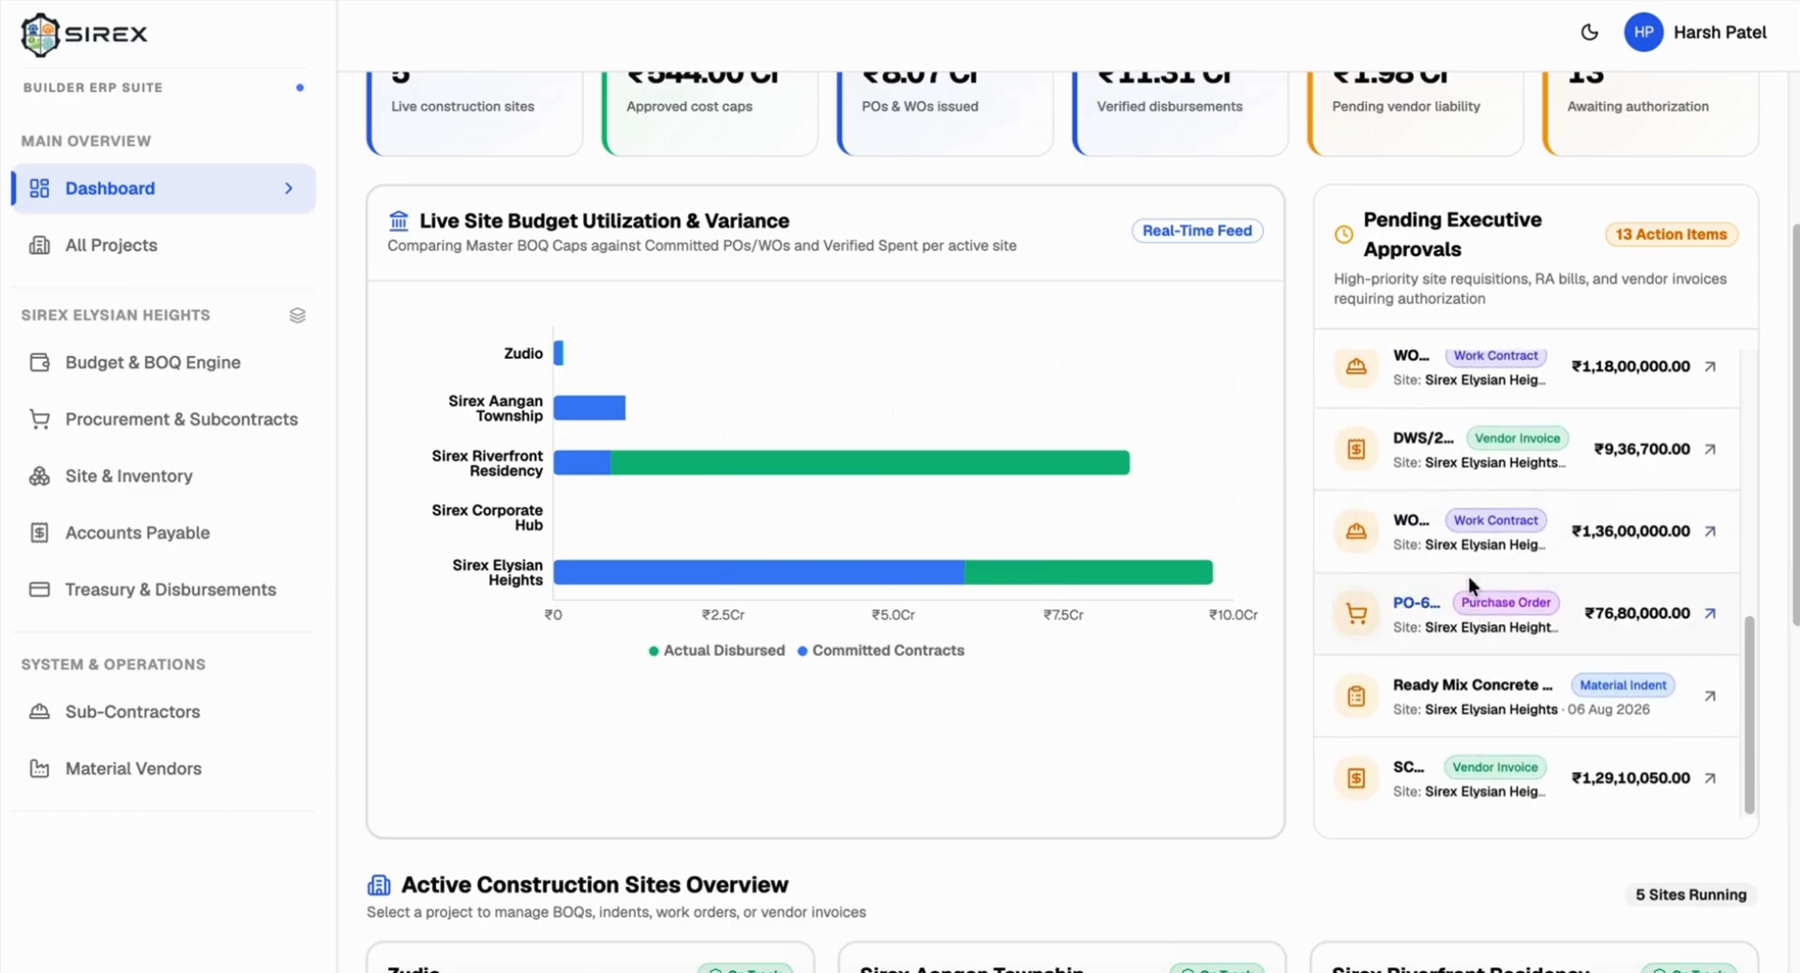
scroll(1468, 576, "up", 2)
scroll(1467, 581, "up", 2)
scroll(1156, 629, "up", 1)
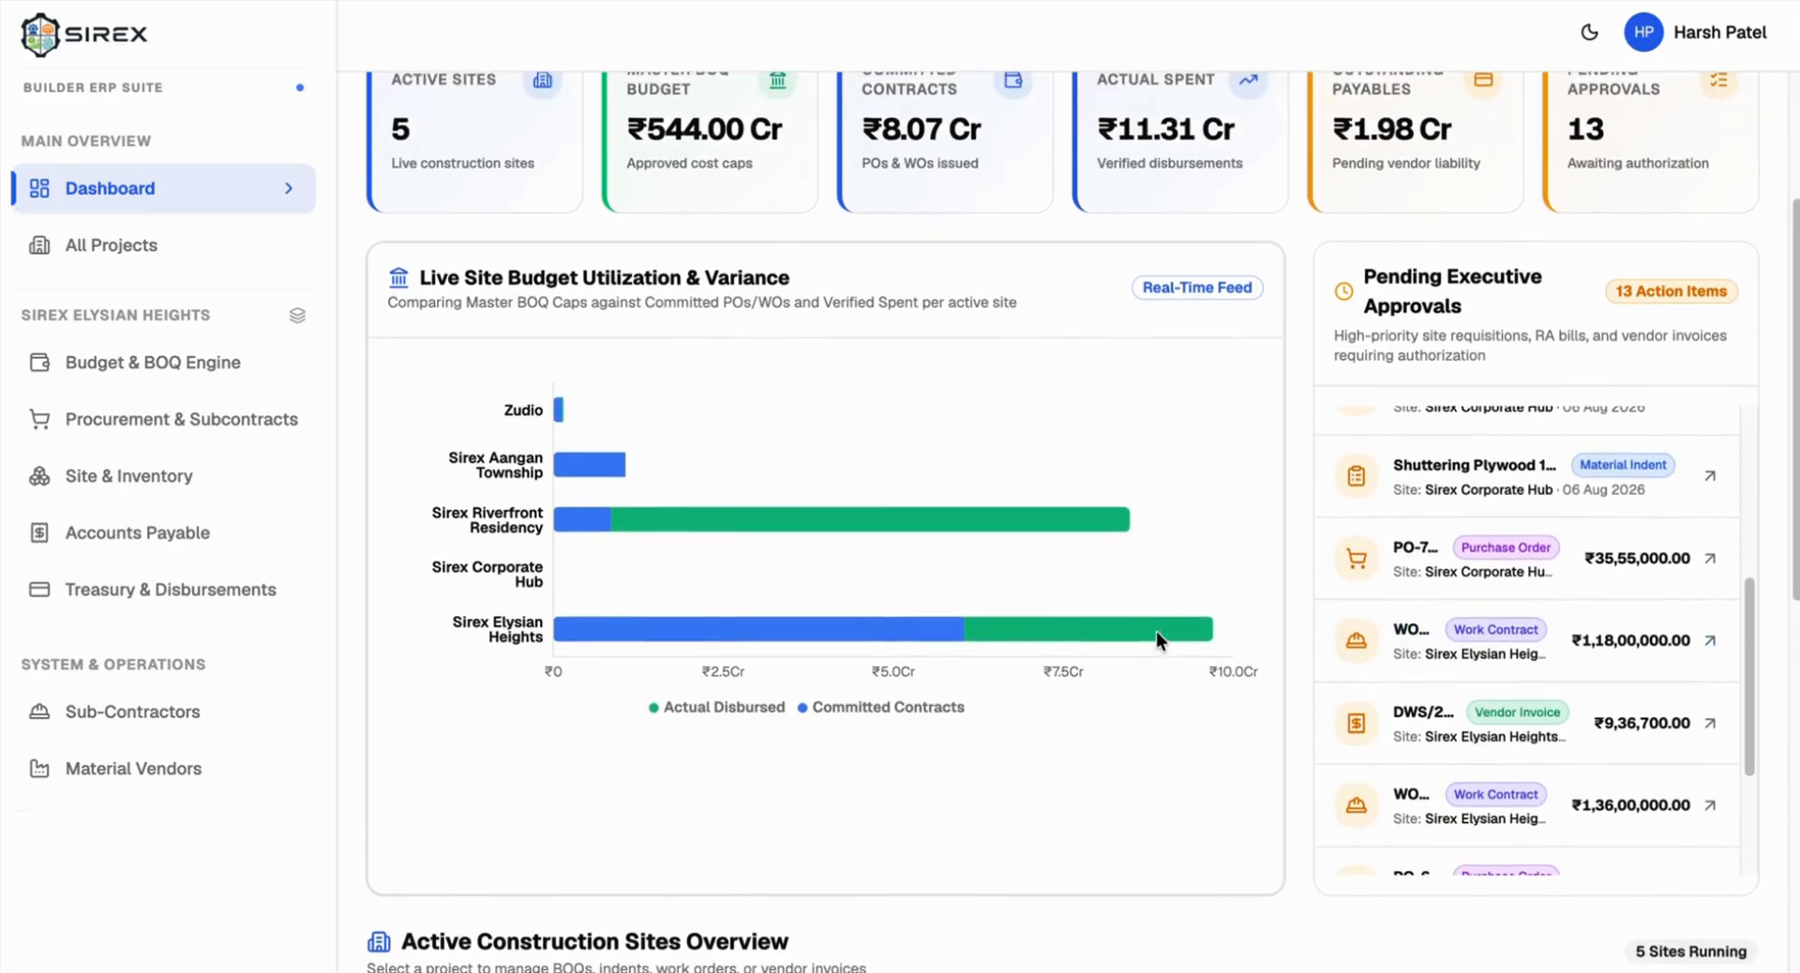
mouse_move(654, 517)
mouse_move(607, 573)
scroll(604, 565, "up", 2)
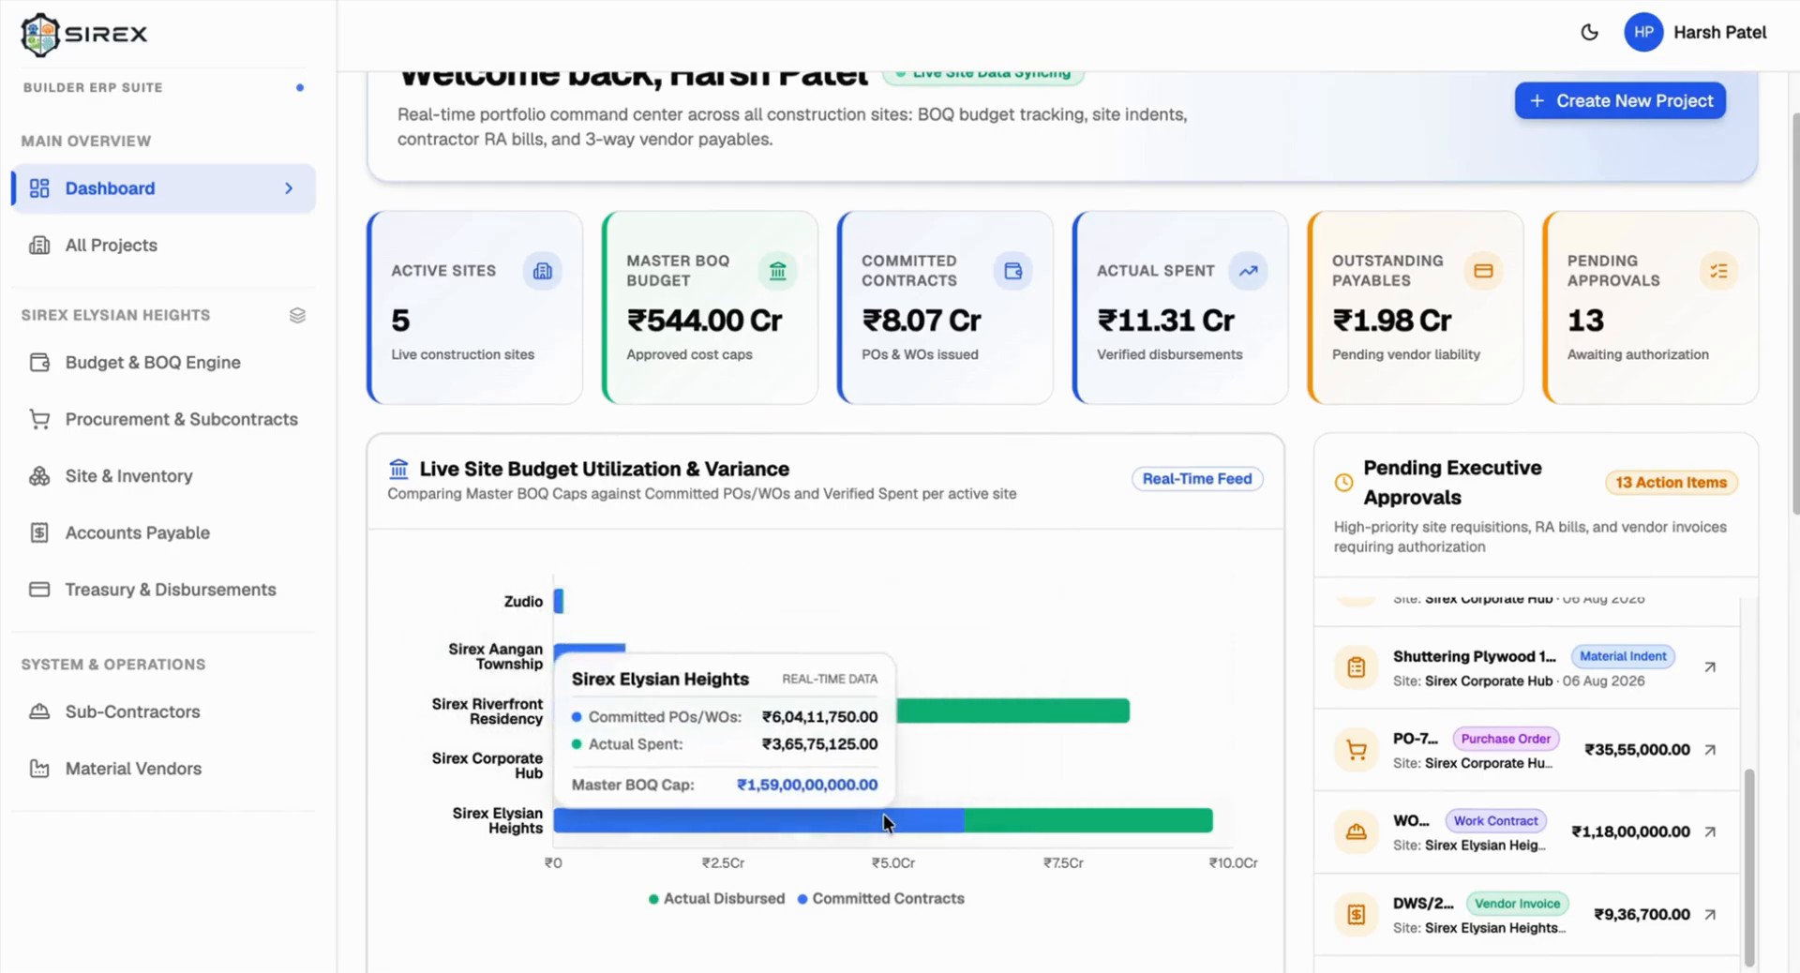
mouse_move(916, 766)
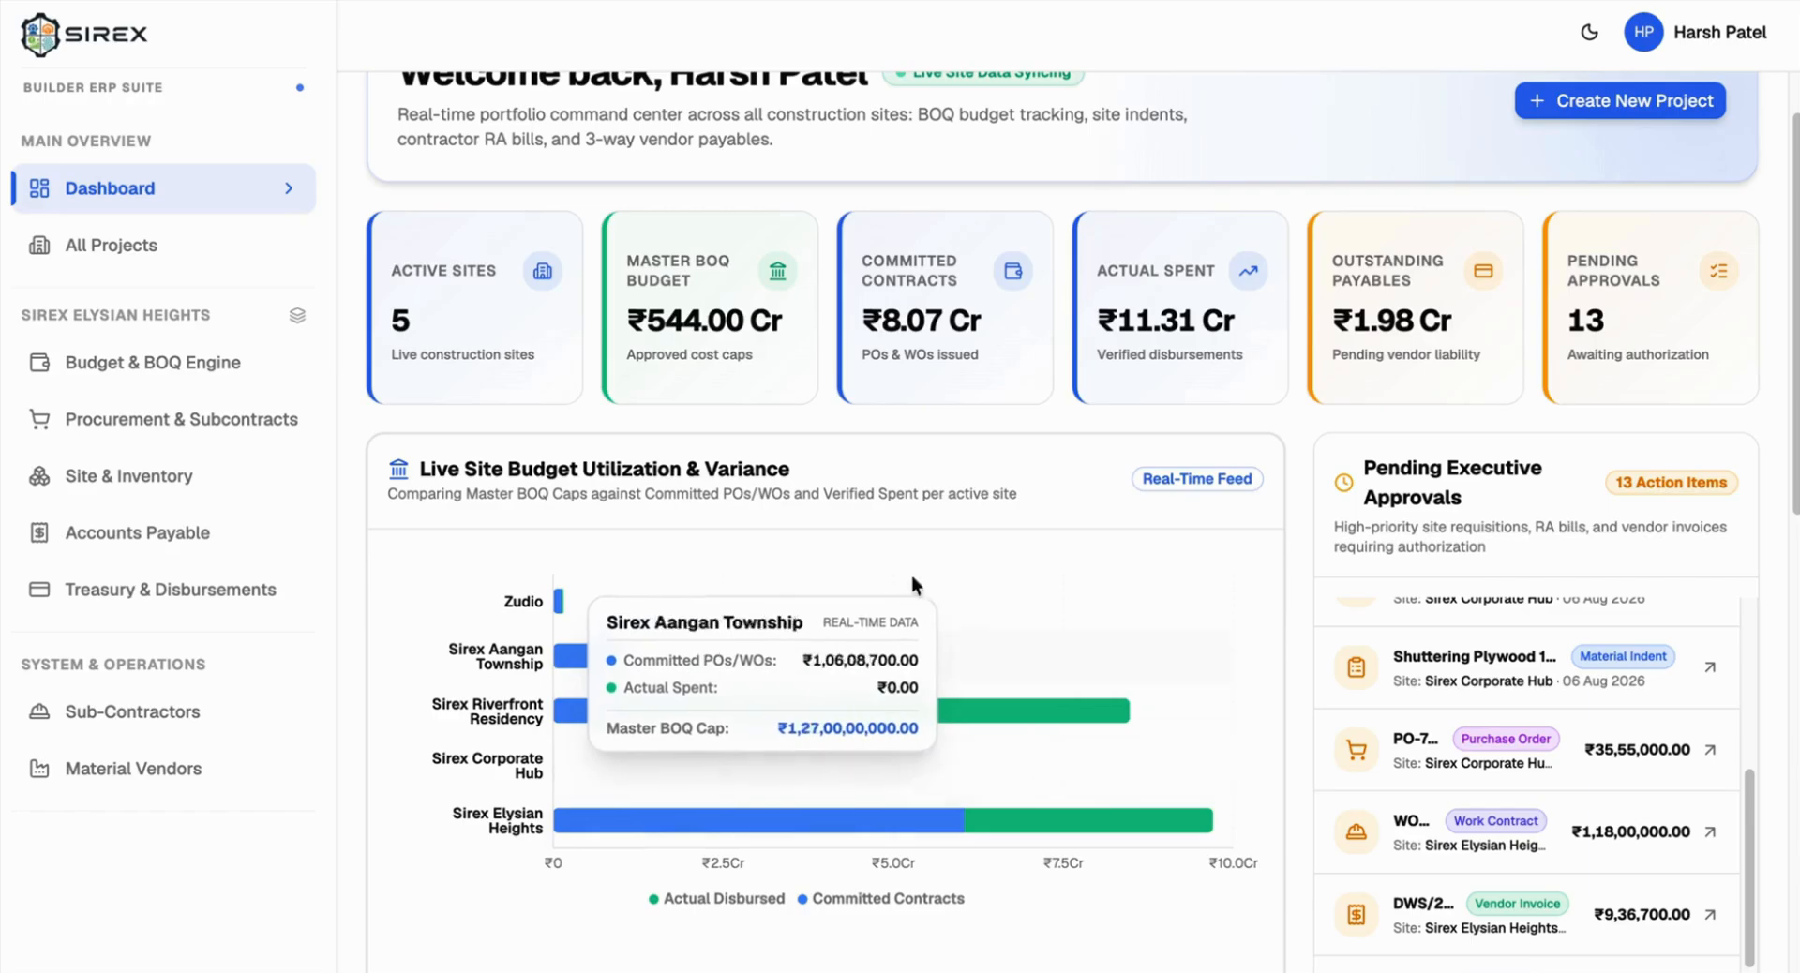
scroll(910, 438, "up", 1)
scroll(910, 438, "down", 9)
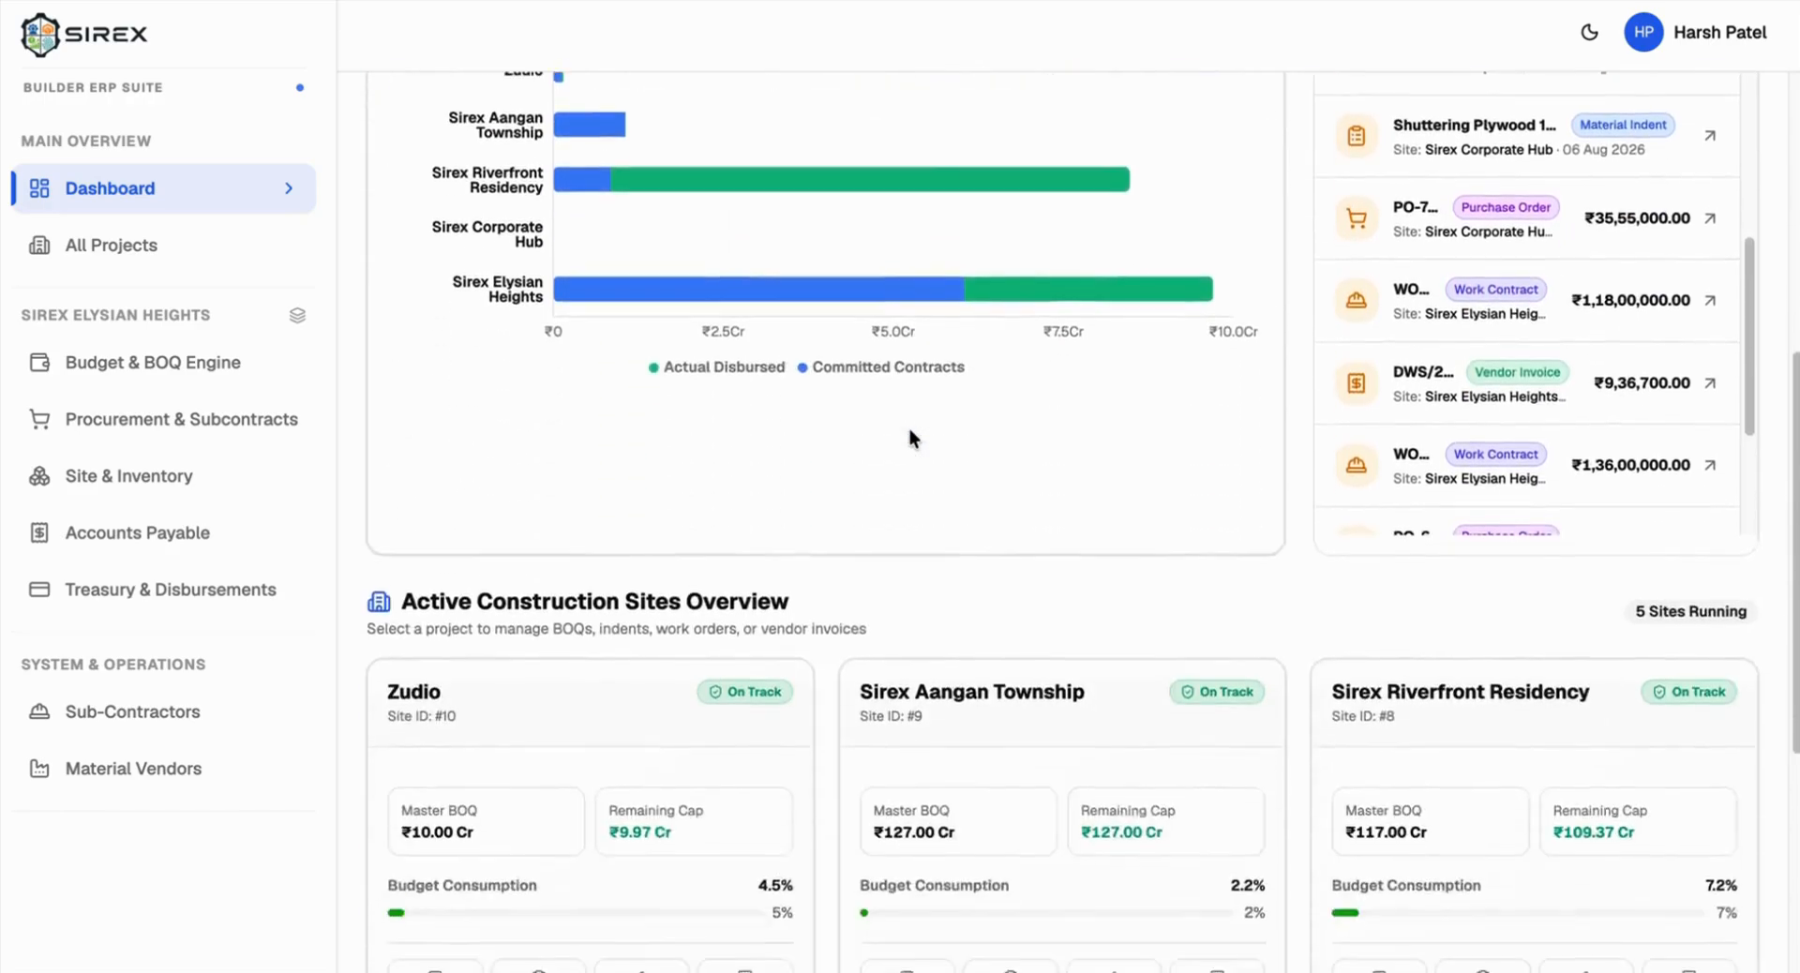
scroll(908, 426, "down", 3)
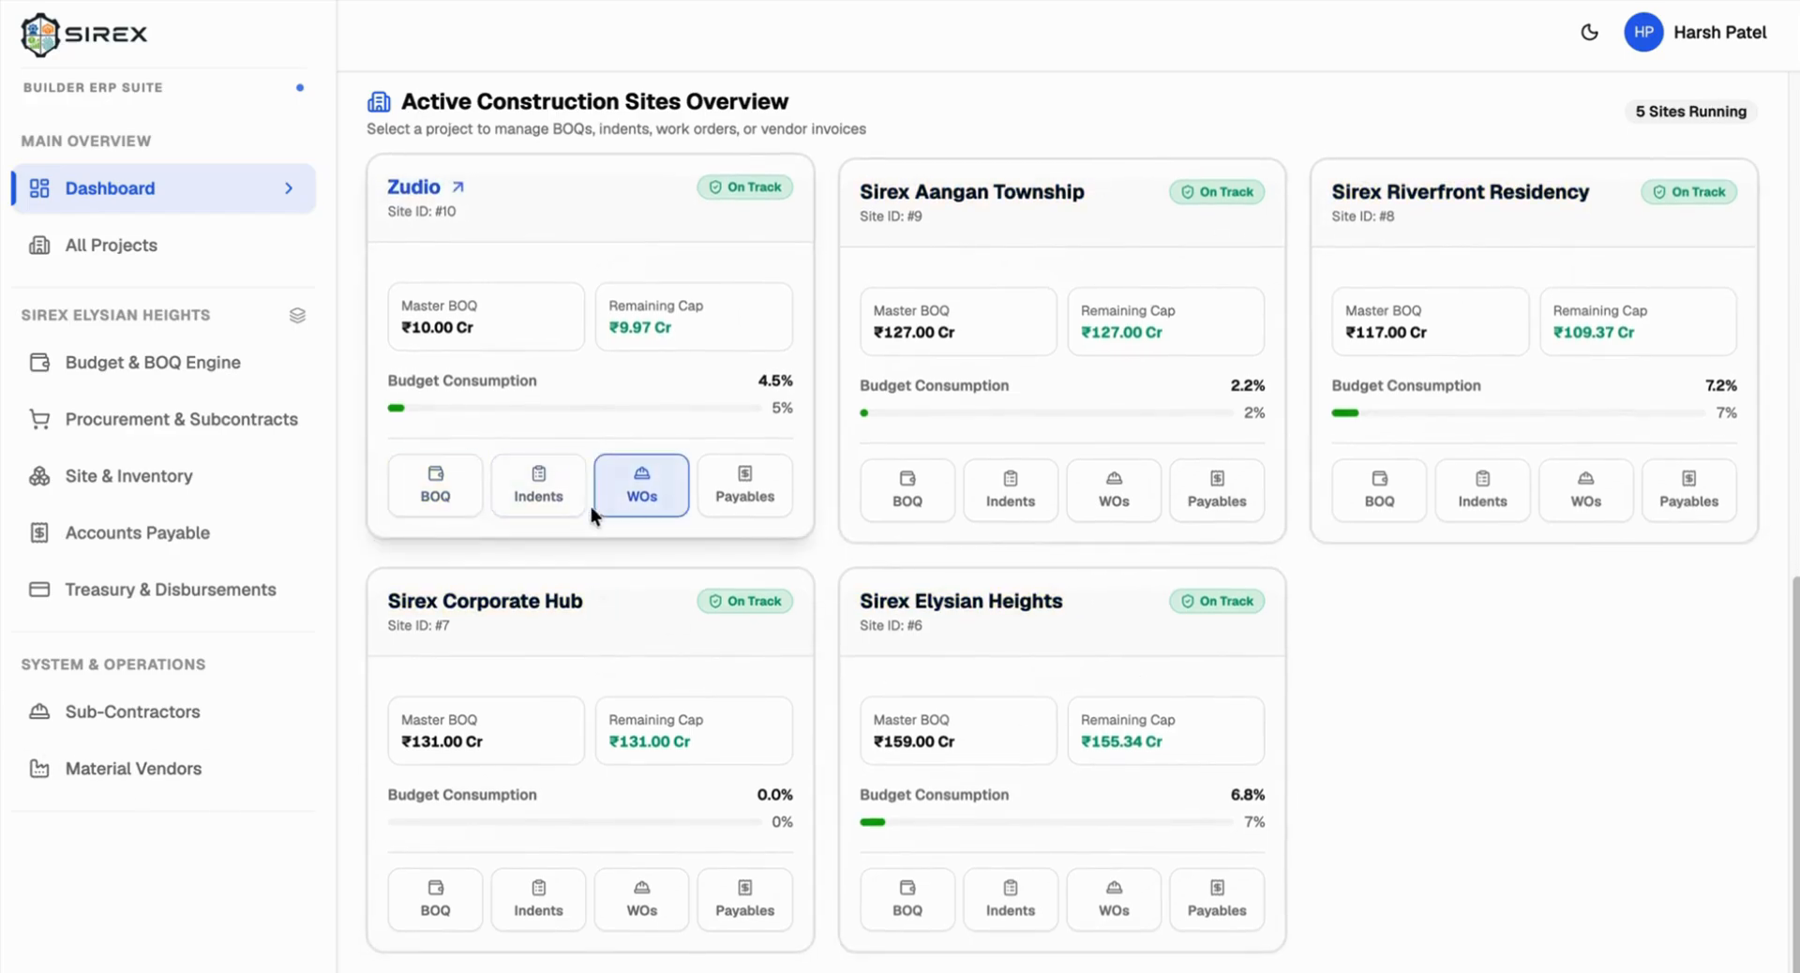
scroll(999, 795, "up", 5)
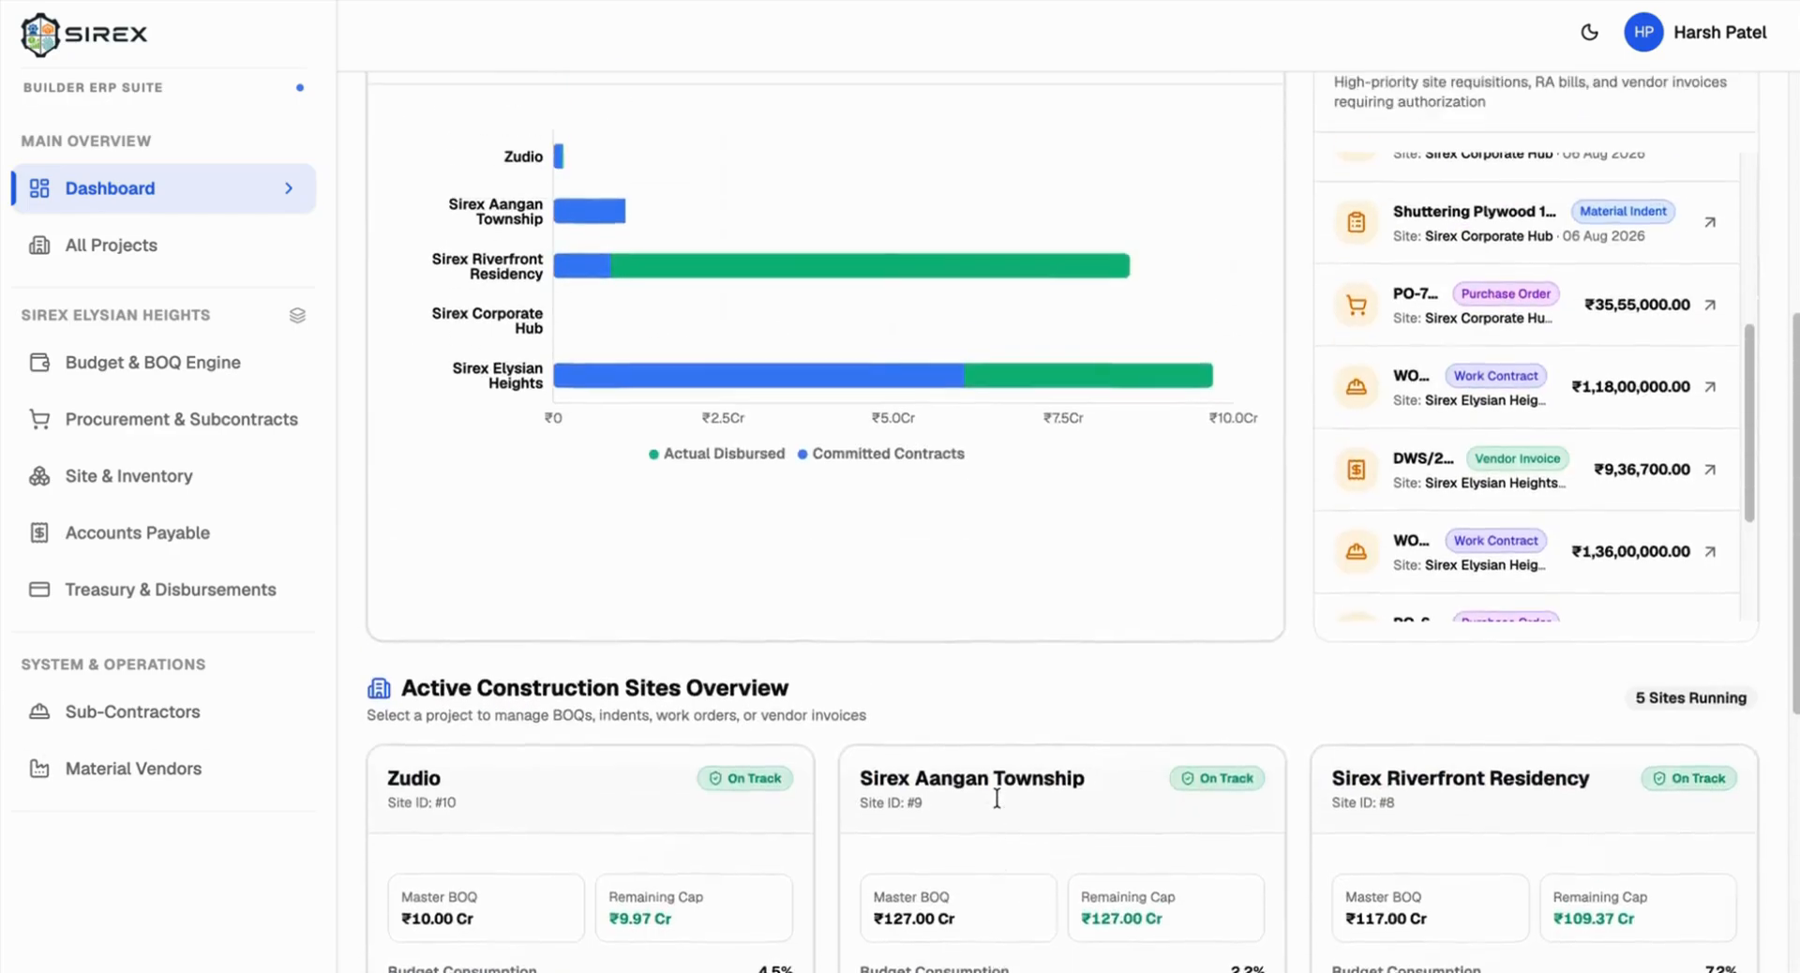
scroll(997, 797, "up", 5)
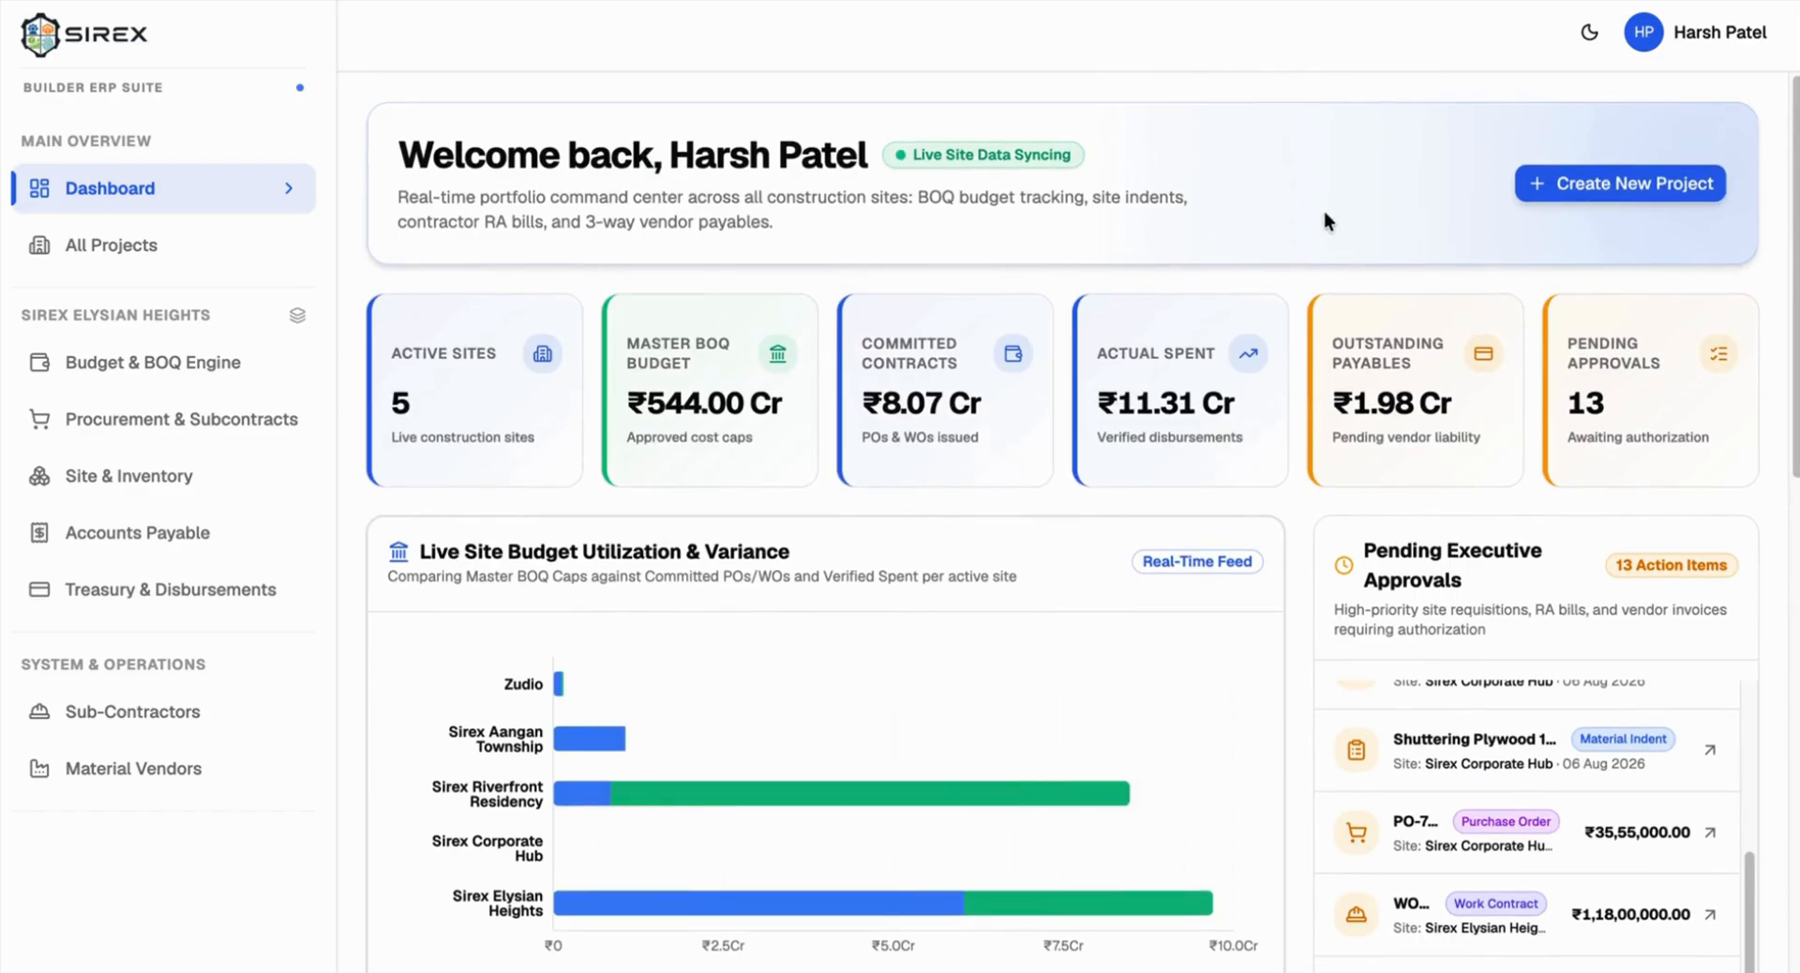
Step: Start a new project and name it 'Test 1'
left_click(1564, 180)
left_click(595, 291)
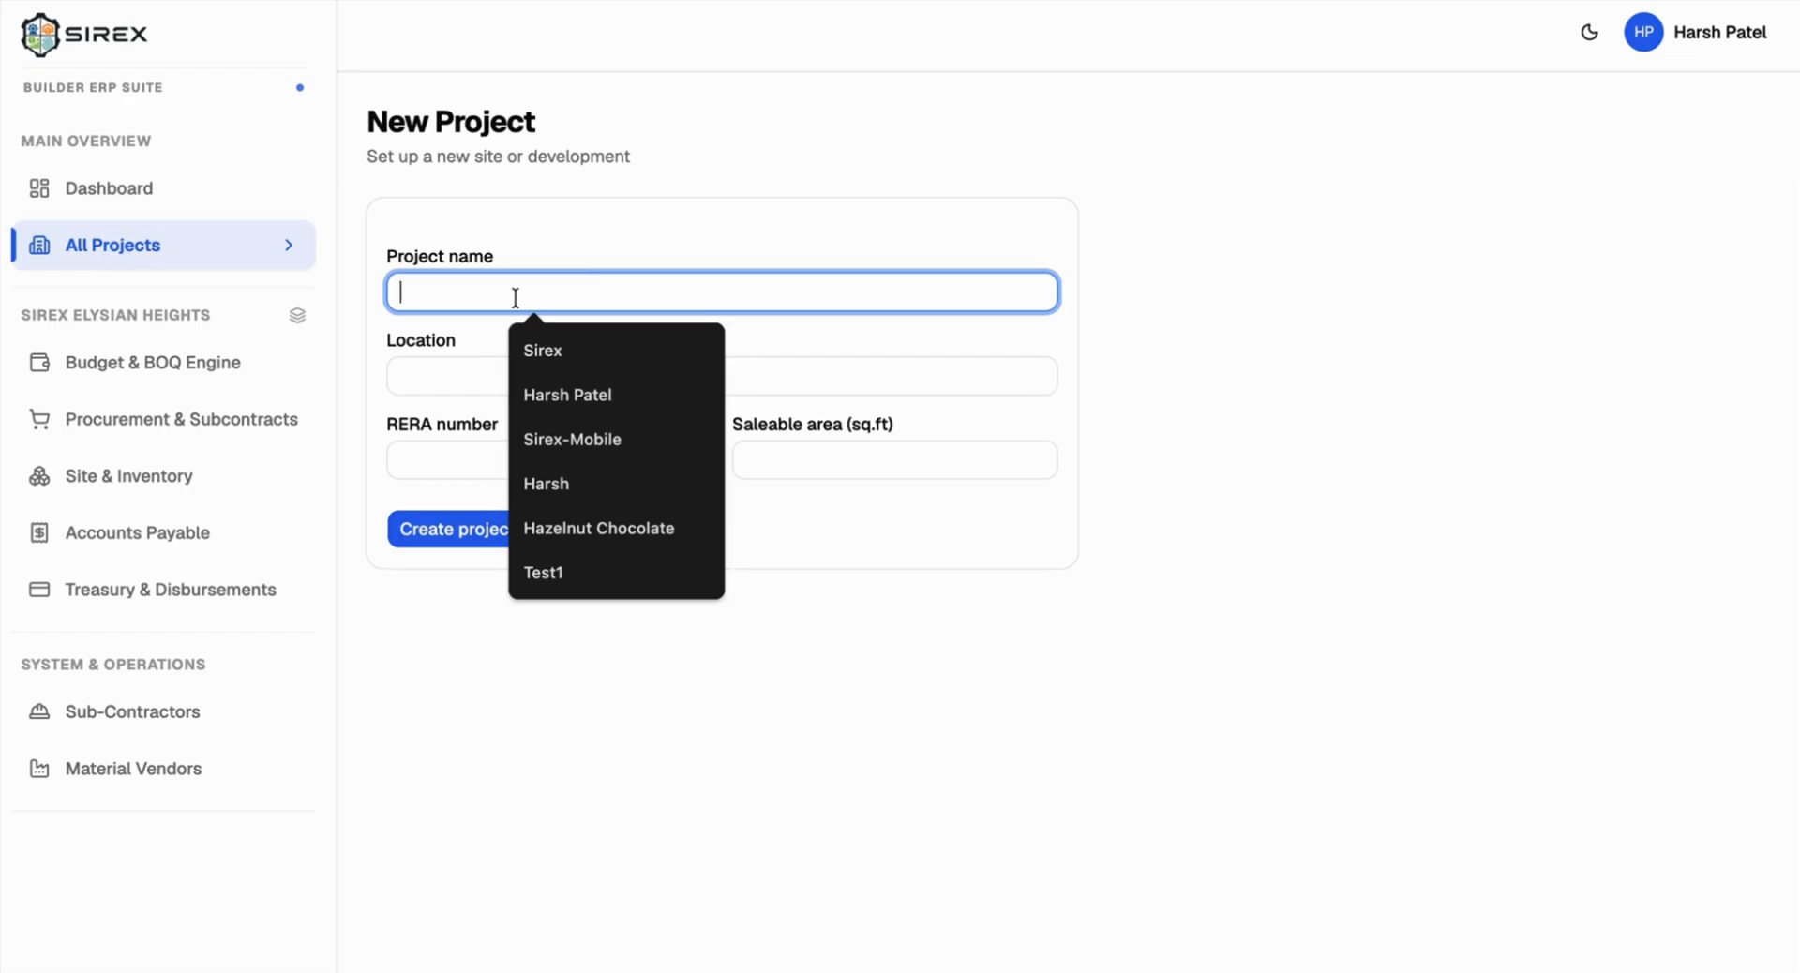
type("Sha")
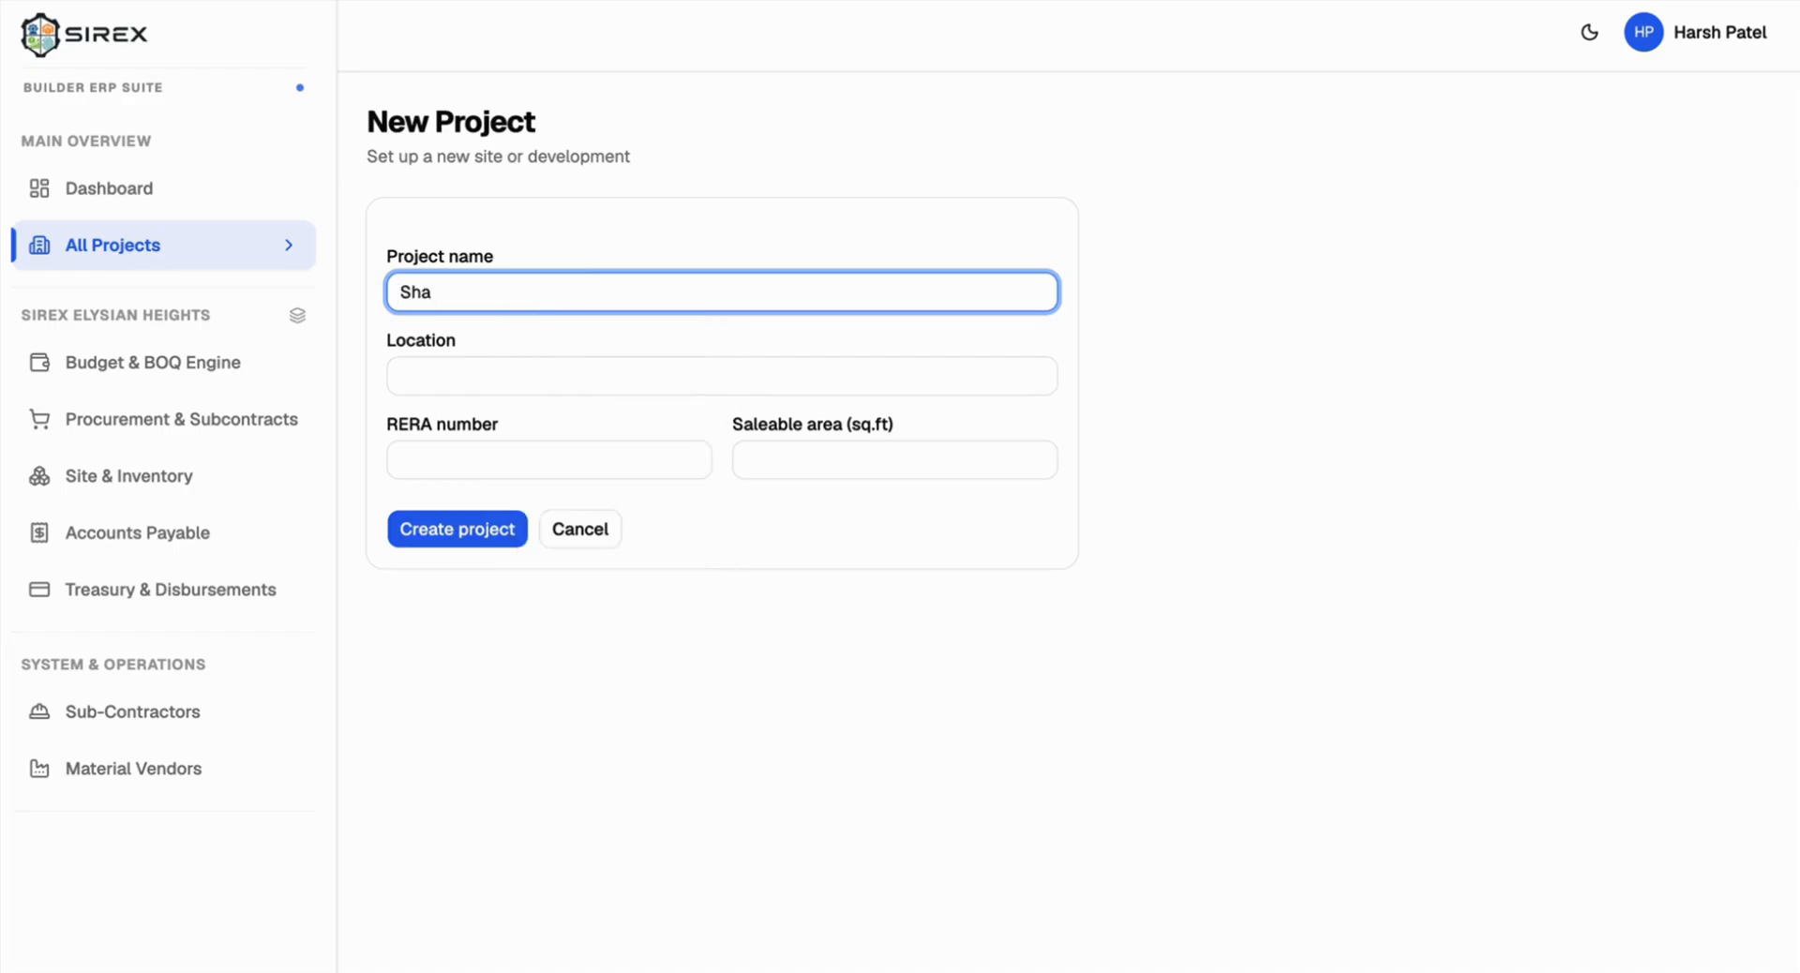
key("ctrl+a")
type("Test 1")
Step: Enter location Chandkheda, the saved RERA number, and saleable area 10000000 sq.ft
left_click(450, 378)
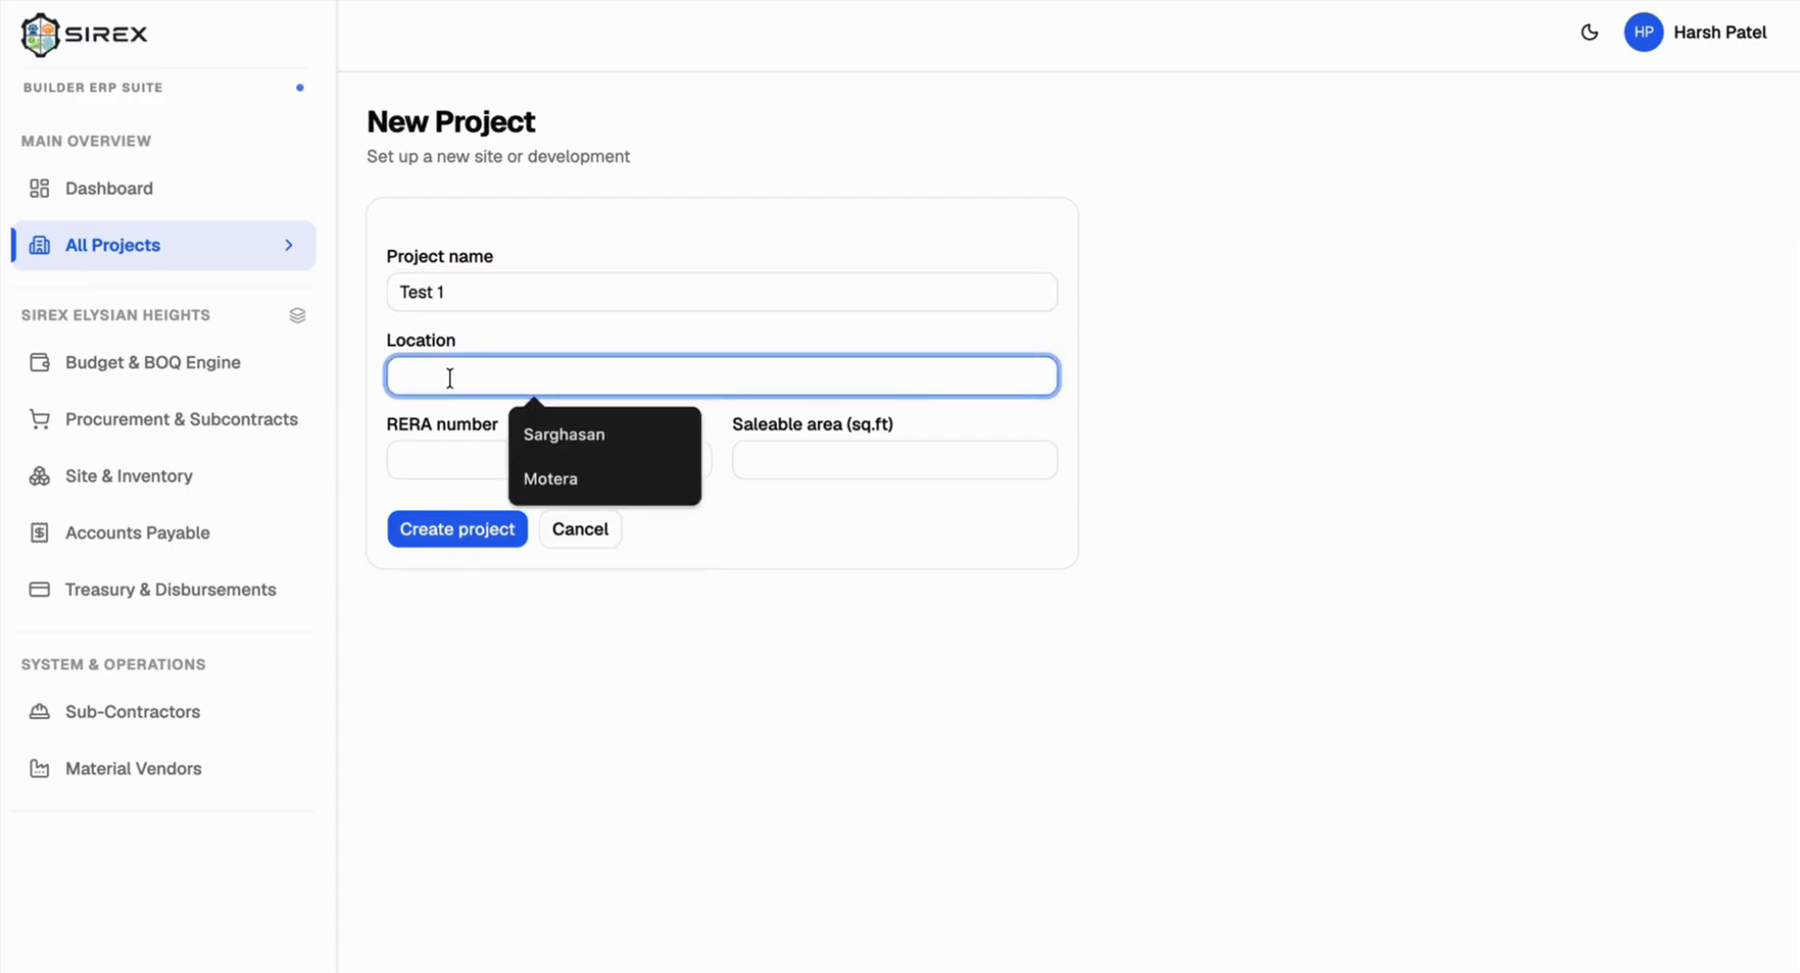
type("Chan")
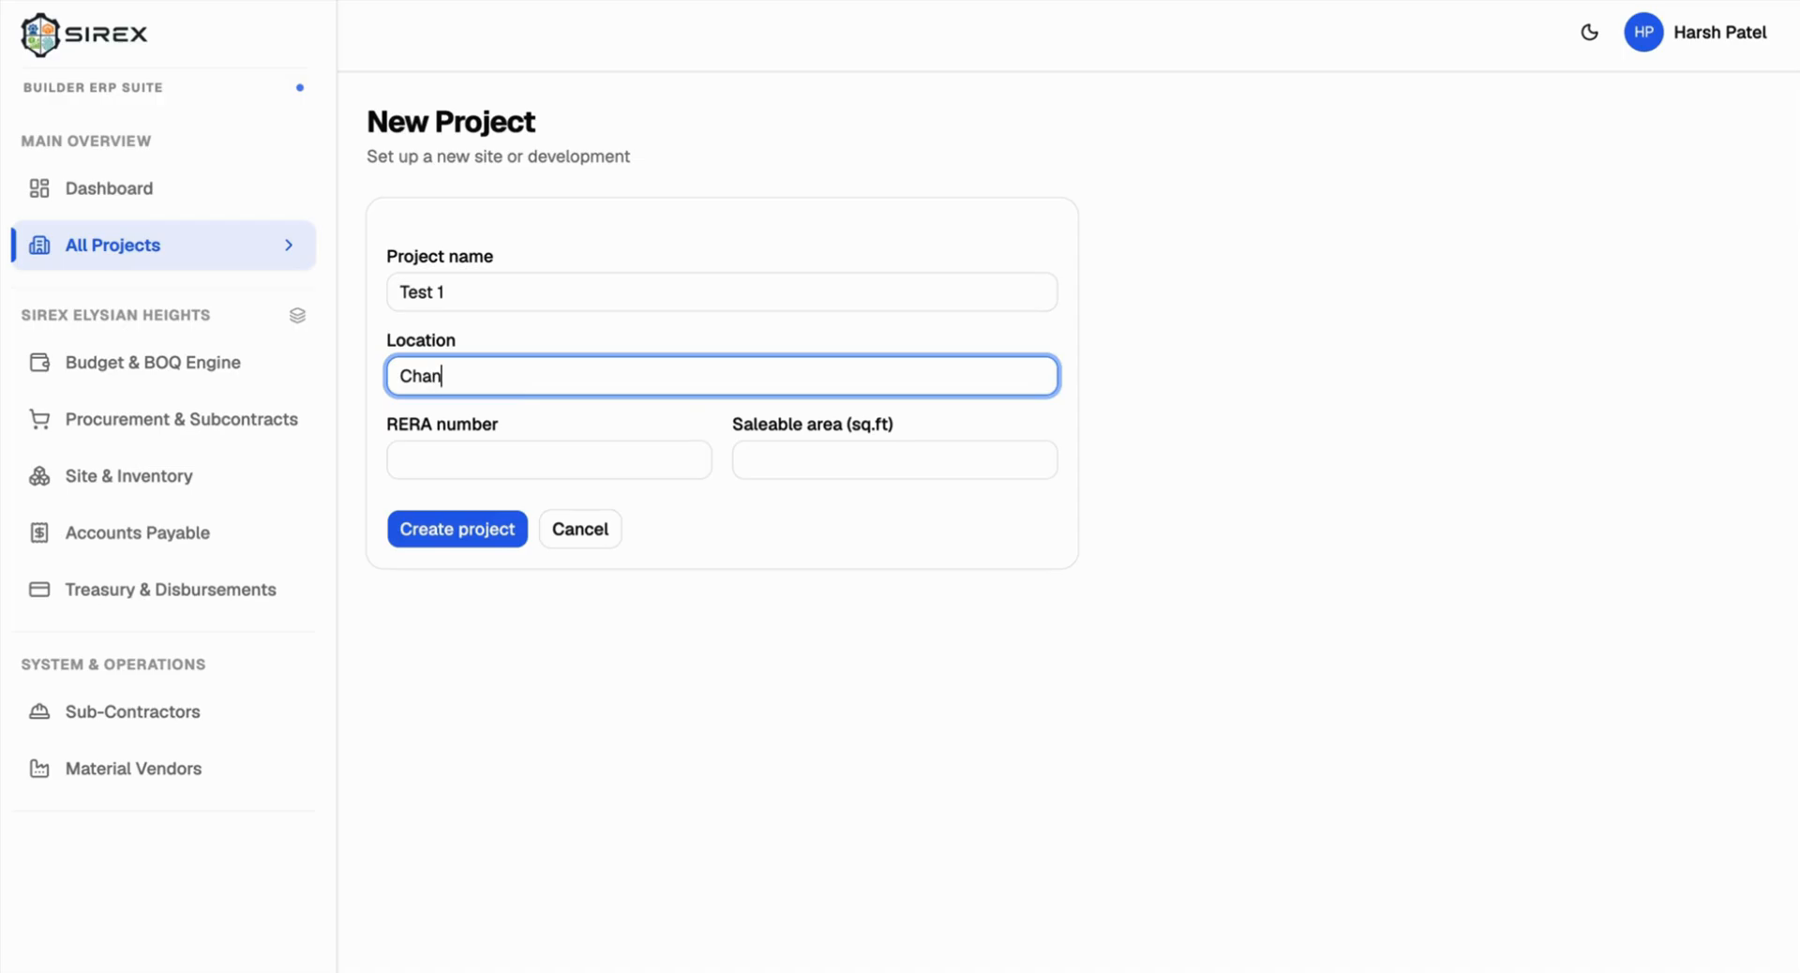
type("dkheda")
left_click(444, 476)
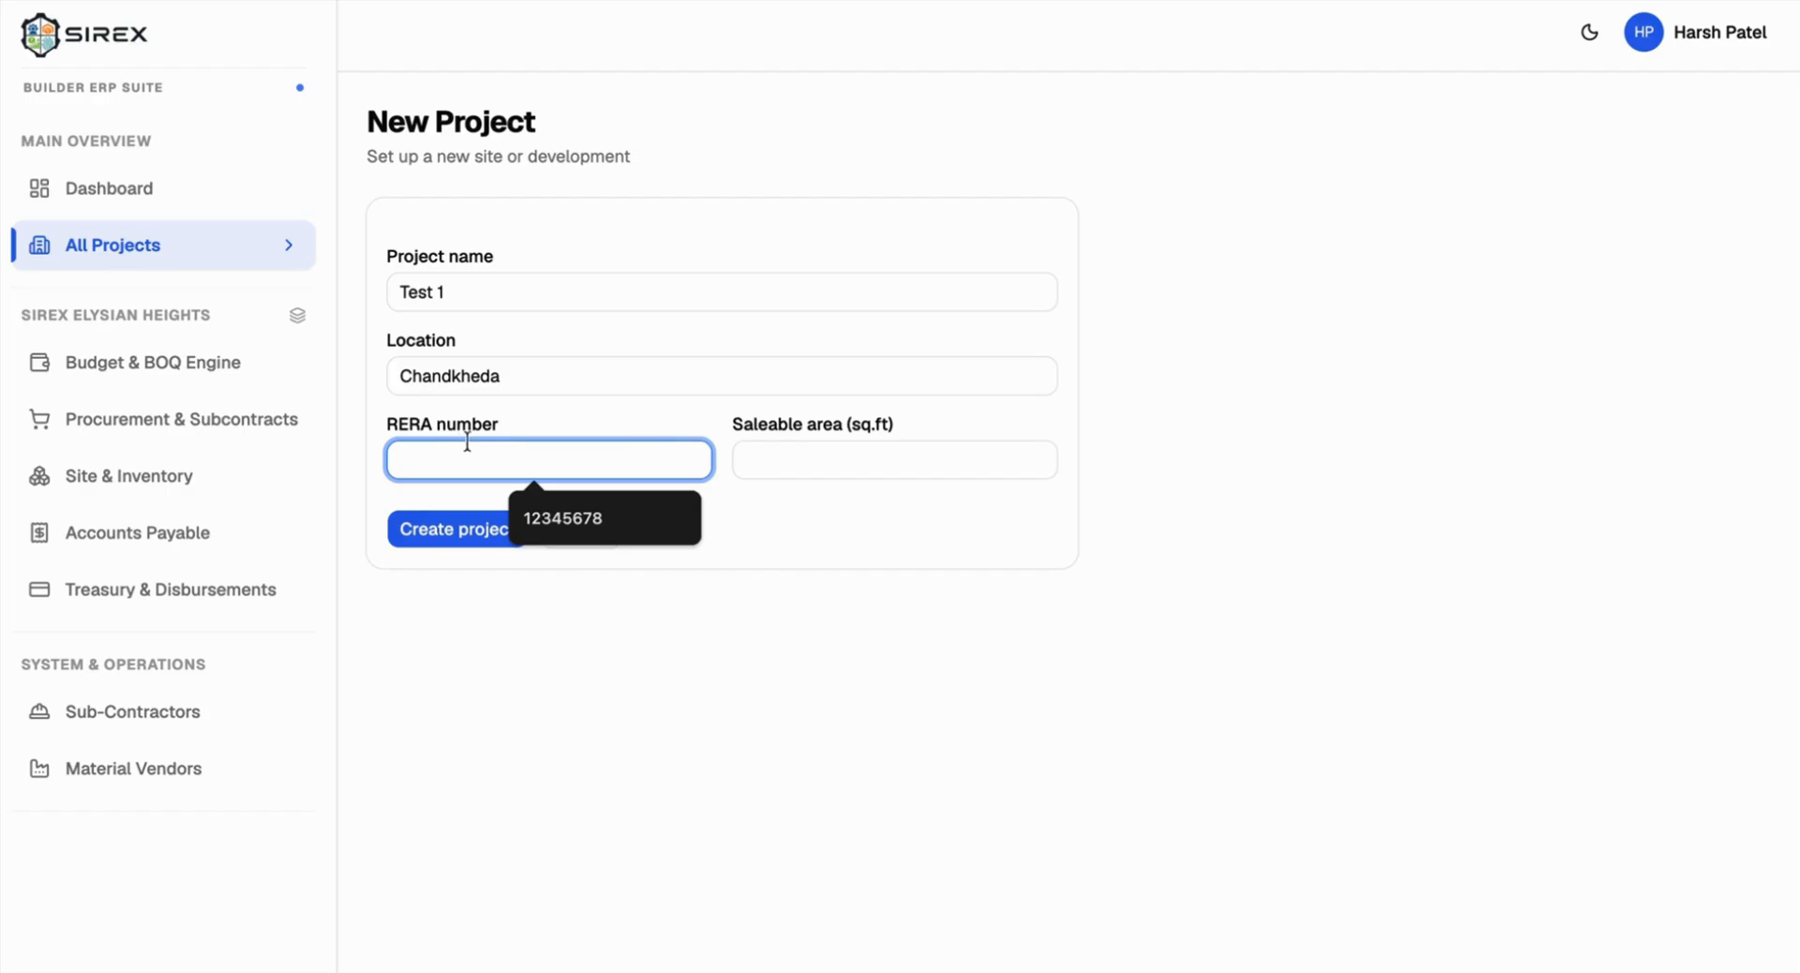
left_click(613, 521)
left_click(831, 461)
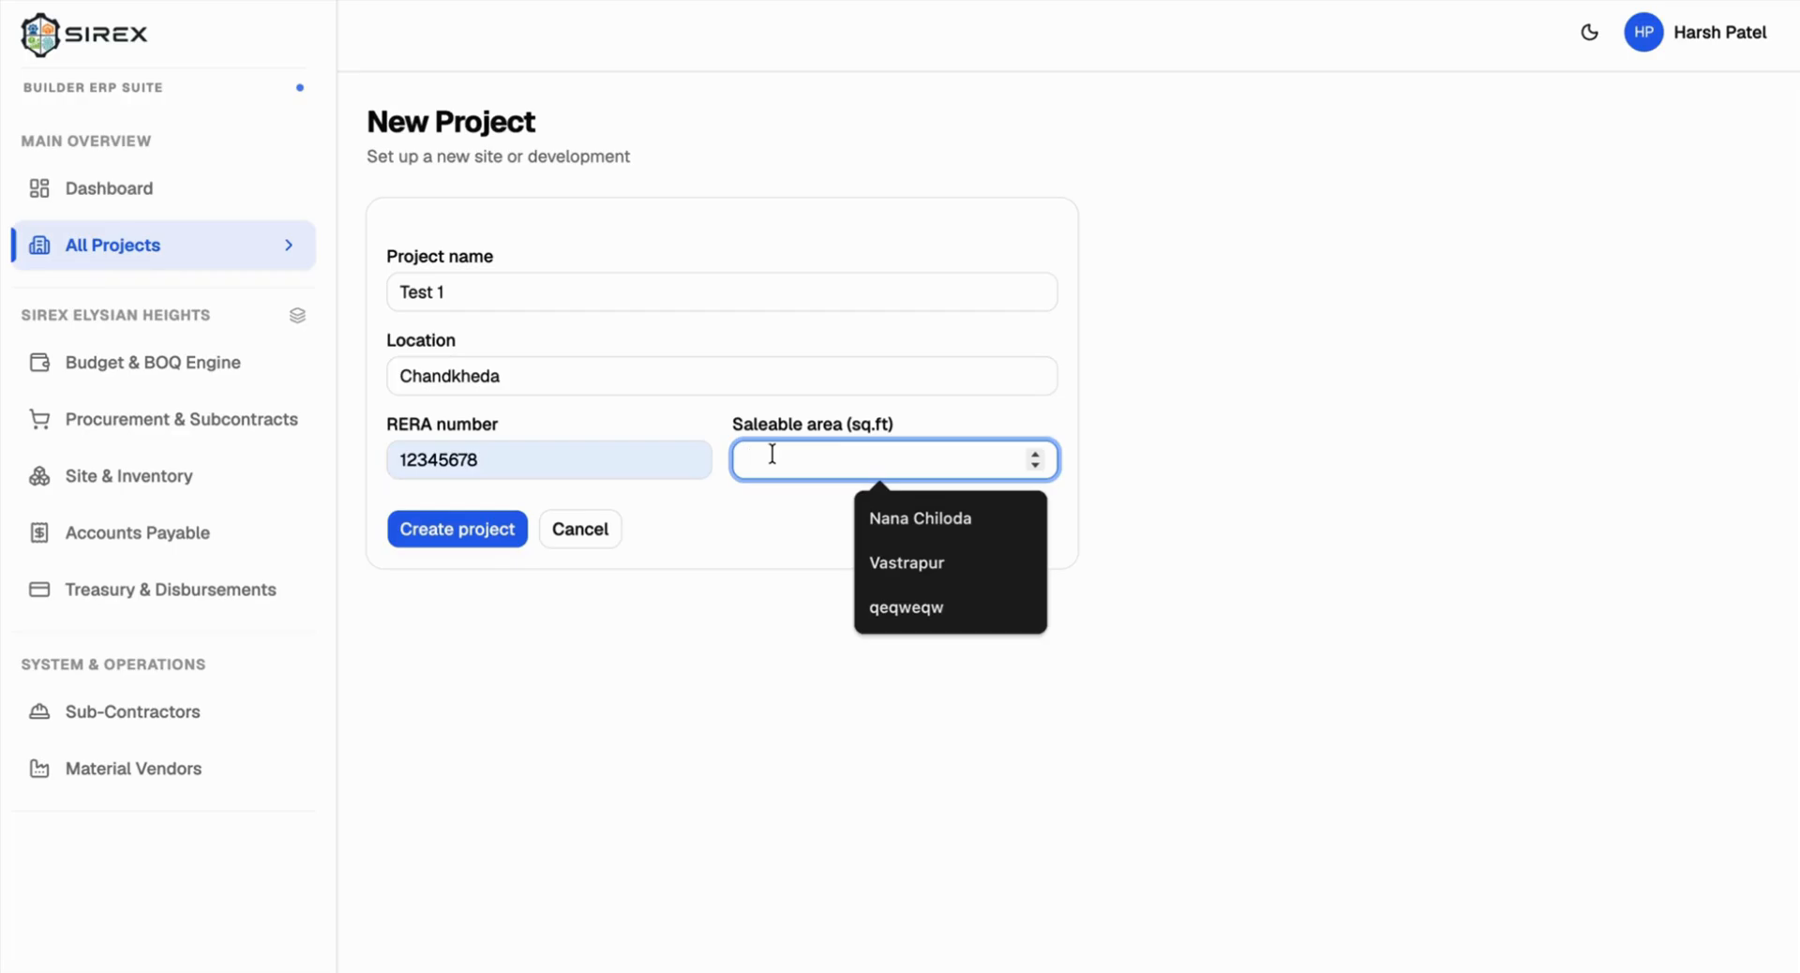
type("1000")
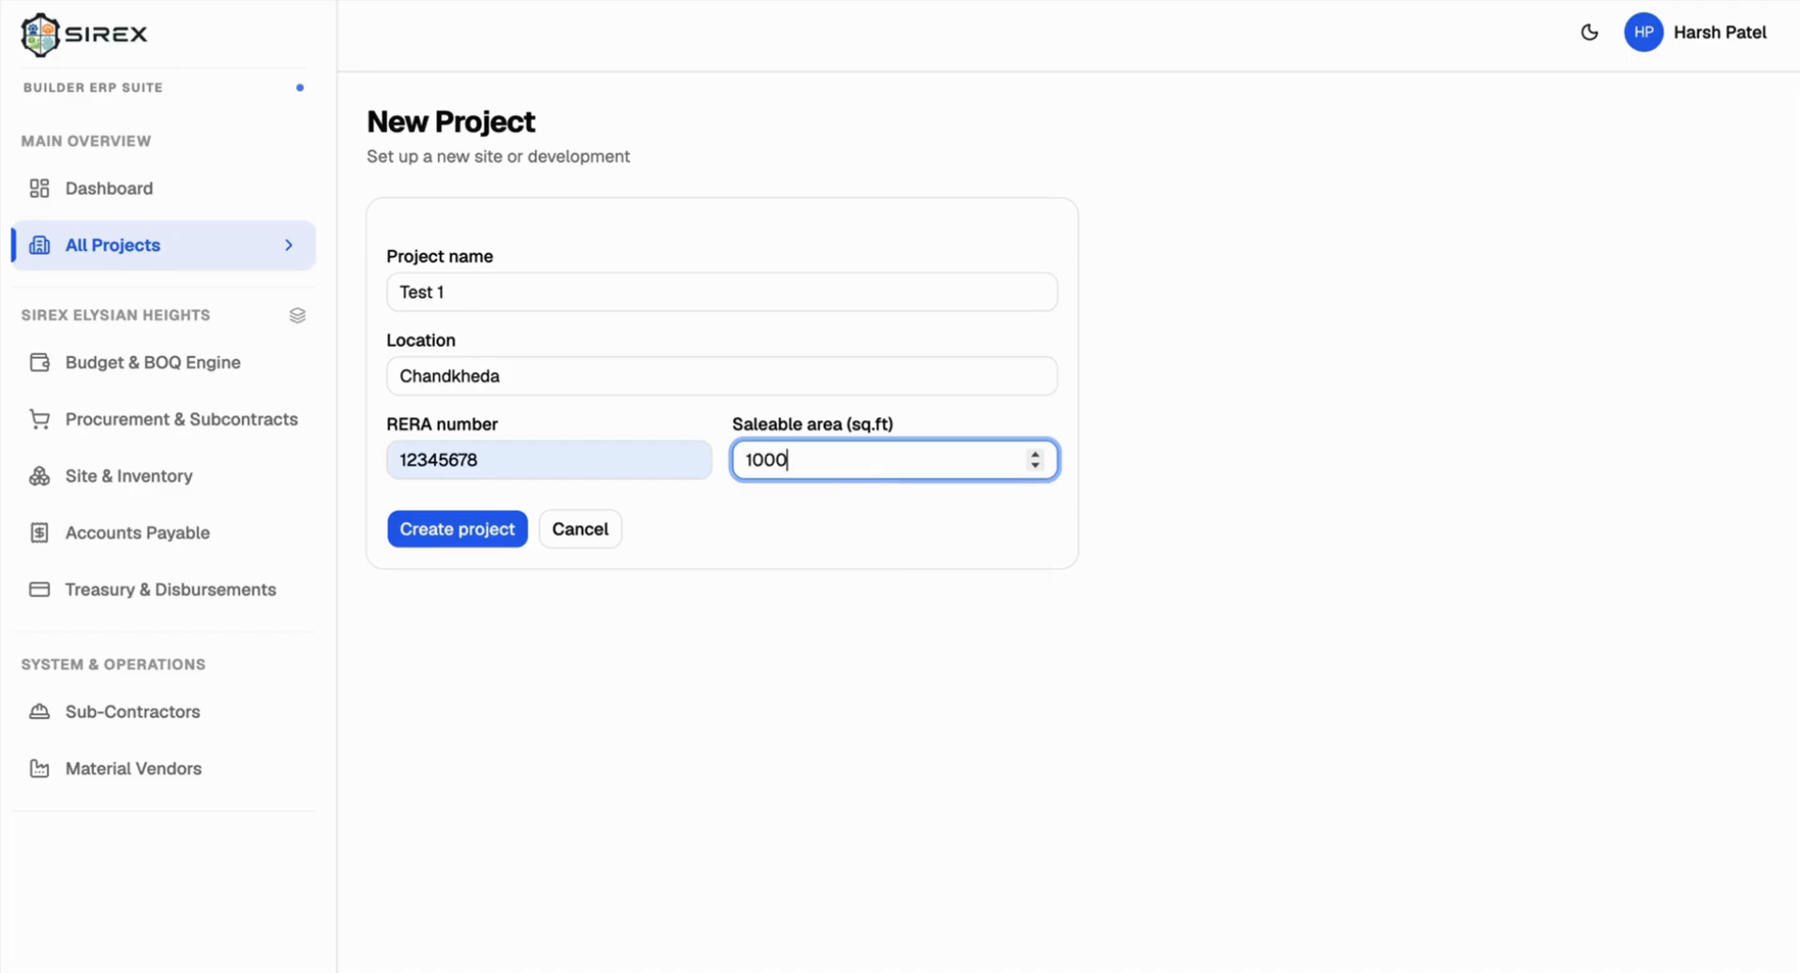
type("0000")
Step: Create the Test 1 project and add Tower A to it
left_click(446, 525)
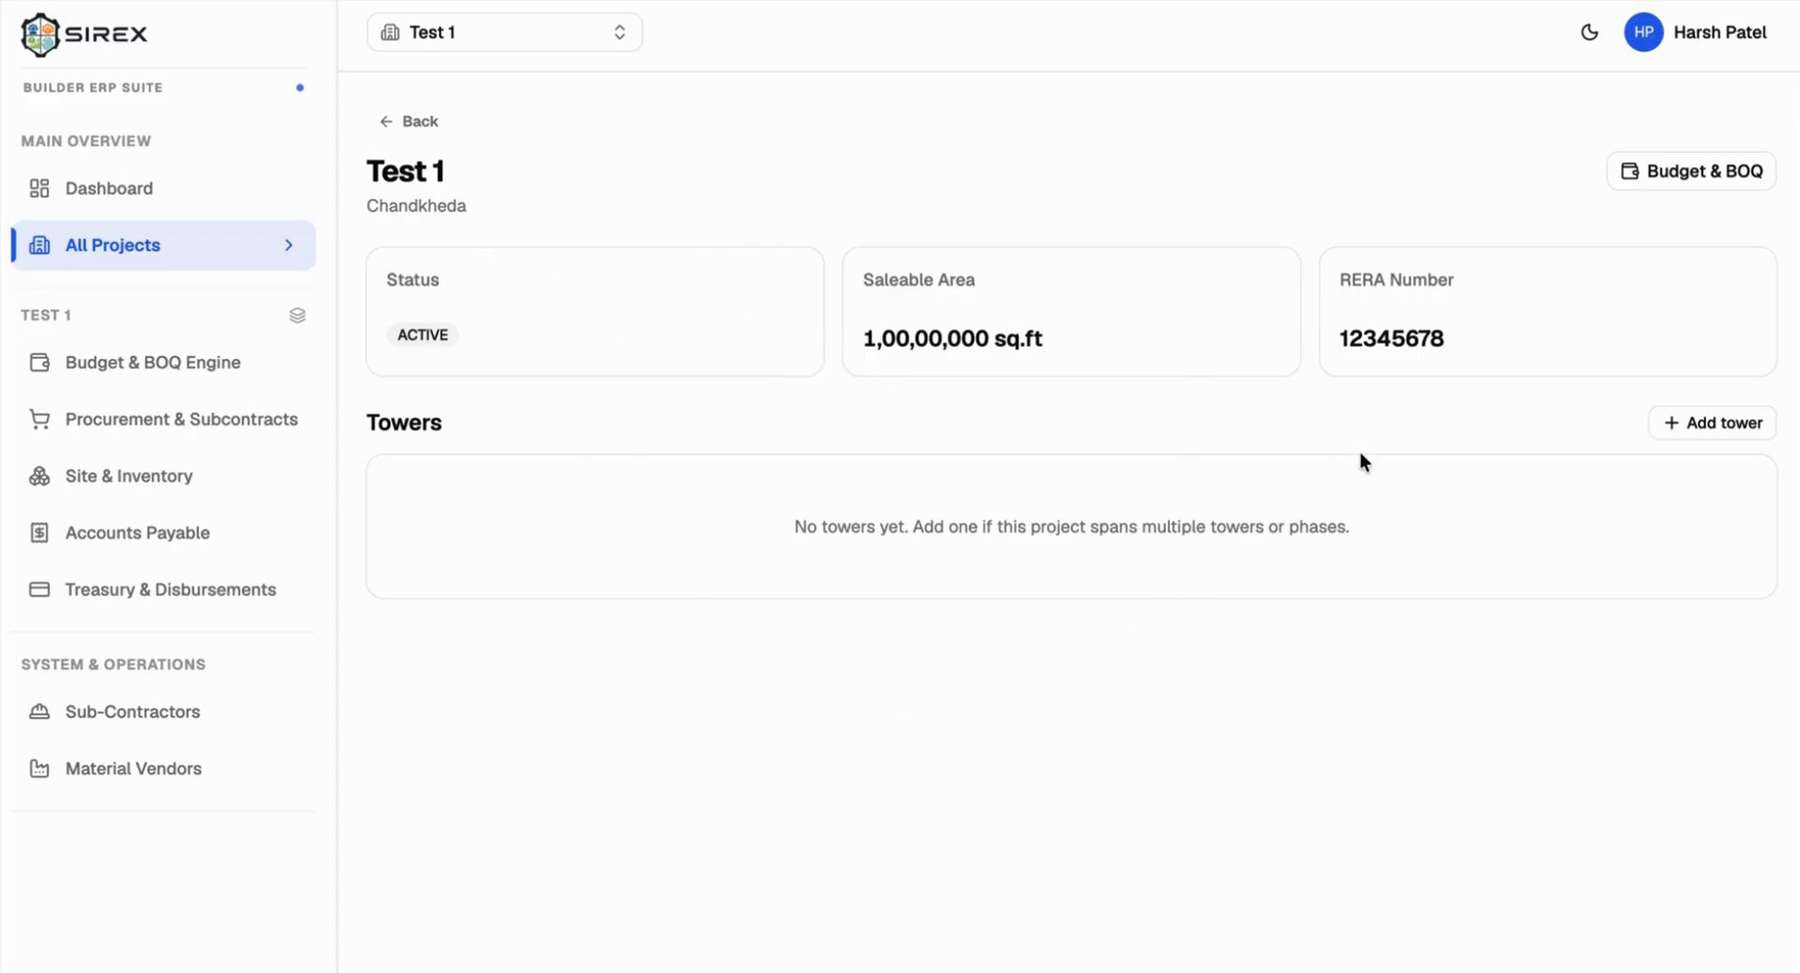
left_click(1689, 420)
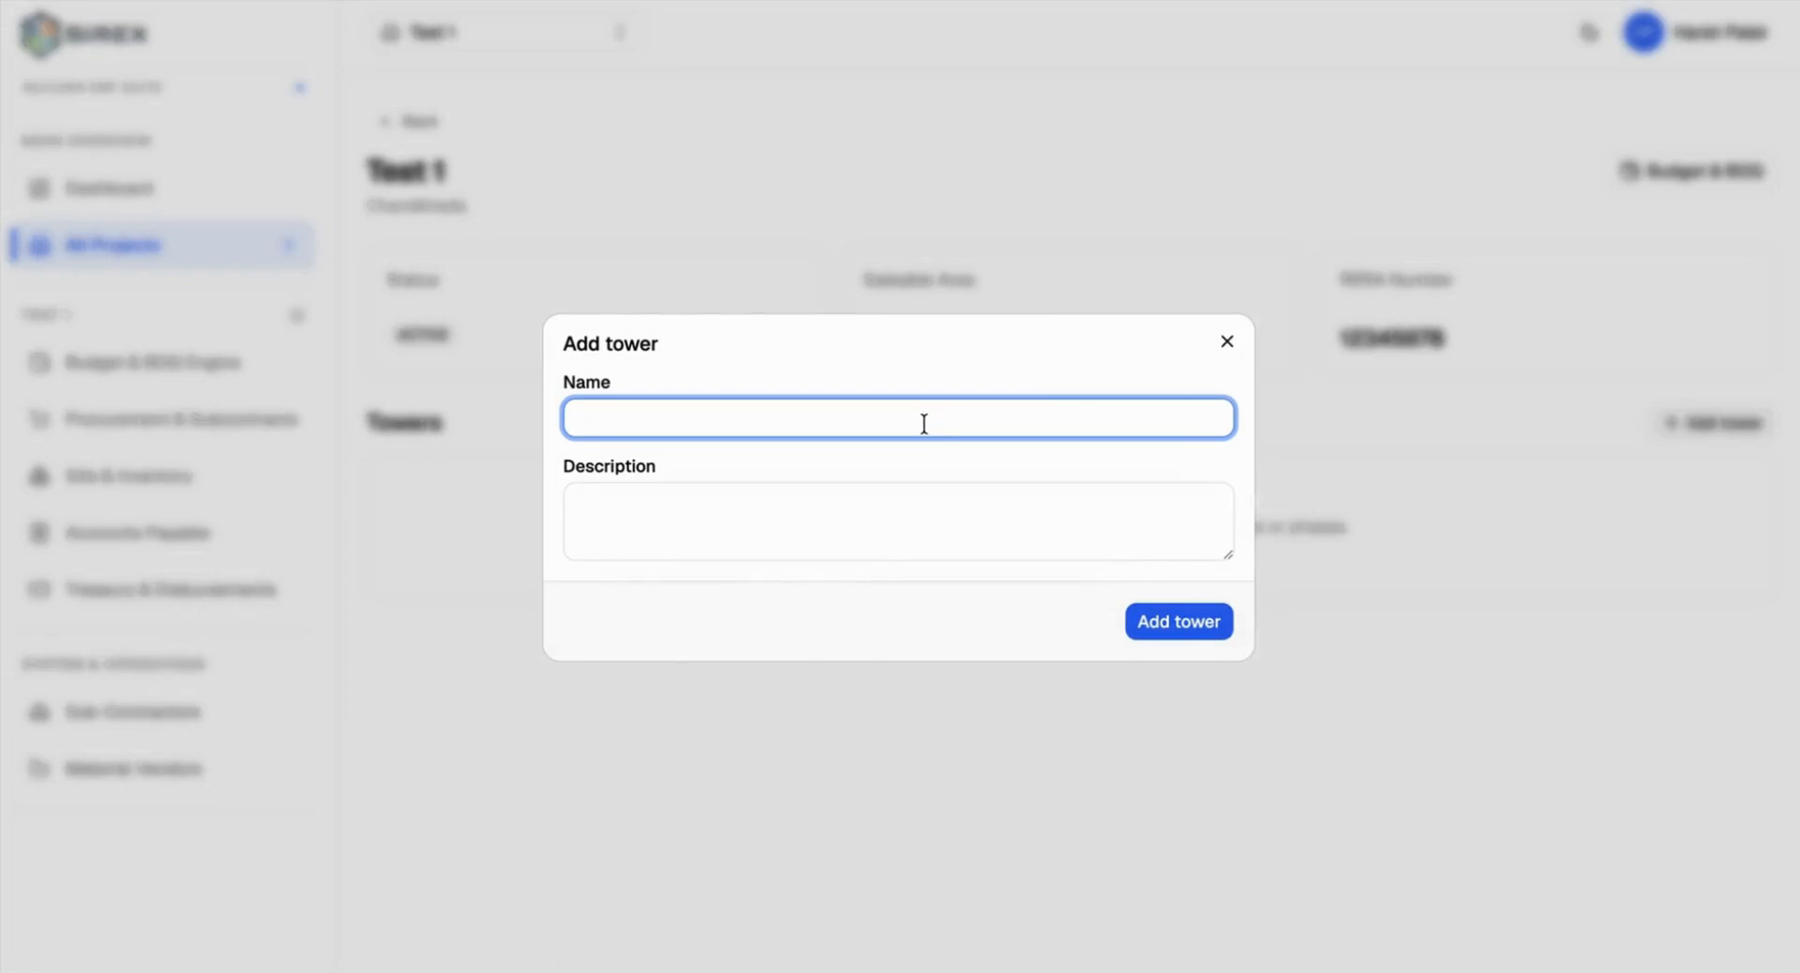
type("Tower A")
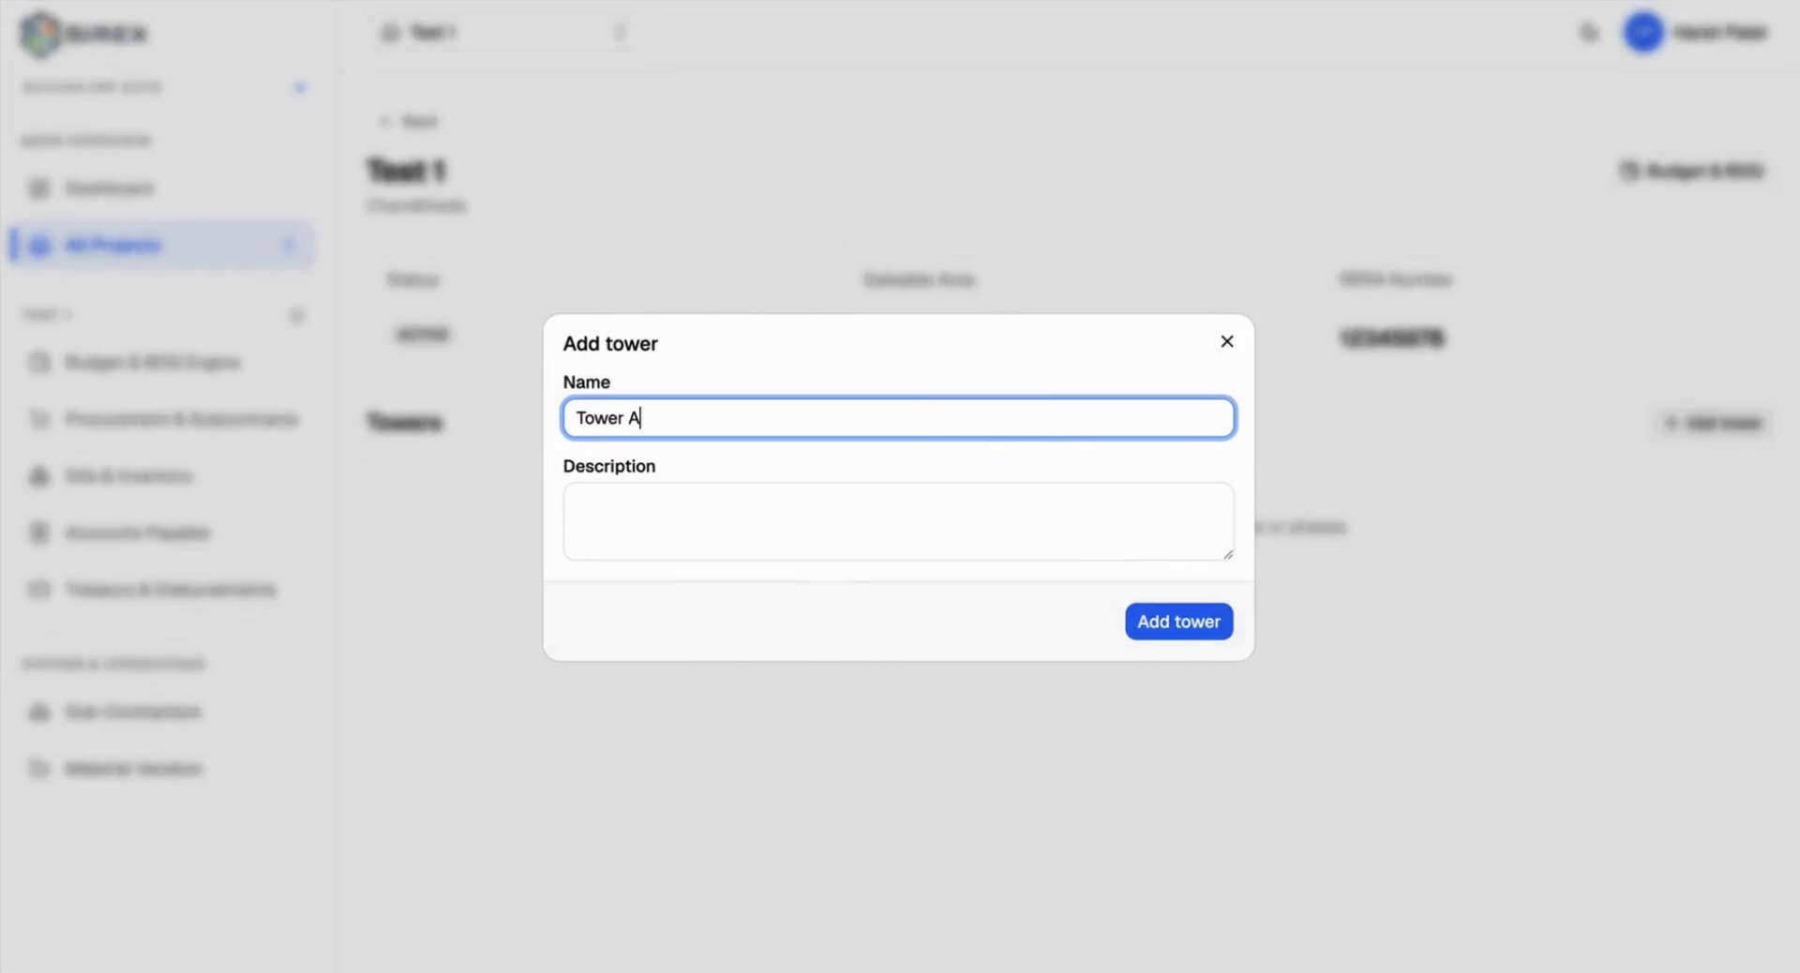
left_click(1176, 627)
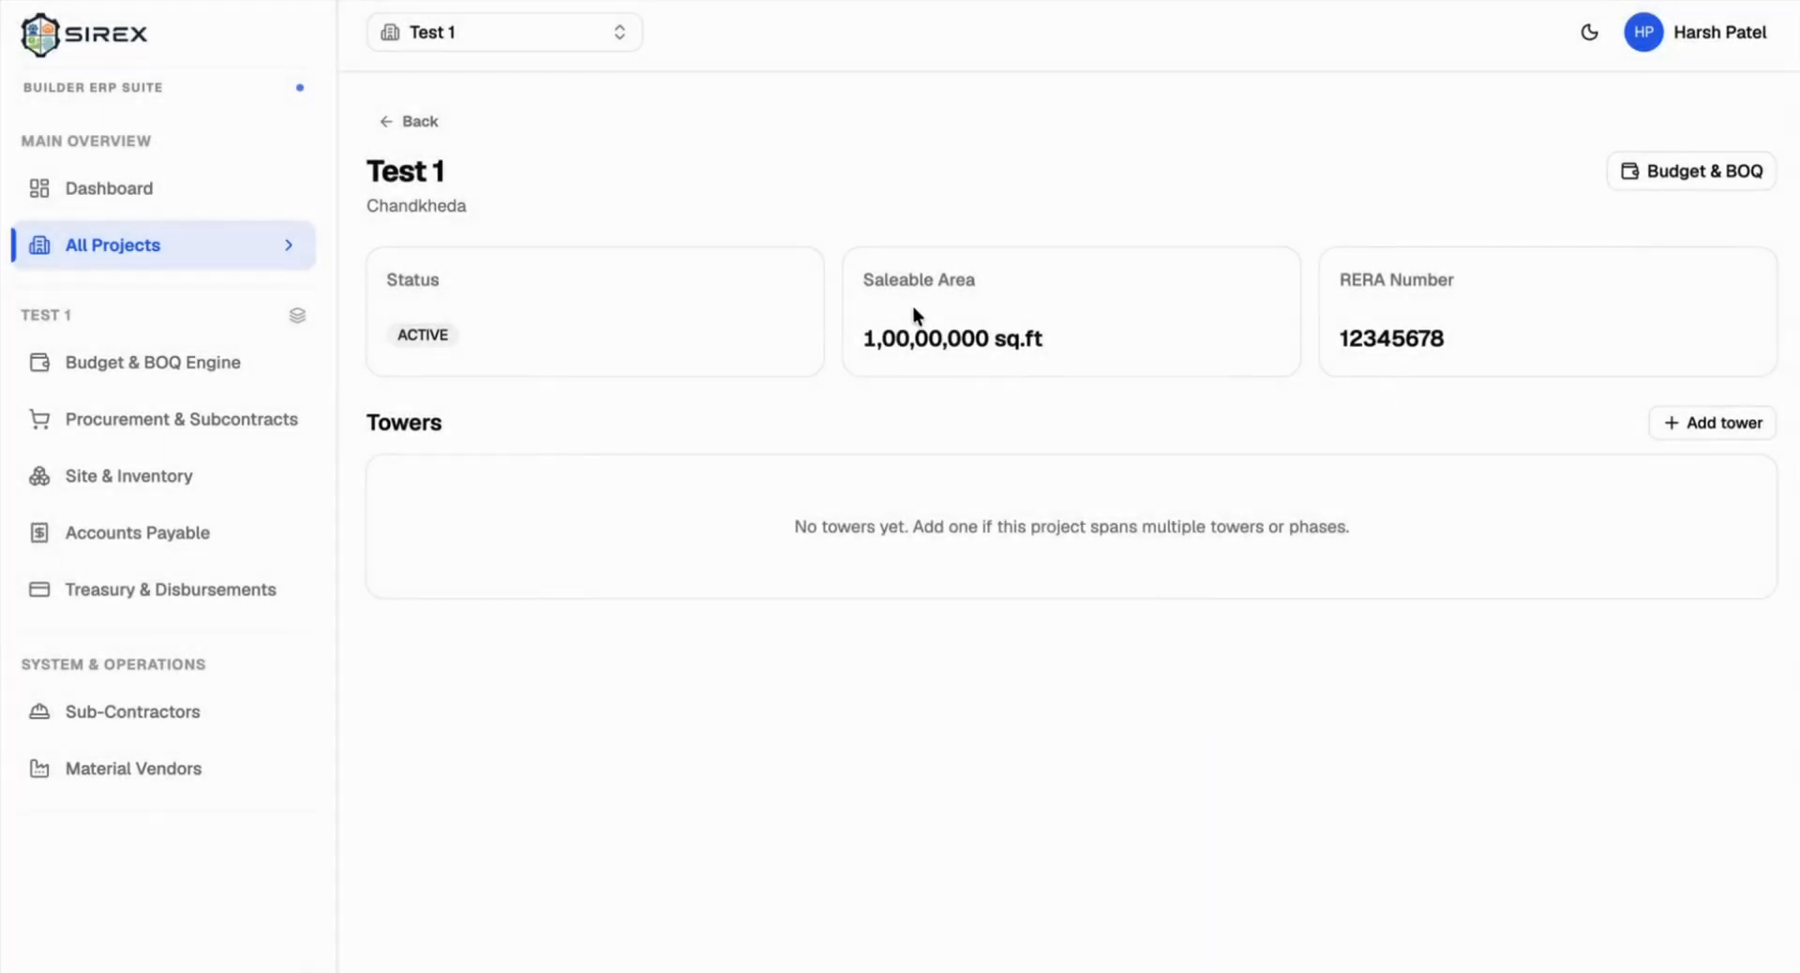
Step: Add a second tower named Tower B
left_click(1745, 423)
type("Tower")
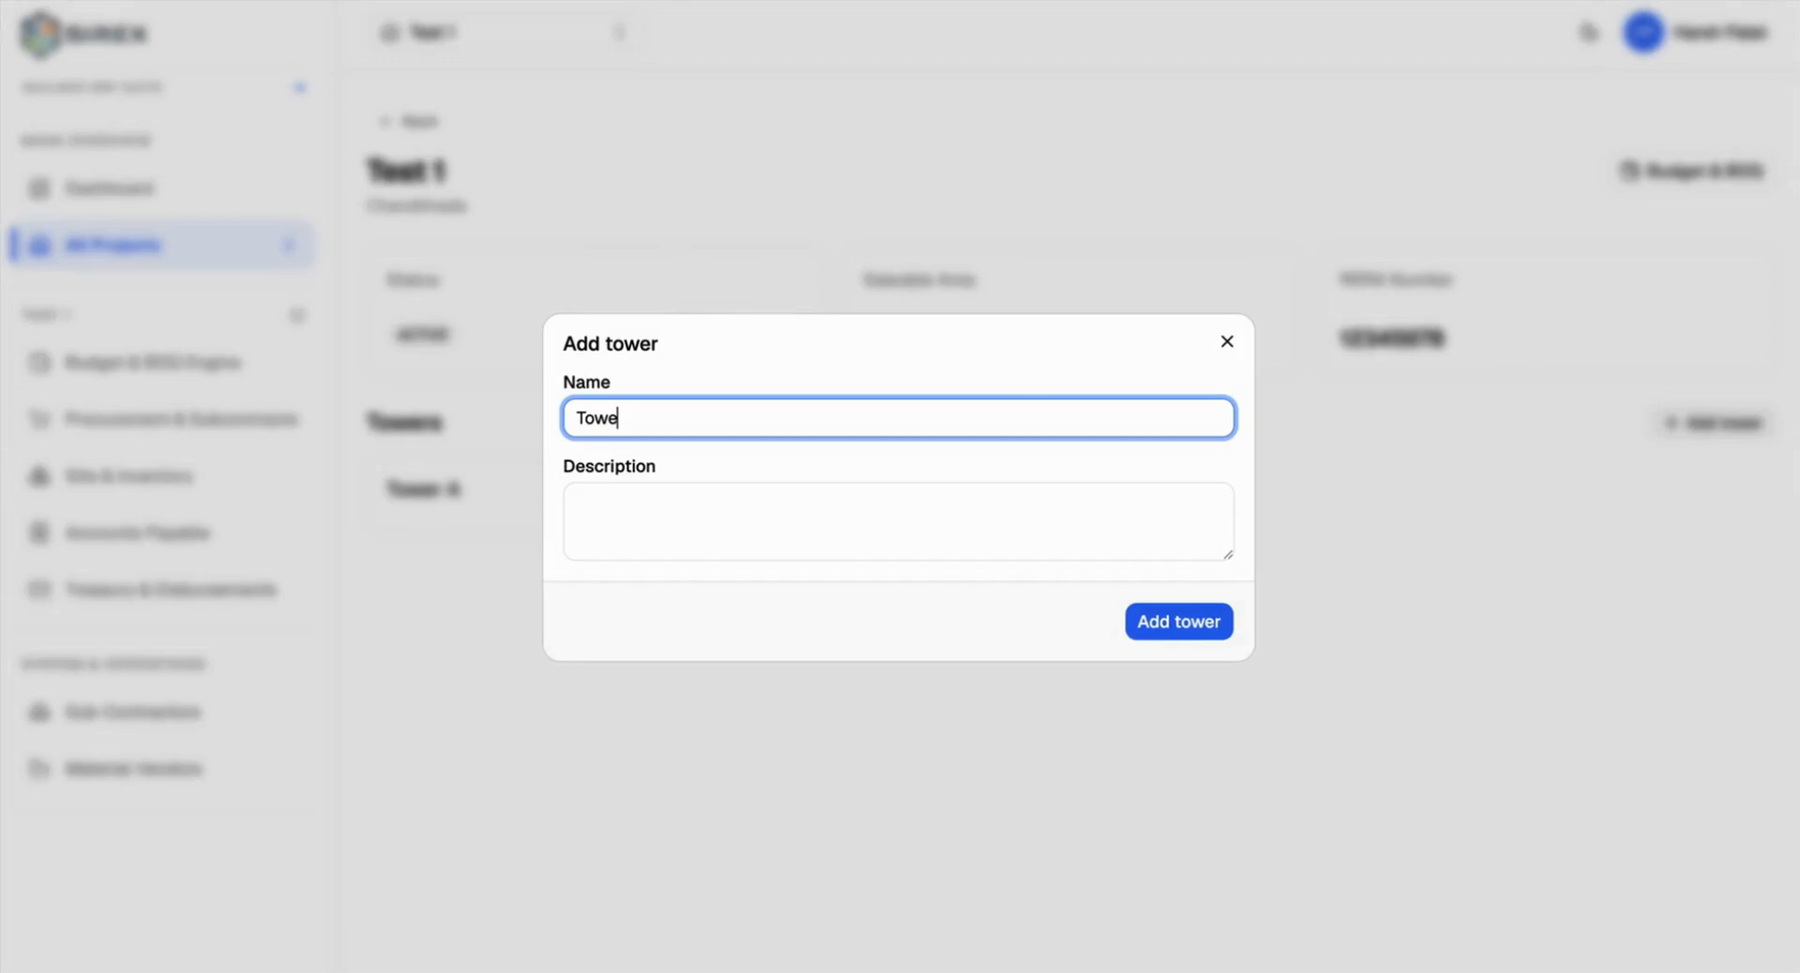
type(". B")
key("BackSpace")
type("B")
left_click(1149, 625)
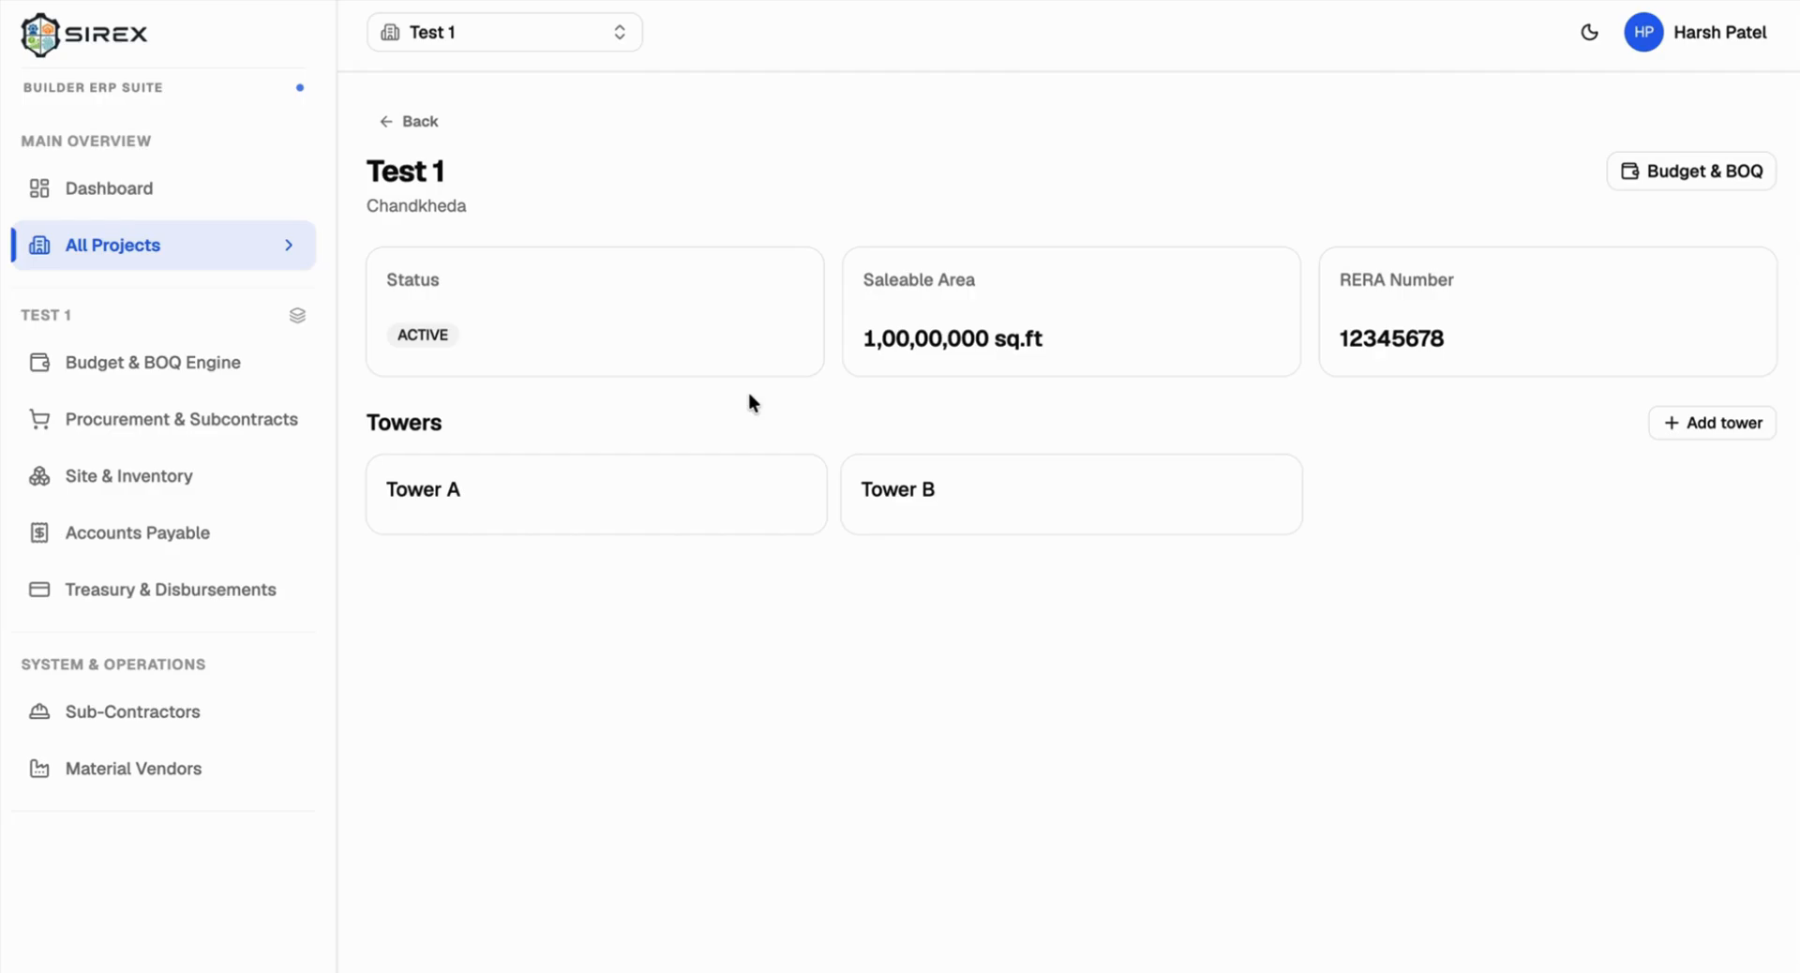
left_click(405, 98)
scroll(757, 335, "down", 1)
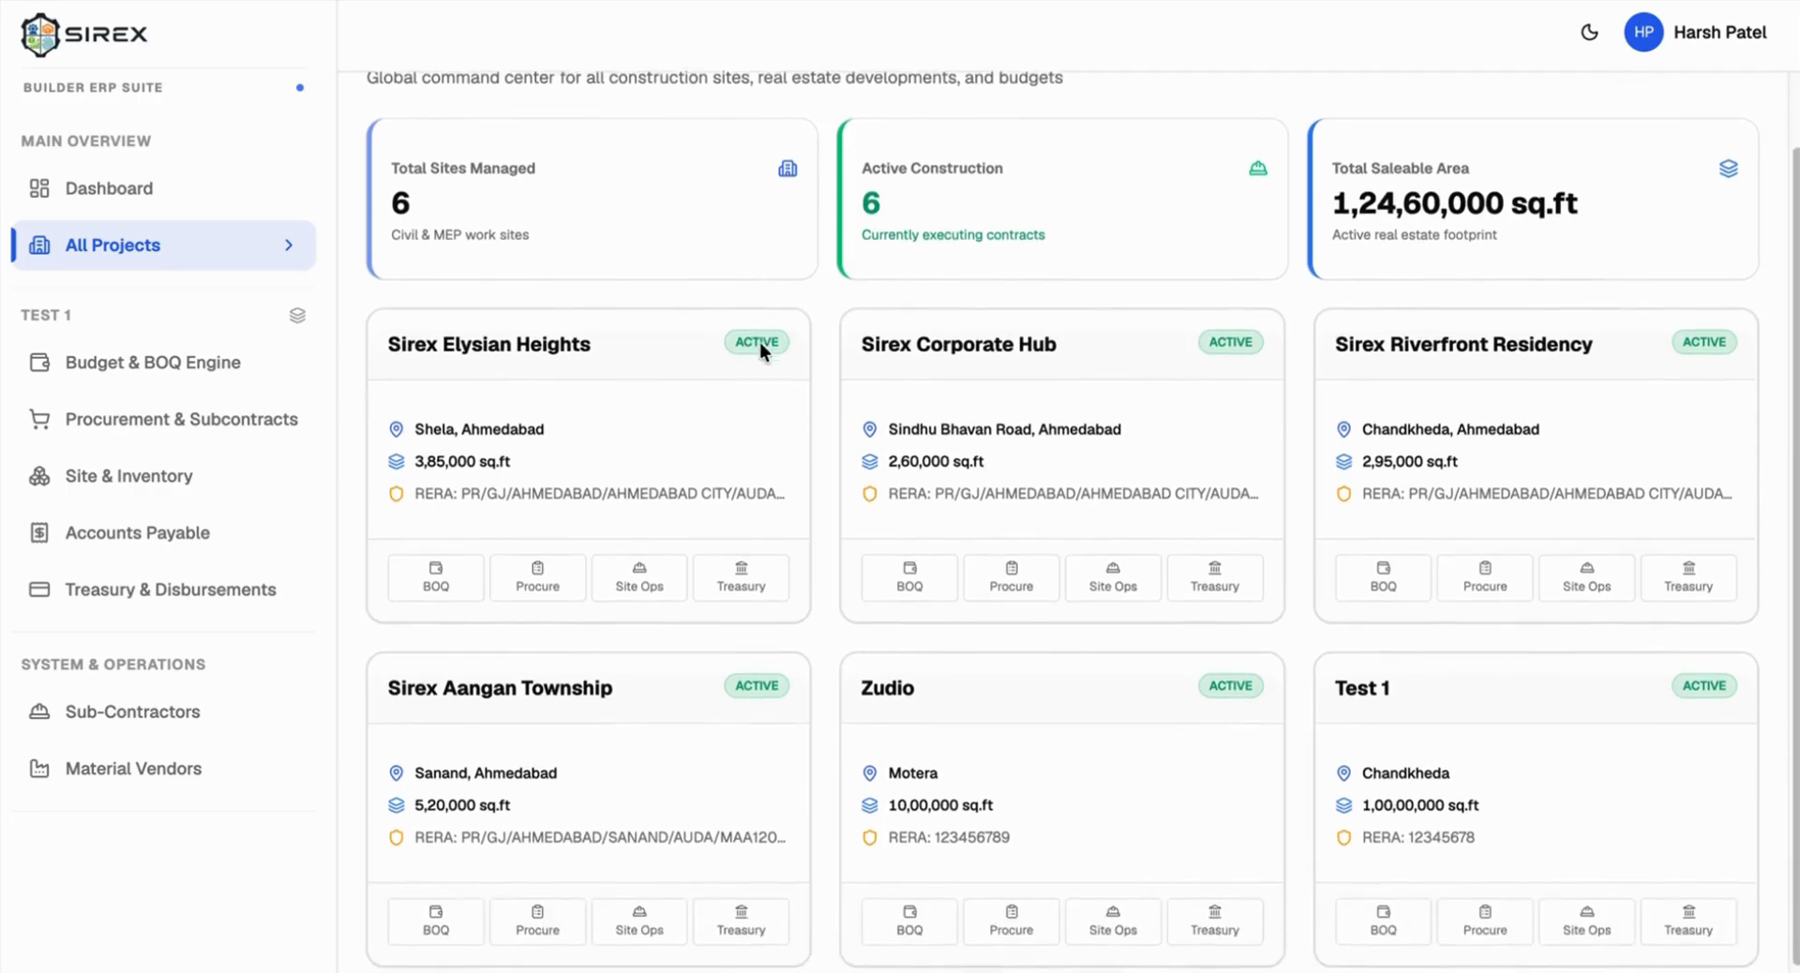
scroll(755, 339, "up", 1)
scroll(752, 345, "down", 1)
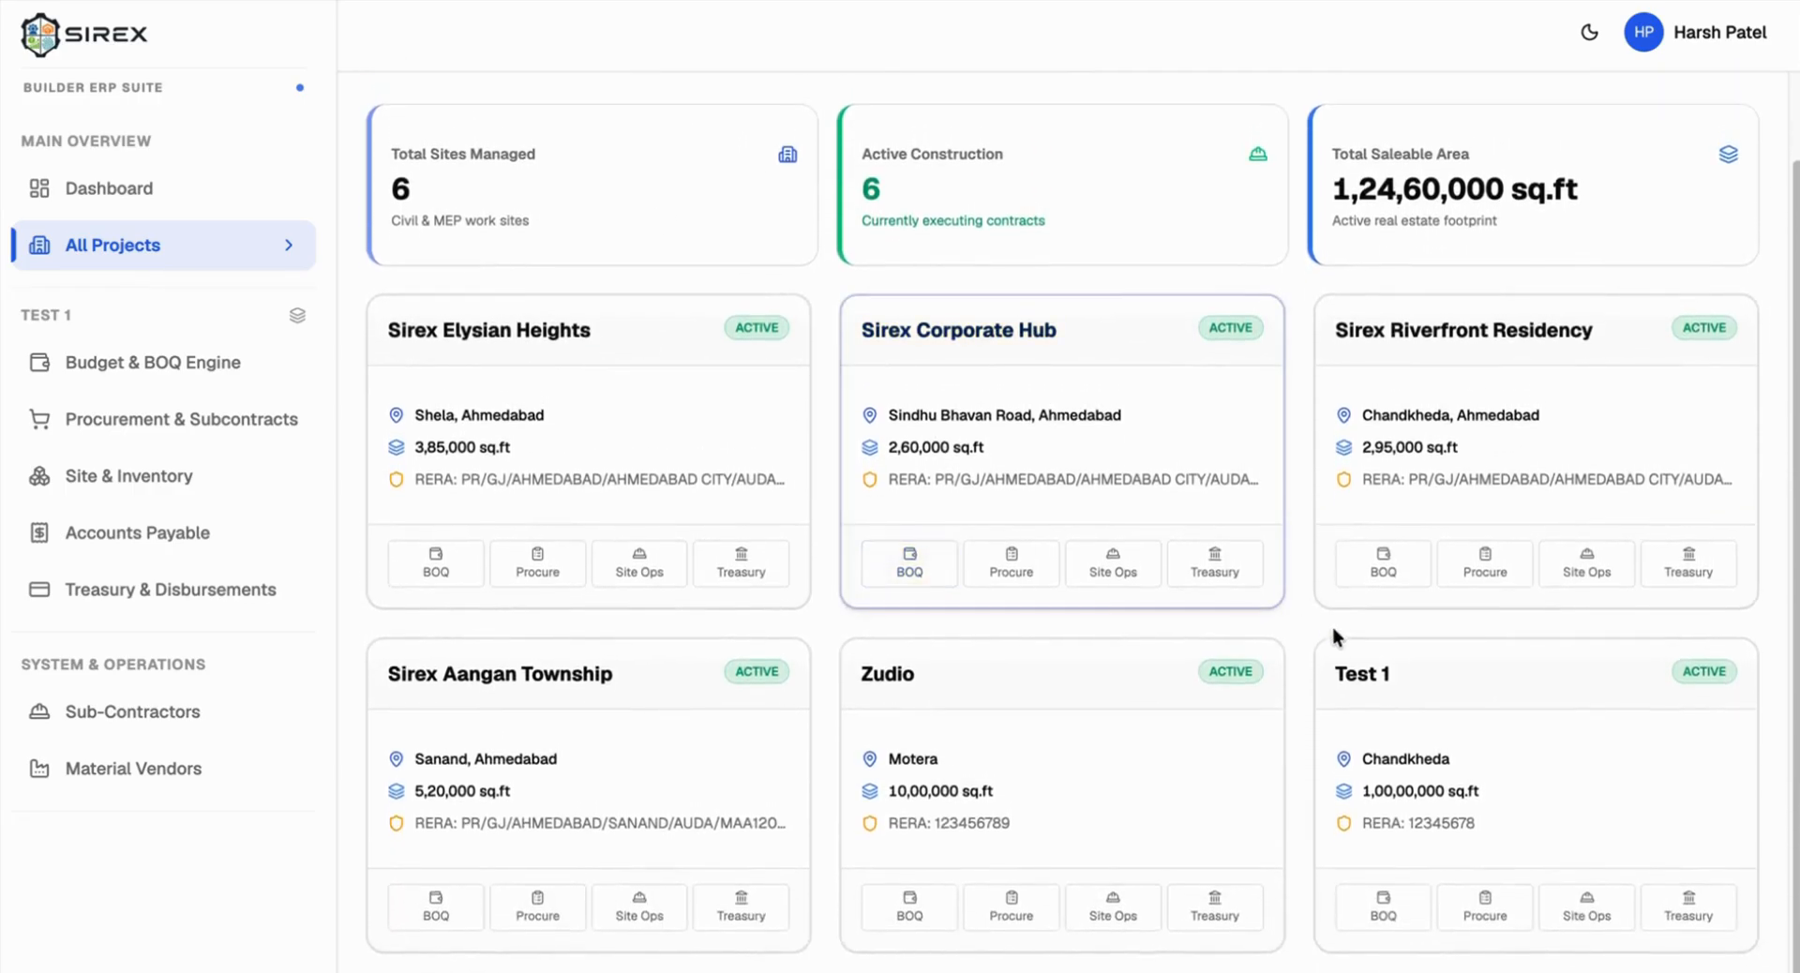
scroll(1591, 743, "up", 1)
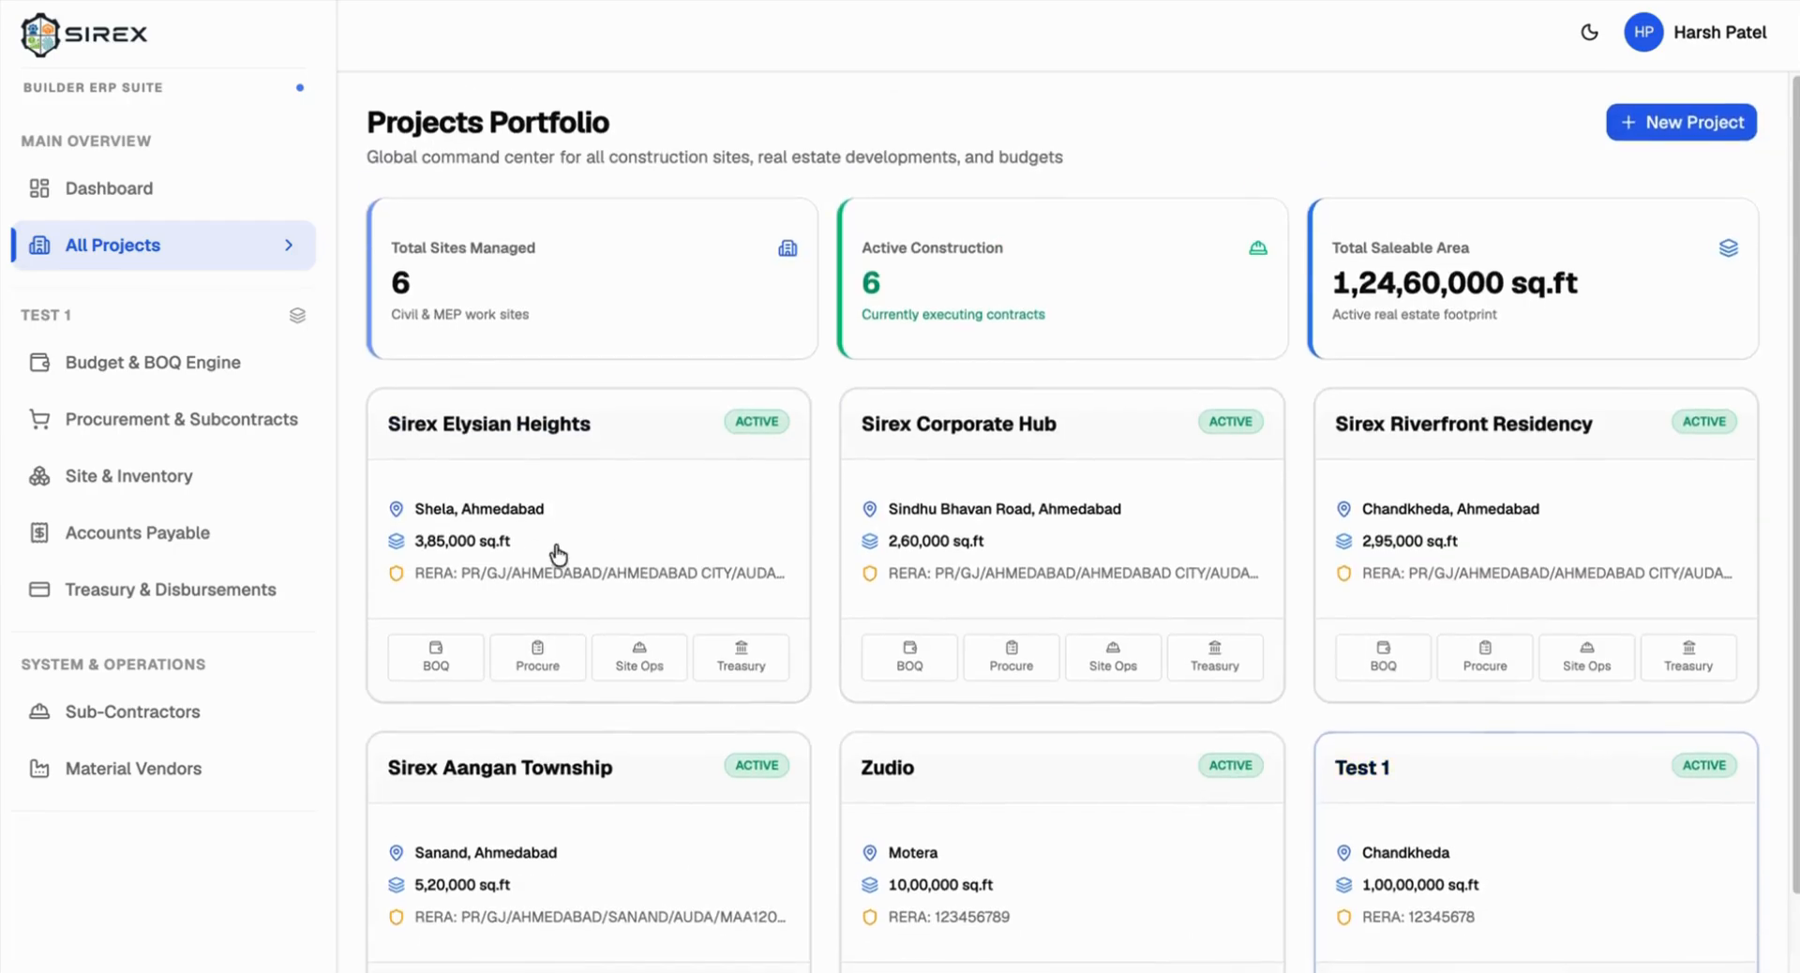
scroll(509, 235, "down", 1)
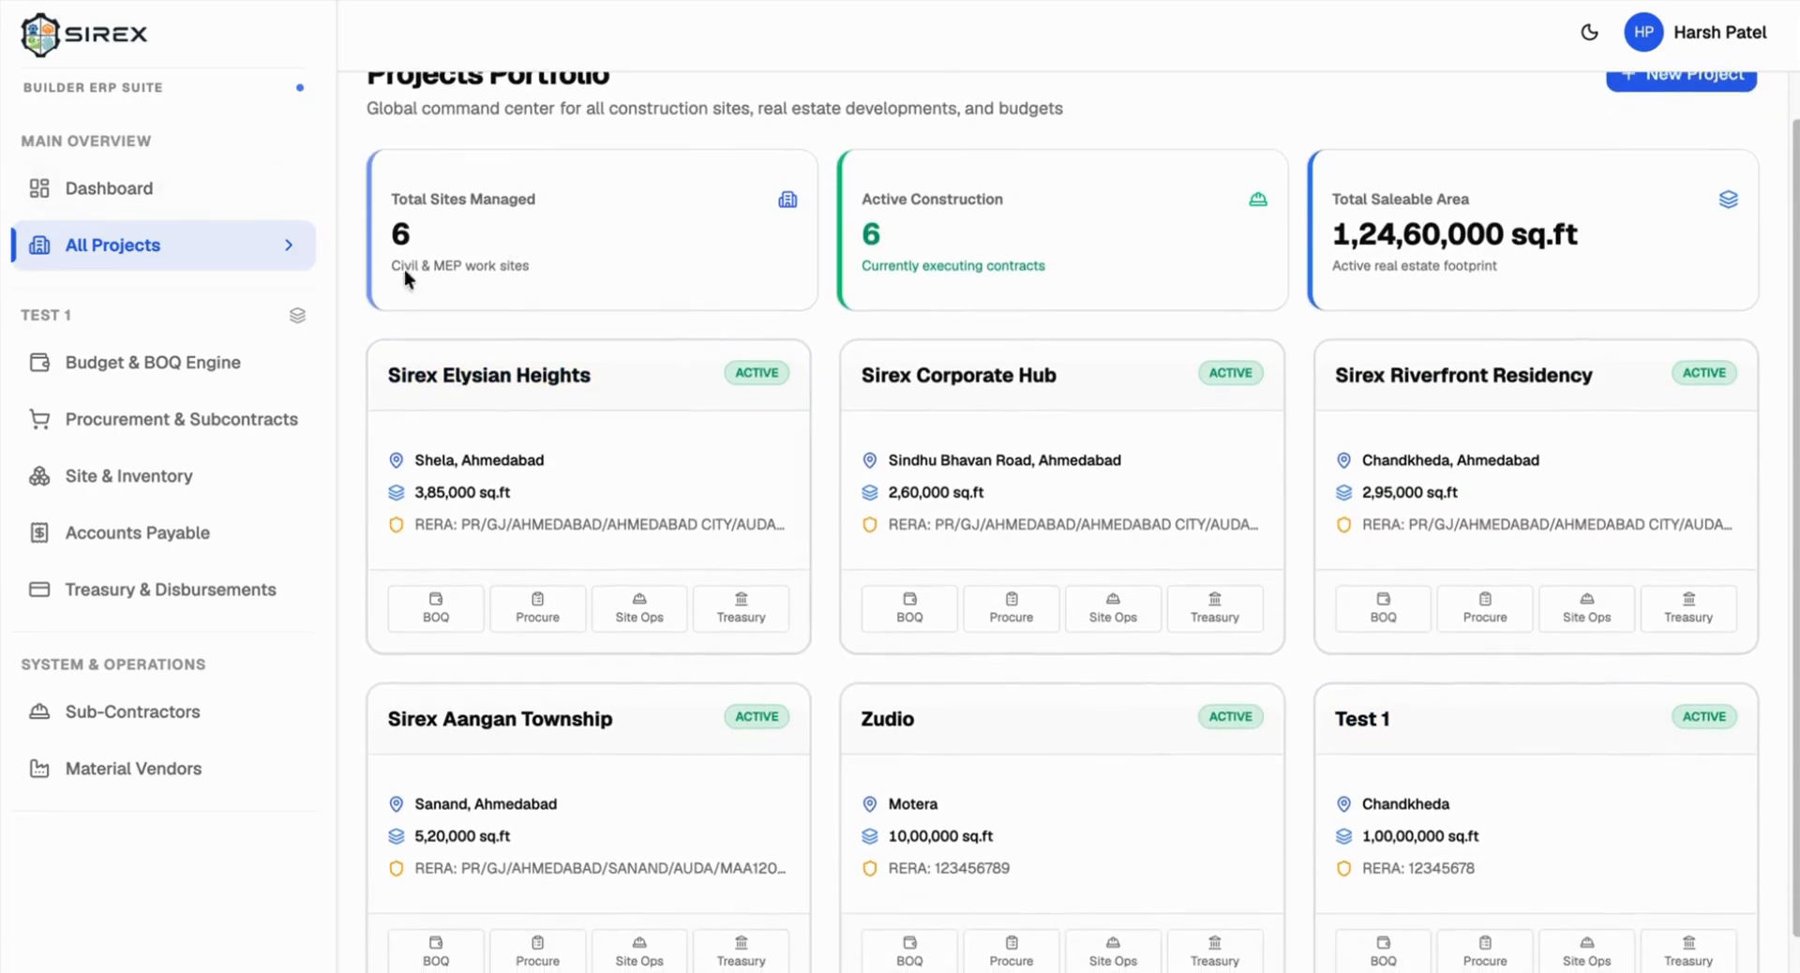
left_click(204, 373)
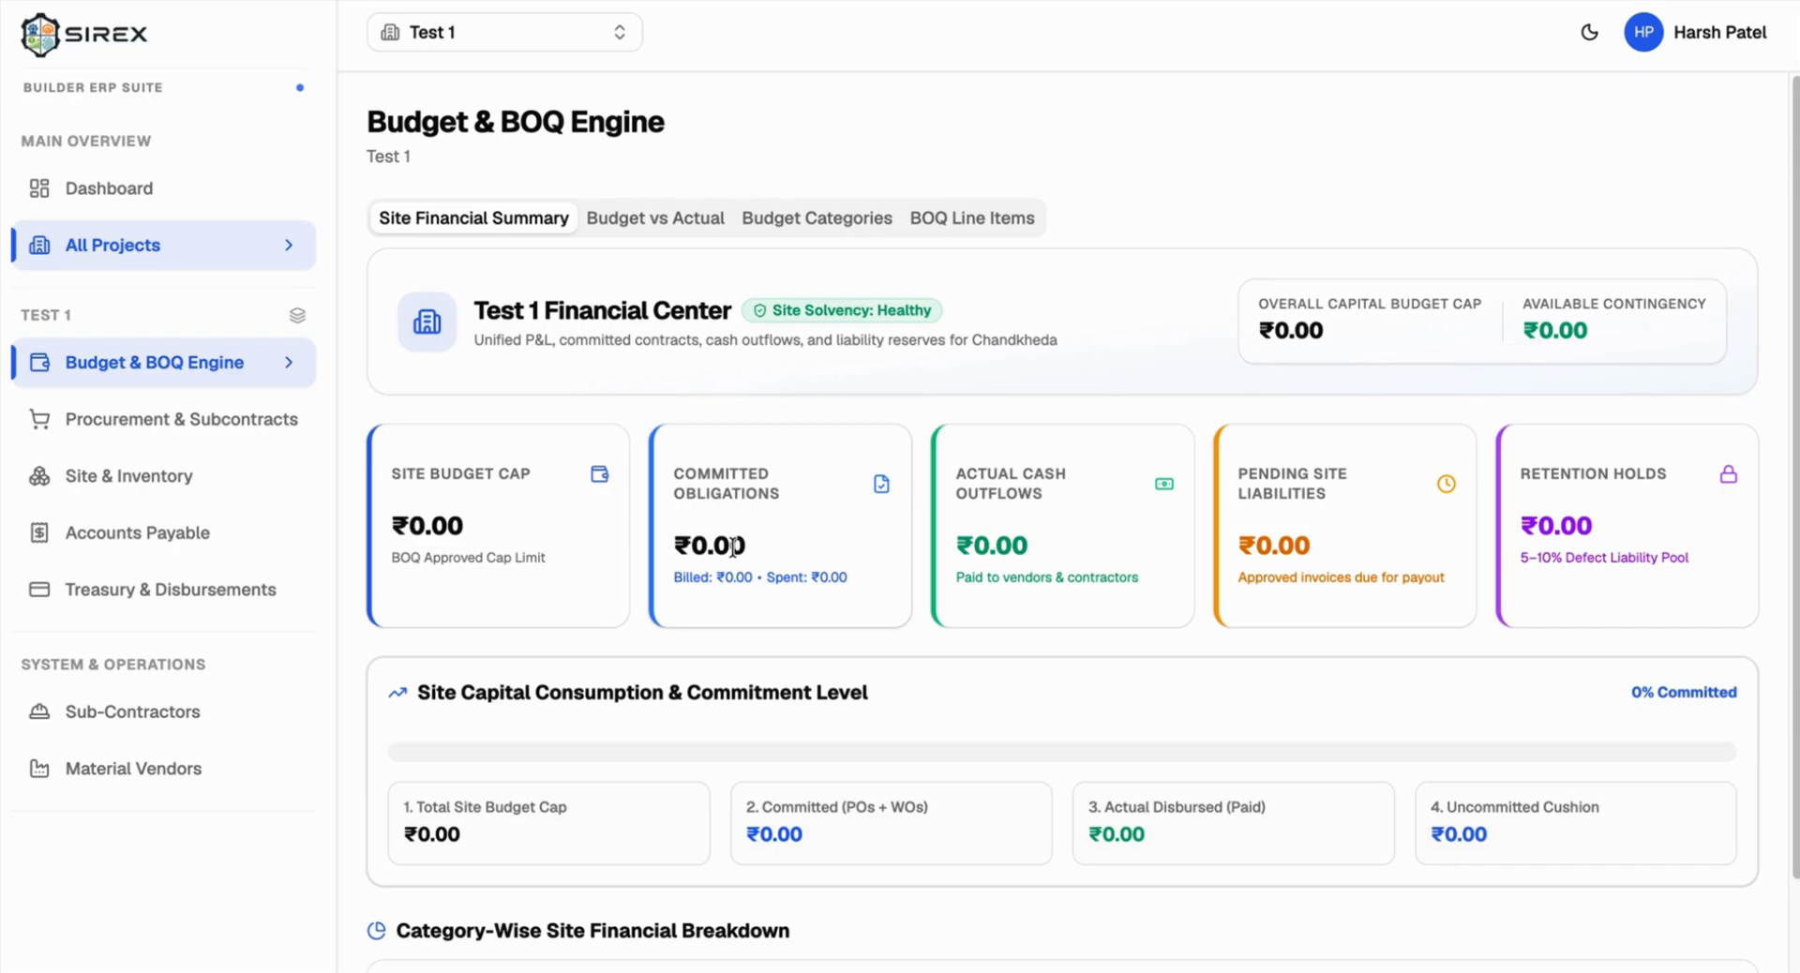
scroll(1015, 572, "down", 2)
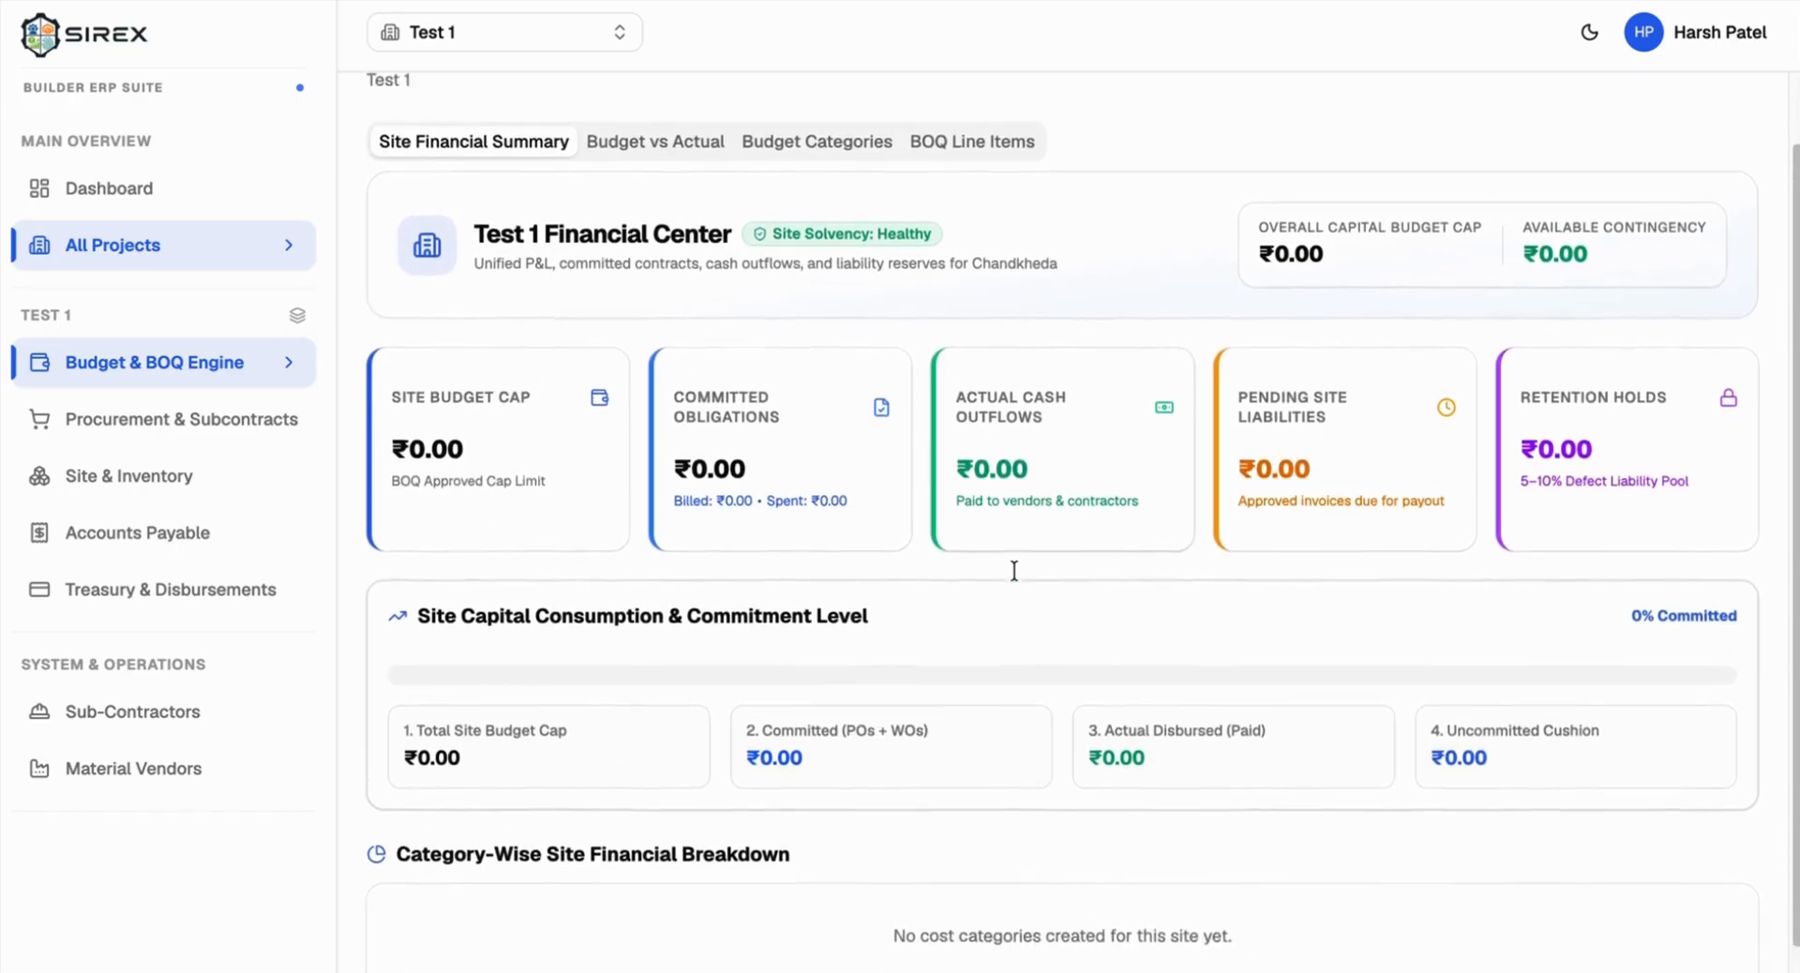
scroll(1015, 571, "up", 2)
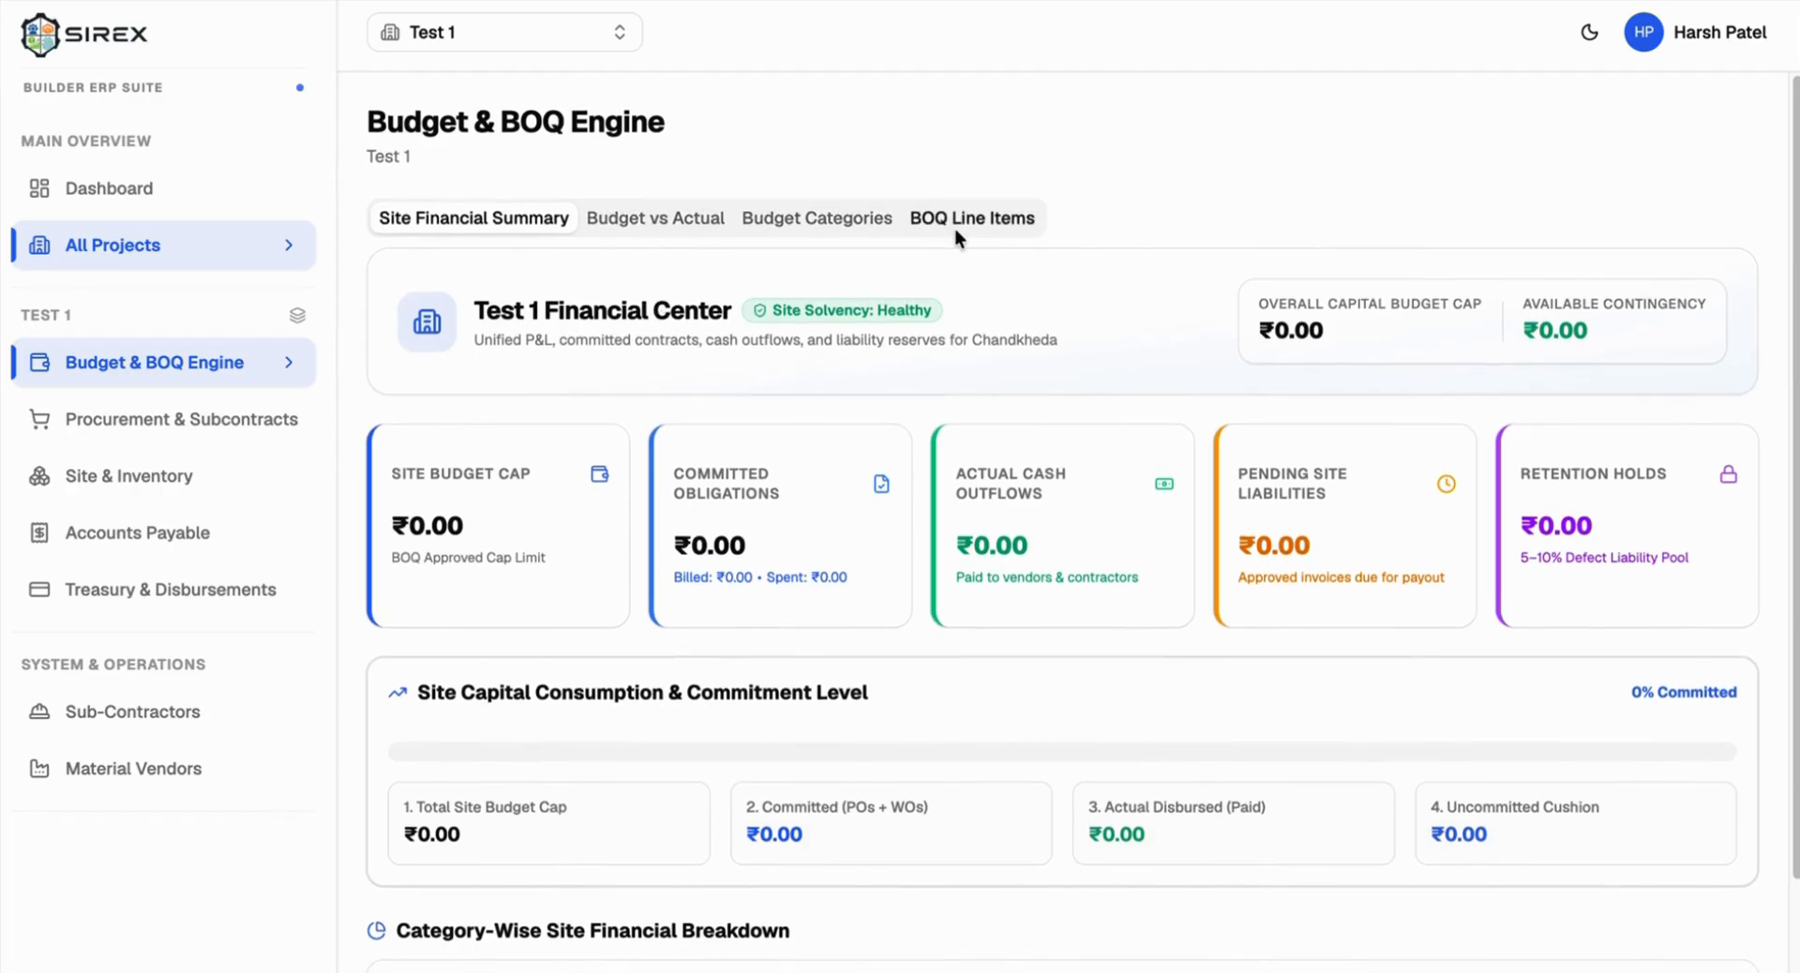
Step: Create a Civil Construction budget category with 100000000 allocated
left_click(833, 216)
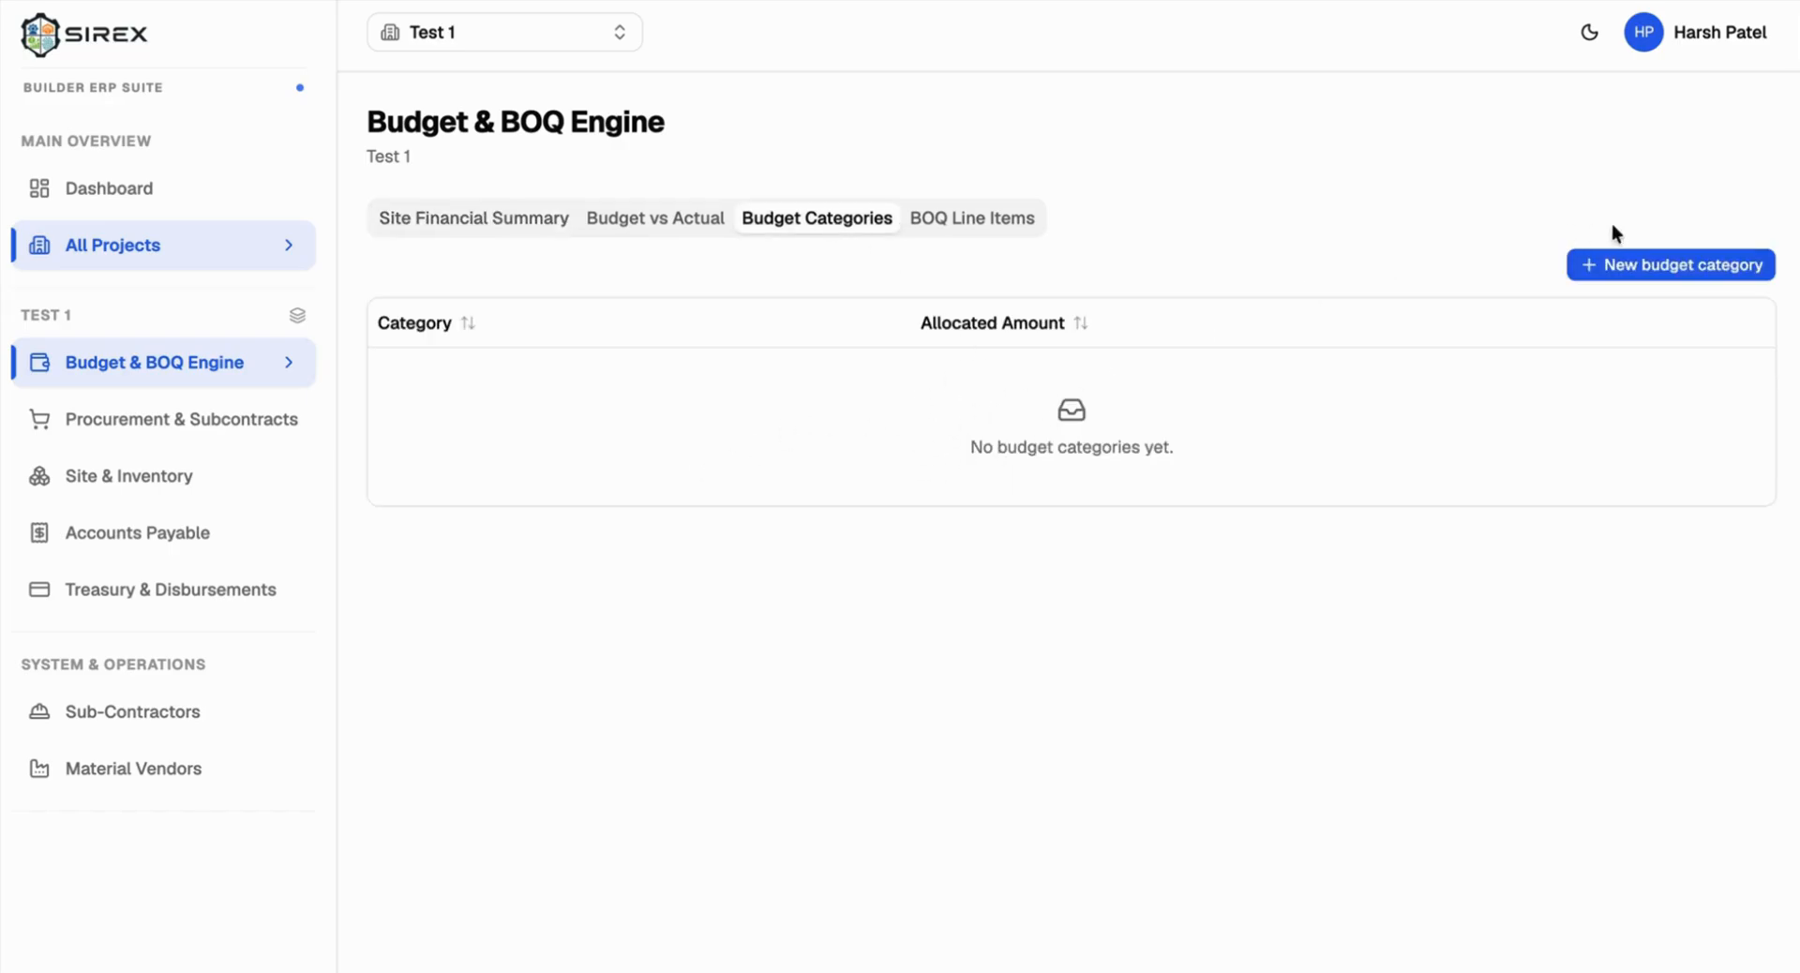
left_click(1657, 265)
type("Ci")
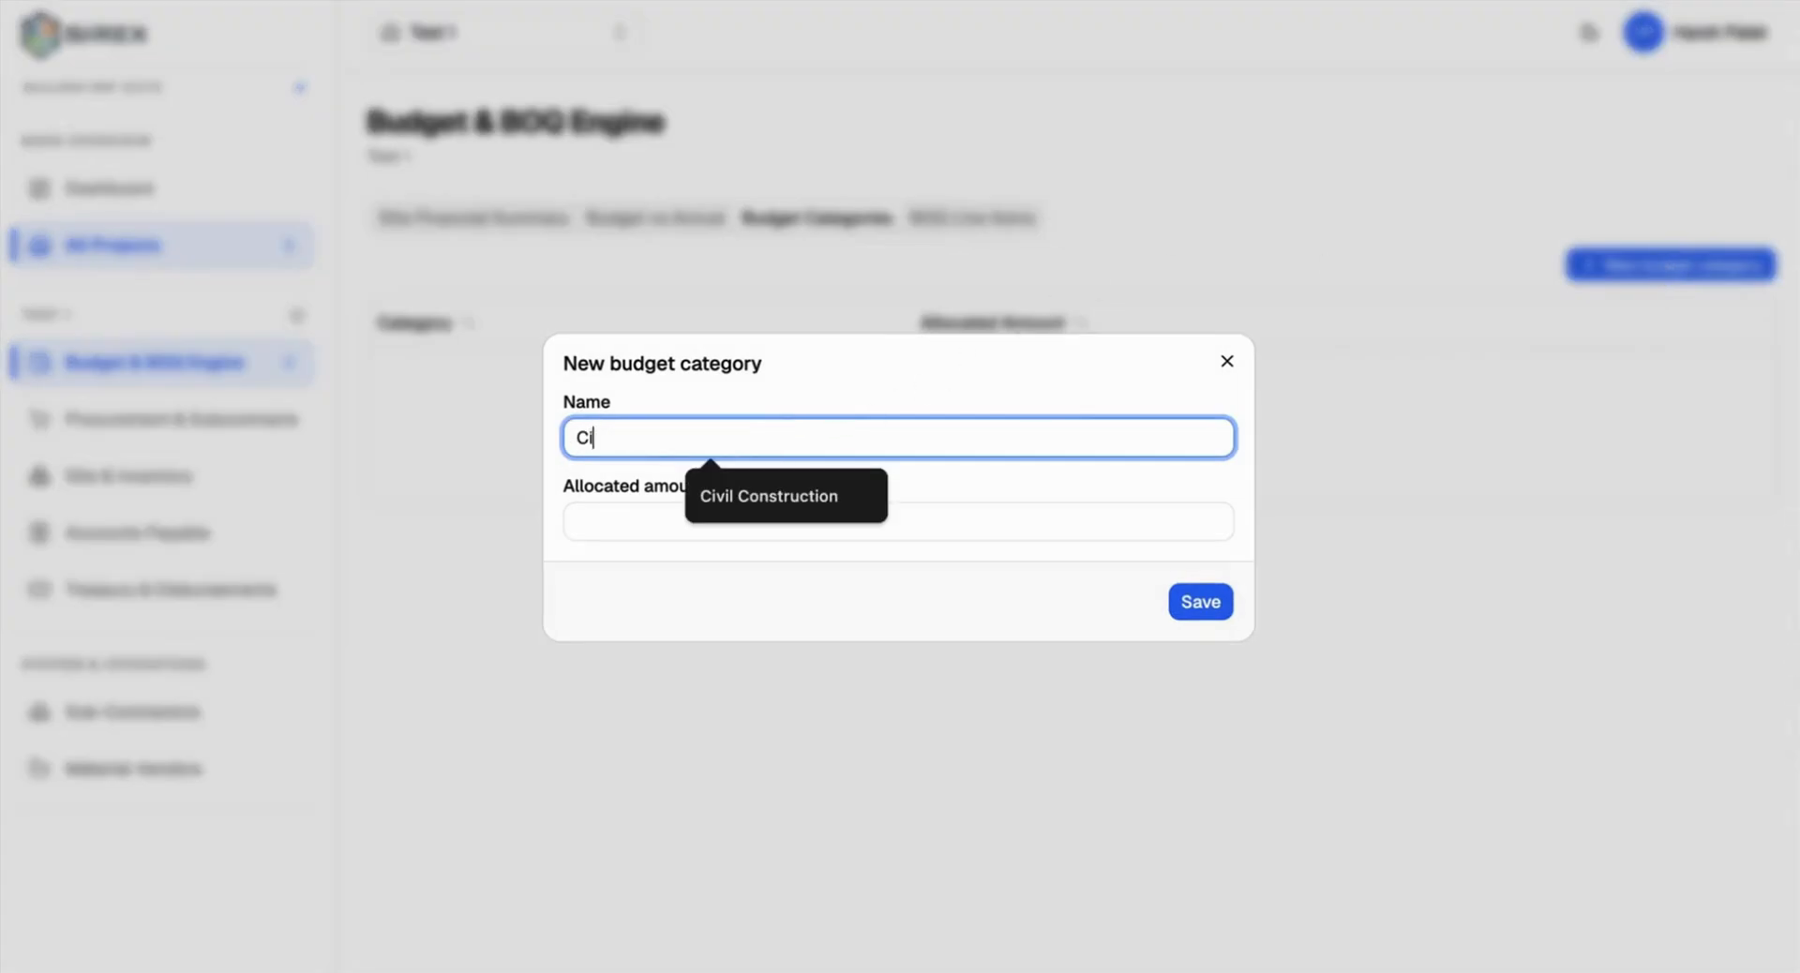
left_click(784, 495)
left_click(736, 517)
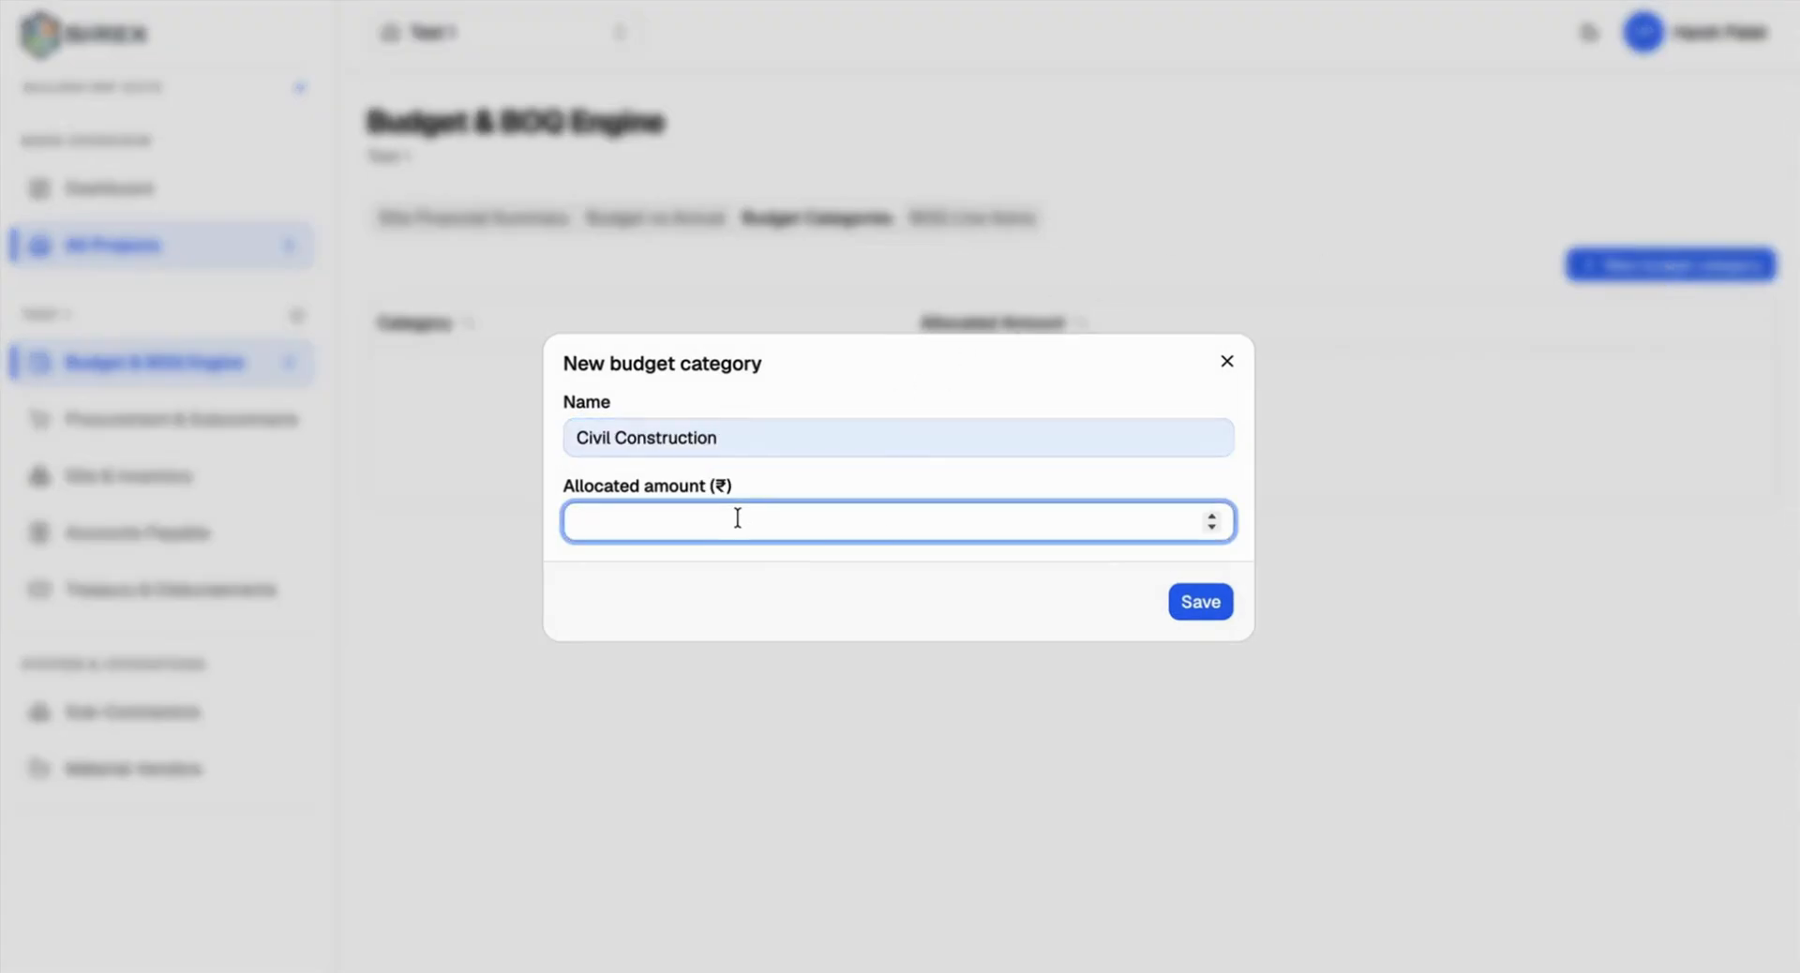
type("100000")
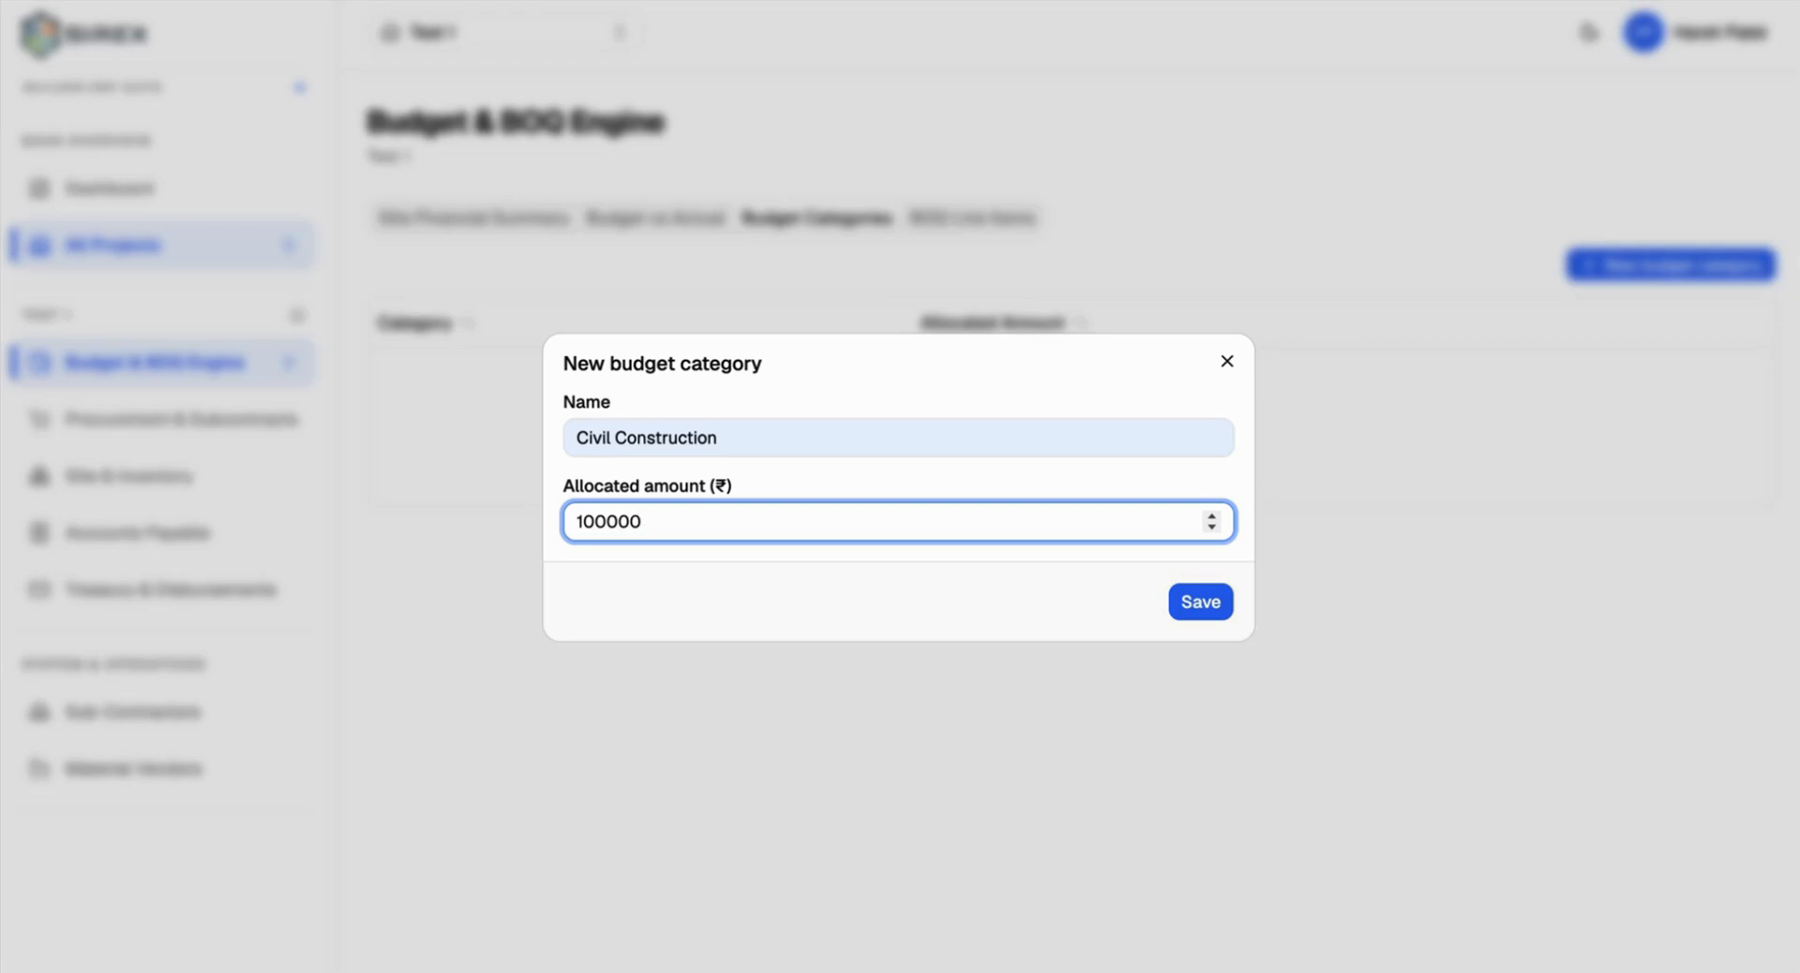
type("000")
left_click(1209, 602)
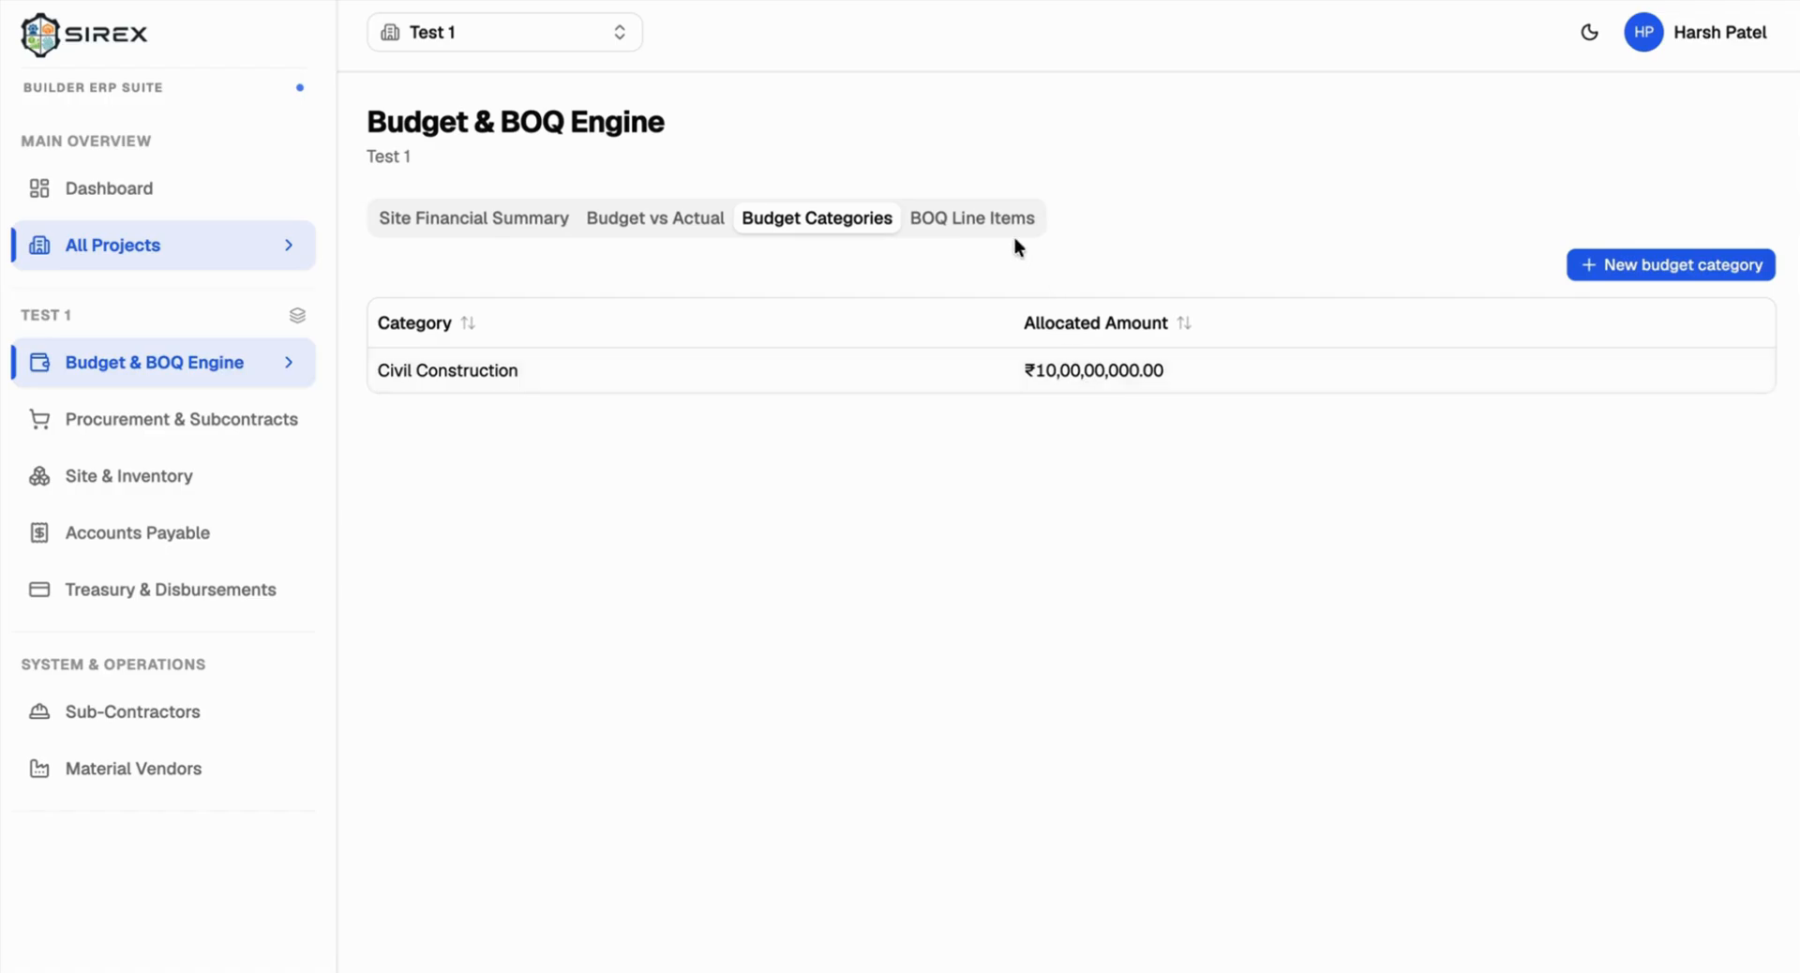
Step: Check the empty BOQ Line Items list and its budget category choices, then cancel the new item
left_click(980, 219)
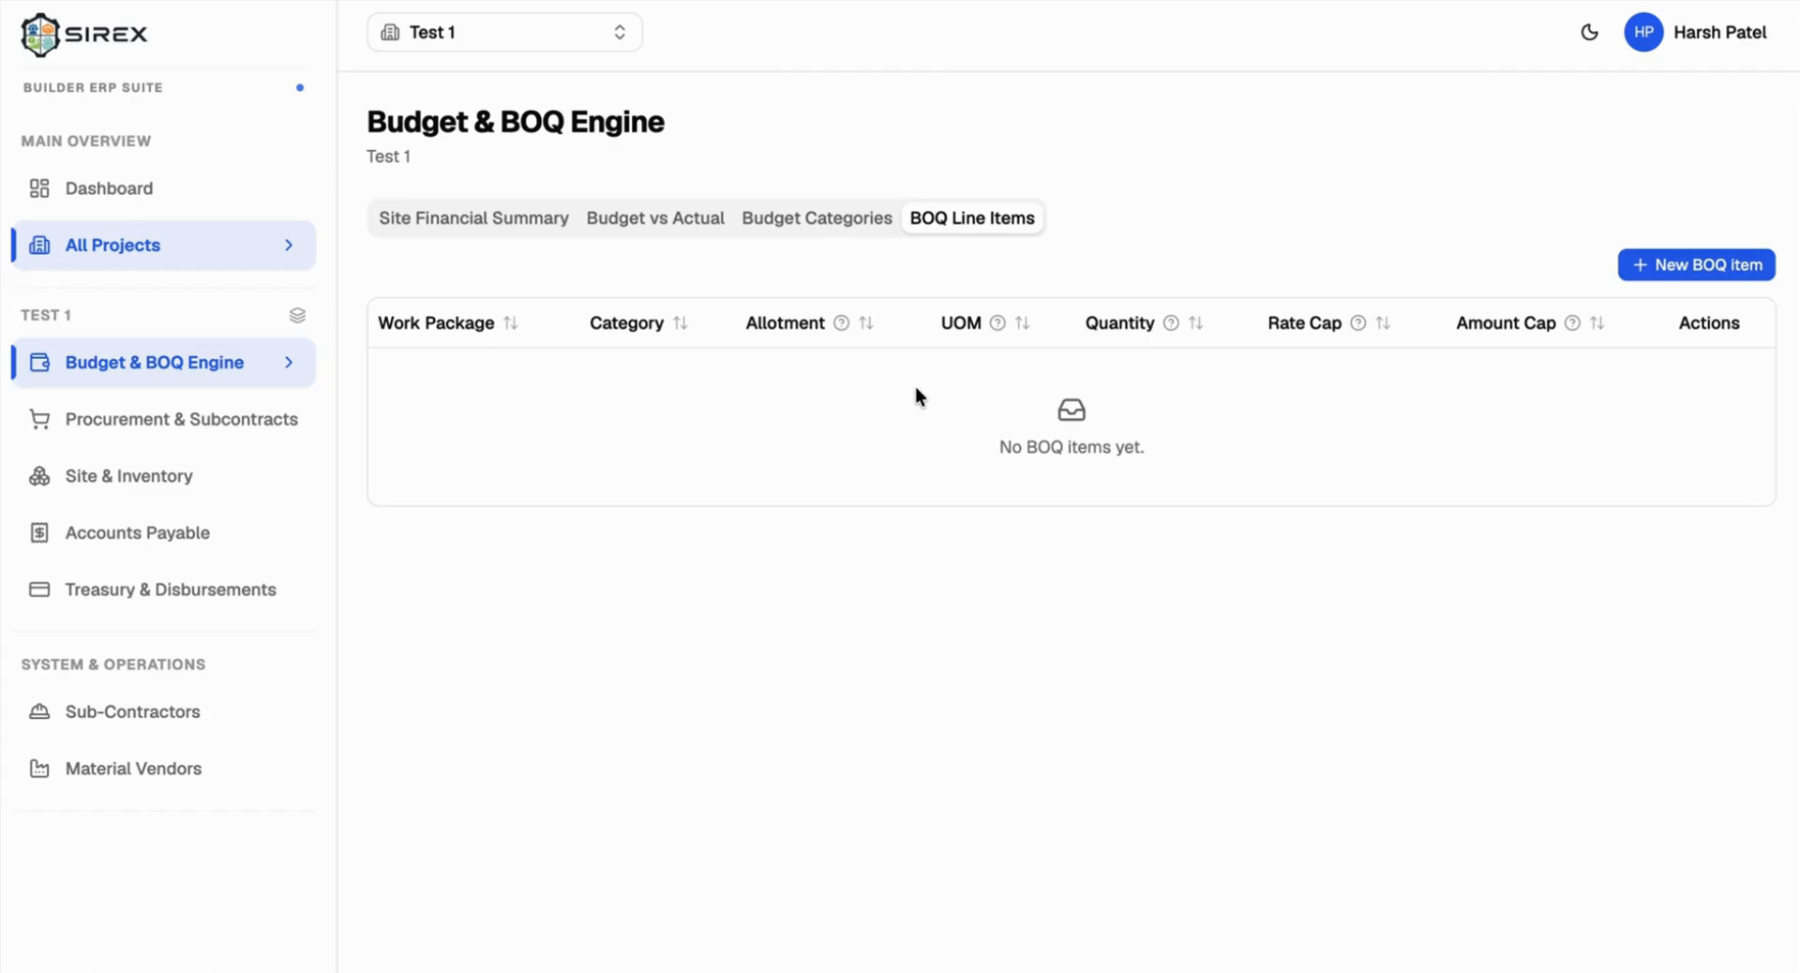
left_click(1673, 270)
left_click(696, 354)
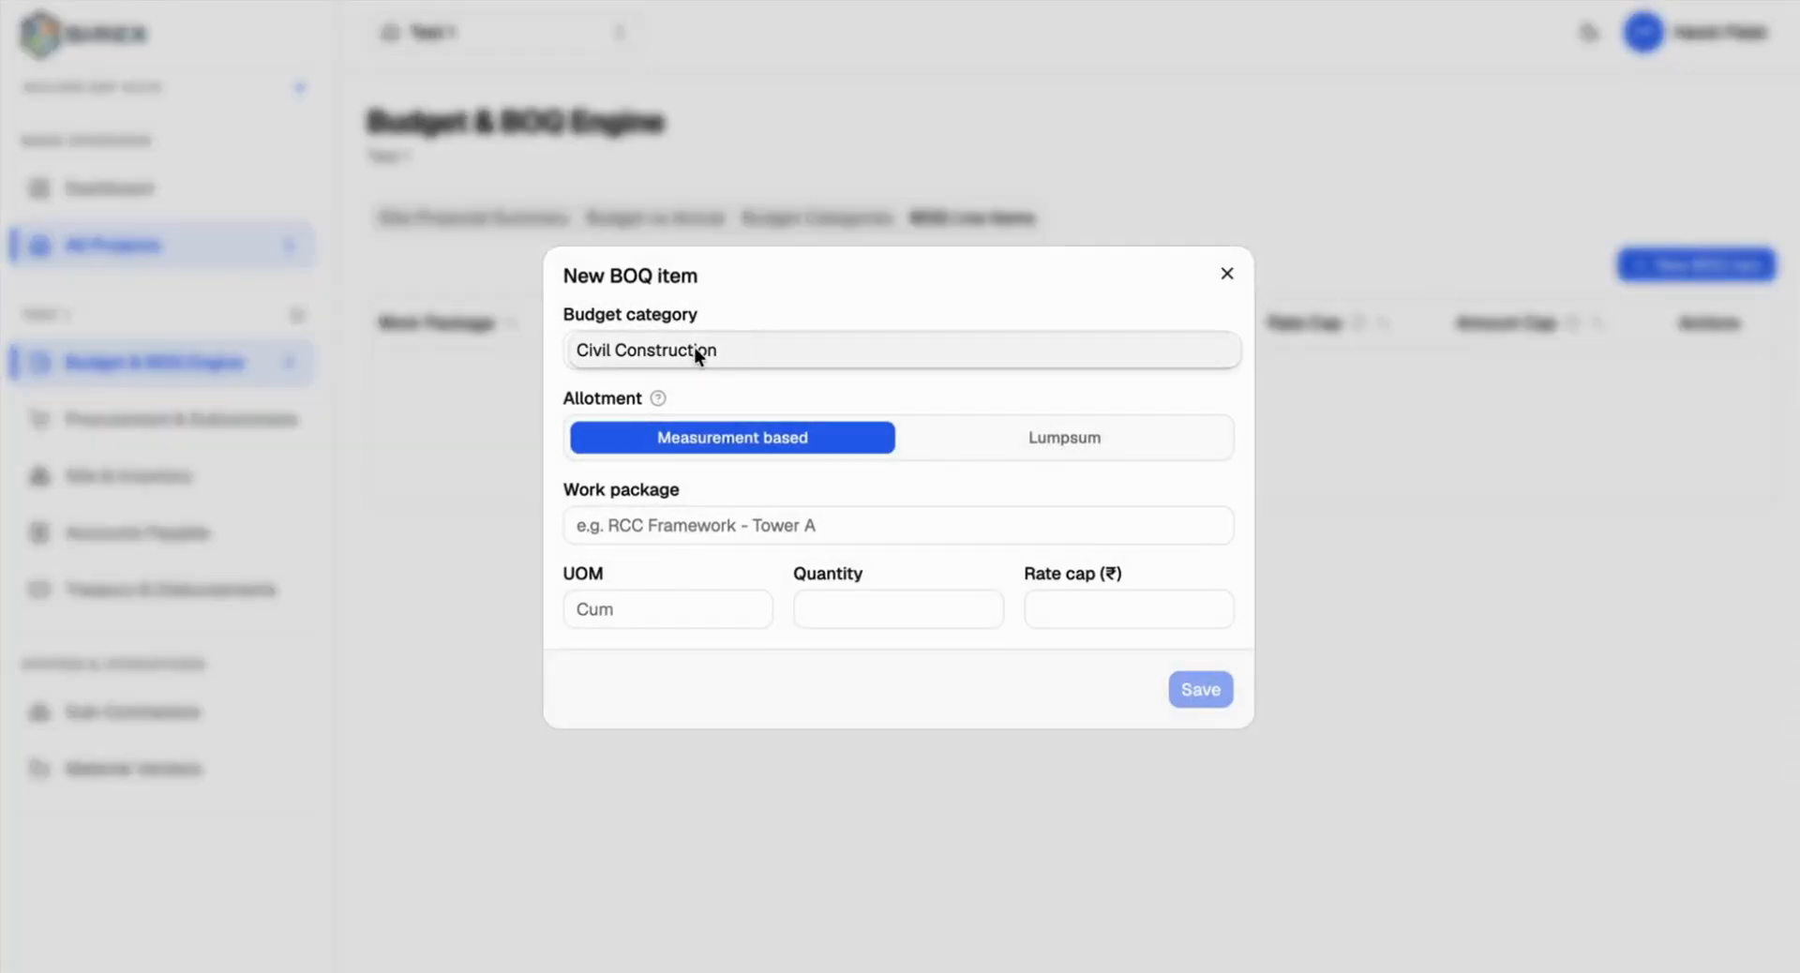
left_click(1226, 274)
Step: Create an Electrical budget category with 500000000 allocated
left_click(818, 214)
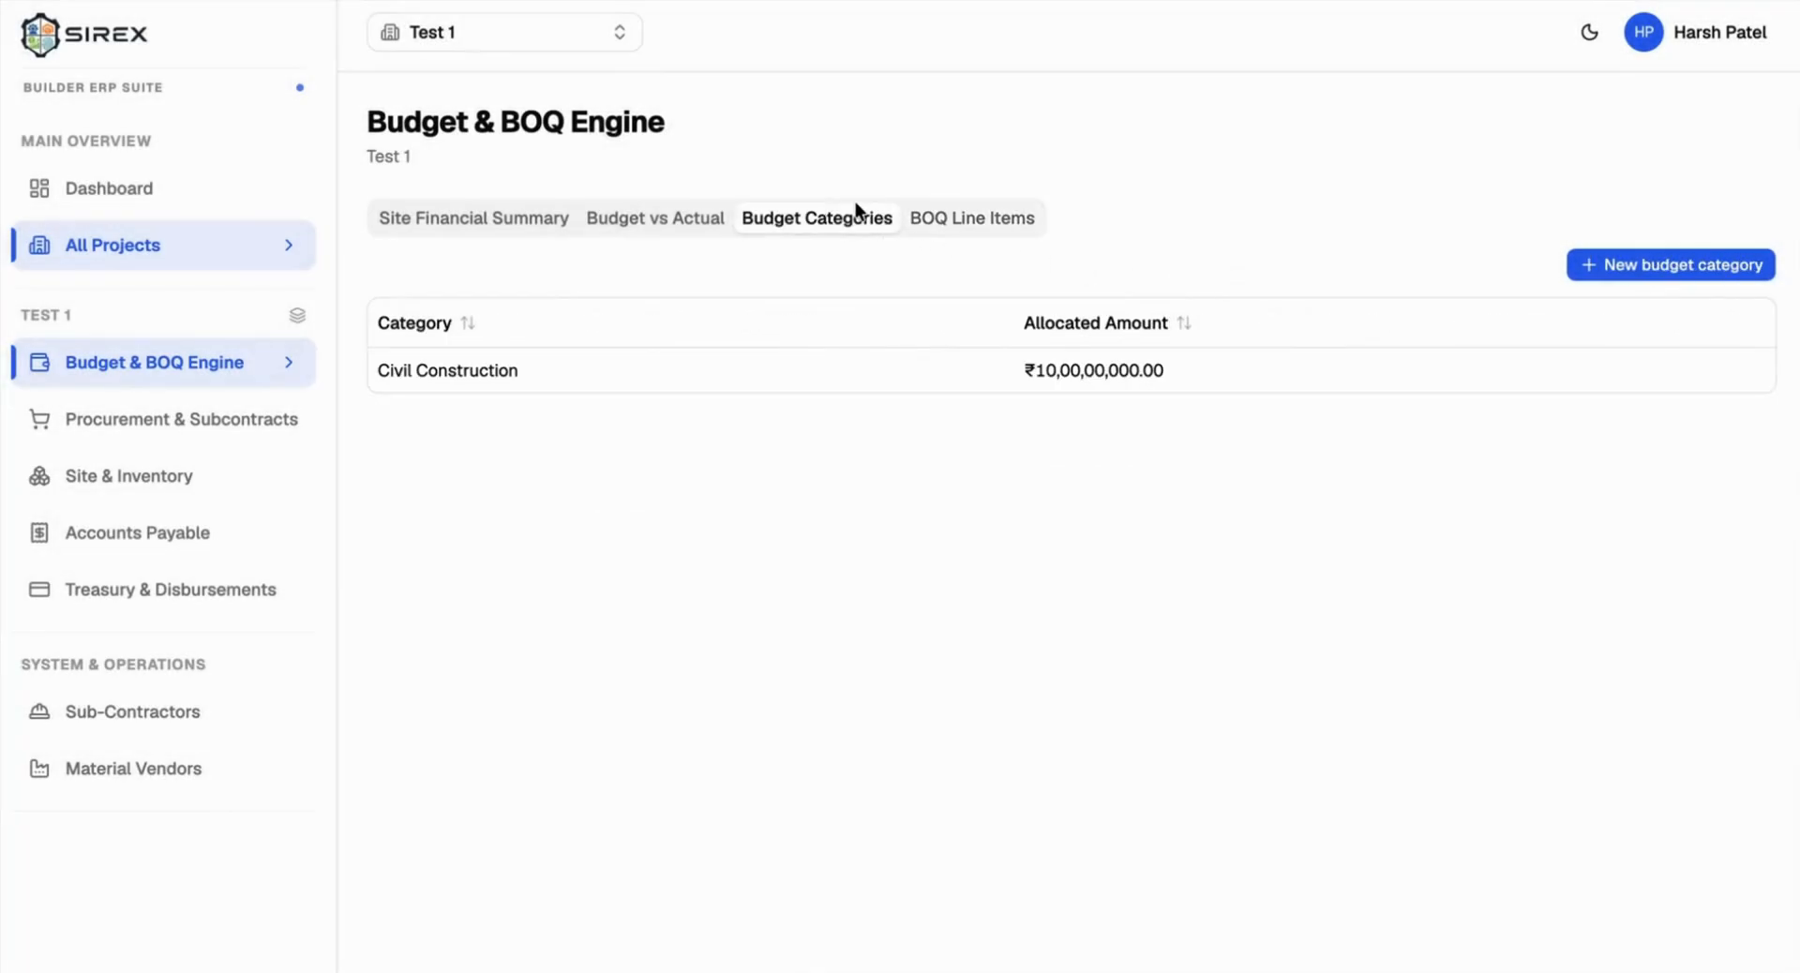
left_click(1616, 261)
type("Ele")
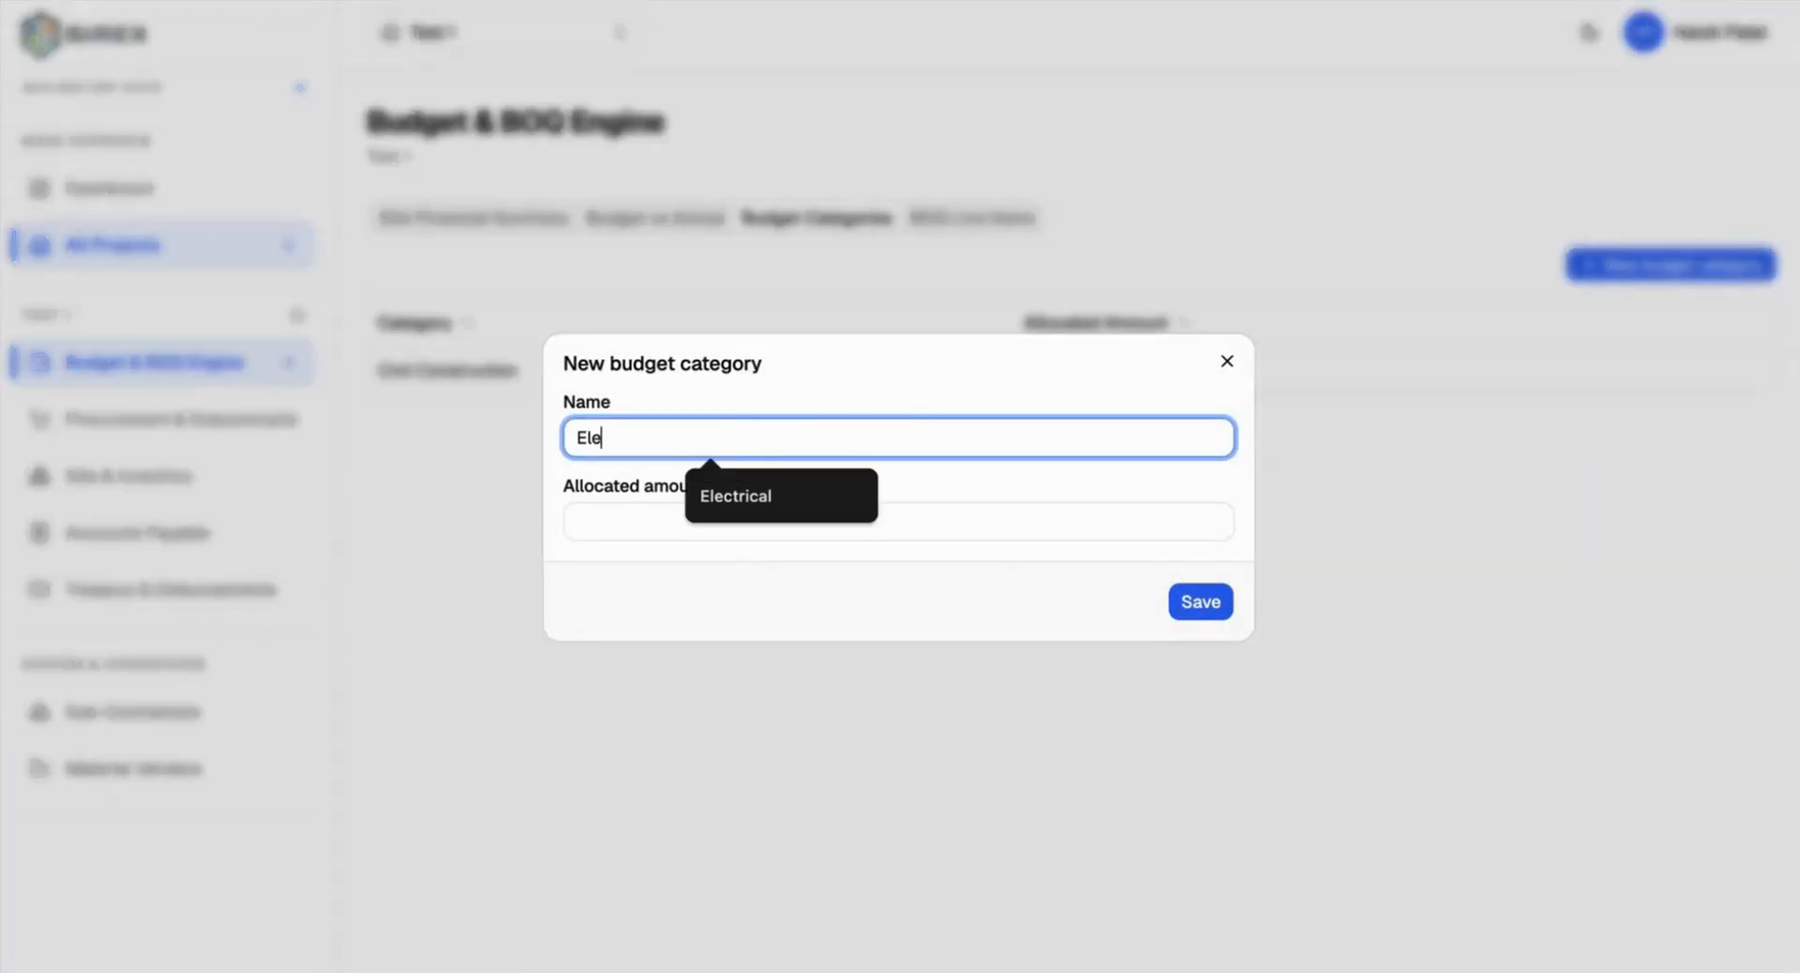
type("ctrical")
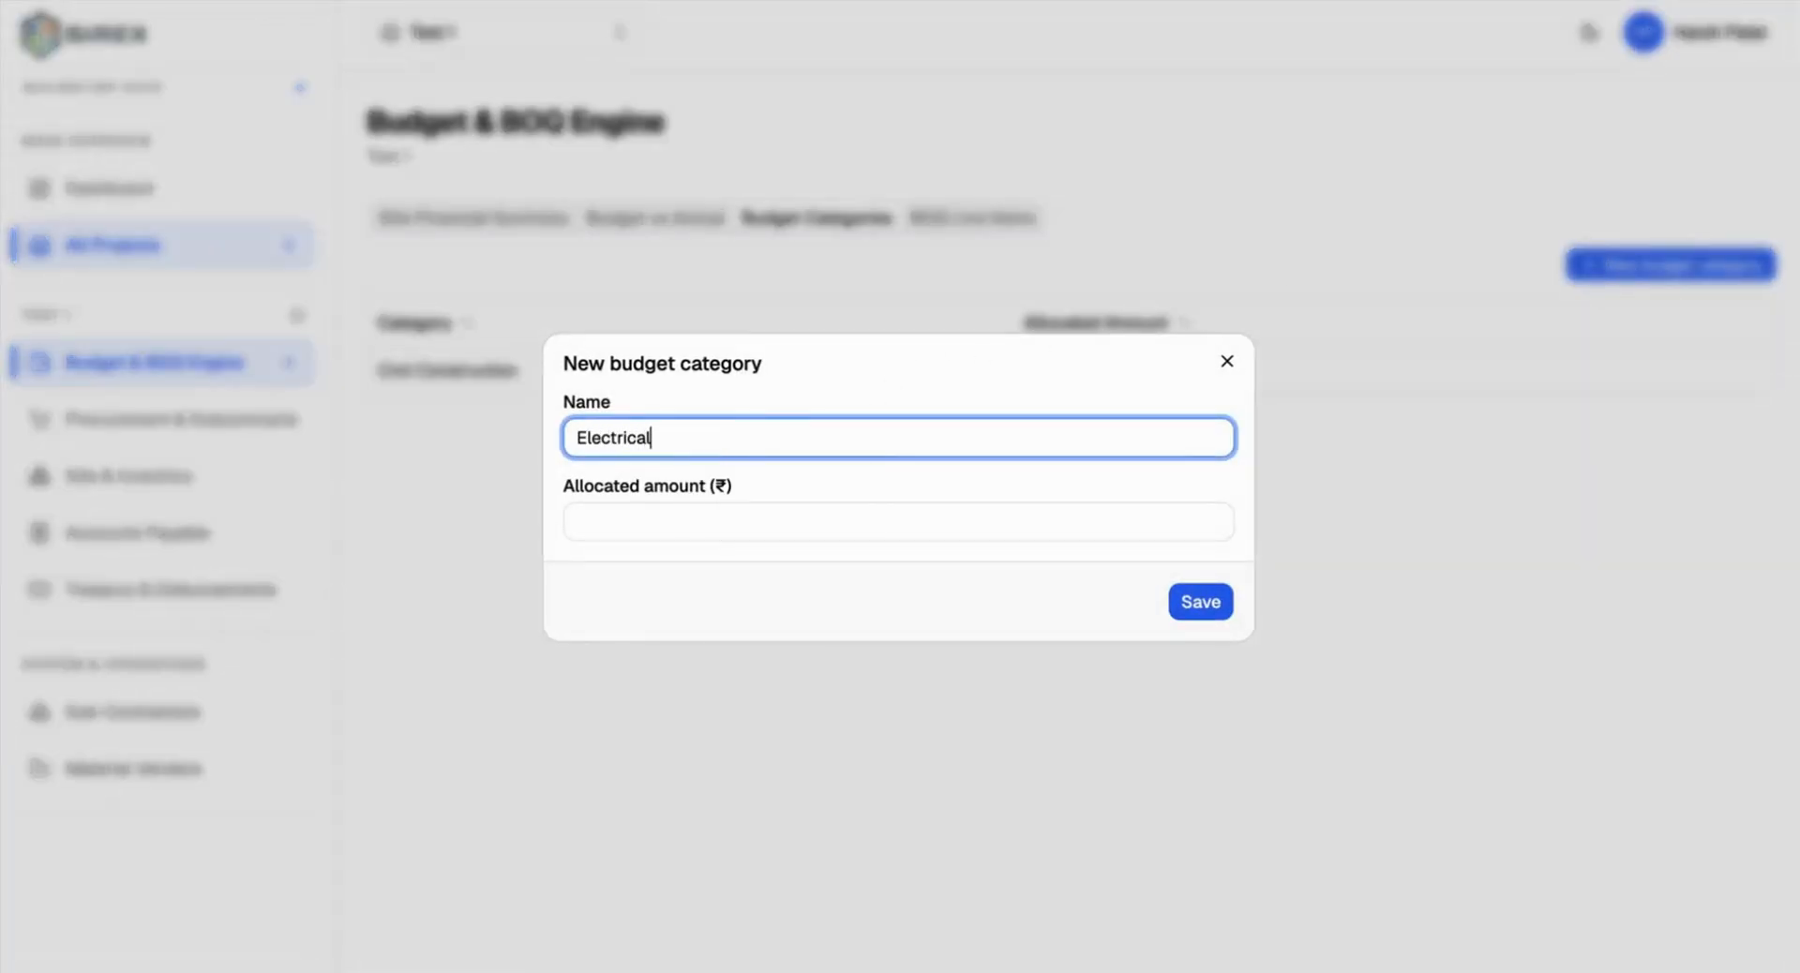
left_click(755, 532)
type("50000")
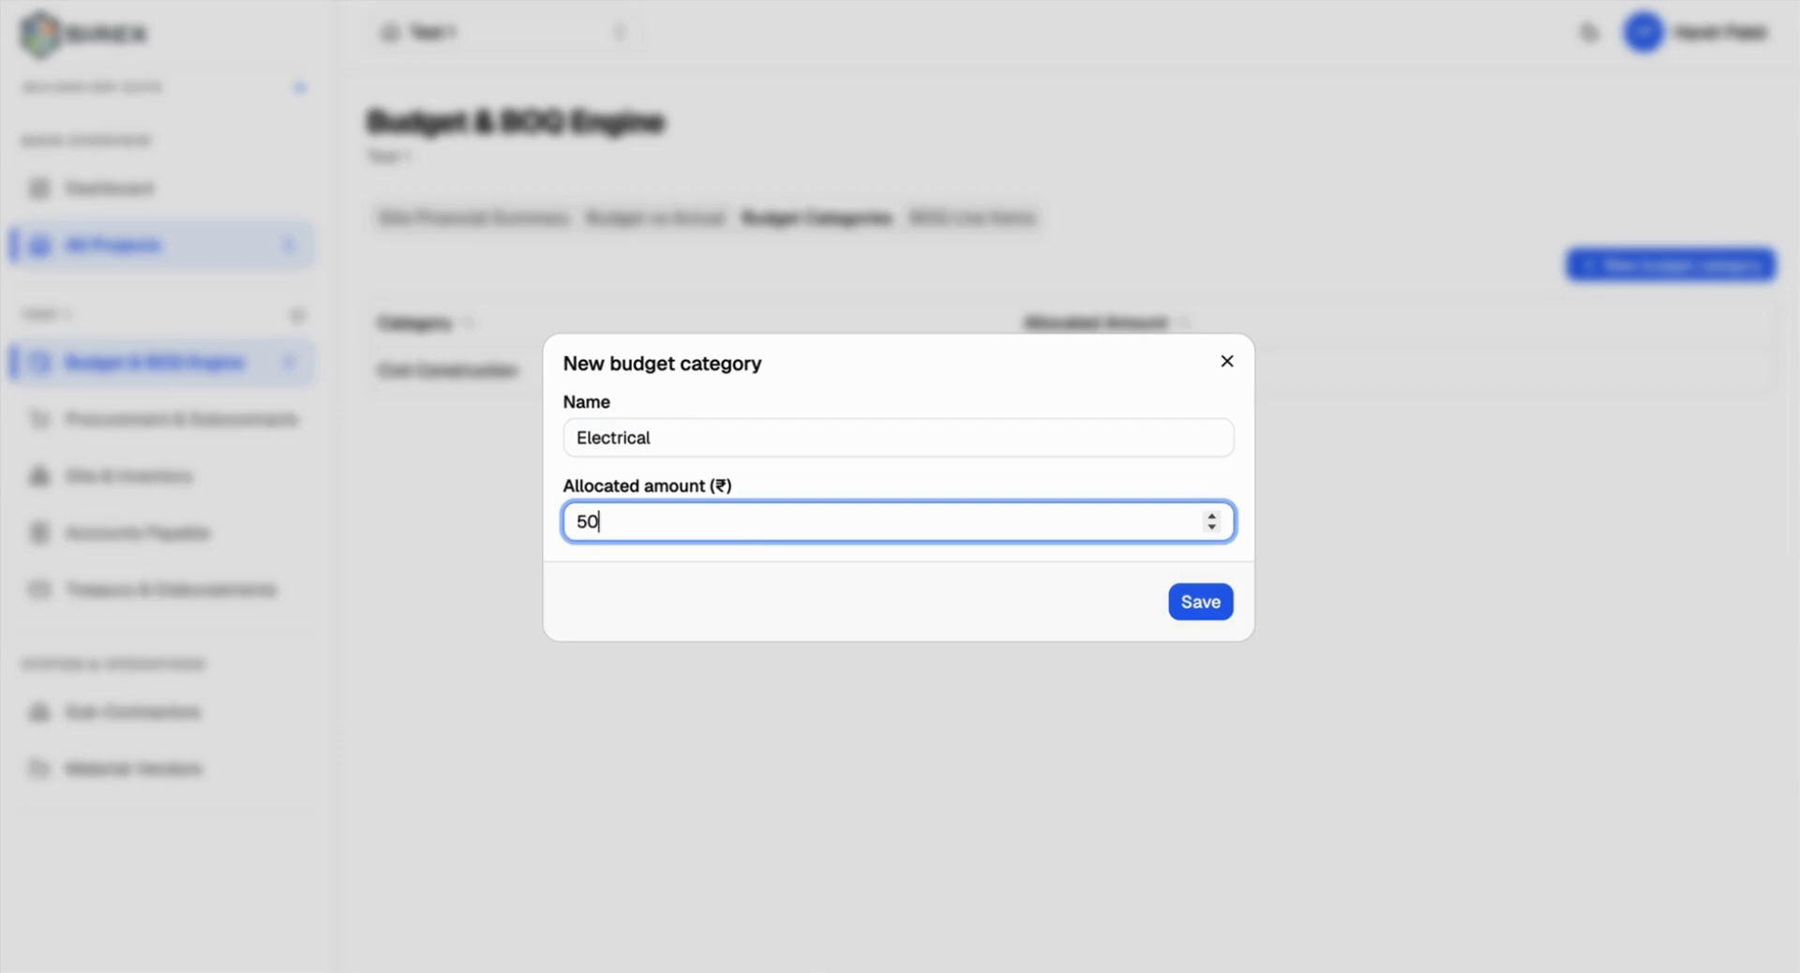
type("0000")
left_click(1212, 592)
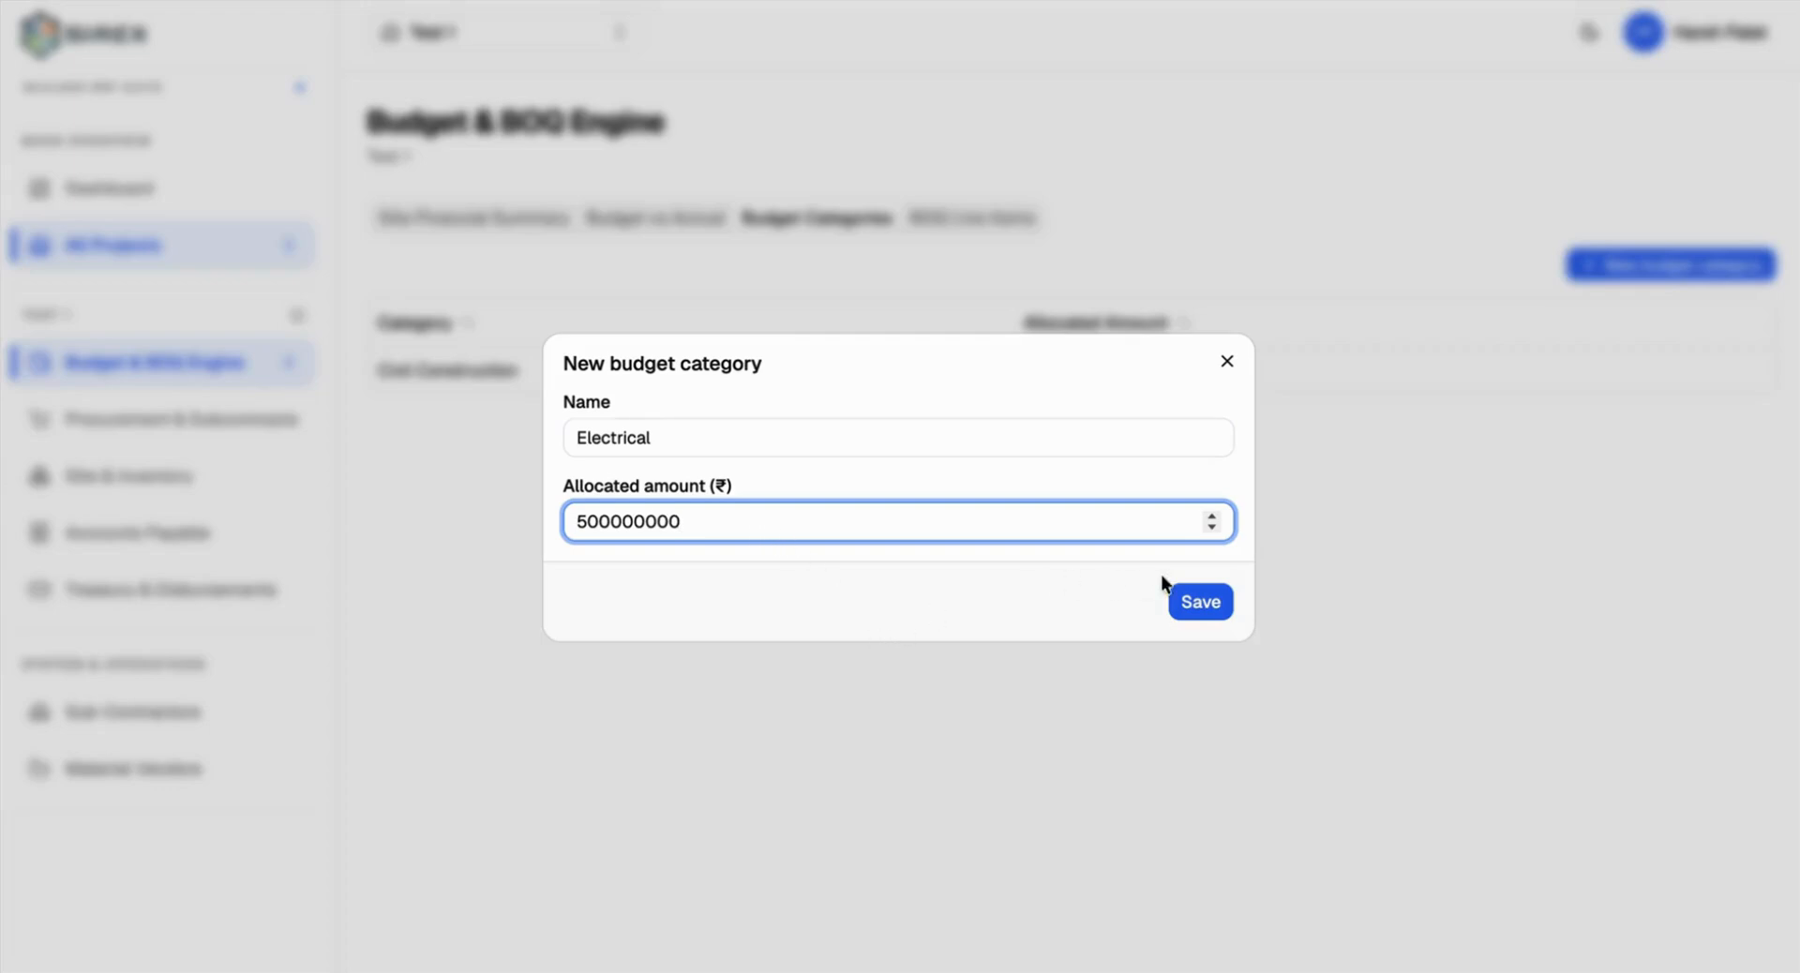
left_click(1212, 594)
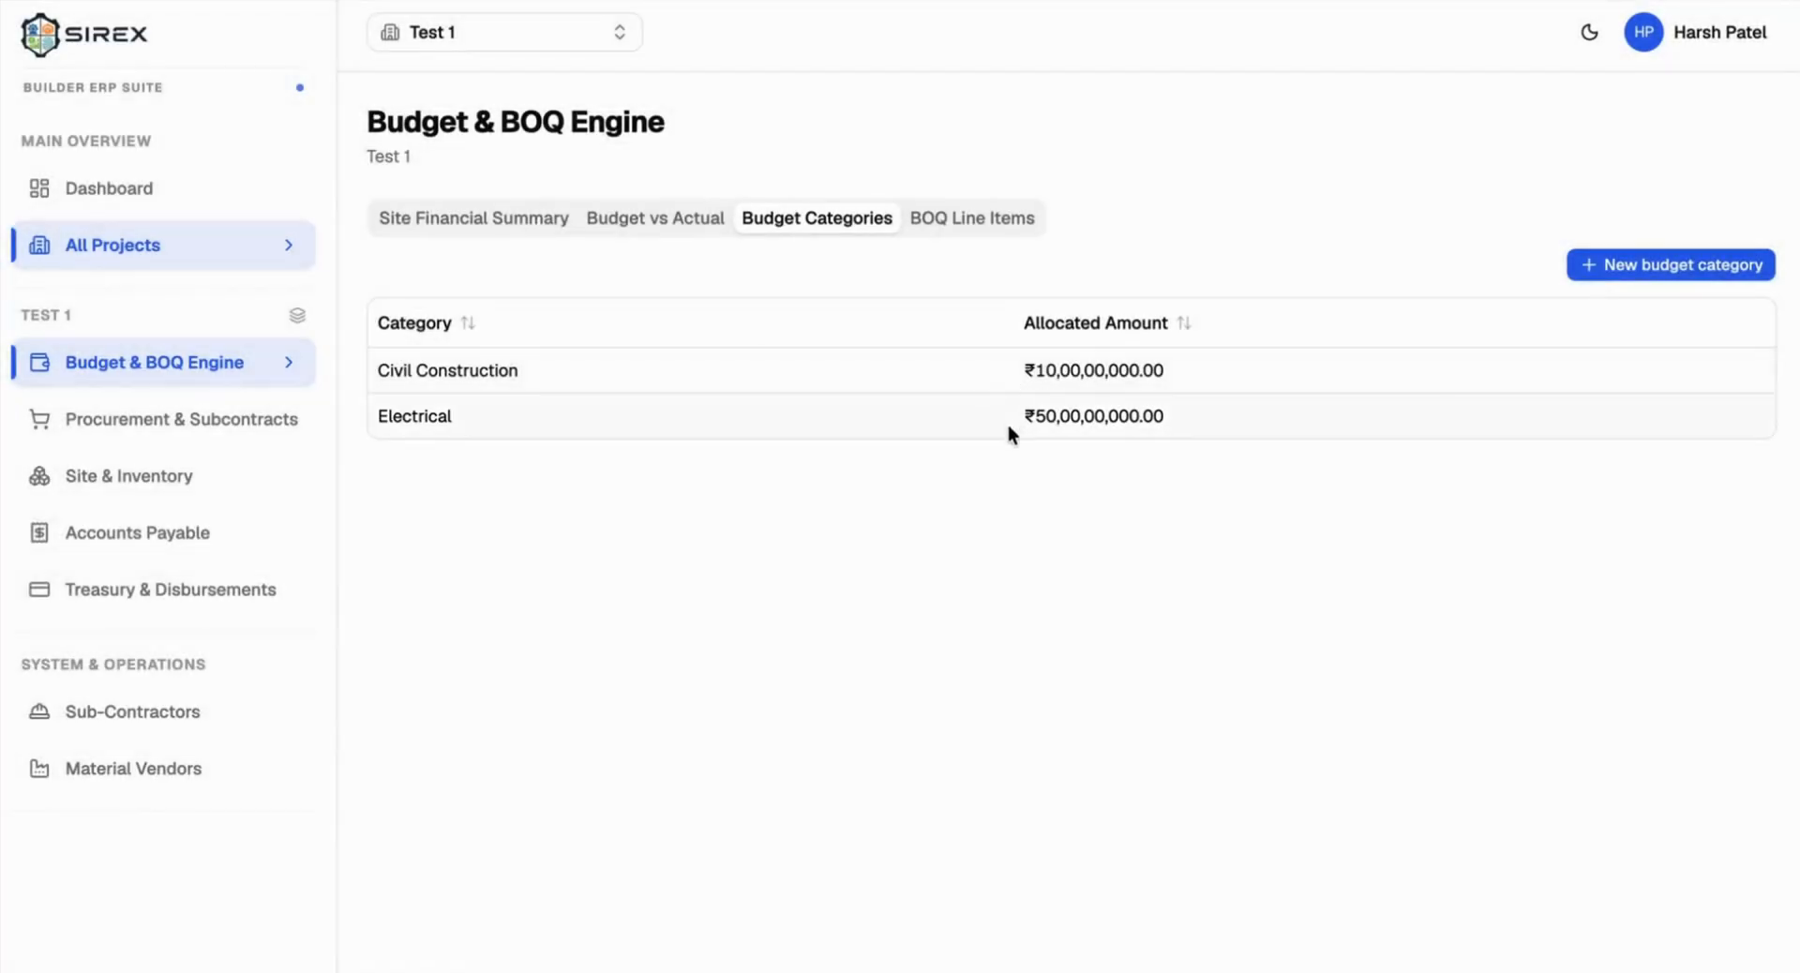
Step: Start a new BOQ line item under the Civil Construction budget category
left_click(972, 218)
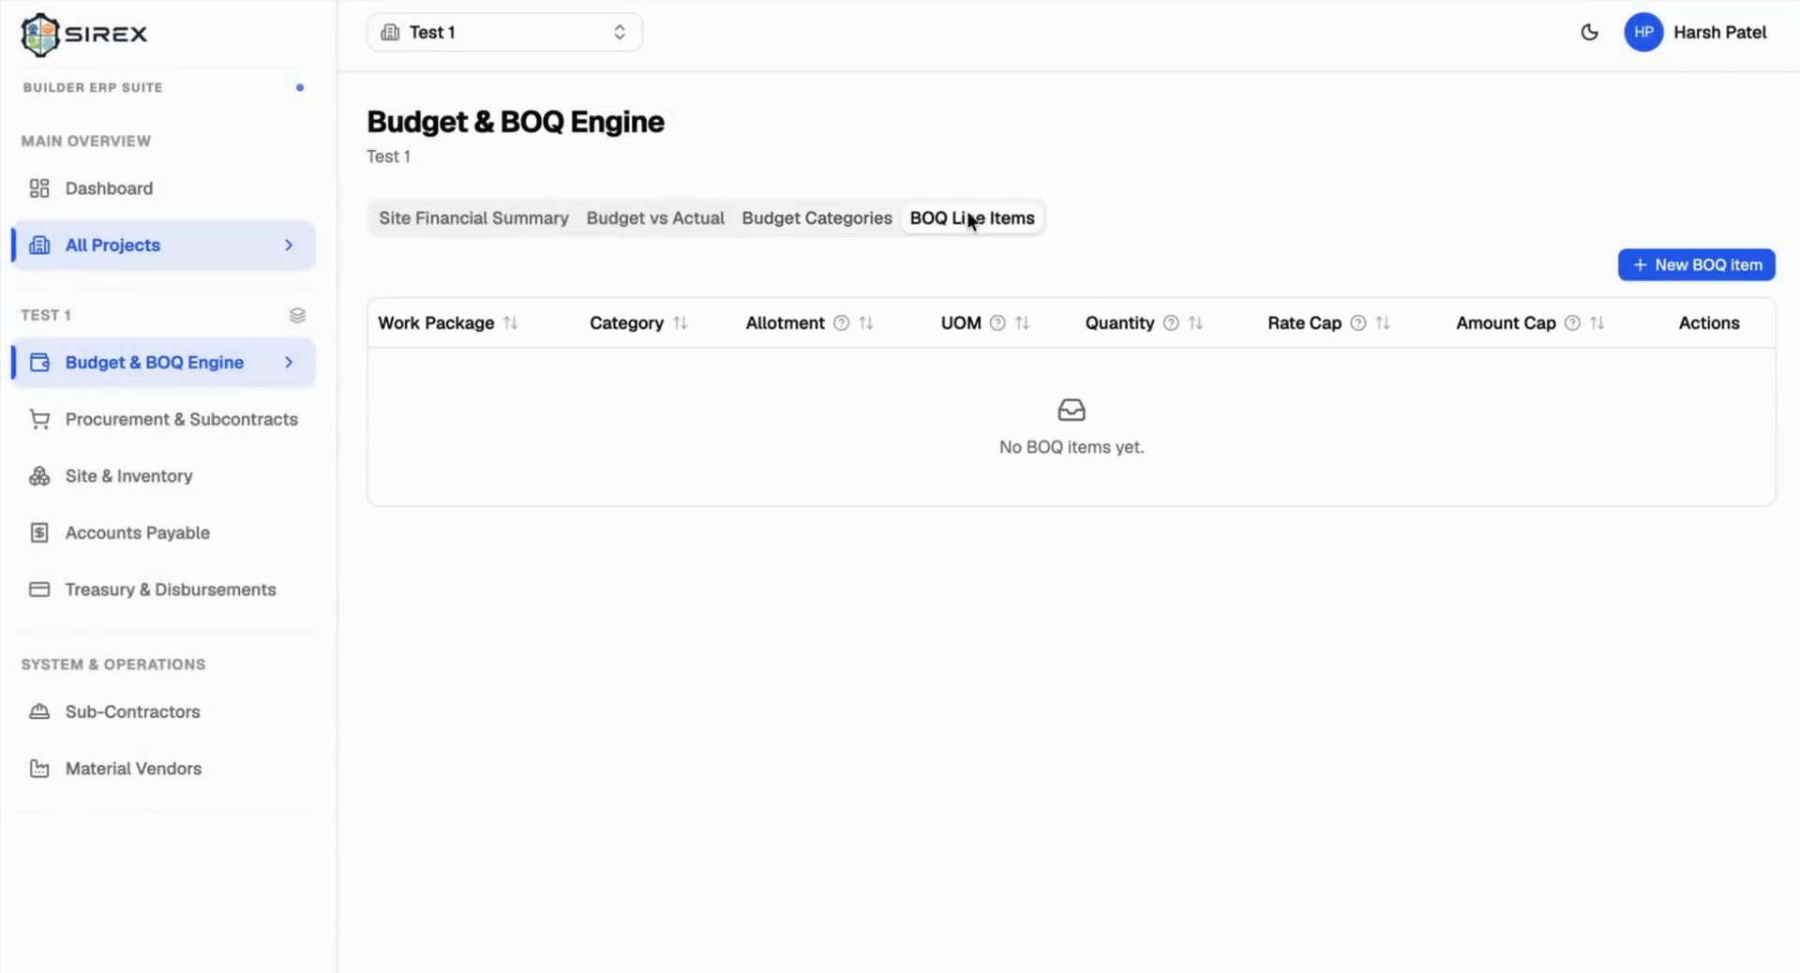
left_click(1678, 265)
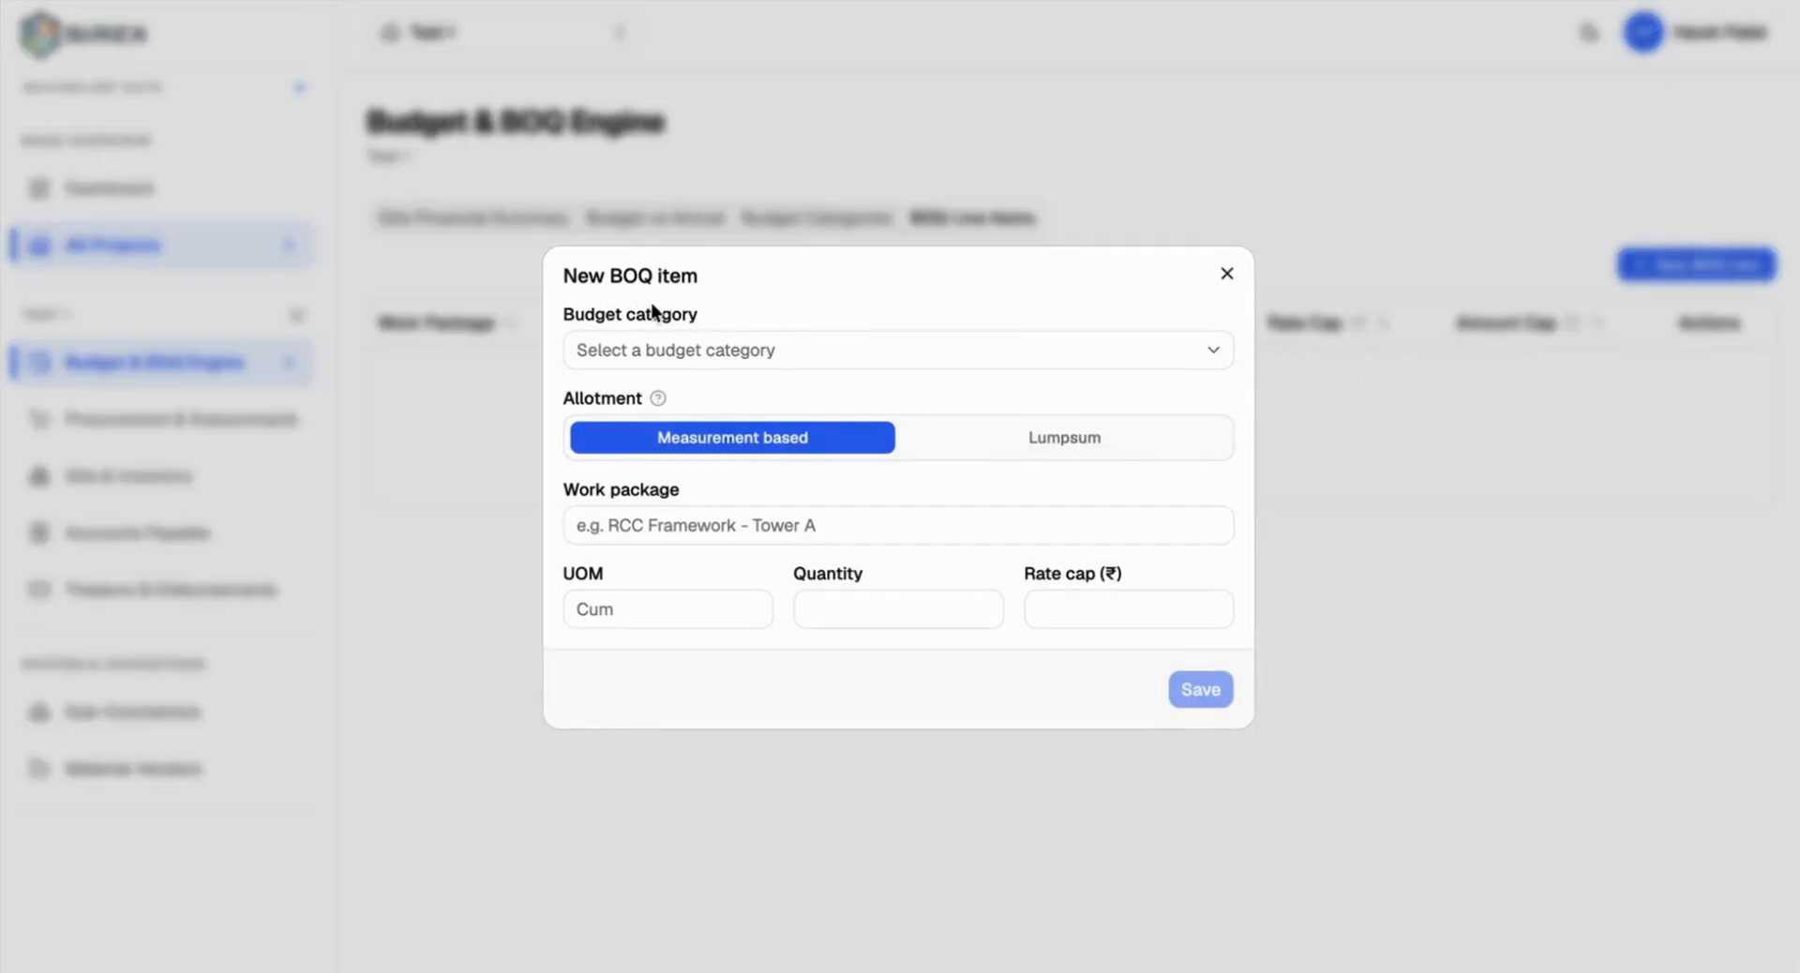
left_click(654, 337)
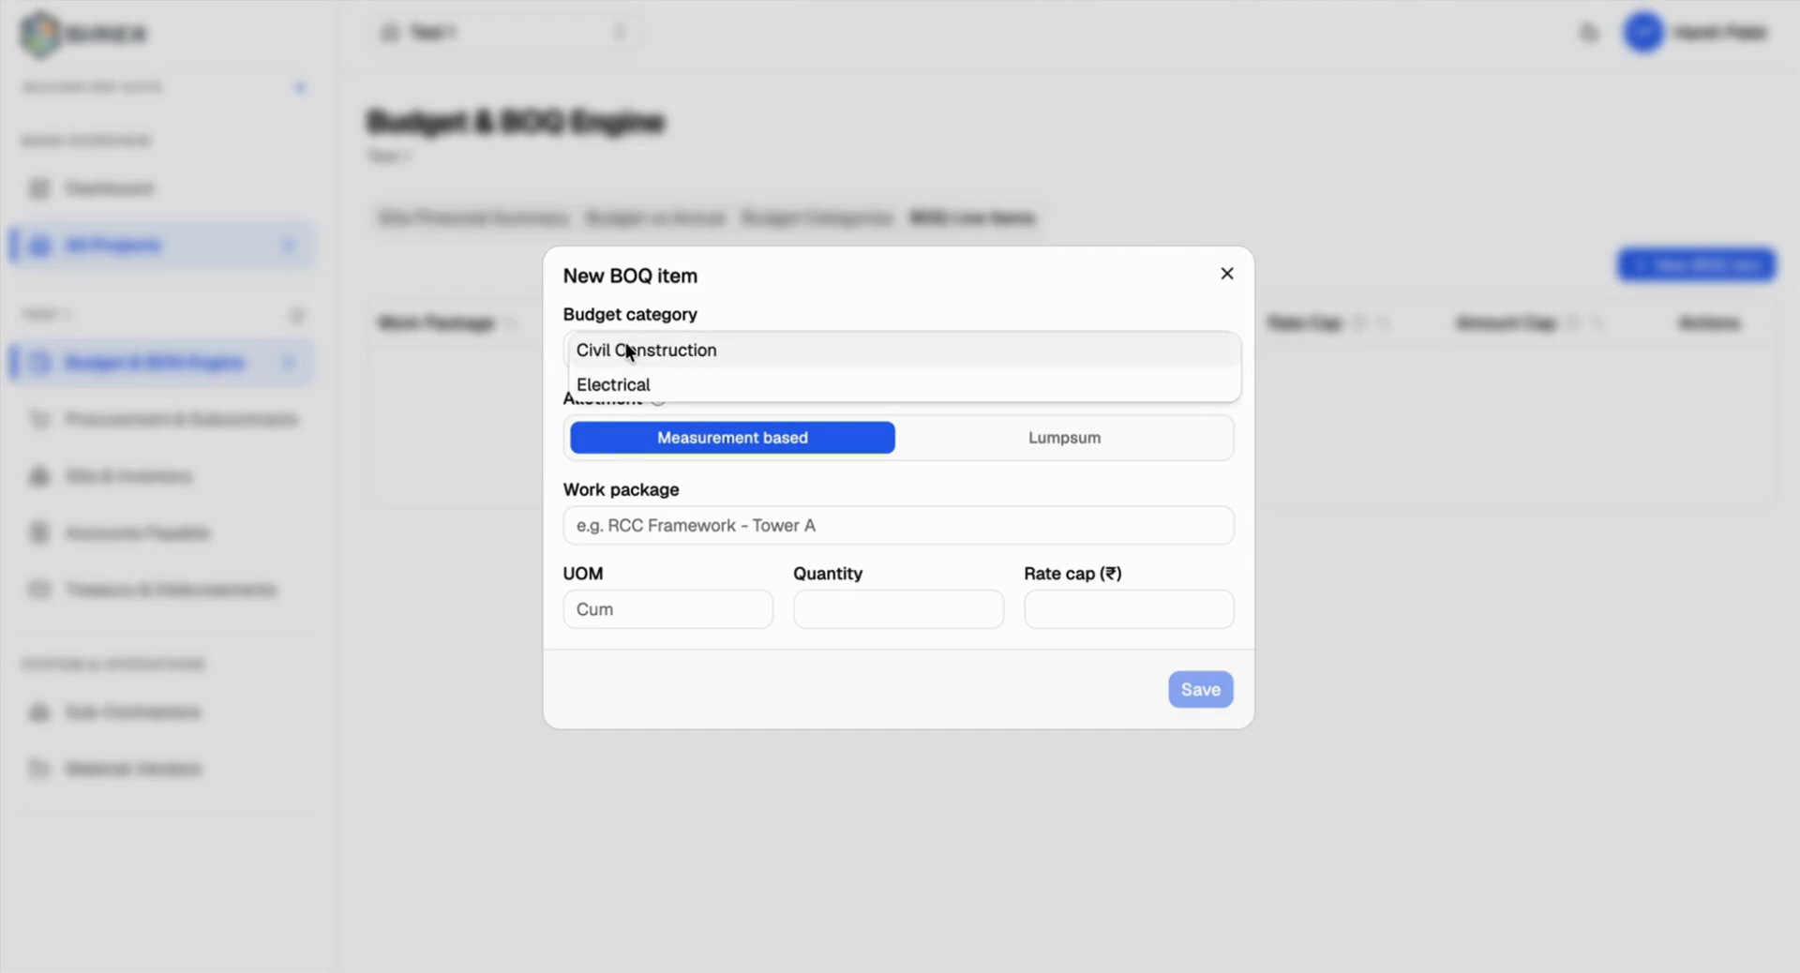
left_click(623, 351)
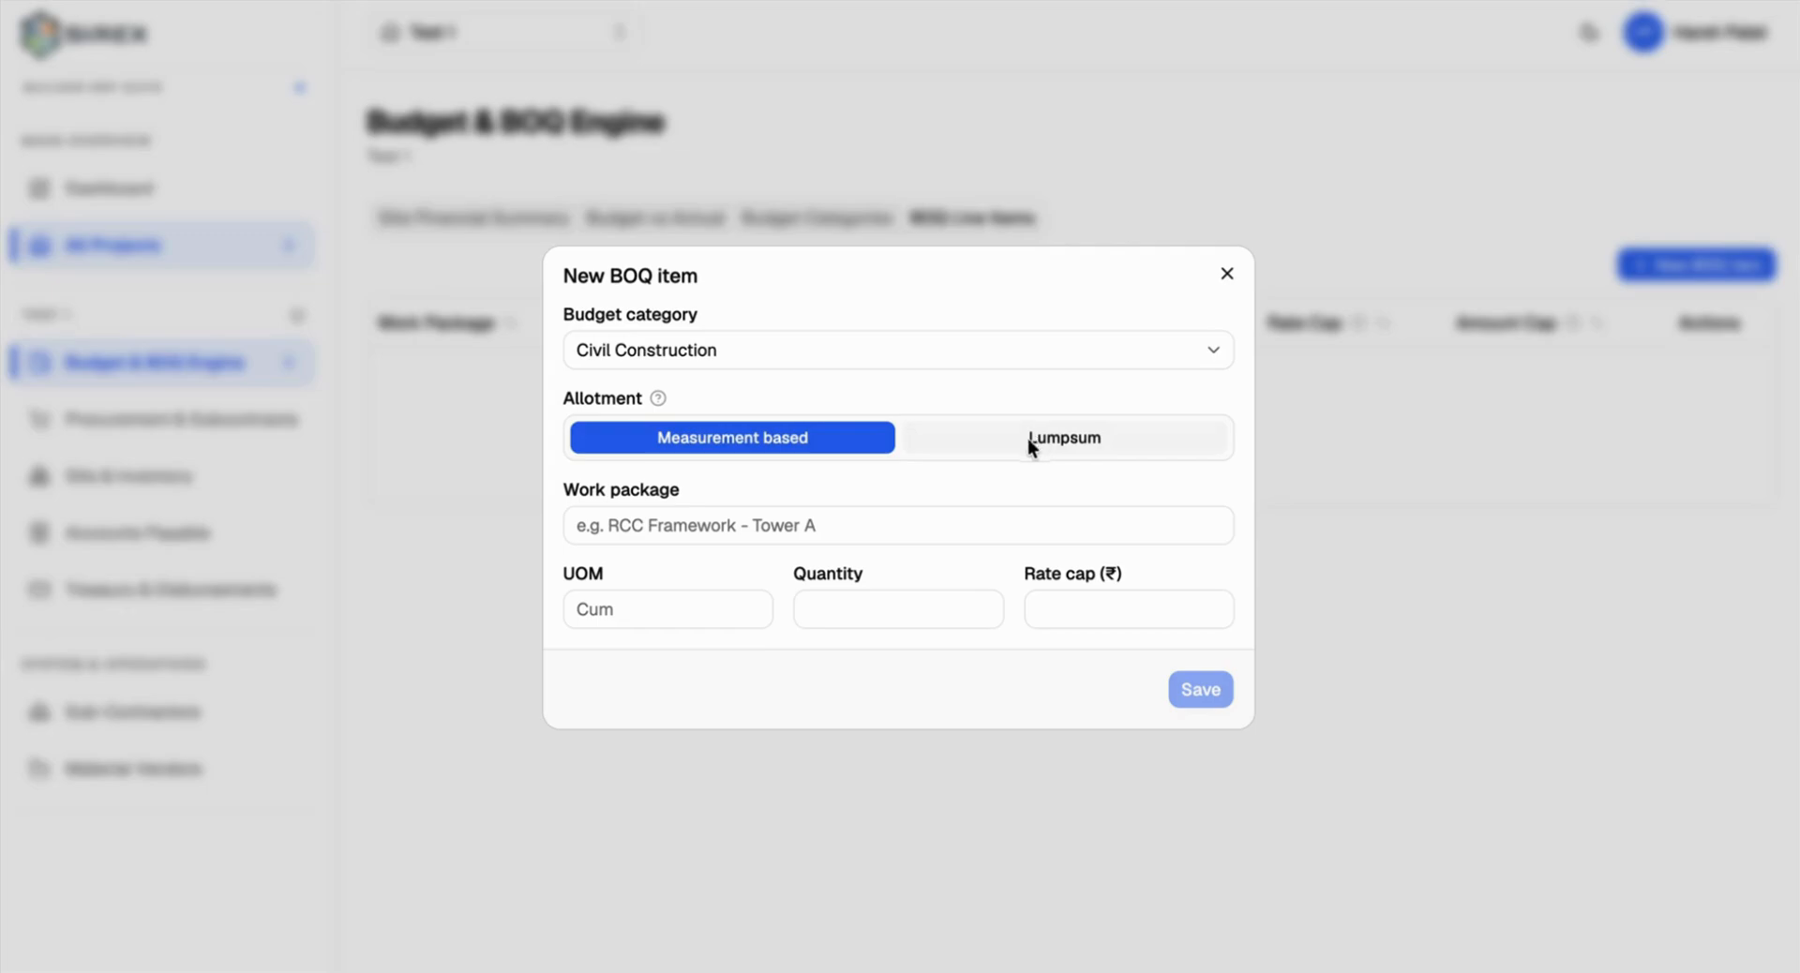
Step: Set work package RCC Framework for Tower A, UOM Sqm, quantity 100000, rate cap 1000, and save
left_click(717, 521)
type("RCC")
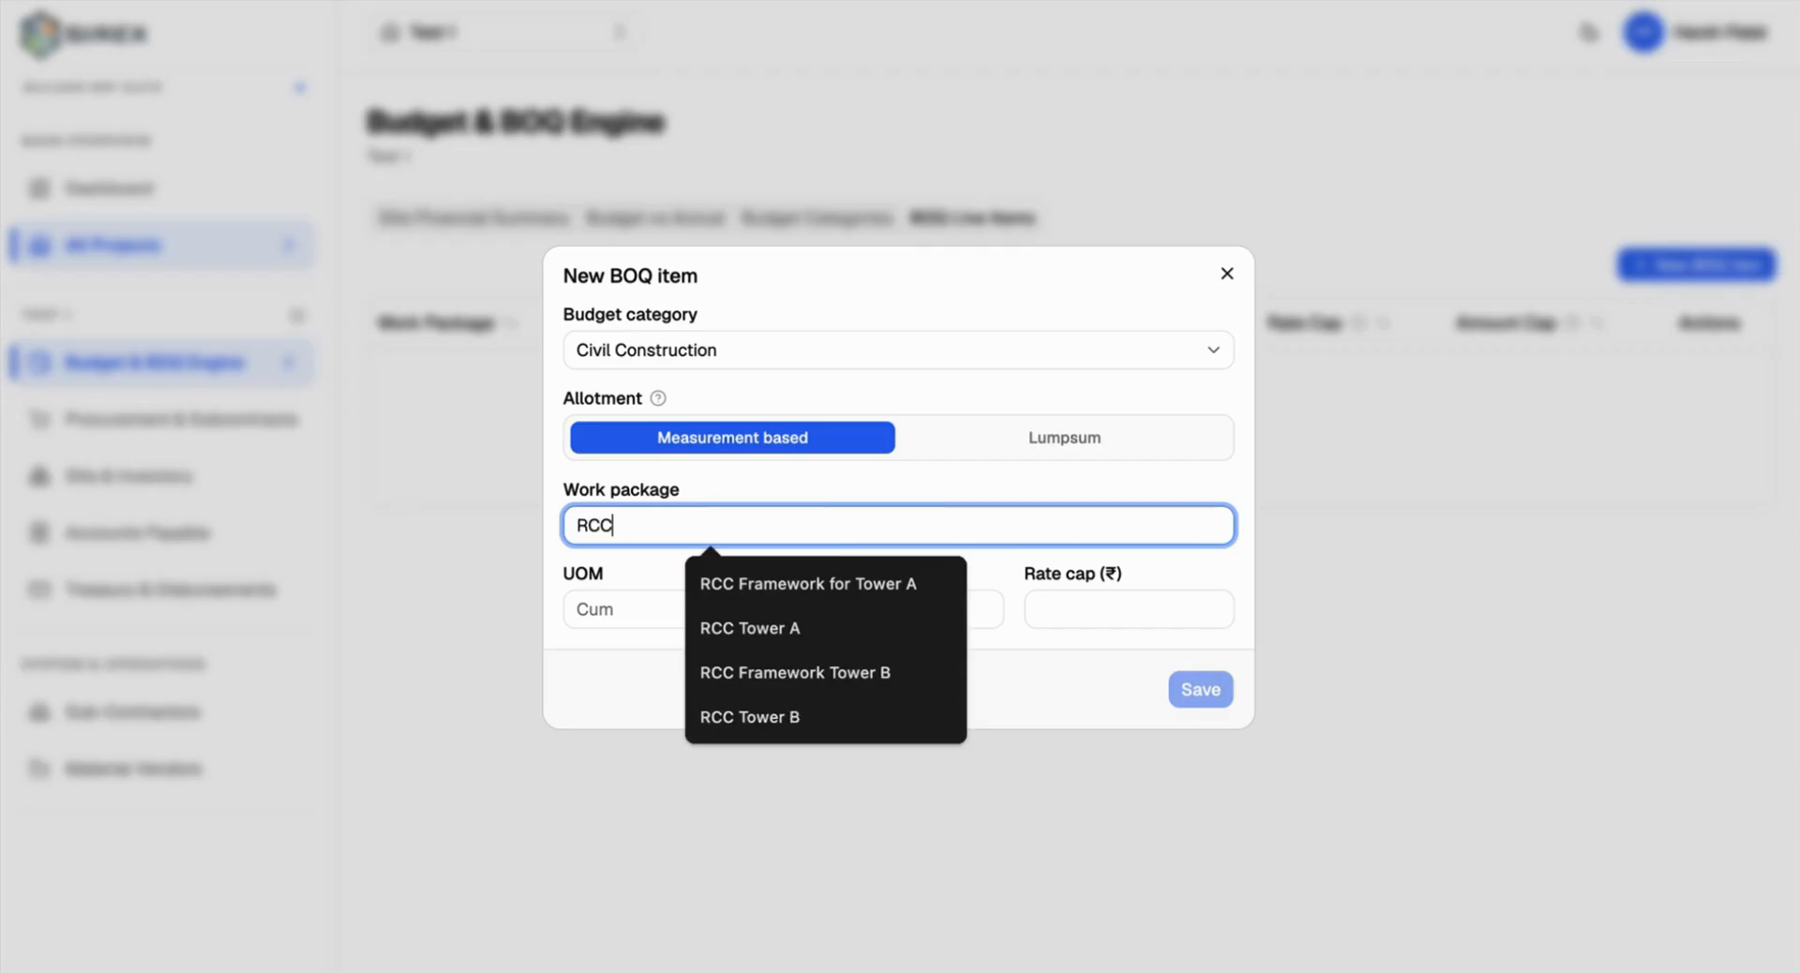
left_click(759, 582)
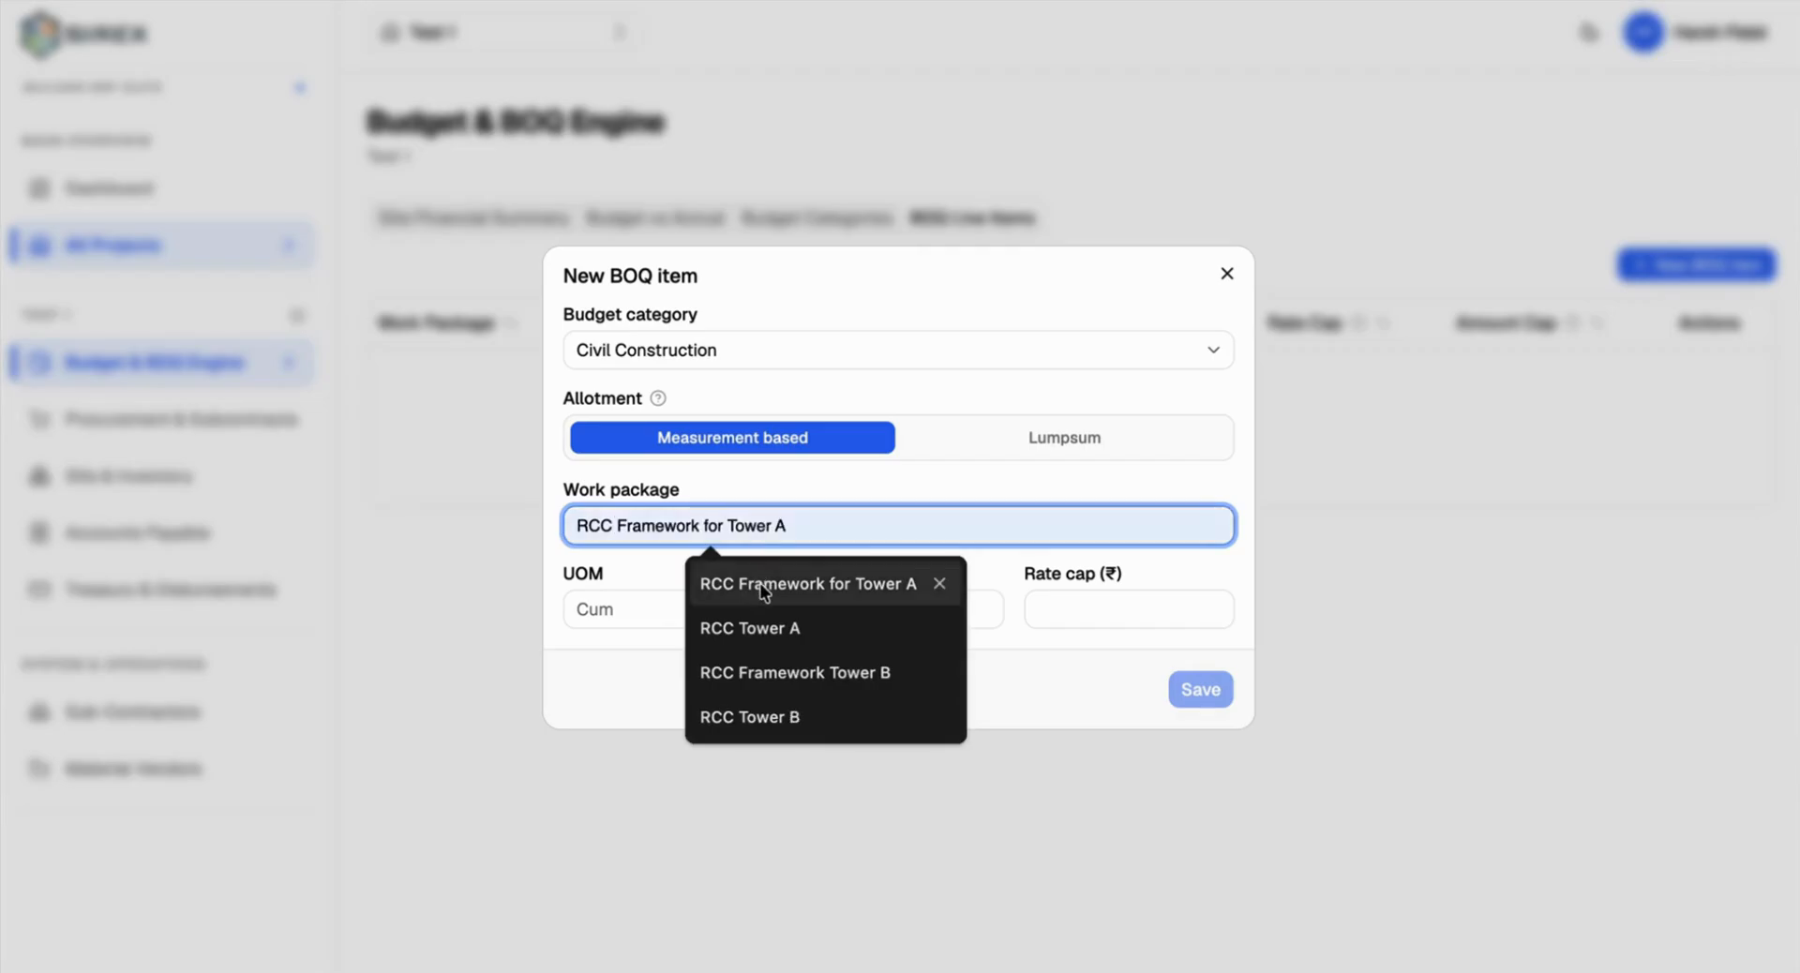
left_click(618, 610)
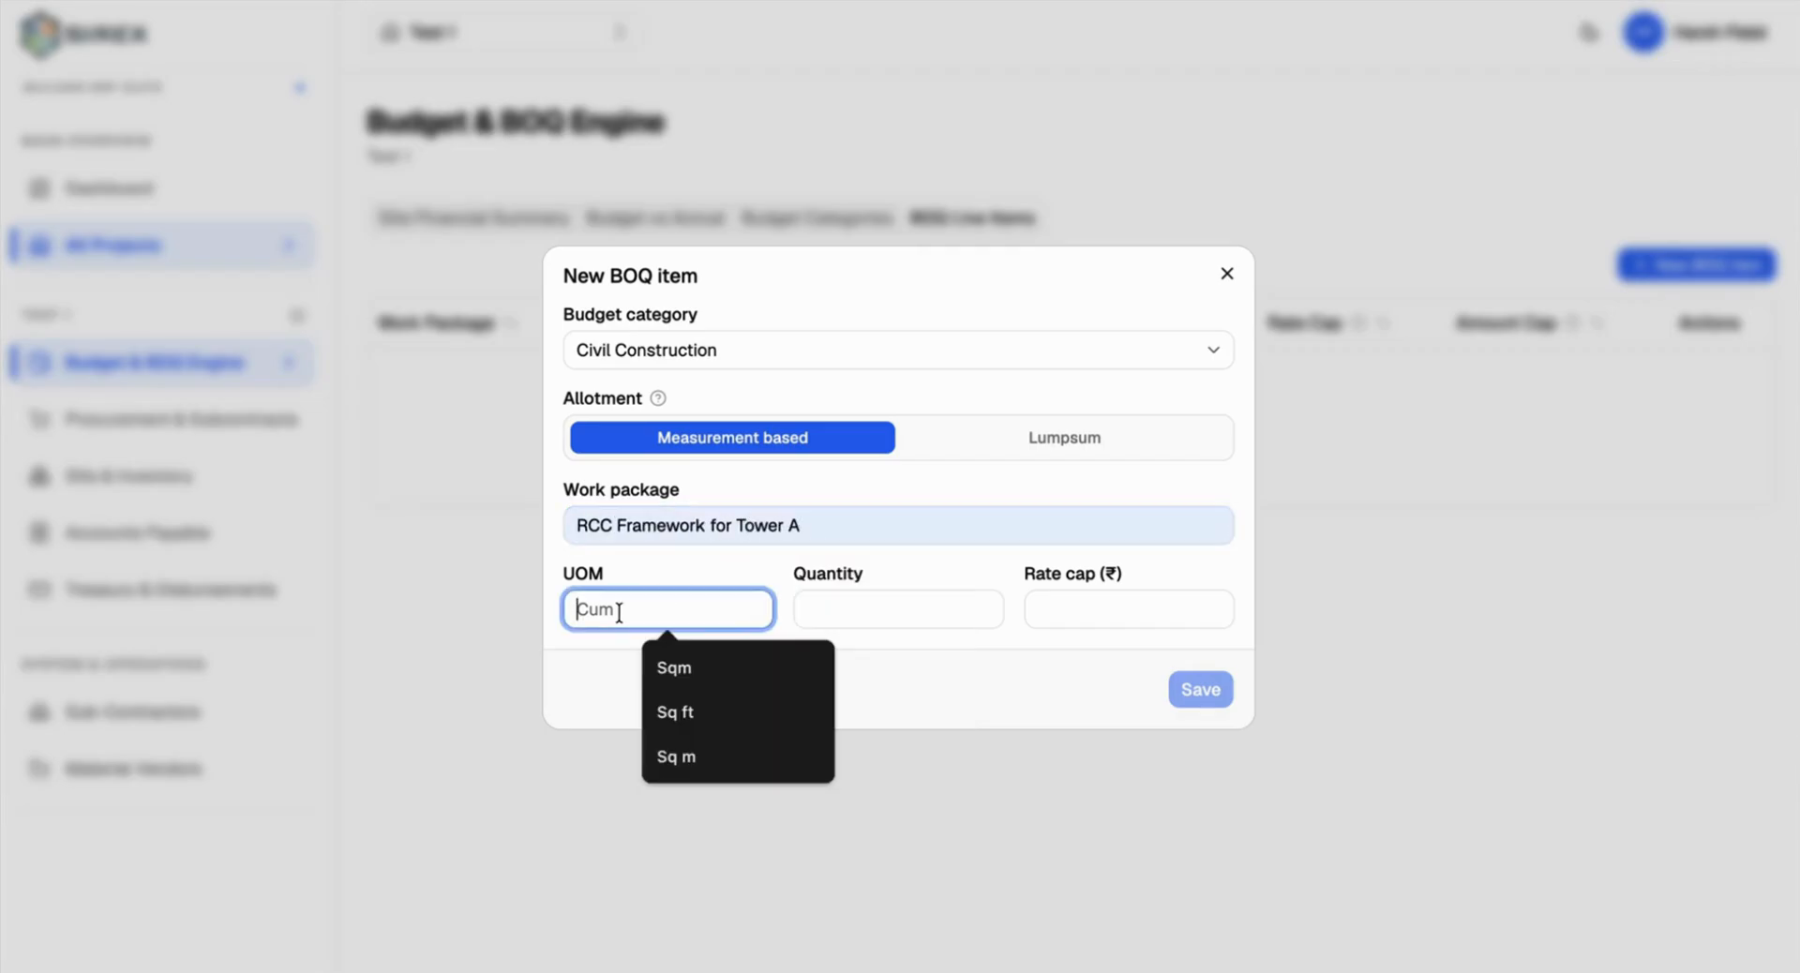
left_click(709, 661)
left_click(864, 621)
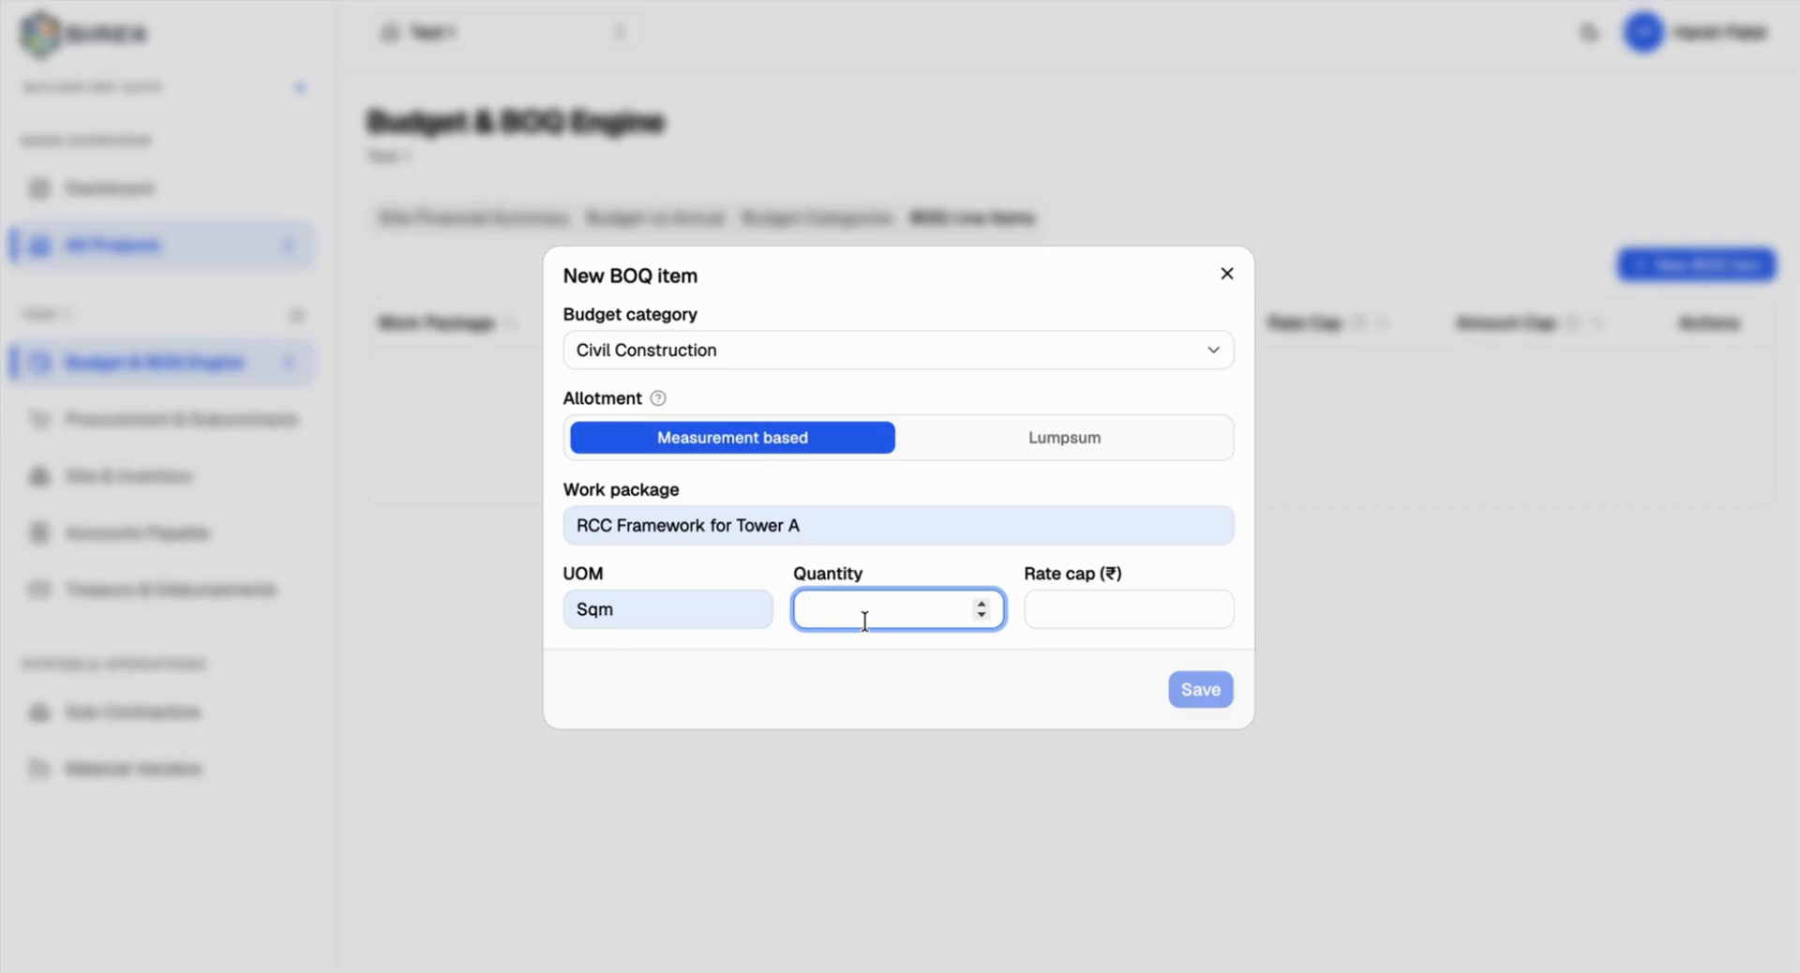
type("100000")
left_click(1098, 618)
type("100")
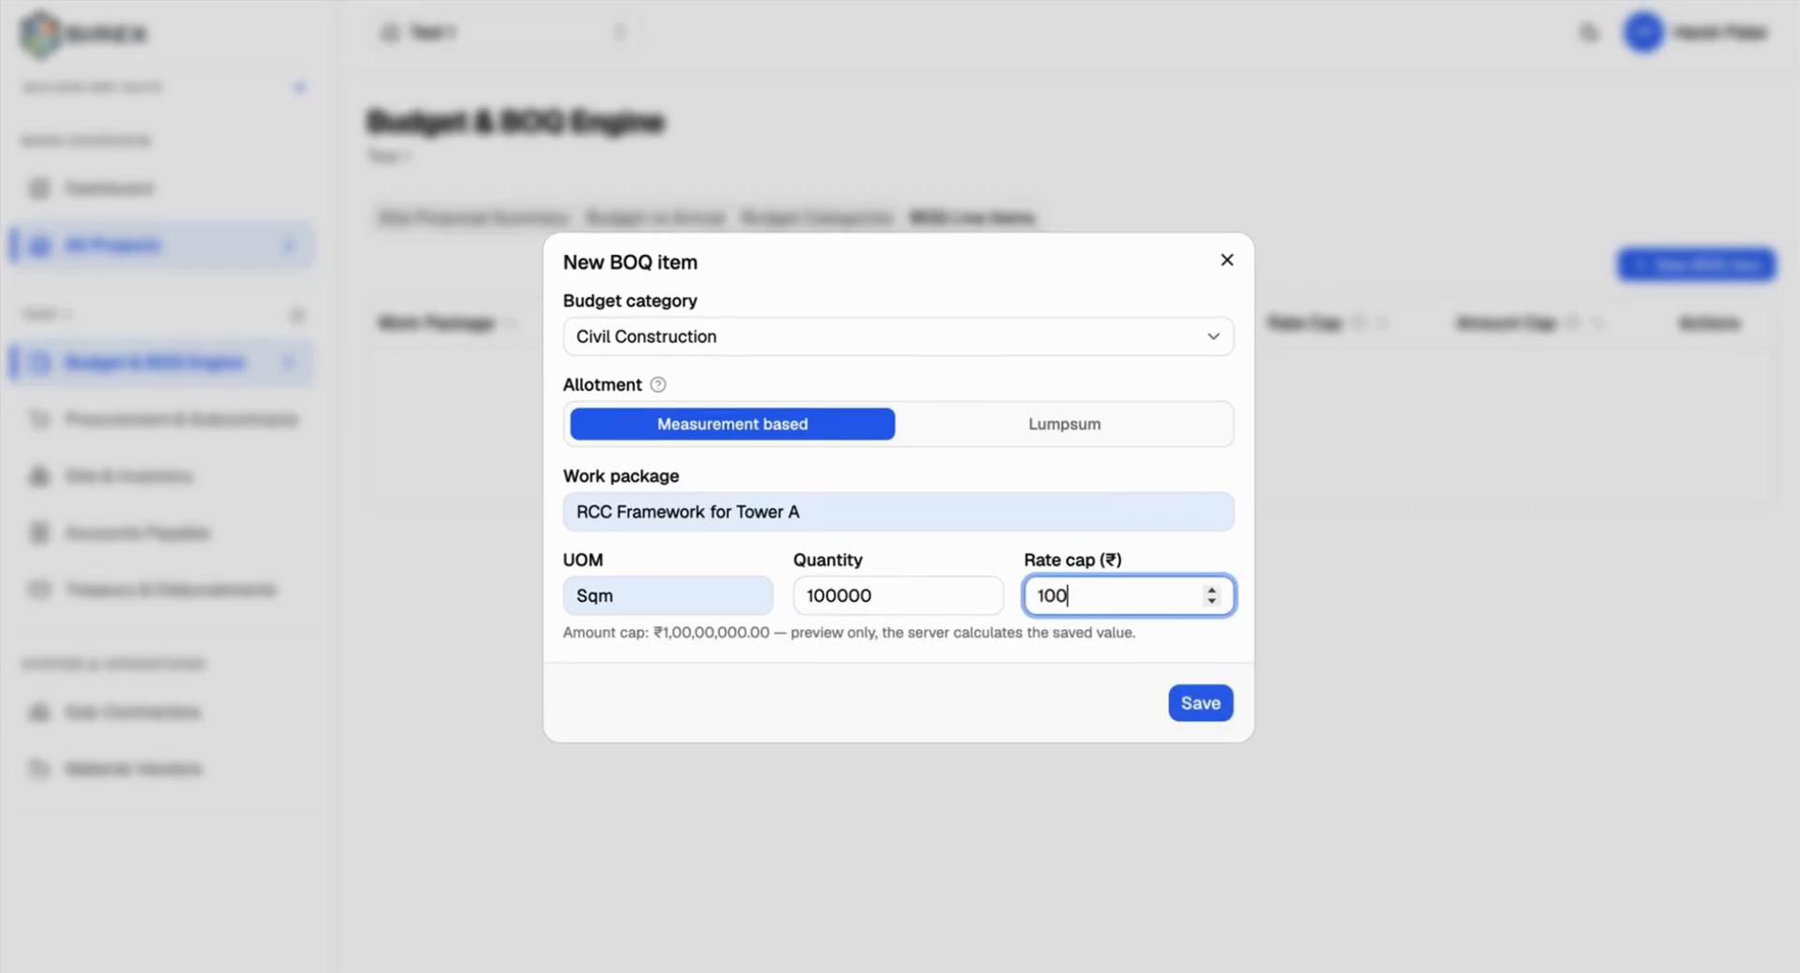
type("0")
left_click(1181, 693)
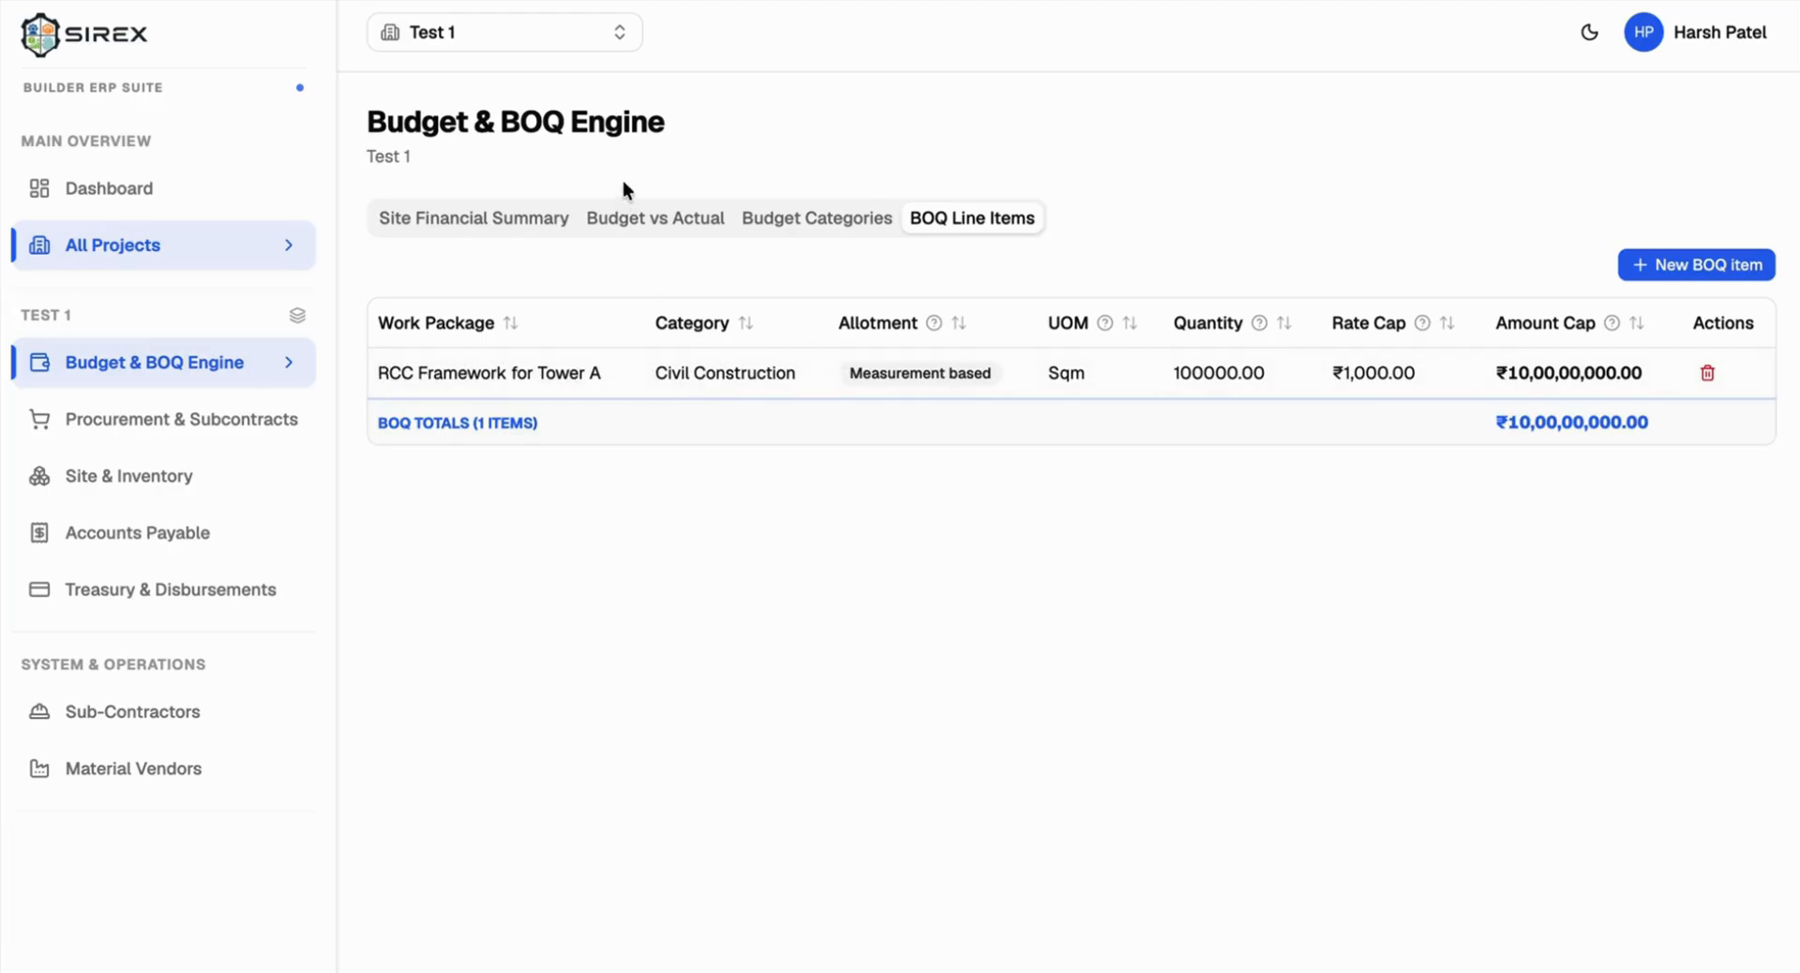
Step: In Budget vs Actual, select RCC Framework for Tower A's name and cap, and scroll to Utilization %
left_click(624, 206)
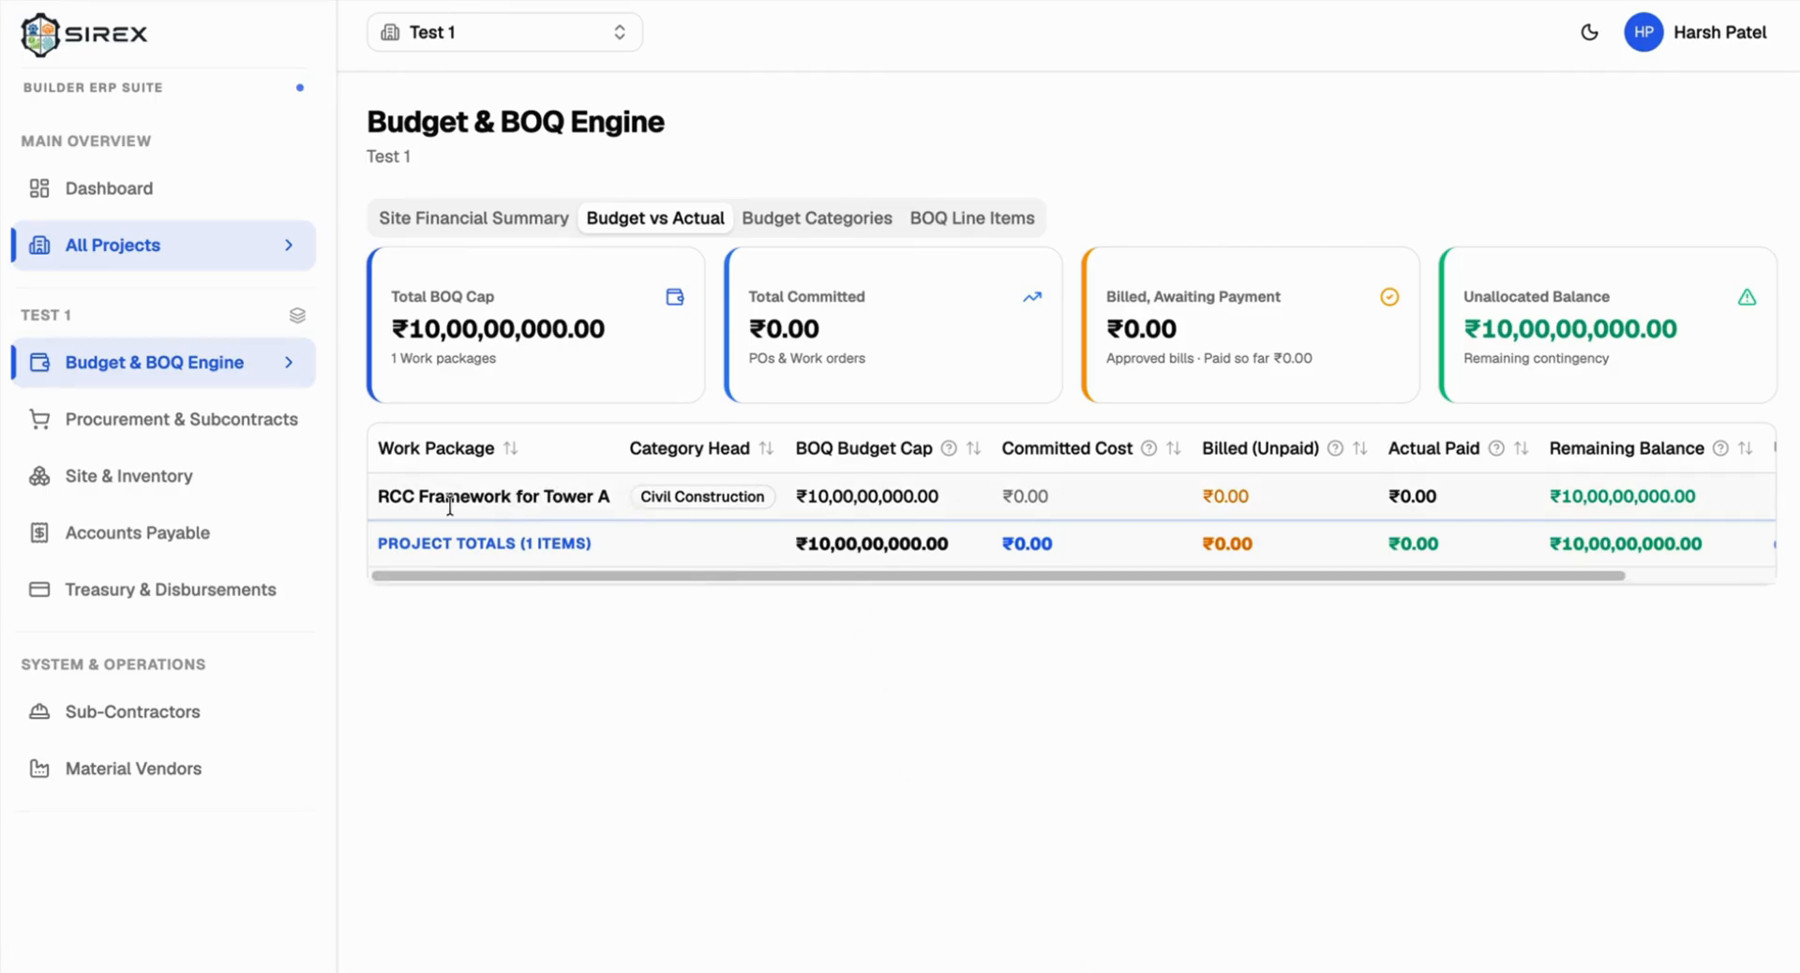
left_click_drag(380, 500, 614, 508)
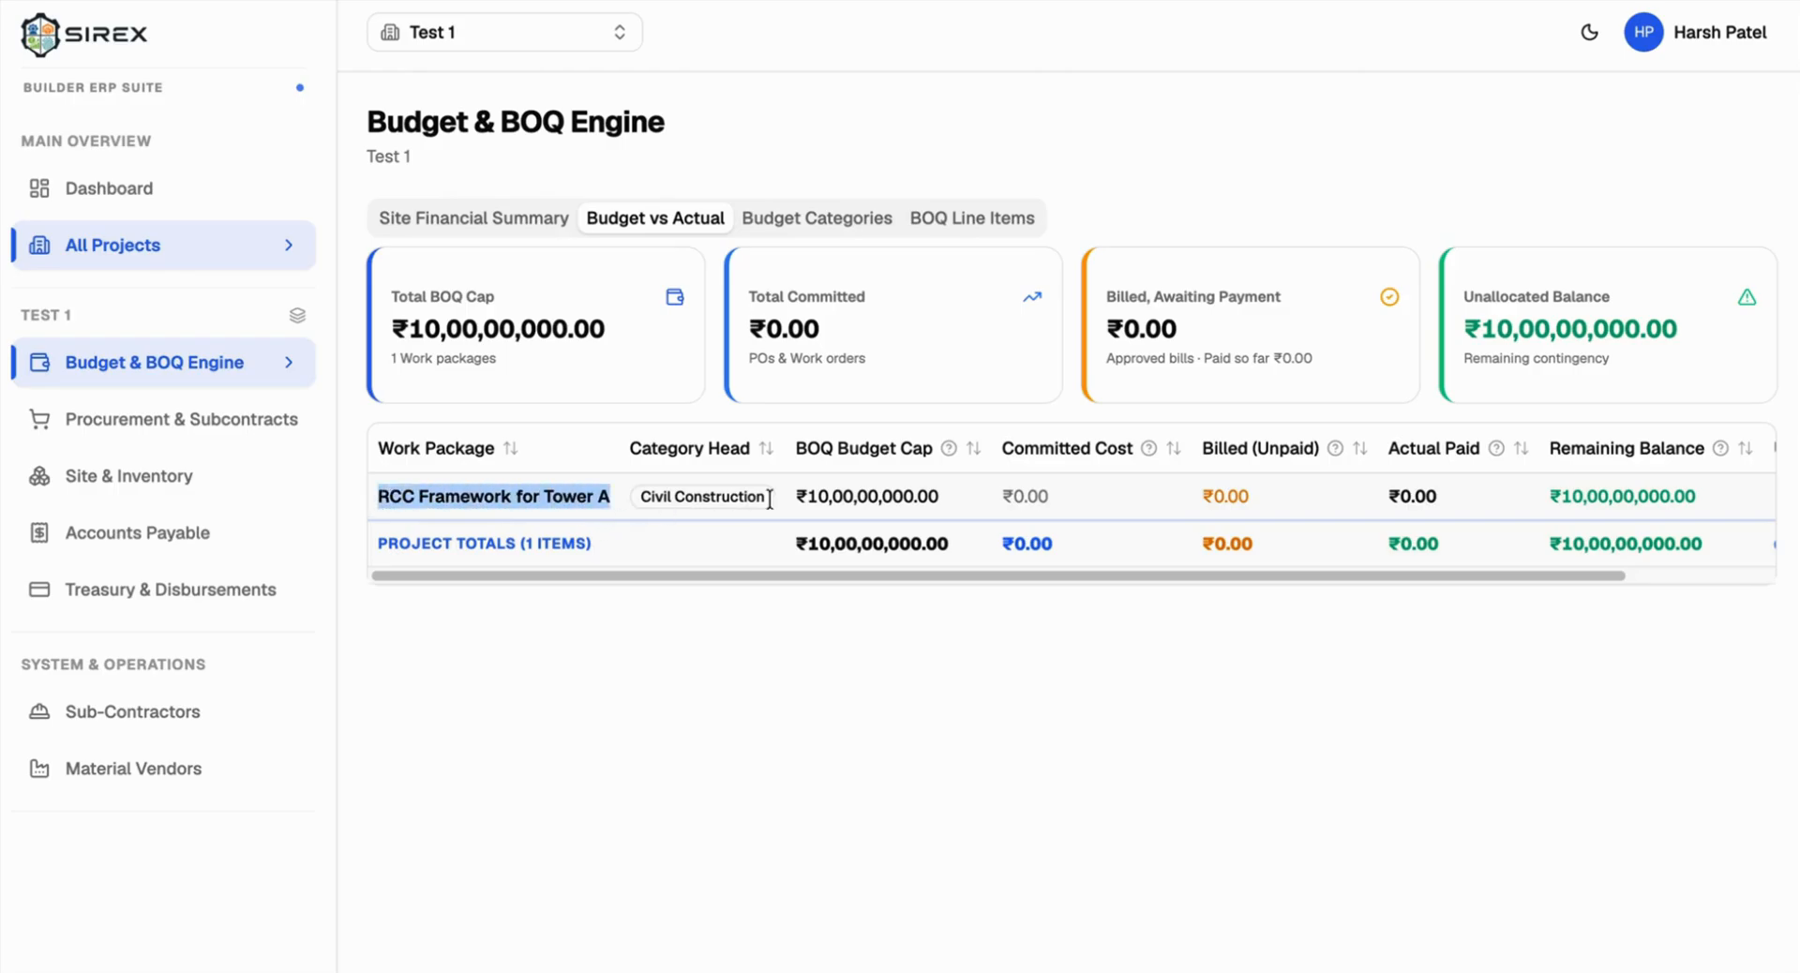
double_click(803, 494)
scroll(1100, 493, "right", 2)
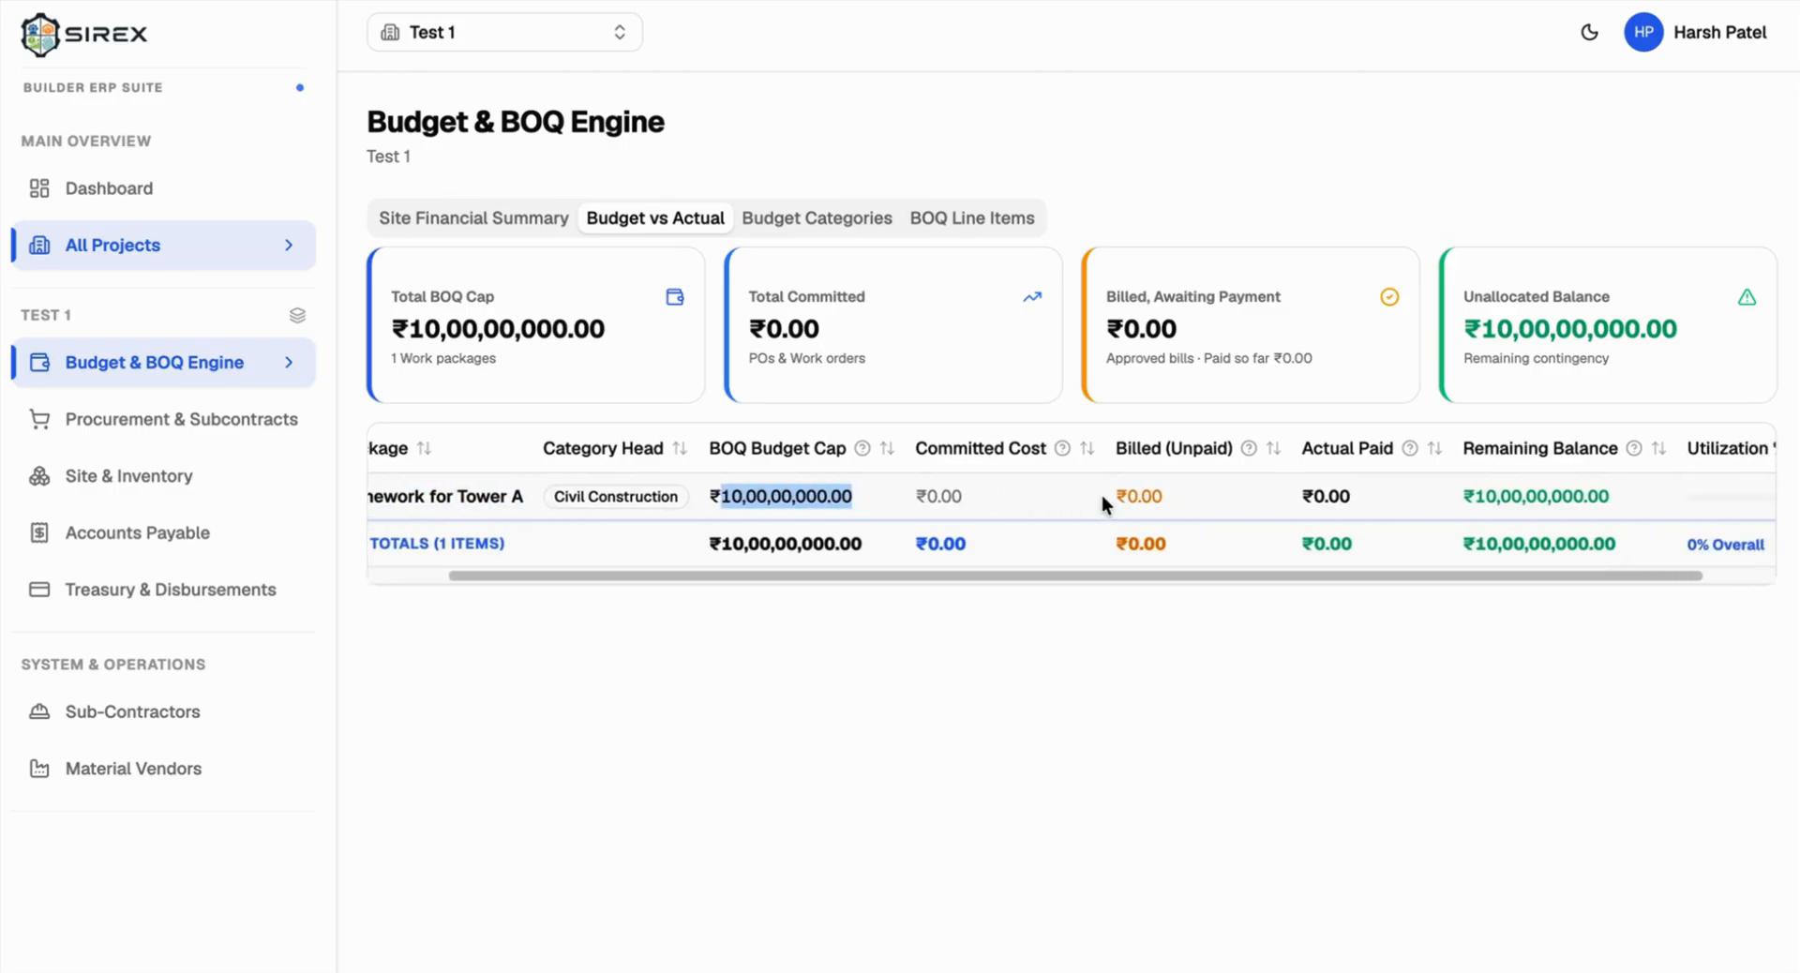
scroll(1035, 506, "right", 1)
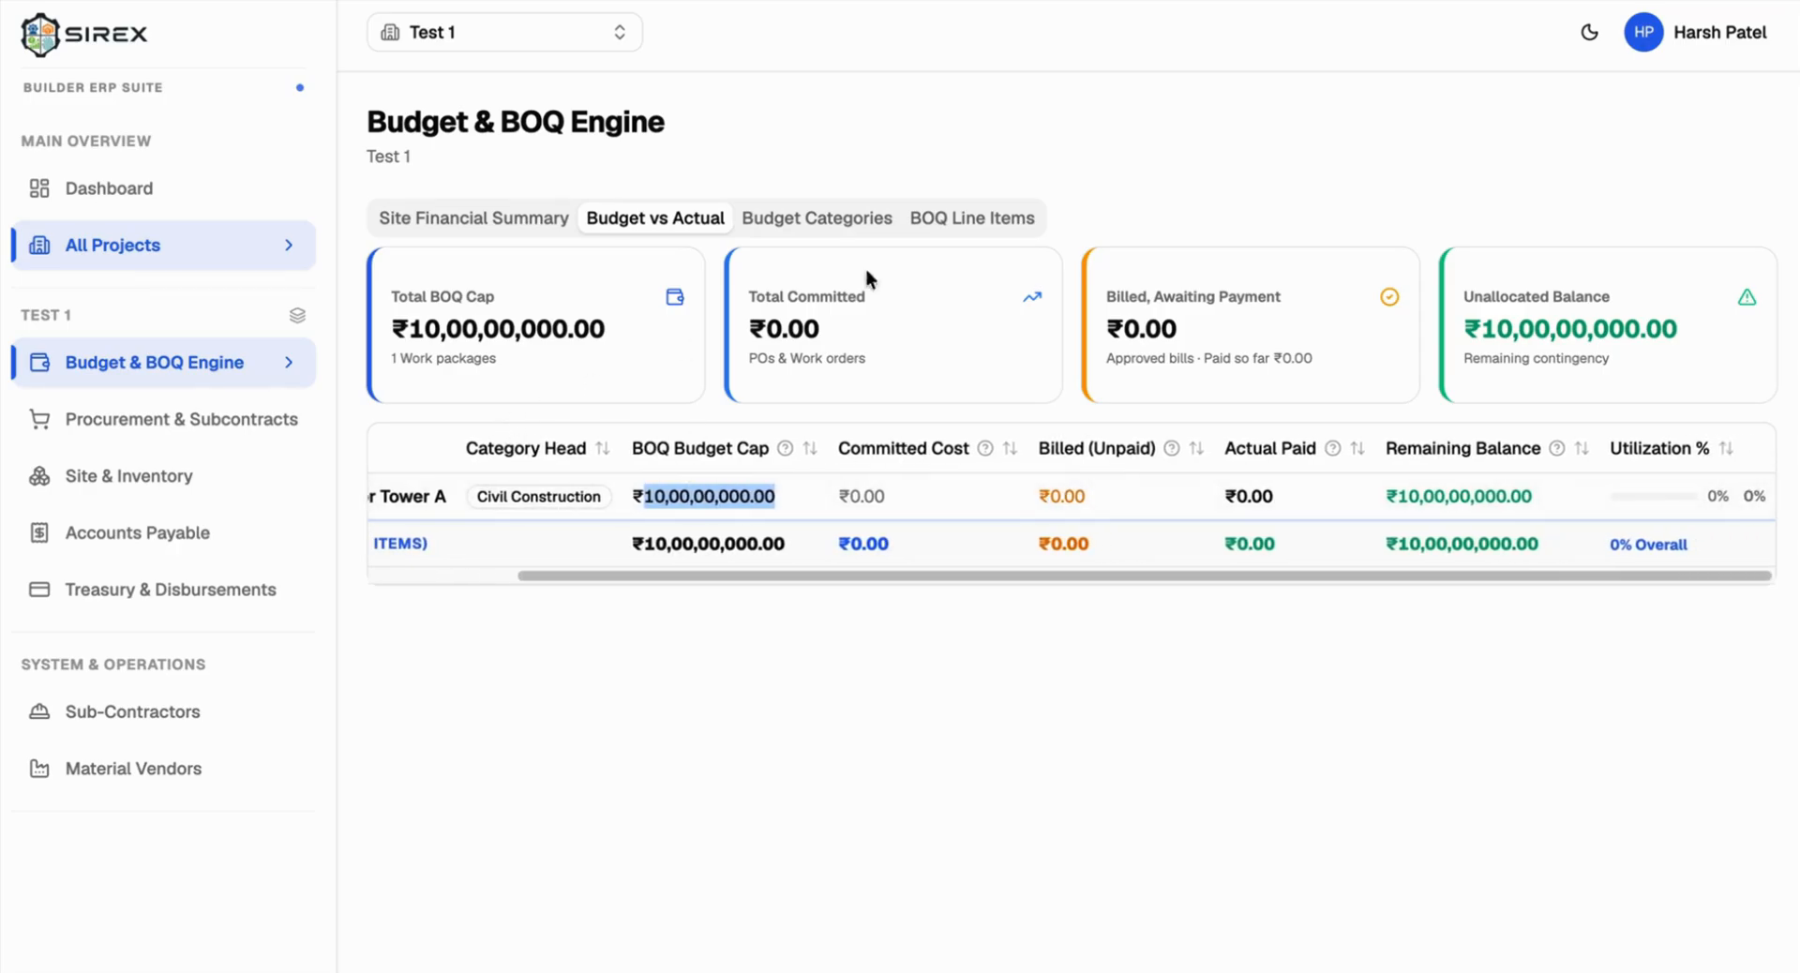
left_click(471, 221)
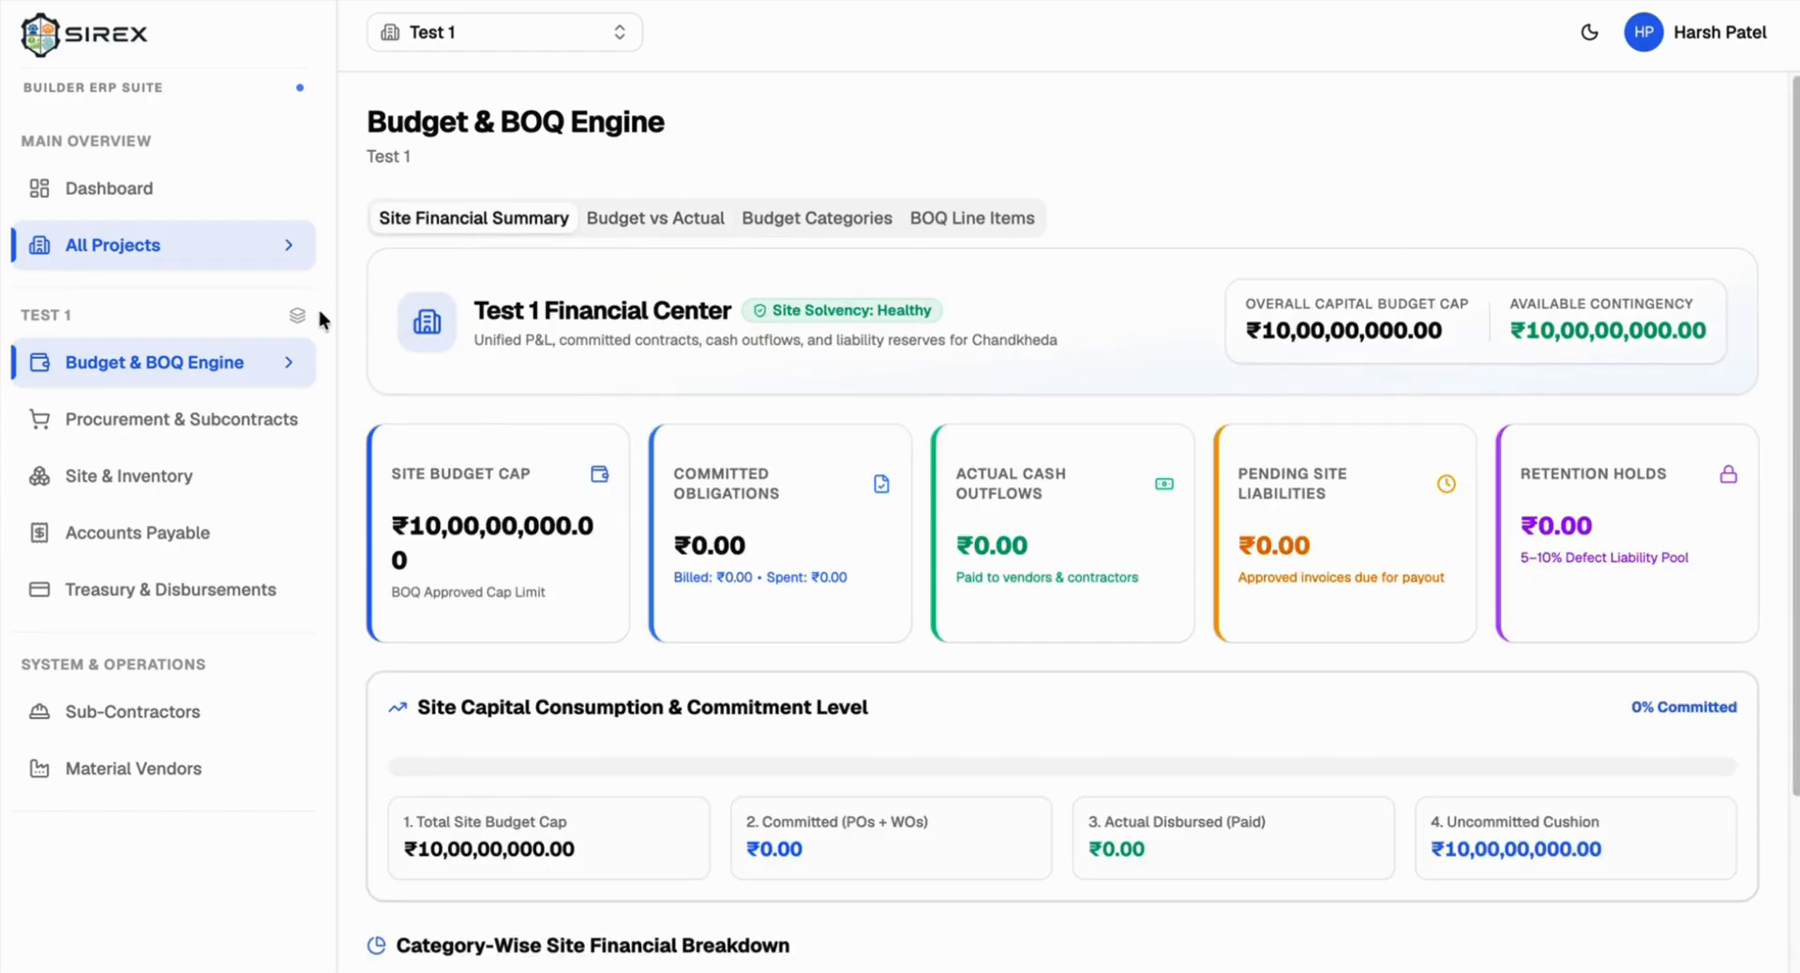
scroll(595, 561, "down", 1)
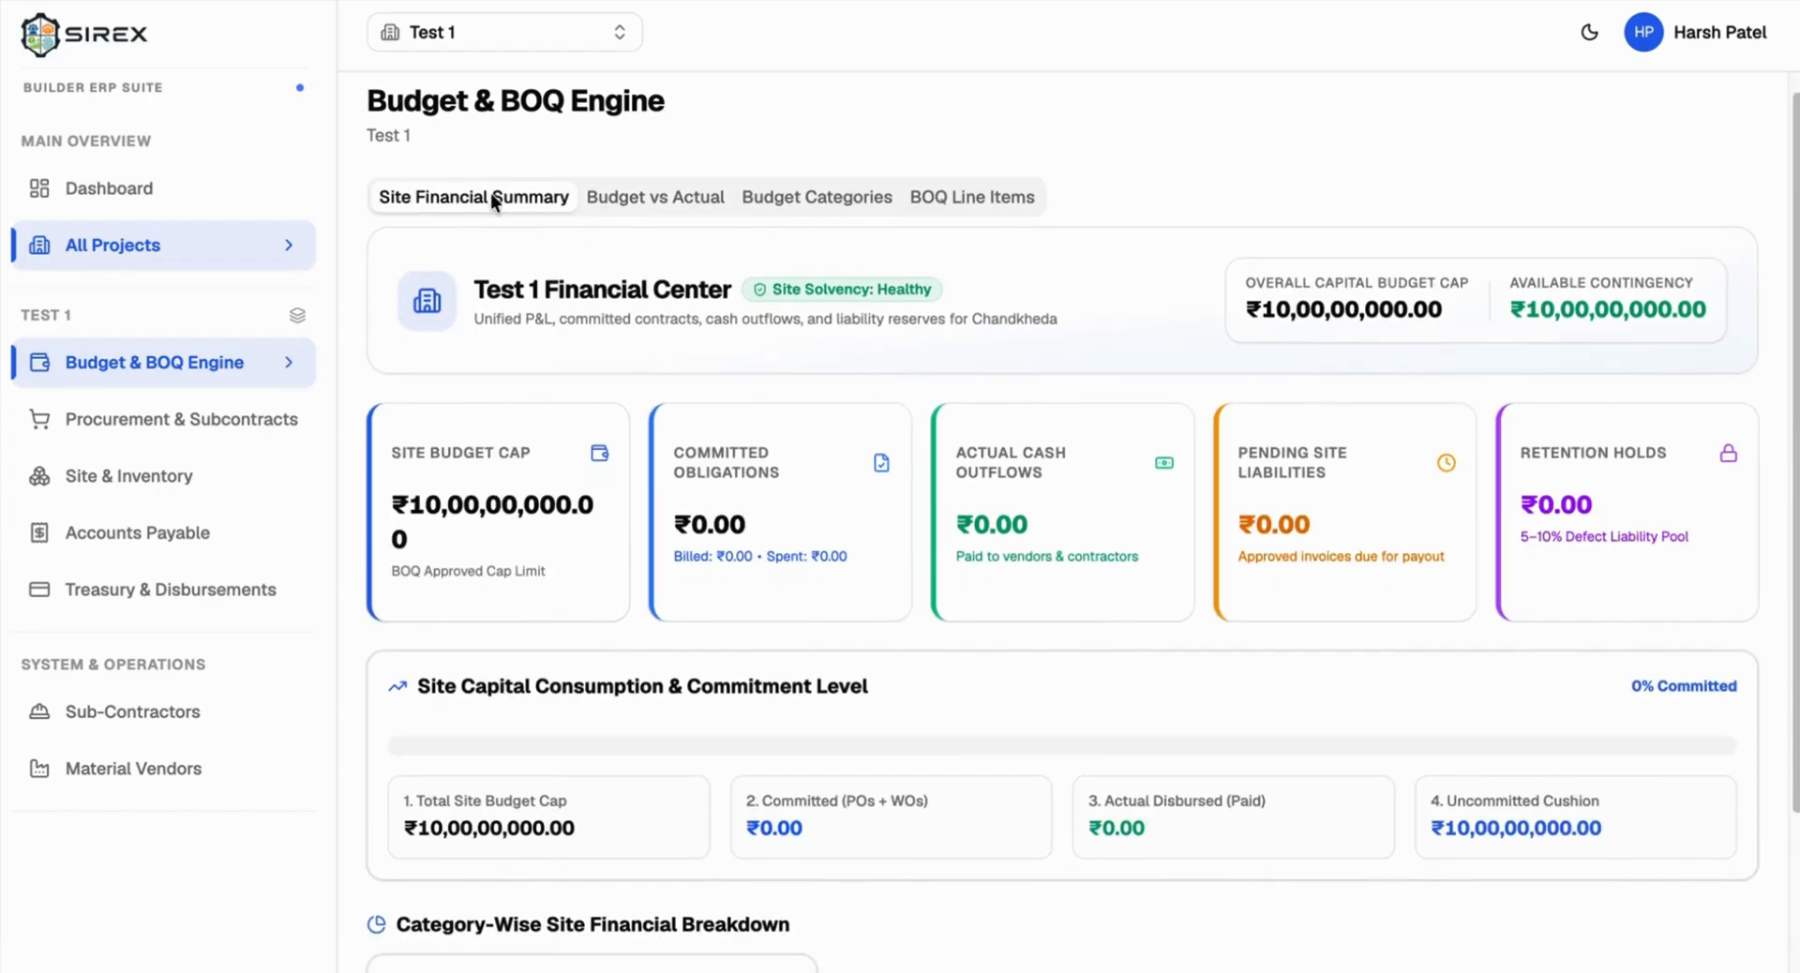
scroll(671, 253, "down", 3)
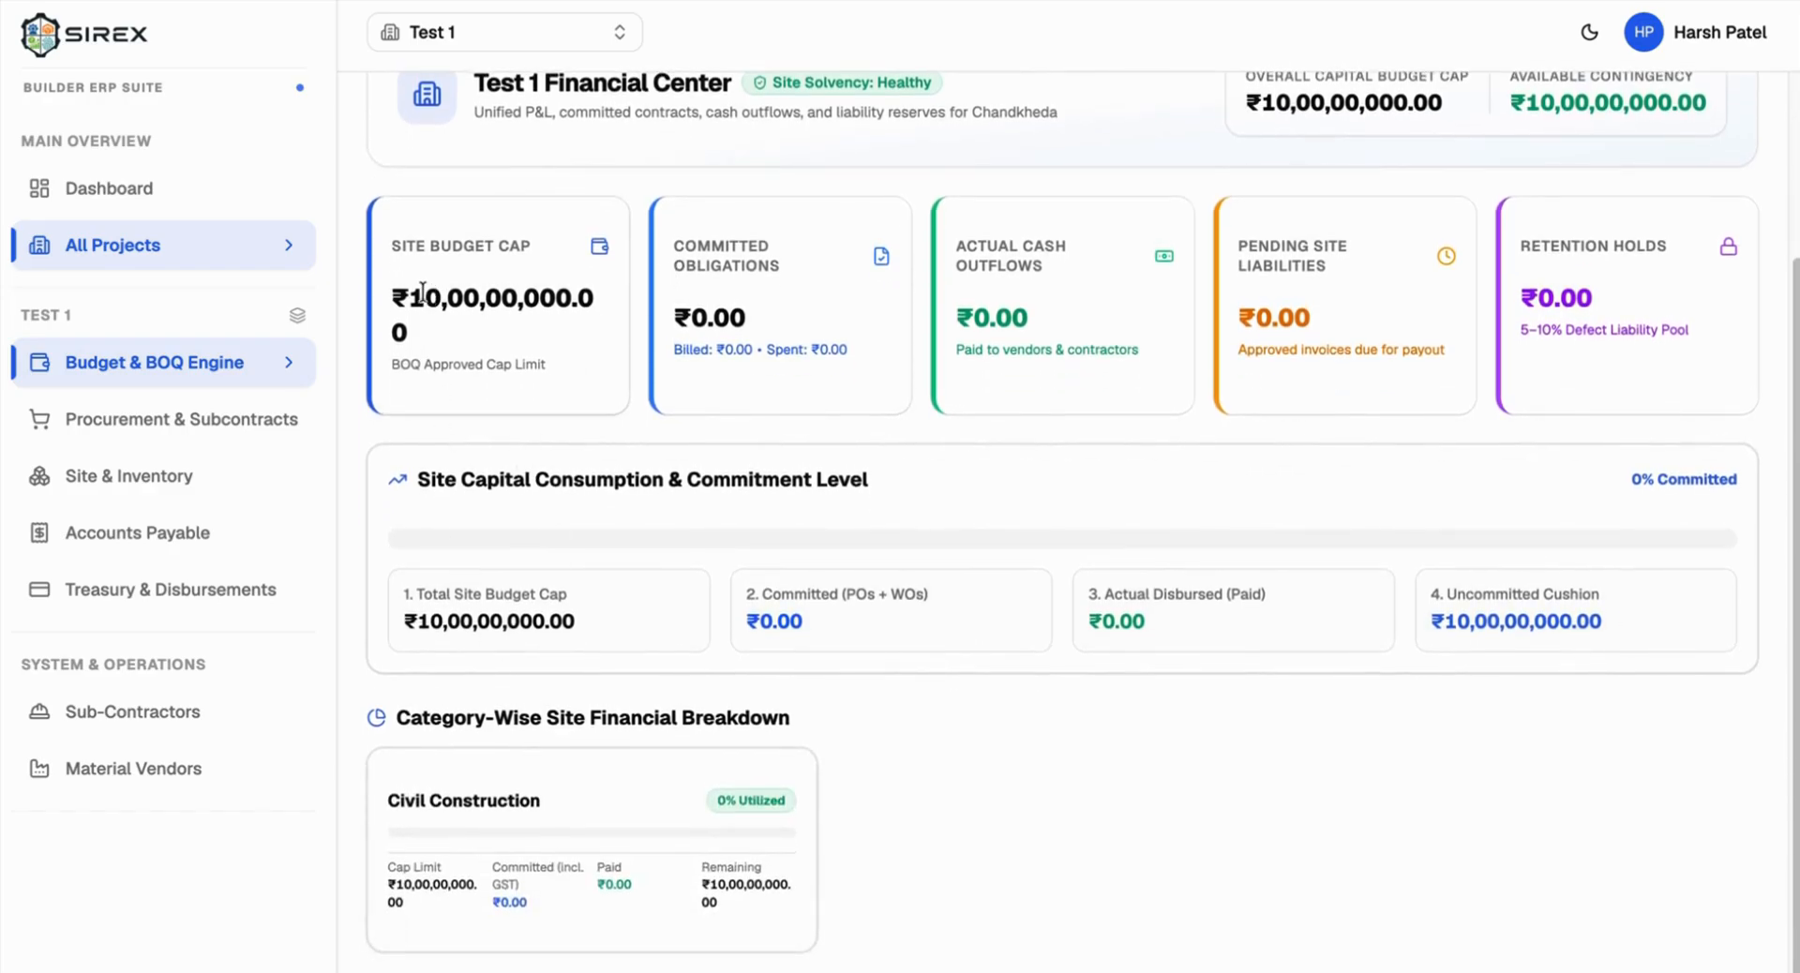
scroll(430, 227, "up", 2)
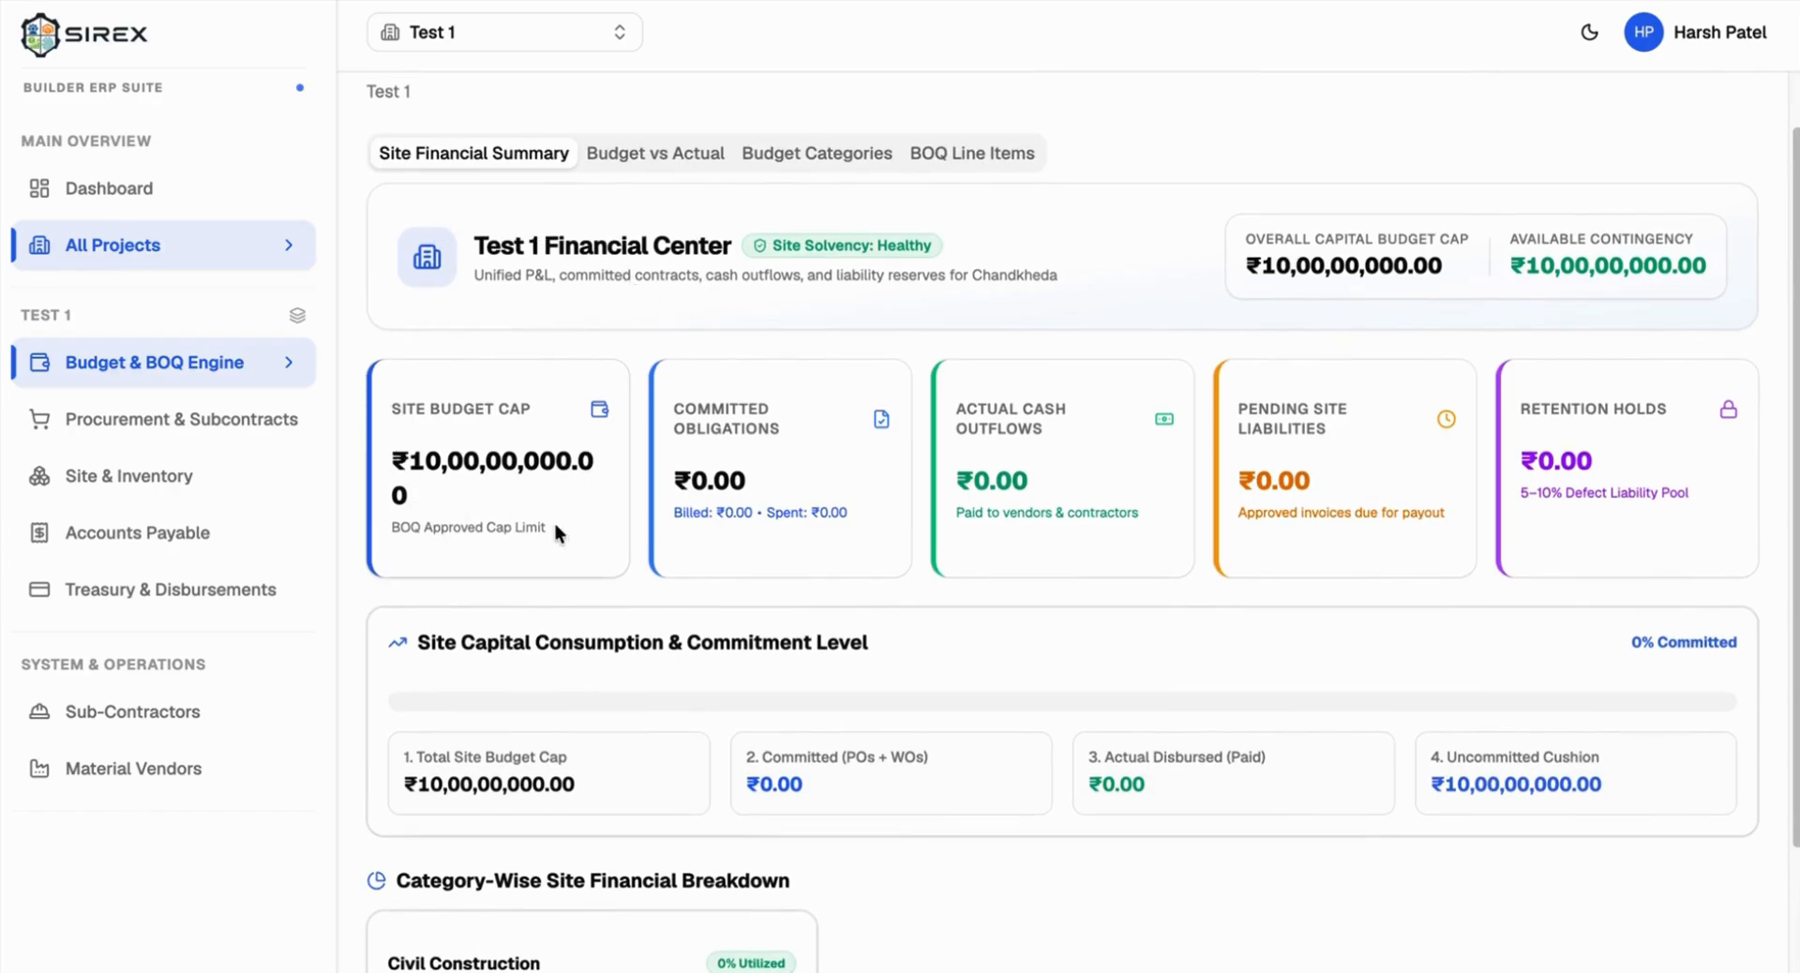
scroll(554, 521, "up", 1)
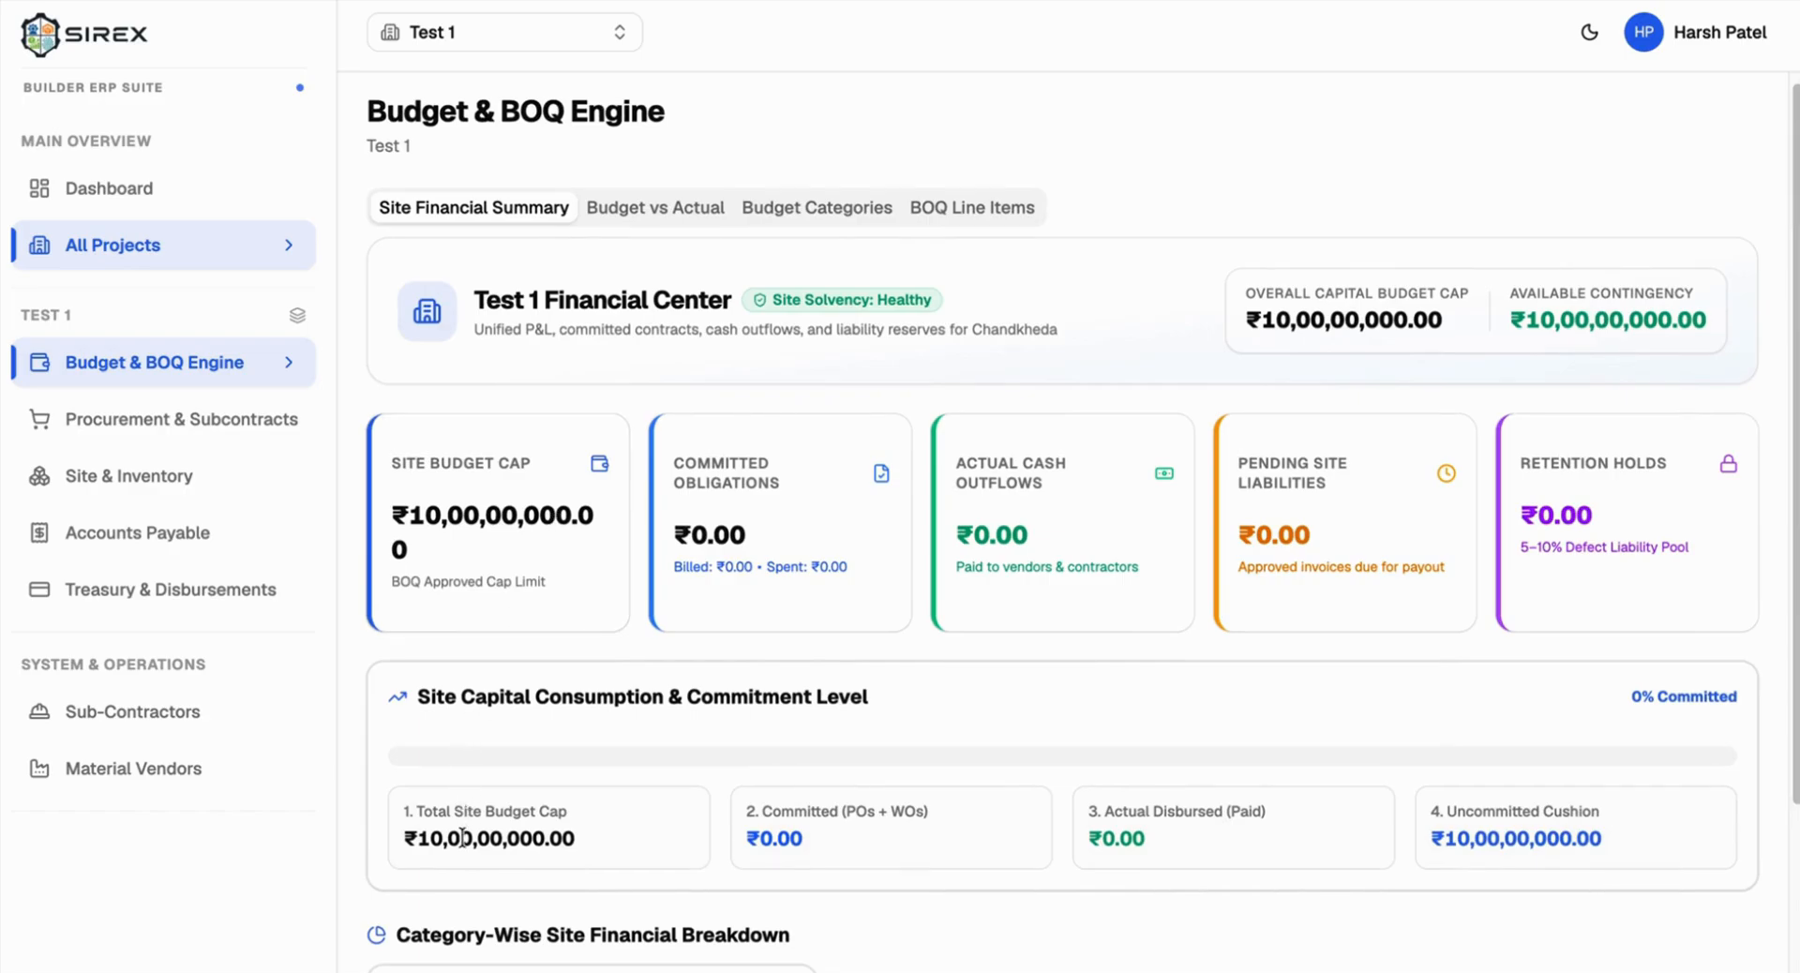
scroll(462, 837, "down", 3)
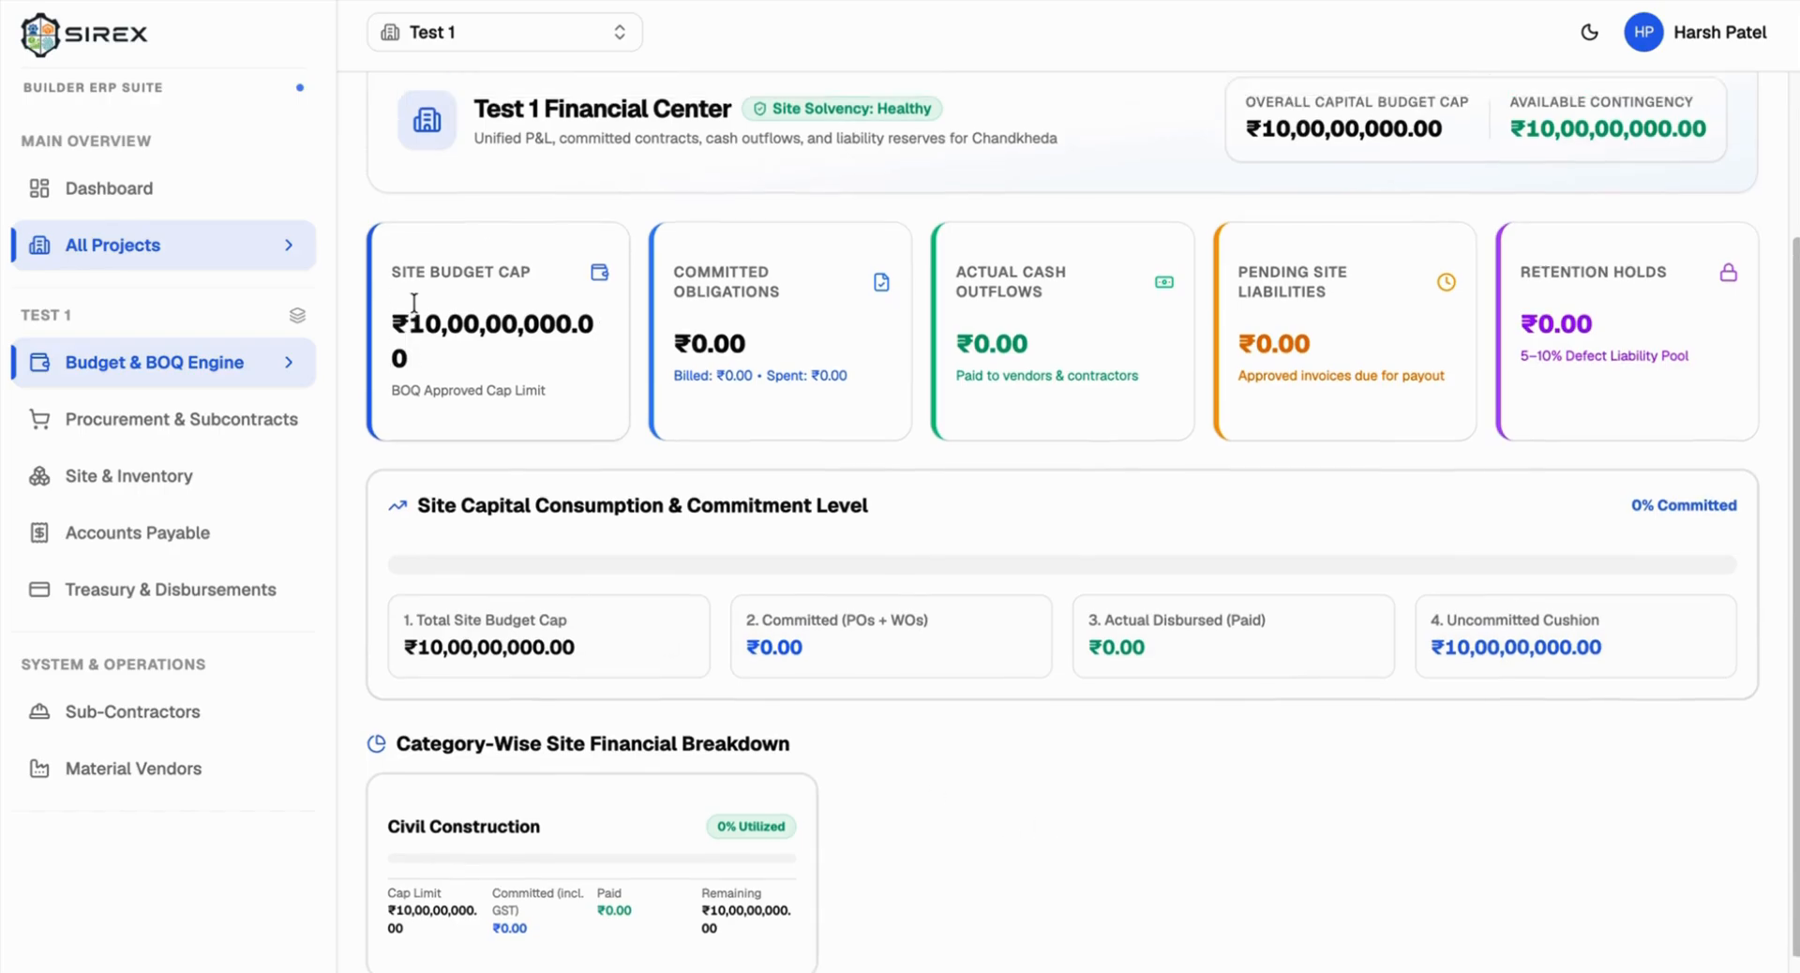
scroll(418, 309, "up", 2)
scroll(740, 440, "down", 2)
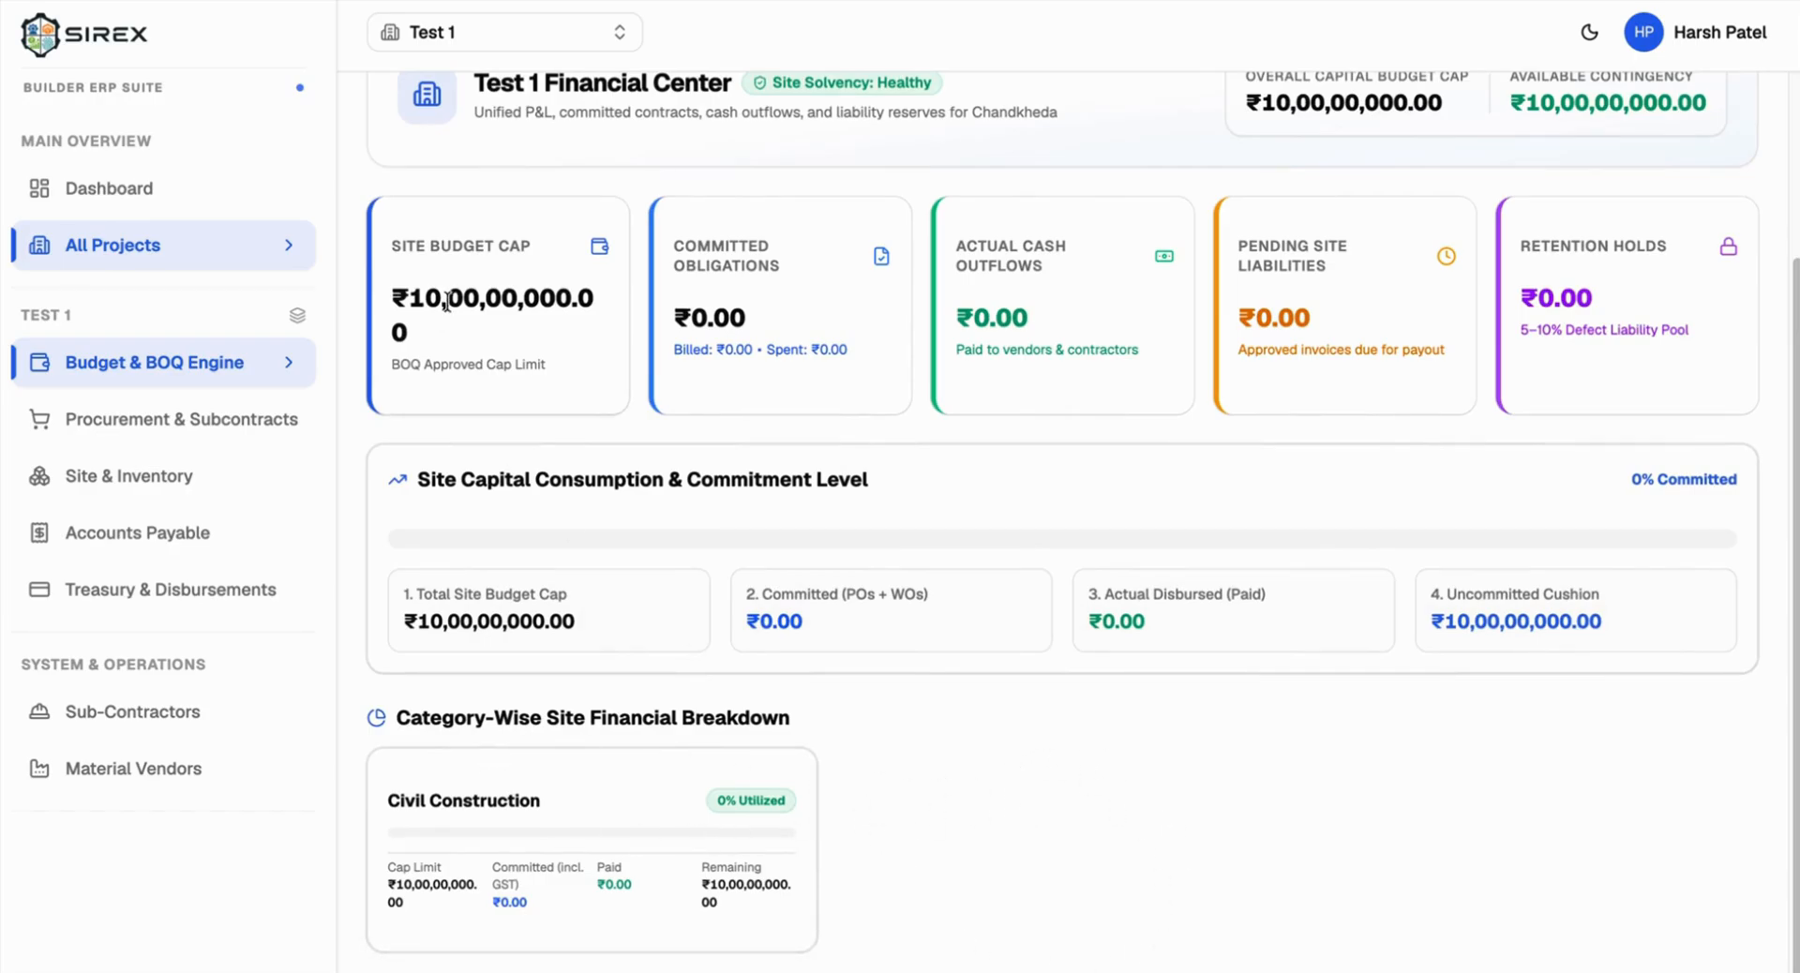
Step: Open Procurement & Subcontracts, check Purchase Orders, and return to Material Requisitions
left_click(158, 420)
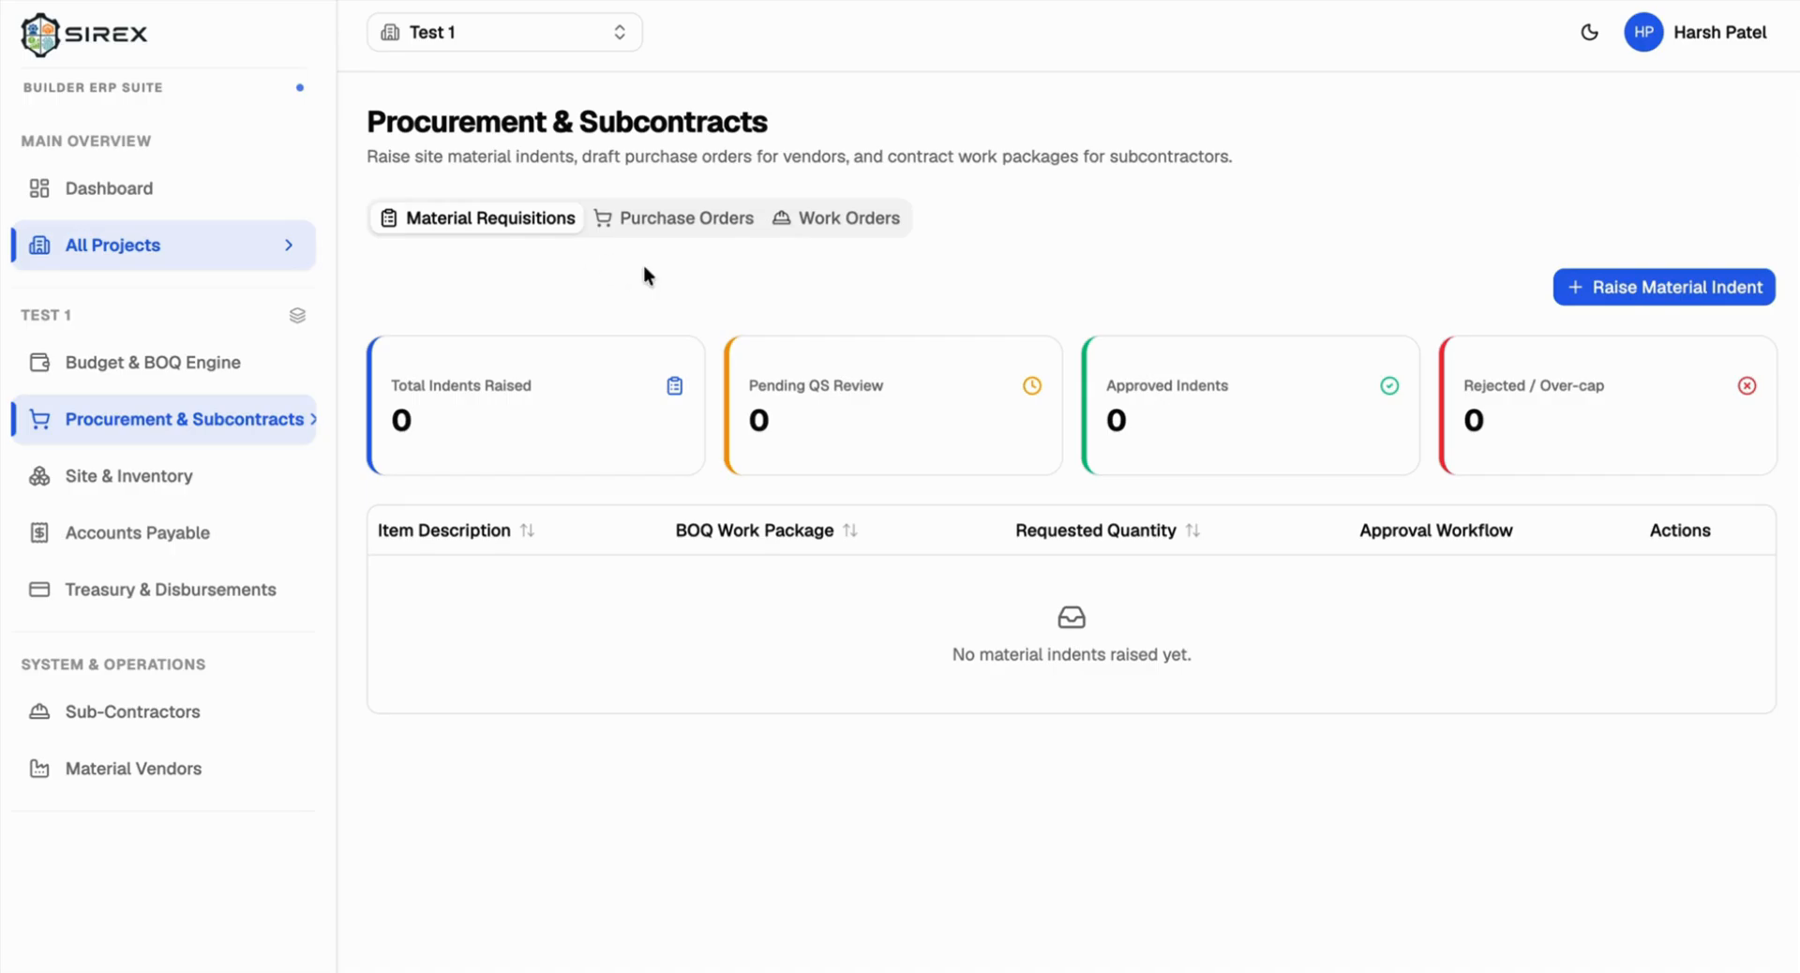
left_click(672, 221)
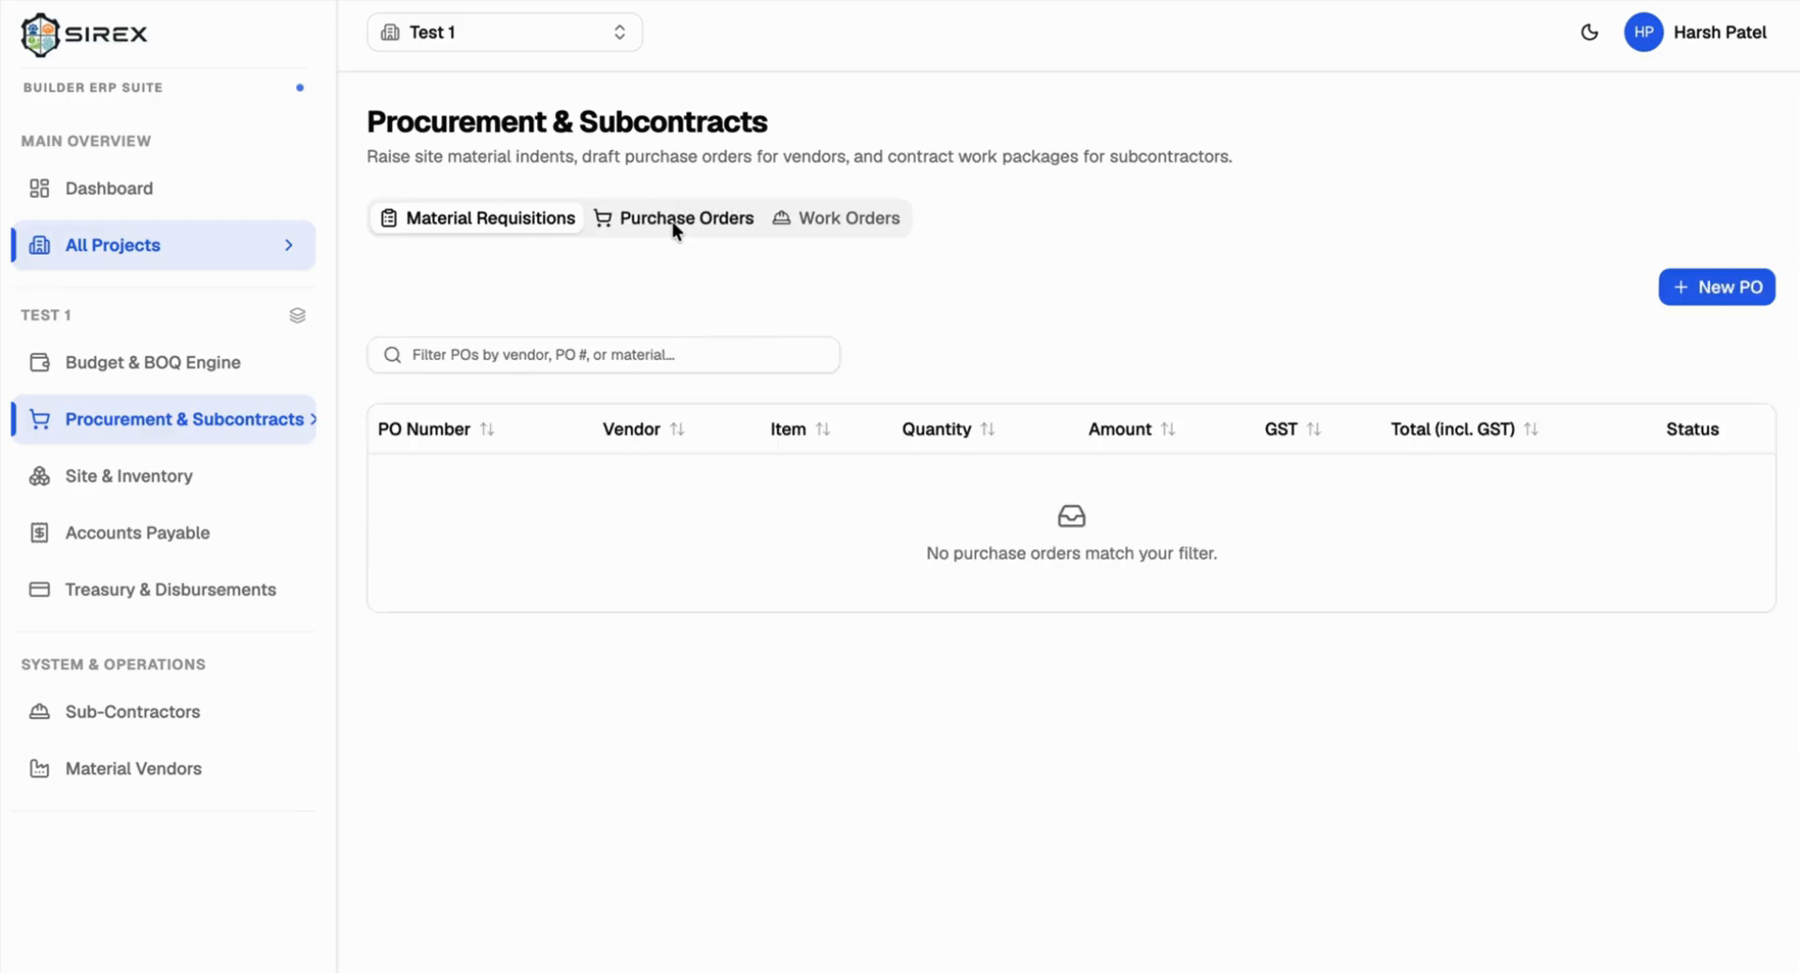
left_click(459, 227)
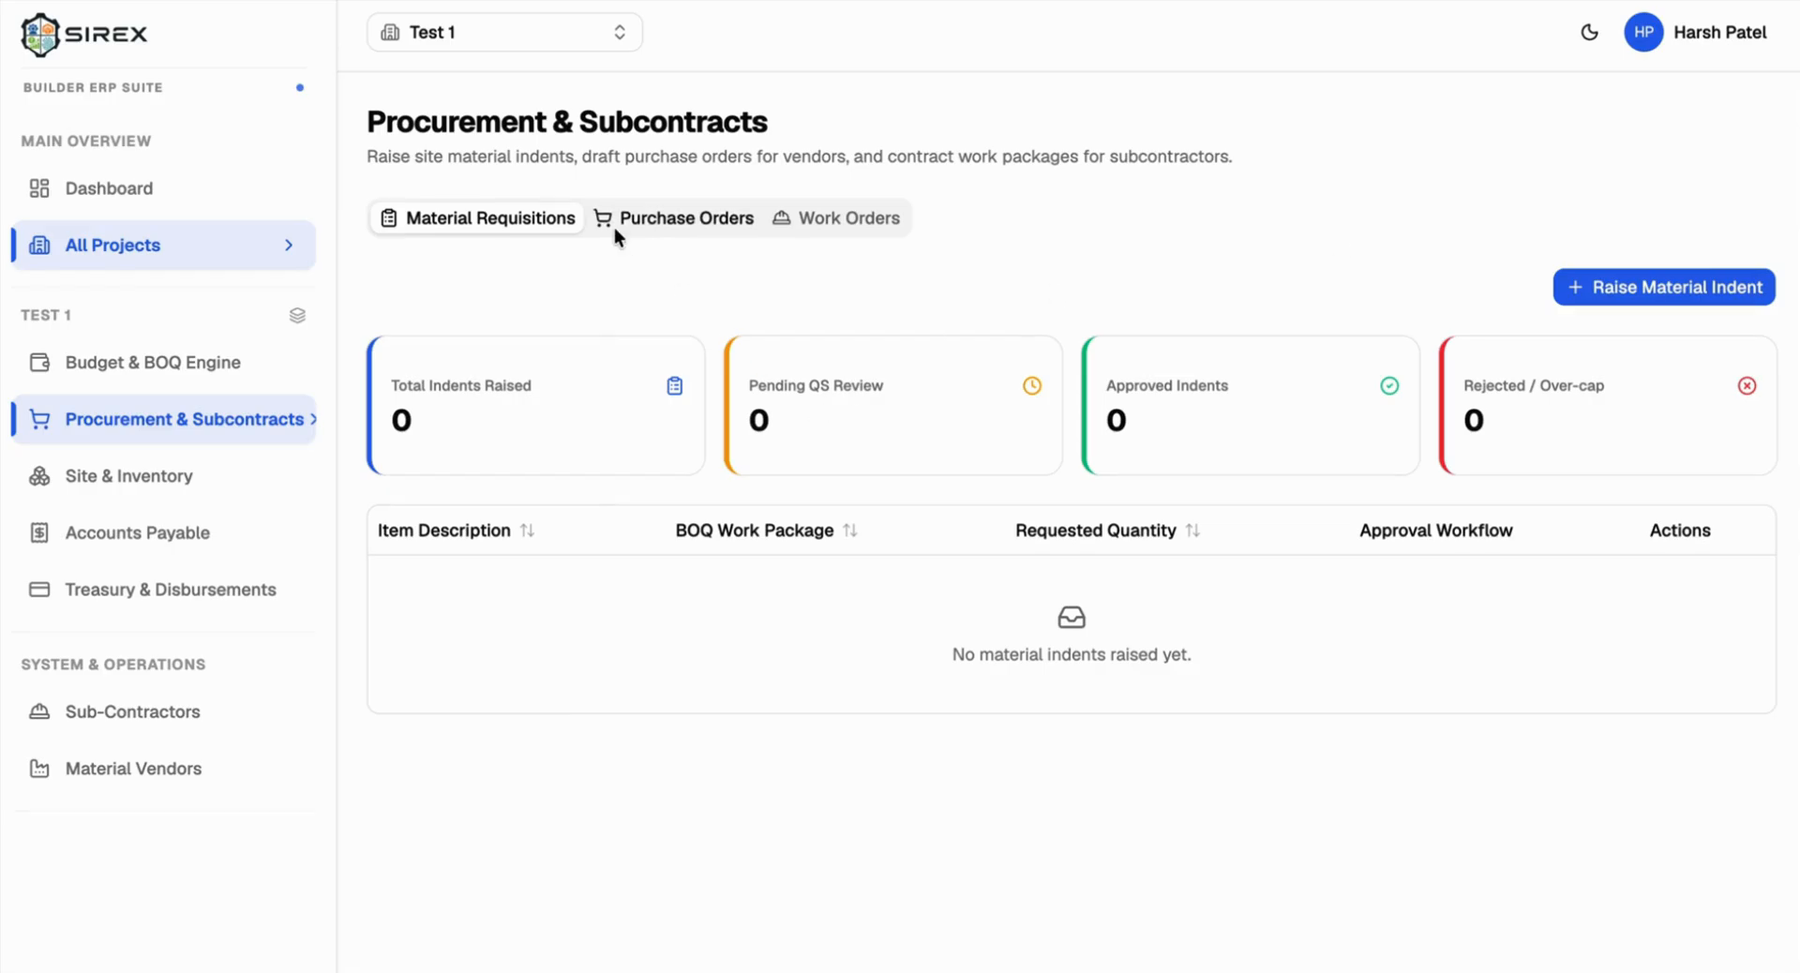
Step: Start a material indent on the RCC Framework for Tower A line with material Cement
left_click(1616, 286)
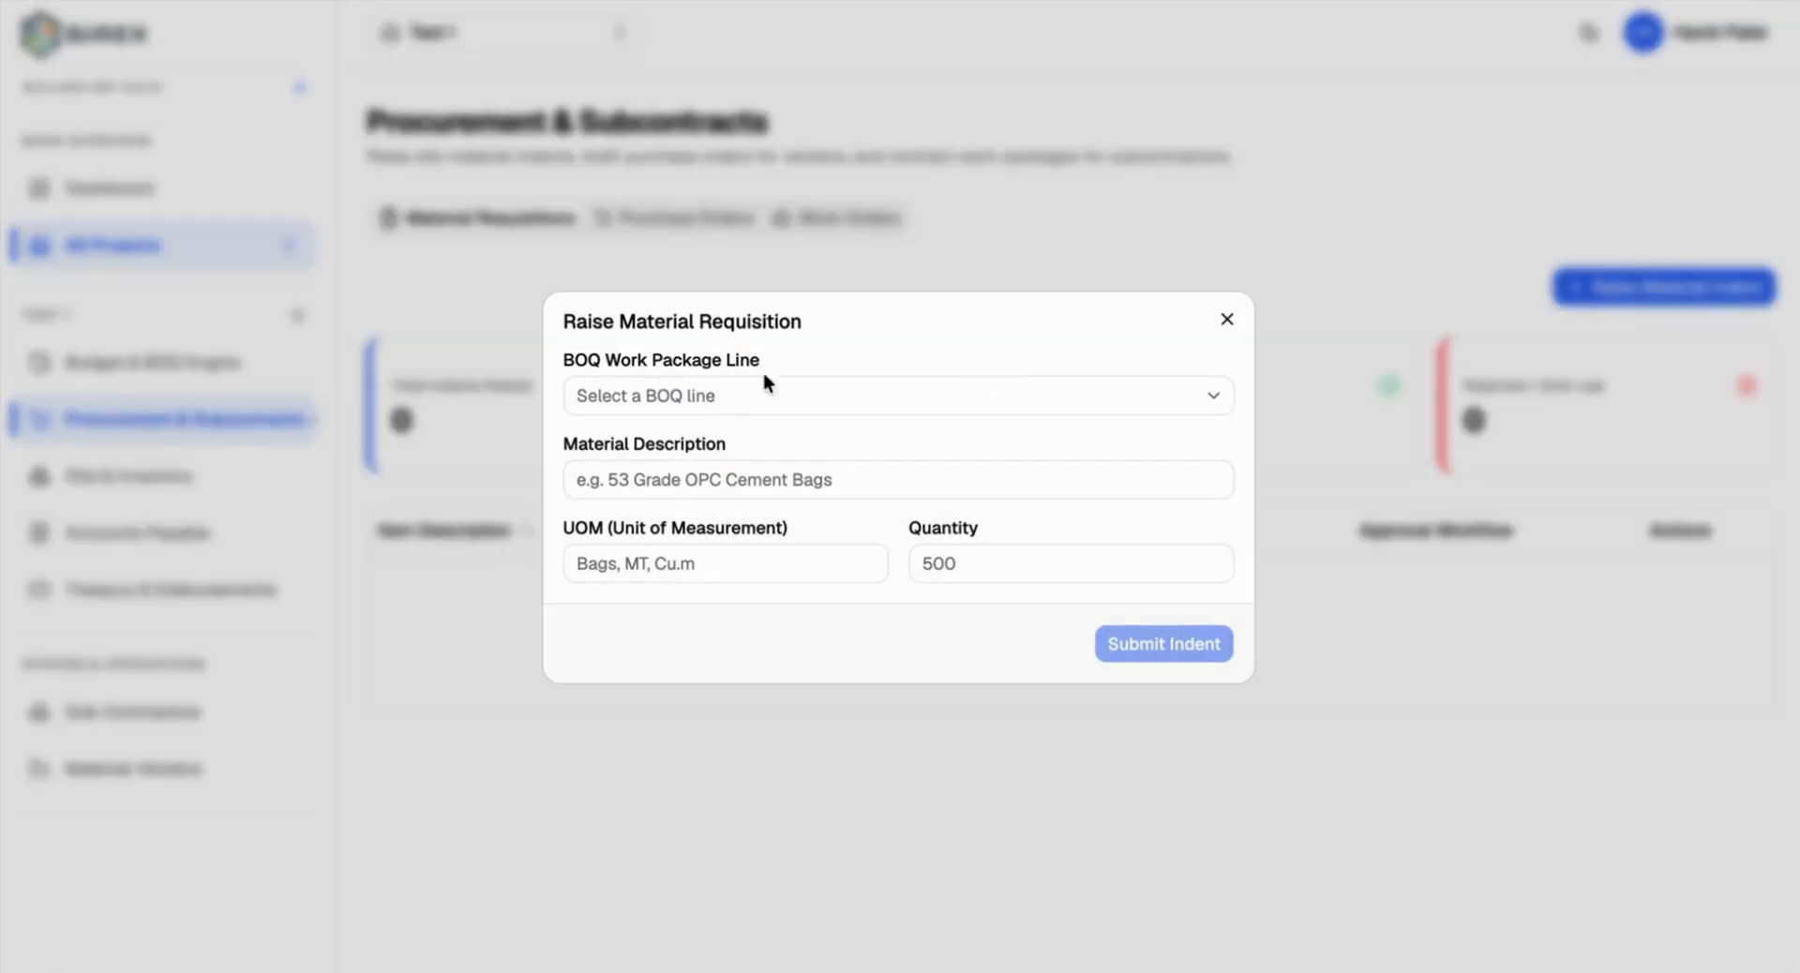
left_click(644, 395)
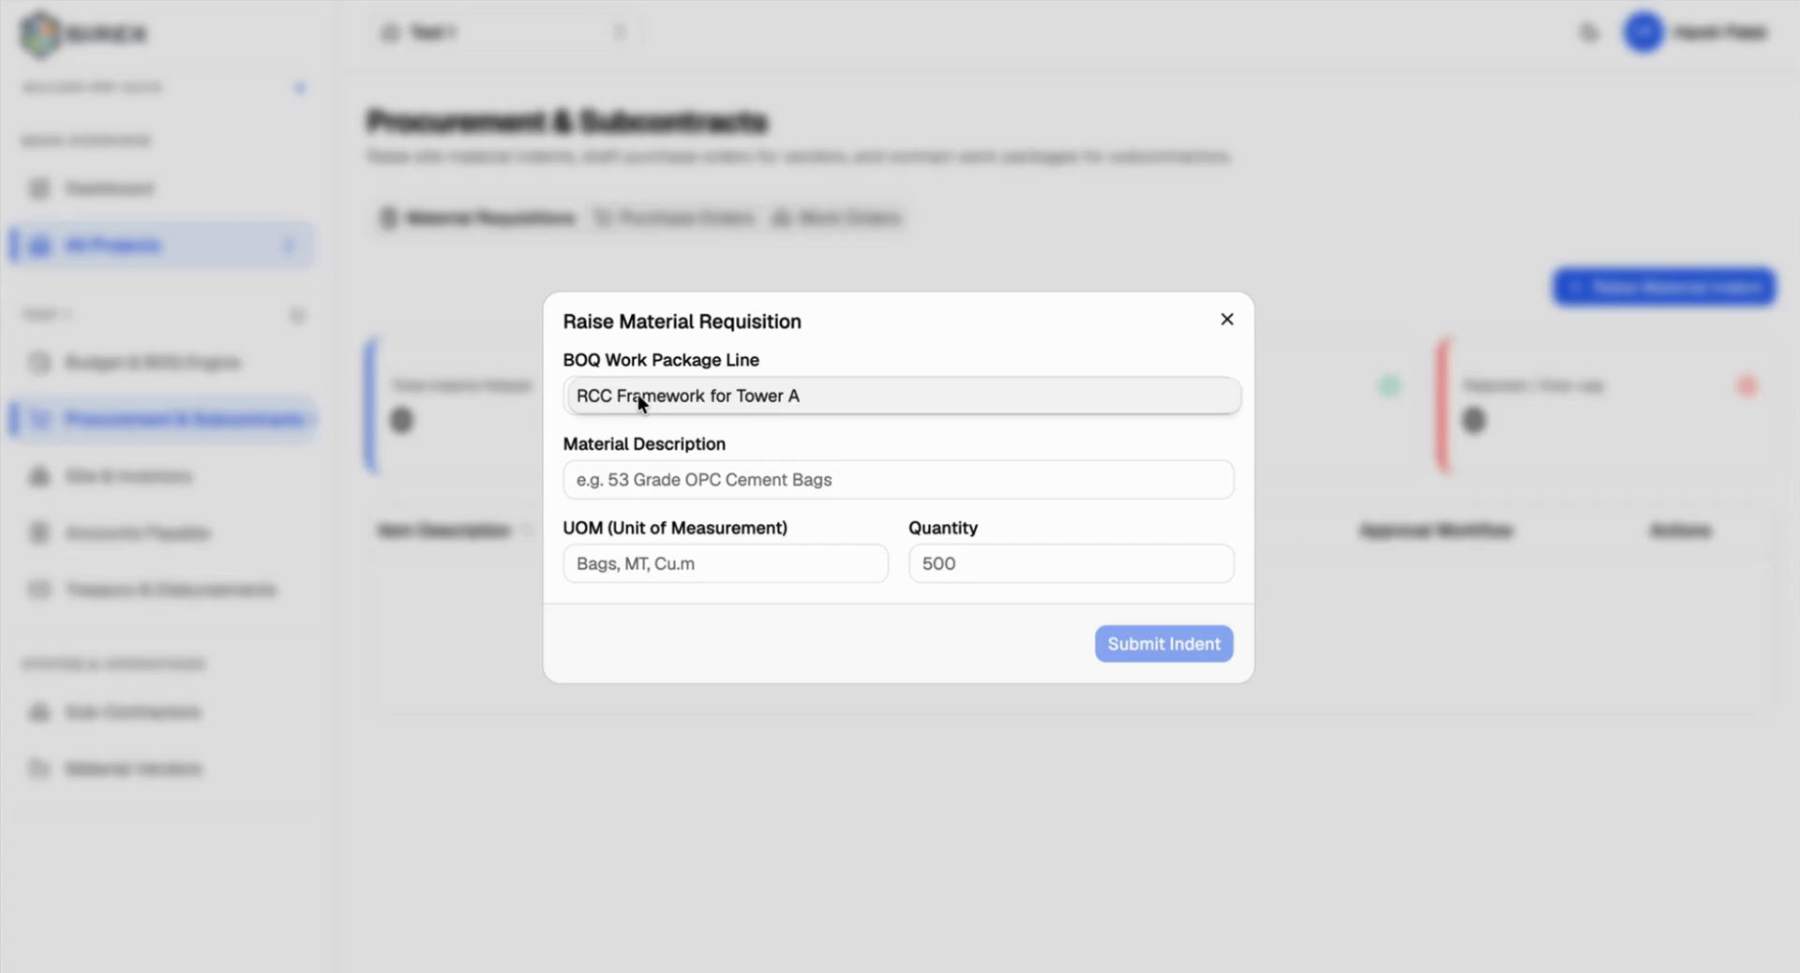
left_click(638, 396)
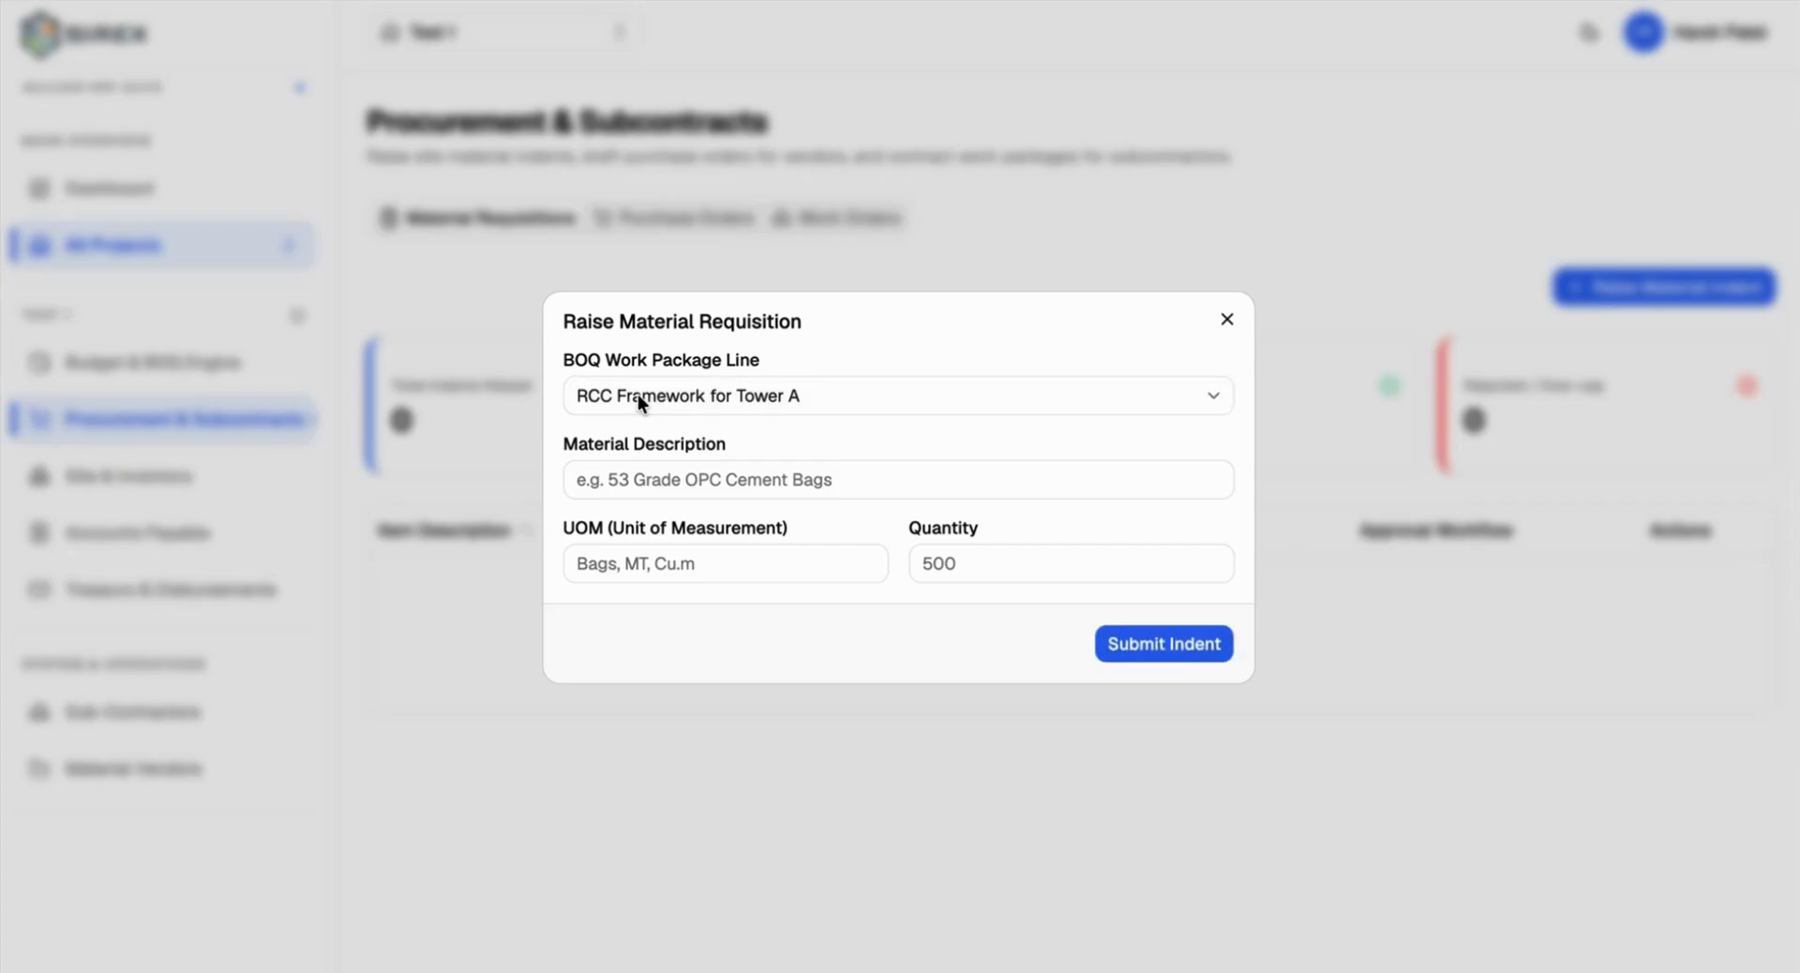
left_click(643, 473)
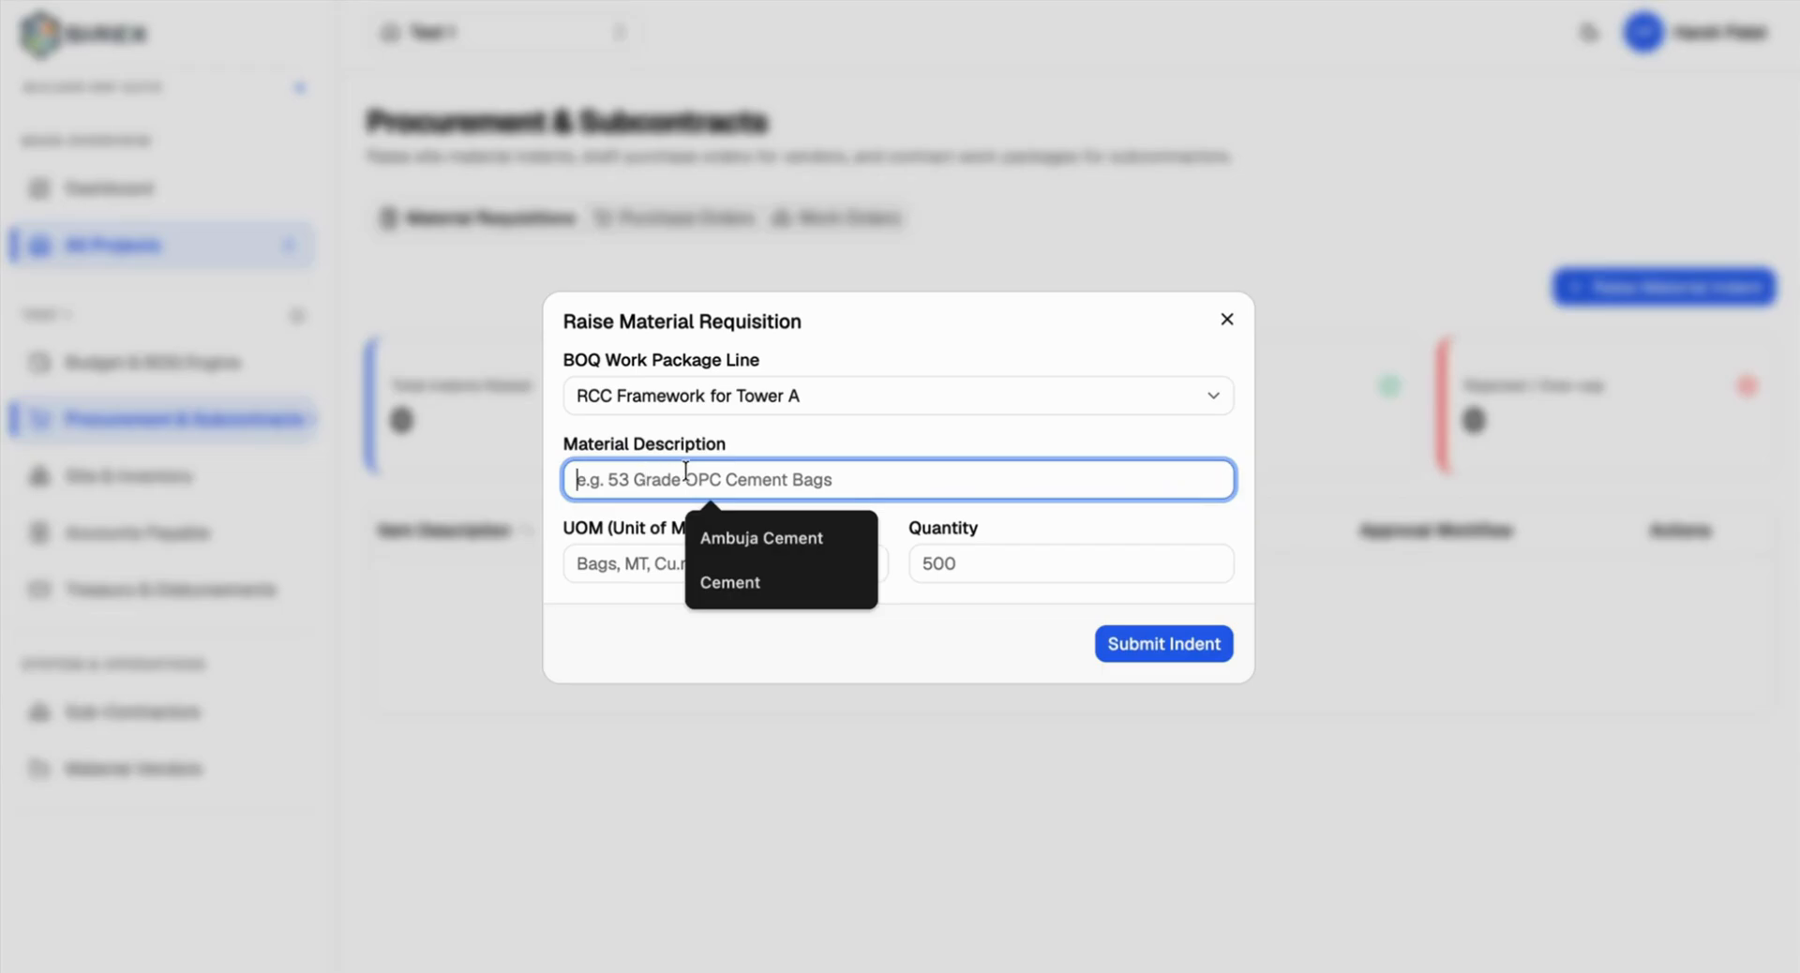
type("A")
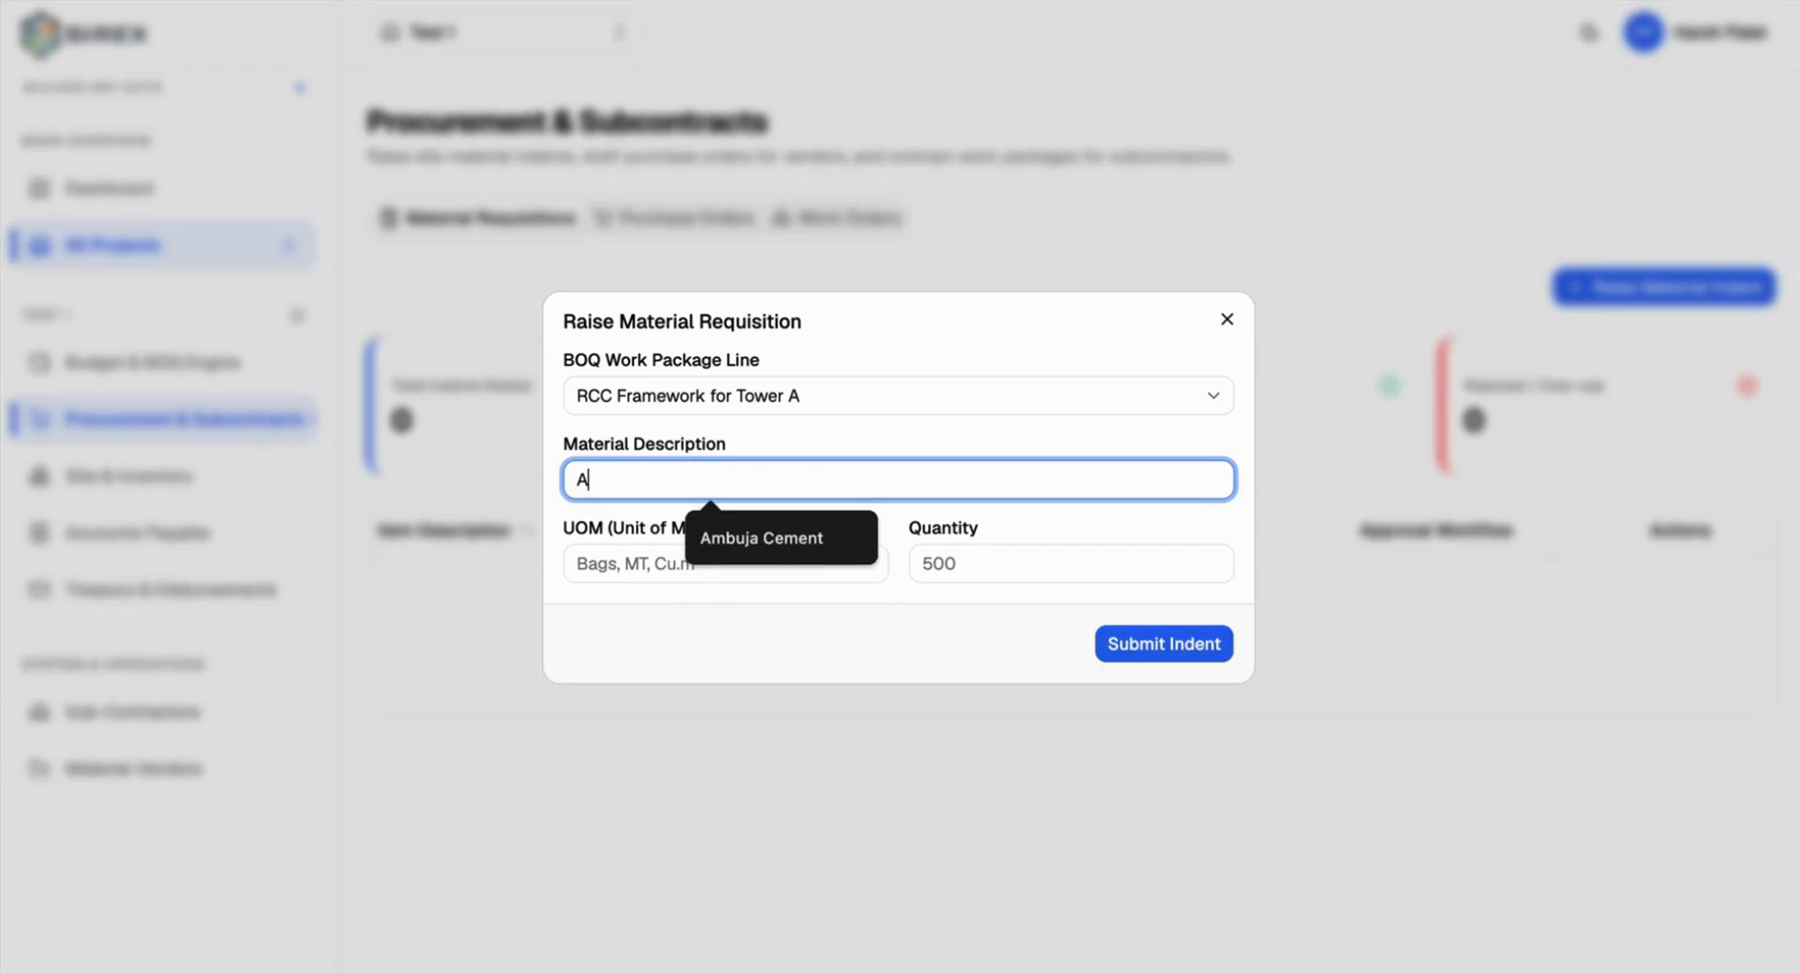
key("BackSpace")
type("Cemen")
left_click(721, 535)
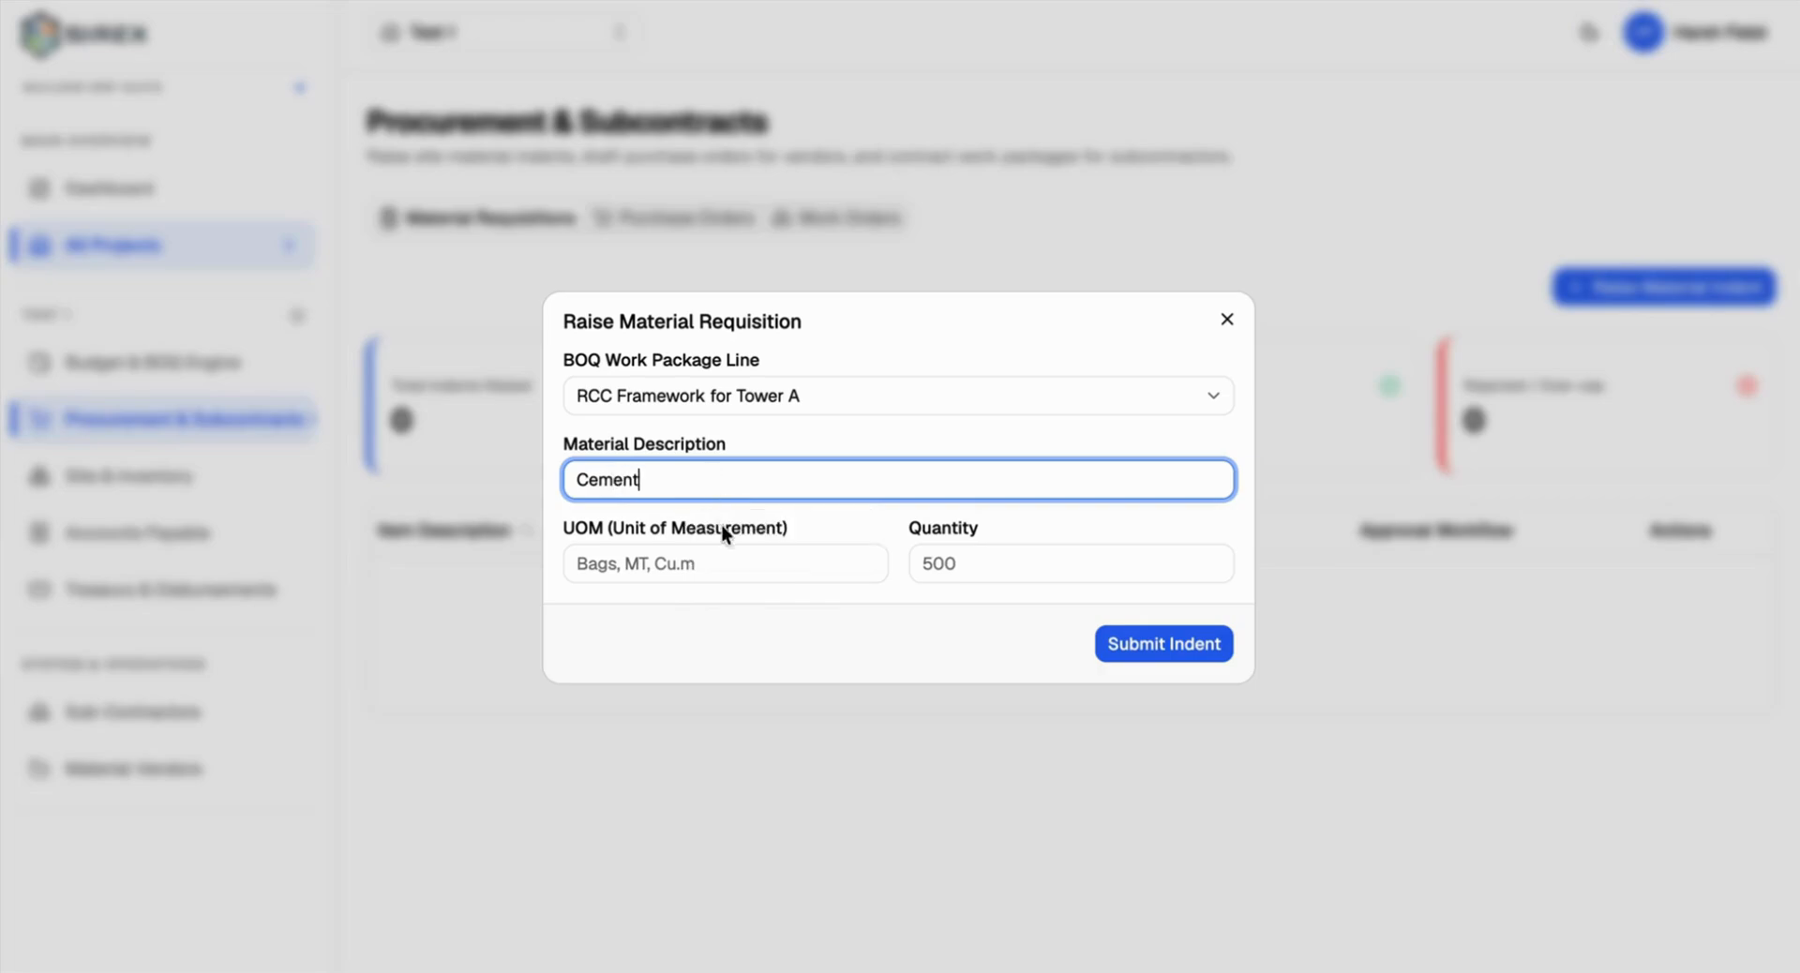
Step: Set the unit to Bags and quantity 5000, then submit the indent
left_click(717, 565)
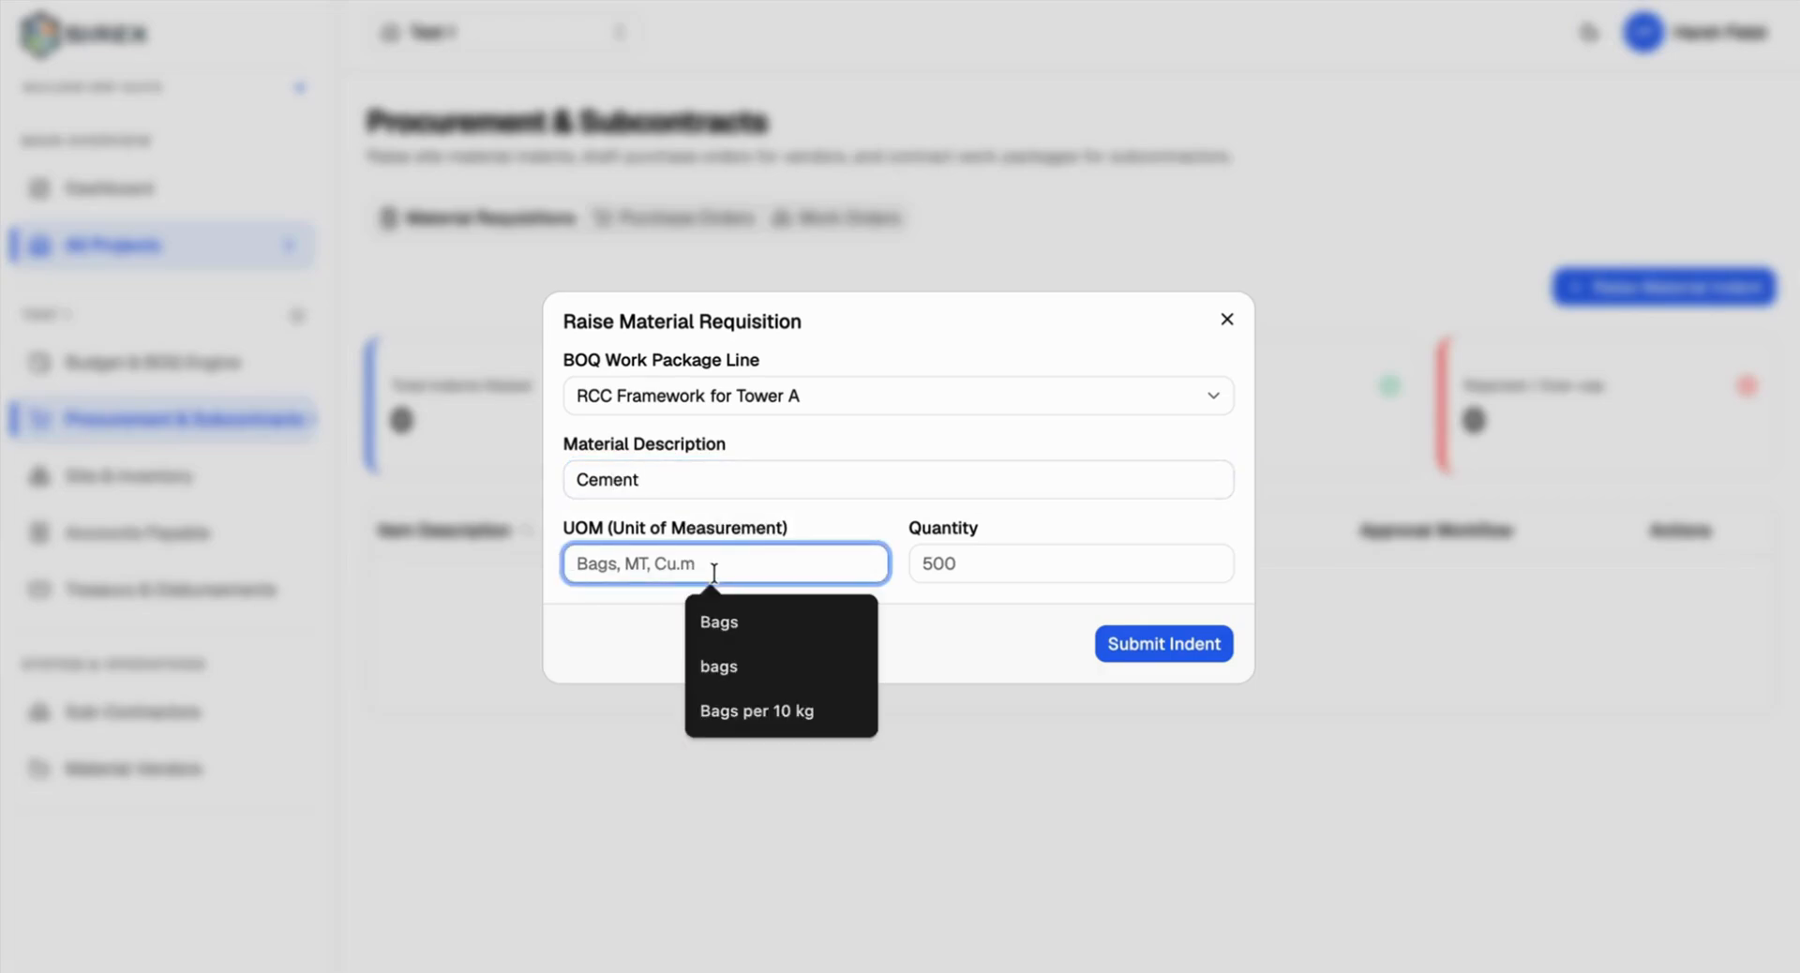
type("Bags")
left_click(1044, 548)
type("50")
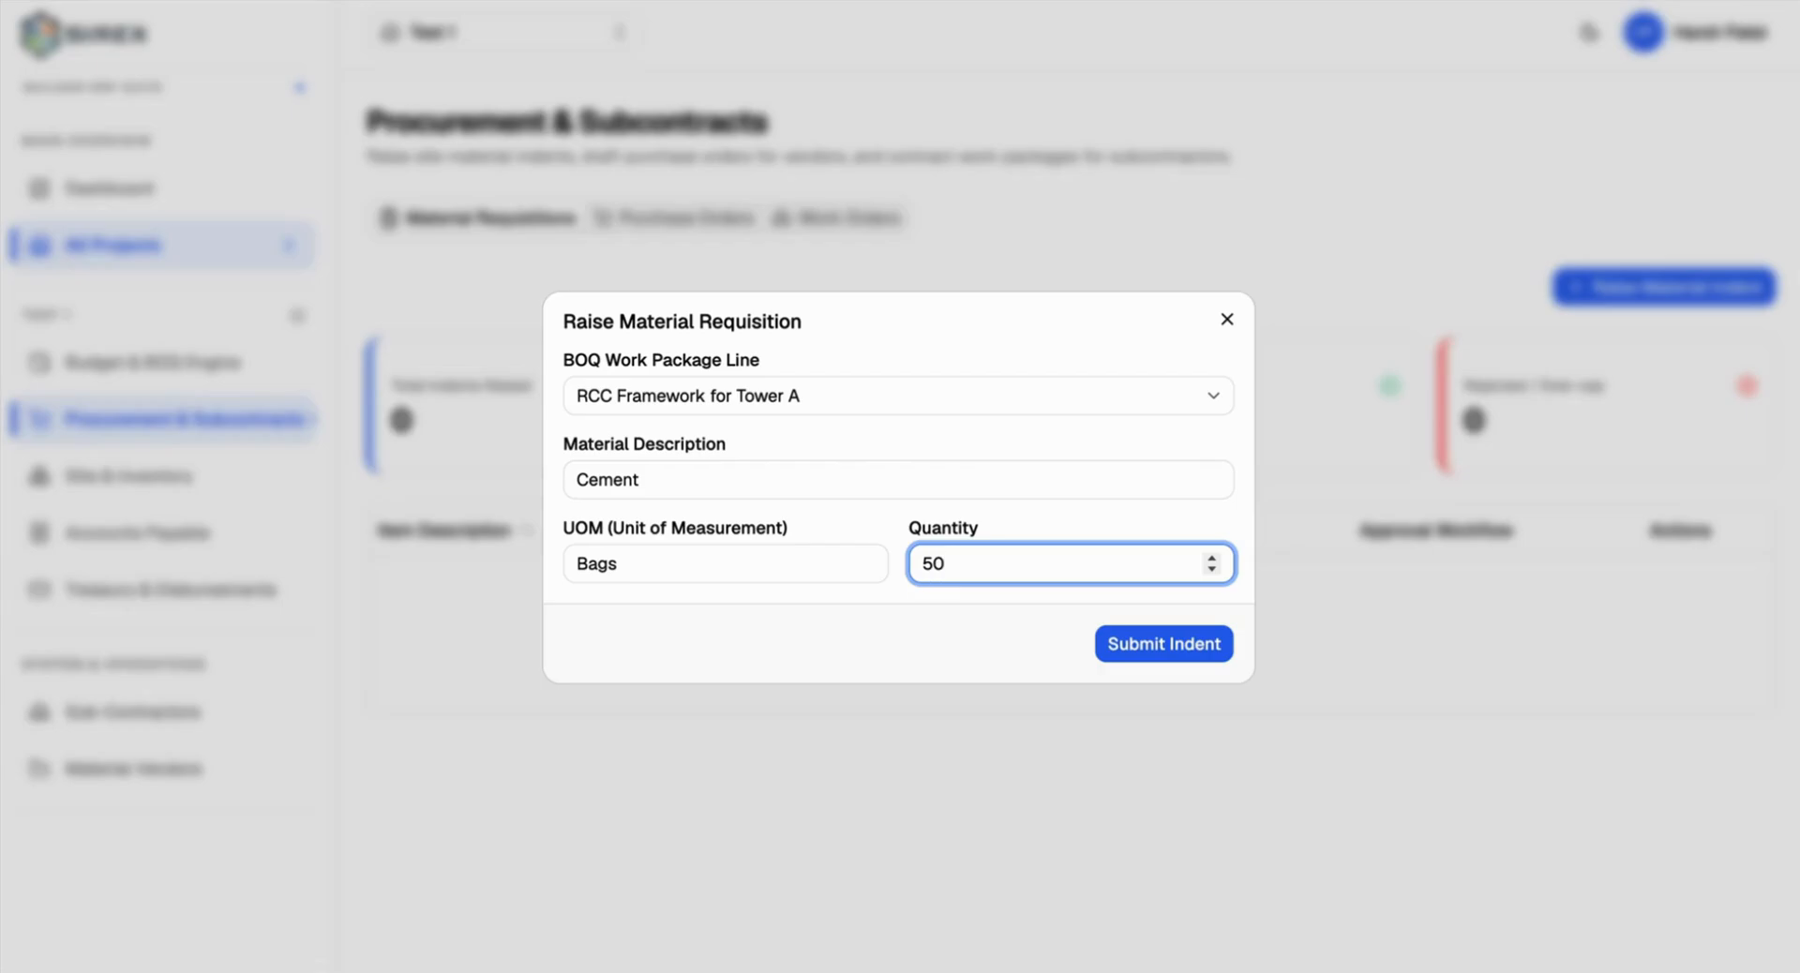
type("00")
left_click(1127, 636)
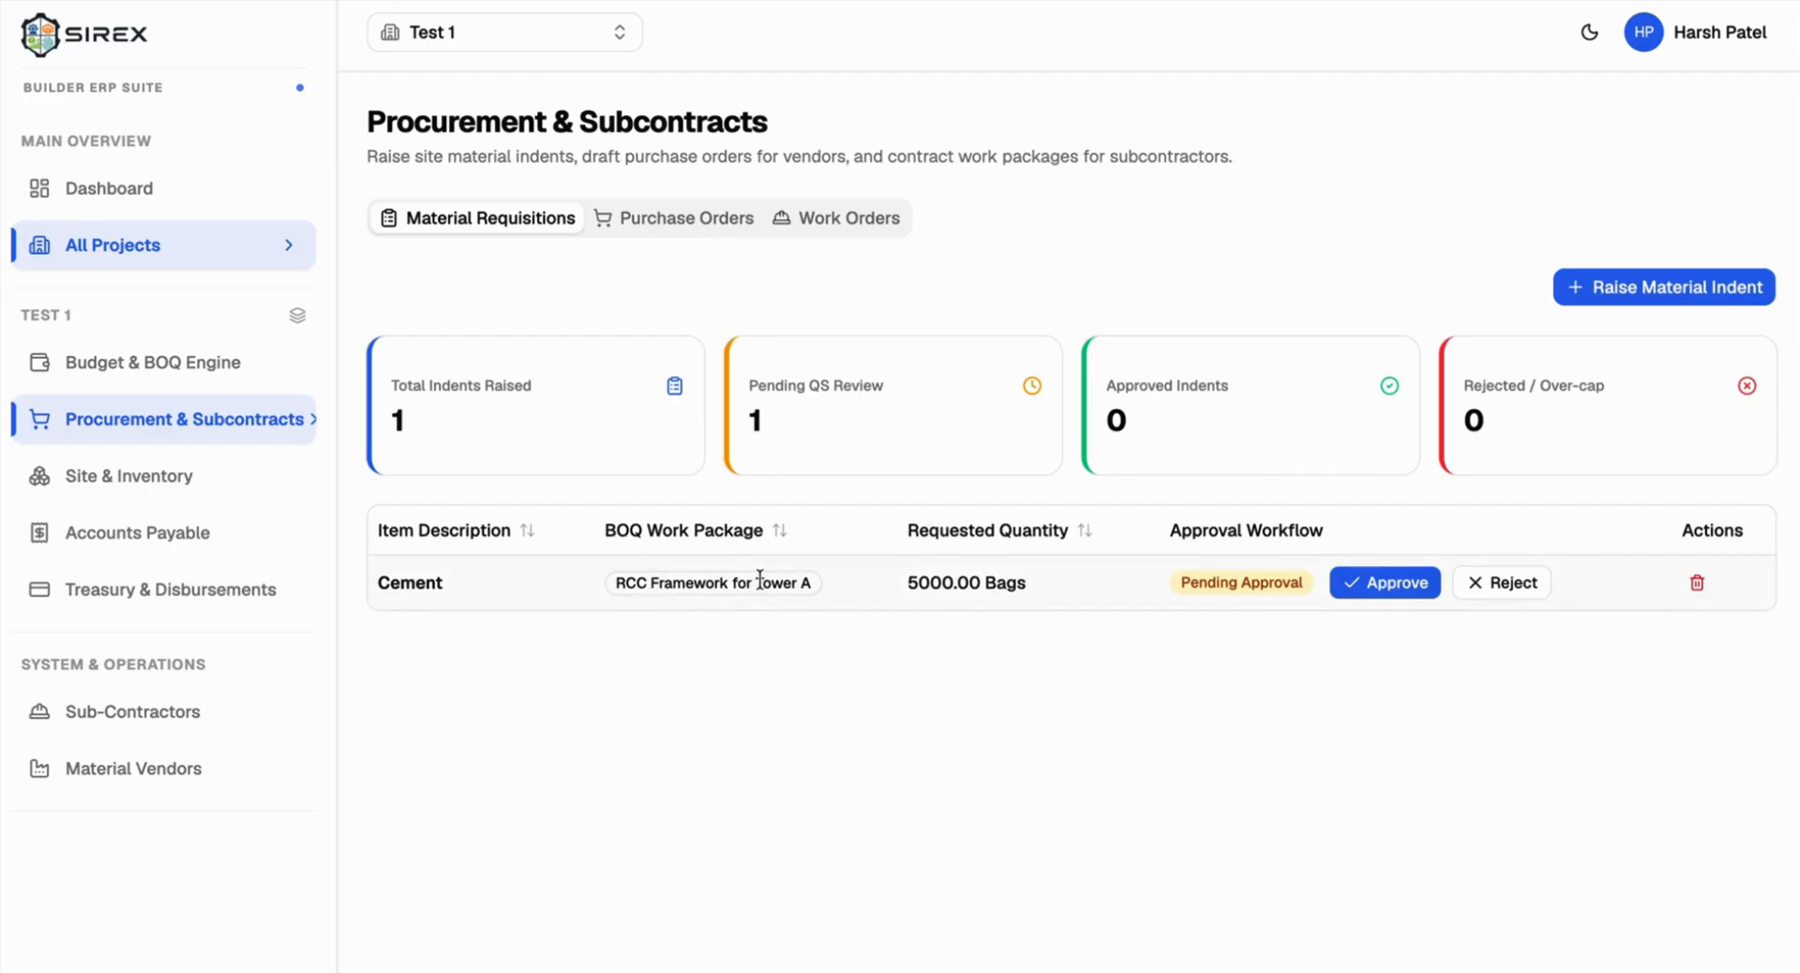
left_click(1574, 286)
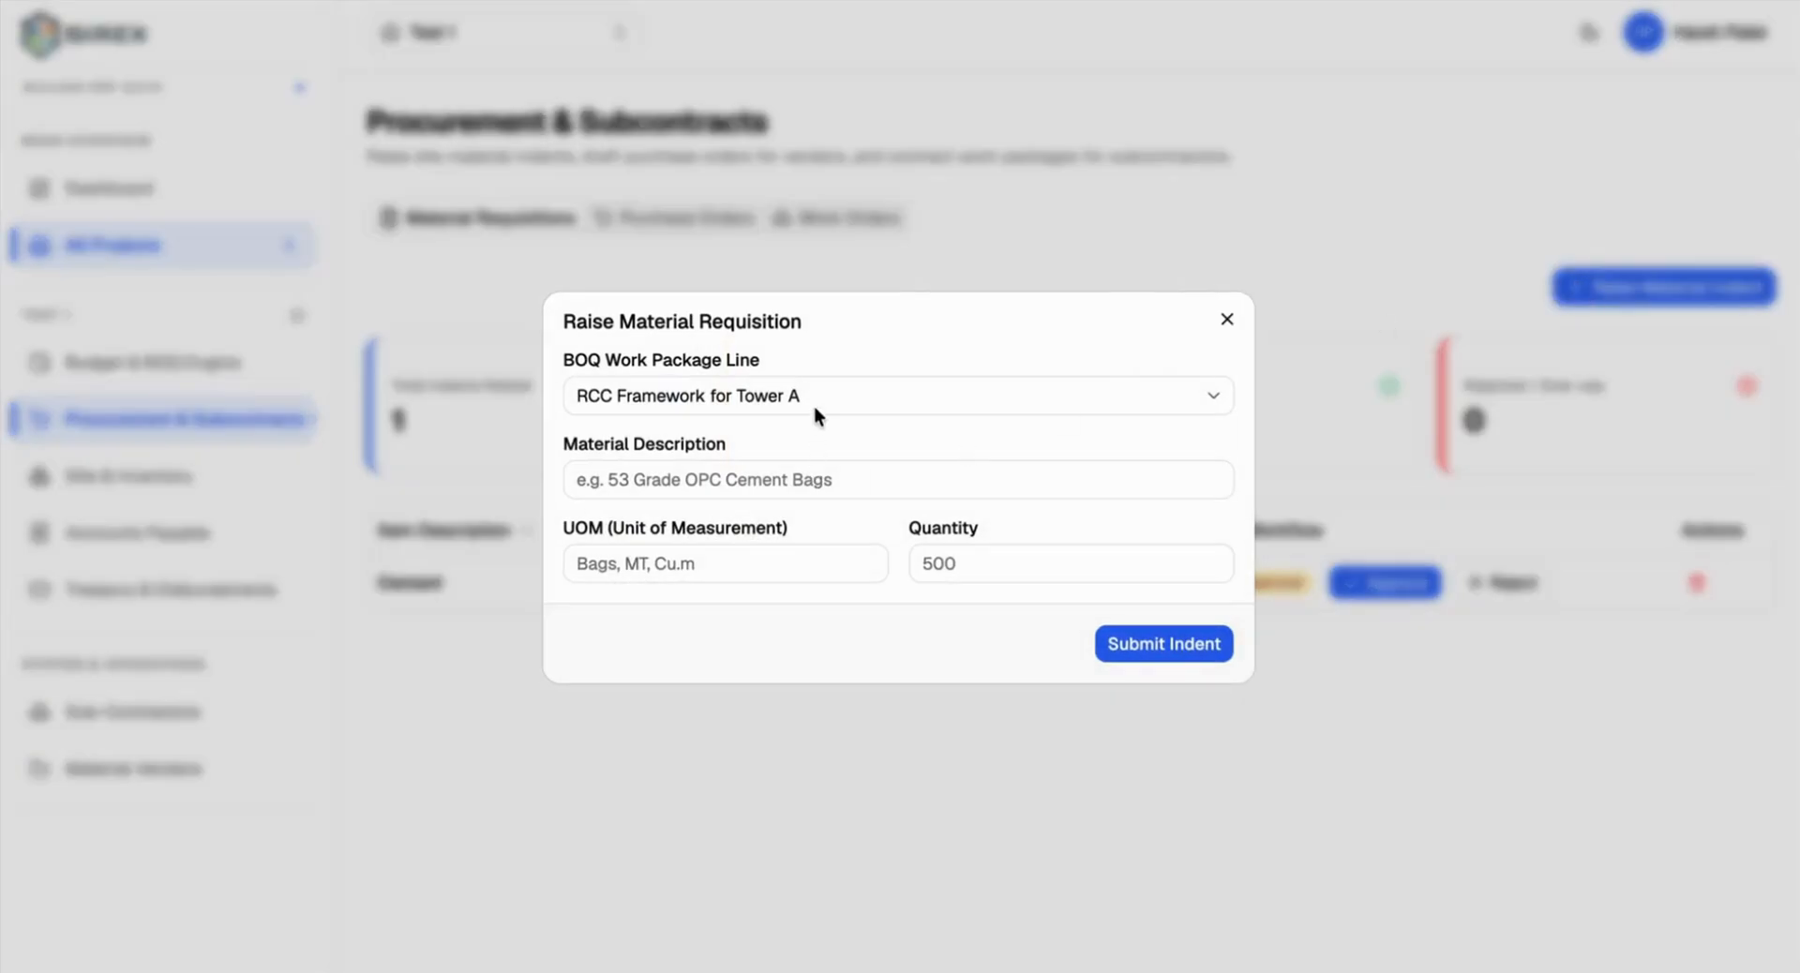
left_click(733, 479)
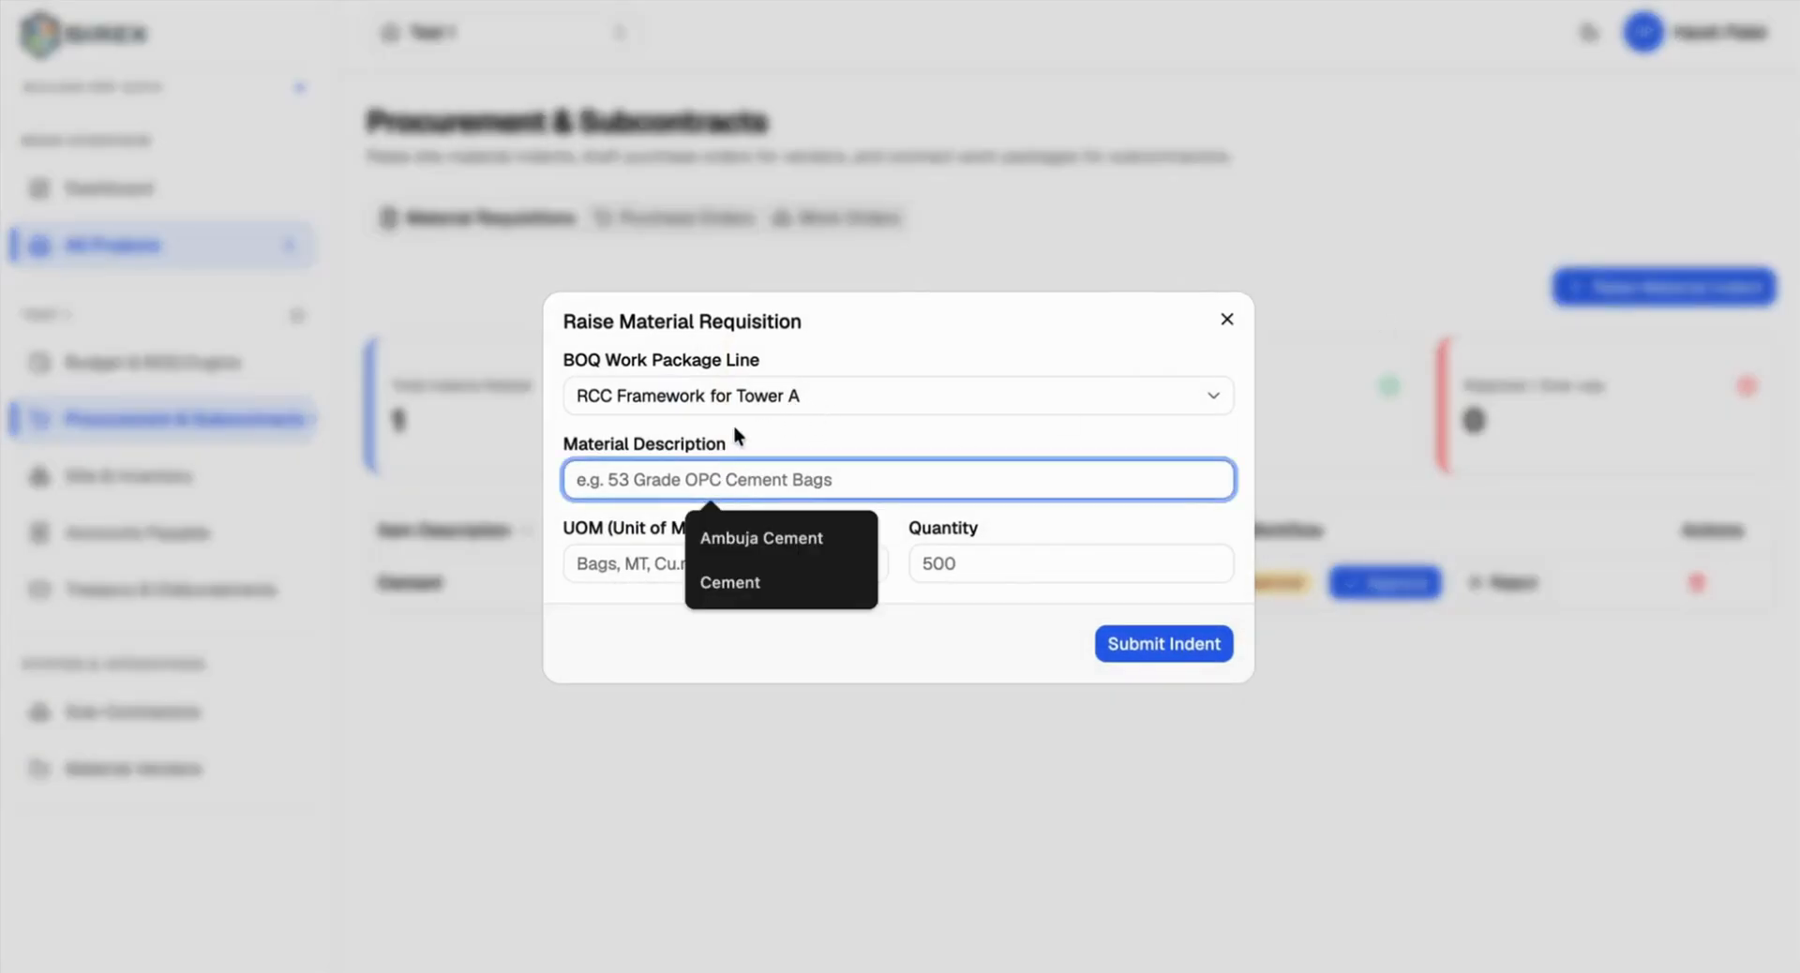
type("40000")
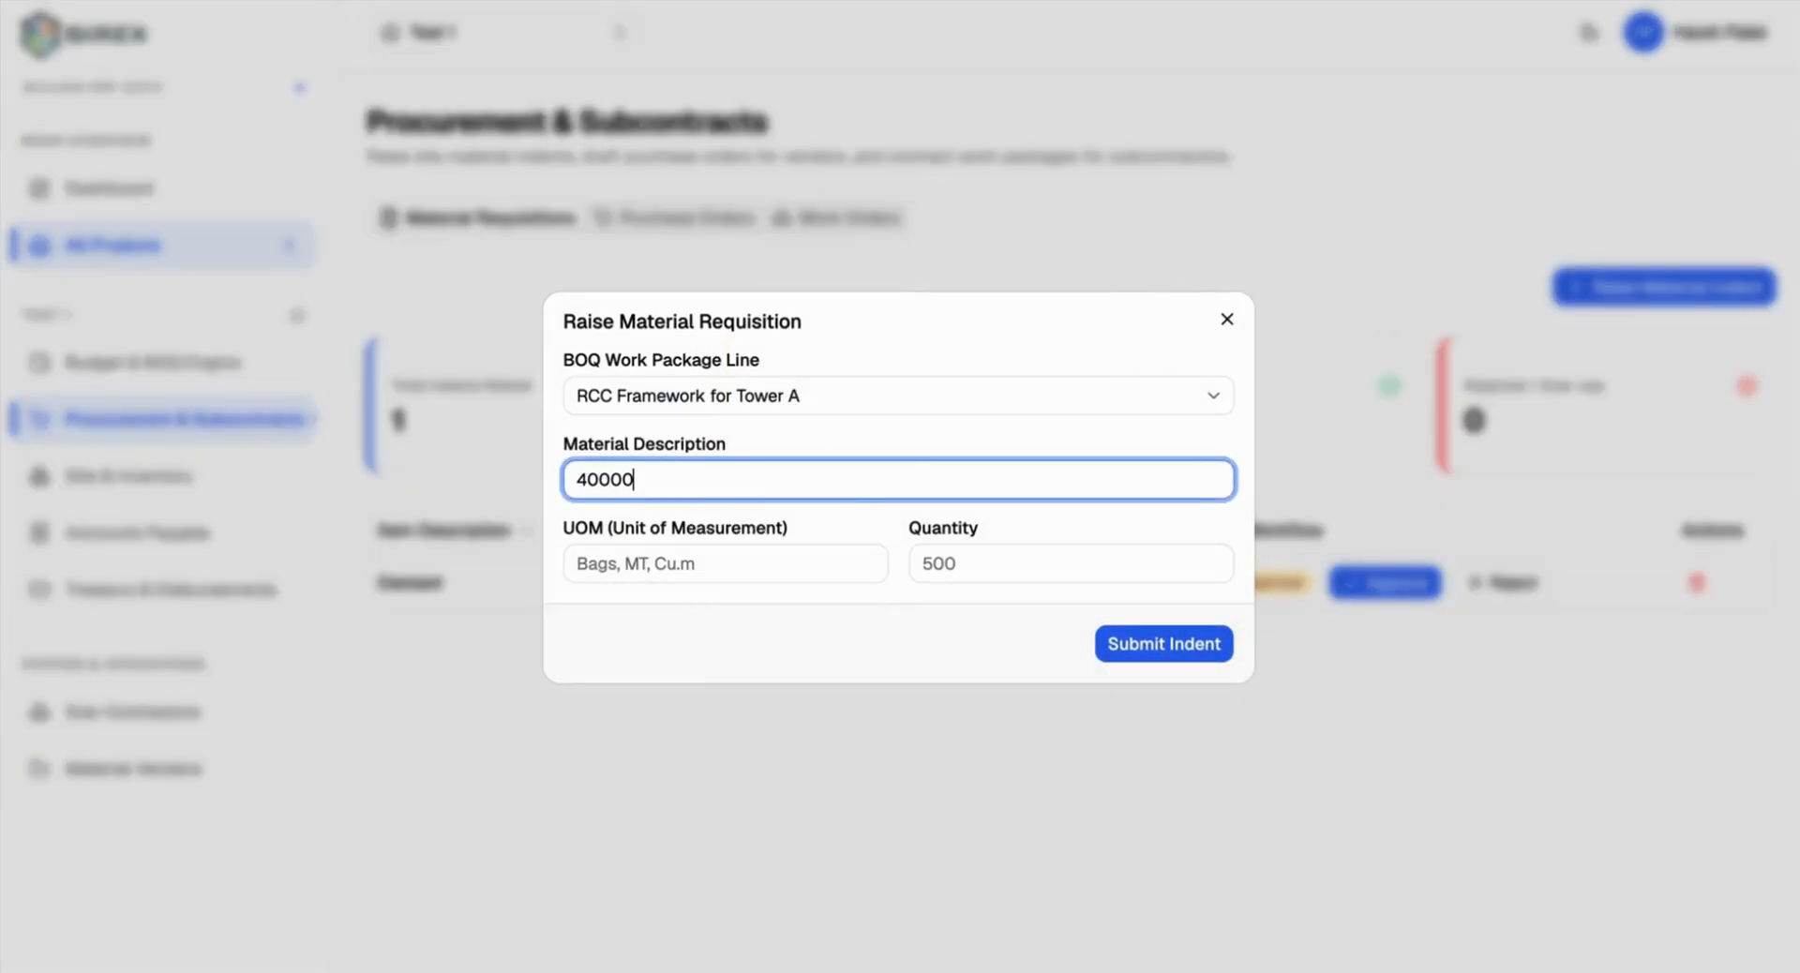
key("BackSpace")
left_click(1225, 322)
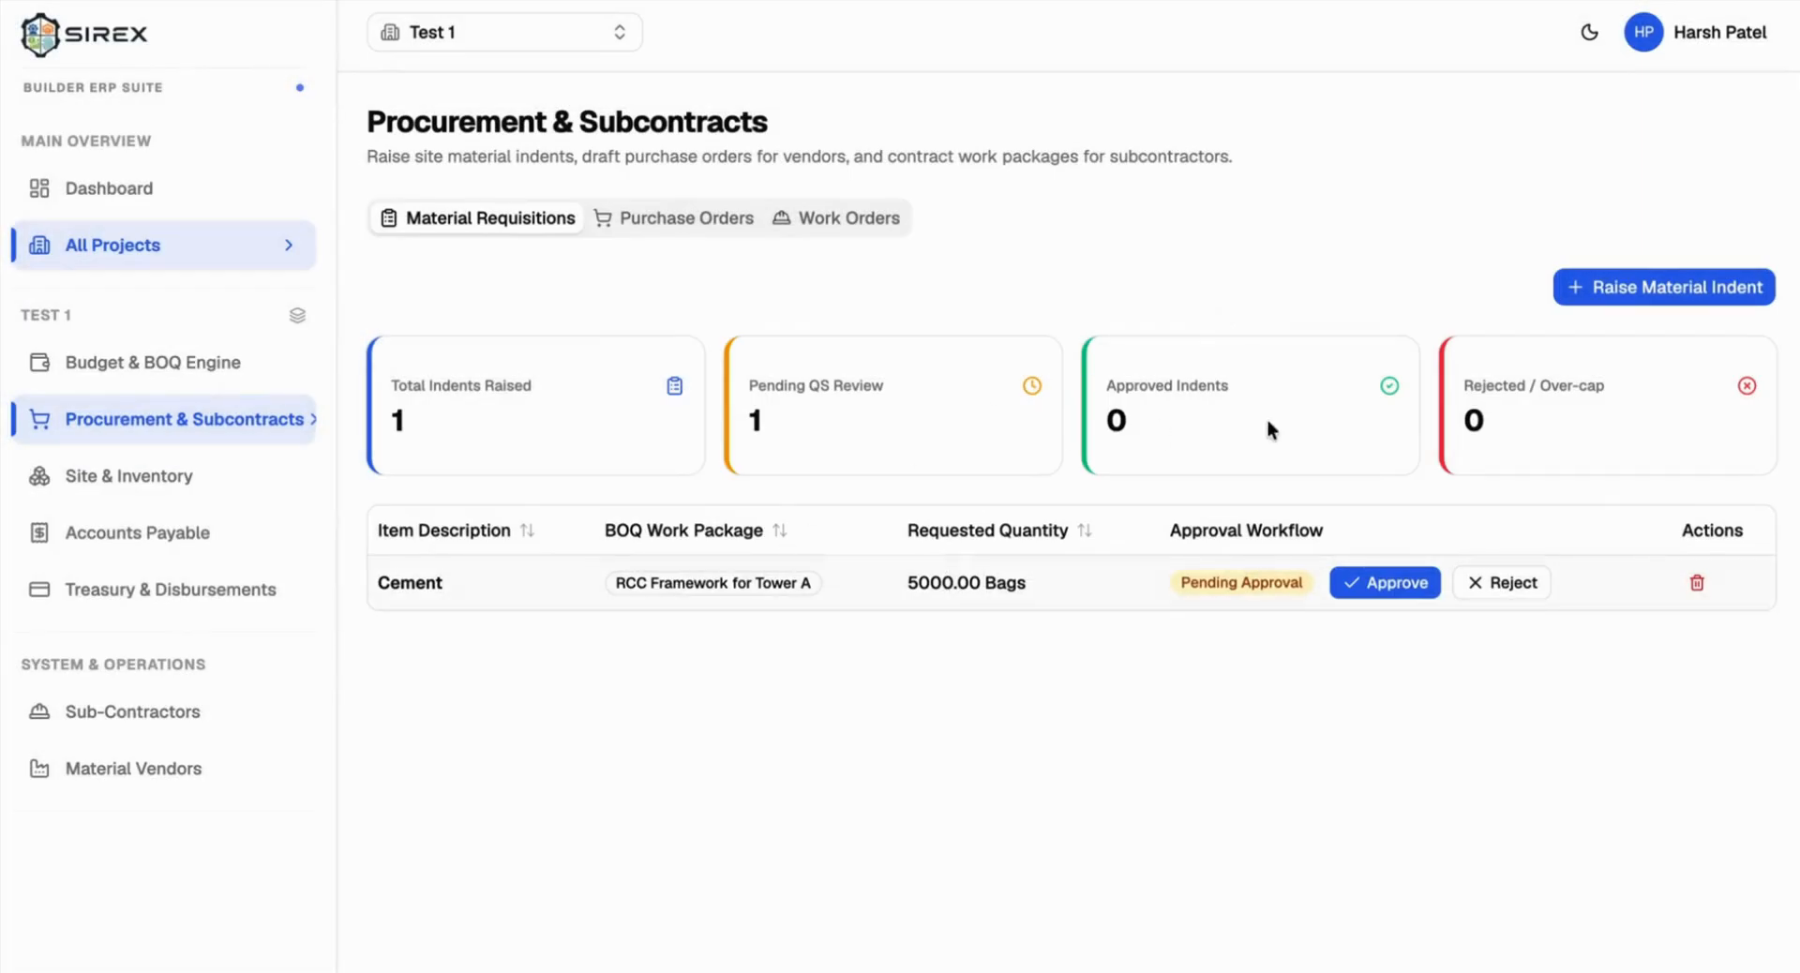
left_click(1642, 272)
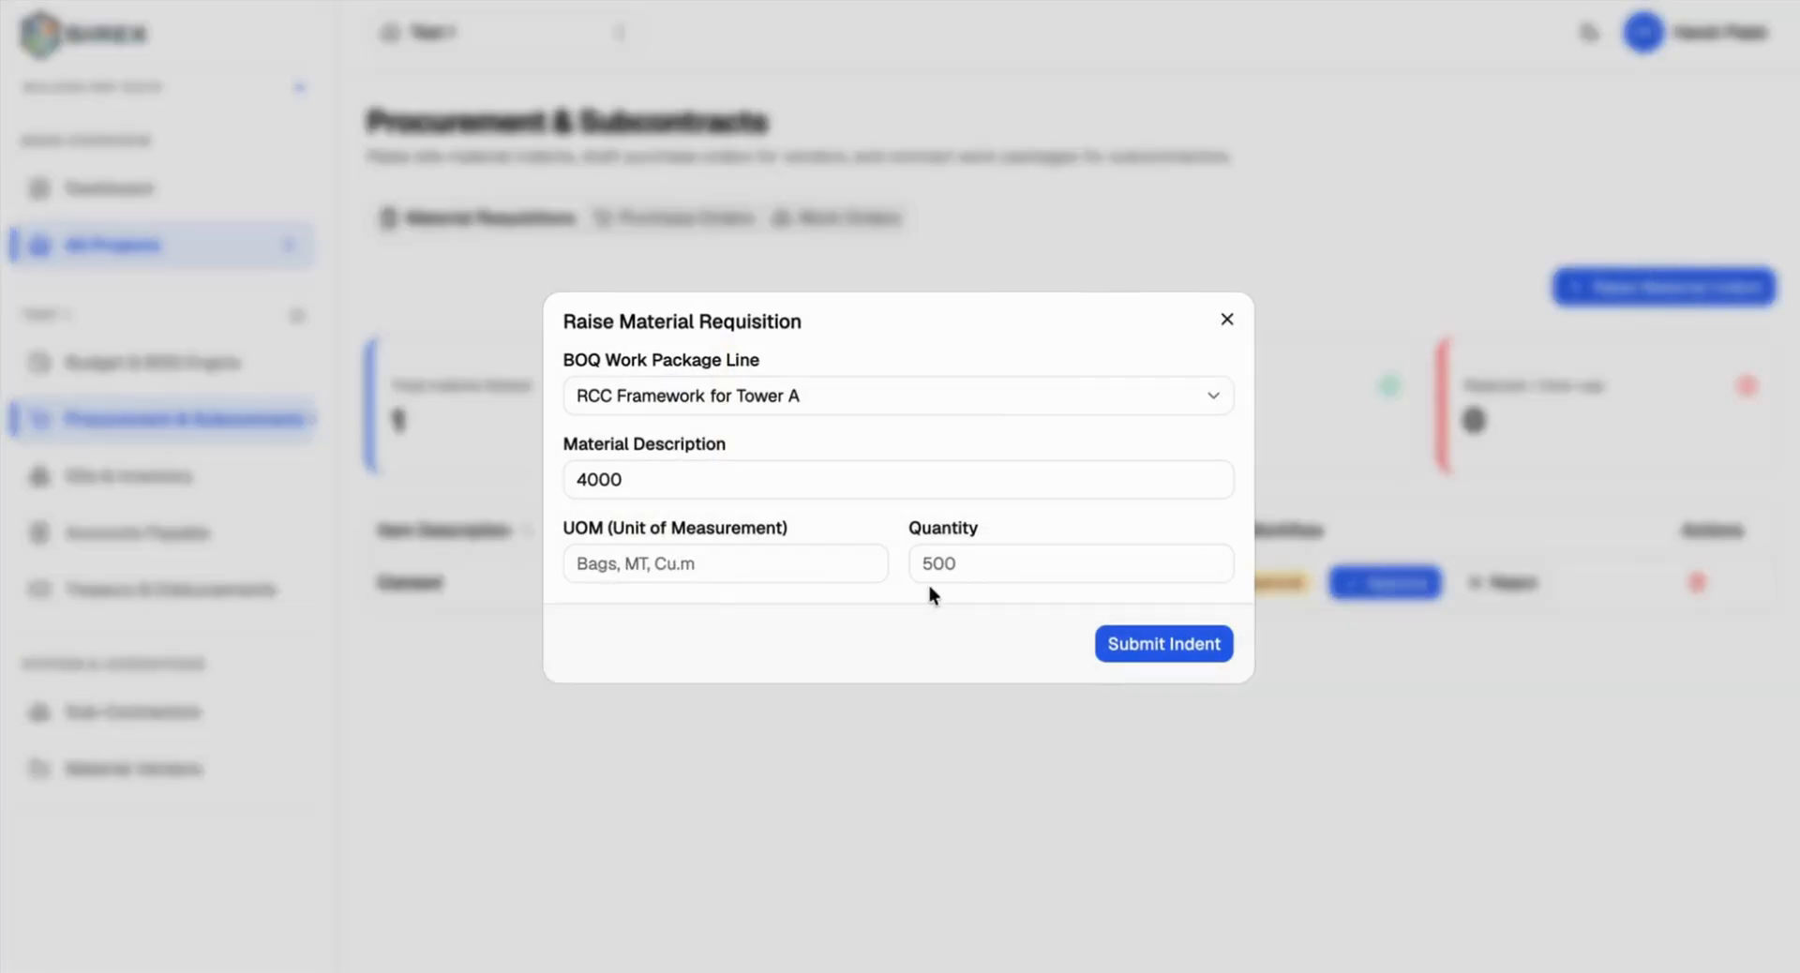
left_click(706, 485)
key("ctrl+a")
type("Am")
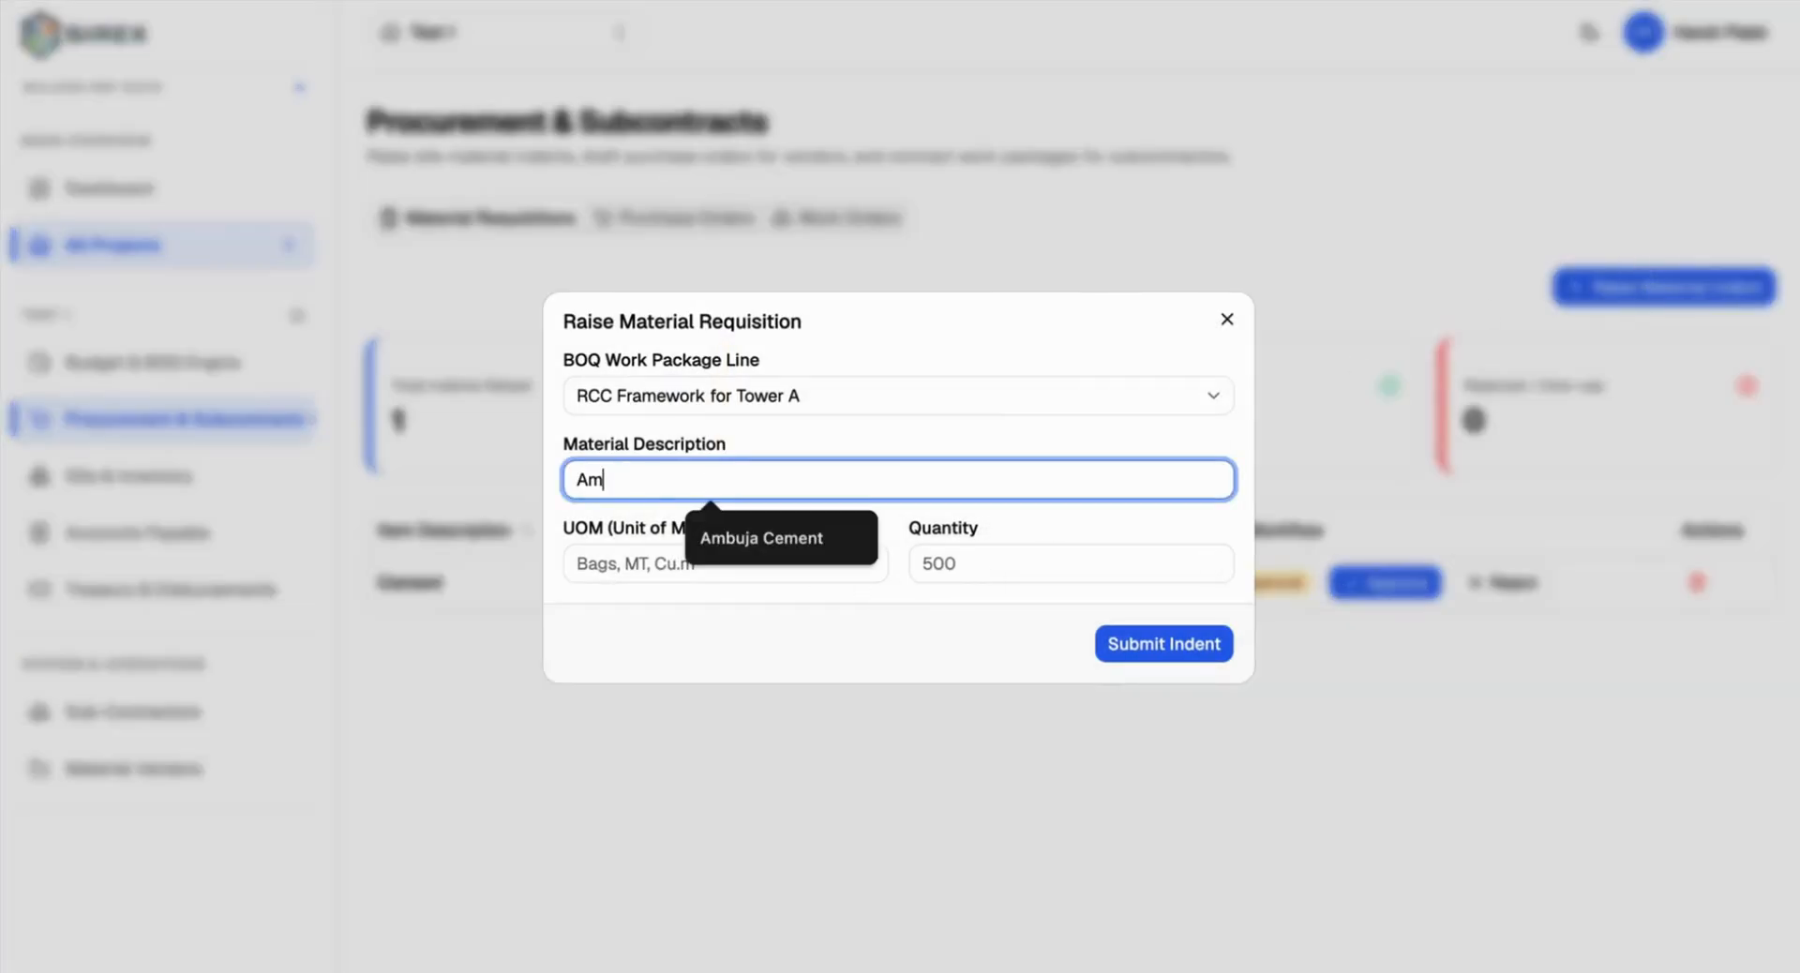
left_click(748, 538)
left_click(657, 560)
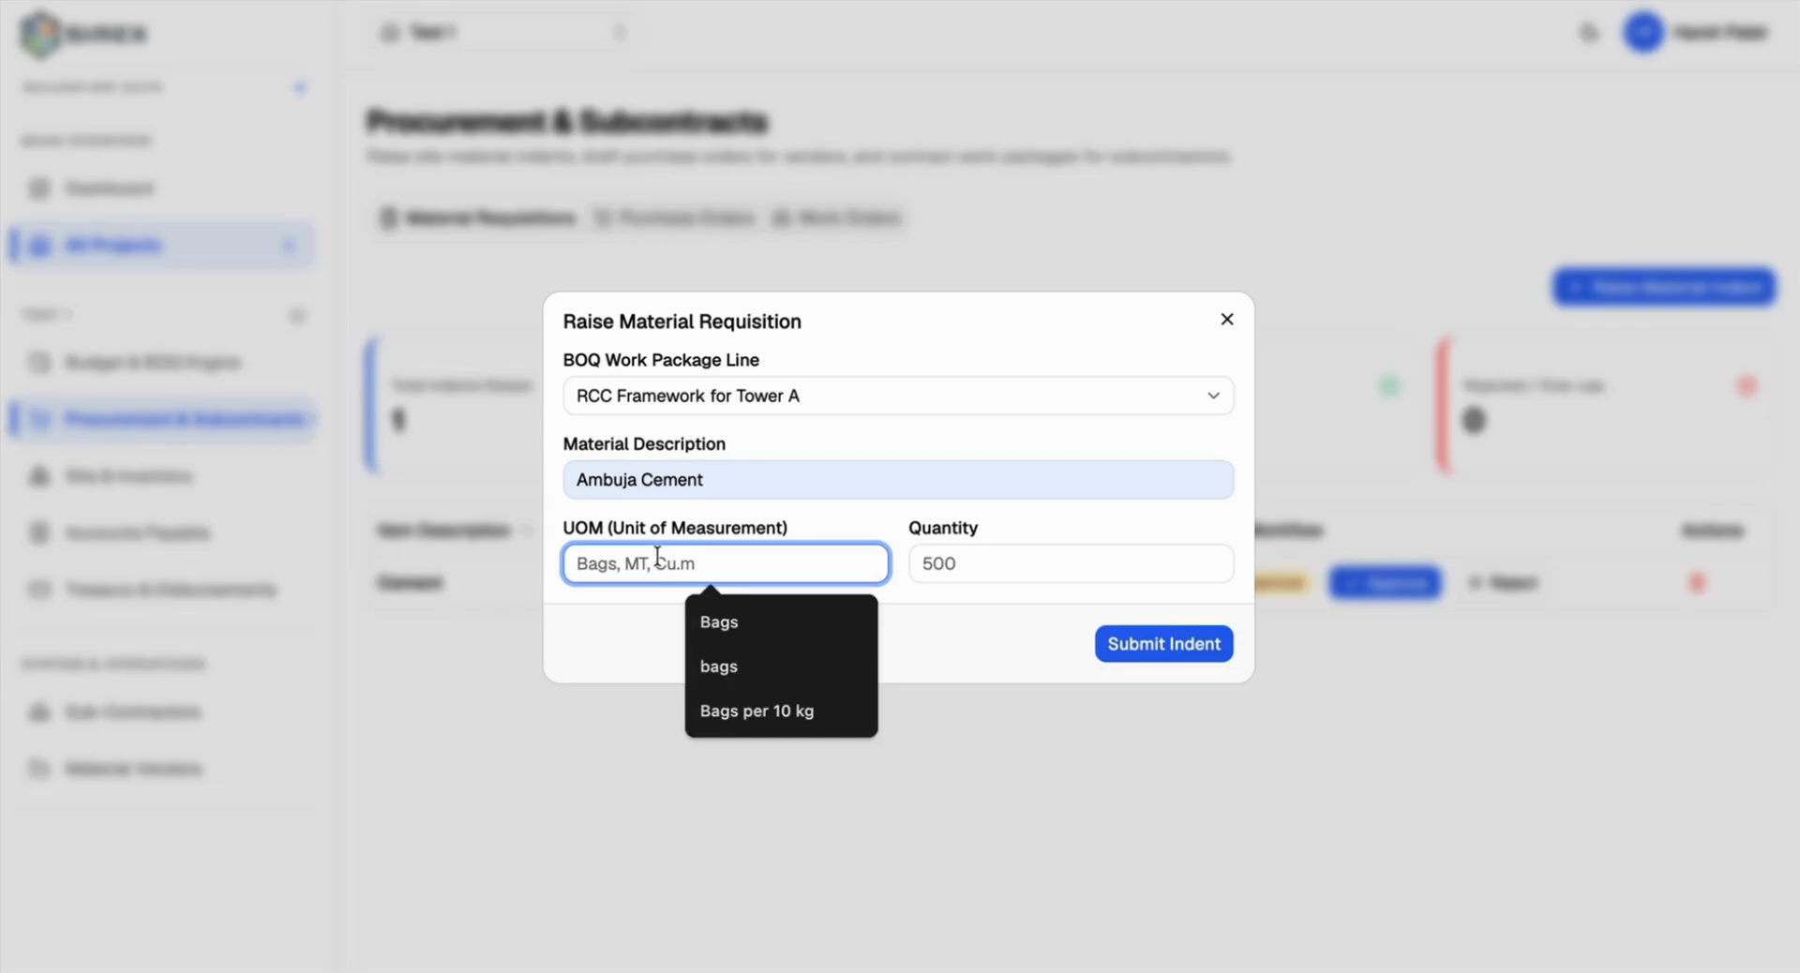
left_click(714, 620)
left_click(990, 558)
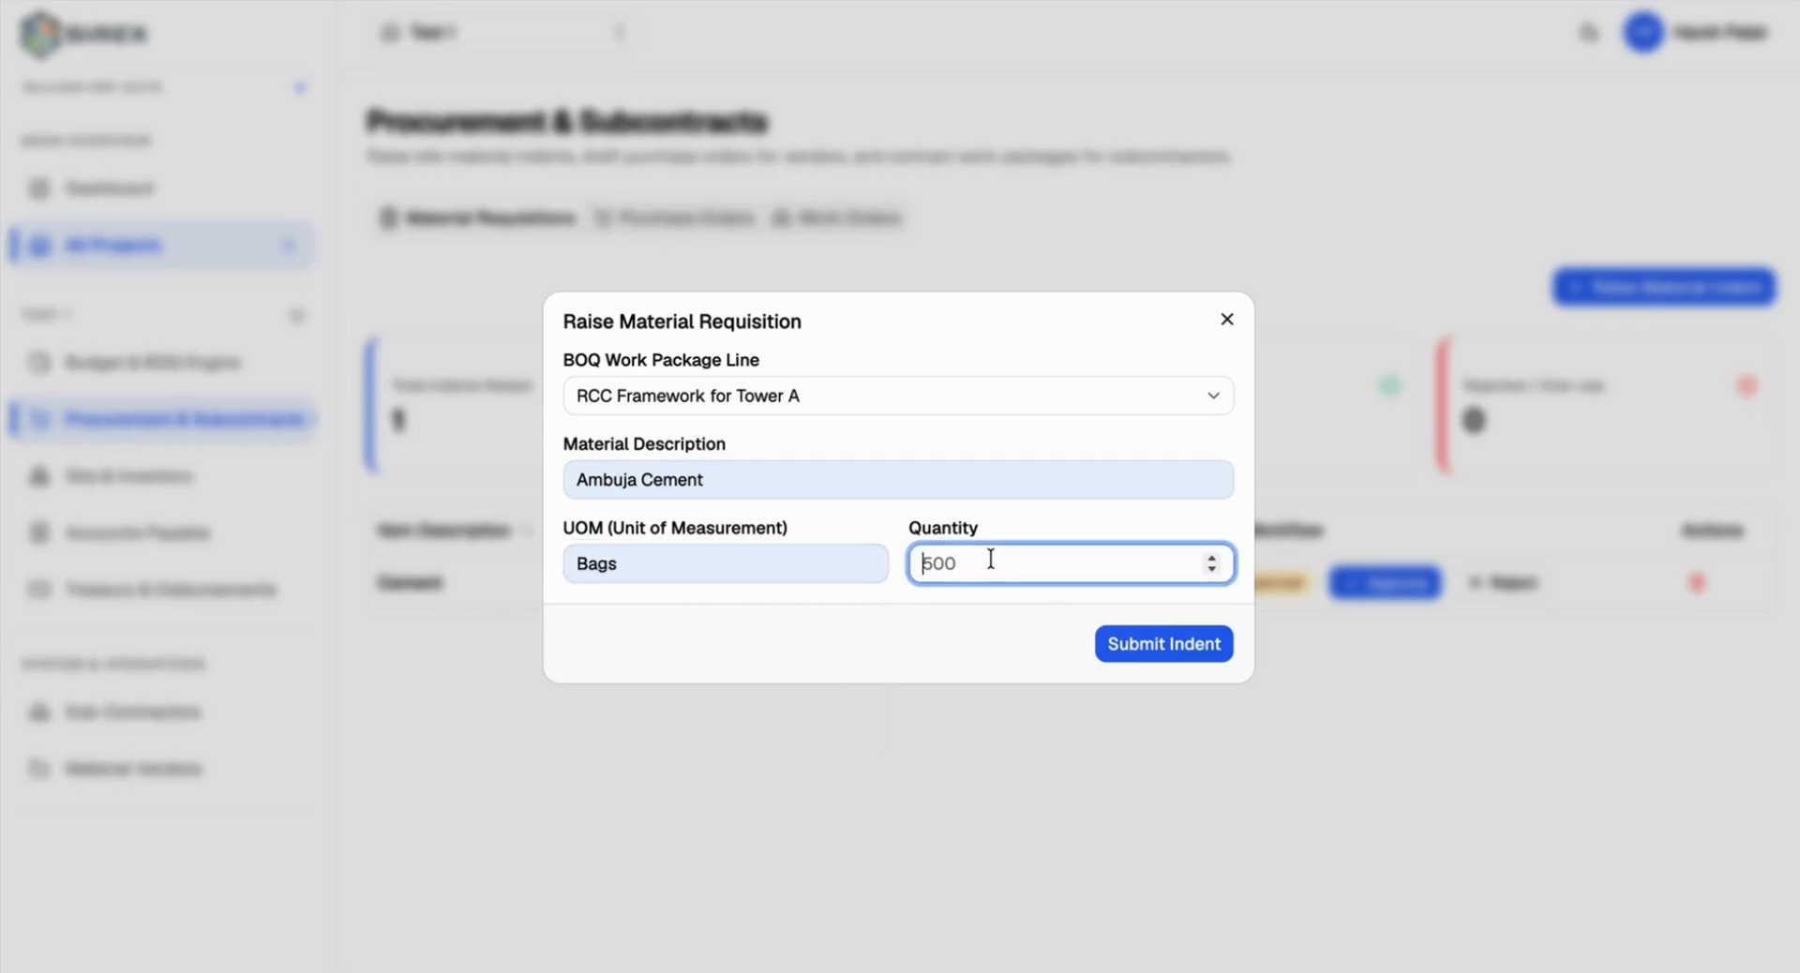
left_click(1218, 315)
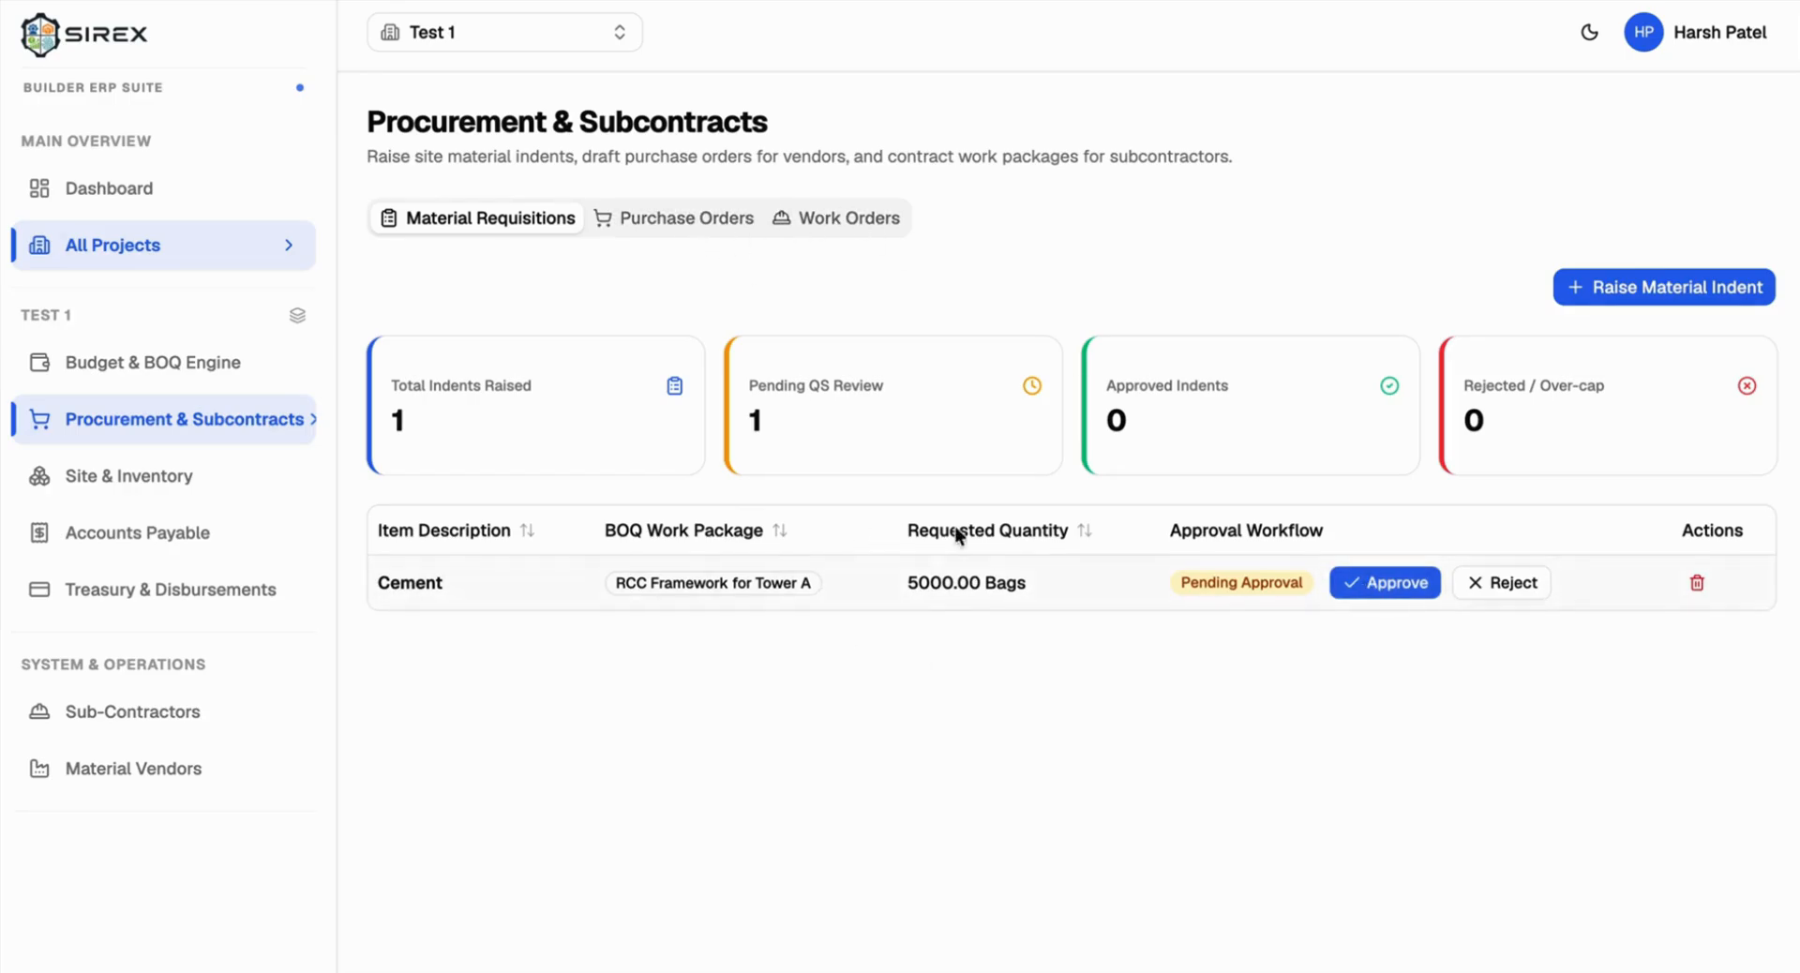
Step: Approve the 5000-bag Cement indent and switch to the Purchase Orders list
left_click(1366, 575)
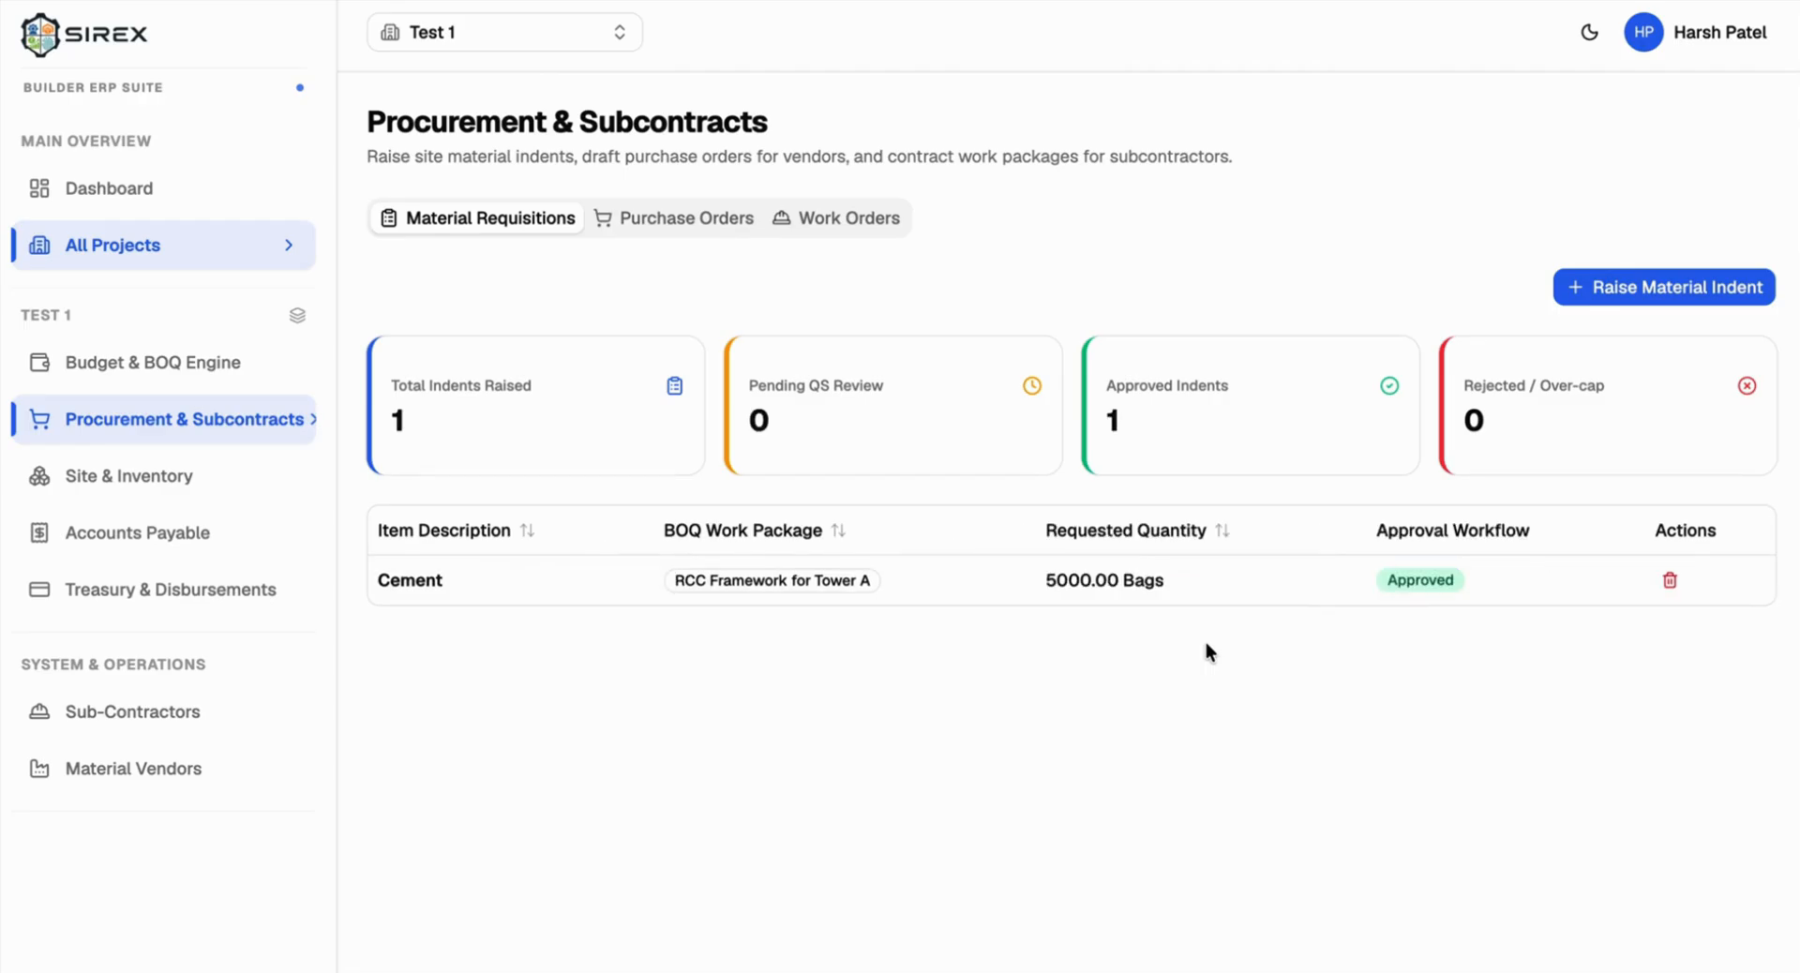
double_click(400, 582)
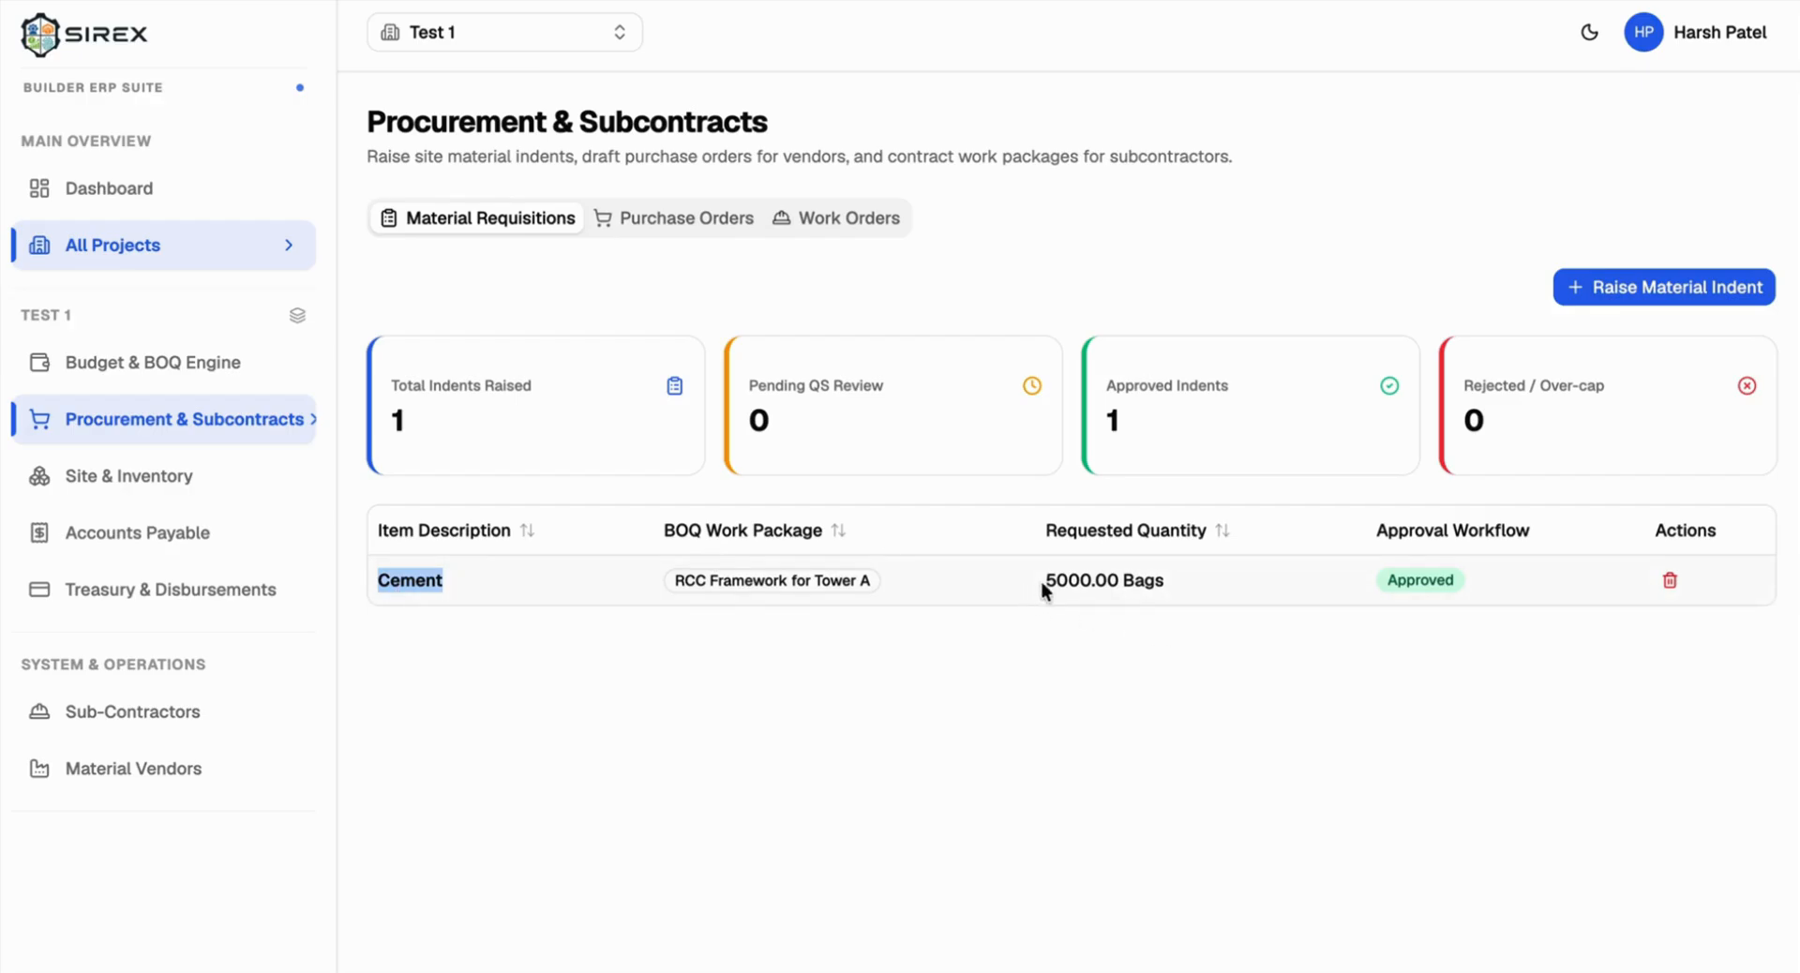
left_click_drag(1042, 581, 1161, 582)
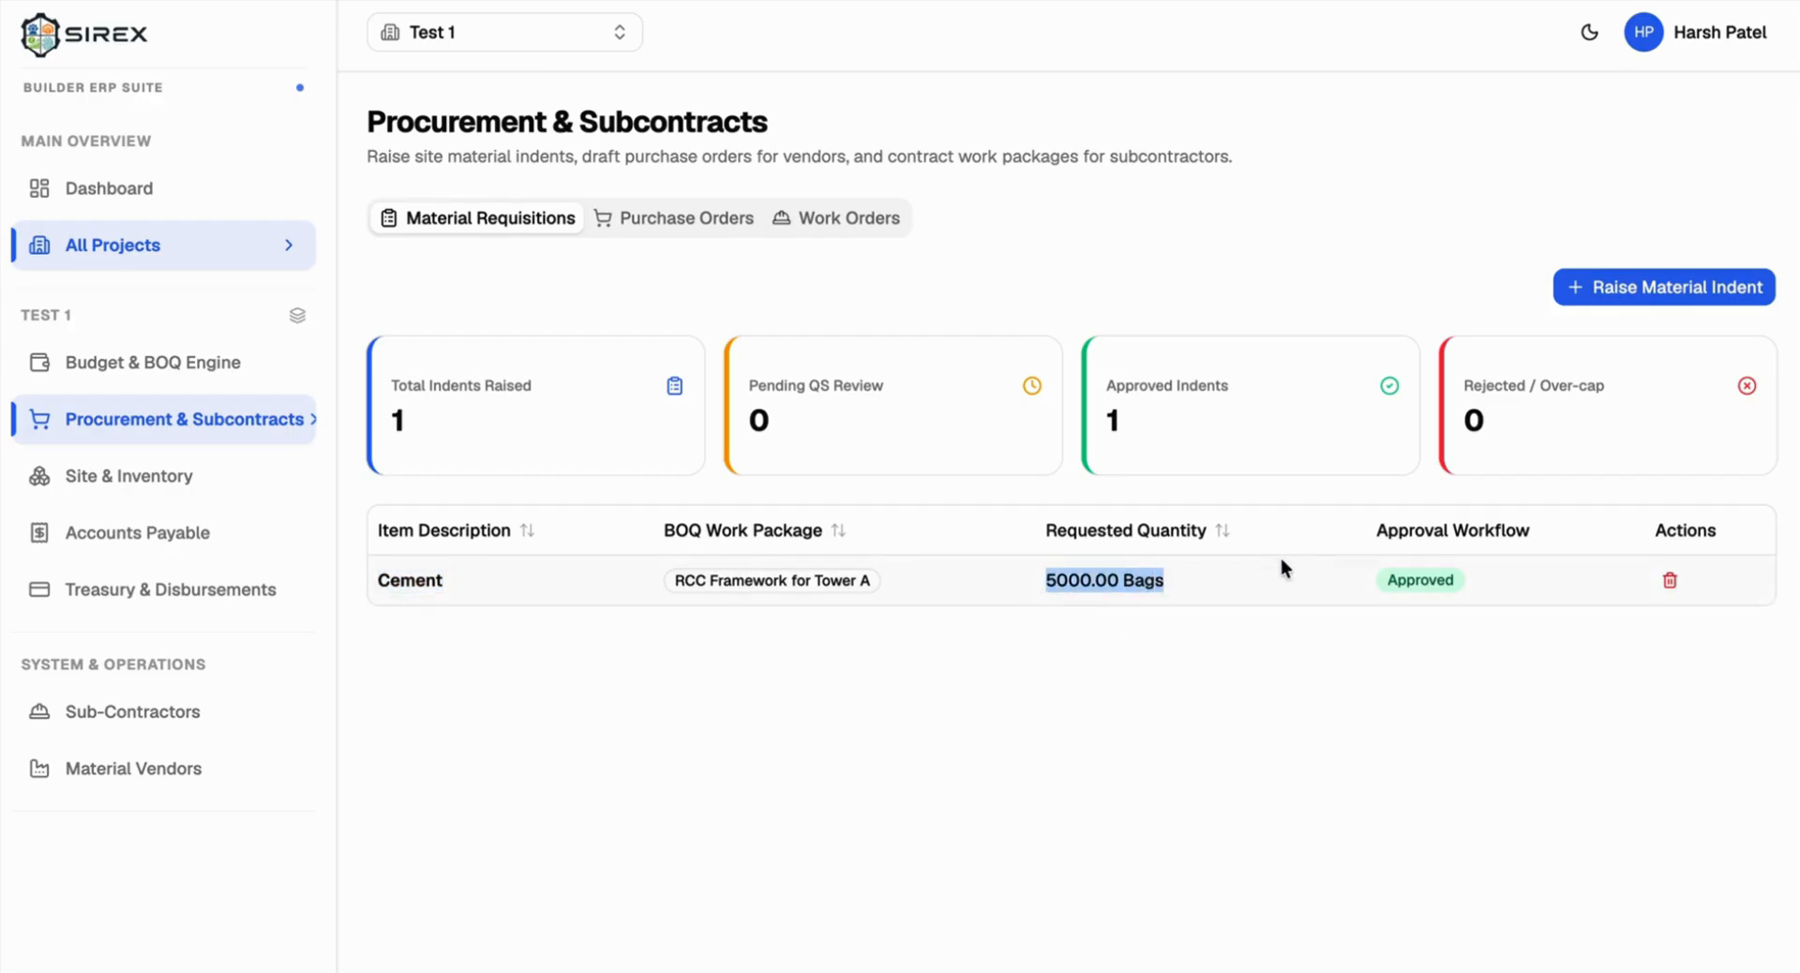
left_click(660, 240)
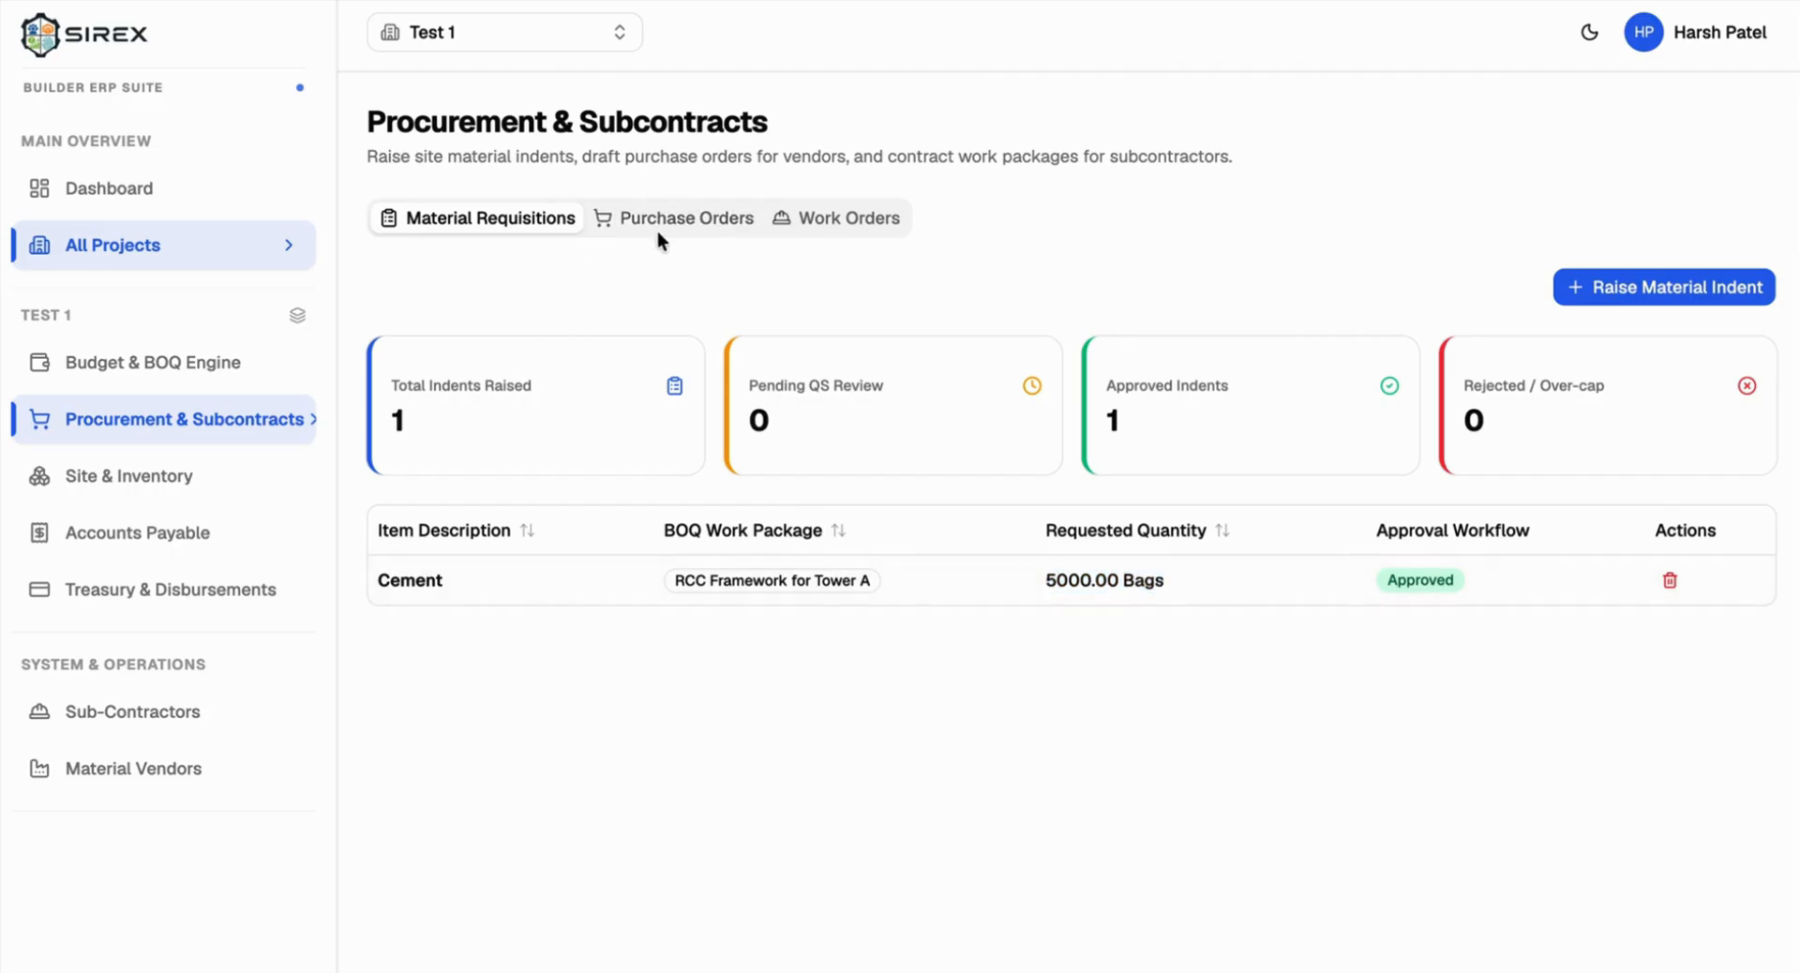
left_click(661, 223)
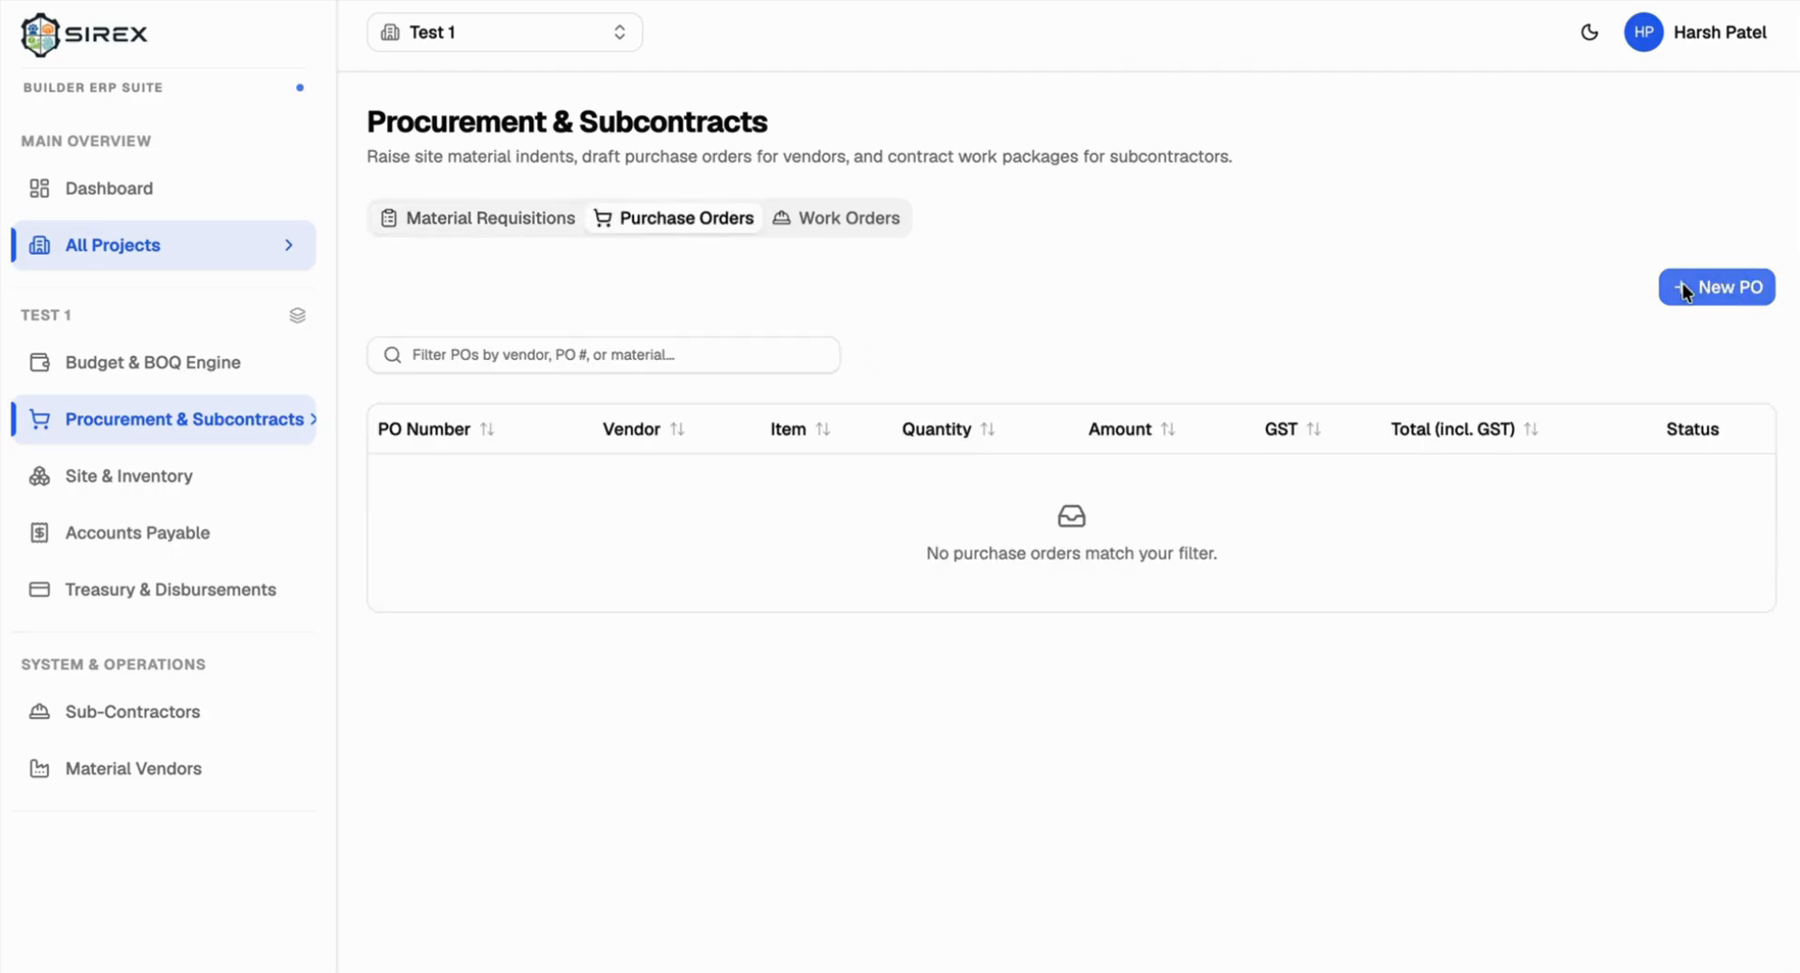
Step: Start a PO-1 draft prefilled from the Cement indent, then discard it without saving
left_click(1681, 285)
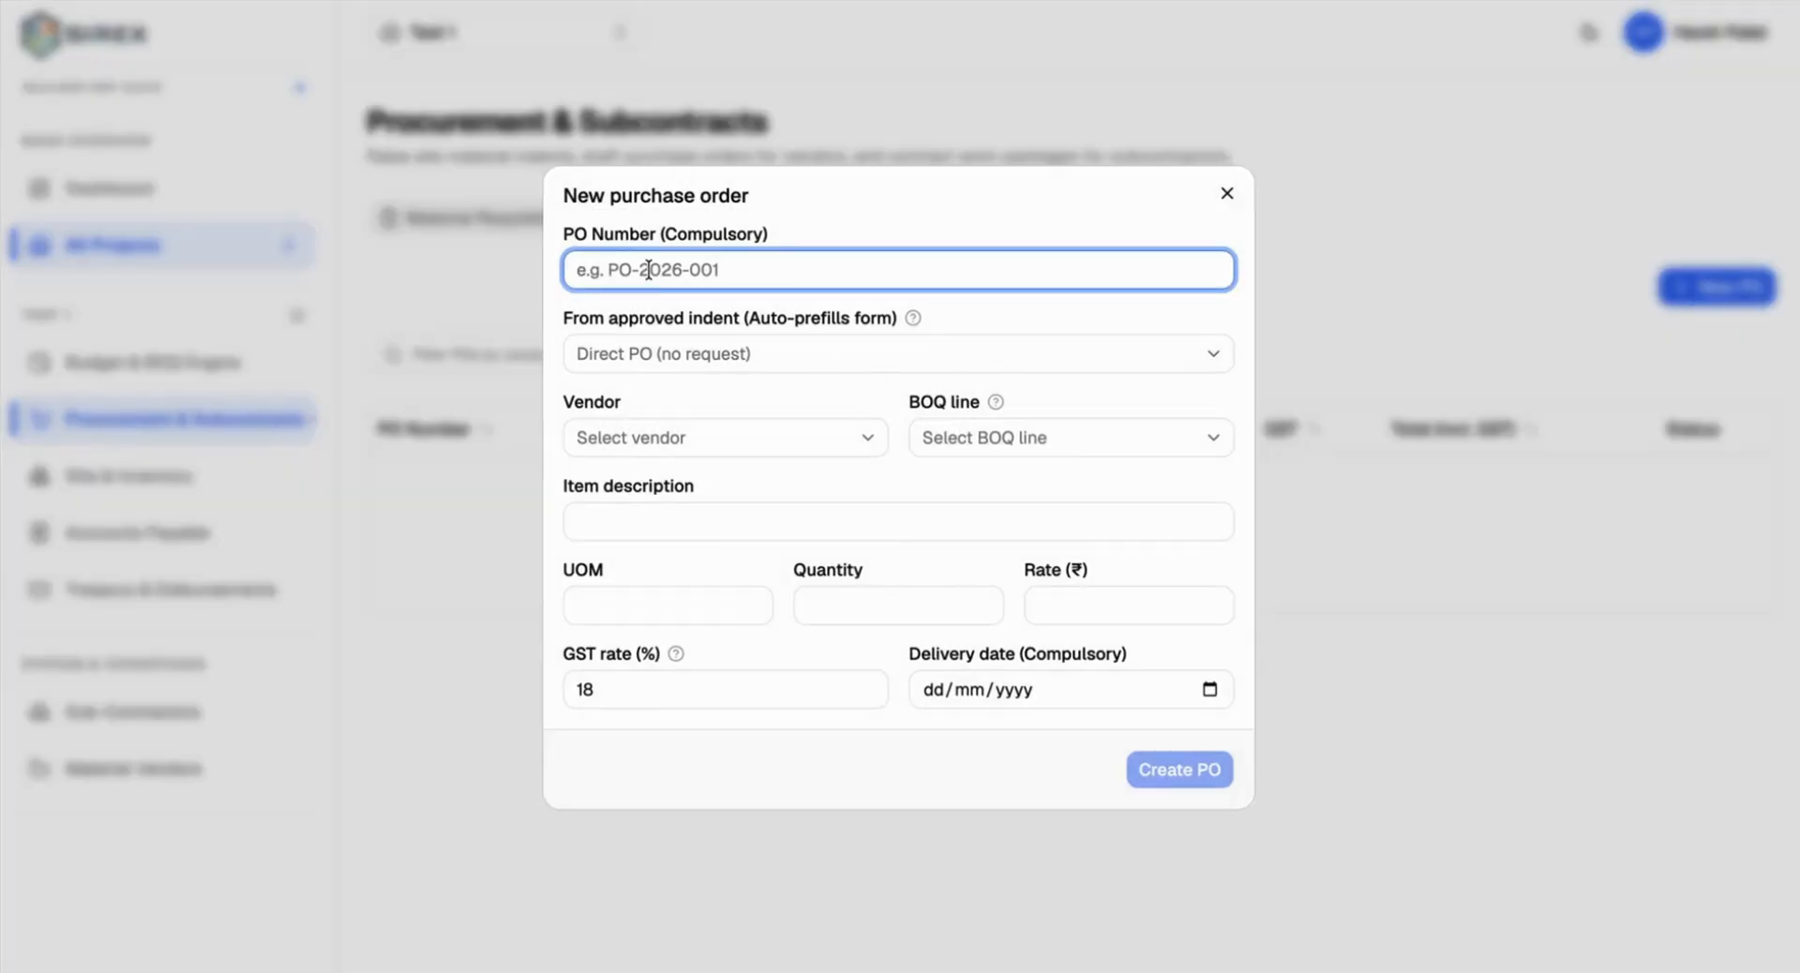
type("PO-₹")
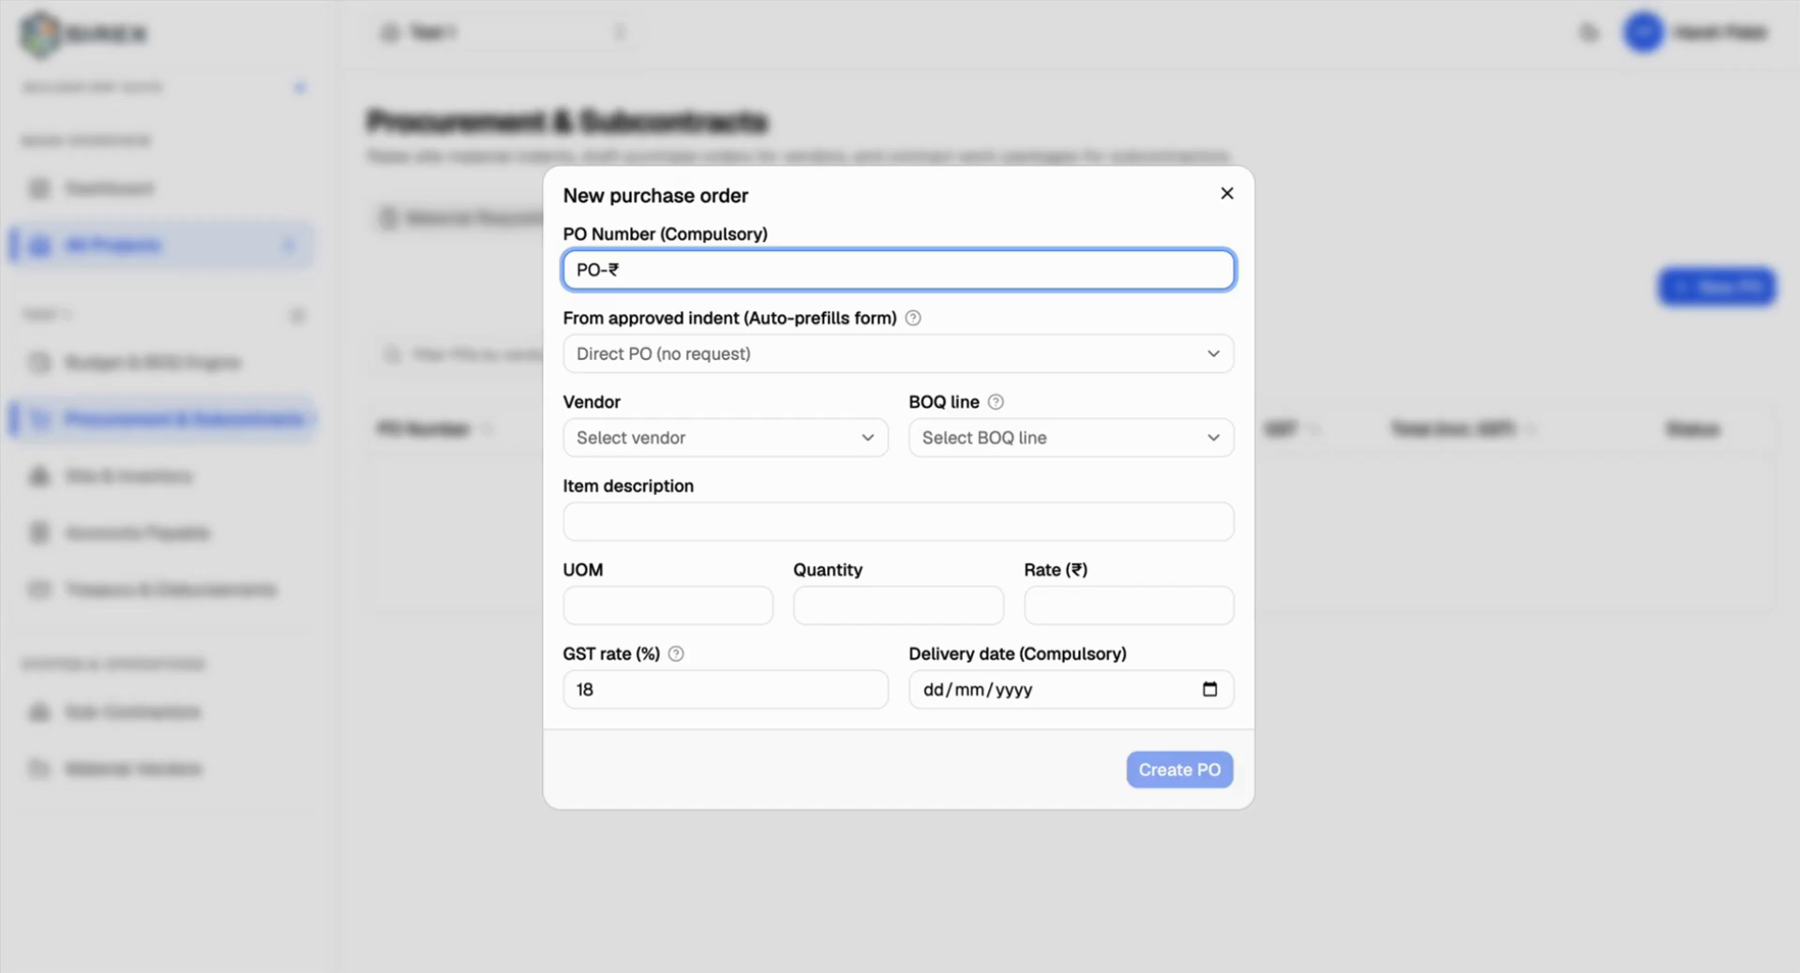
key("BackSpace")
type("1")
left_click(635, 351)
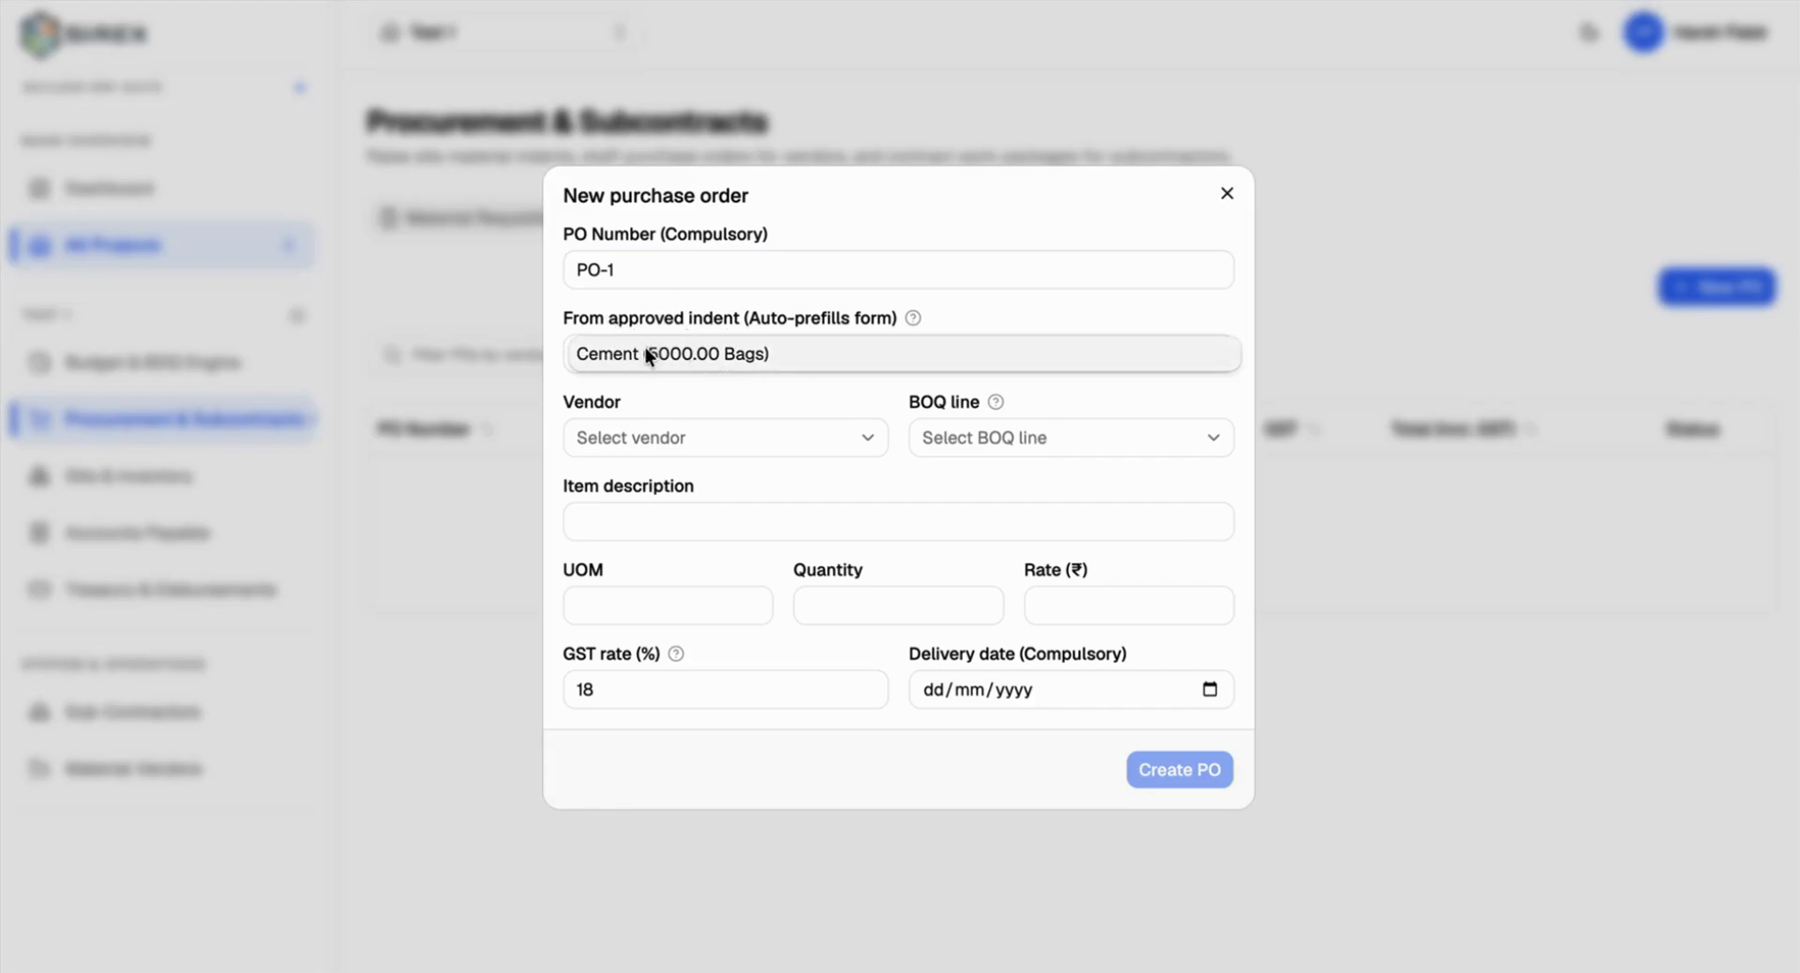
left_click(688, 356)
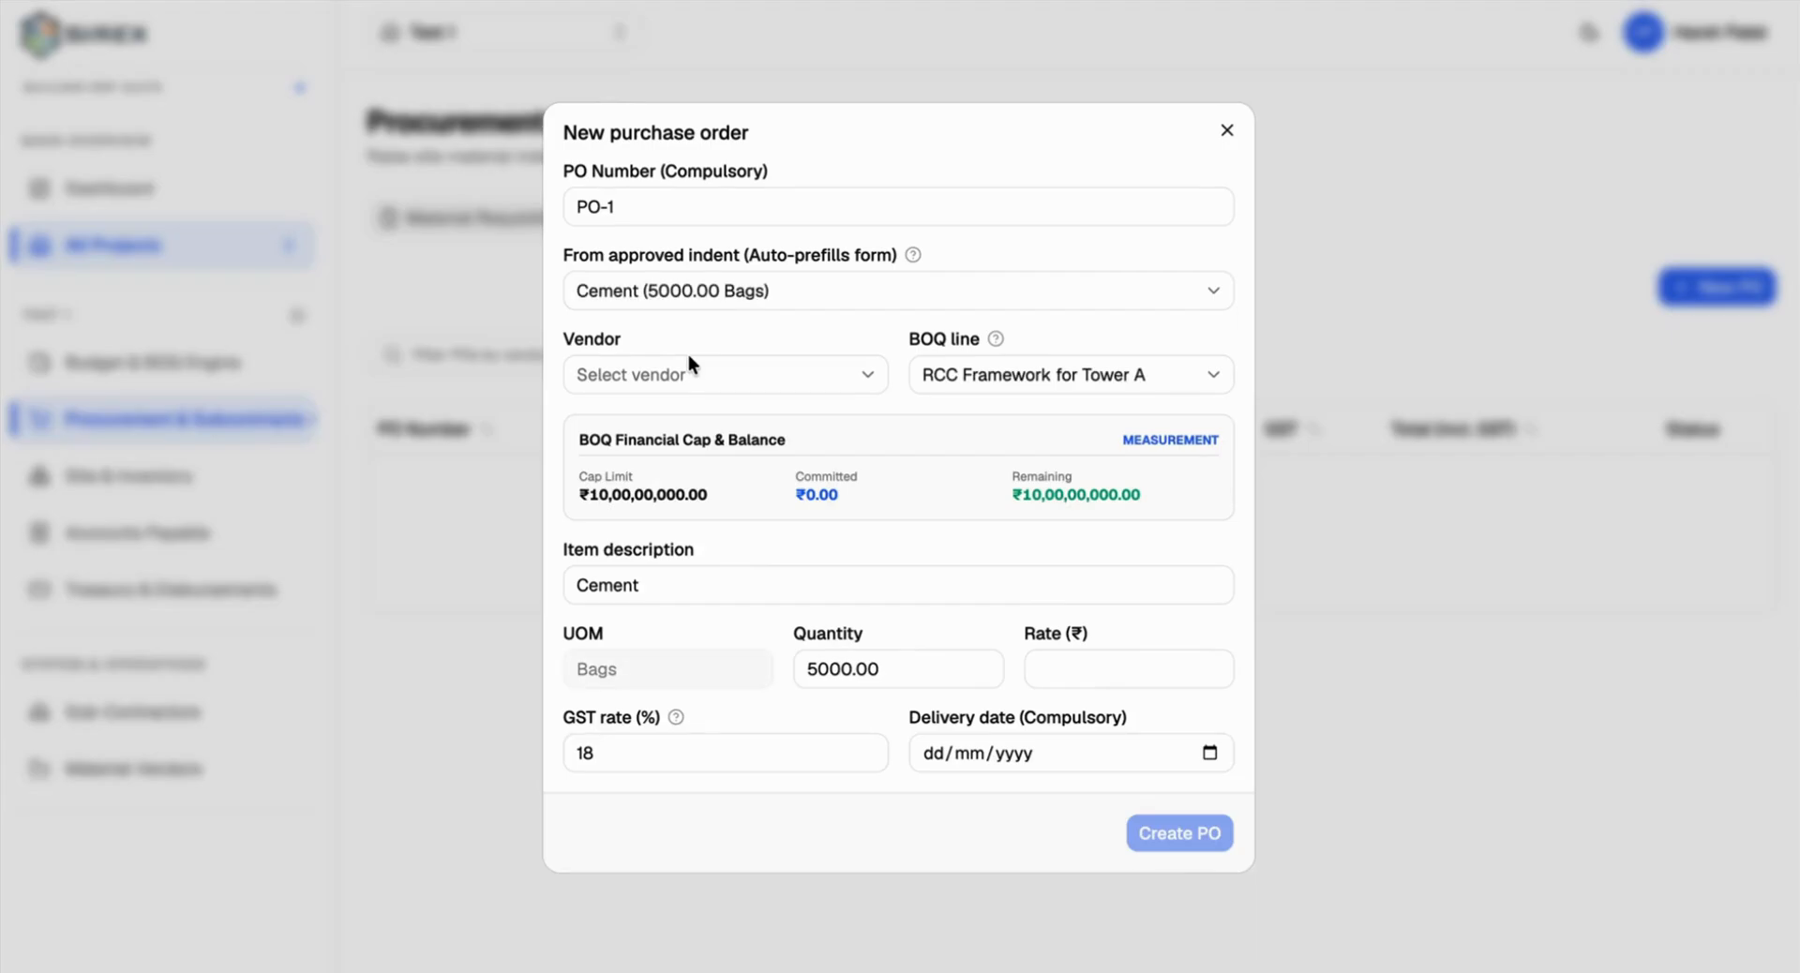
left_click(662, 376)
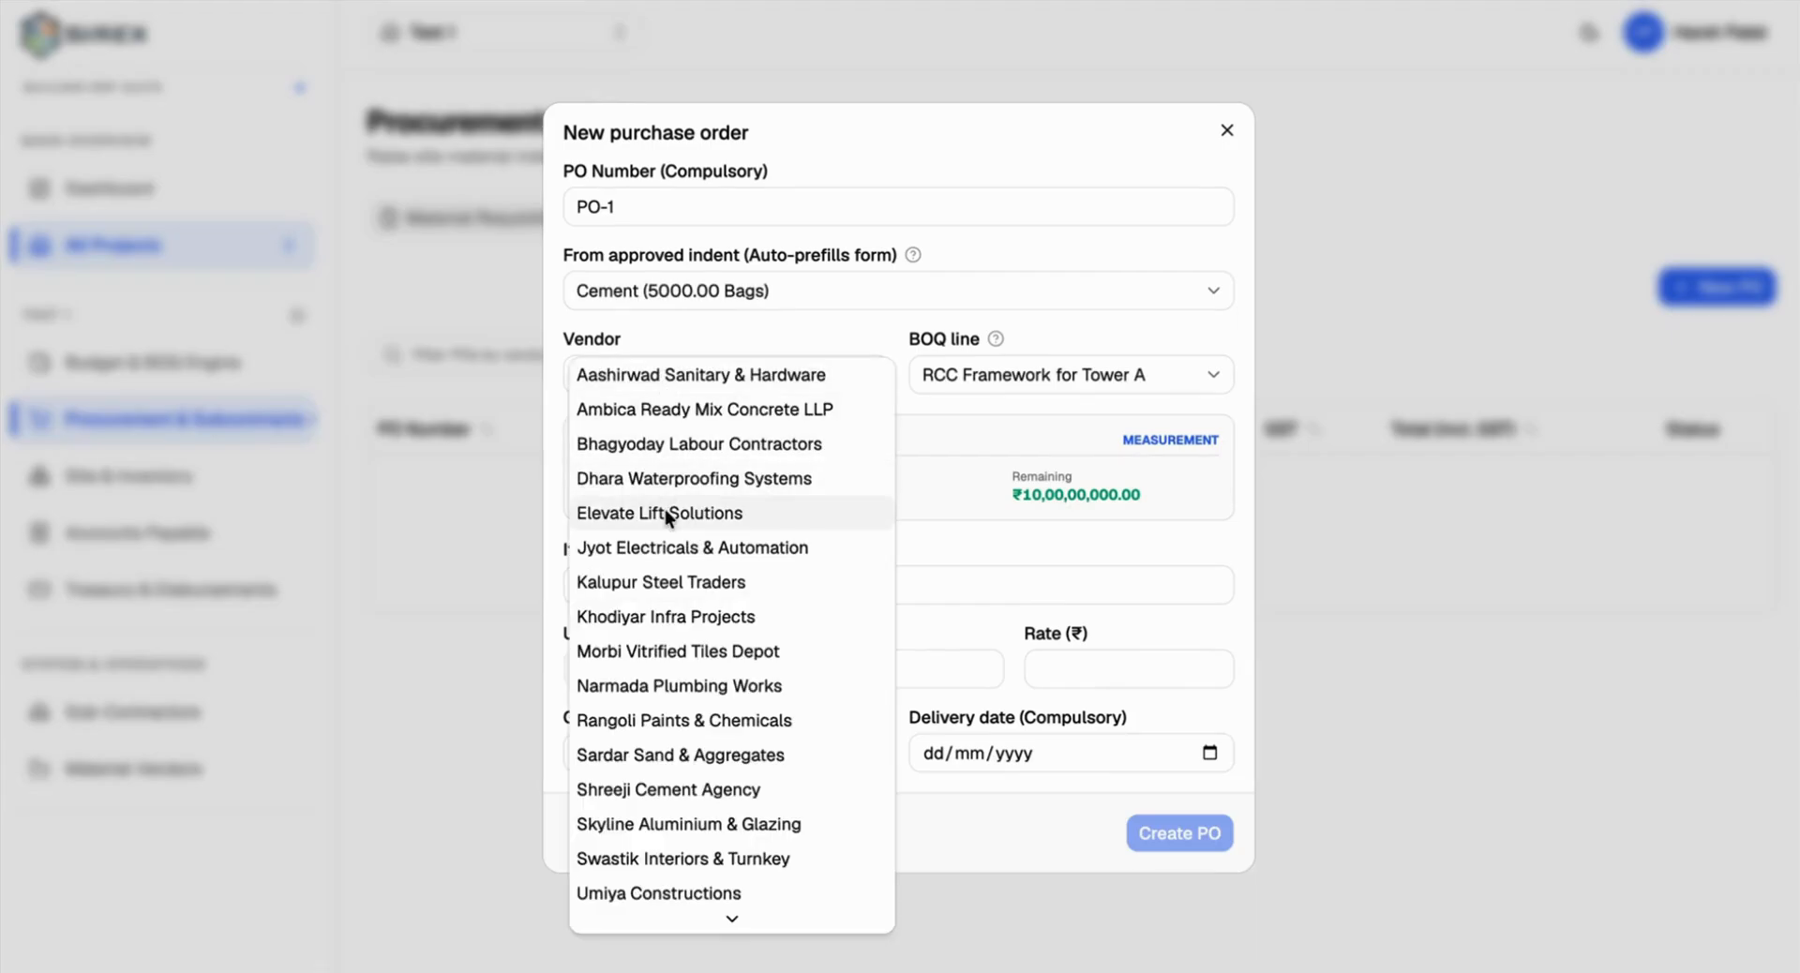
left_click(1226, 131)
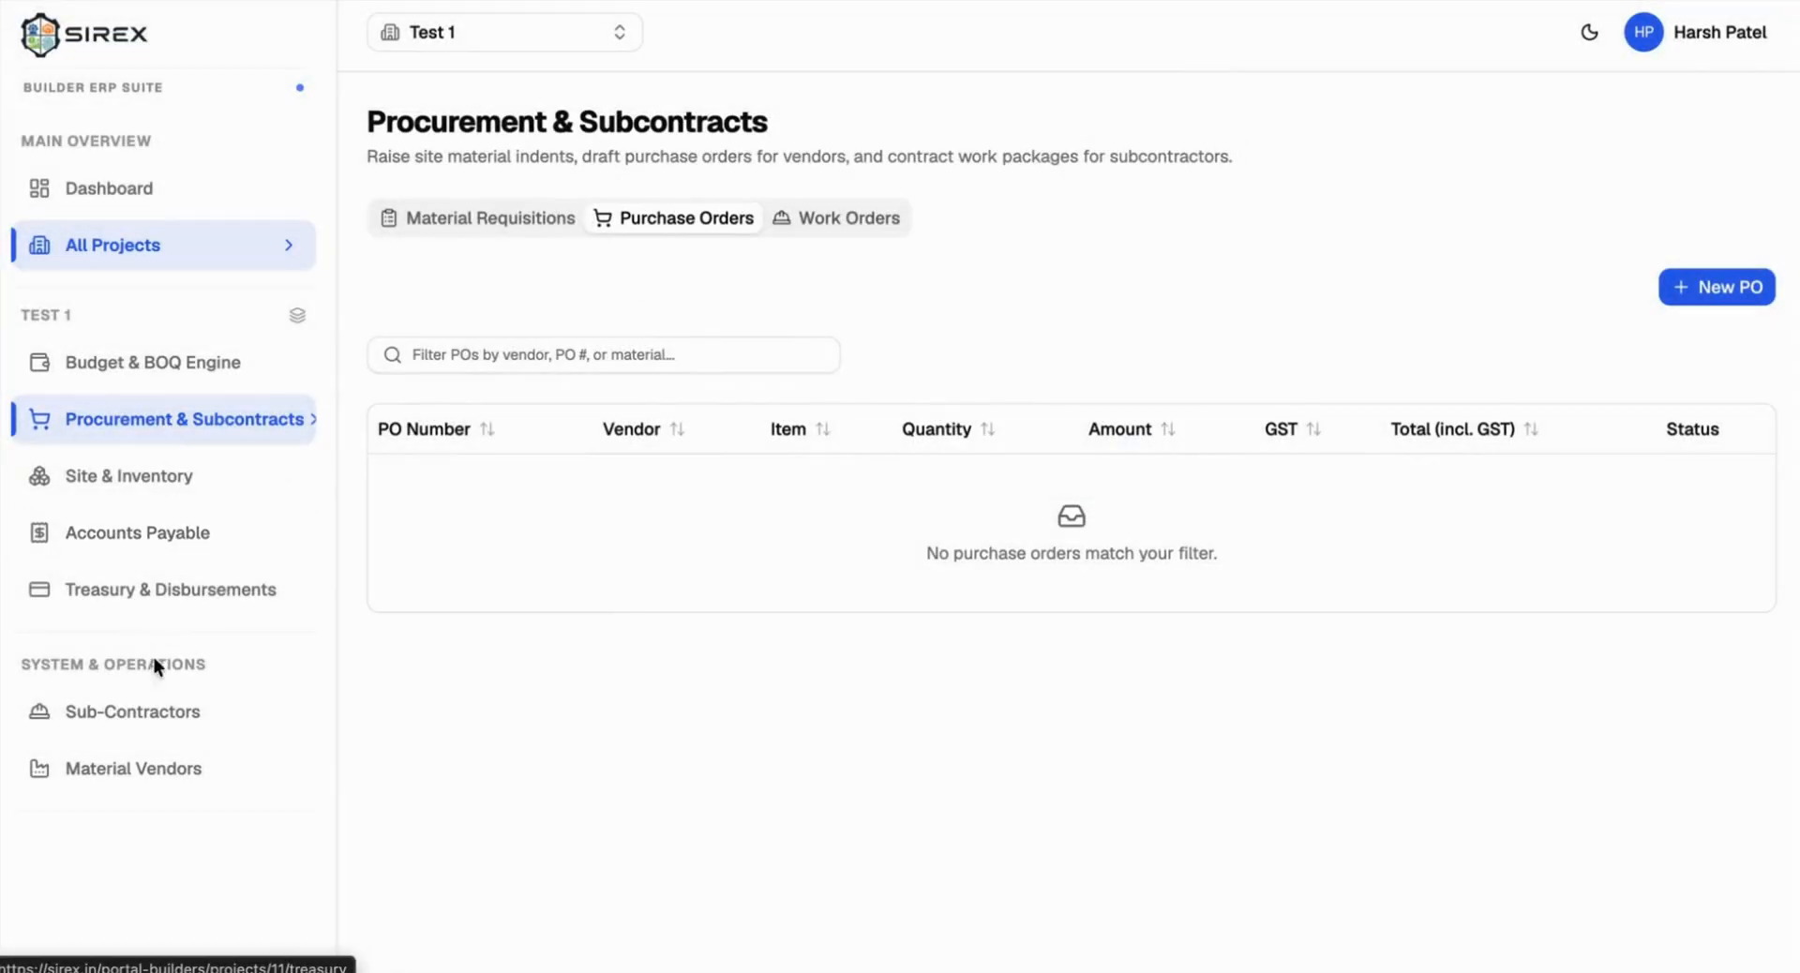
Step: In Material Vendors, start a new vendor with firm name 'Test 2'
left_click(39, 769)
scroll(747, 581, "down", 2)
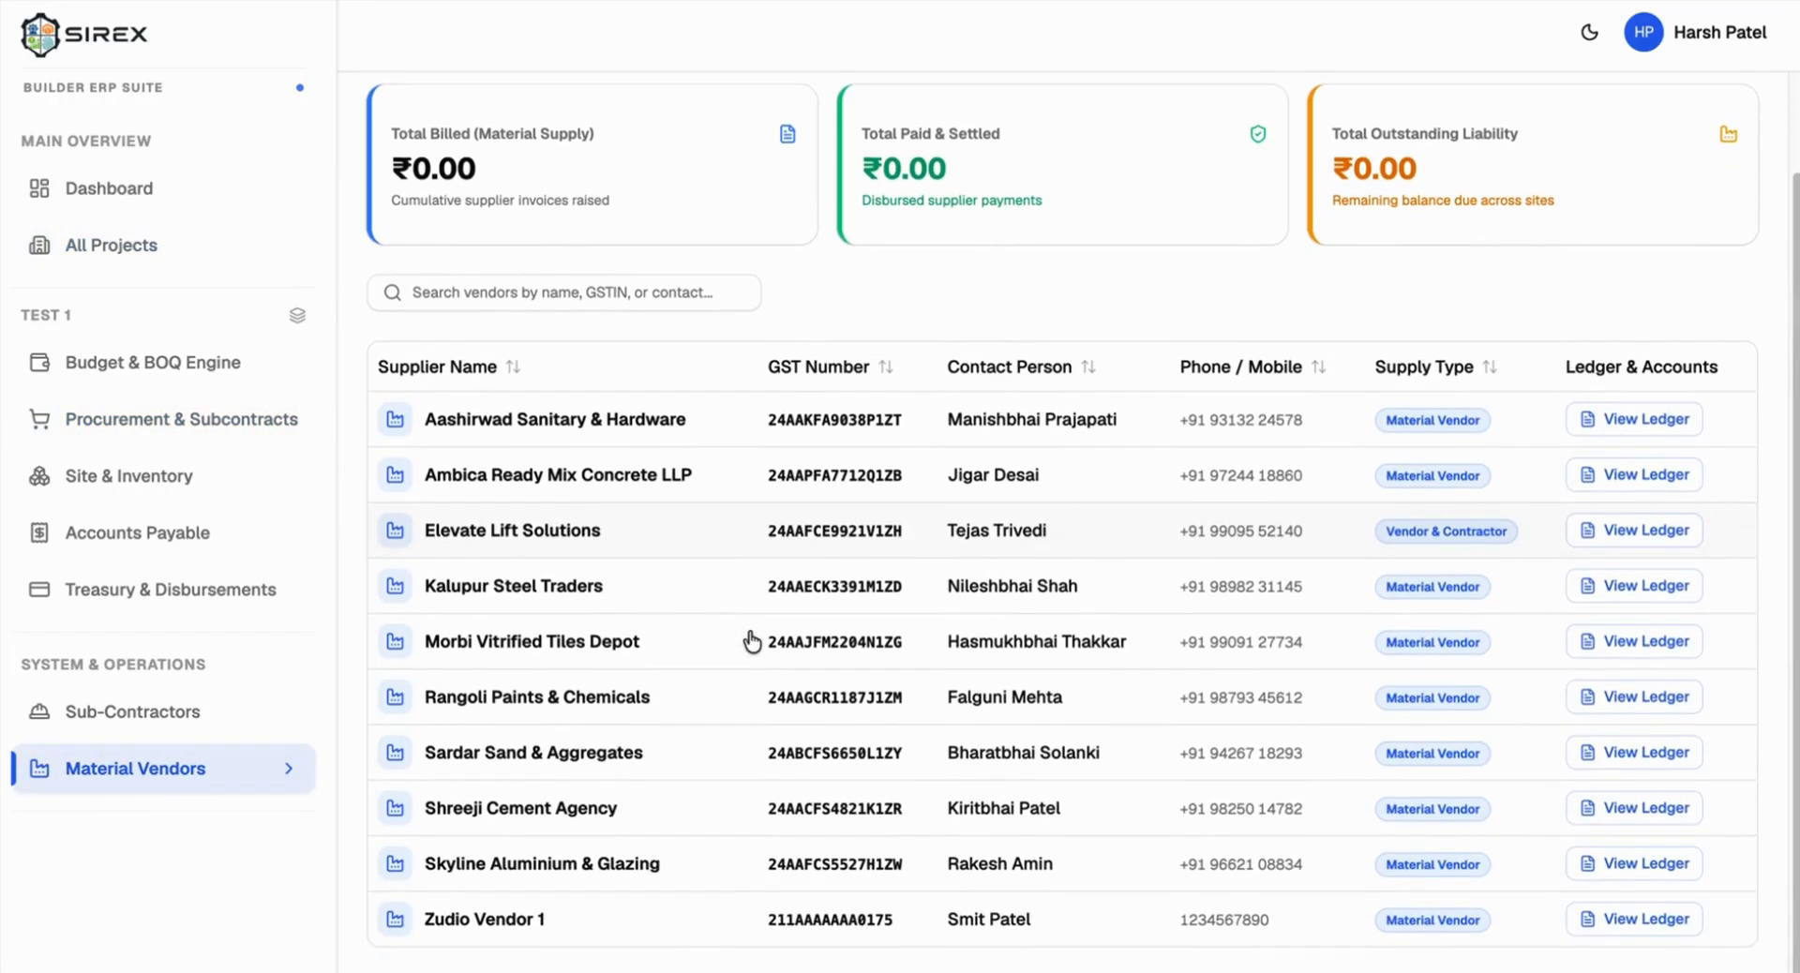
scroll(558, 514, "up", 2)
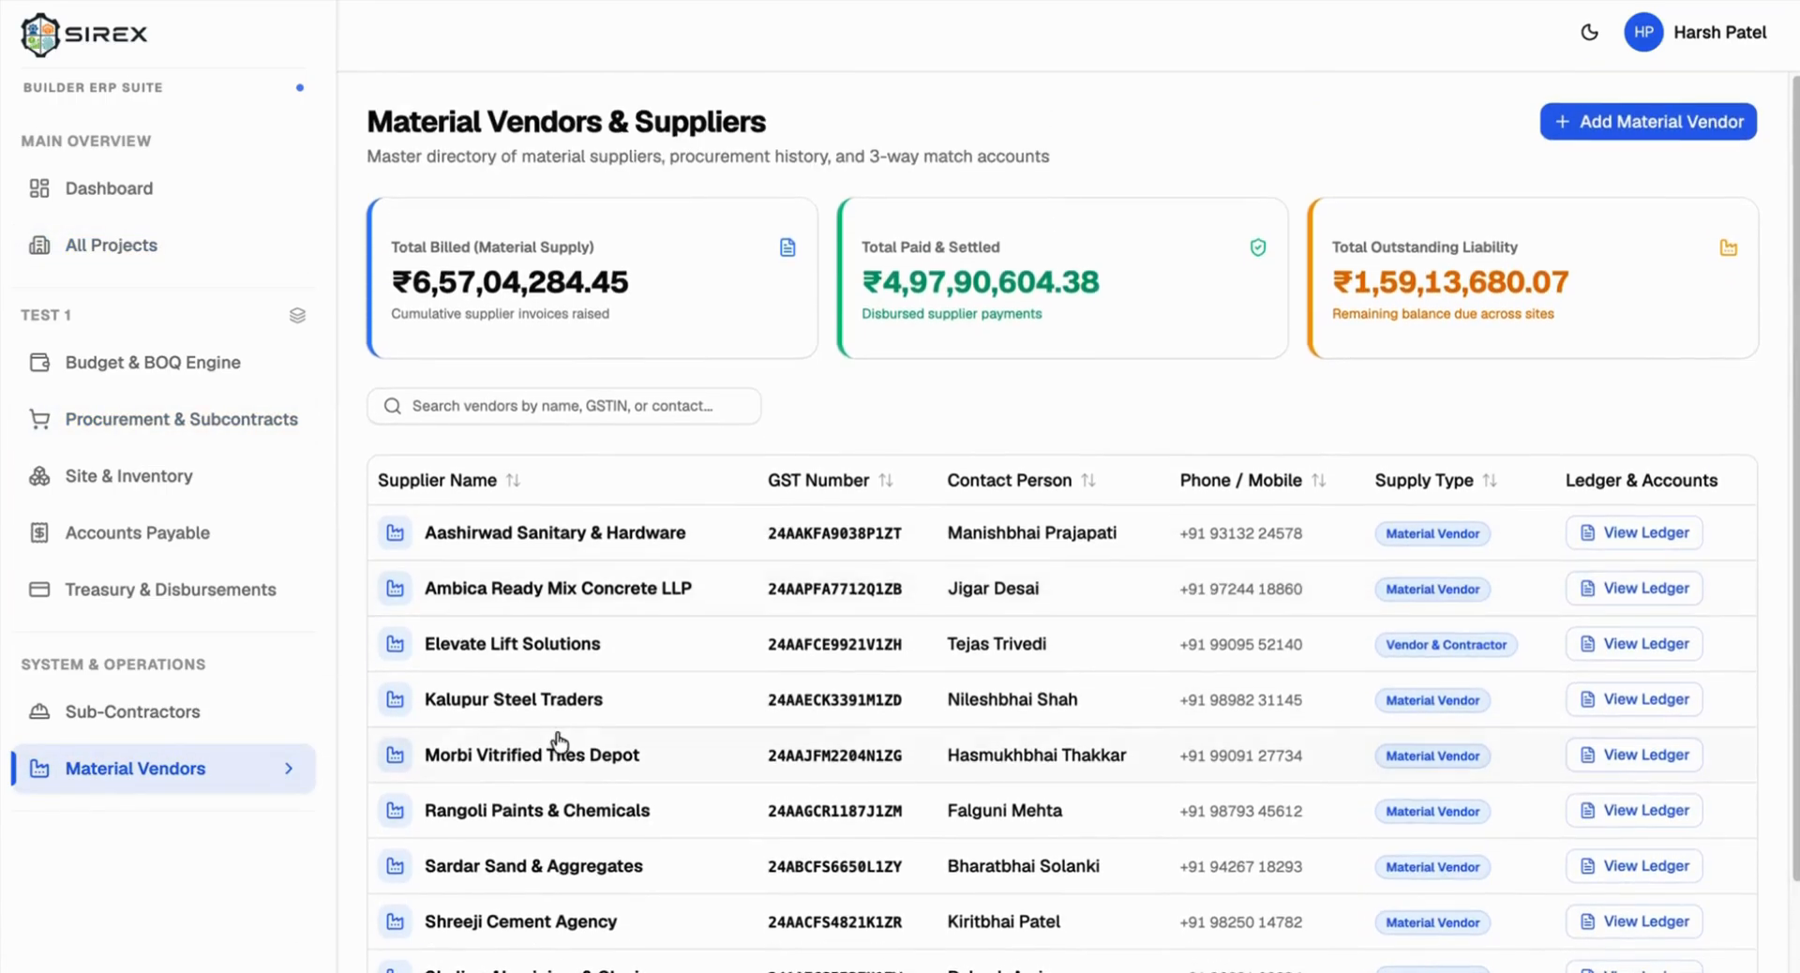
scroll(572, 674, "down", 2)
scroll(815, 675, "up", 2)
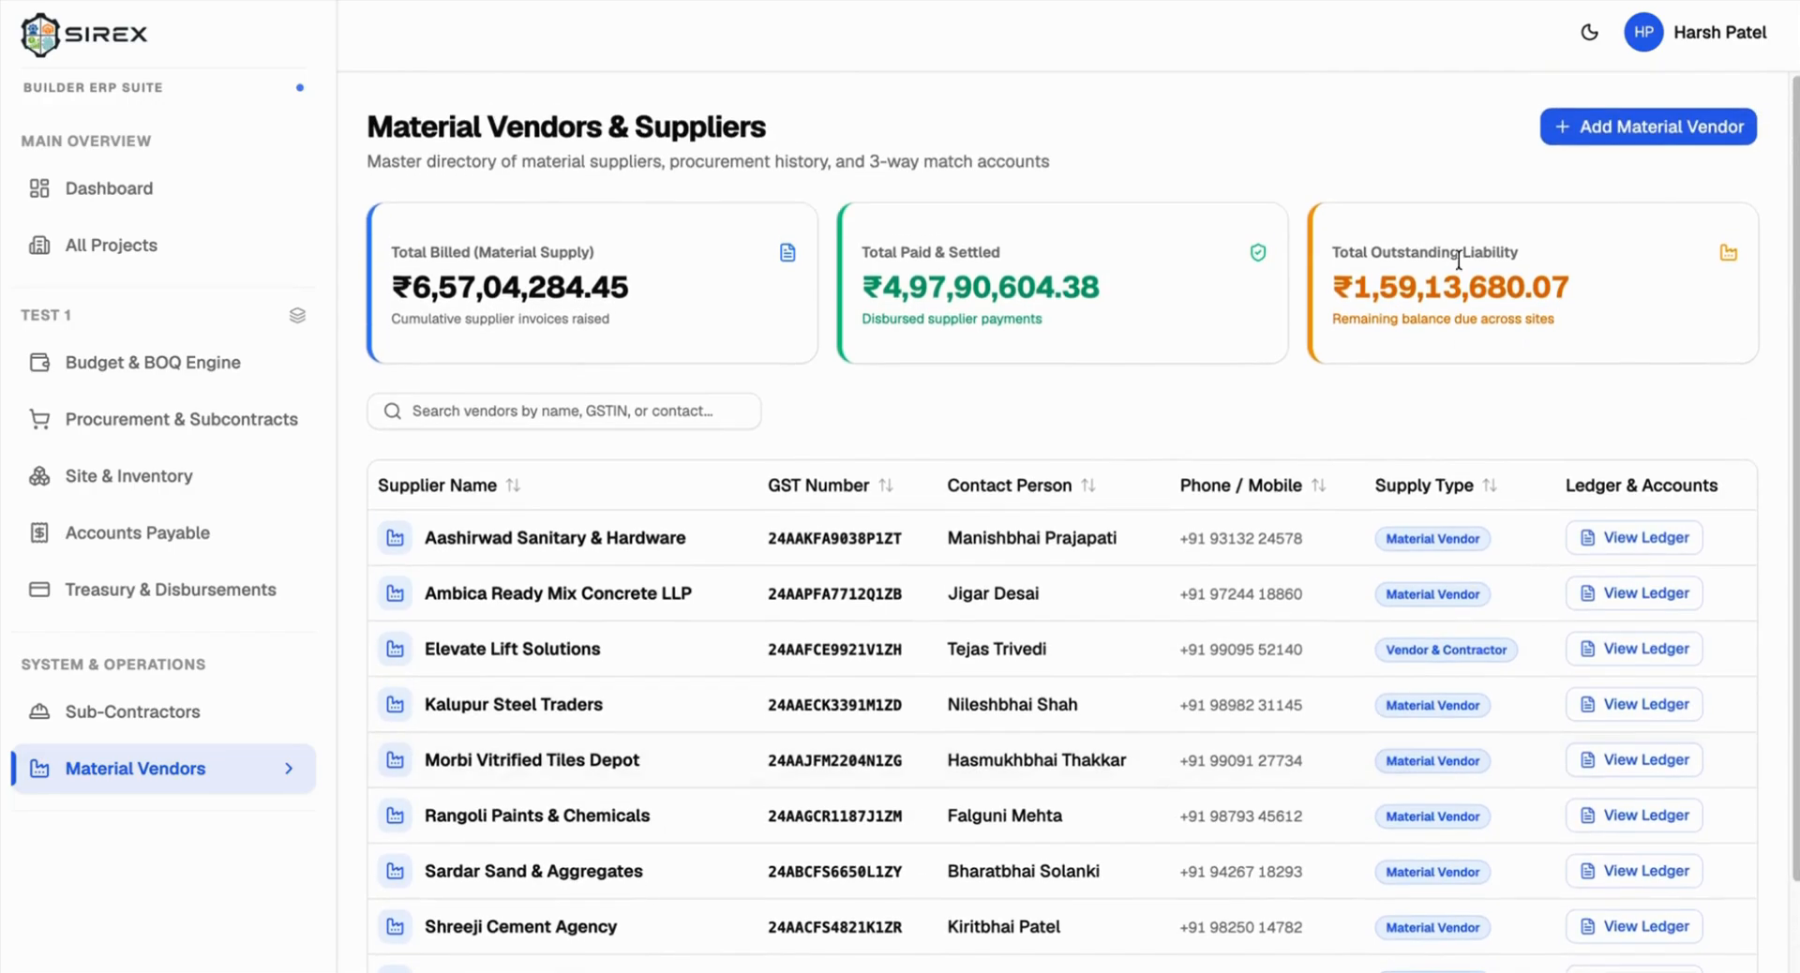
left_click(1595, 127)
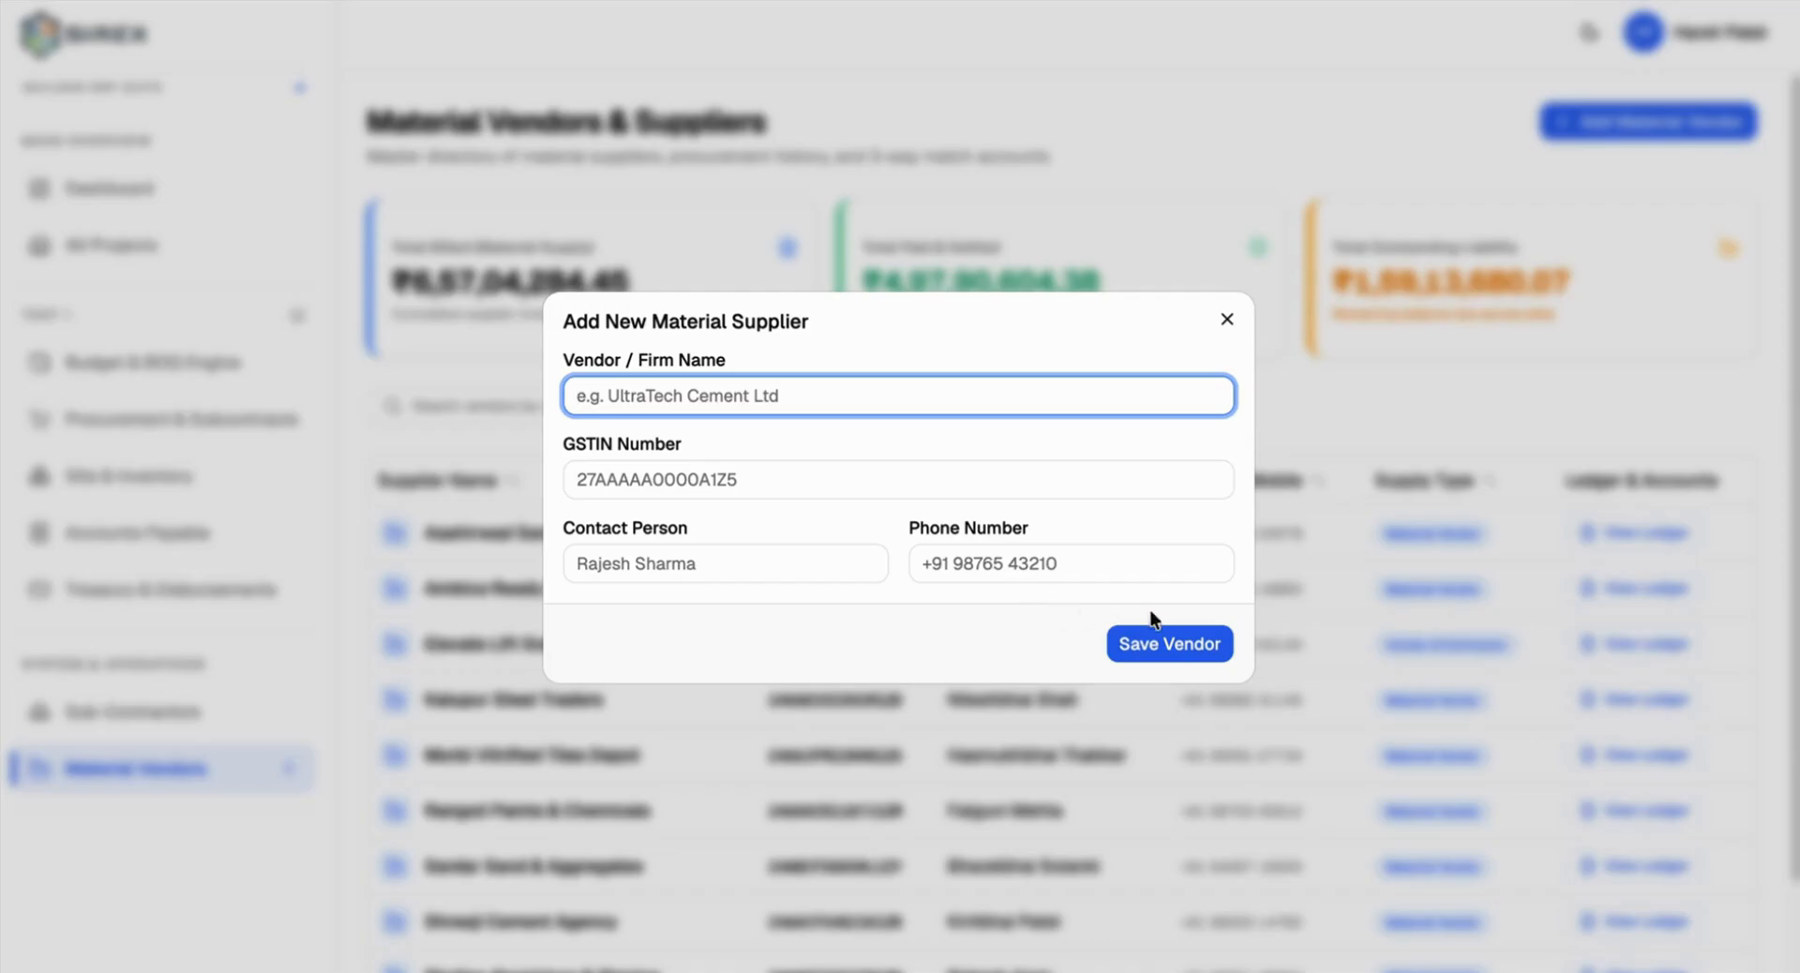
type("Test 2")
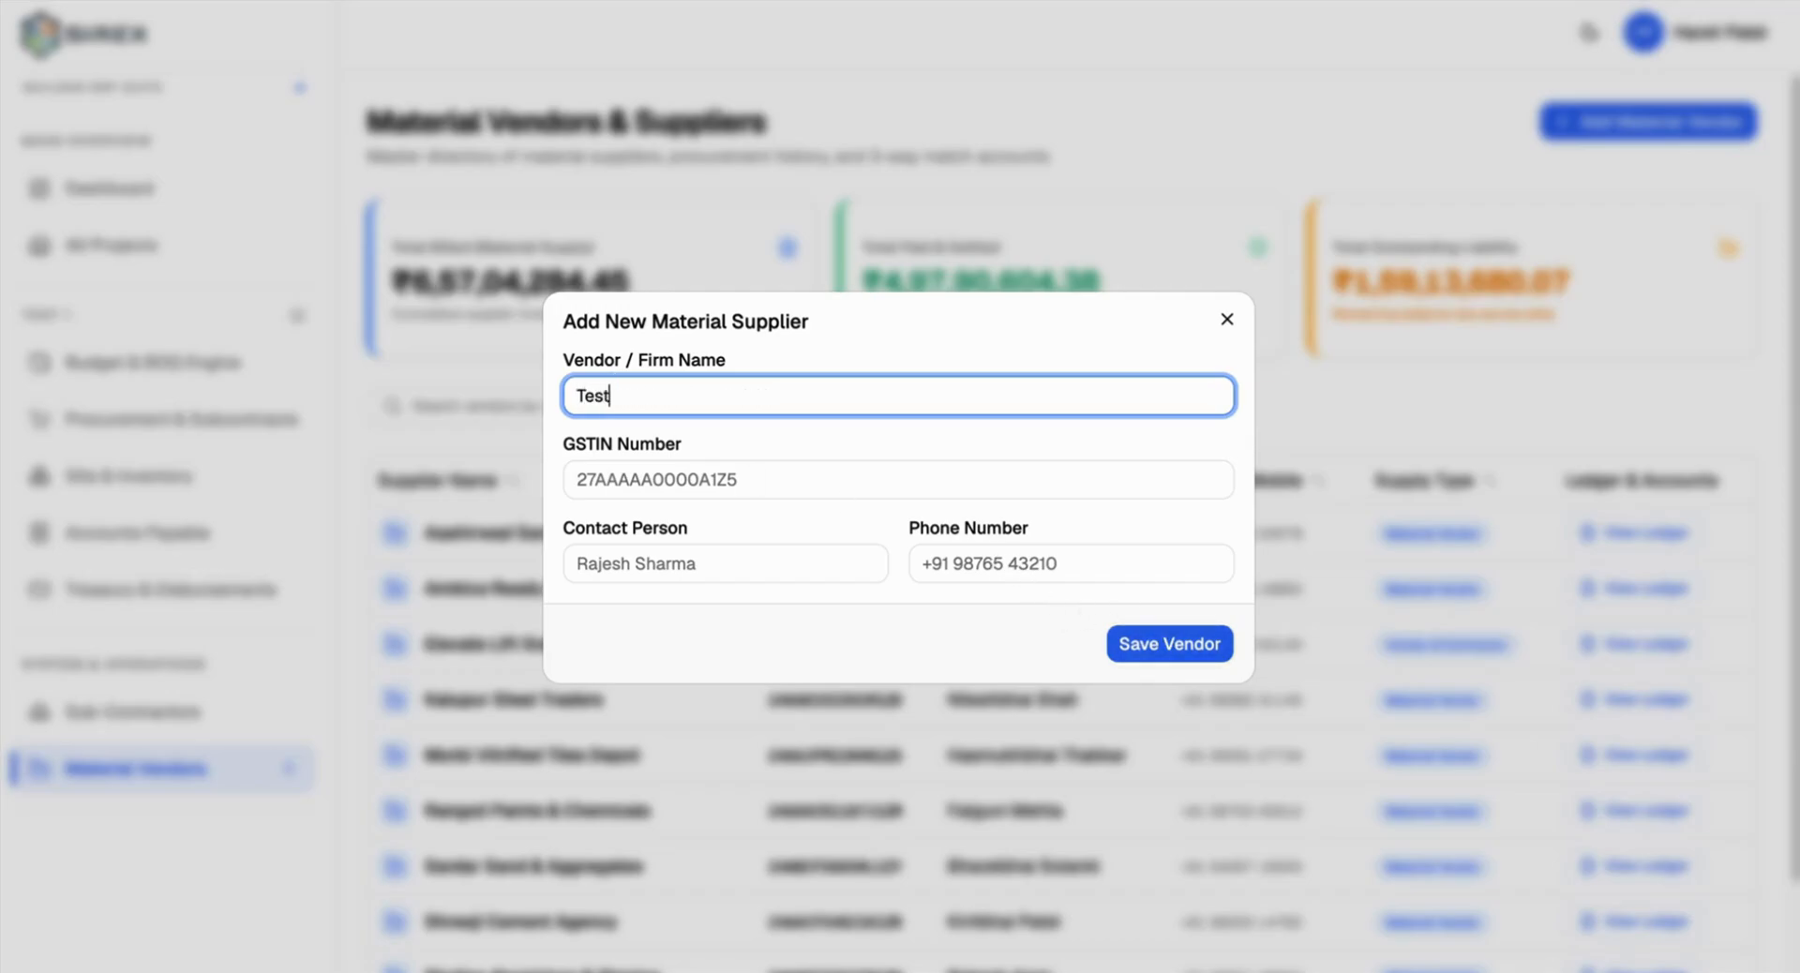
Step: Fill in the vendor's GSTIN, contact person and phone number, and save it
left_click(628, 461)
left_click(696, 521)
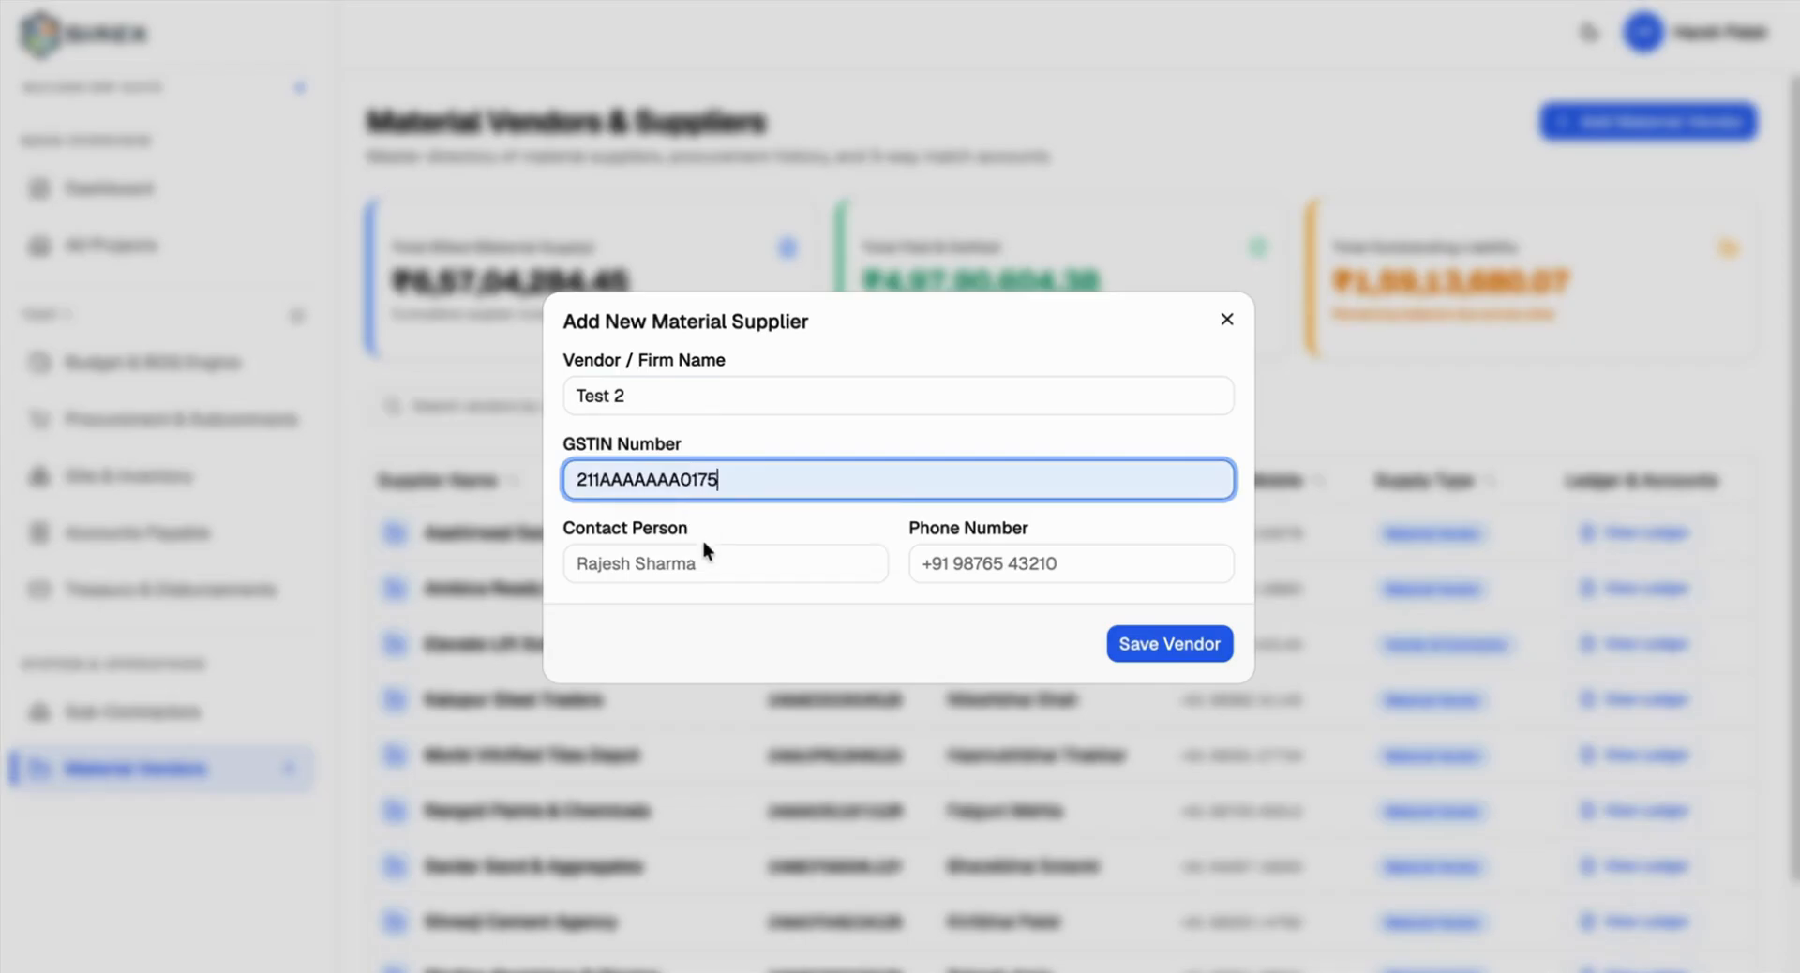
left_click(701, 561)
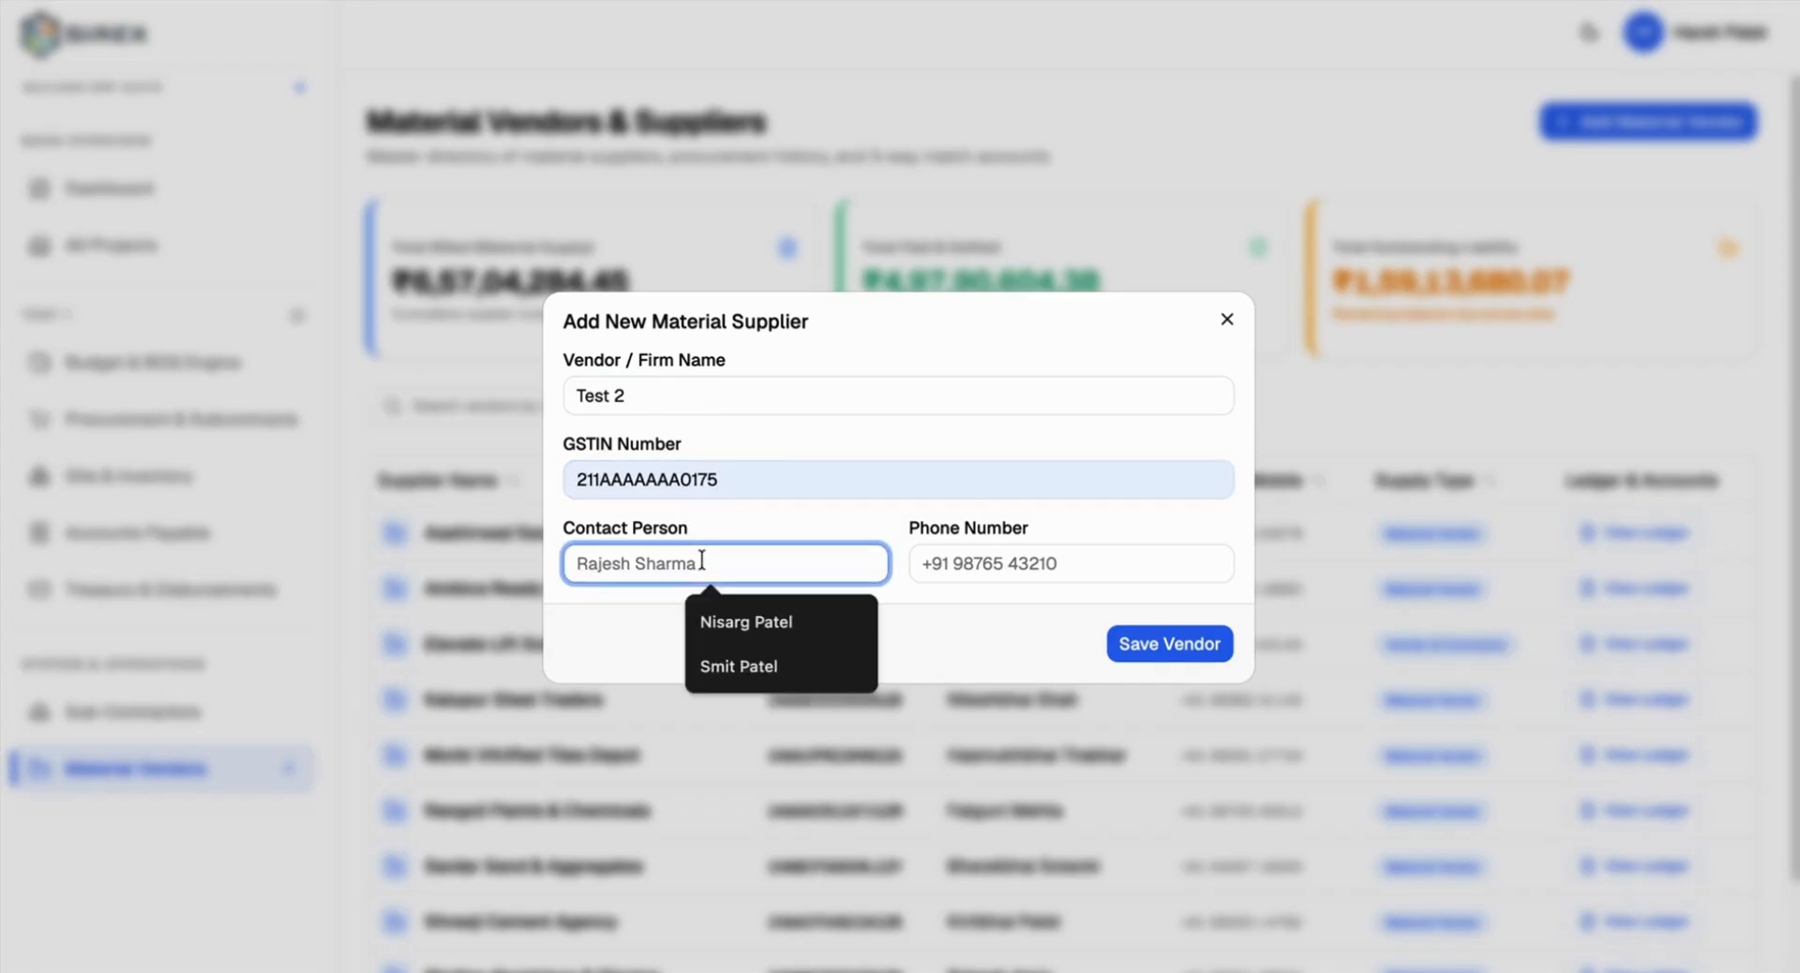
type("Harsh")
left_click(1136, 565)
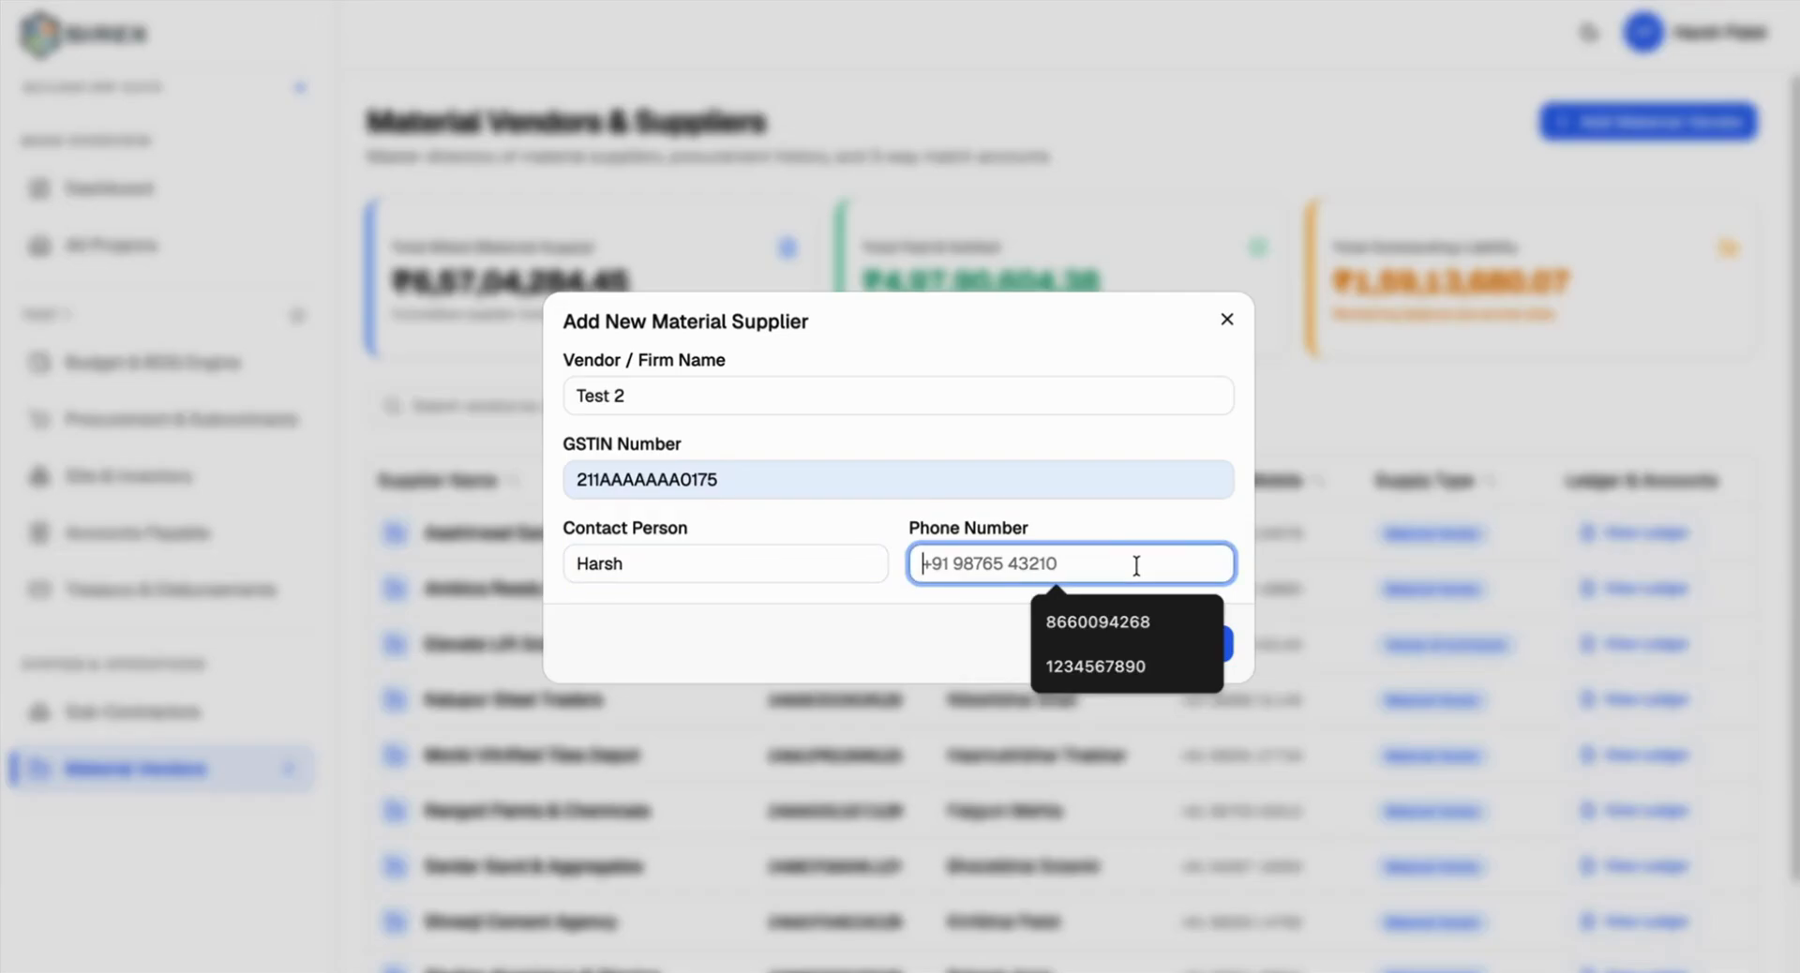
left_click(1115, 623)
left_click(1136, 634)
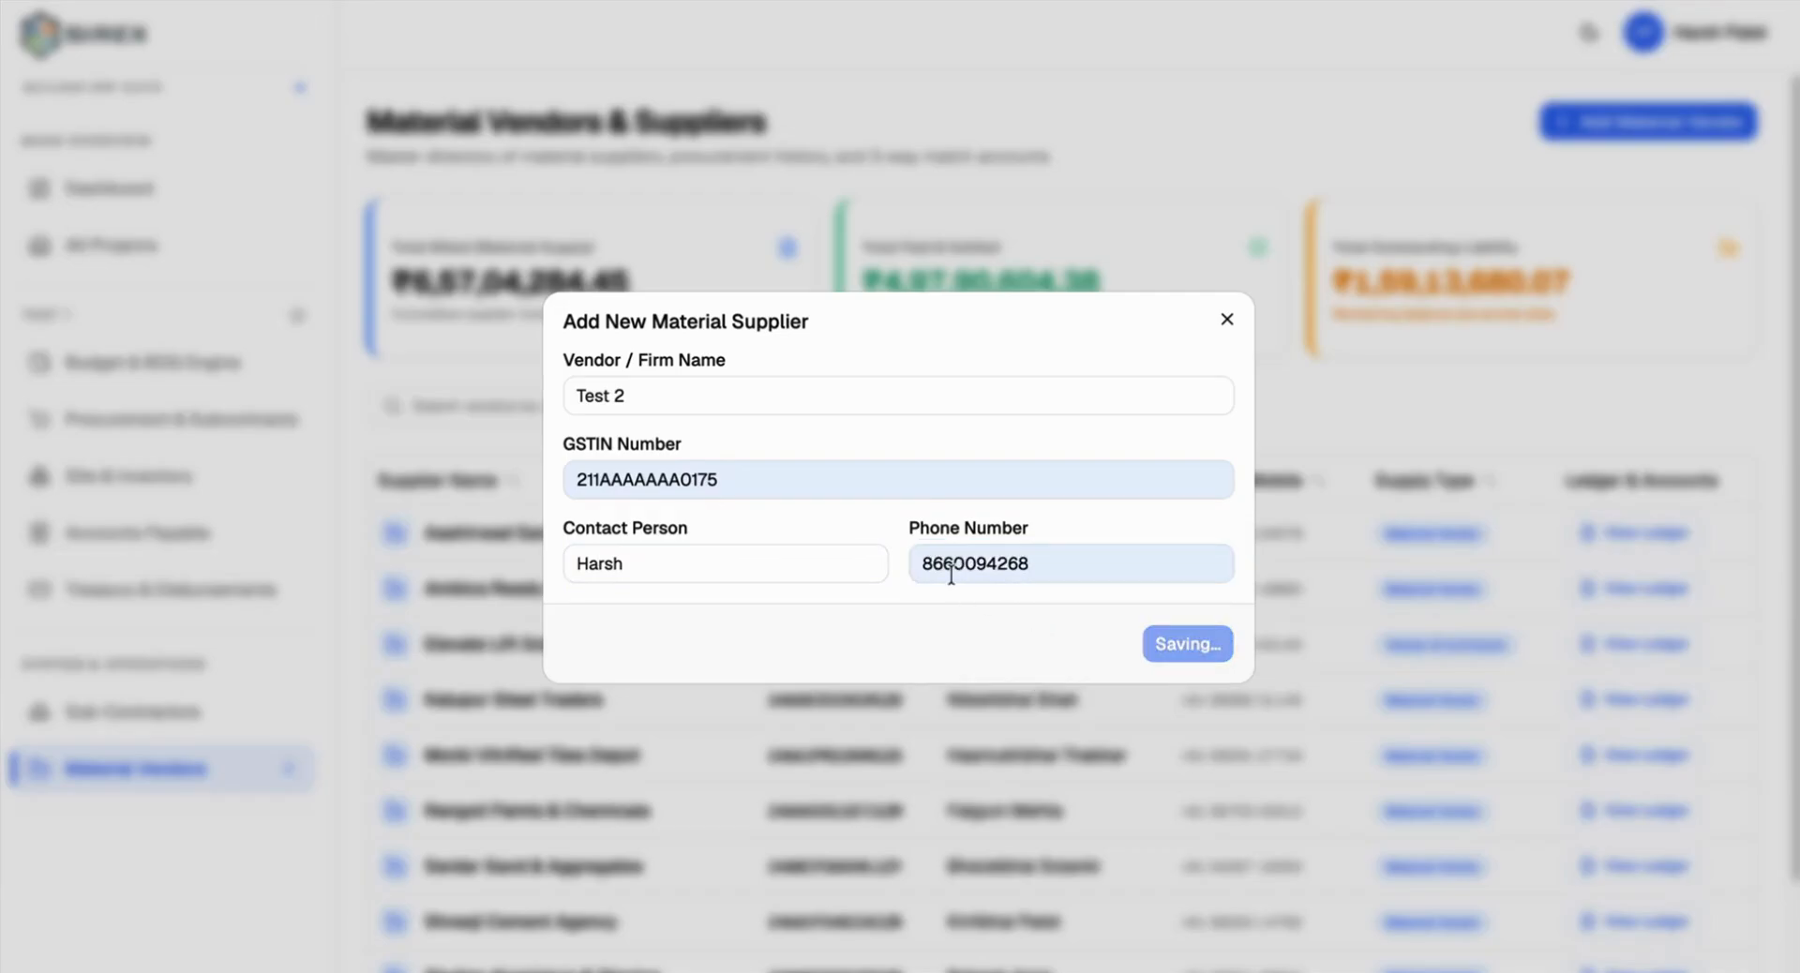
scroll(743, 526, "down", 2)
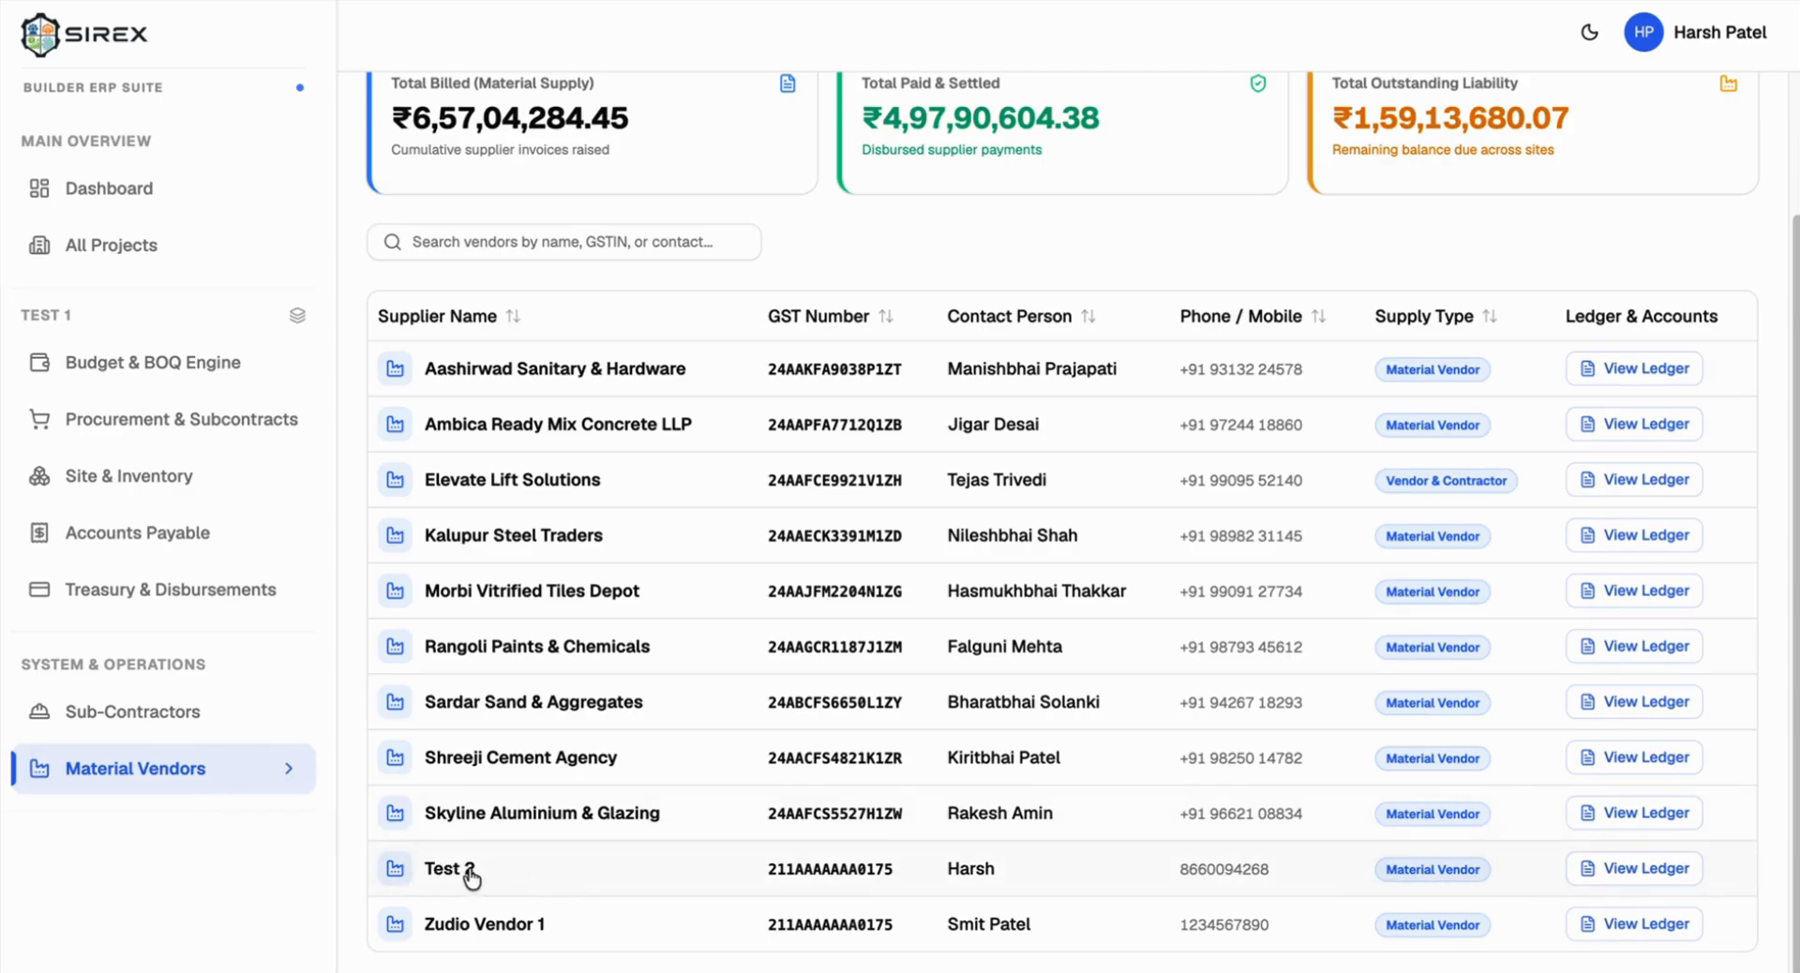
Step: Start PO-1 from the Cement (5000 Bags) indent with vendor Test 2 and BOQ line RCC Framework for Tower A
left_click(181, 419)
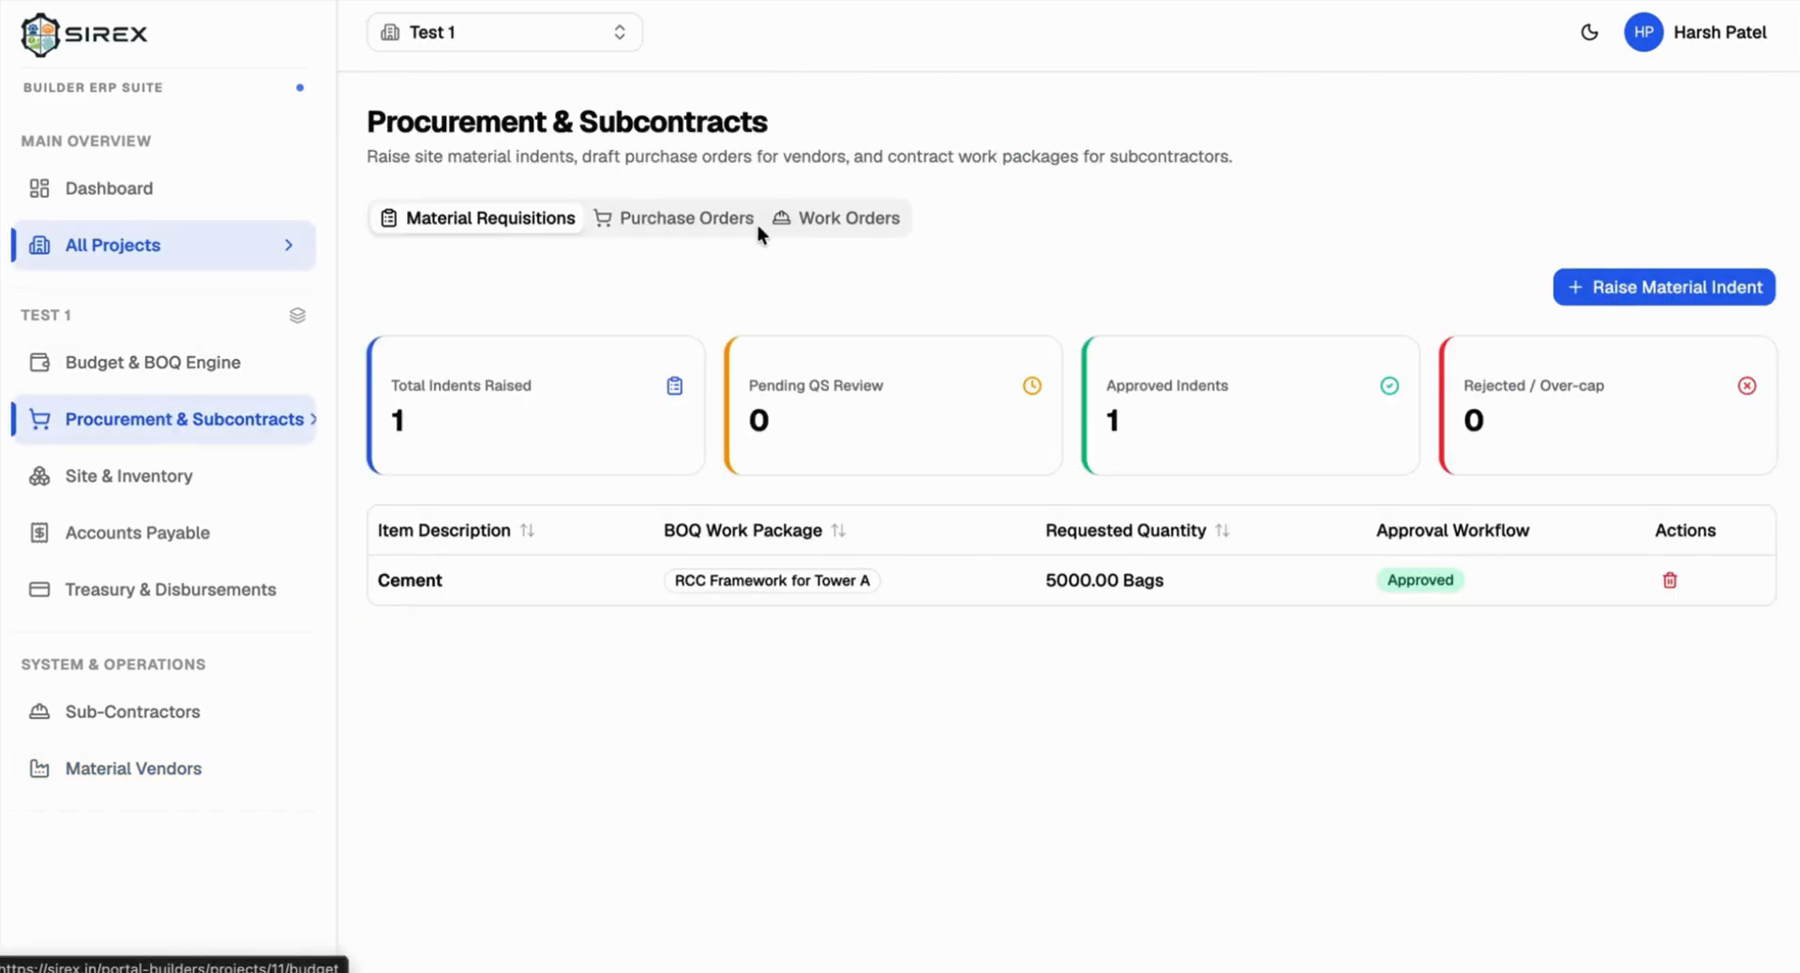
left_click(722, 222)
left_click(1687, 281)
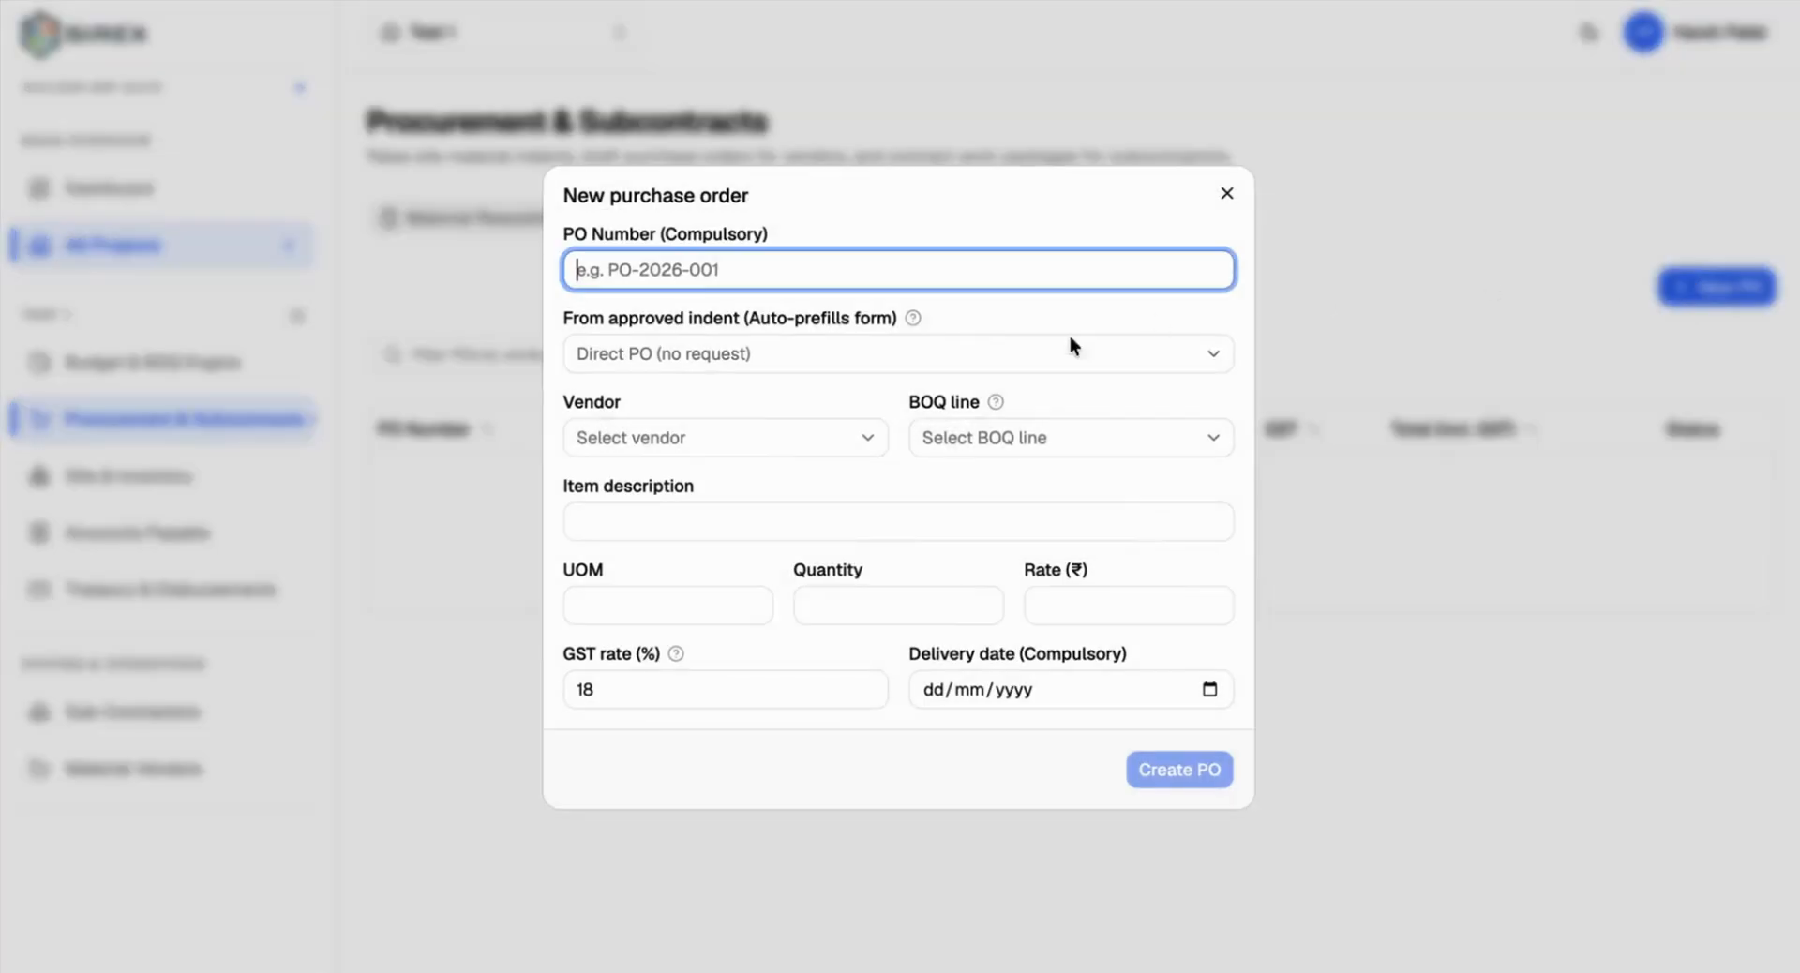
type("P")
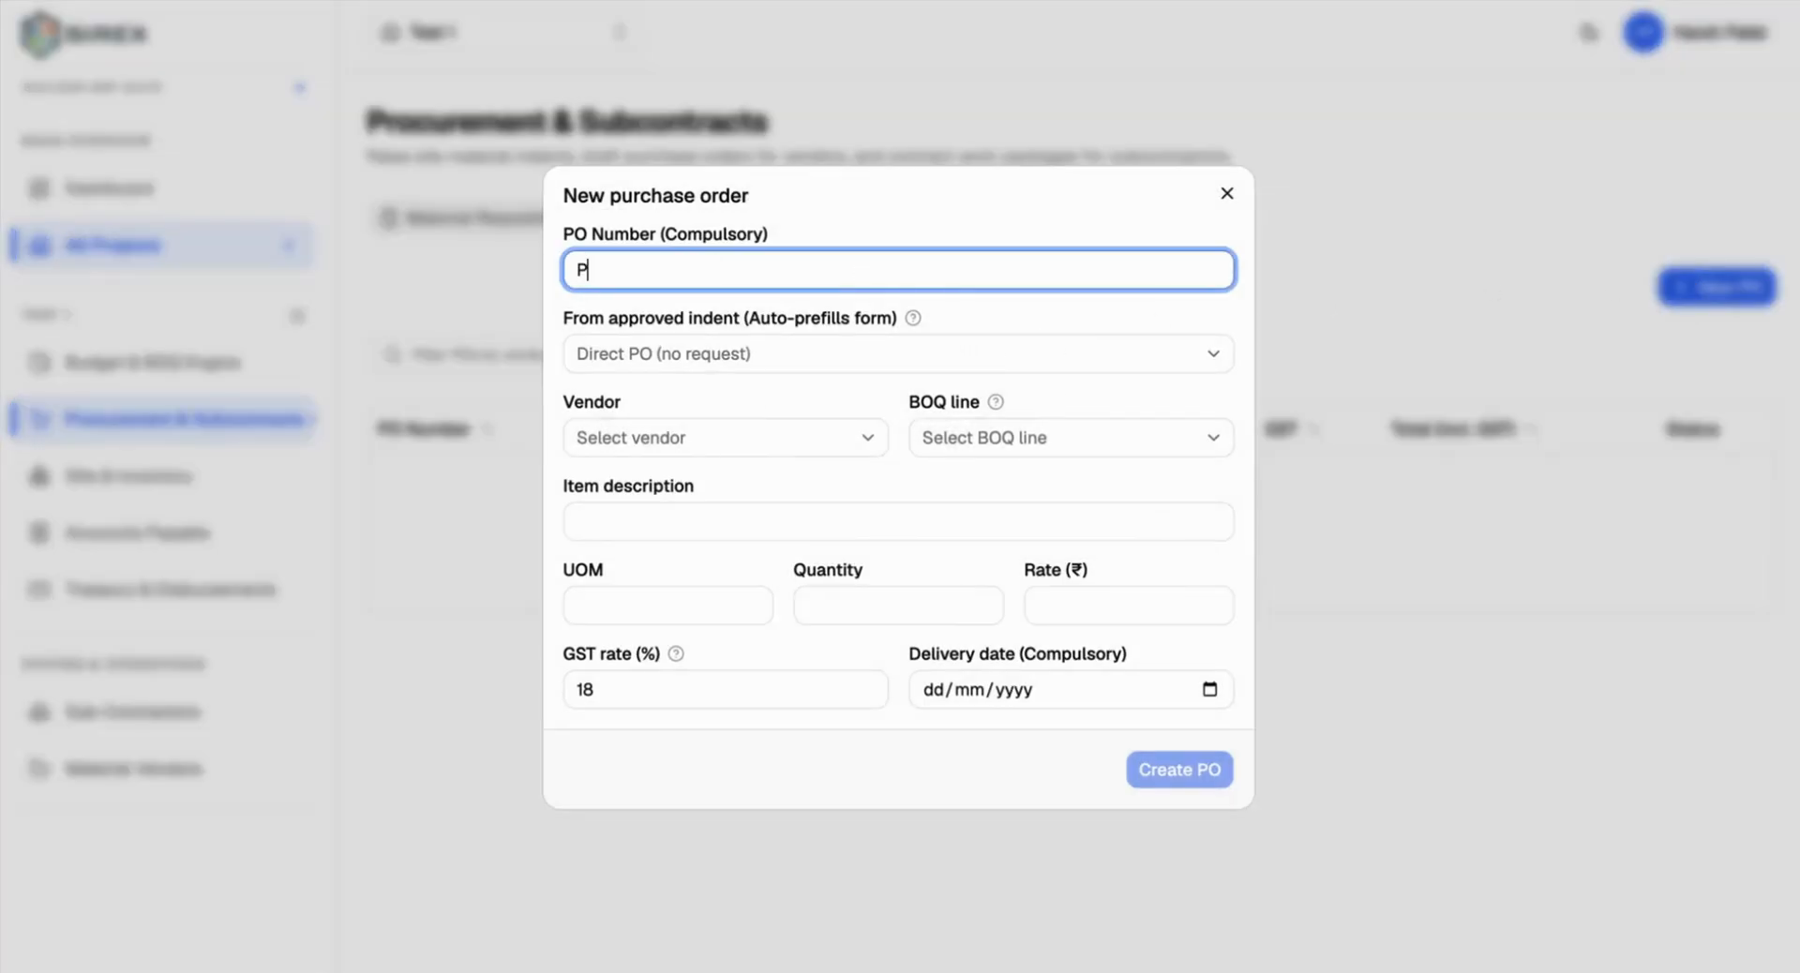
type("O-1")
left_click(740, 362)
left_click(740, 364)
left_click(663, 376)
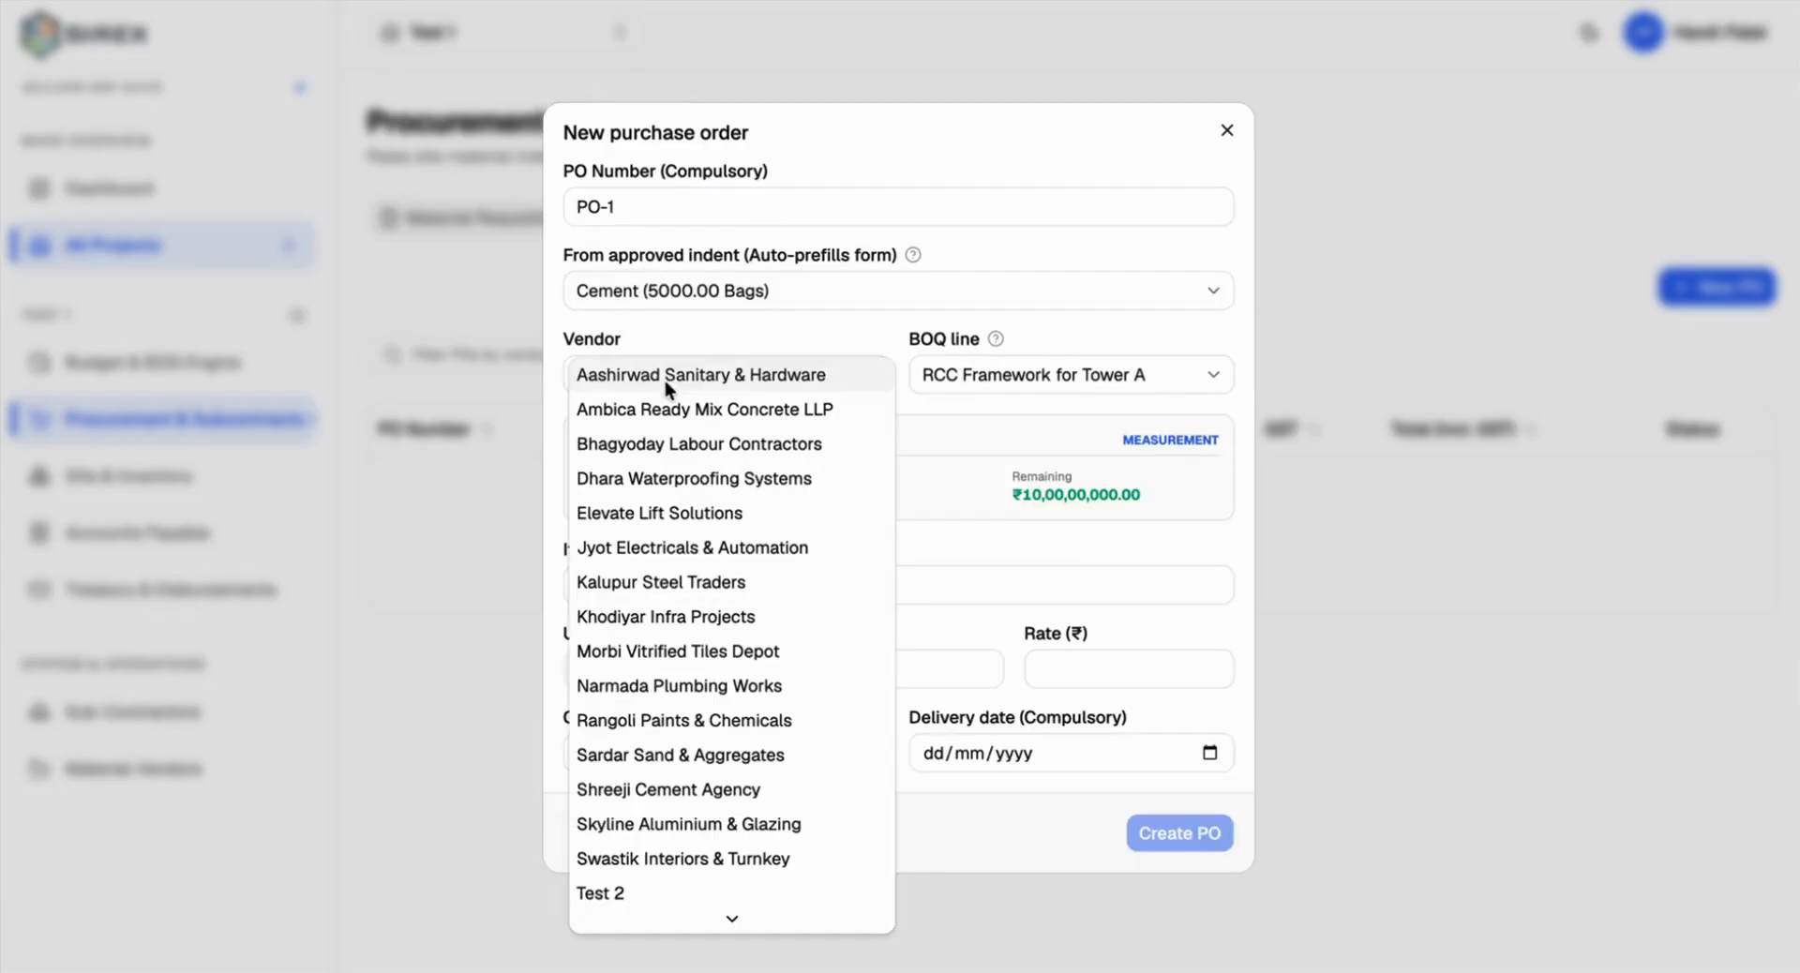
left_click(607, 895)
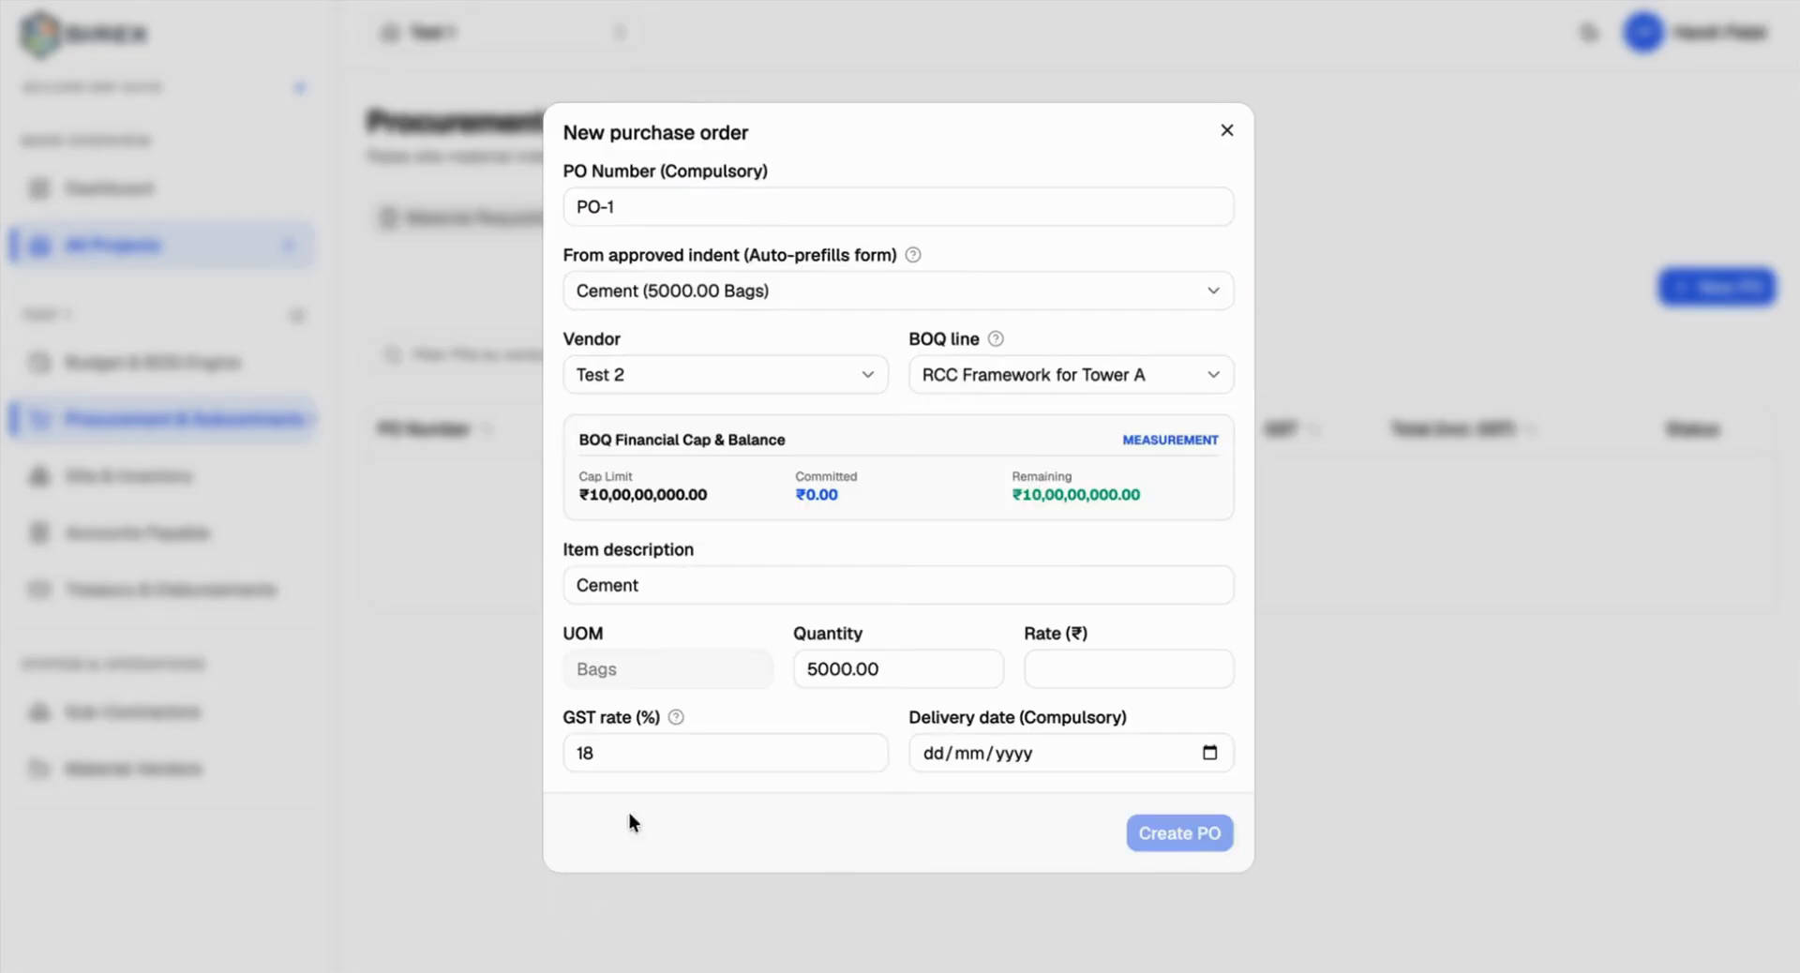
left_click(1031, 374)
left_click(1031, 374)
Step: Create PO-1 with a ₹250 rate and delivery date 13 August 2026
left_click(1093, 680)
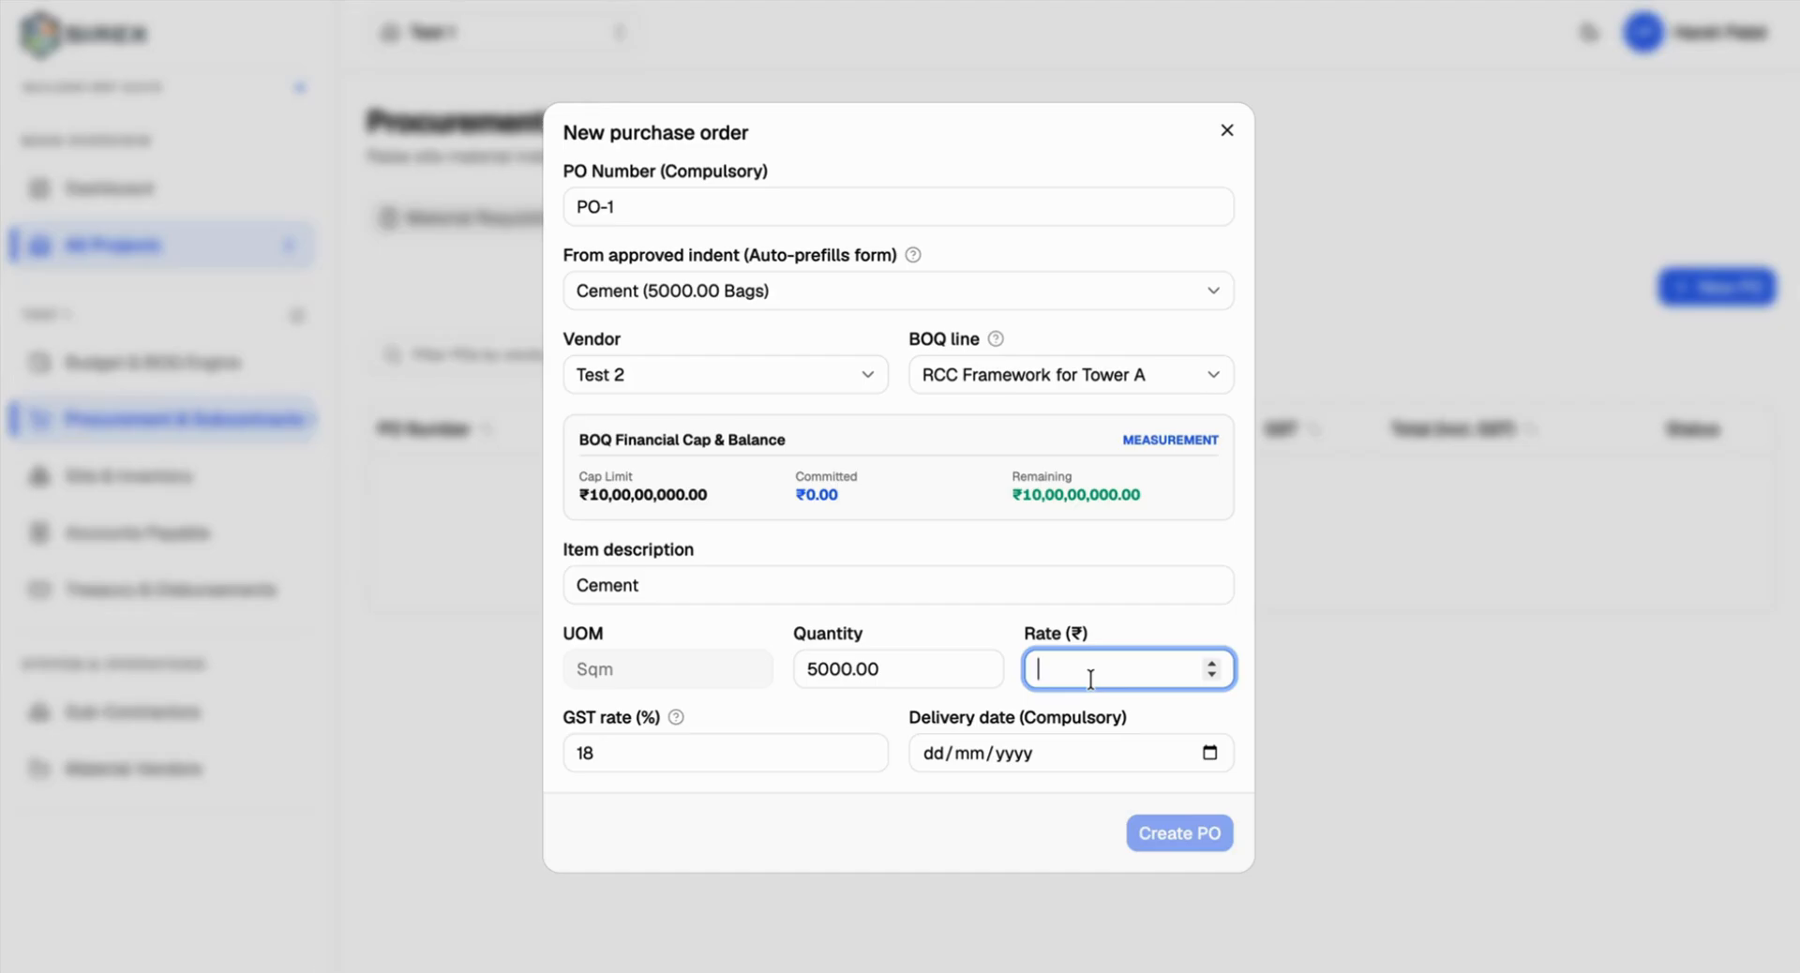
type("2")
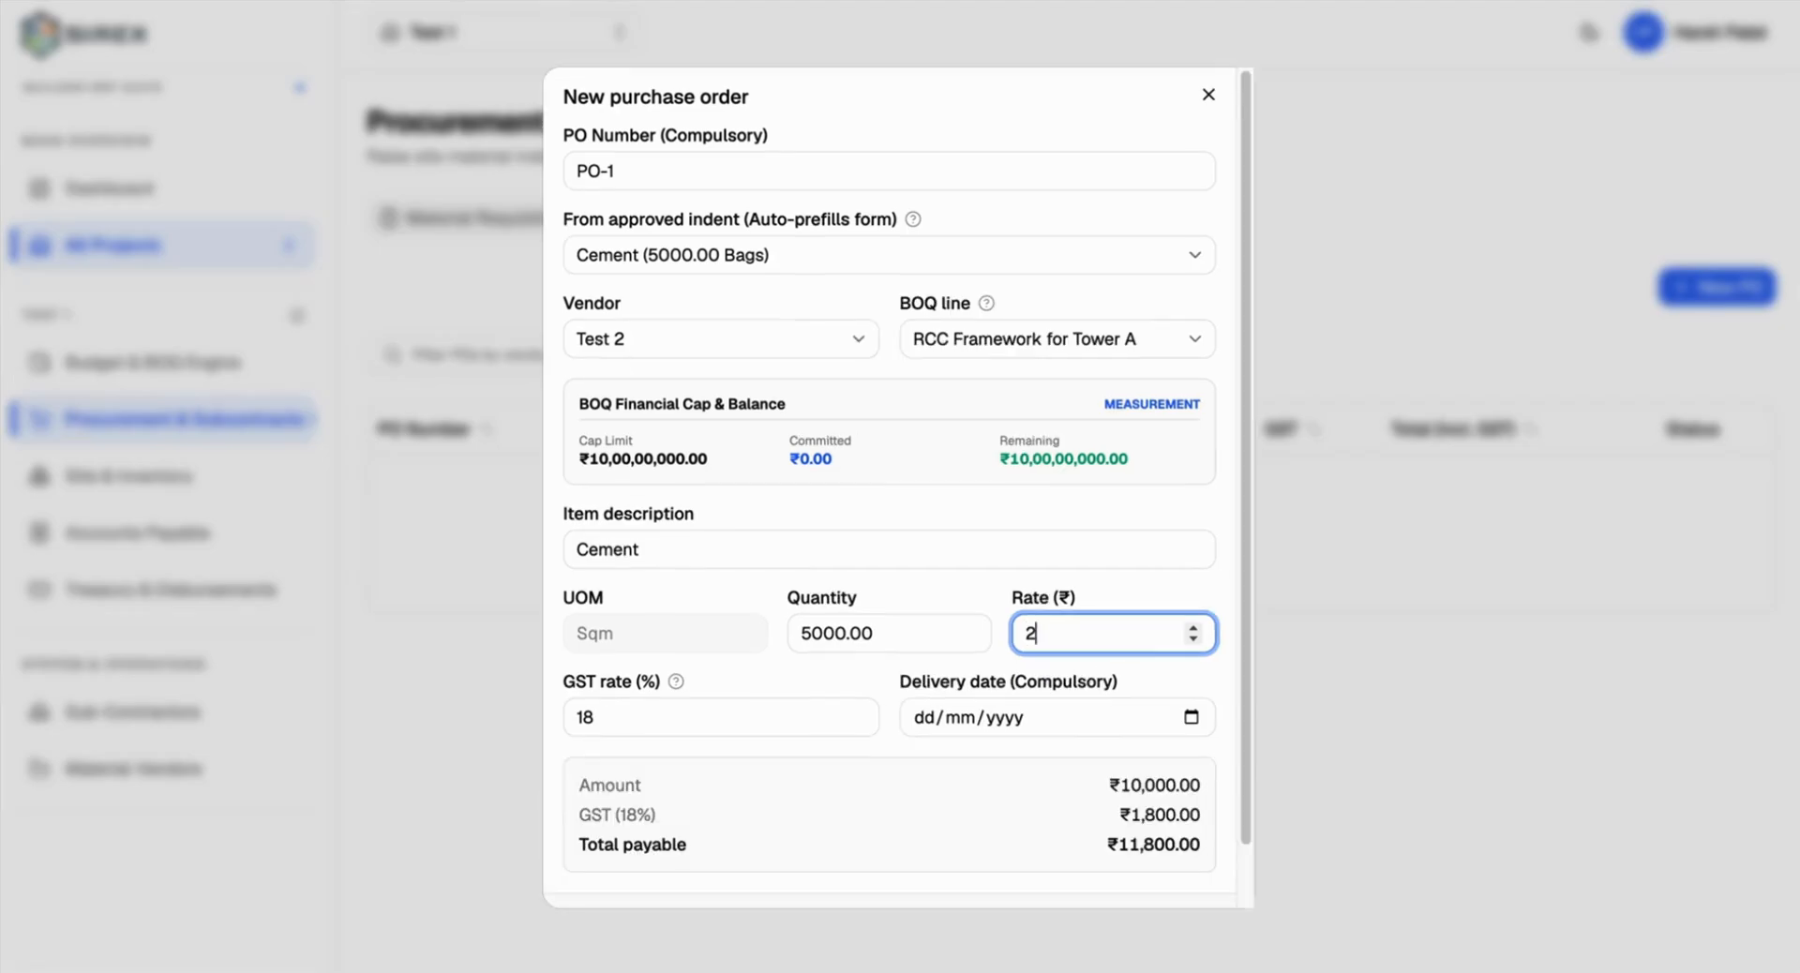
type("50")
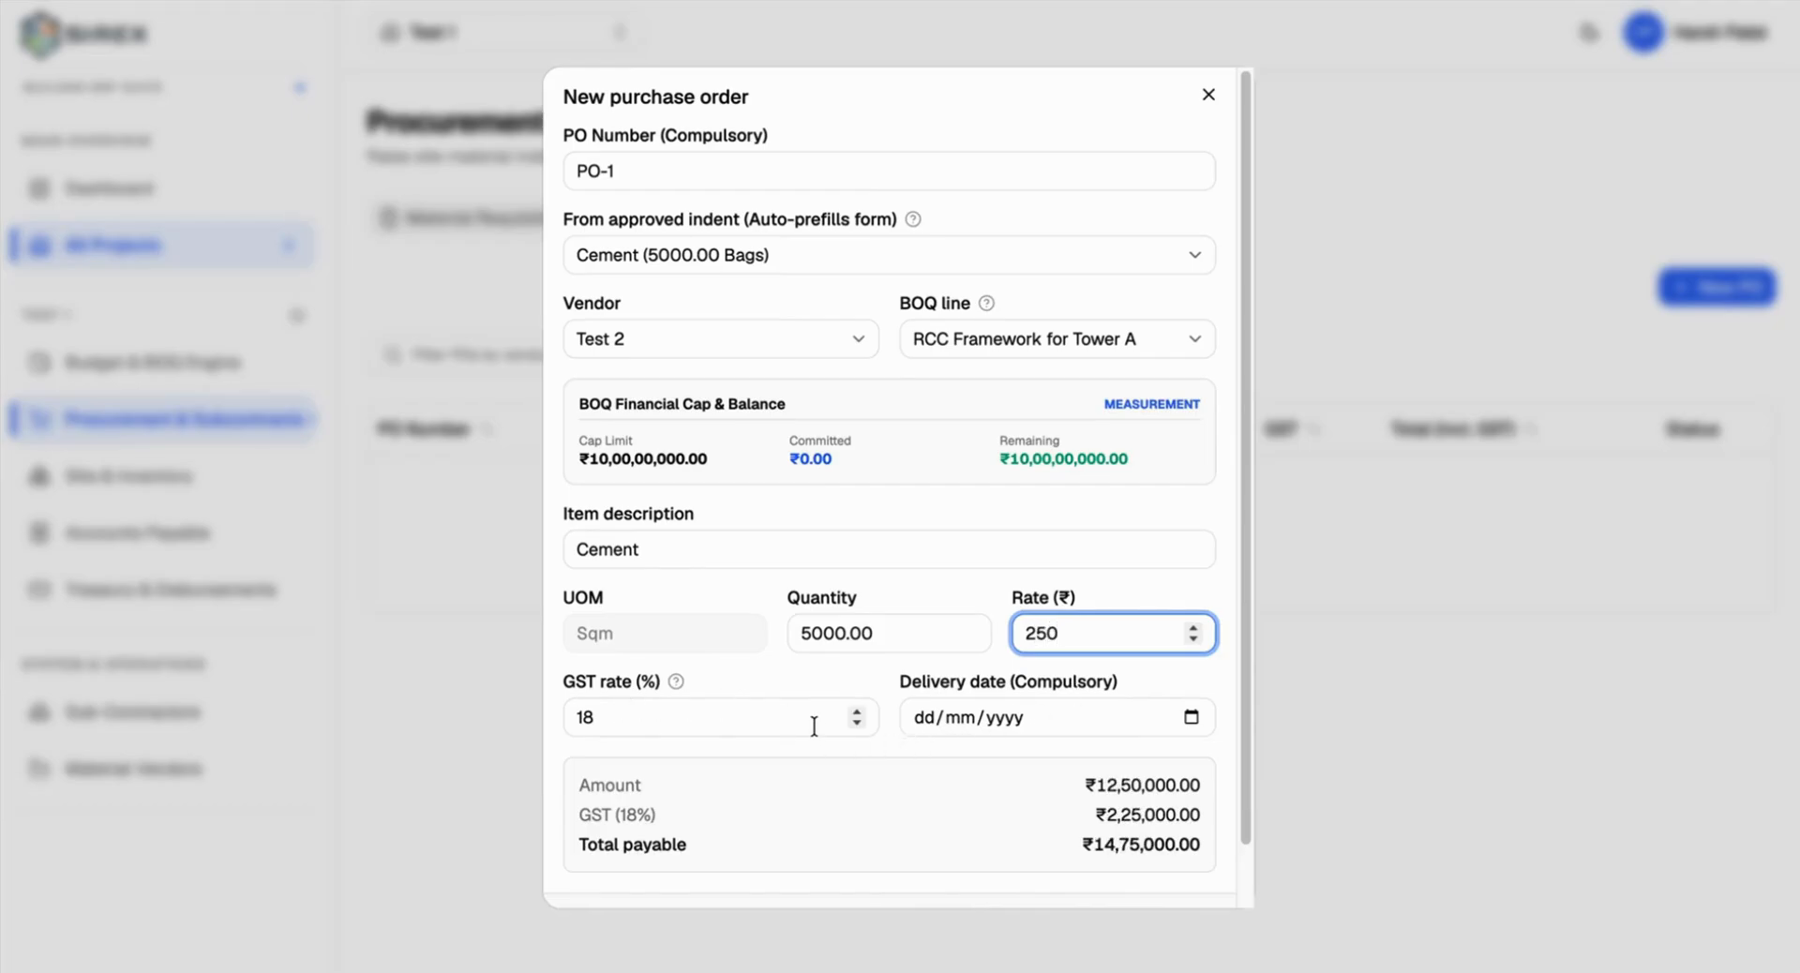
scroll(895, 670, "down", 1)
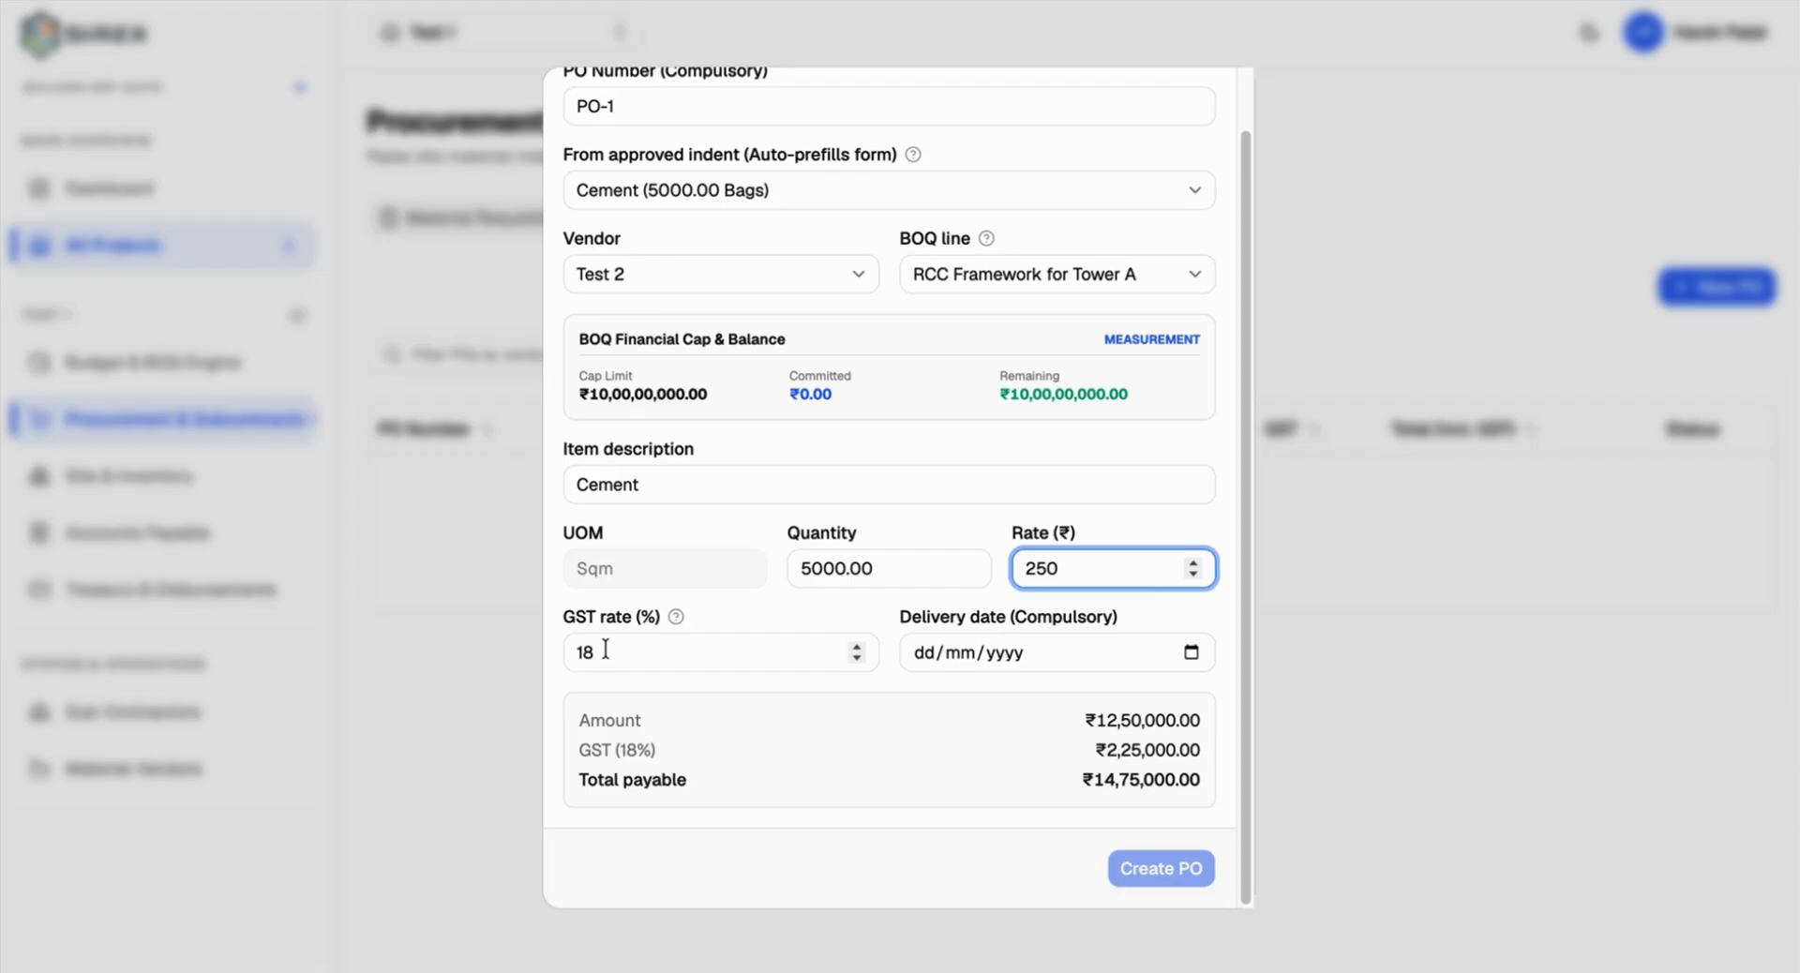
left_click(1188, 652)
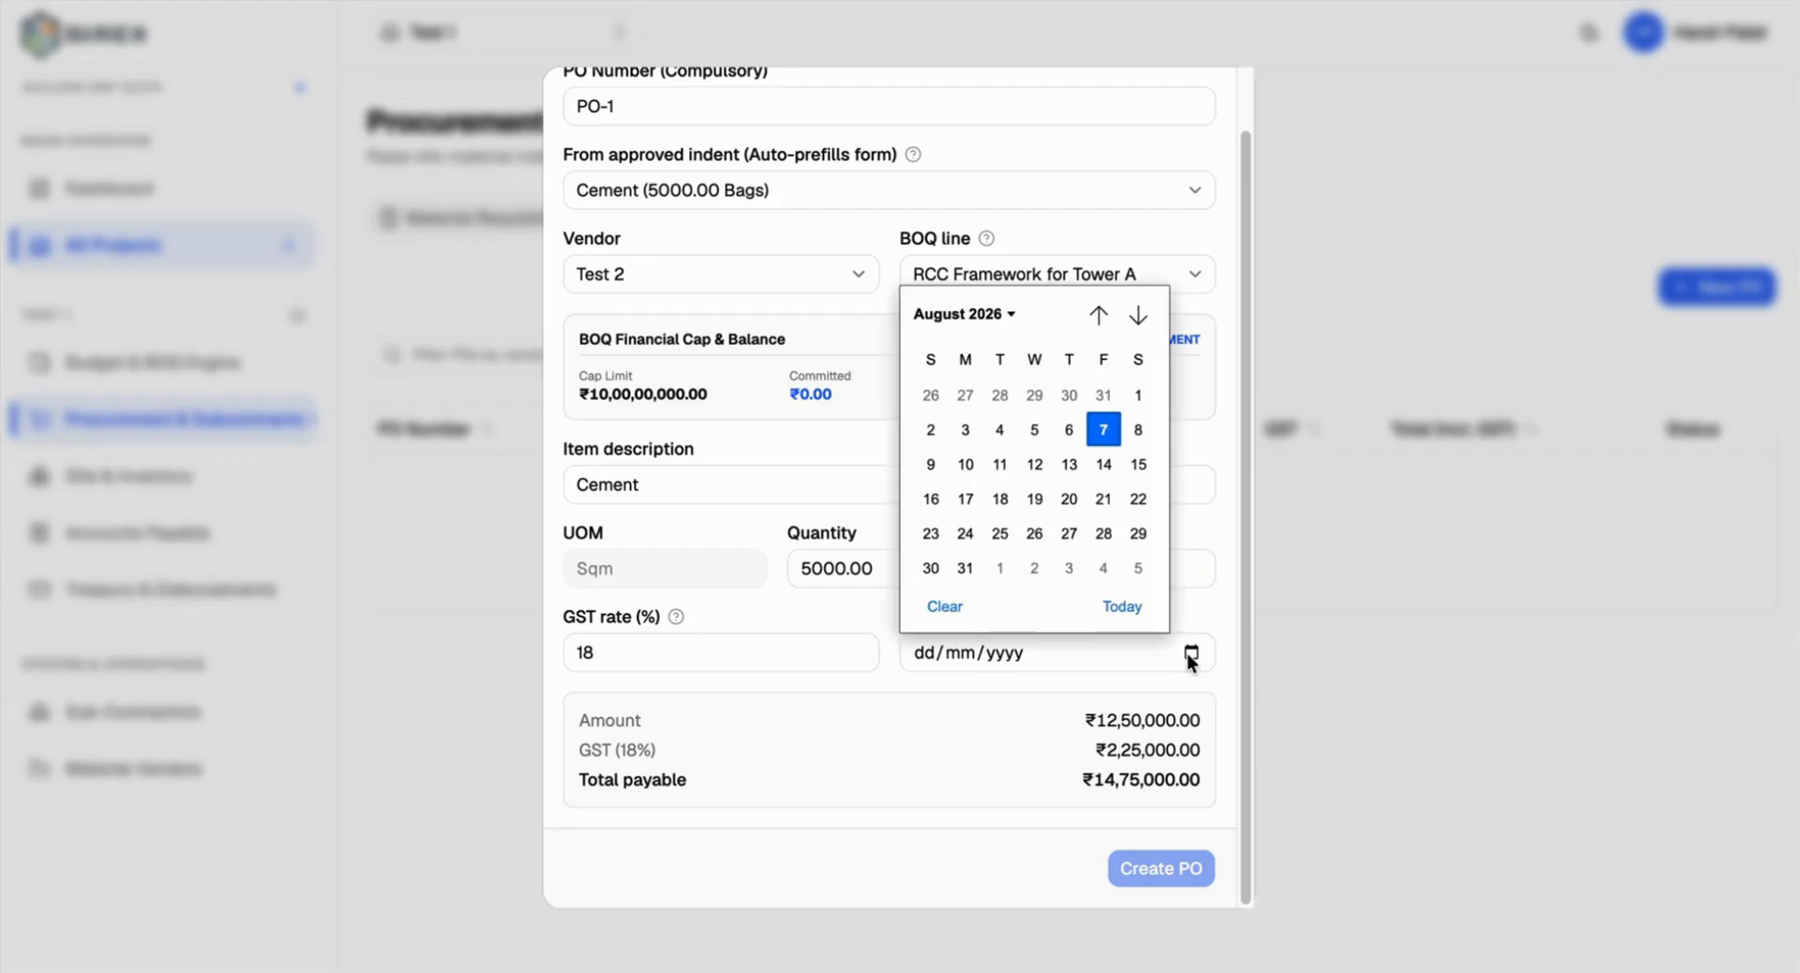
left_click(1080, 463)
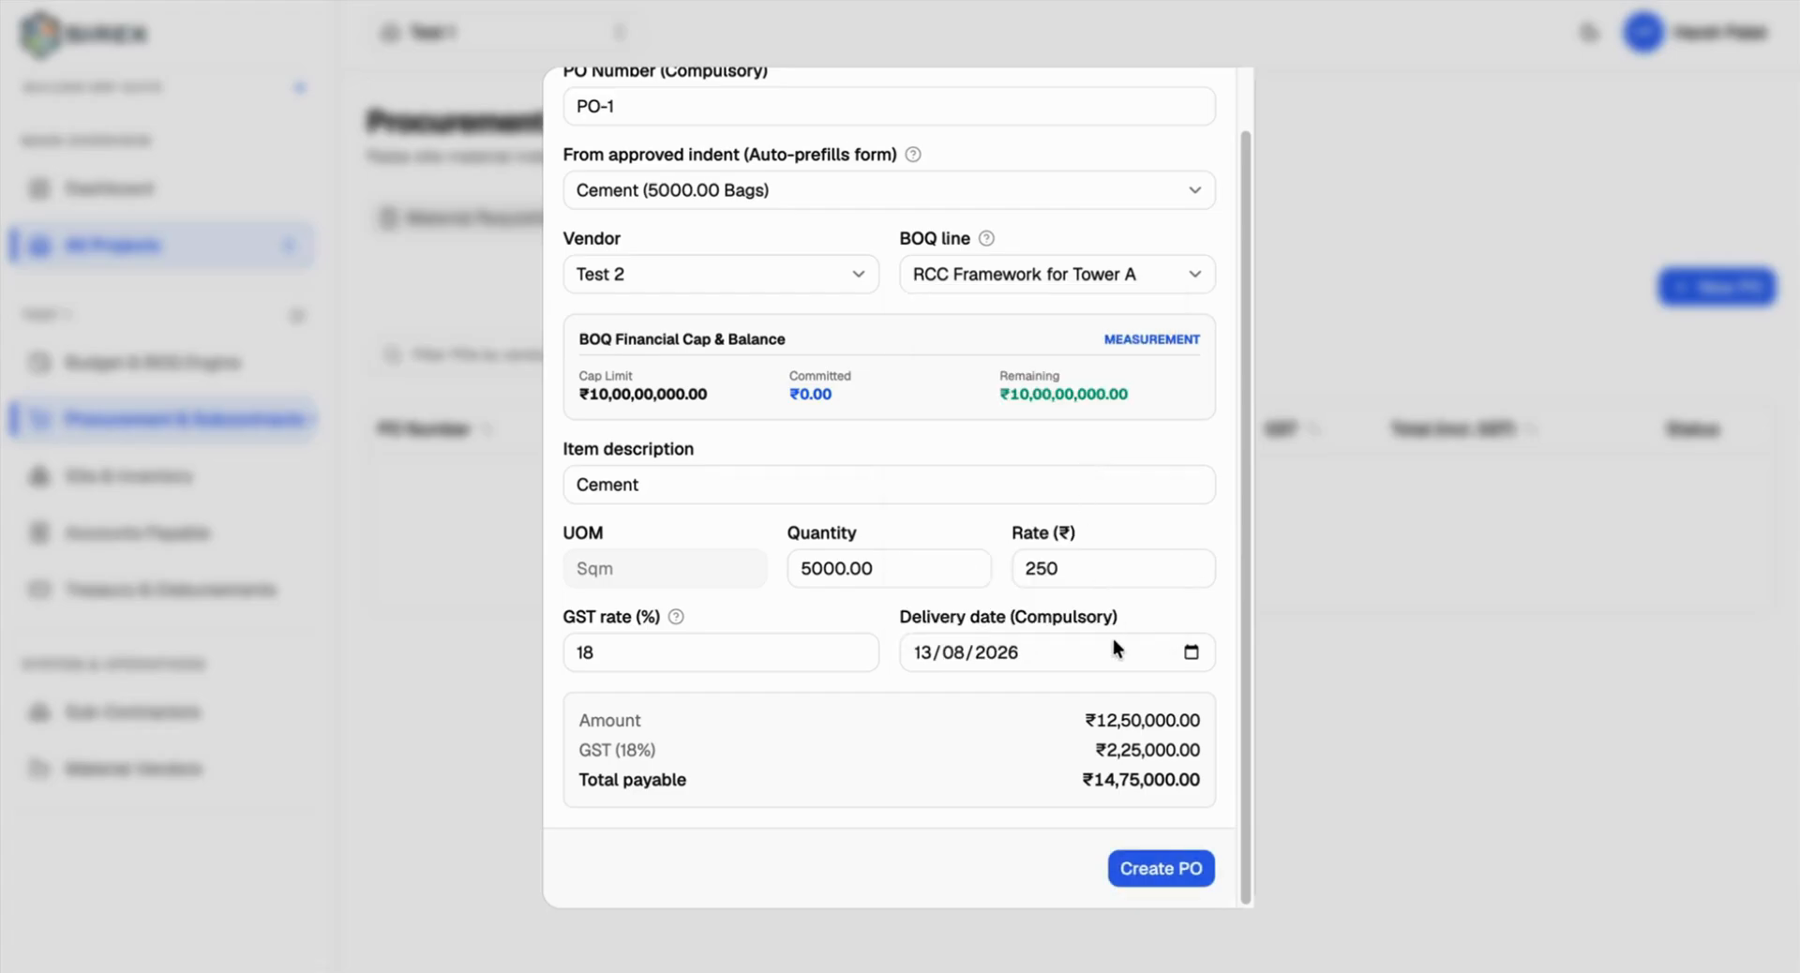
left_click(1139, 879)
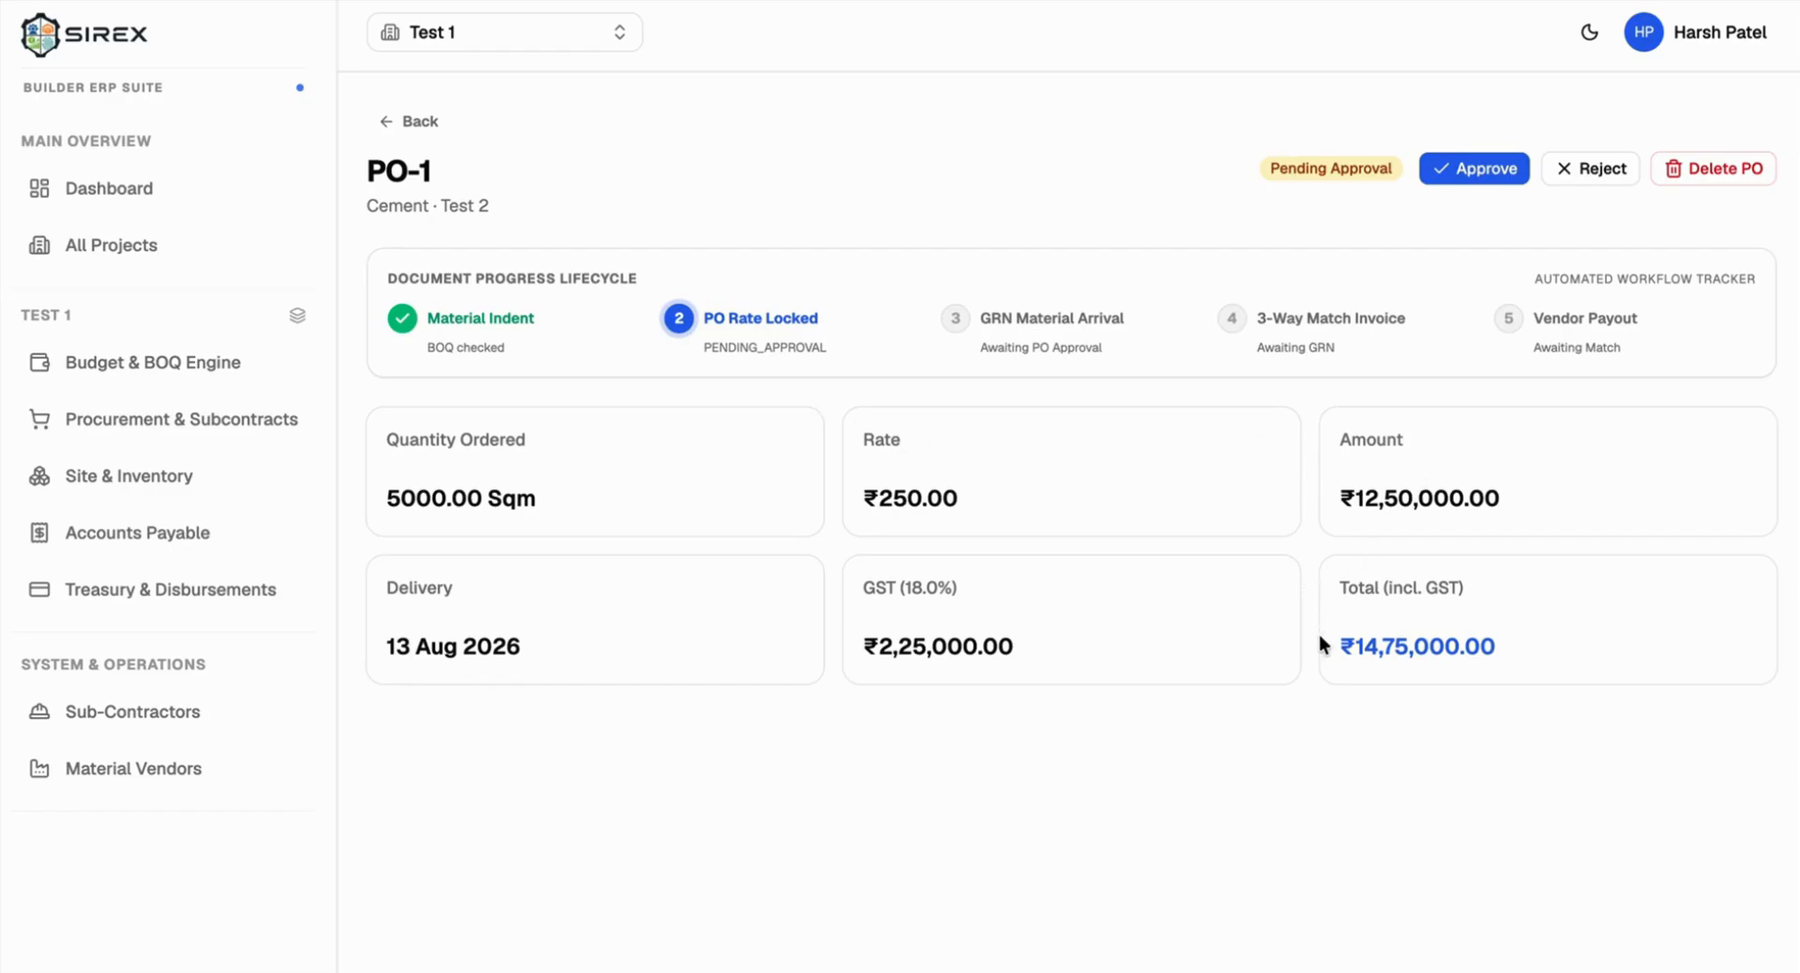
Step: Approve PO-1, then return to the list and show the Work Orders tab
left_click_drag(1270, 169, 1400, 181)
left_click(1356, 157)
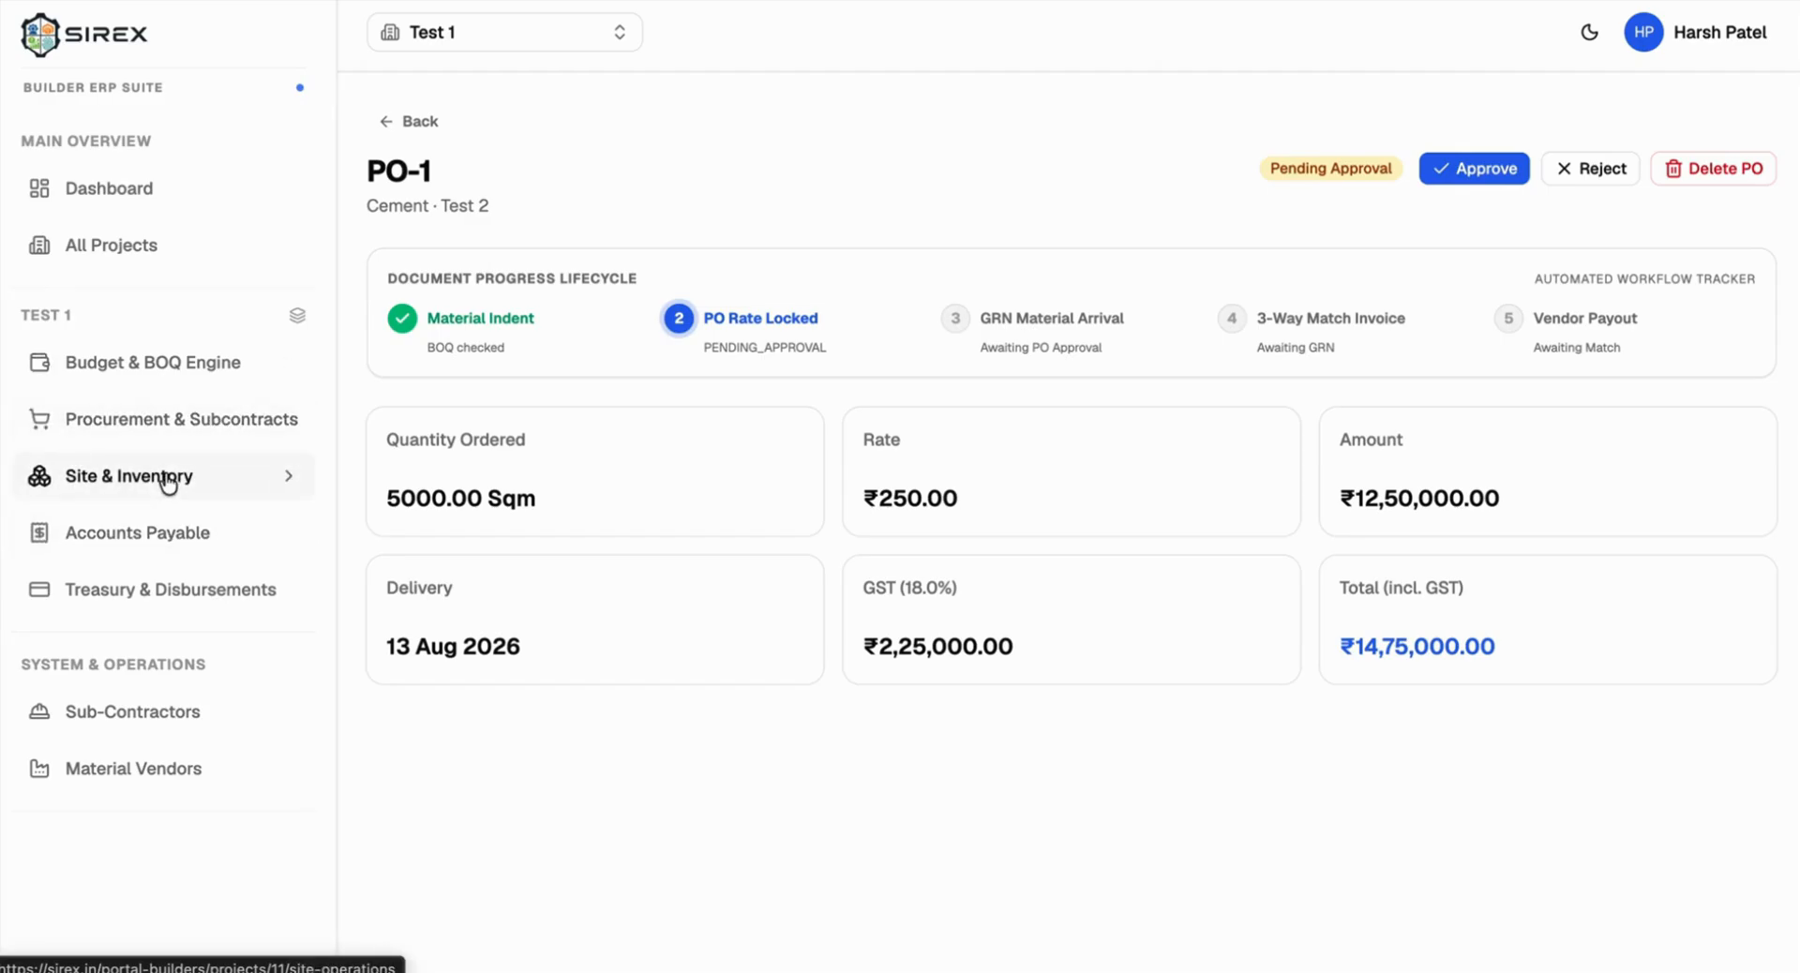
left_click(1460, 165)
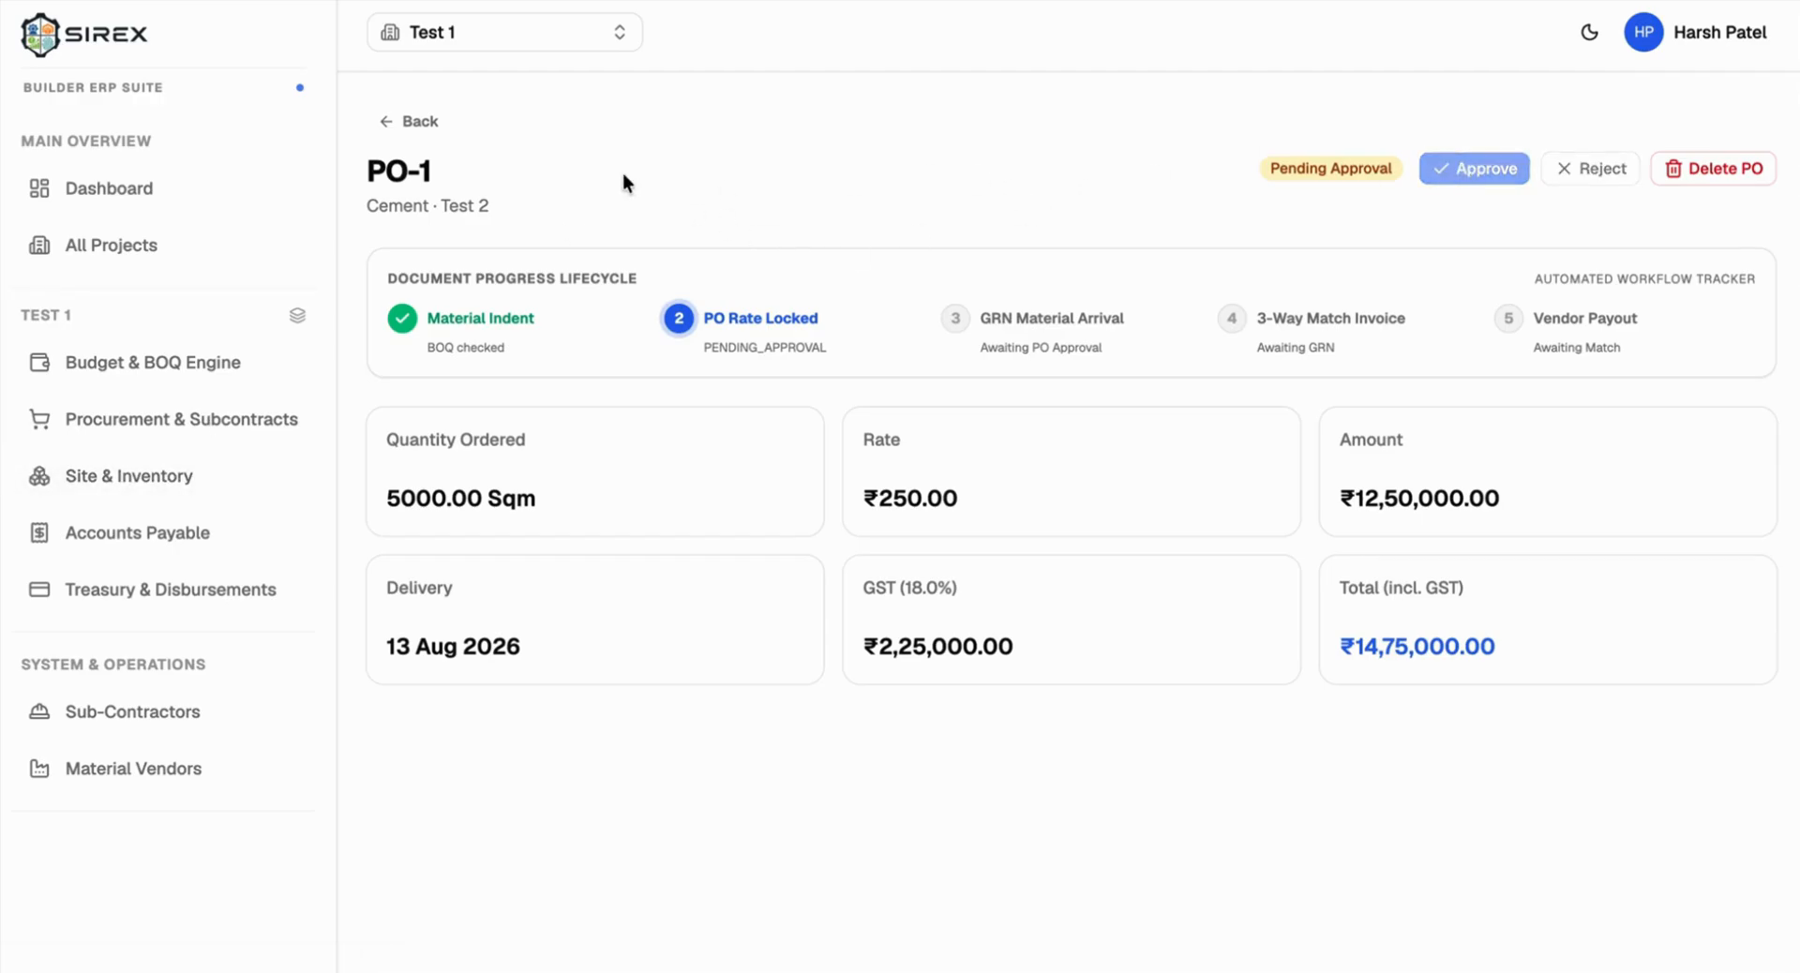
left_click(447, 123)
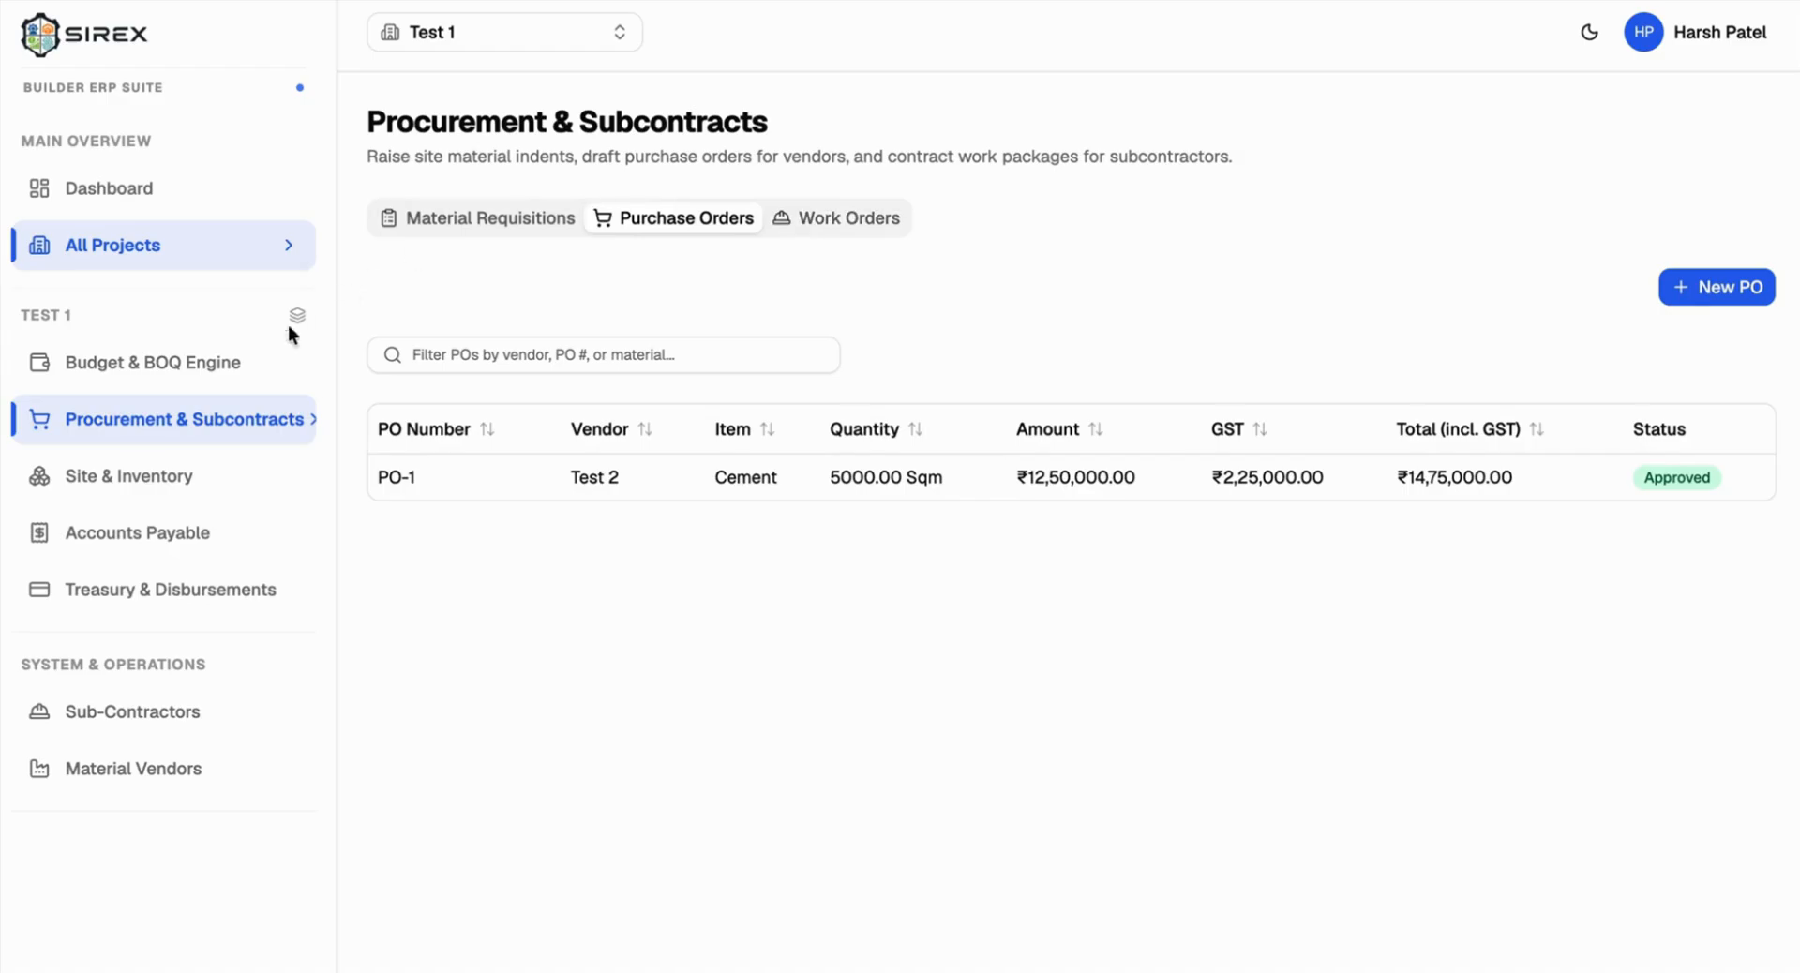
left_click(818, 229)
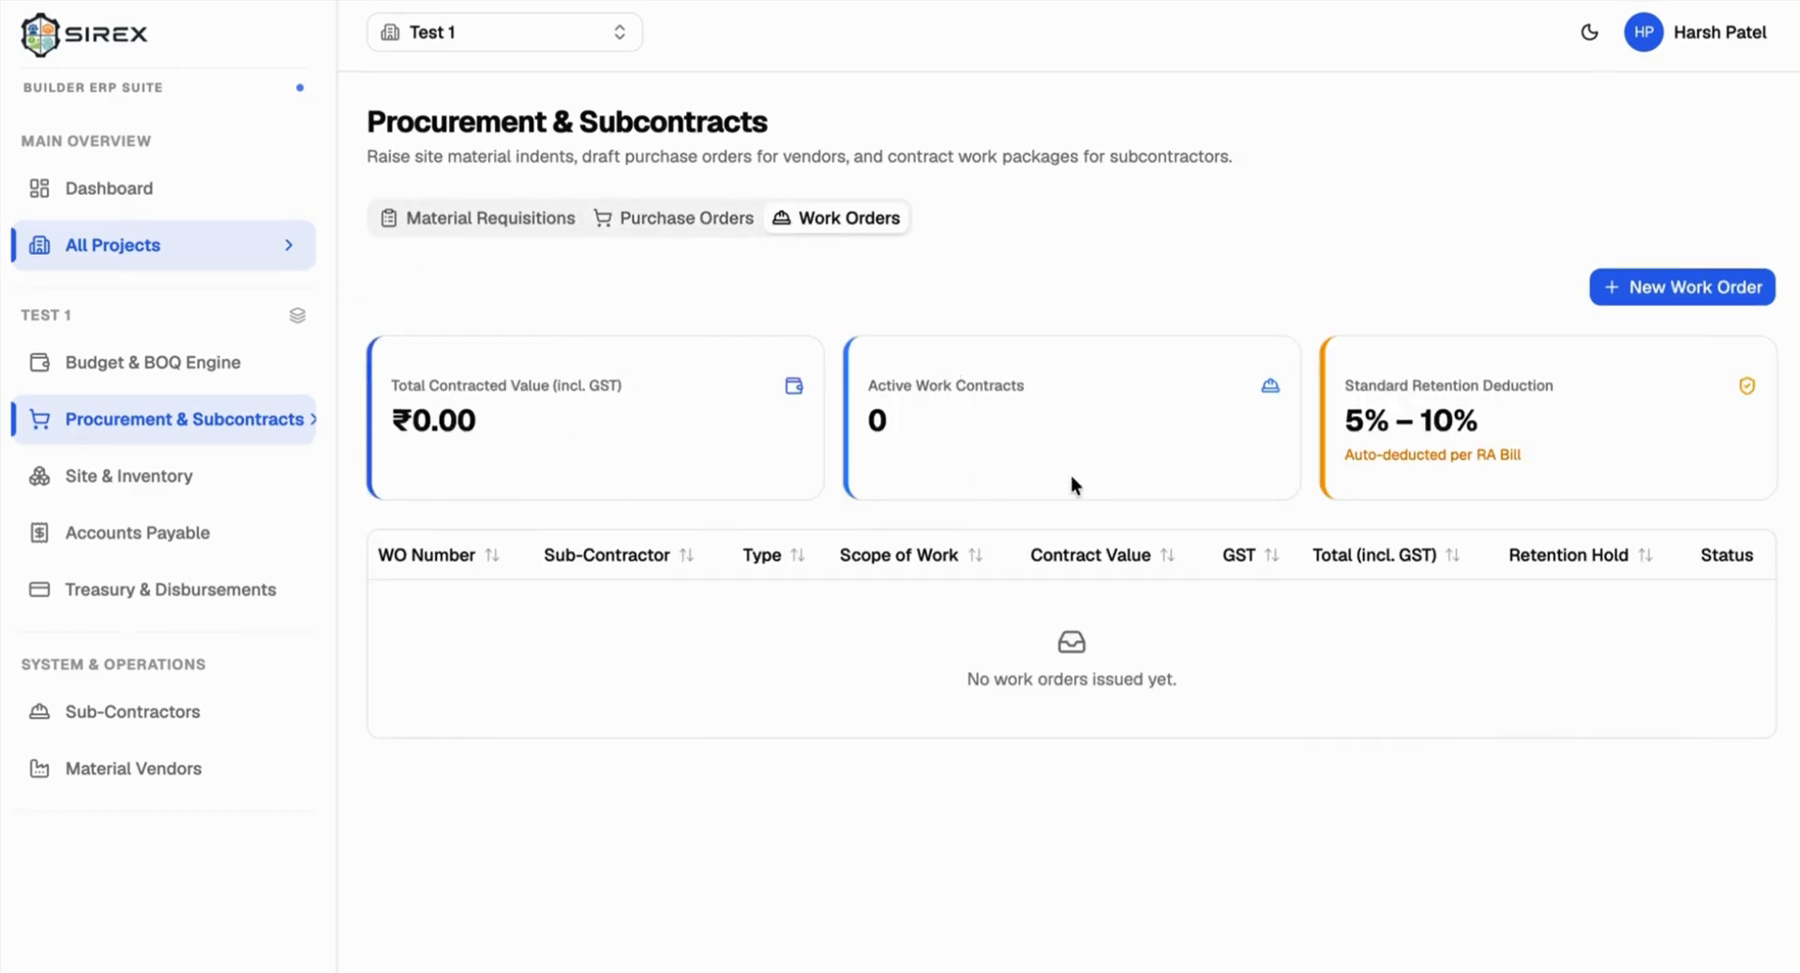
Step: Begin a WO-1 work order, then close the form without issuing it
left_click(1671, 287)
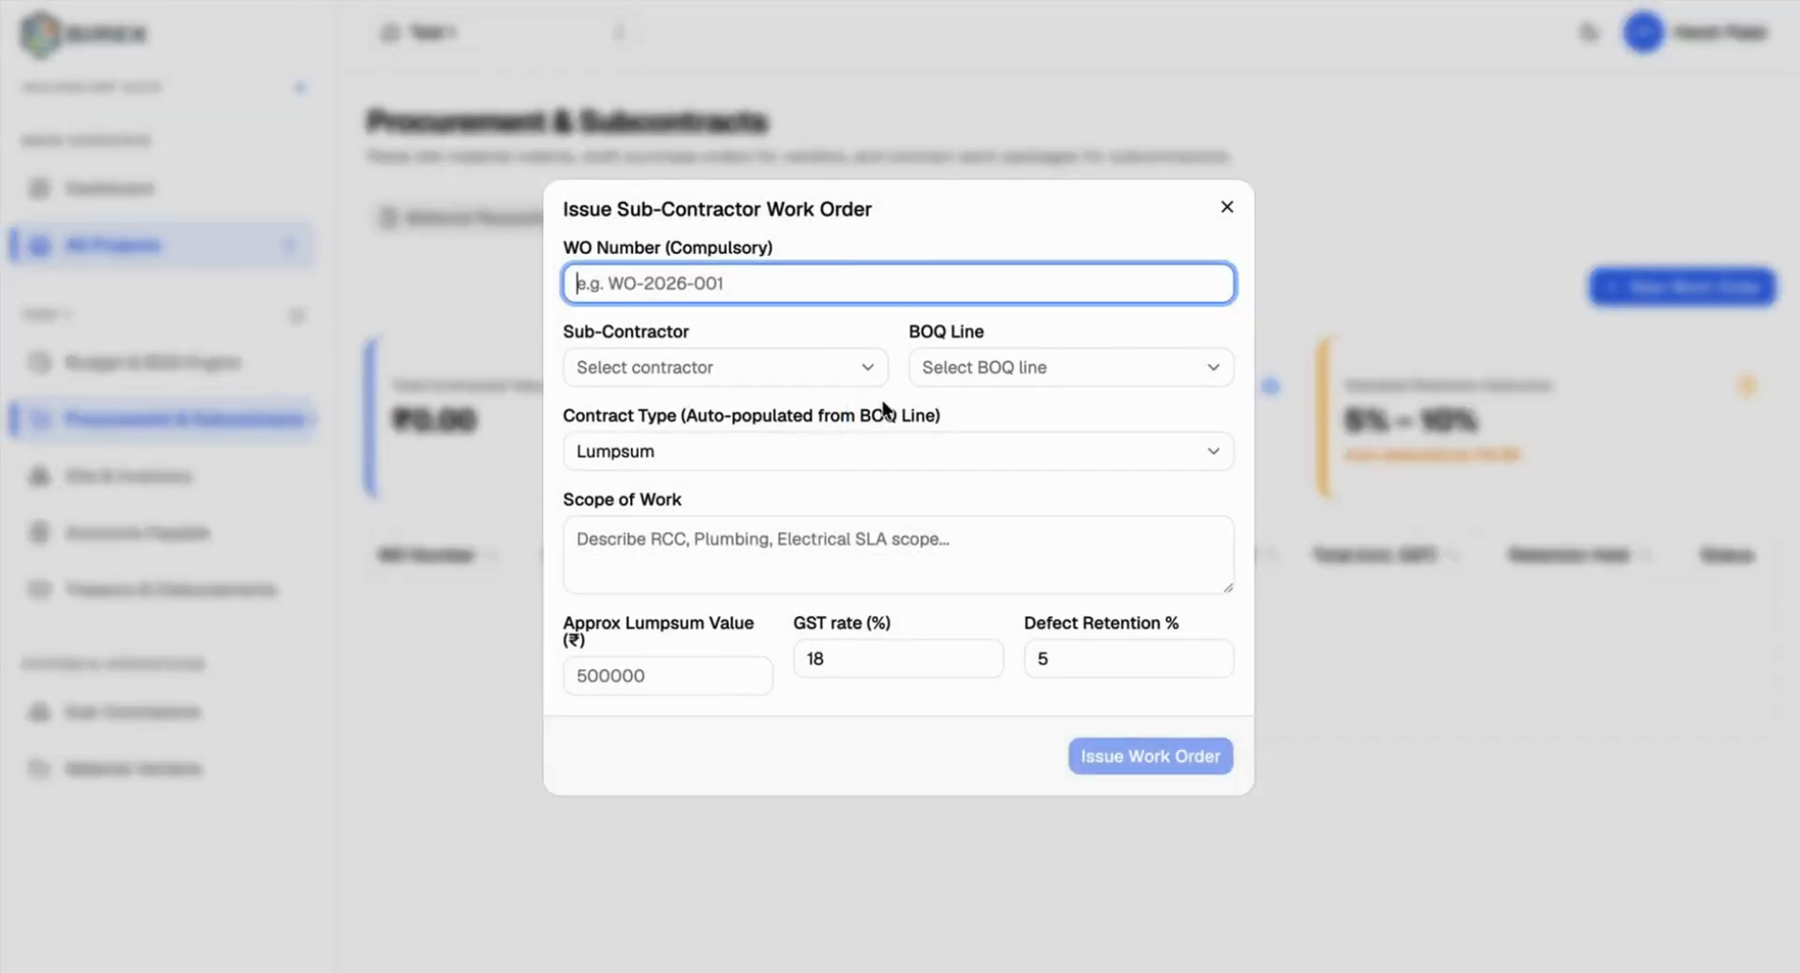
type("W")
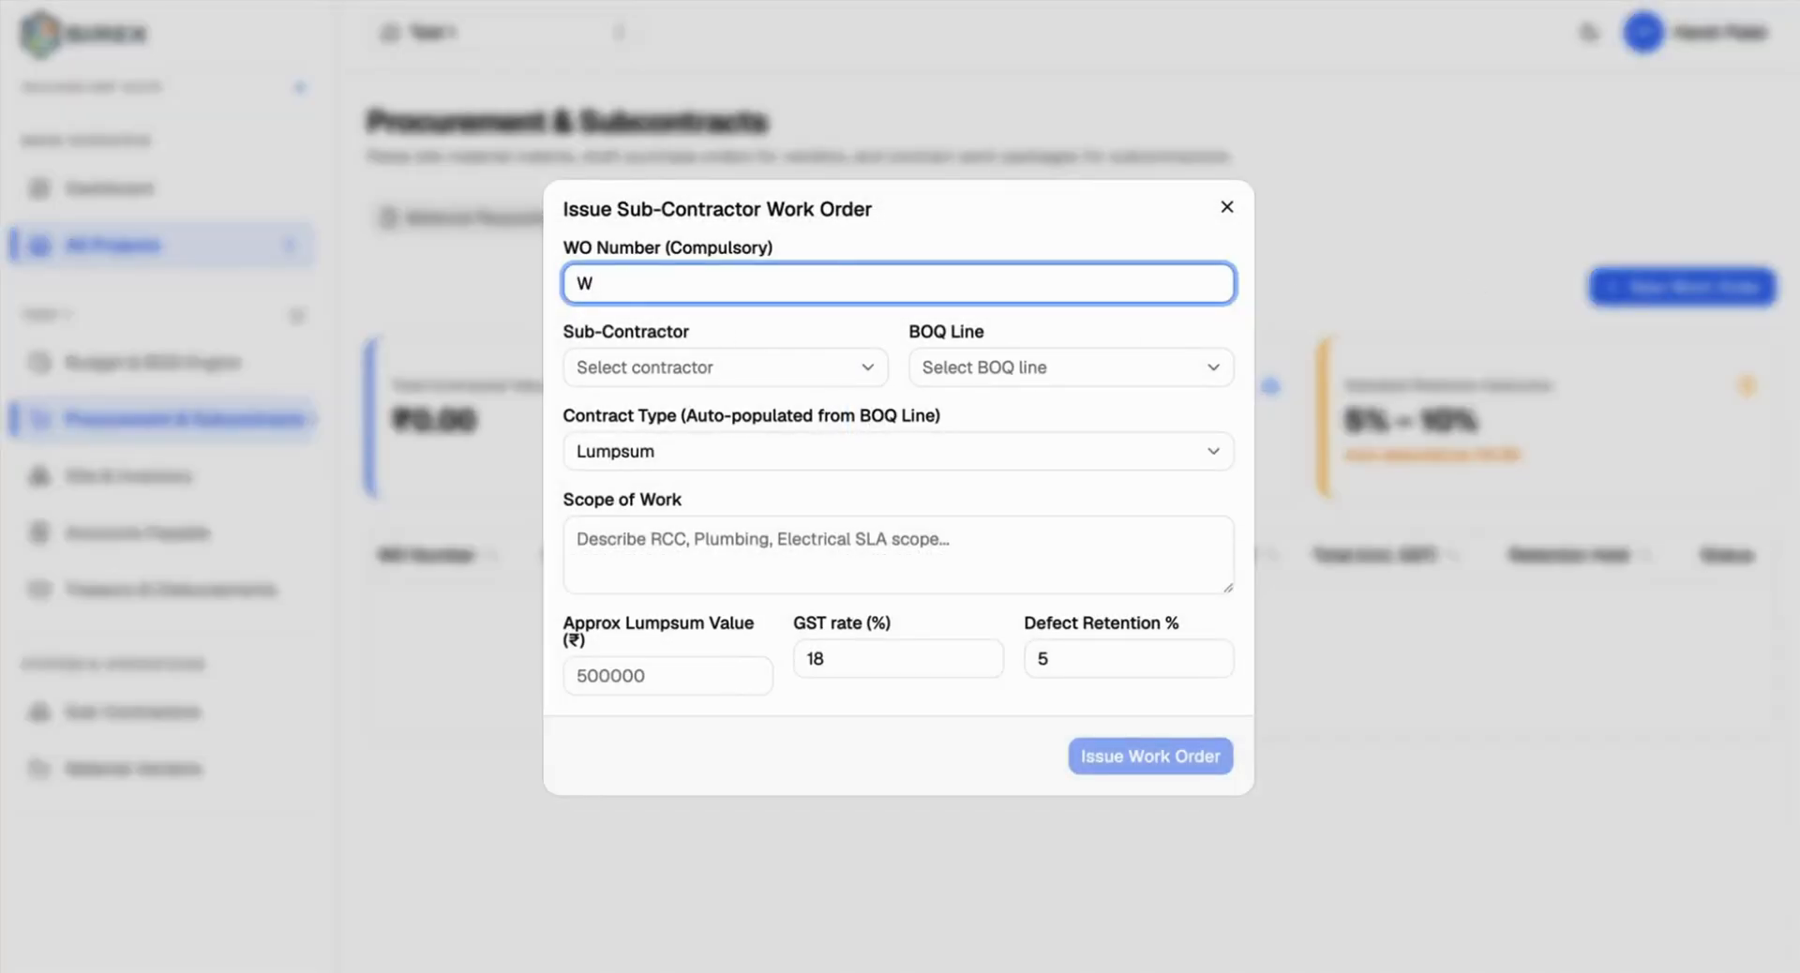
type("O-1")
left_click(615, 366)
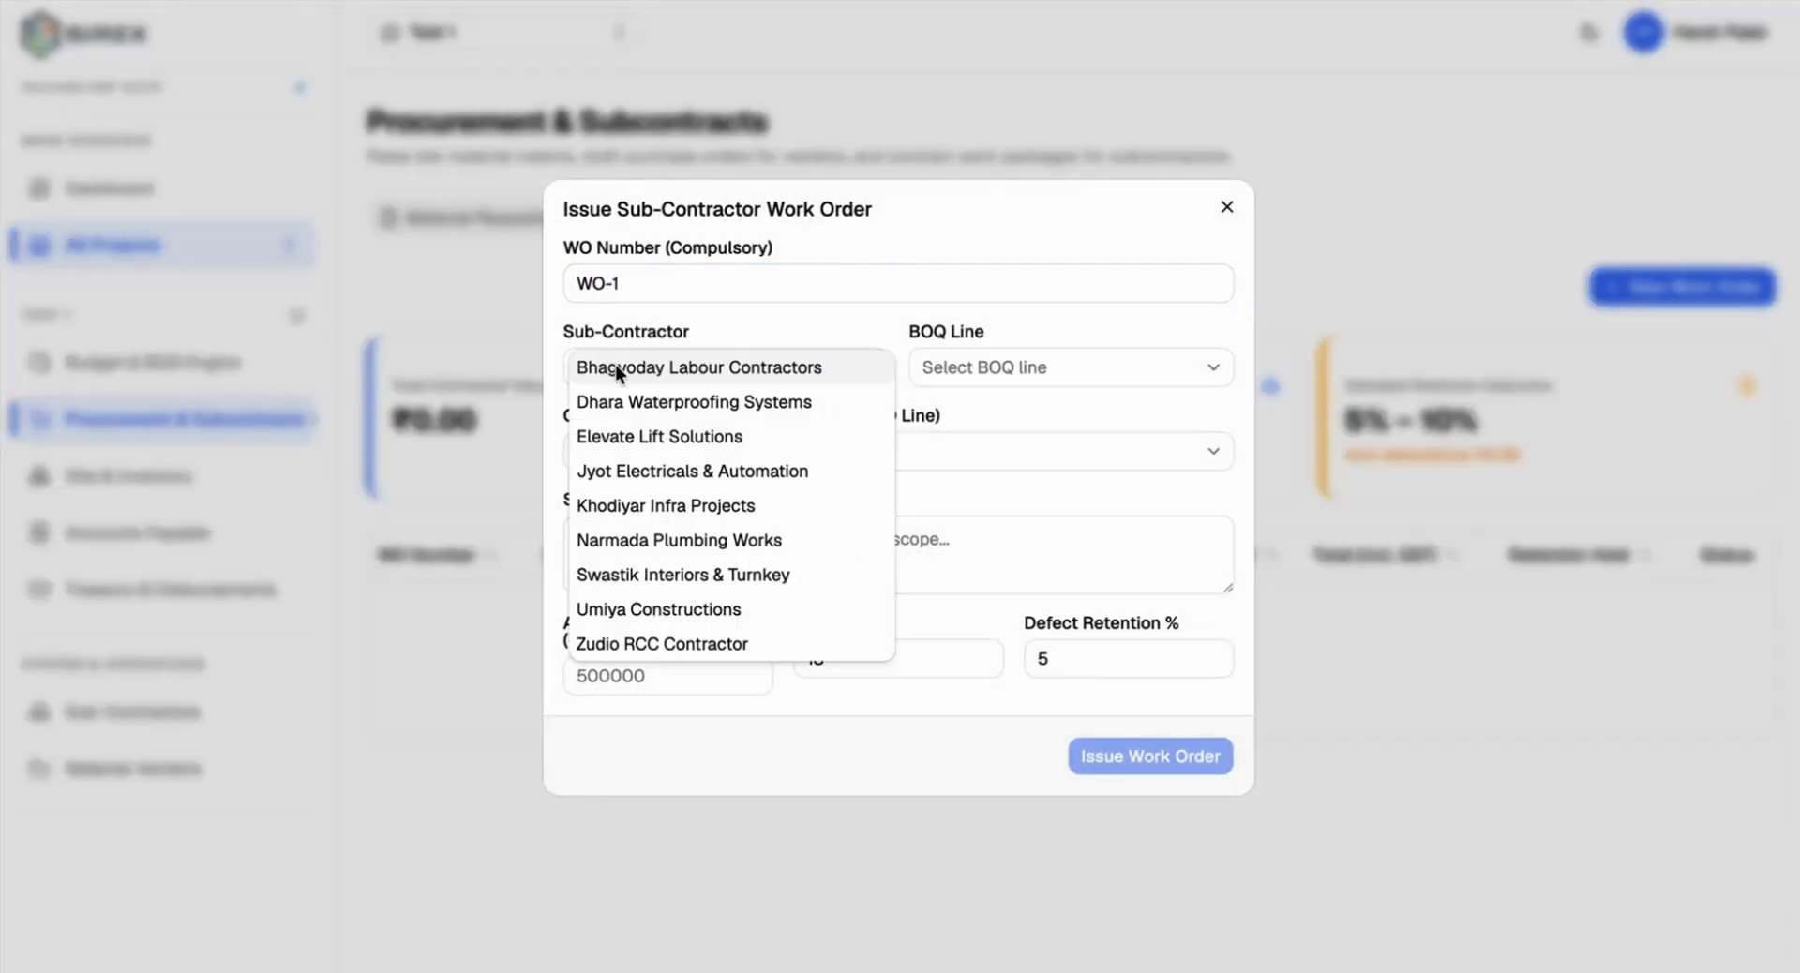
left_click(1227, 206)
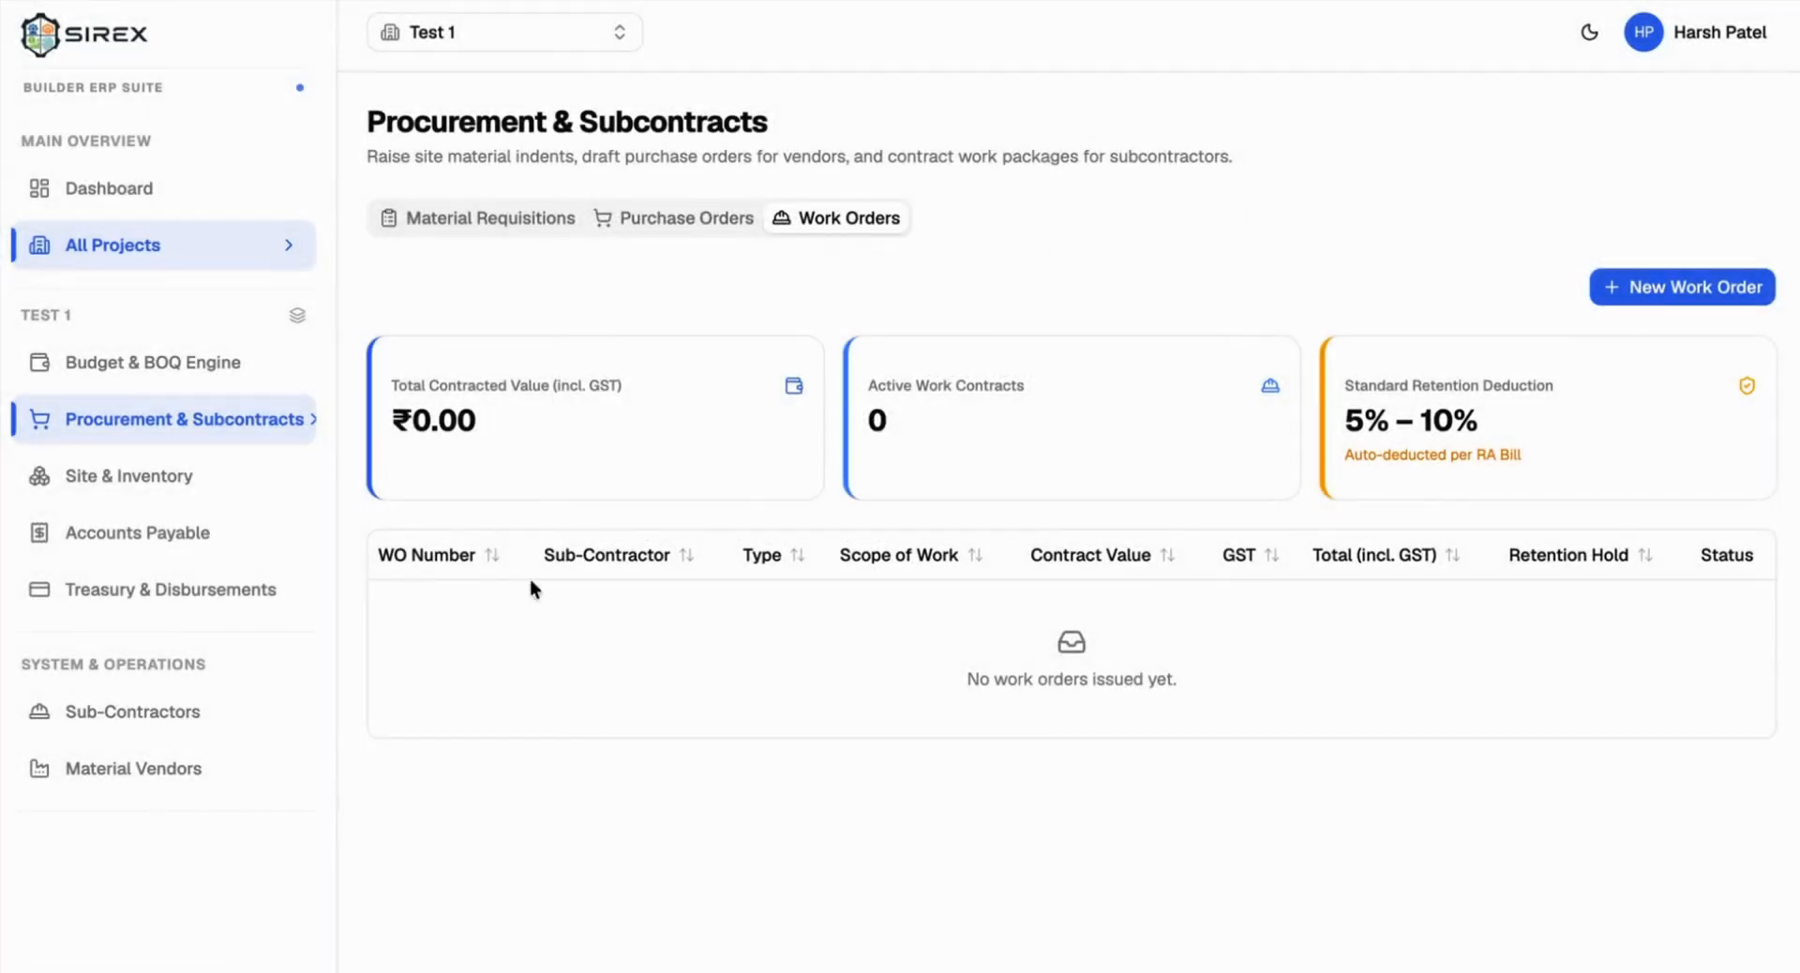
Step: Go to Sub-Contractors and open the Add Sub-Contractor form
left_click(122, 717)
scroll(744, 598, "down", 1)
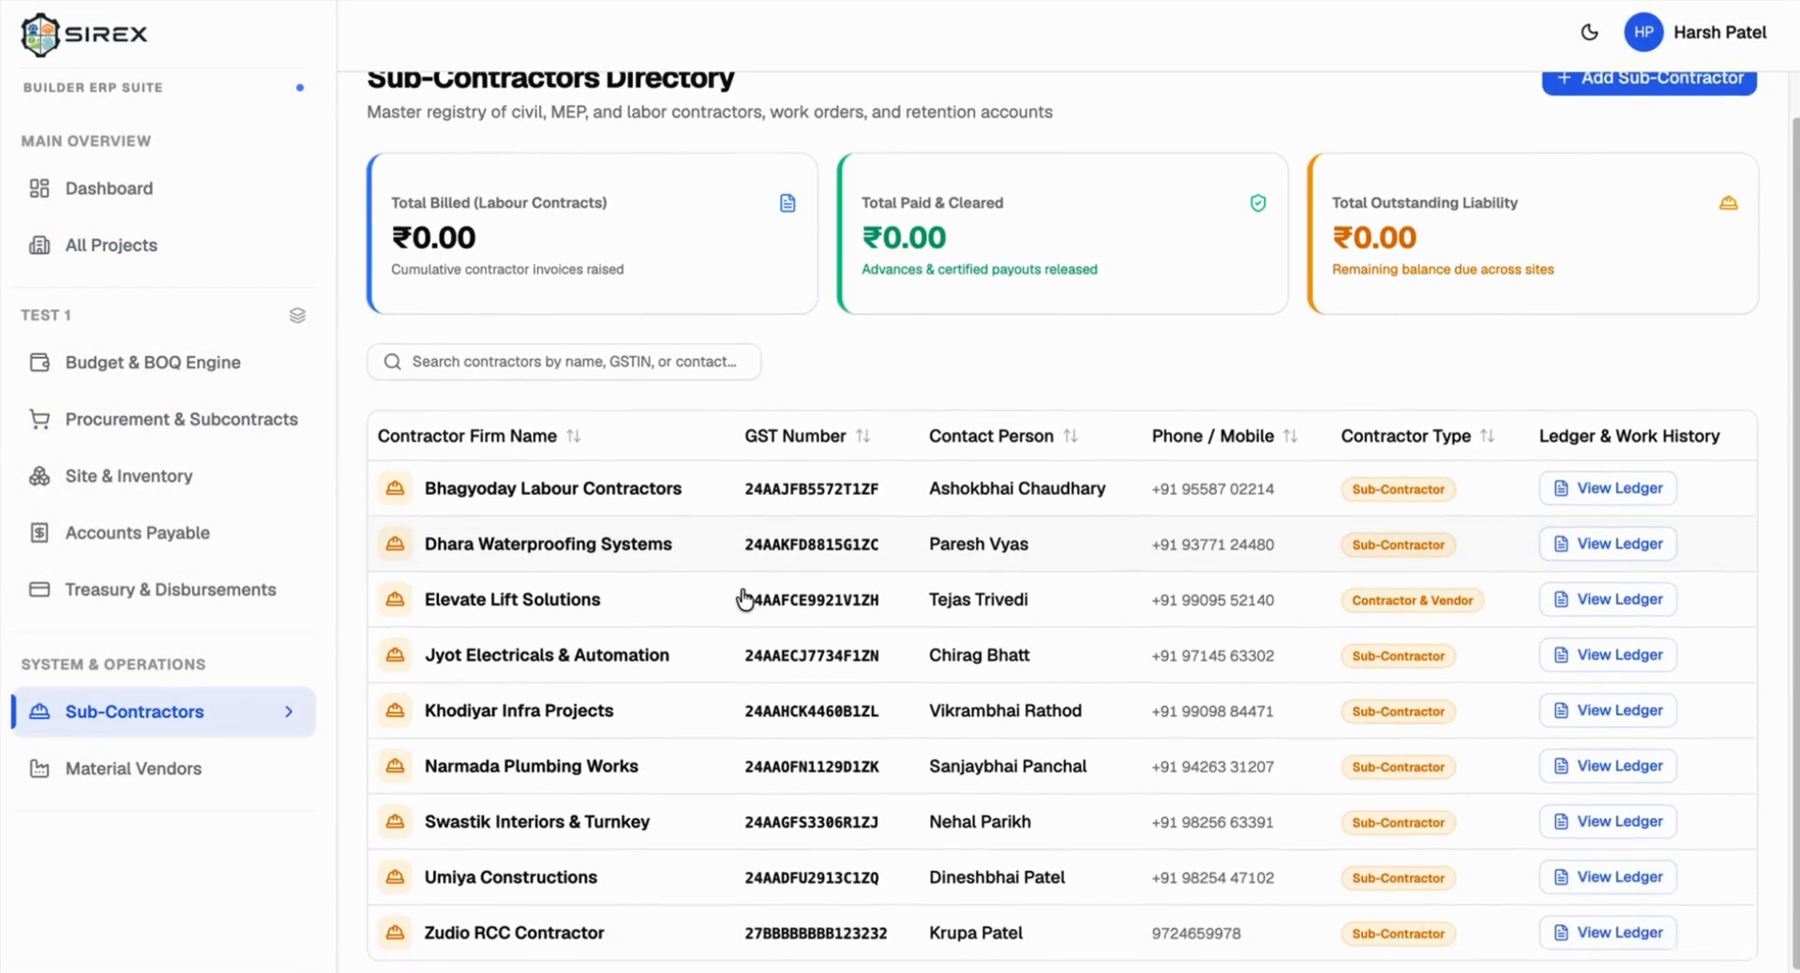
scroll(1357, 212, "up", 1)
left_click(1594, 120)
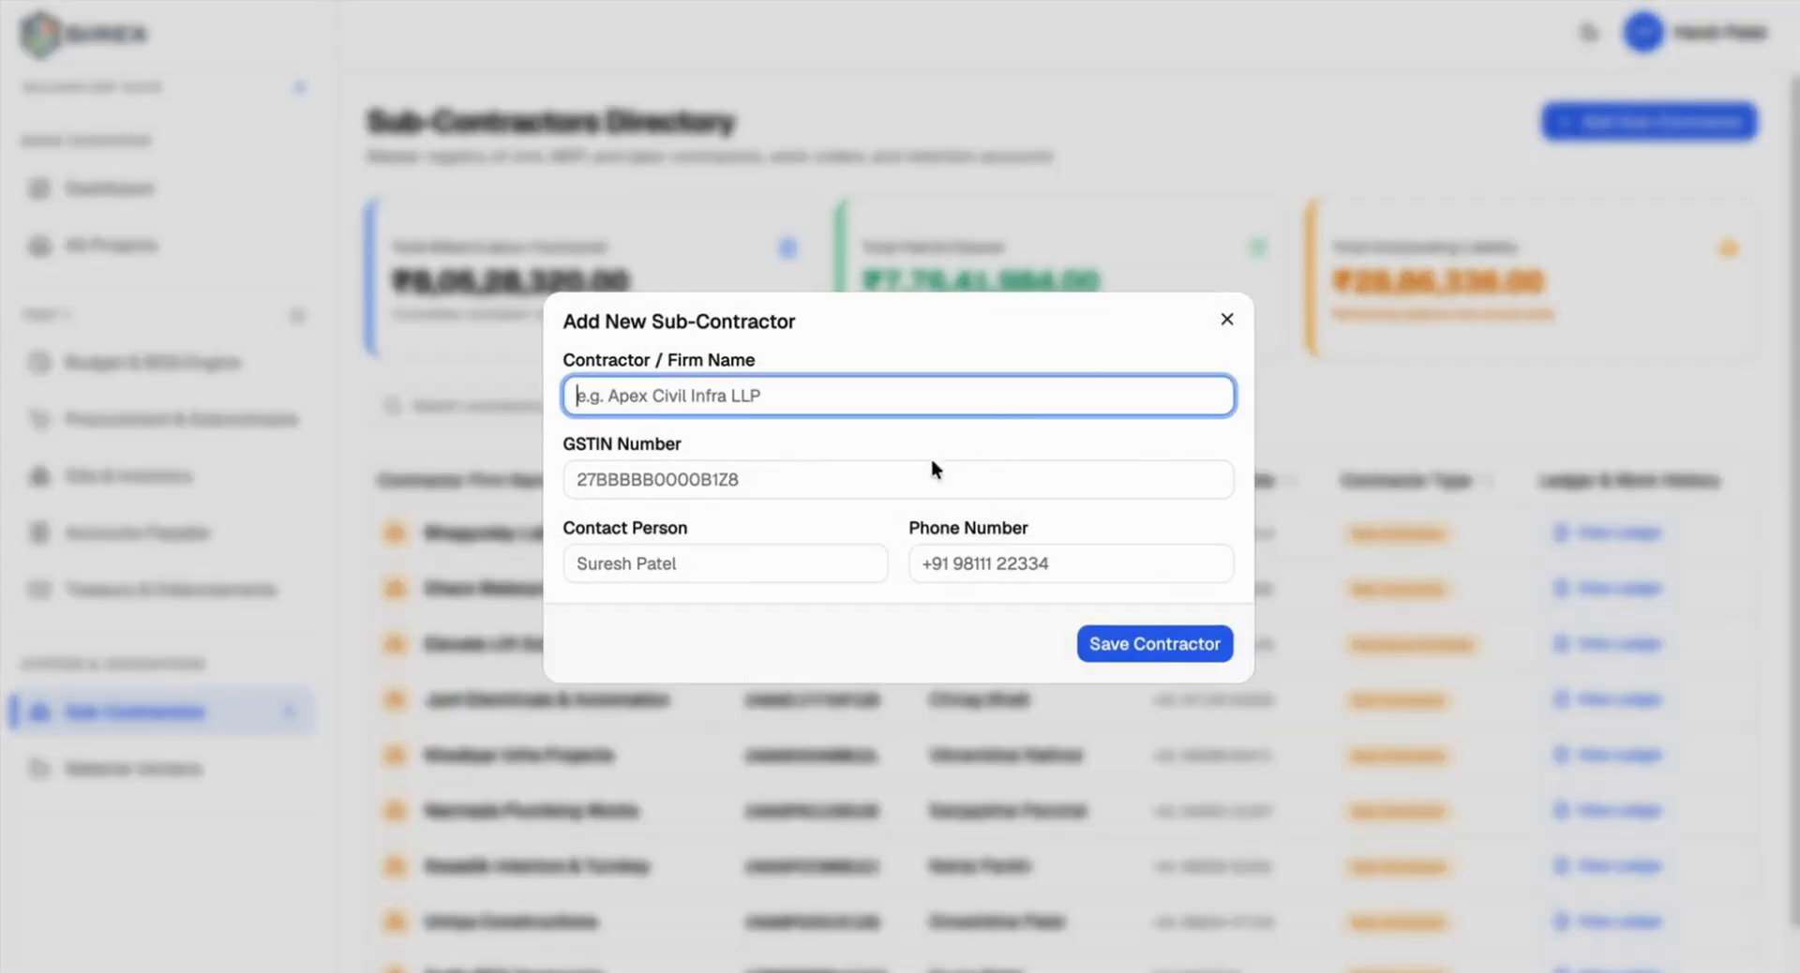
left_click(1227, 318)
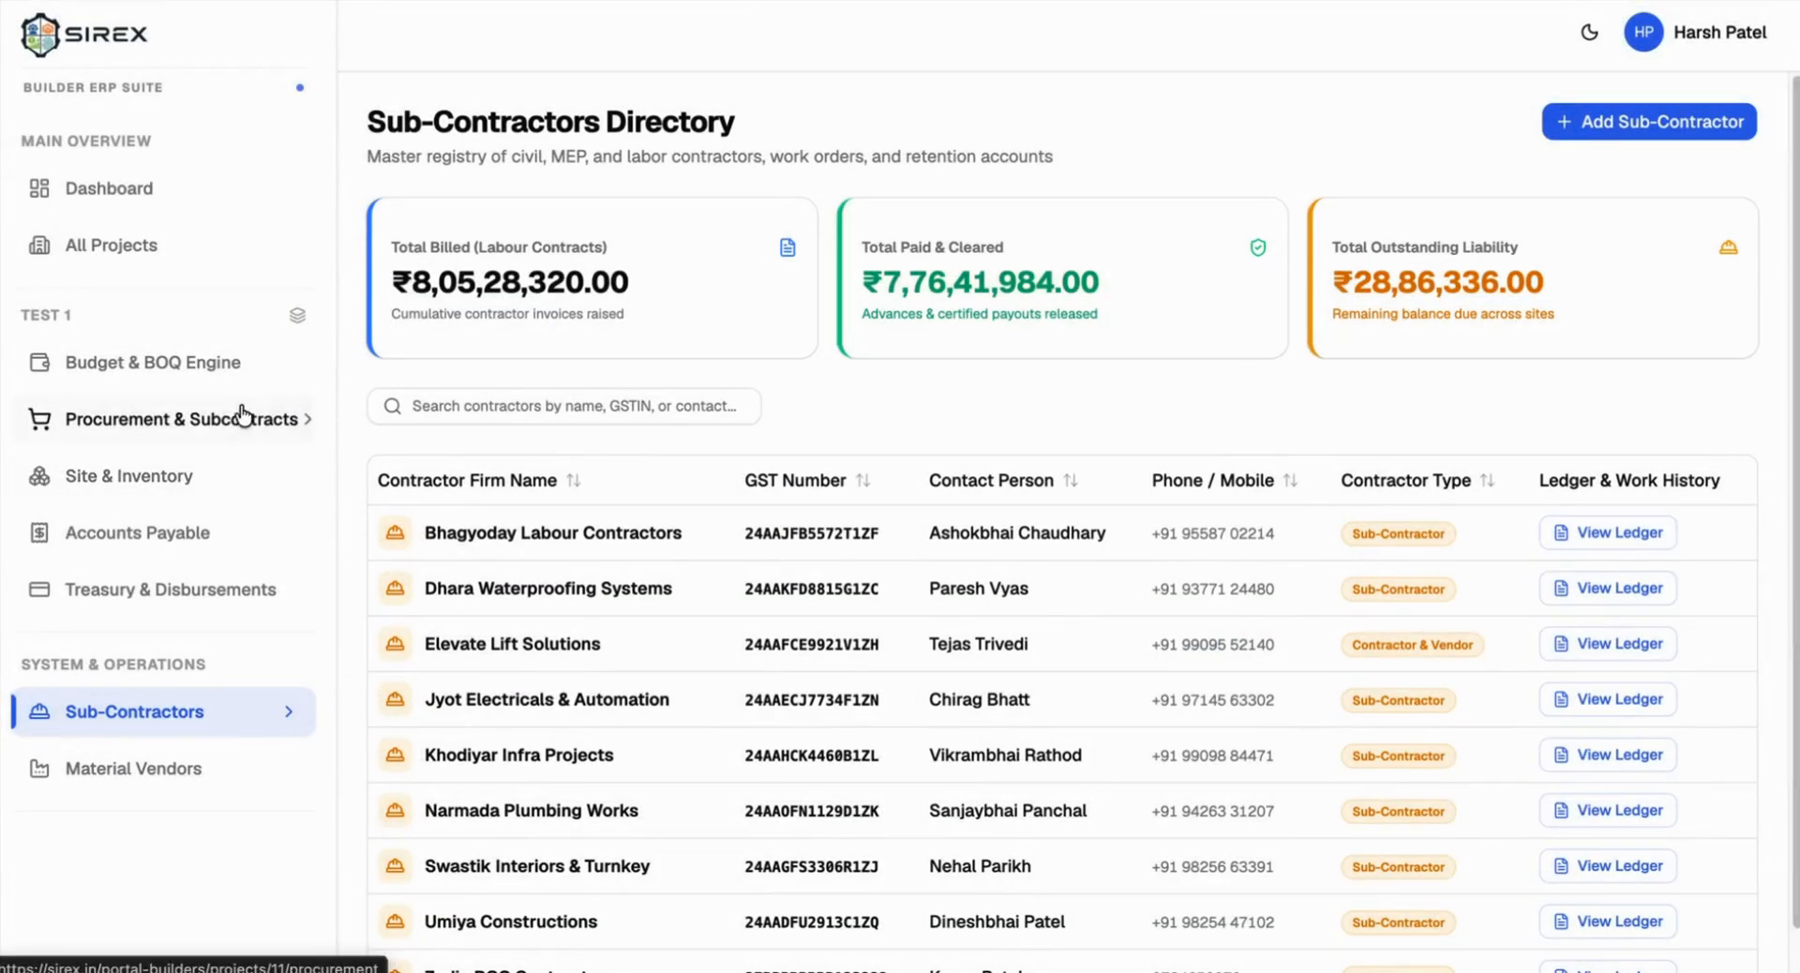
left_click(1591, 125)
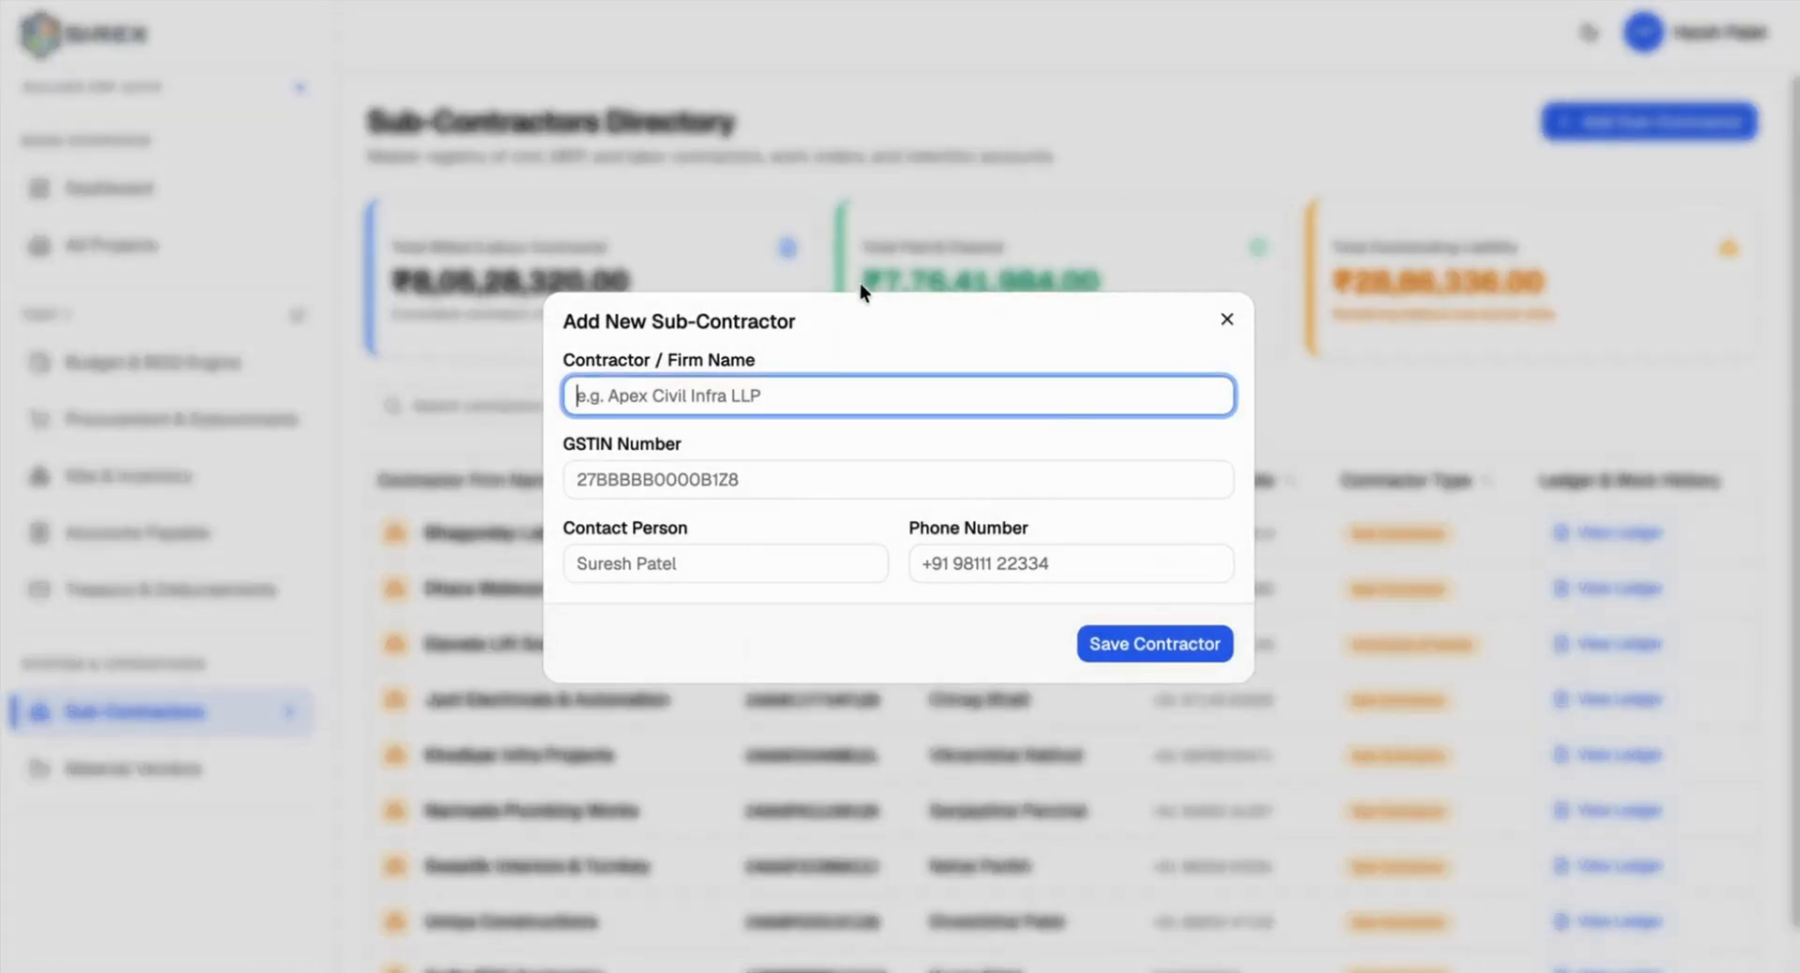
Step: Register 'Test Contractor' with GSTIN, contact person and phone number, and save it
type("Test COn")
key("BackSpace")
key("BackSpace")
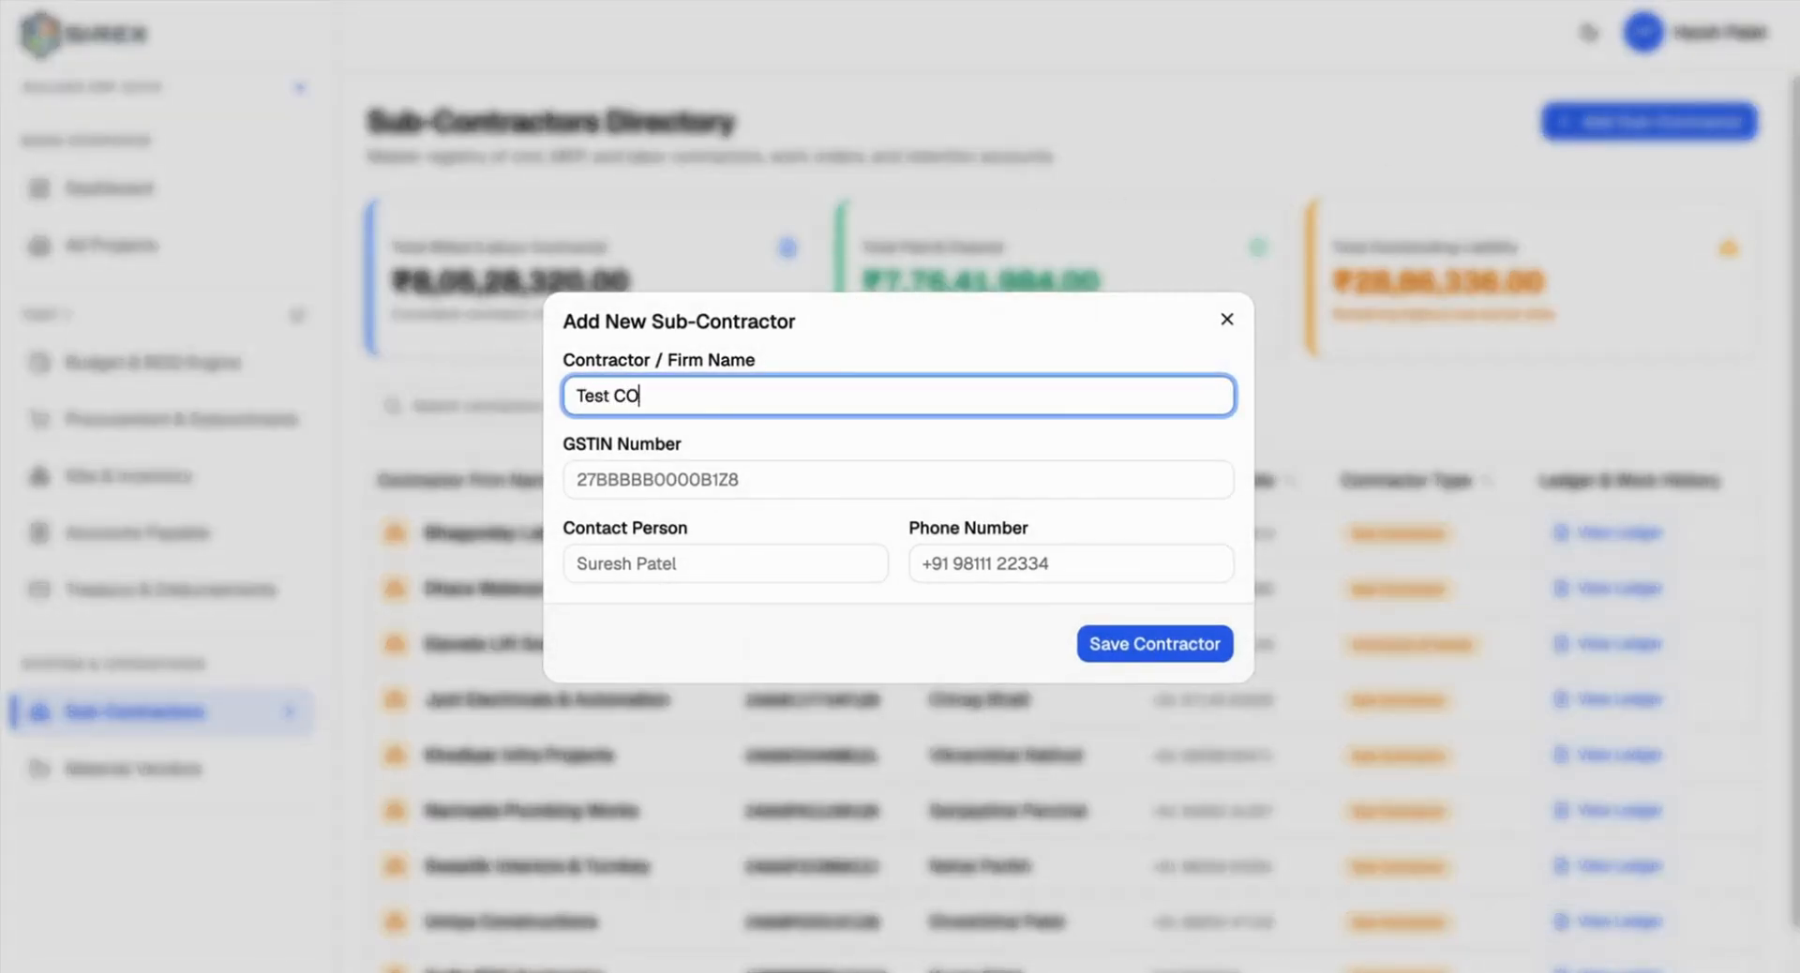
type("ontractor")
left_click(779, 469)
left_click(746, 536)
left_click(722, 573)
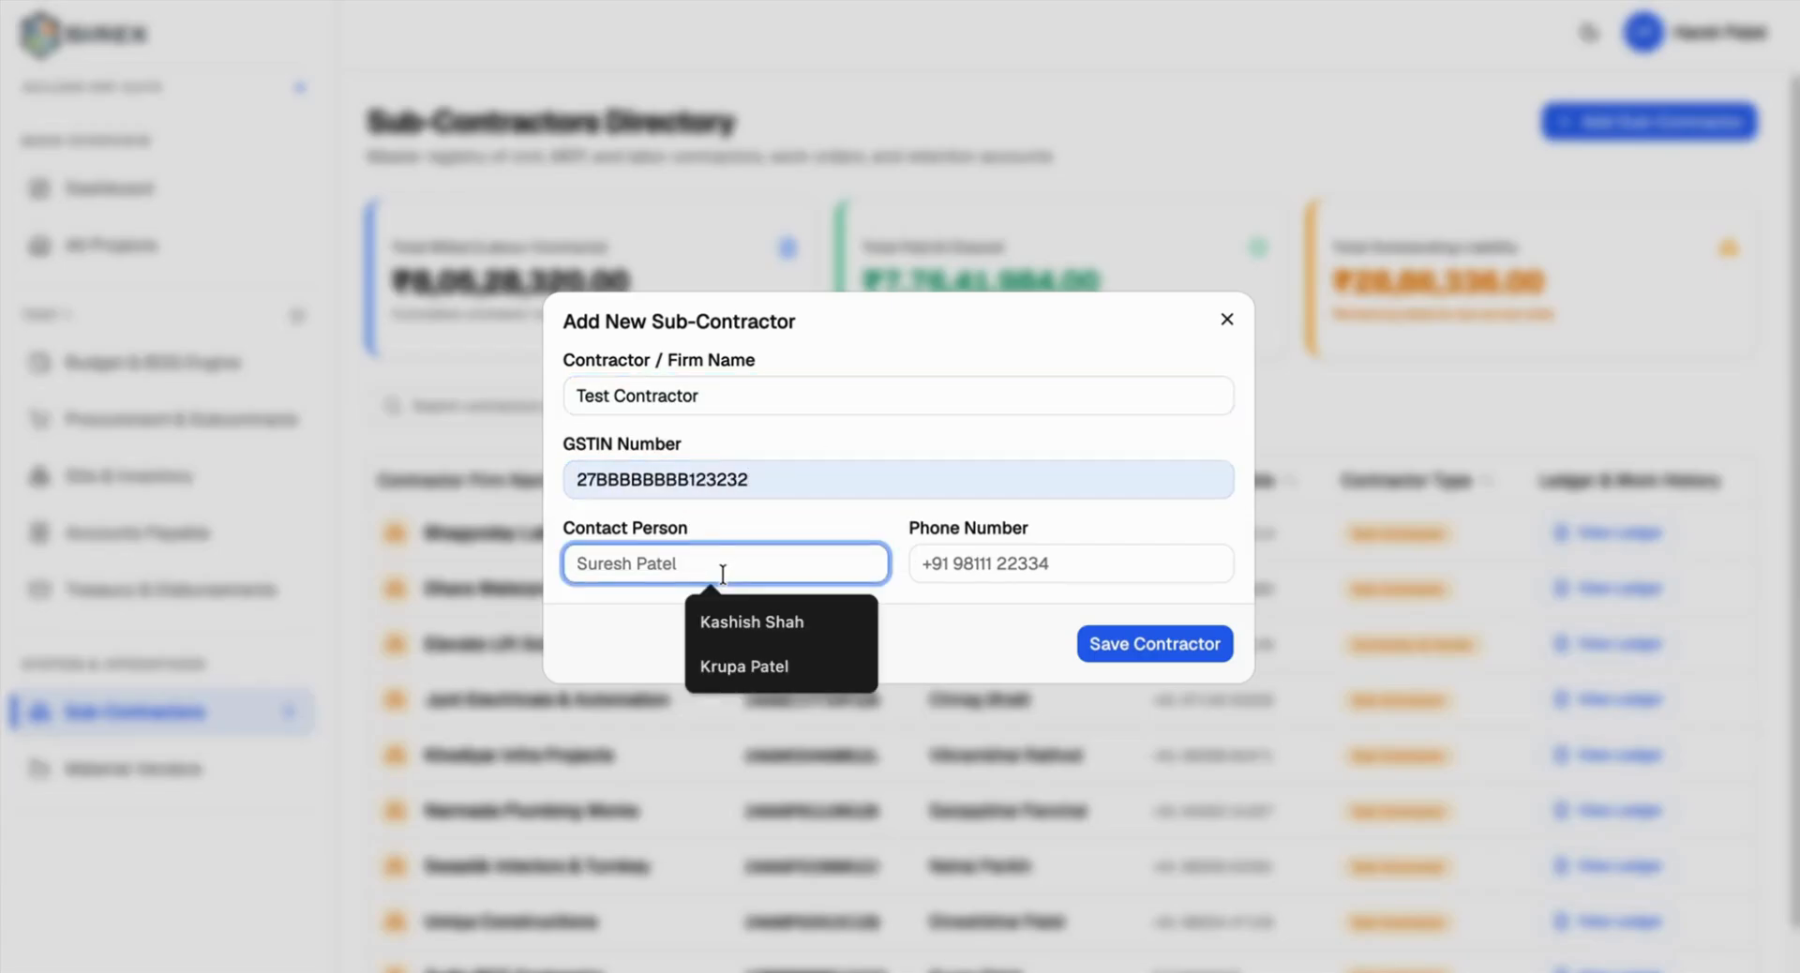
left_click(728, 616)
left_click(956, 579)
left_click(1068, 618)
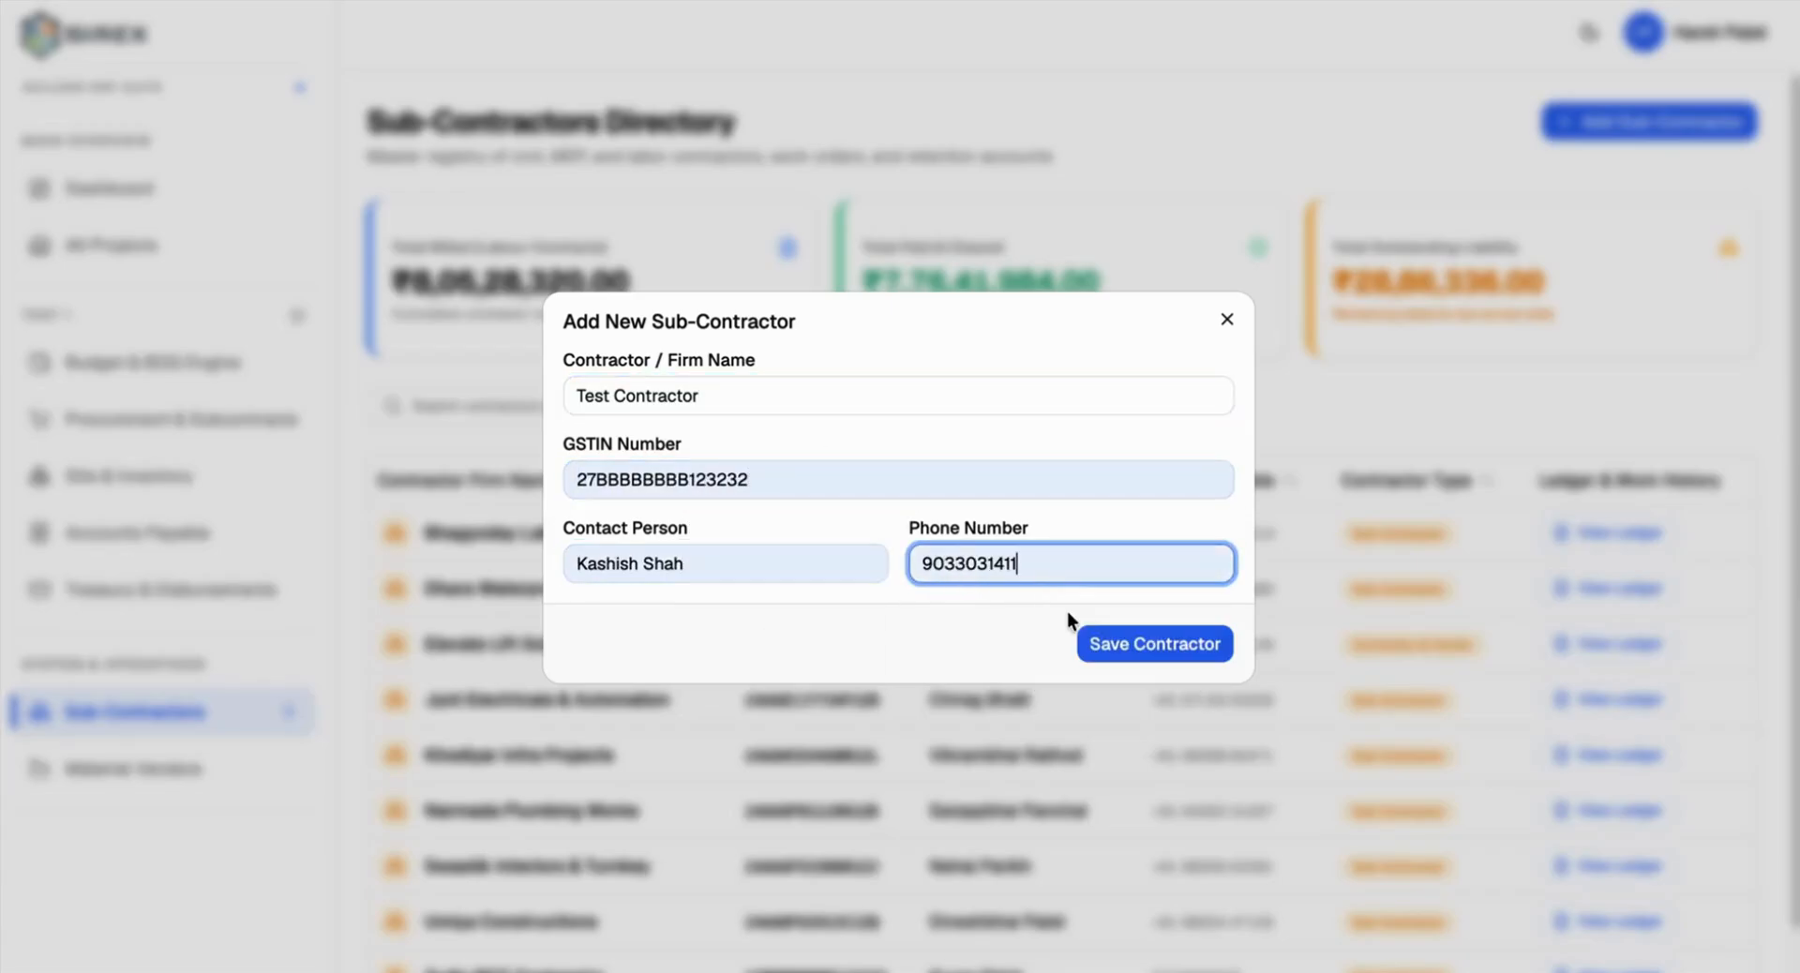
left_click(1167, 642)
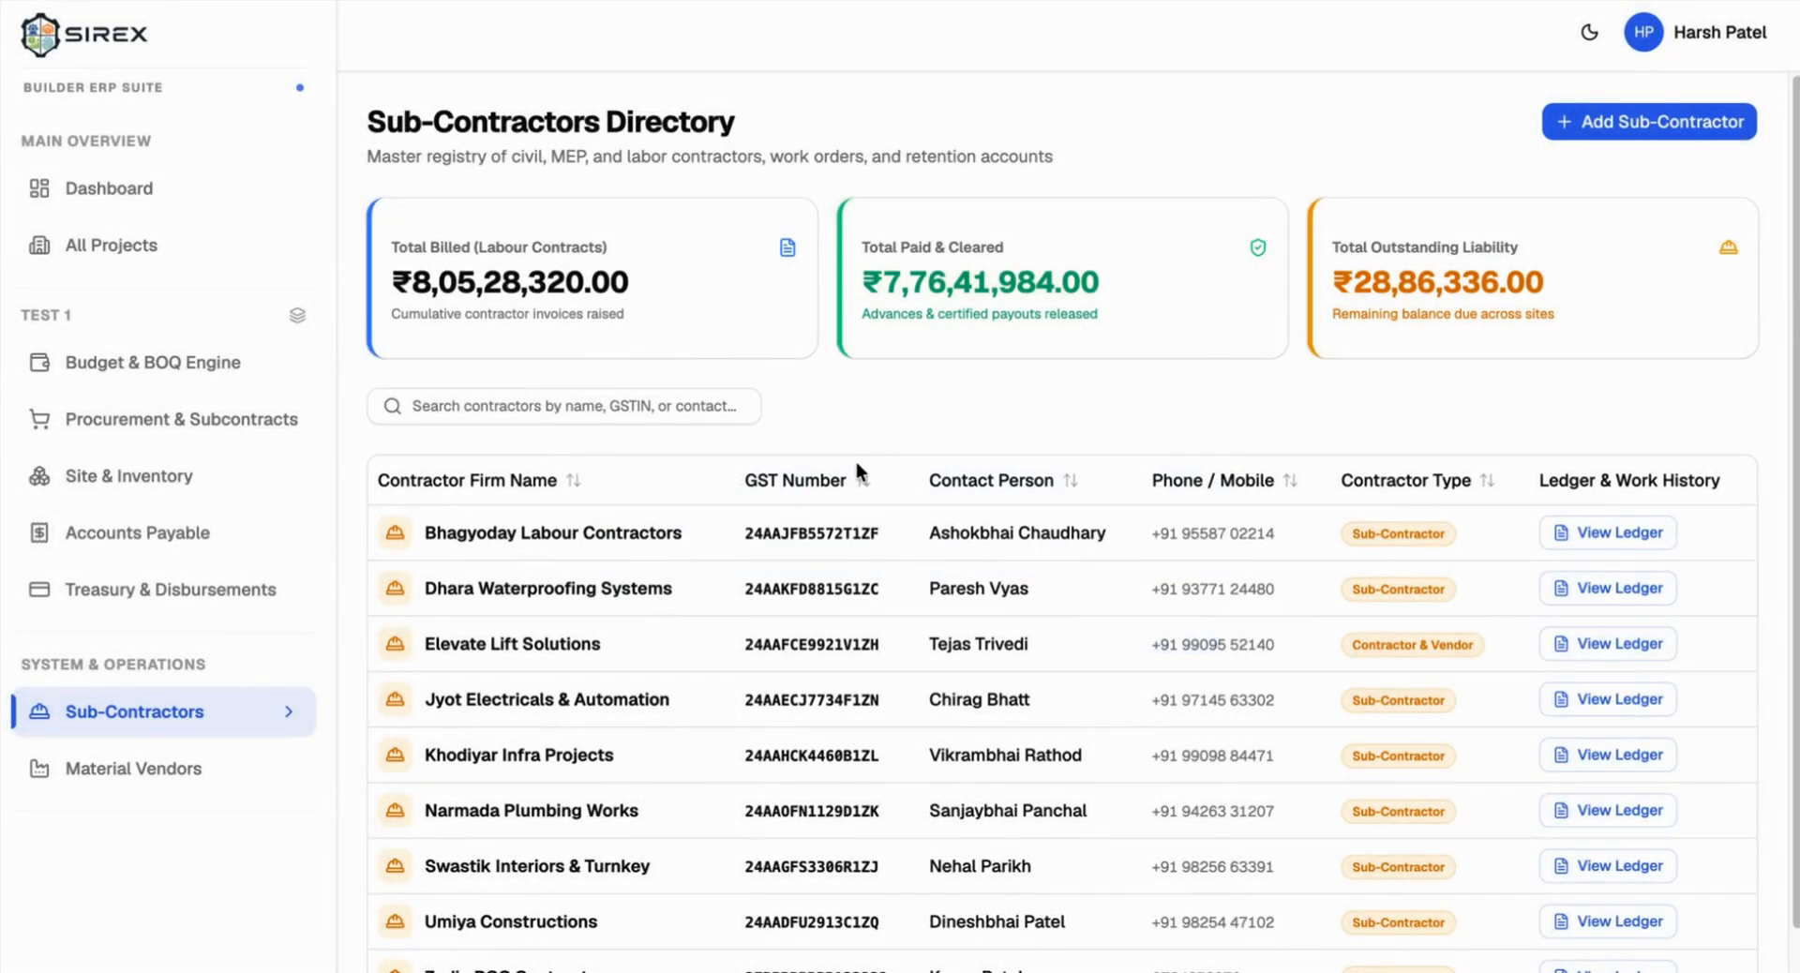
Step: View Test Contractor's ledger, then return to Procurement & Subcontracts' Work Orders list
scroll(788, 647, "down", 2)
left_click(492, 812)
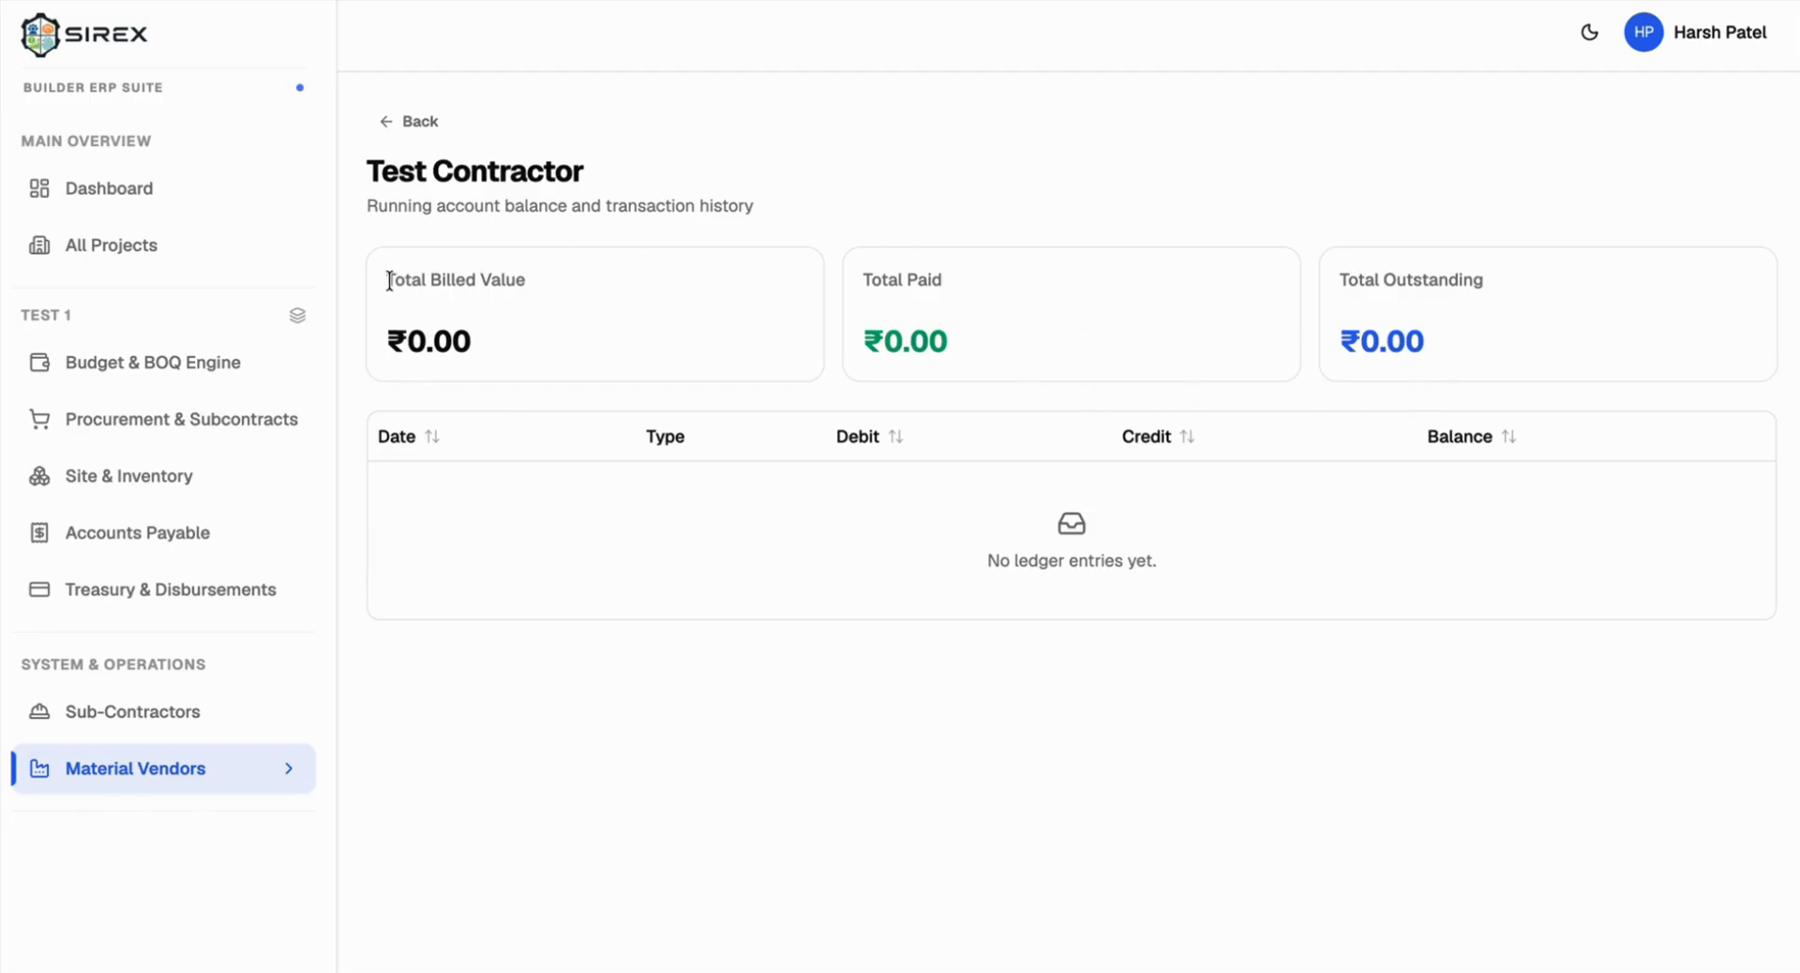
left_click(414, 124)
left_click(170, 424)
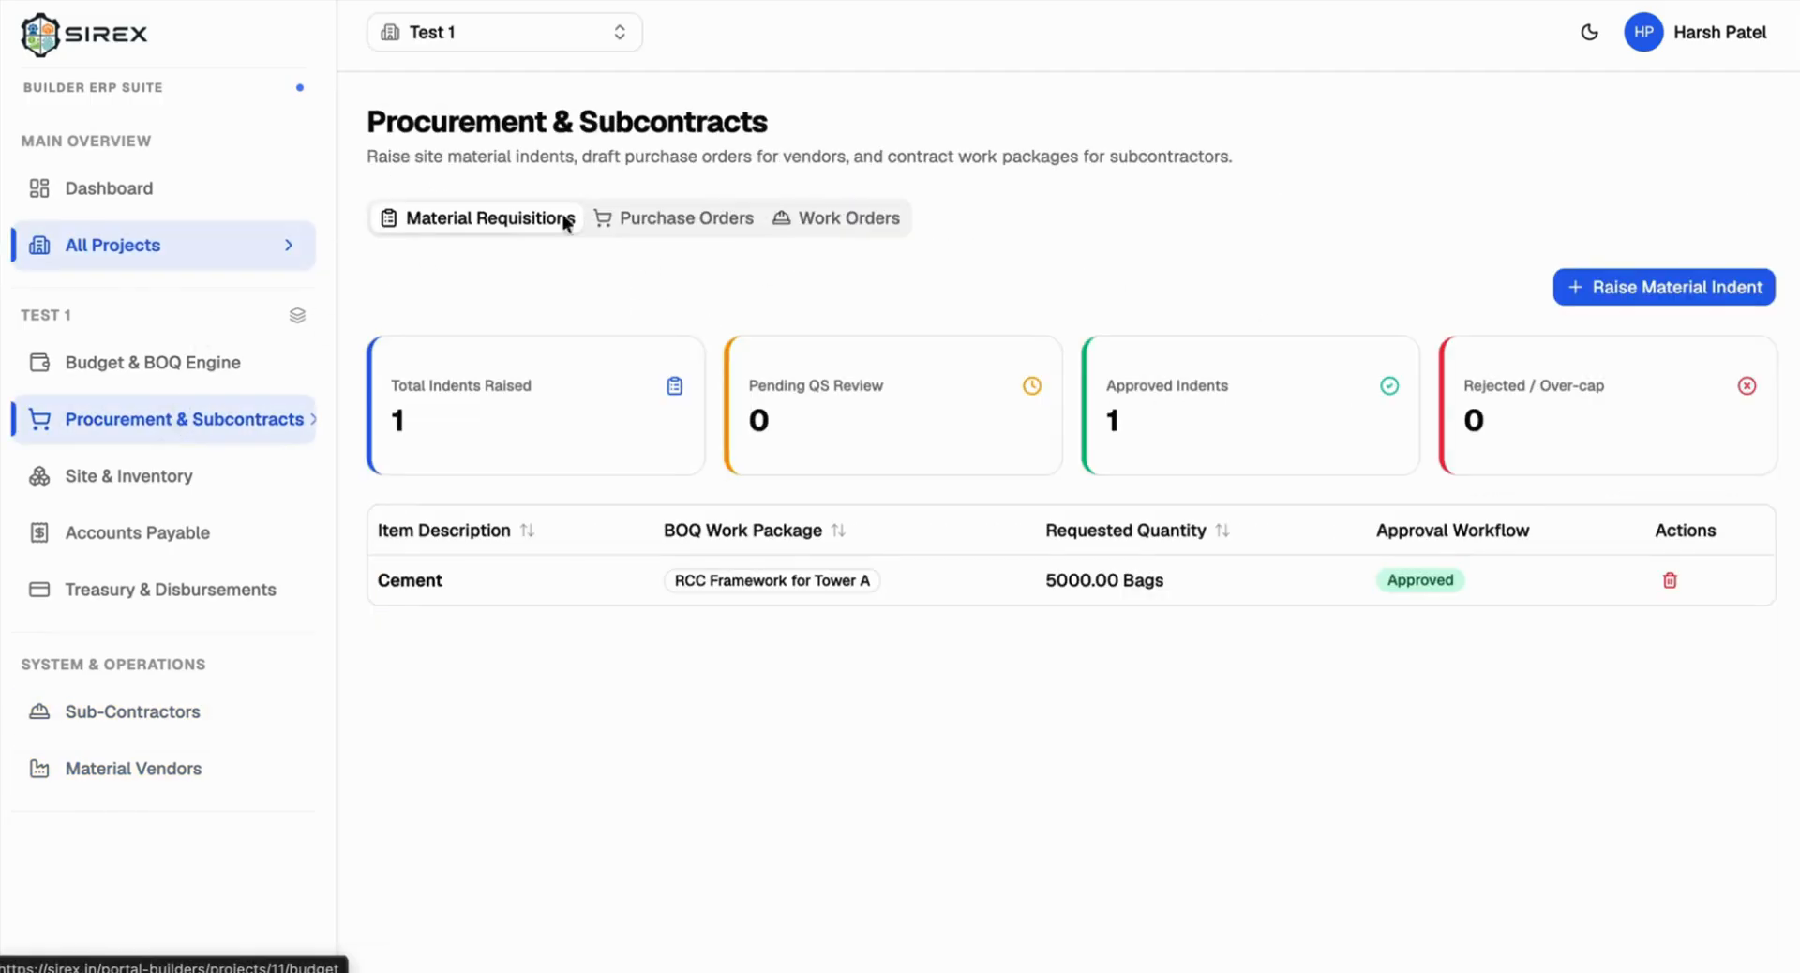
left_click(803, 220)
Step: Start work order WO-1 for Test Contractor on BOQ line RCC Framework for Tower A
left_click(1651, 286)
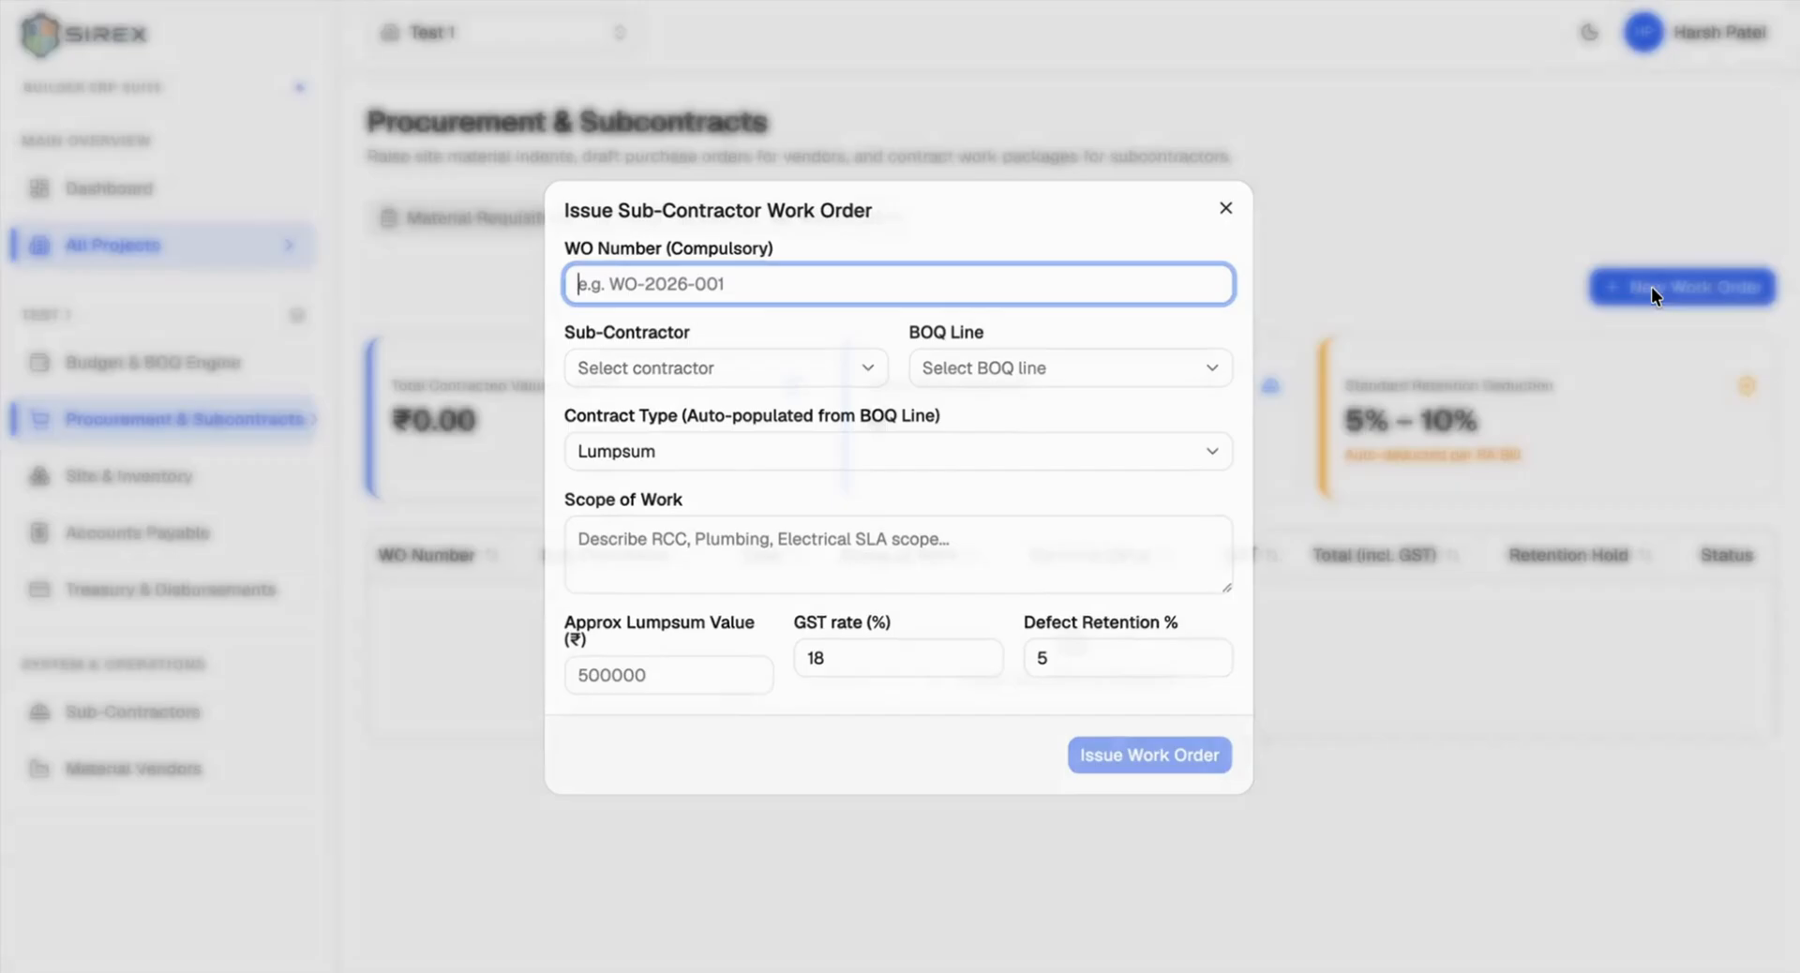
type("WO-1")
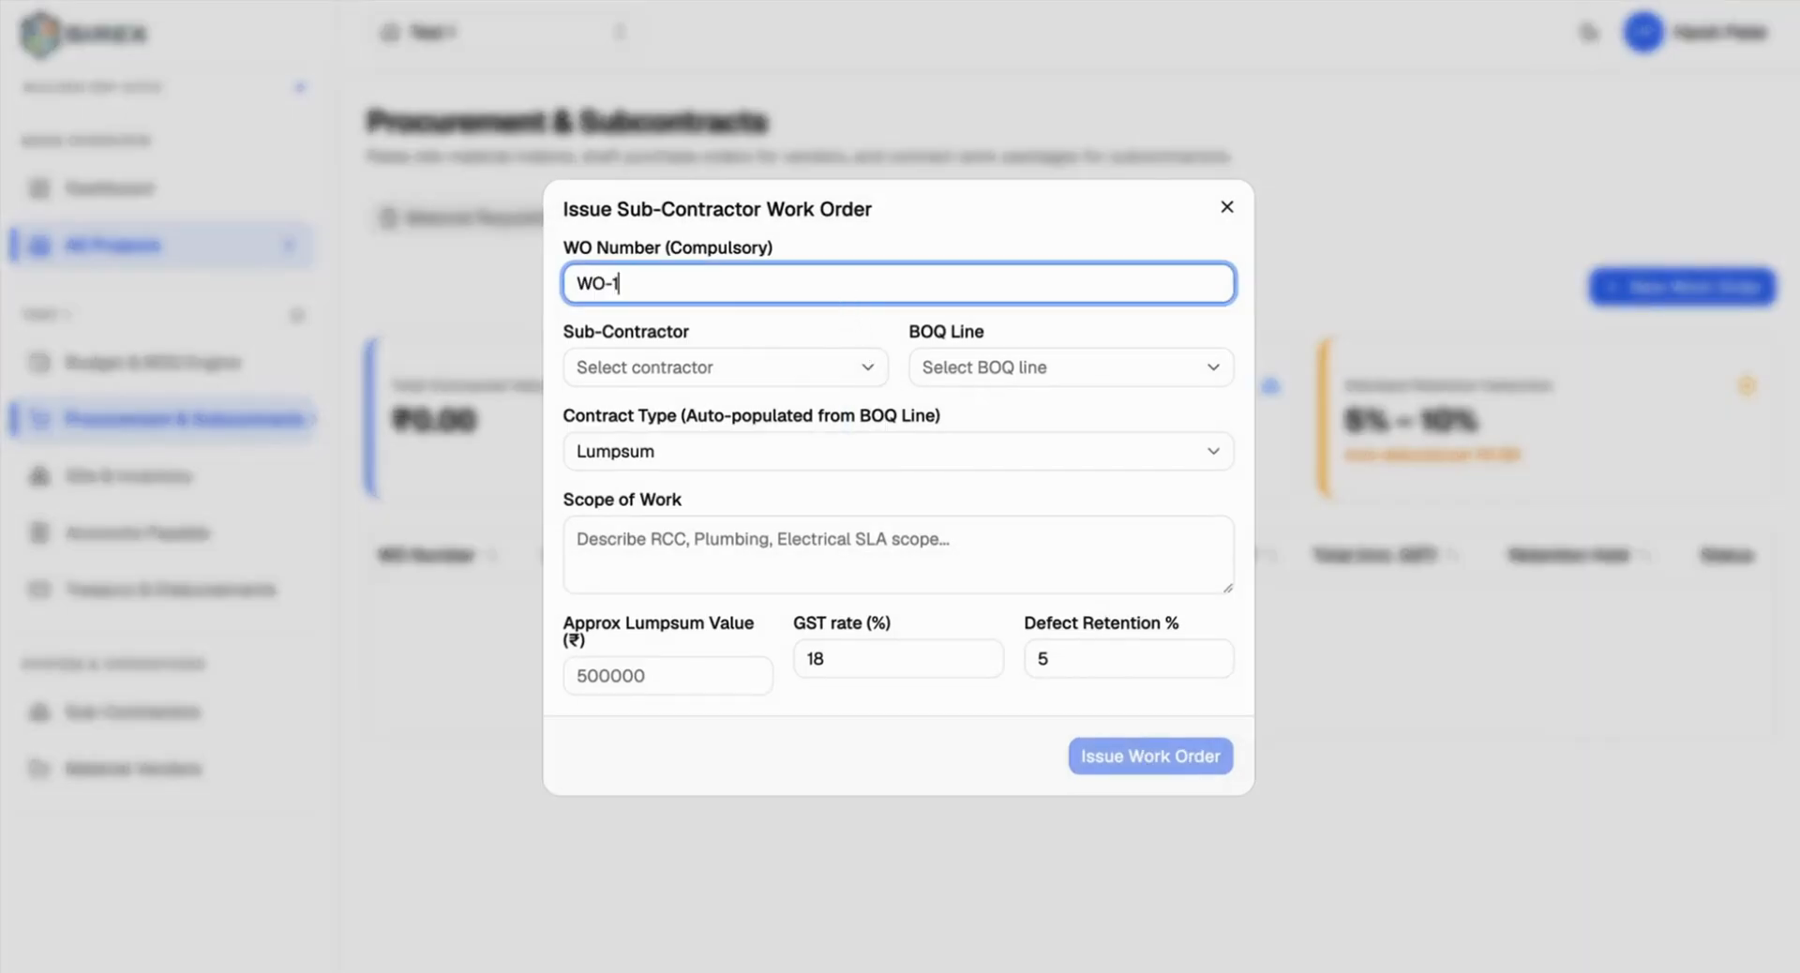
left_click(724, 366)
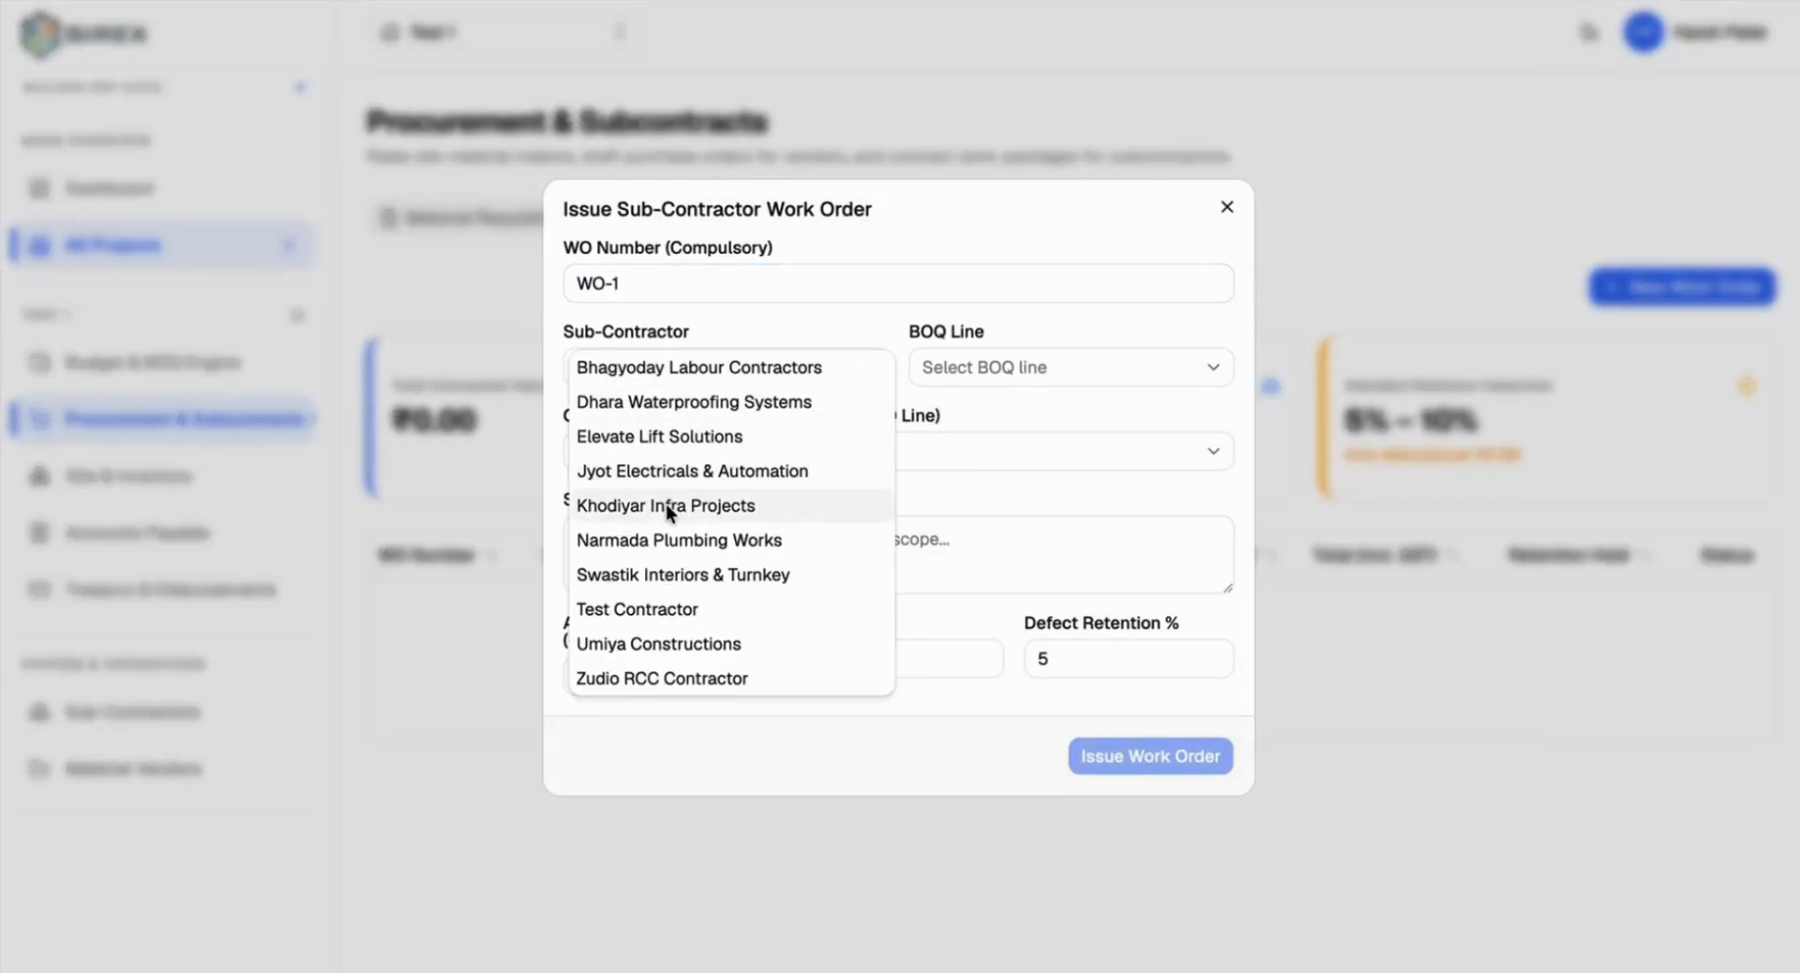
left_click(629, 609)
left_click(988, 363)
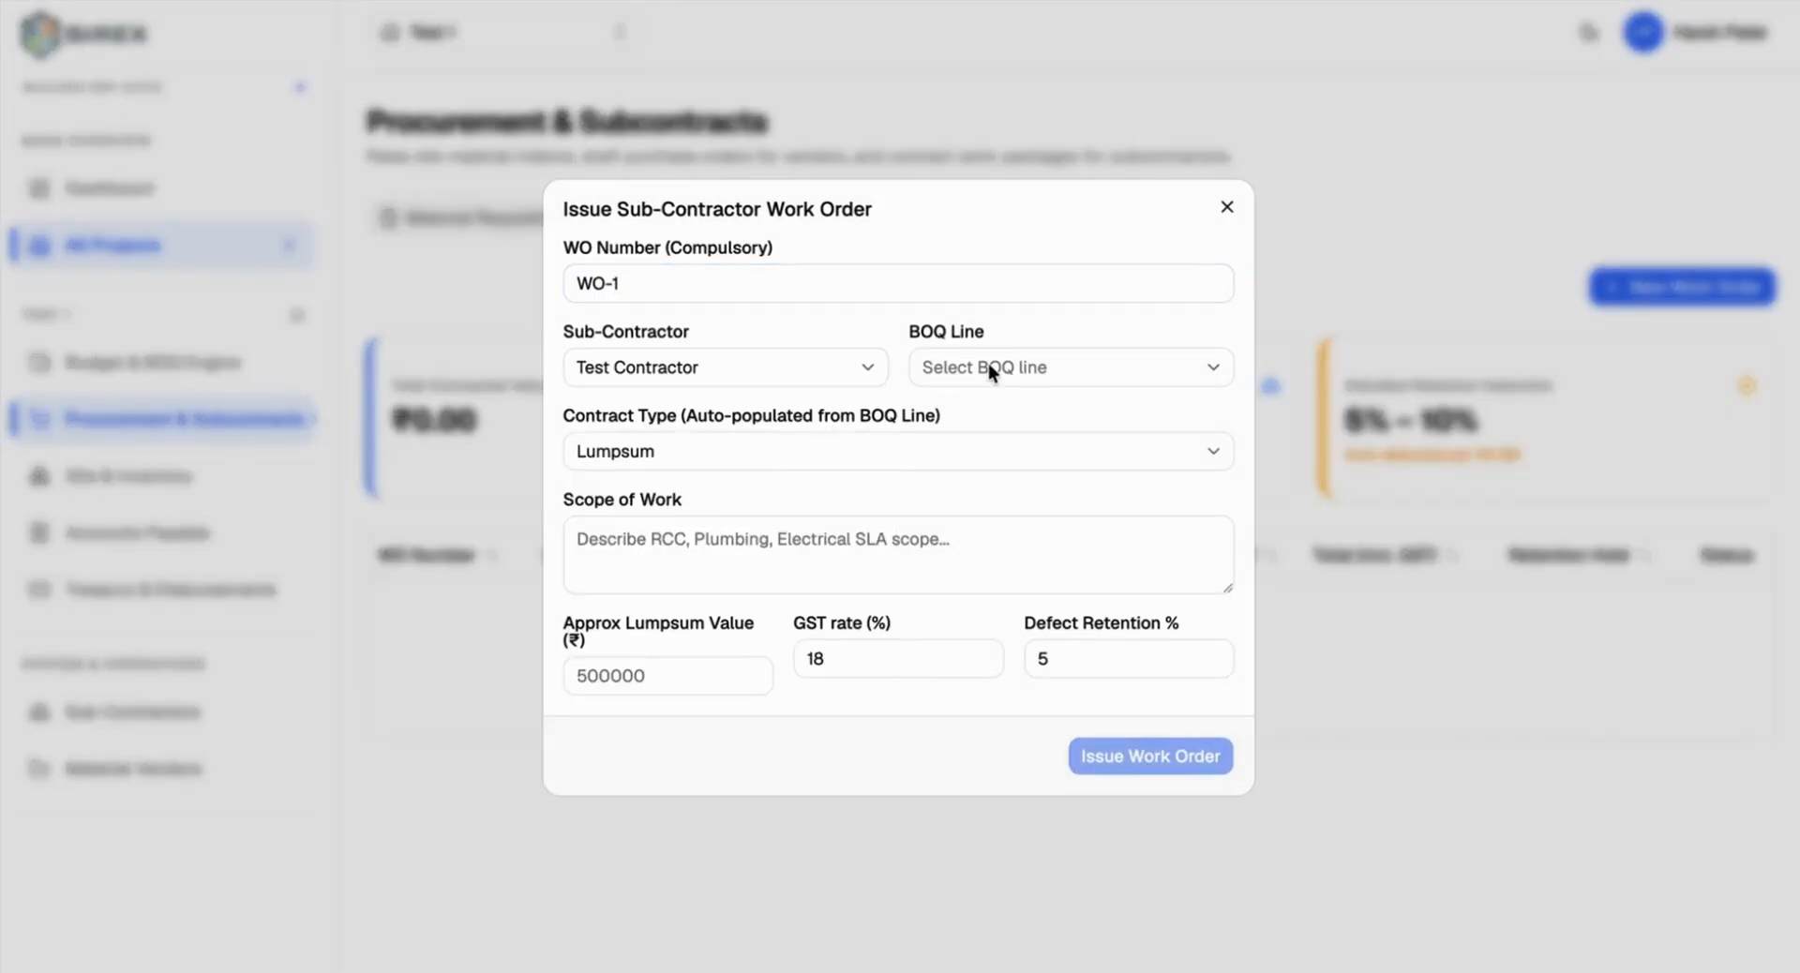
left_click(988, 363)
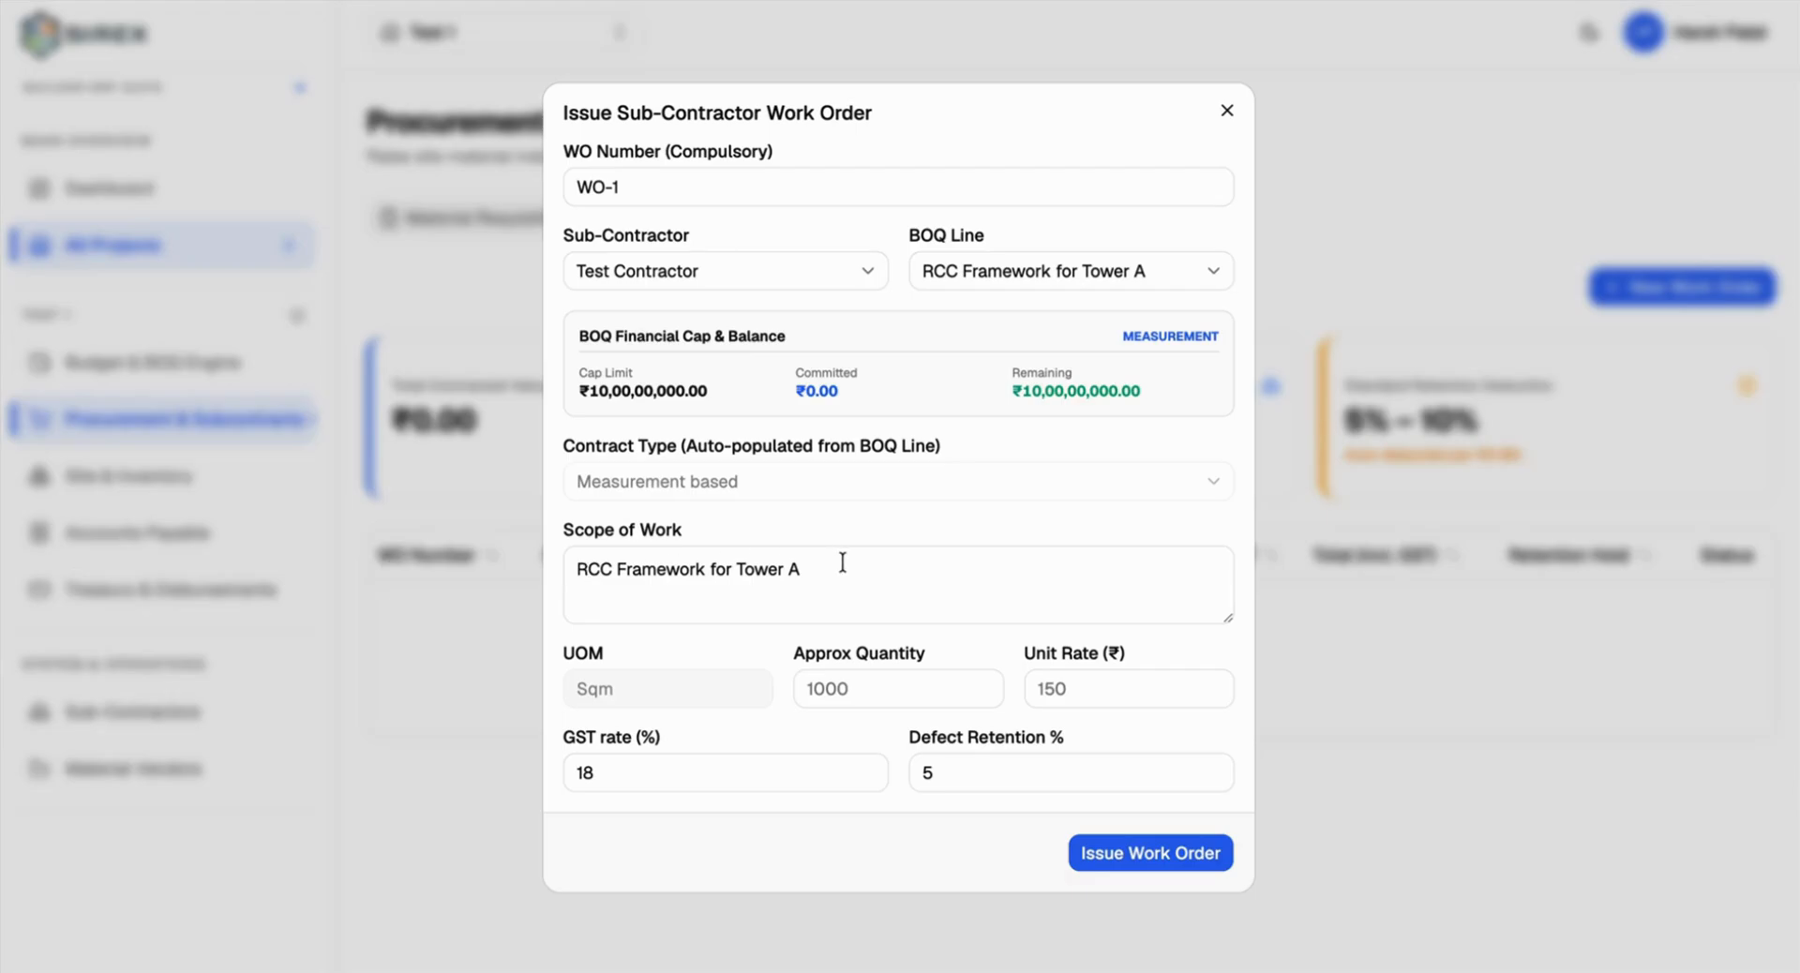
Step: Set quantity 5000, rate 800 and 1% retention, then issue the work order
left_click(844, 687)
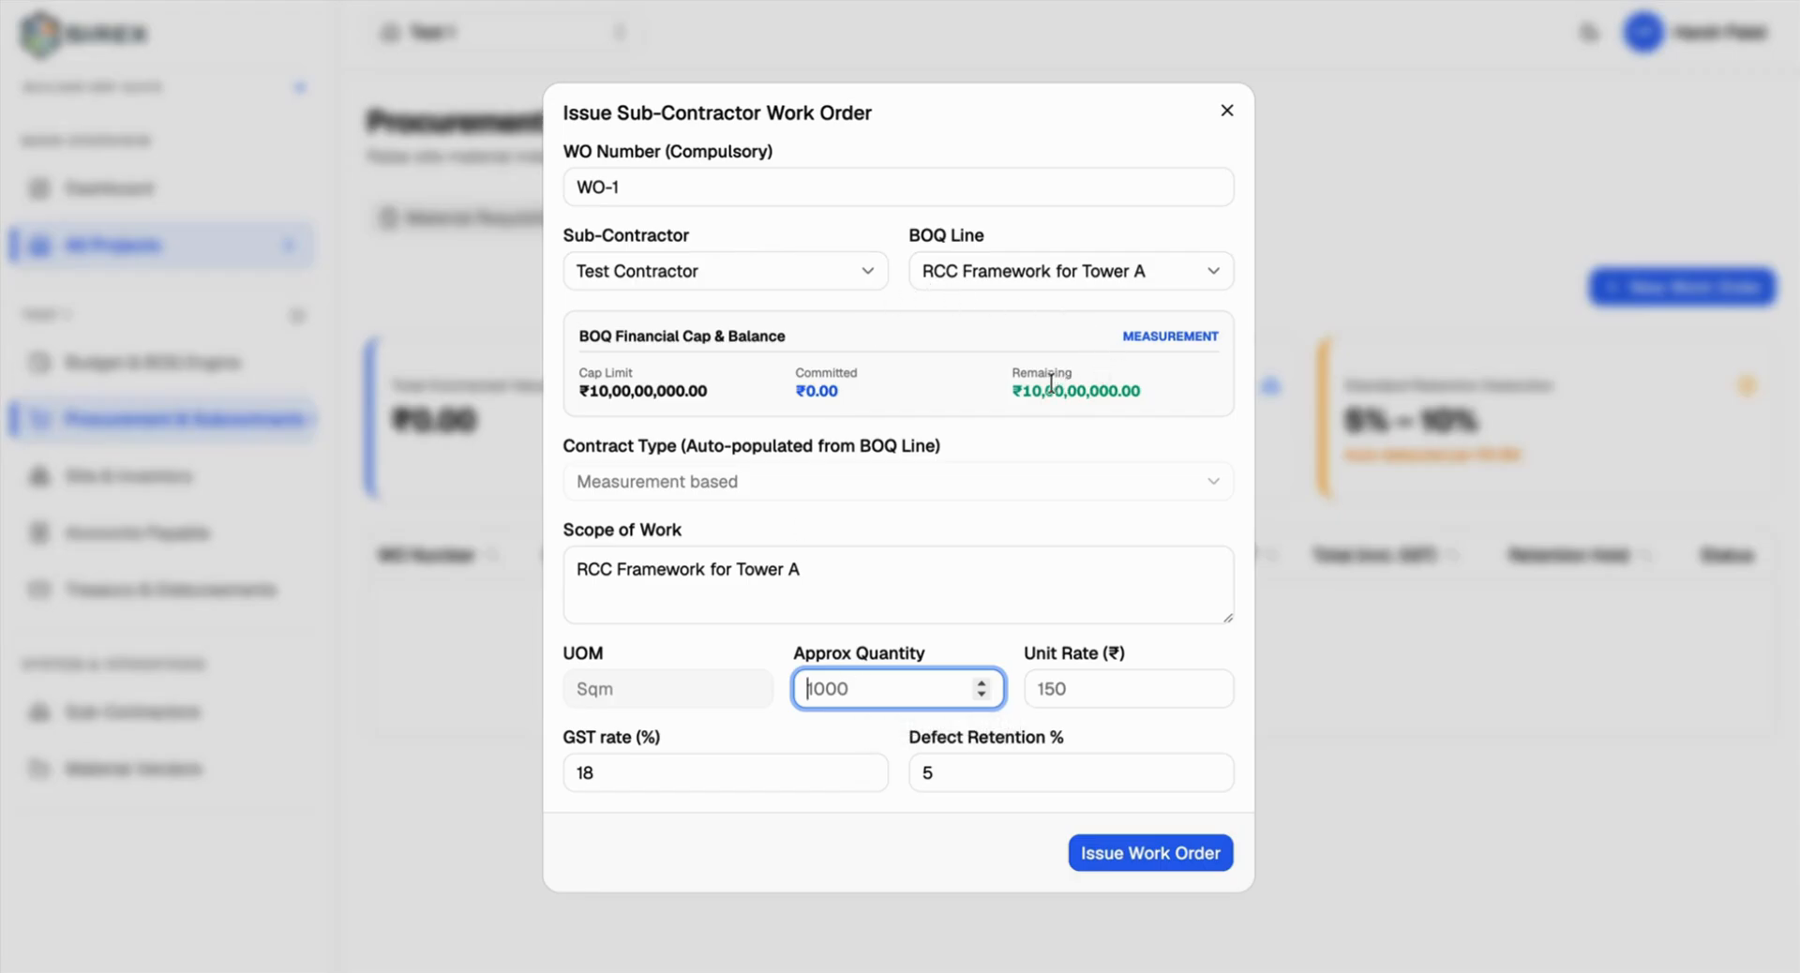
double_click(849, 689)
type("5000")
left_click(1101, 689)
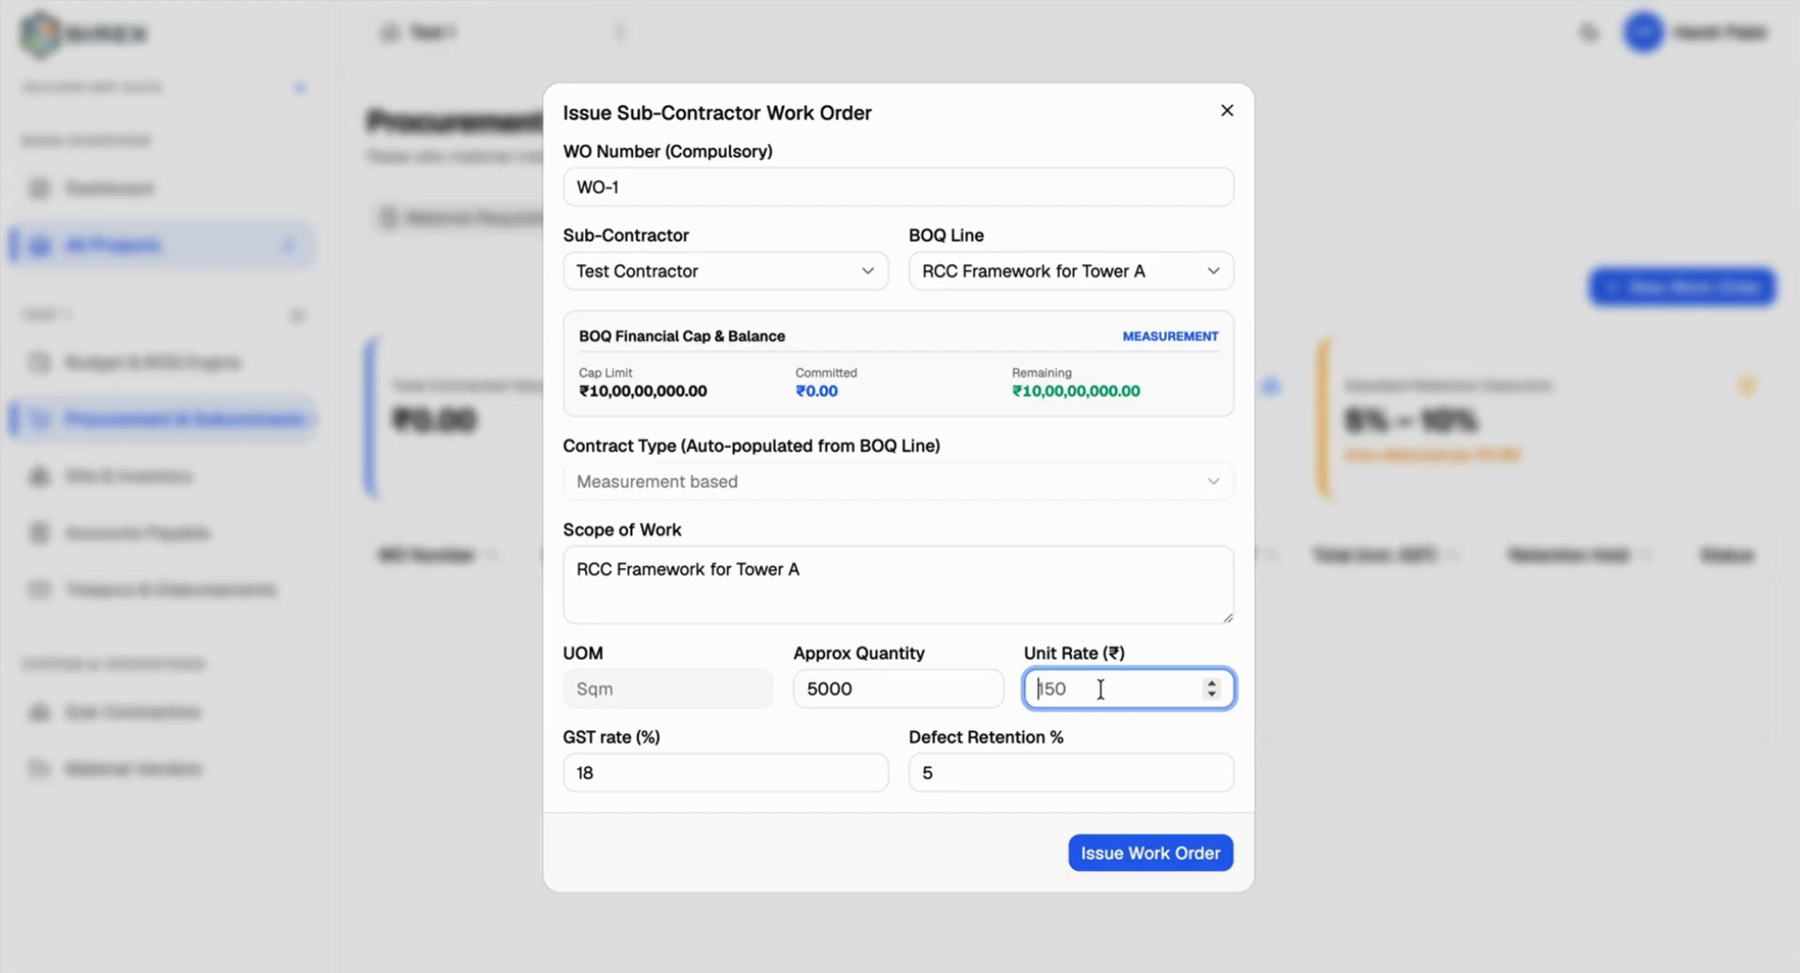
type("800")
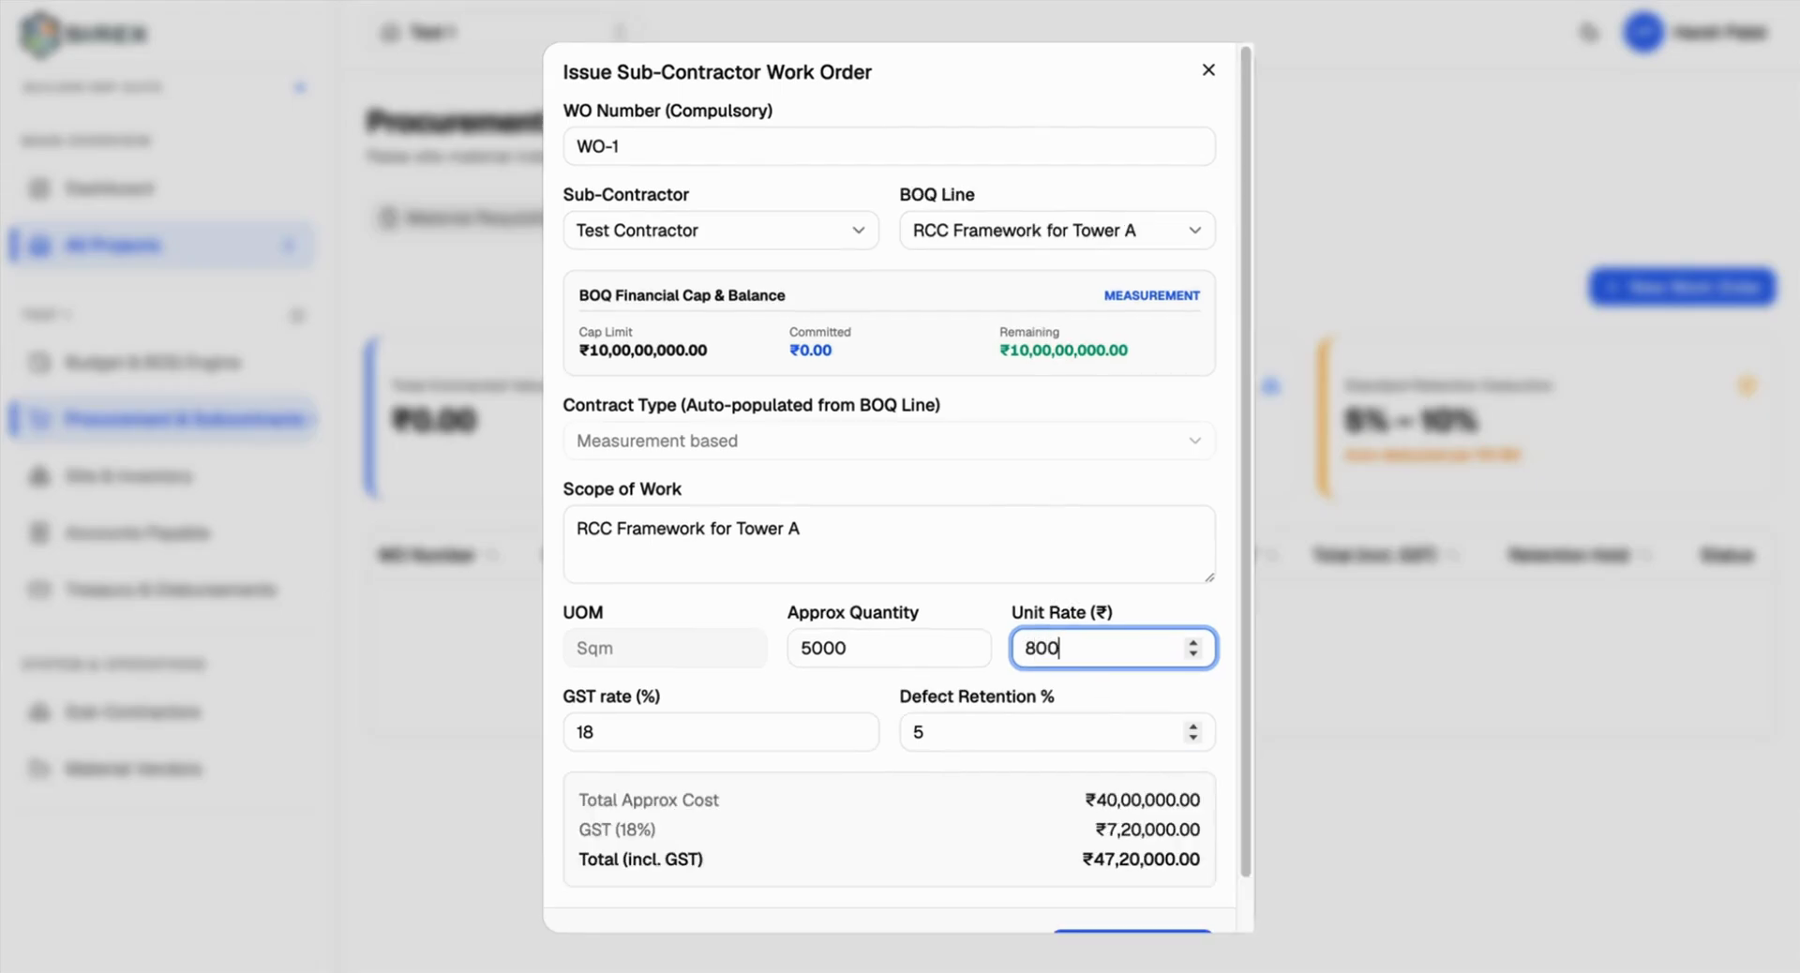
scroll(1063, 639, "down", 20)
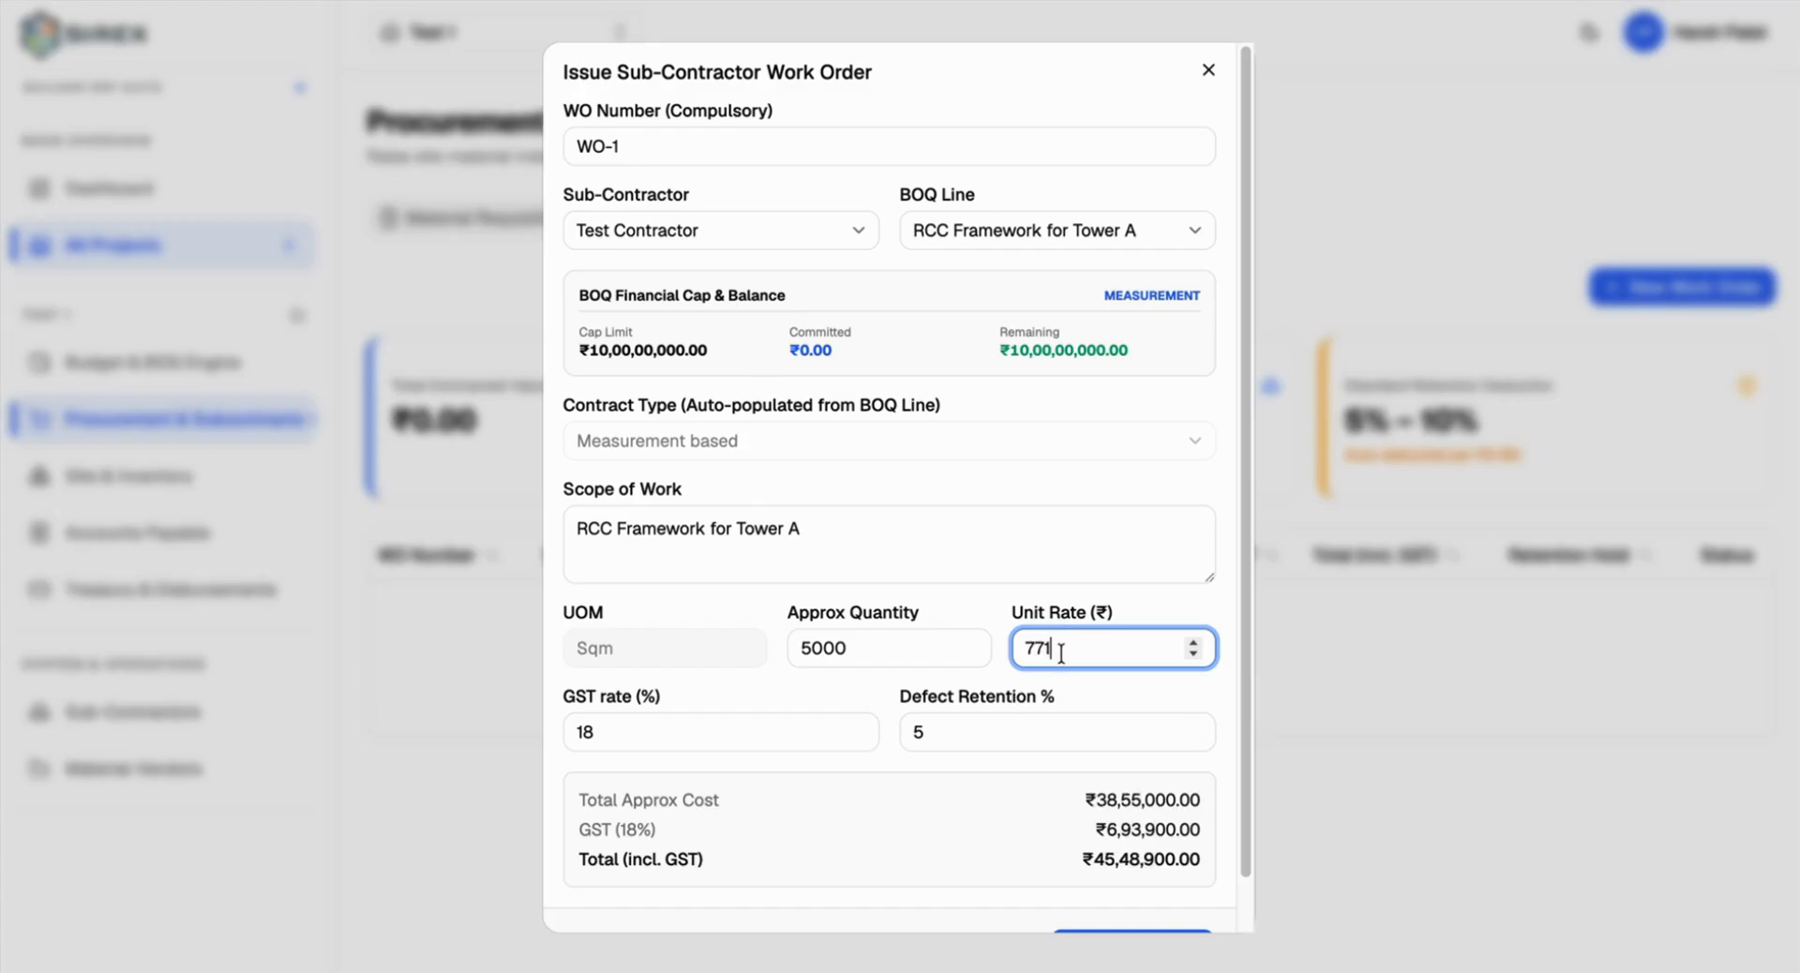
key("BackSpace")
key("BackSpace")
key("BackSpace")
type("800")
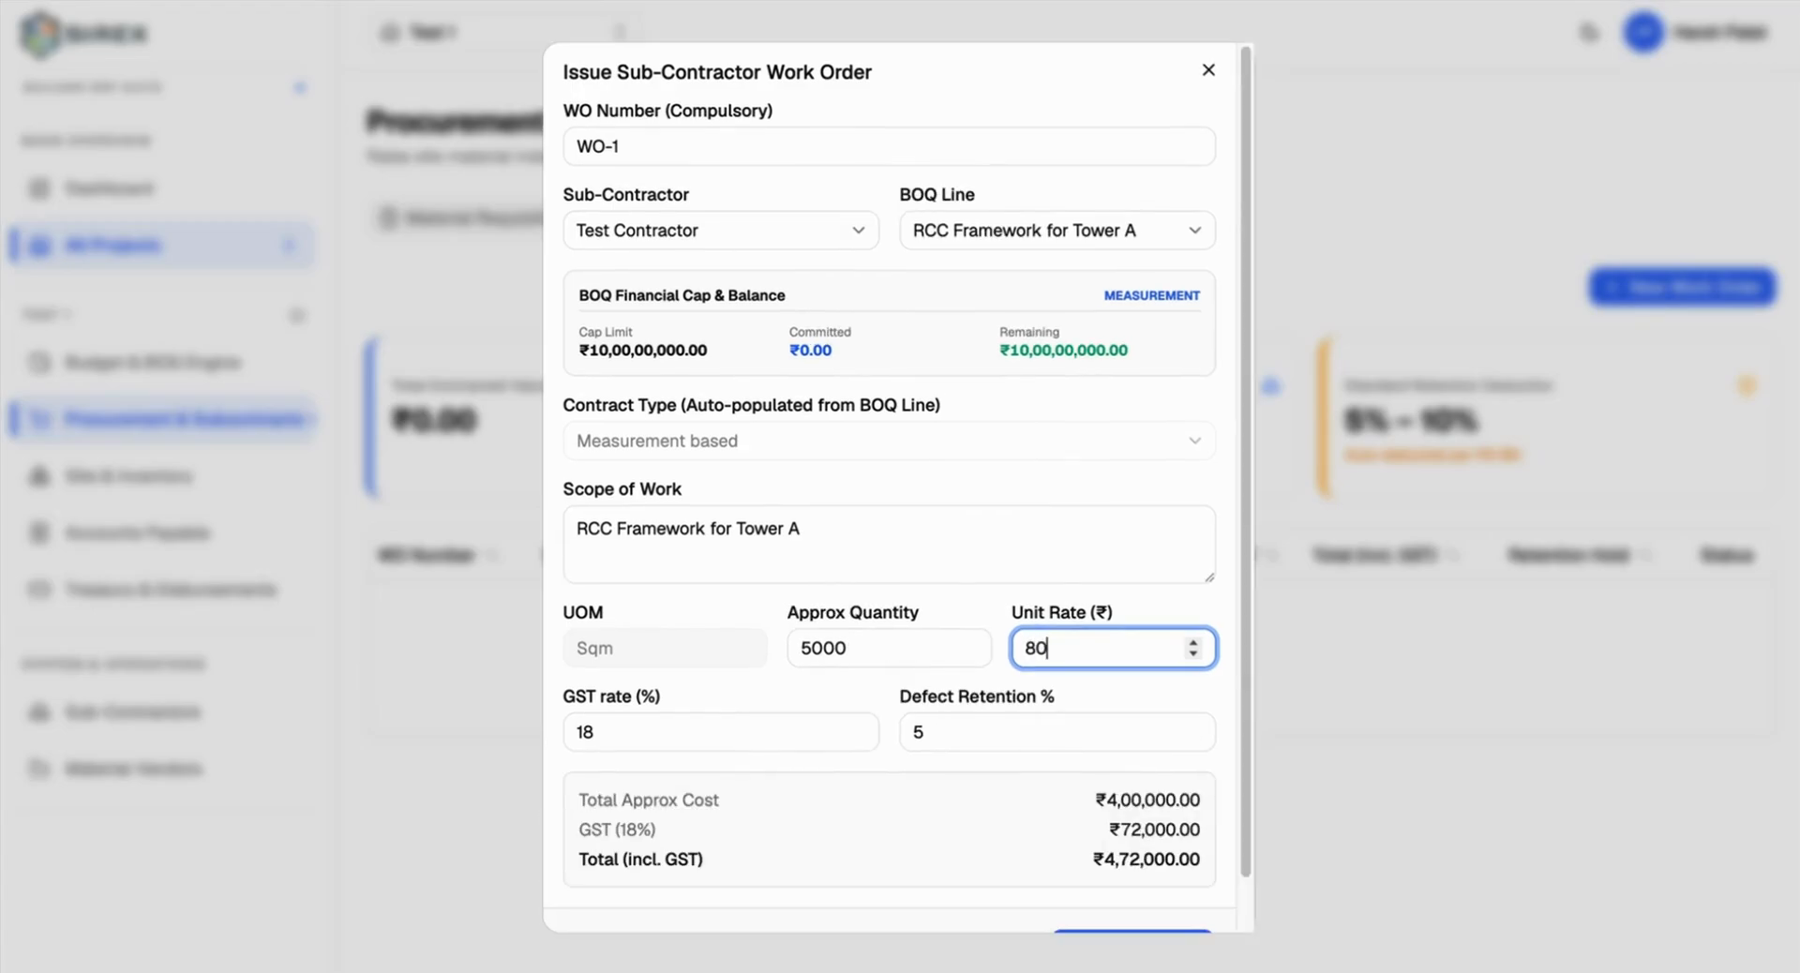
left_click(1099, 690)
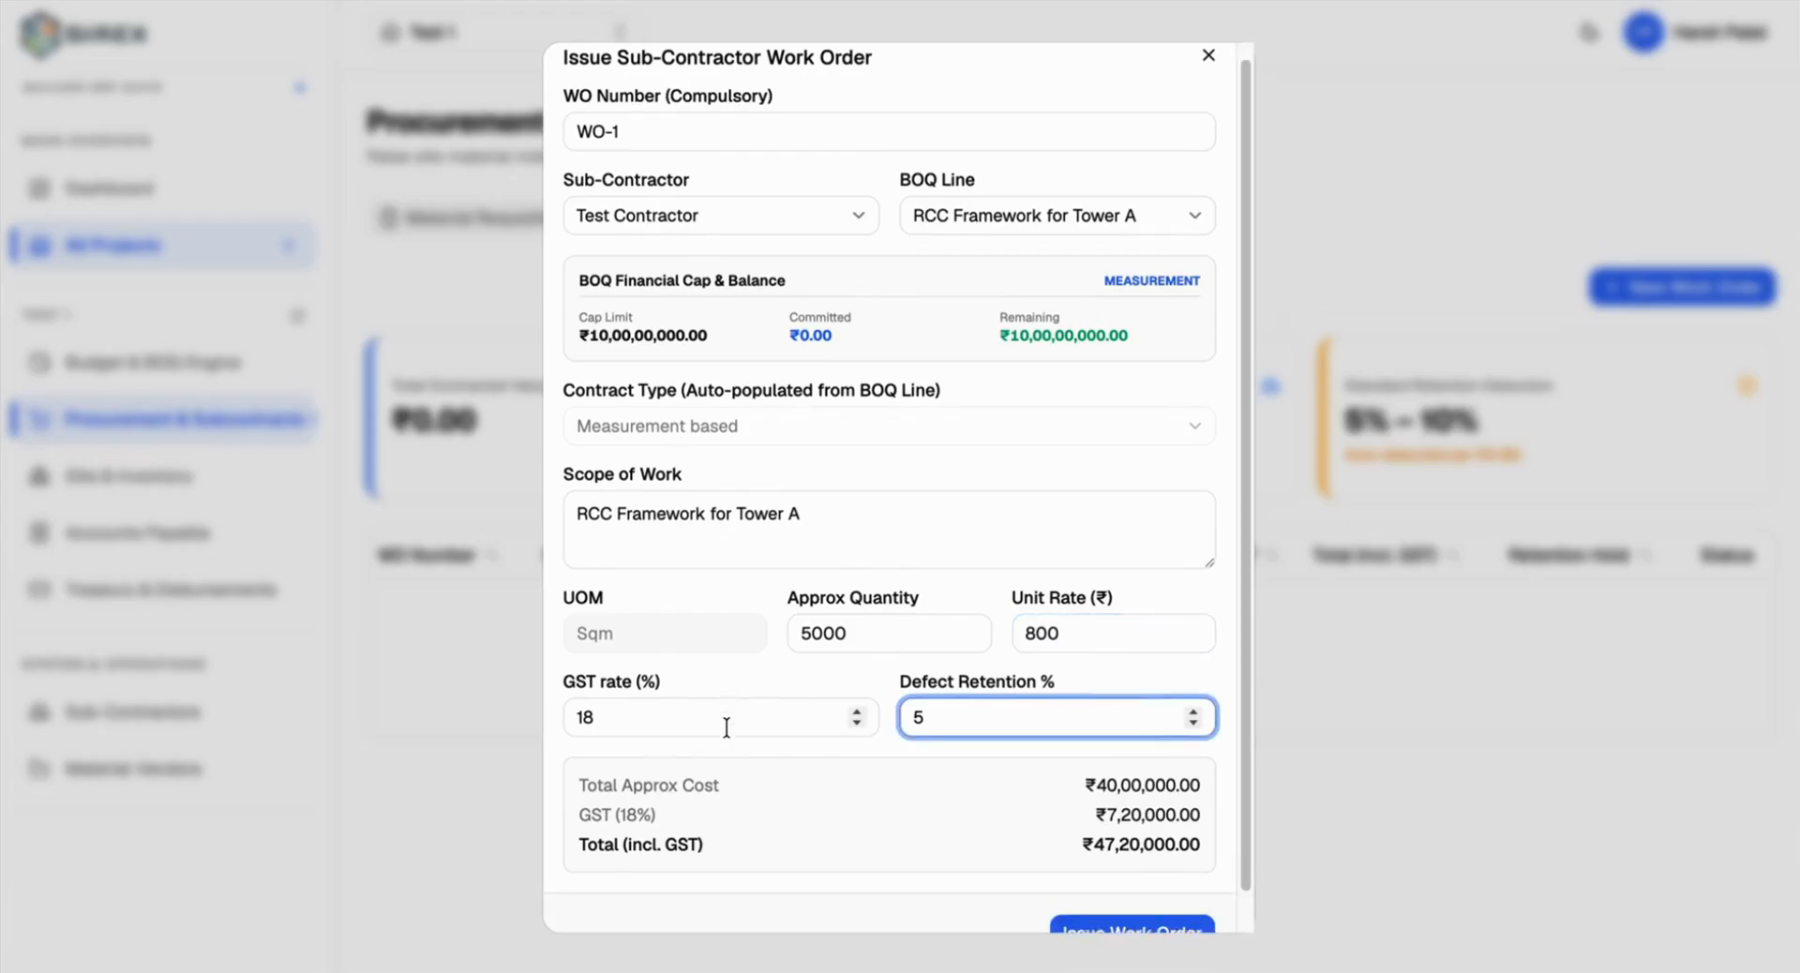
scroll(728, 724, "down", 2)
double_click(918, 676)
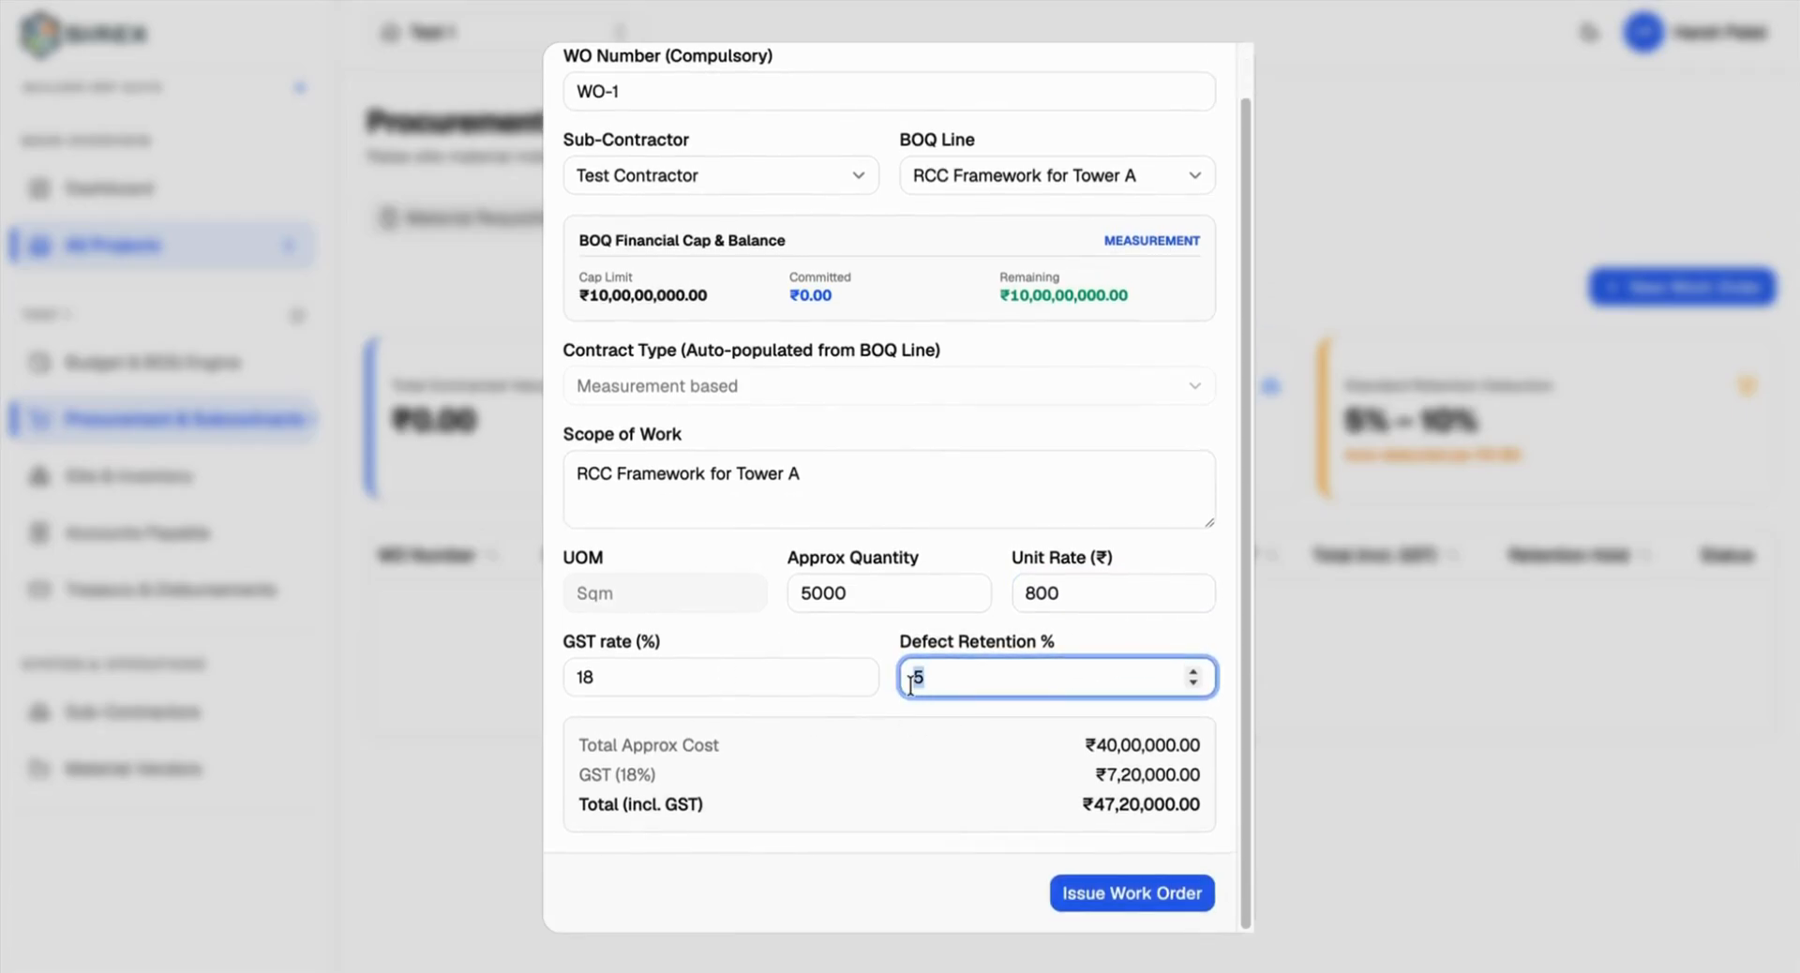
type("1")
left_click(1105, 886)
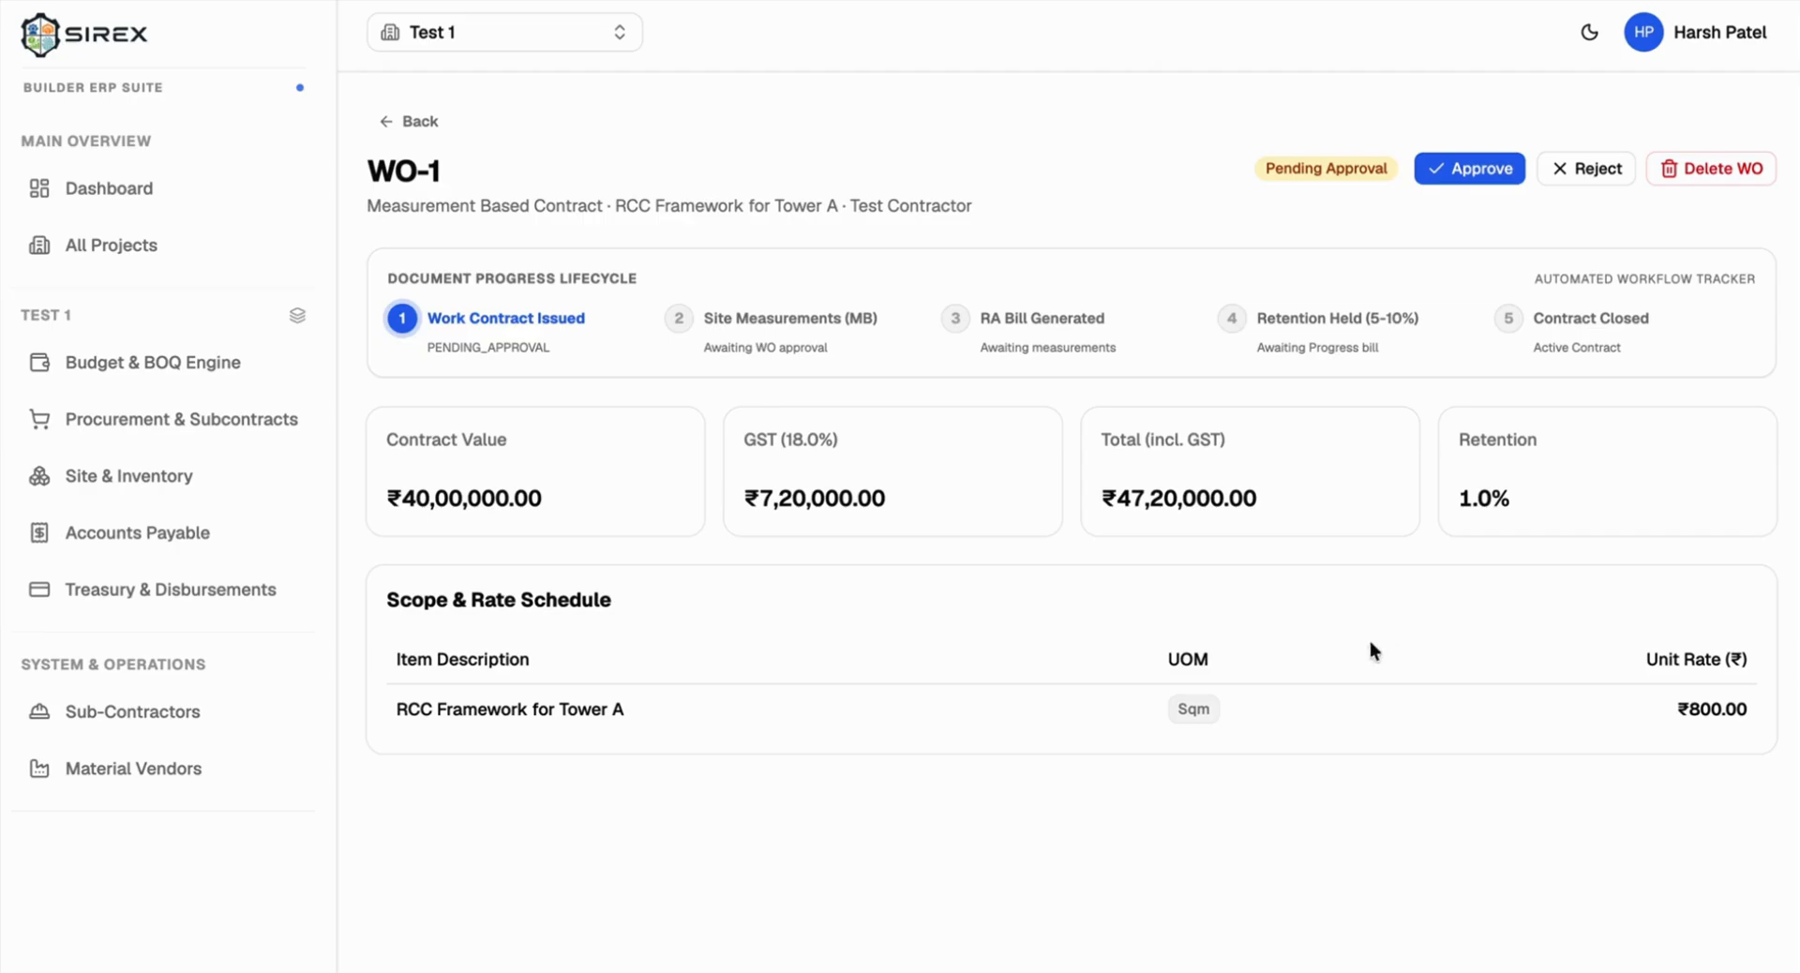
Step: Check WO-1 is Pending Approval at ₹47,20,000 in the list and open its detail page
triple_click(1307, 164)
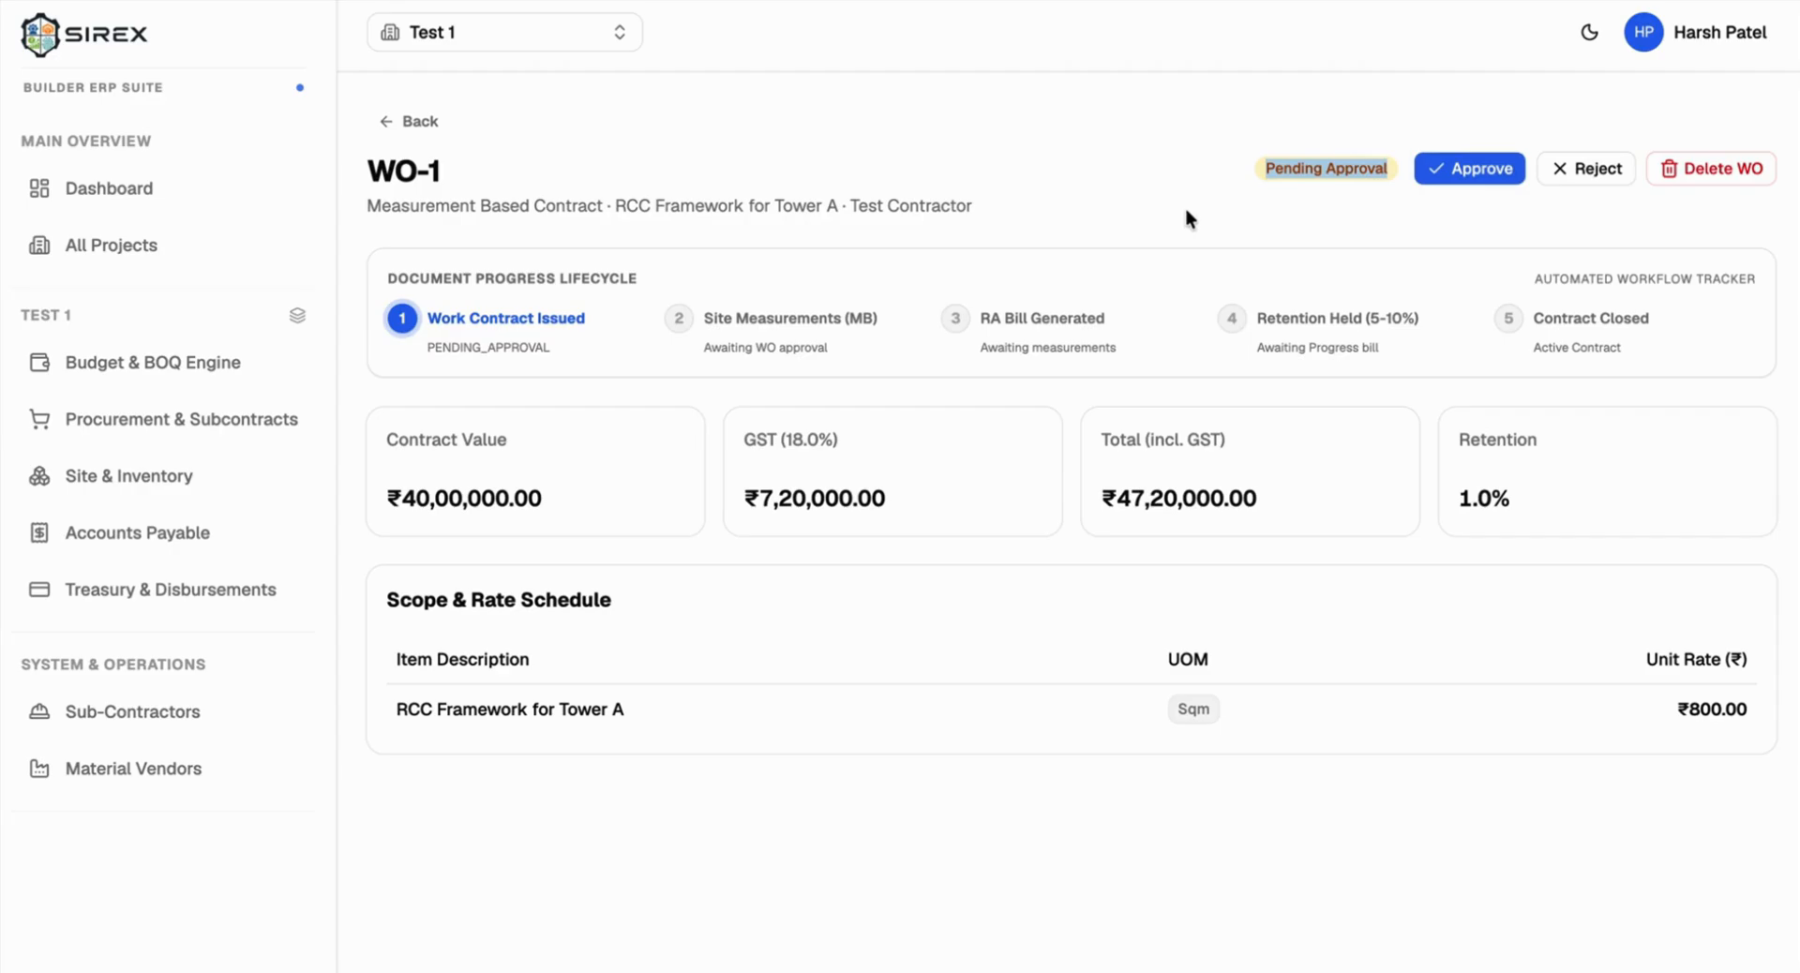
left_click(1279, 193)
left_click(398, 120)
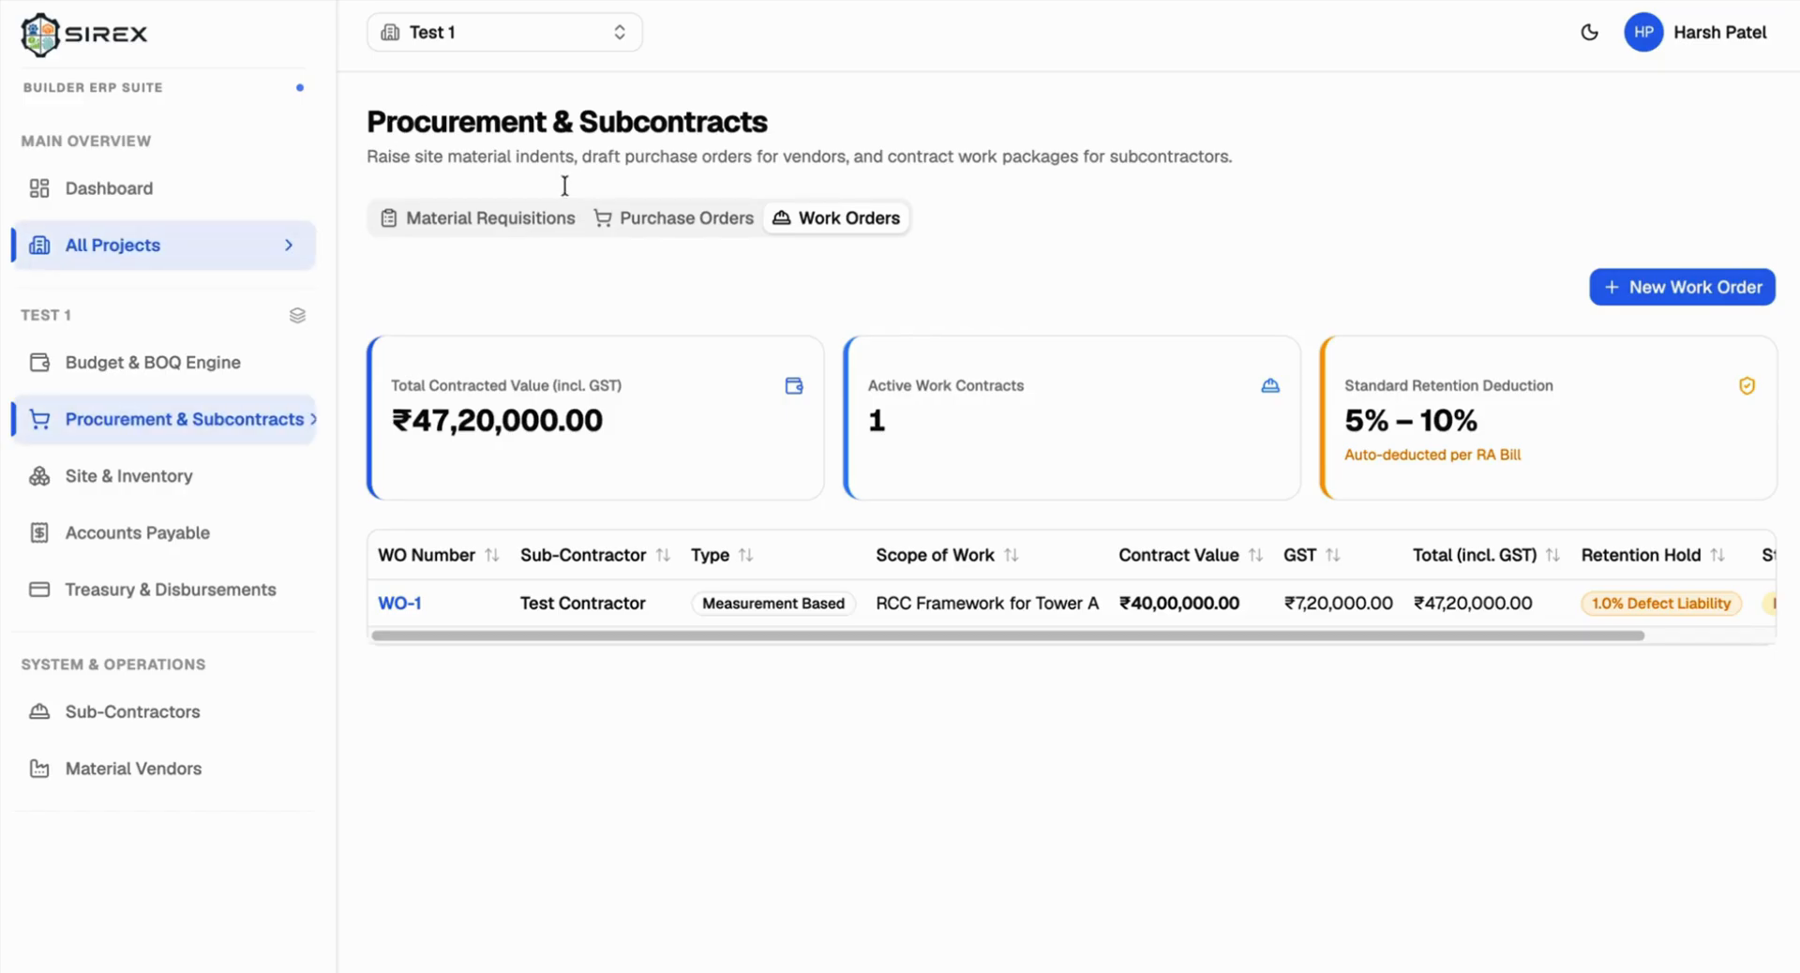
scroll(1364, 641, "right", 2)
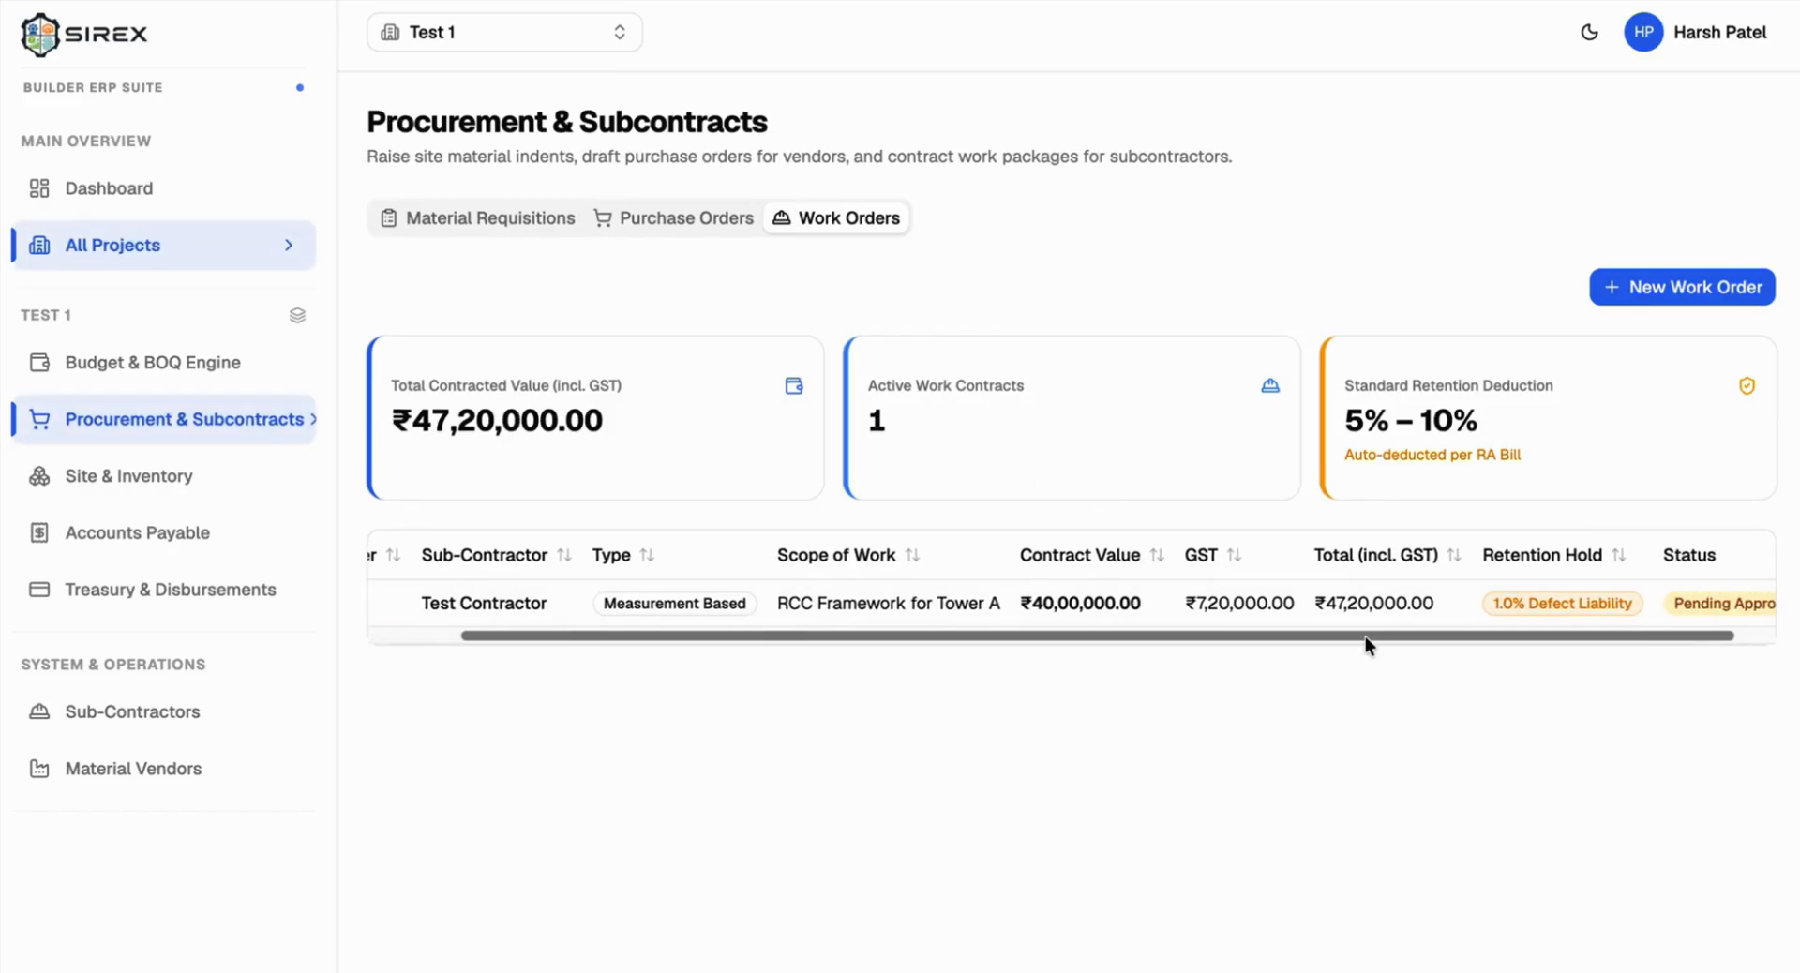
scroll(1369, 605, "right", 1)
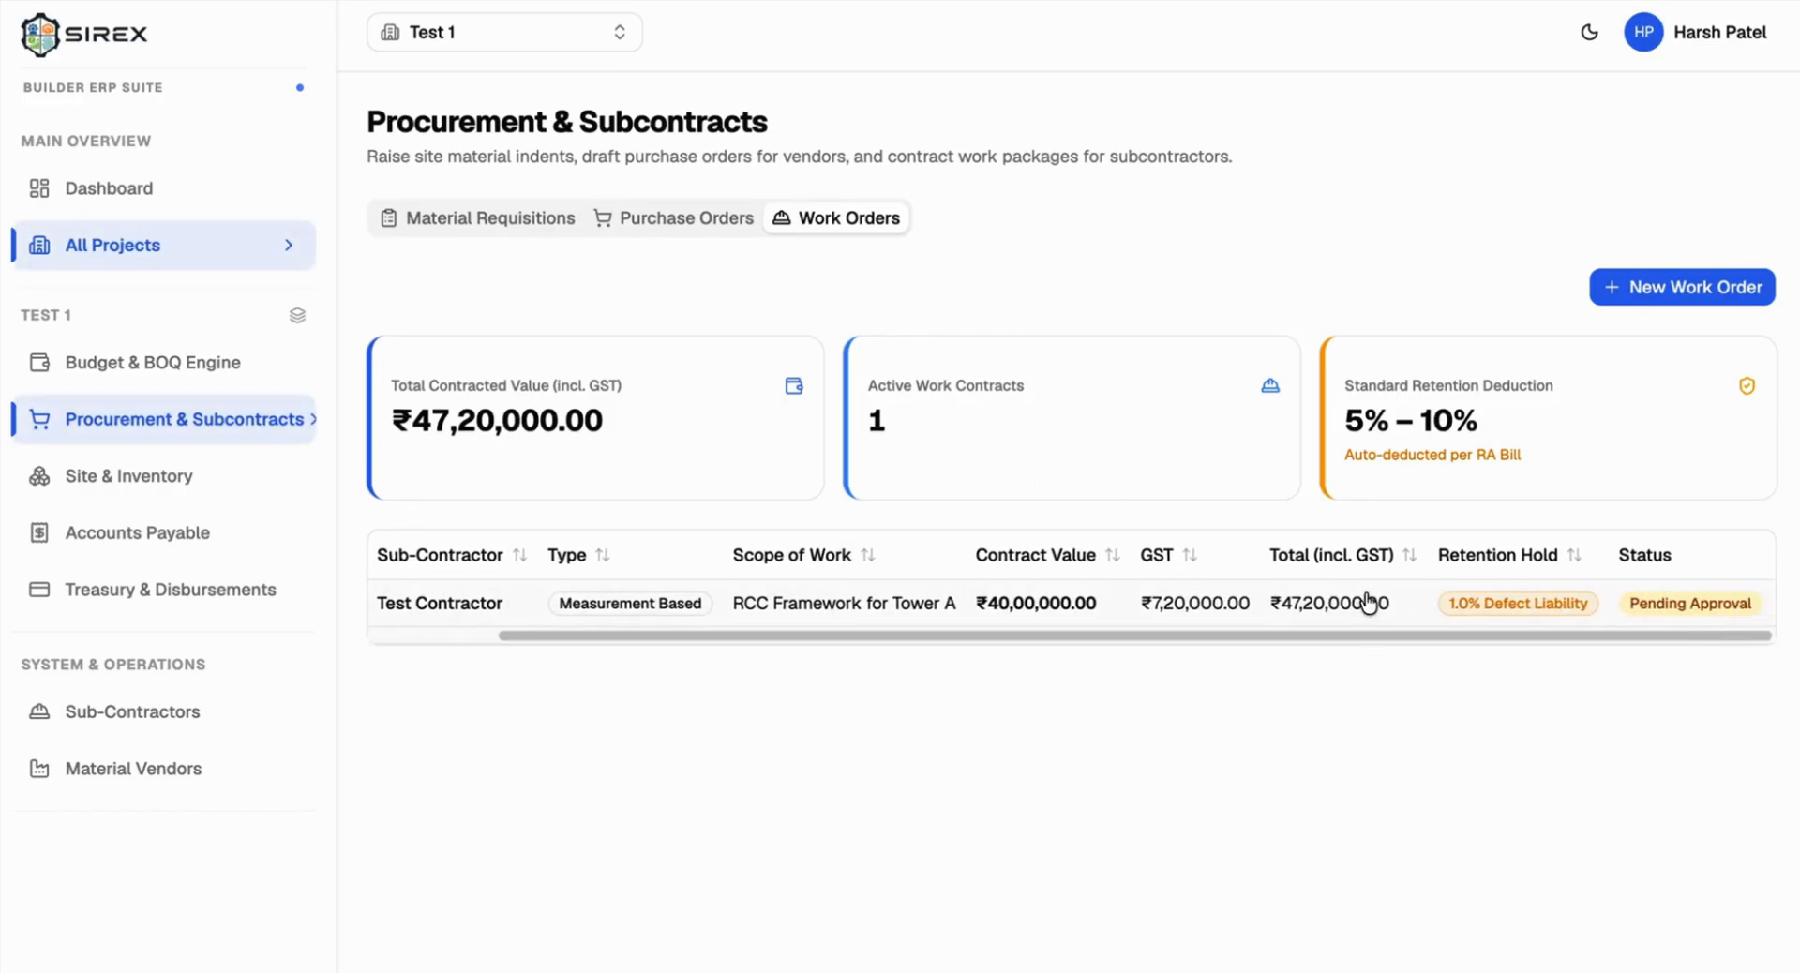
left_click(1246, 603)
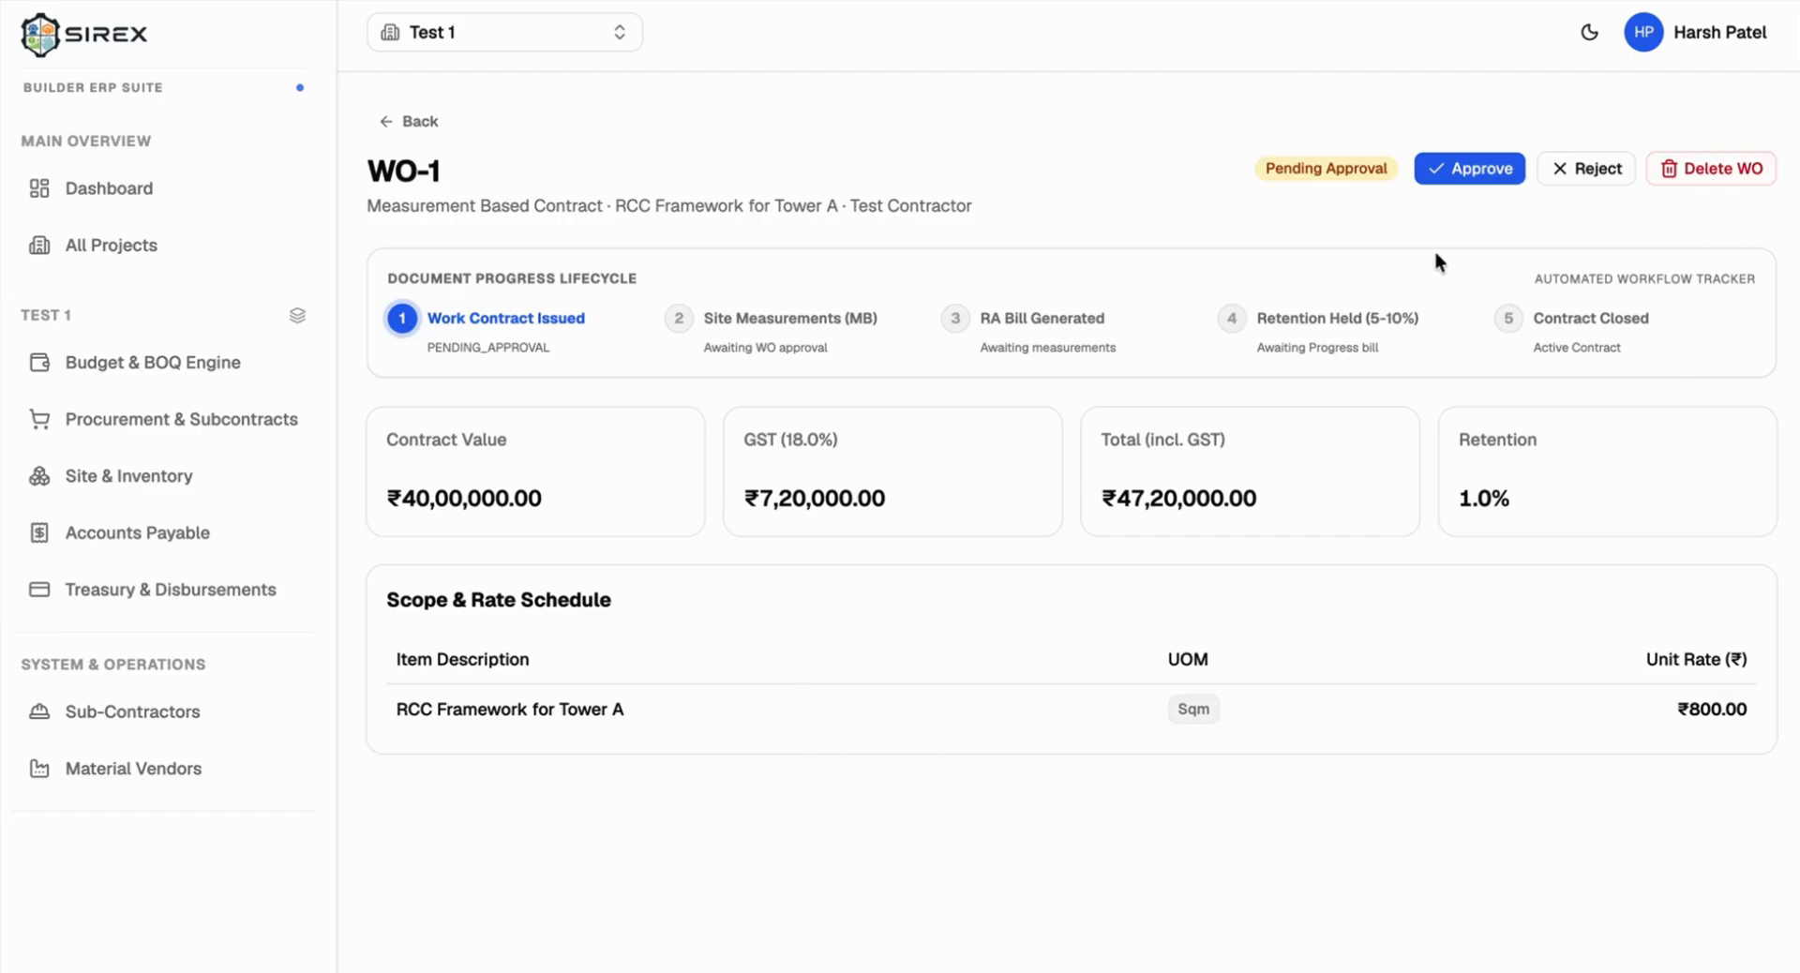
left_click(1468, 161)
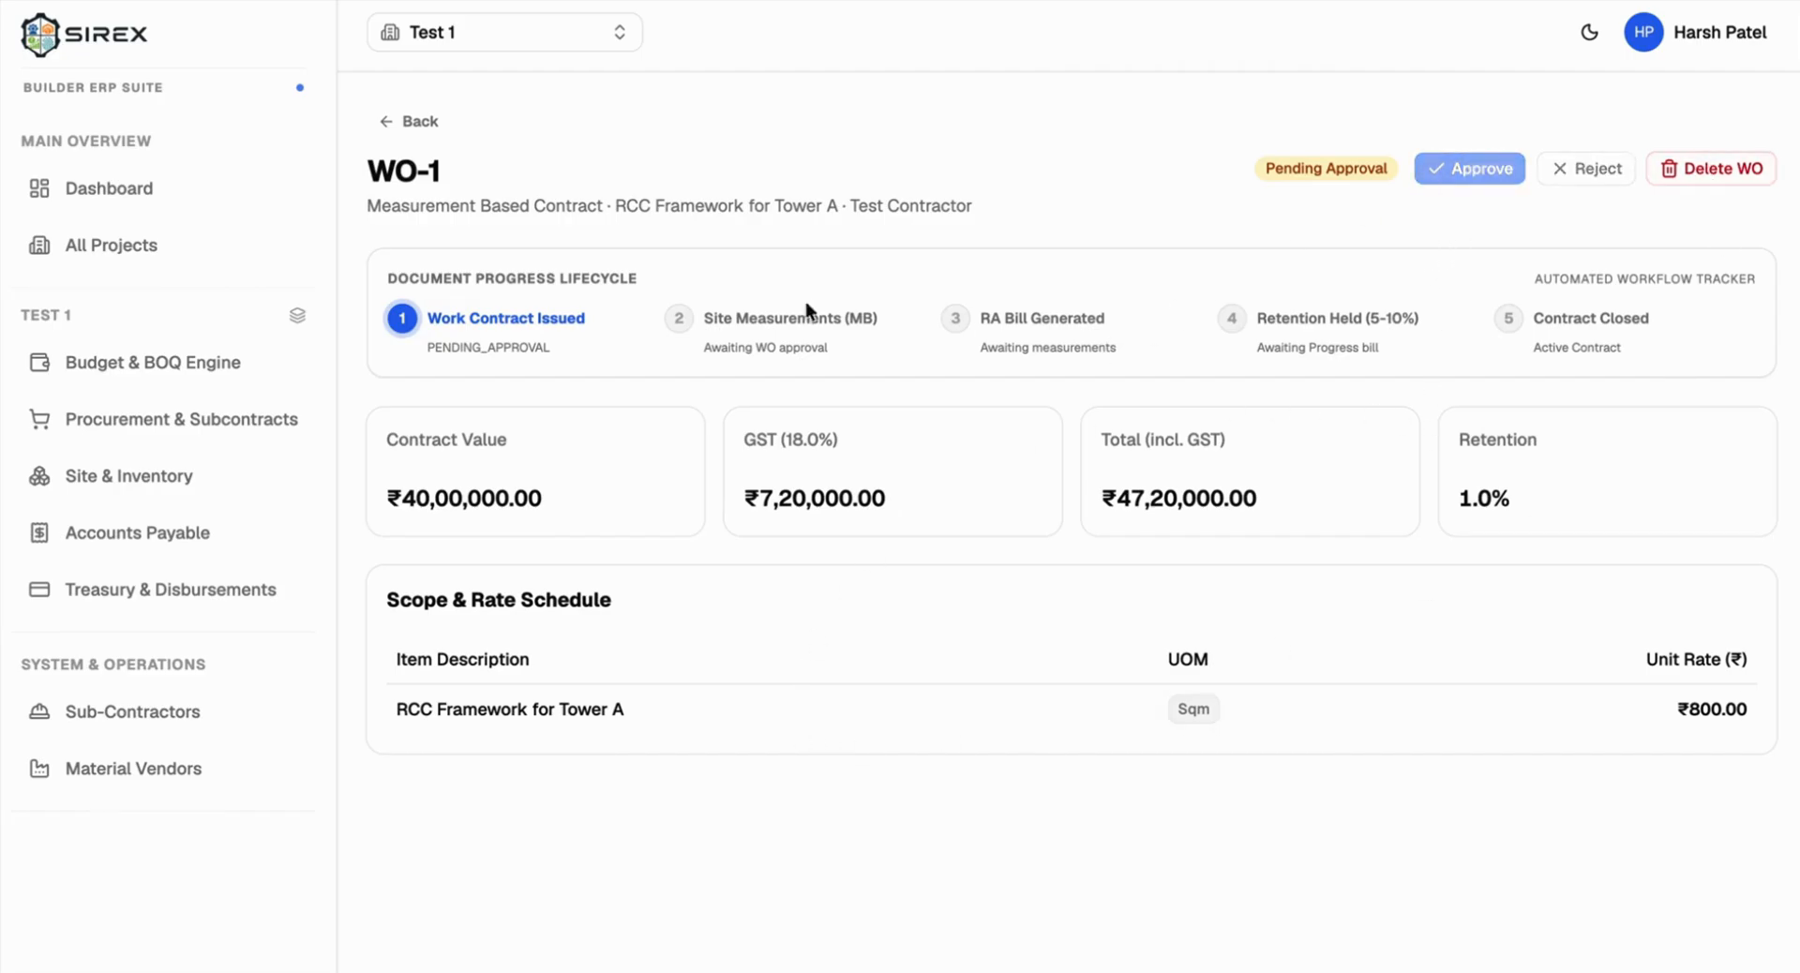
left_click(381, 122)
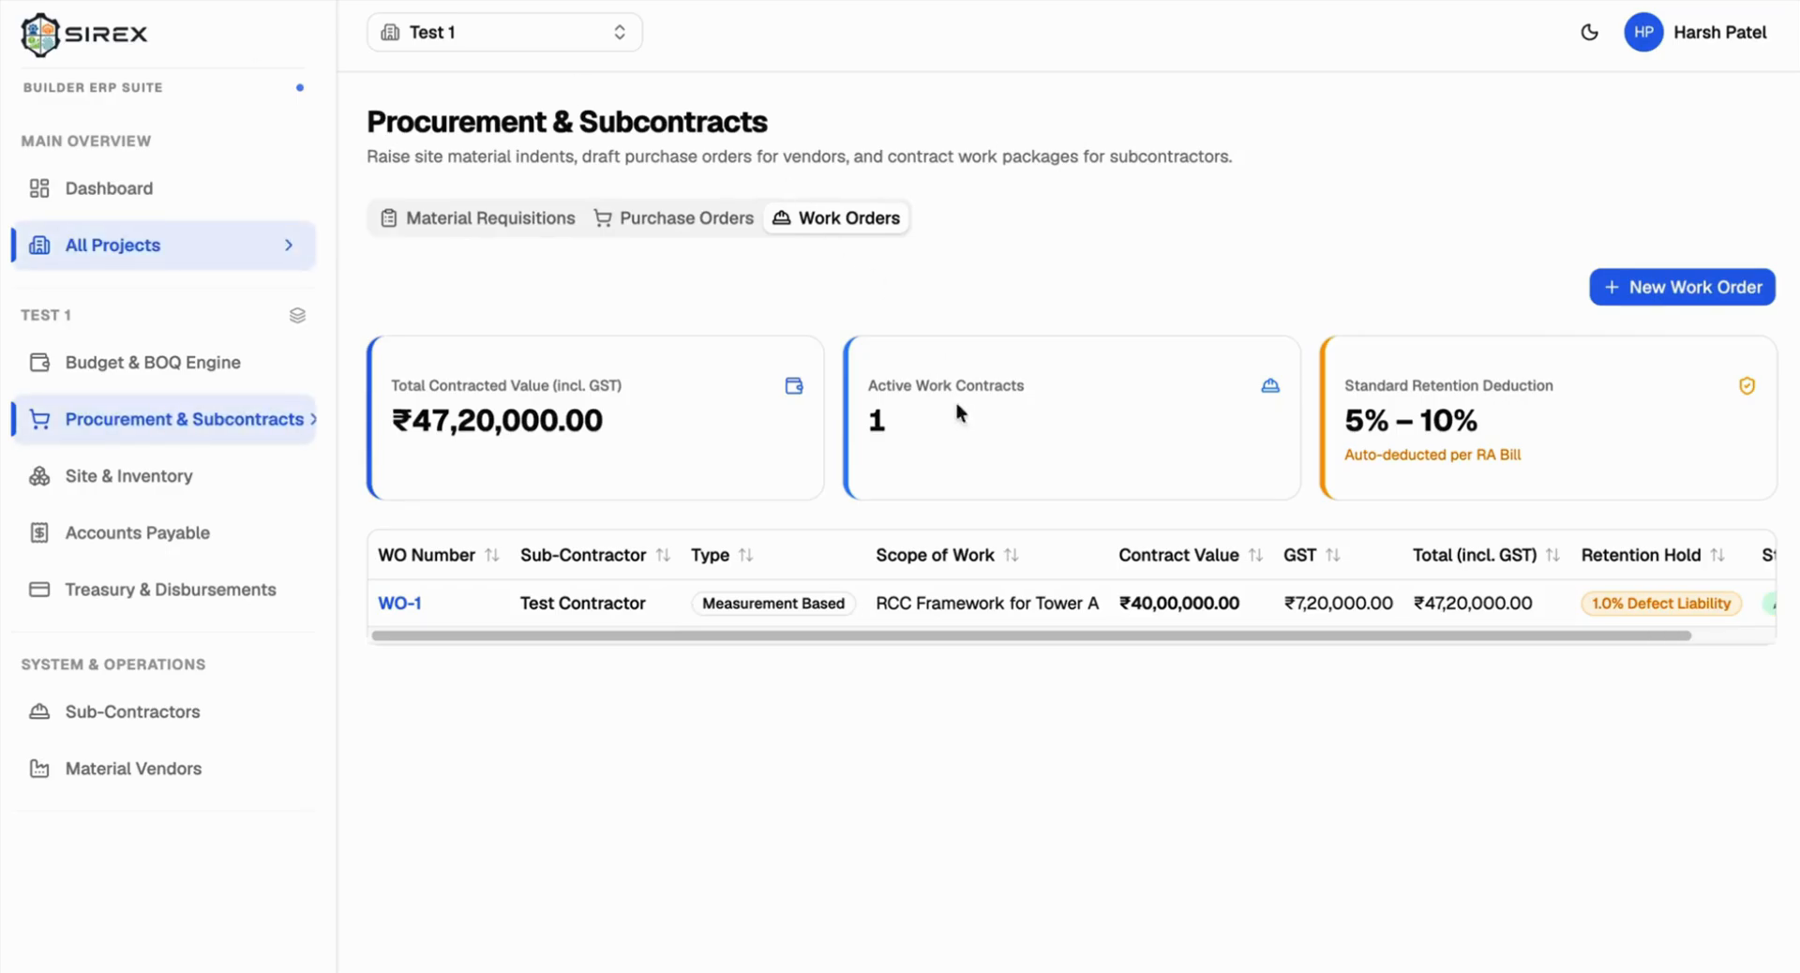
scroll(879, 624, "right", 2)
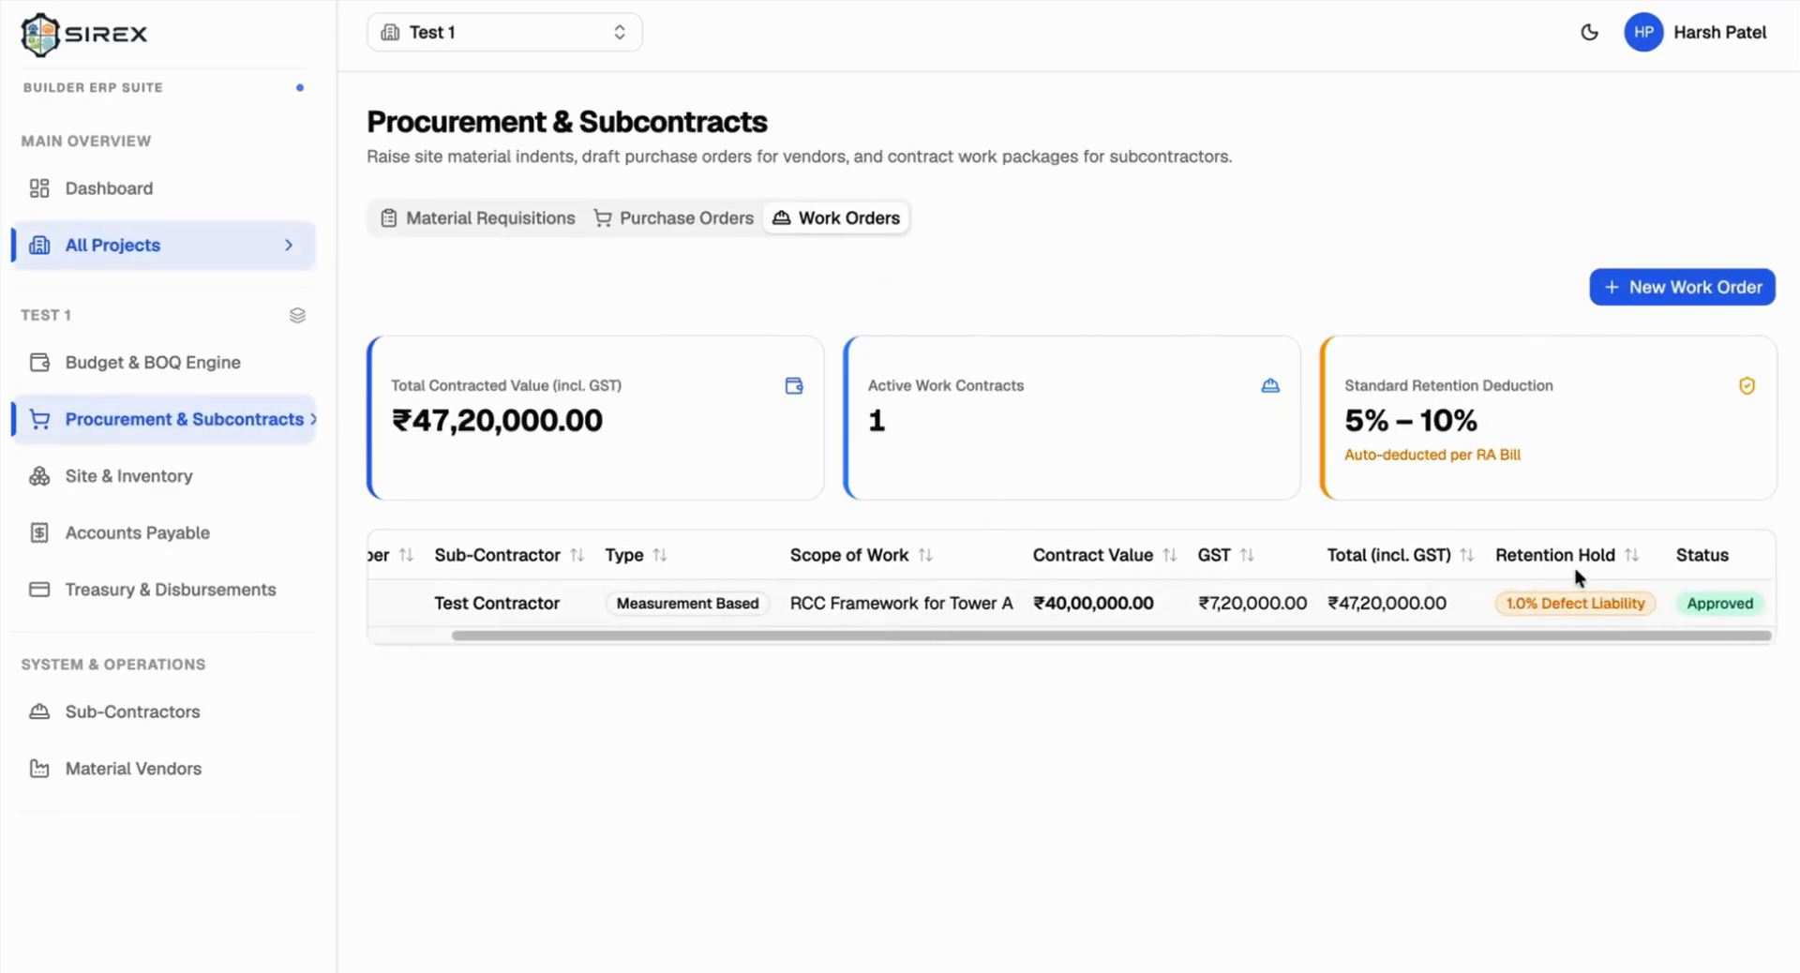
scroll(982, 633, "left", 2)
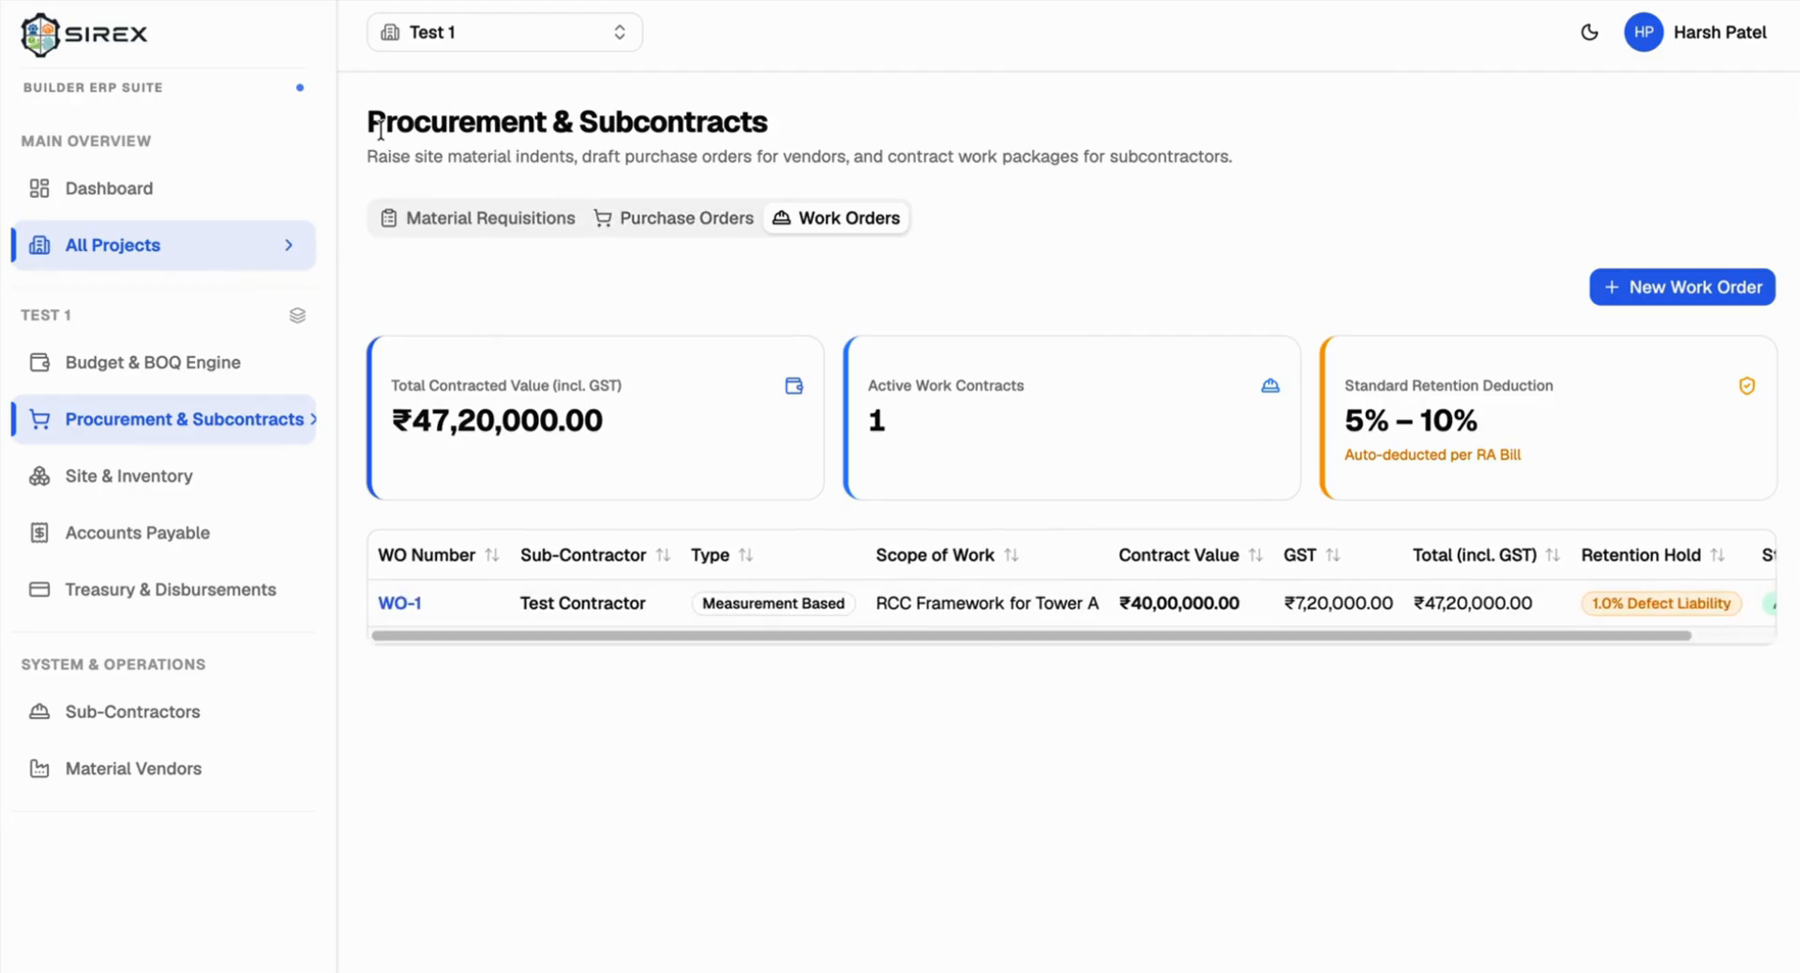
left_click_drag(367, 117, 782, 131)
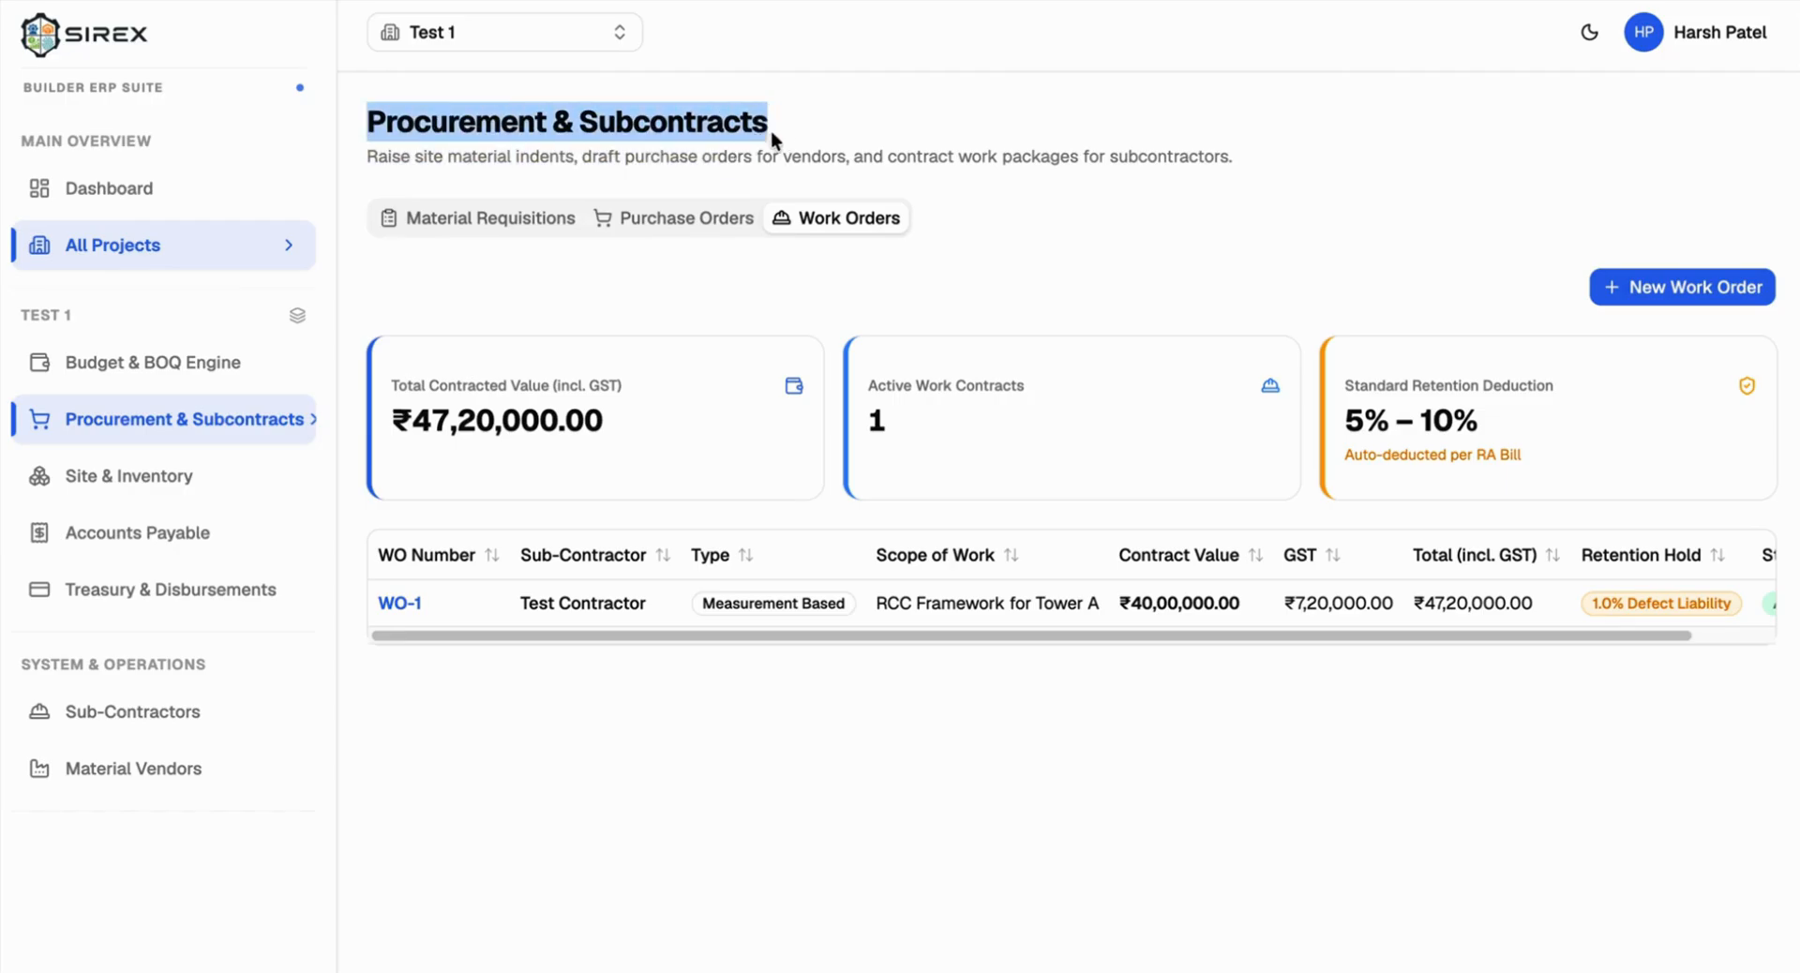
left_click(420, 238)
left_click(451, 232)
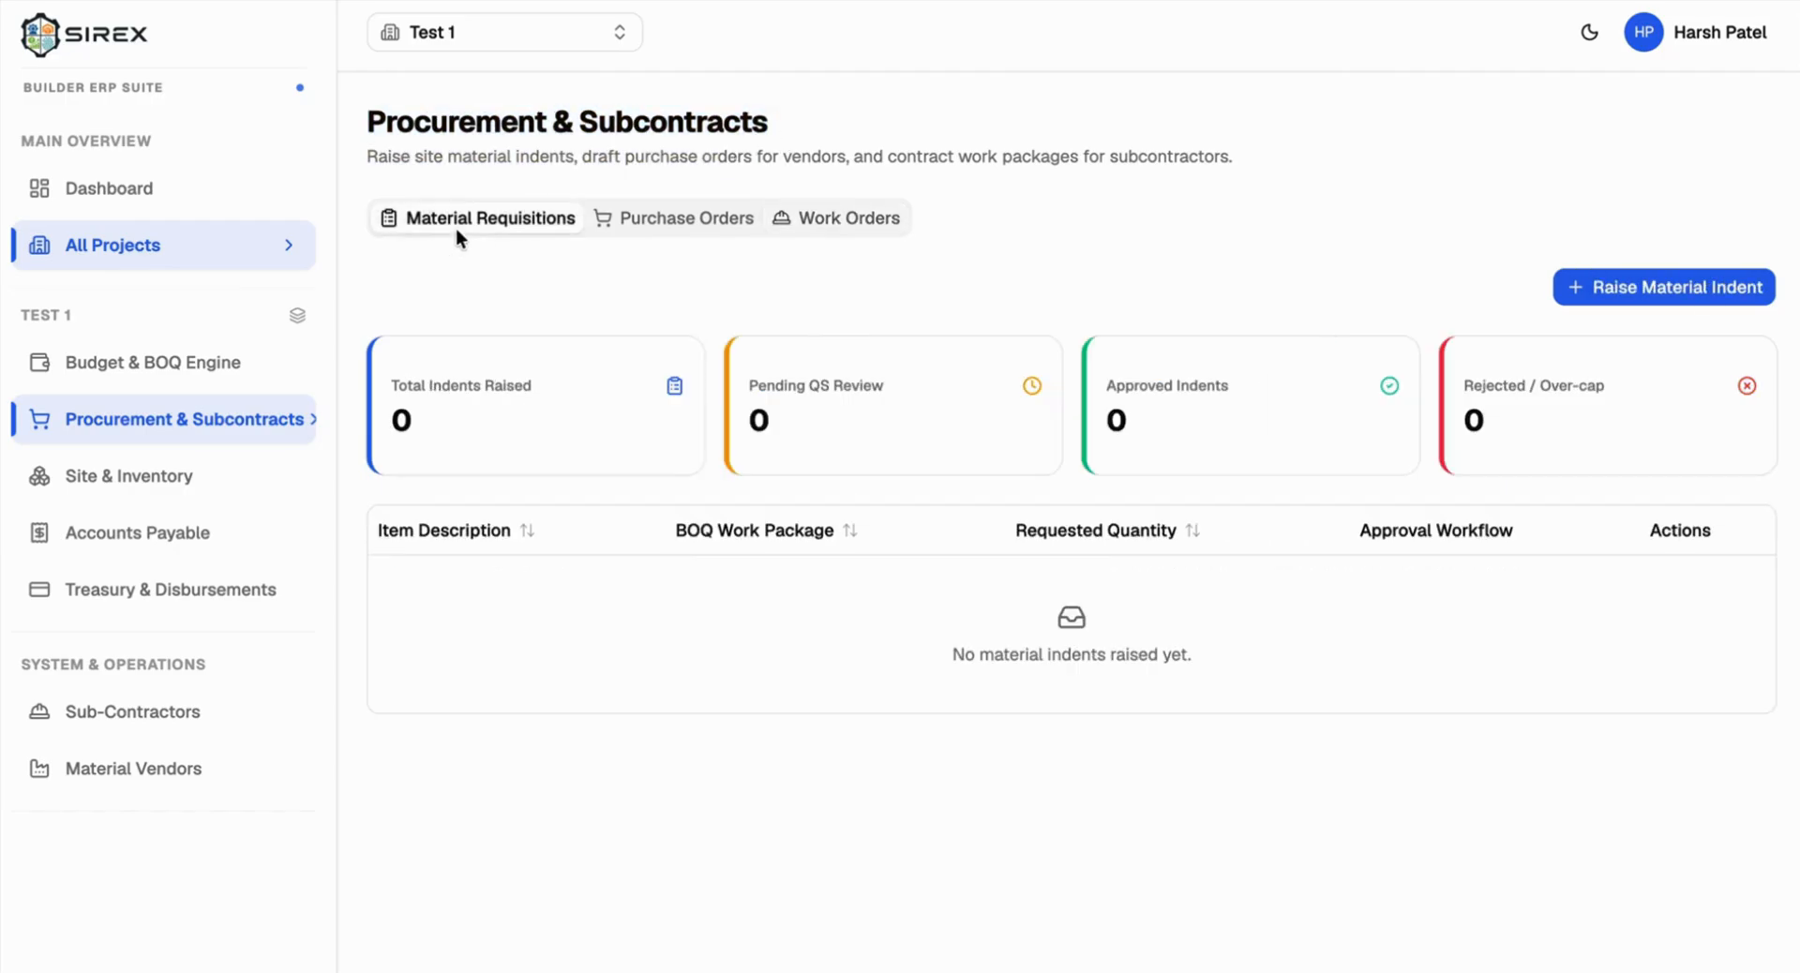
left_click(636, 221)
left_click(836, 221)
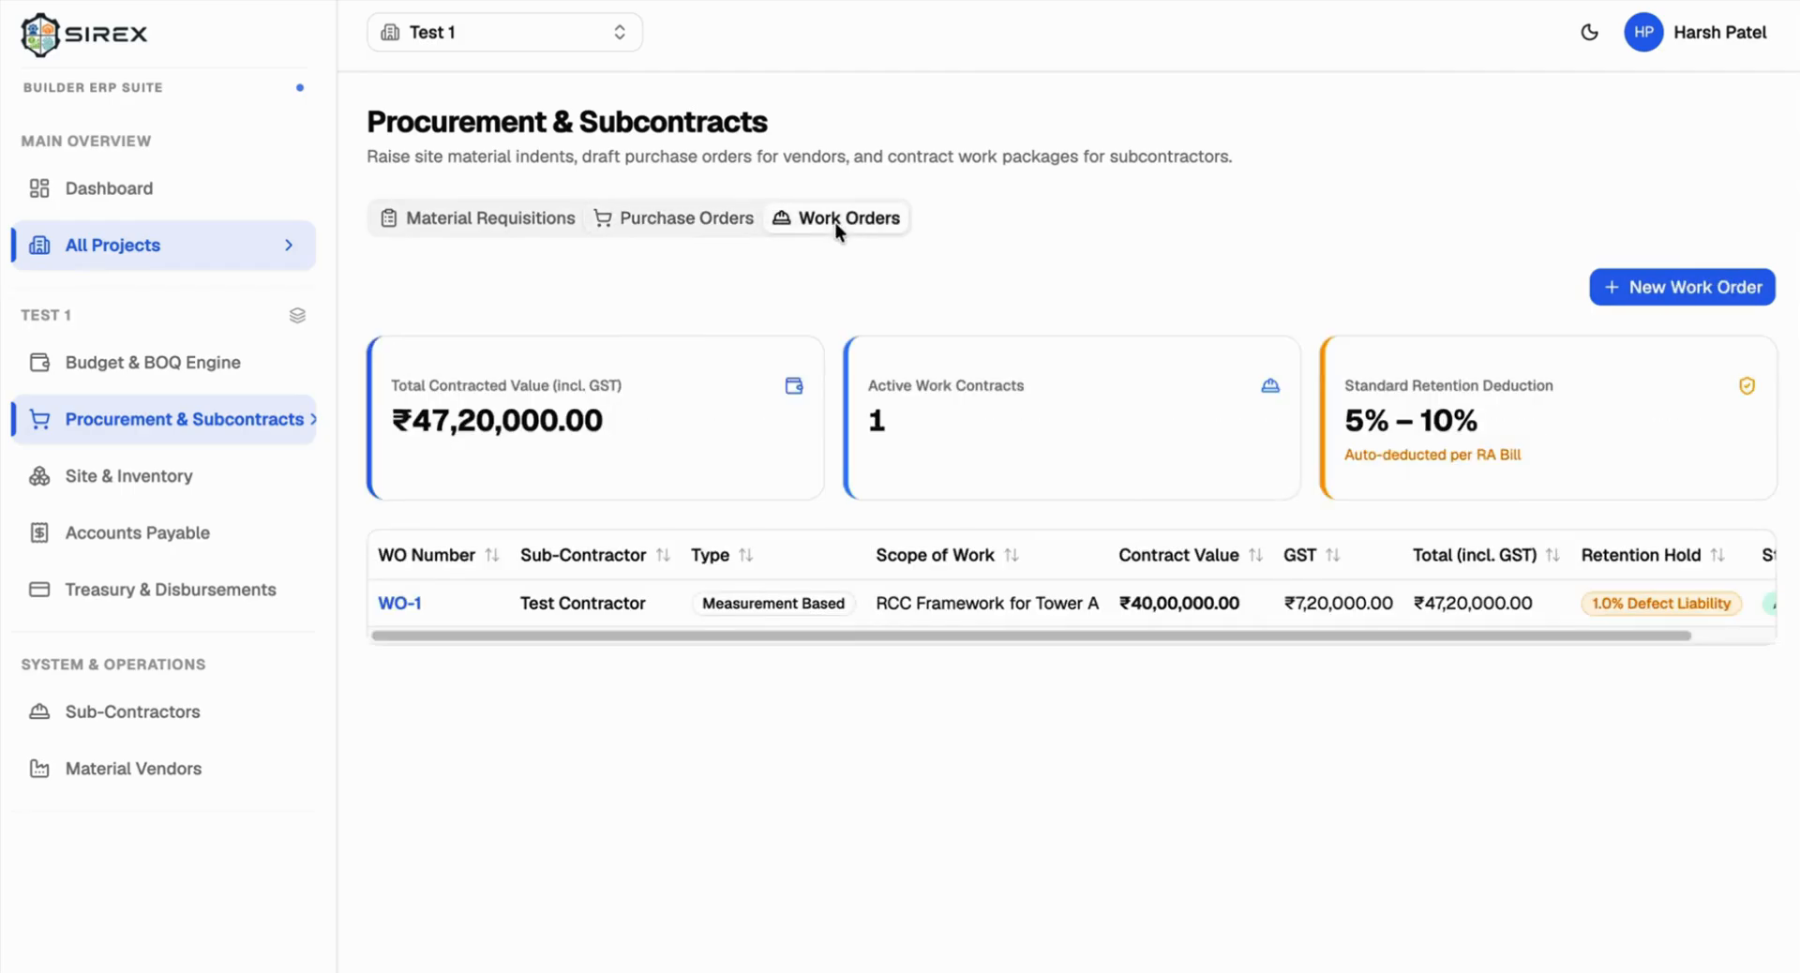
Step: Open Site & Store Operations on its Stock Balance view
left_click(122, 468)
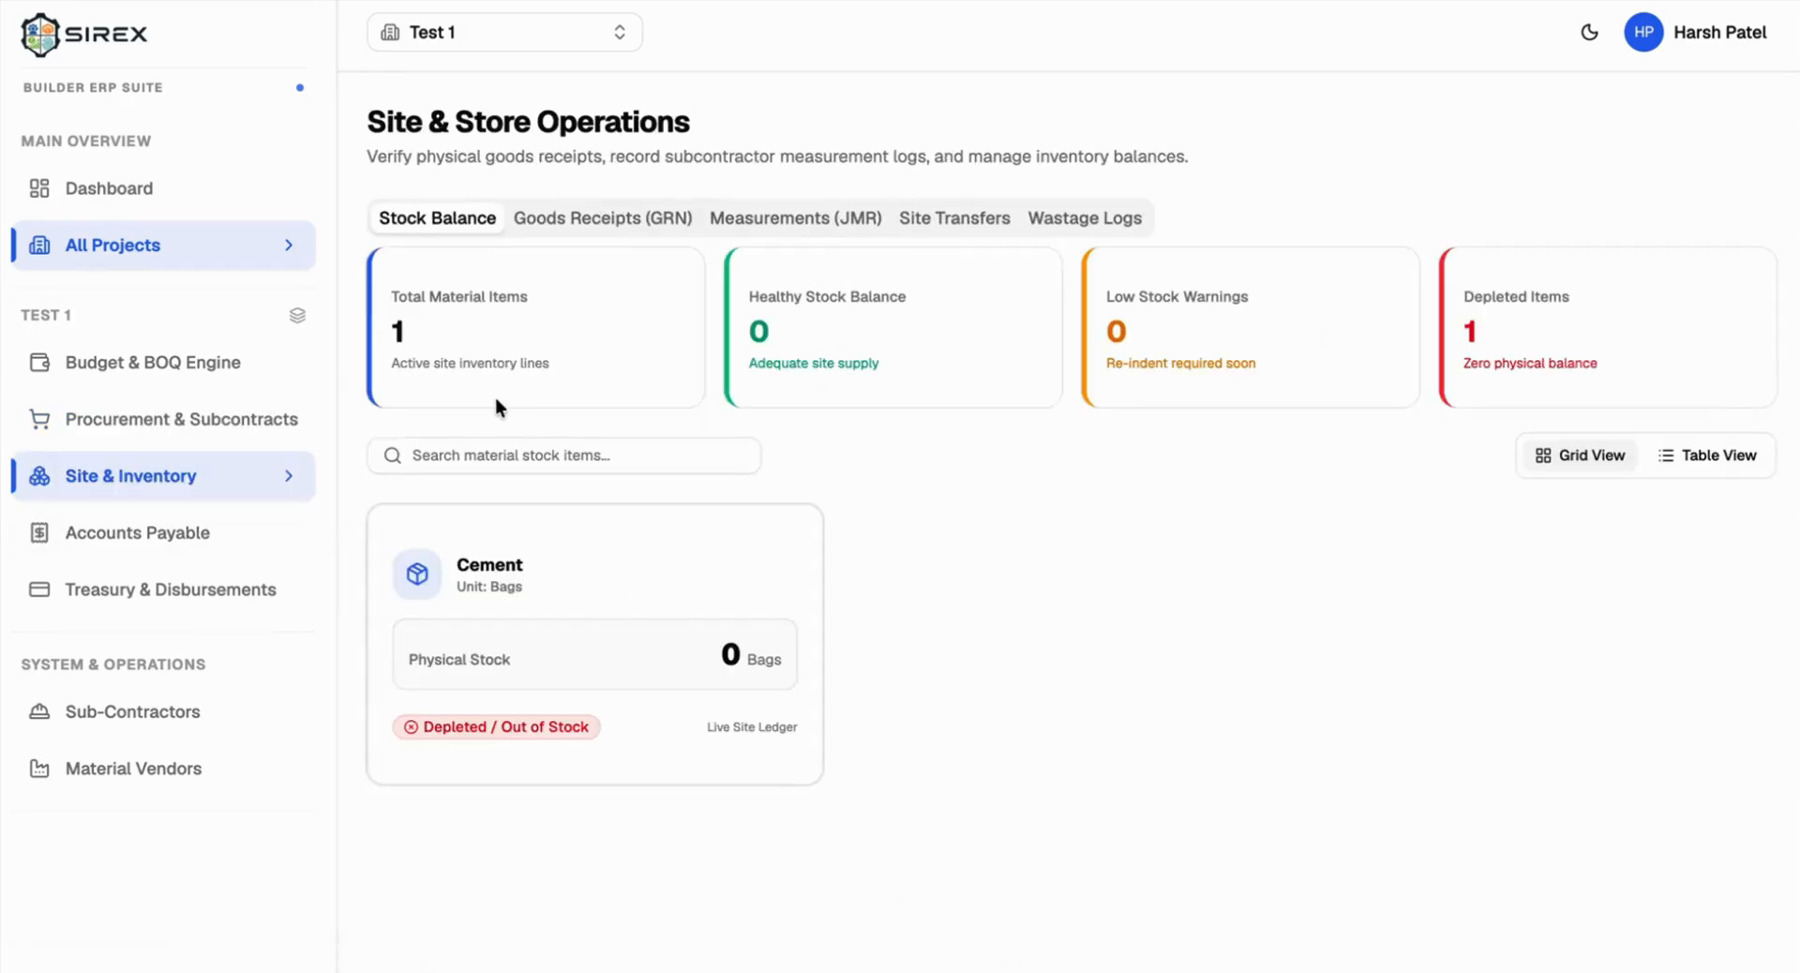
left_click(115, 433)
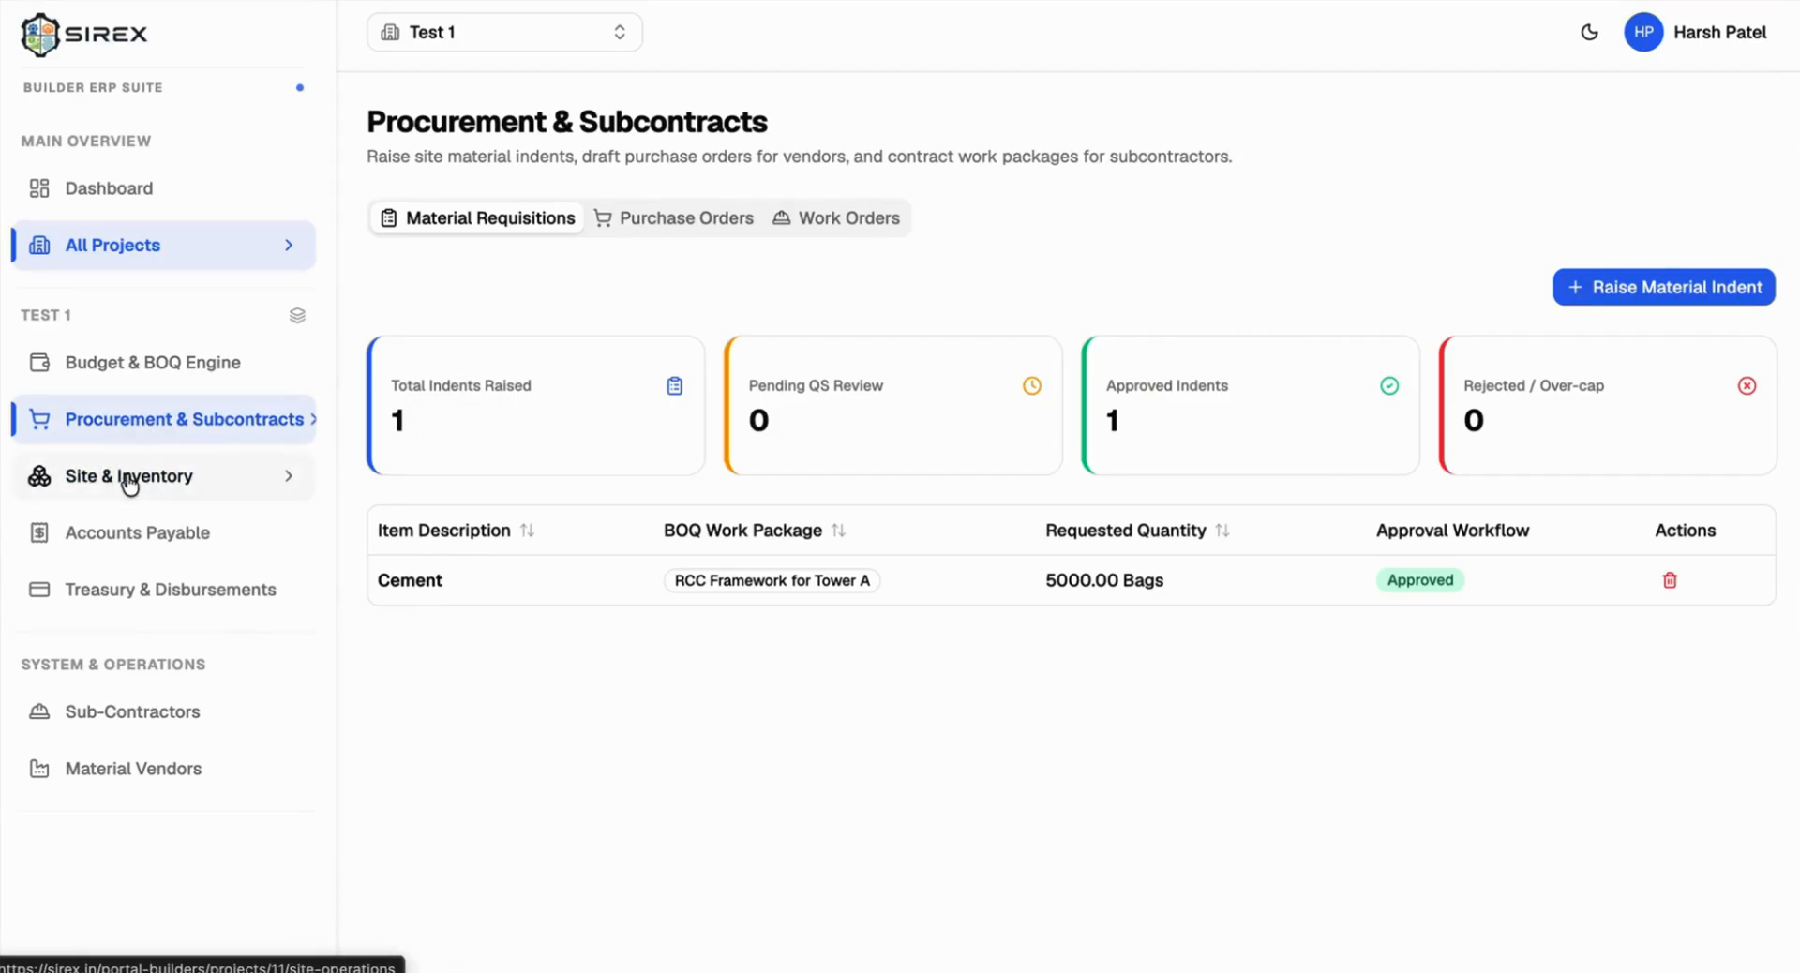
left_click(106, 482)
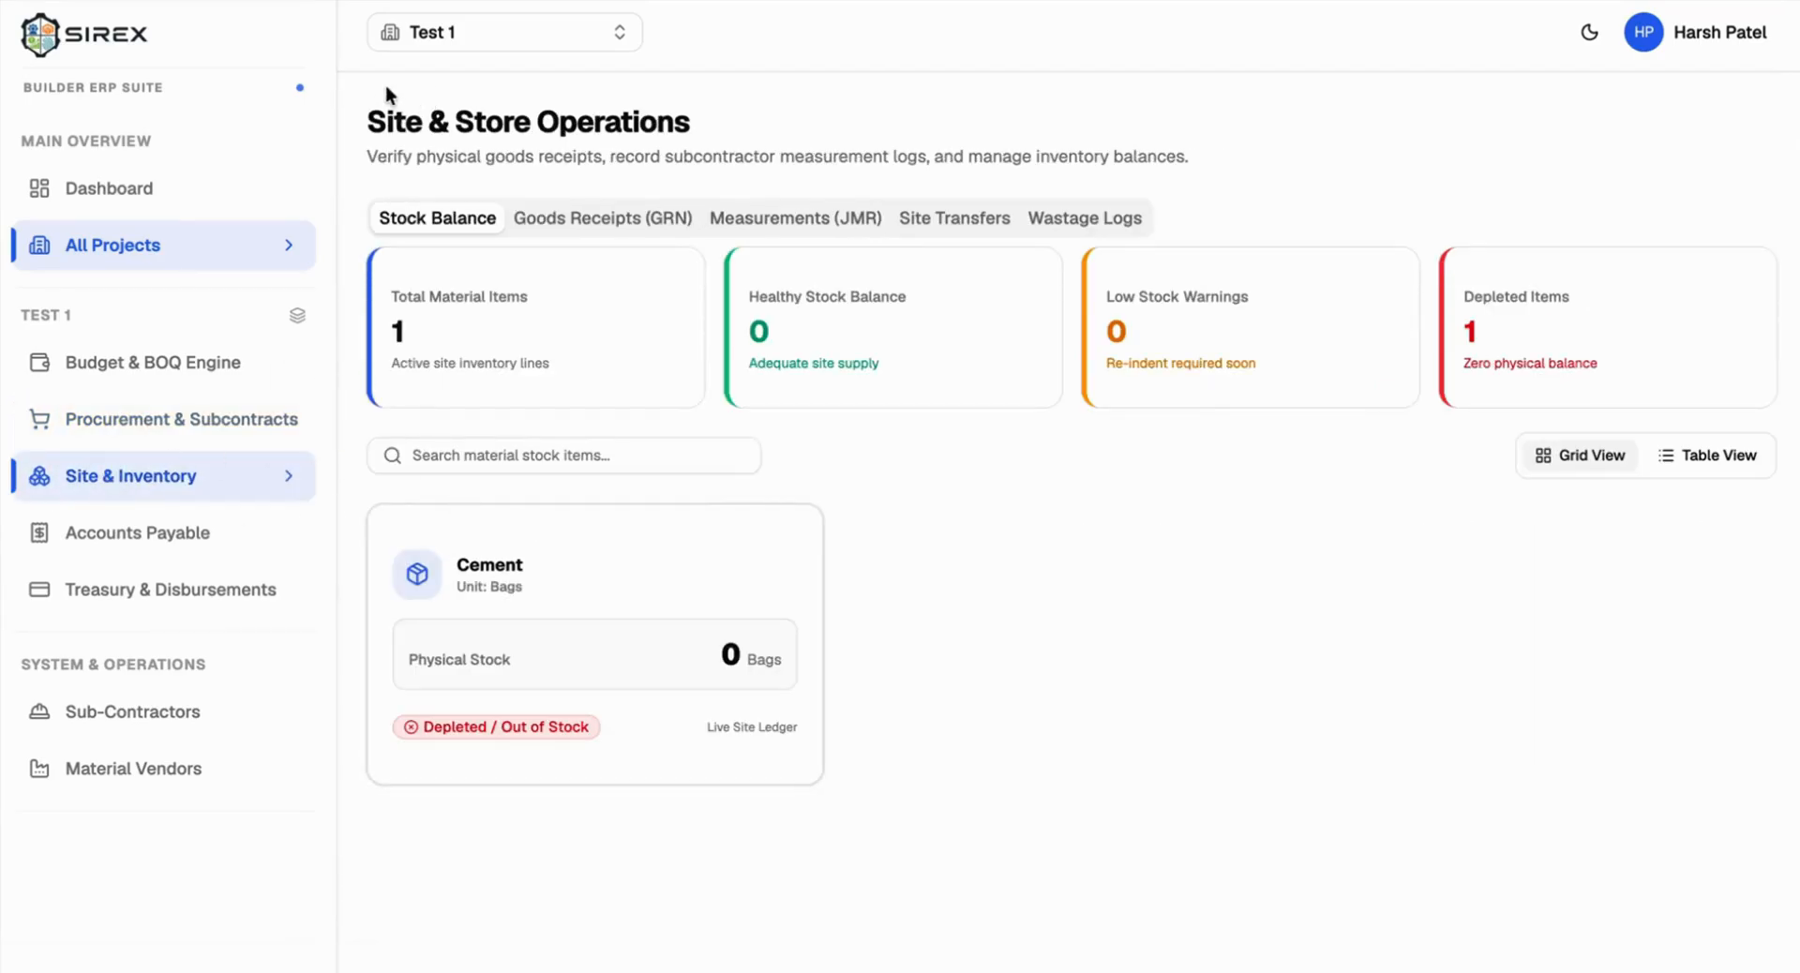
left_click_drag(366, 120, 747, 134)
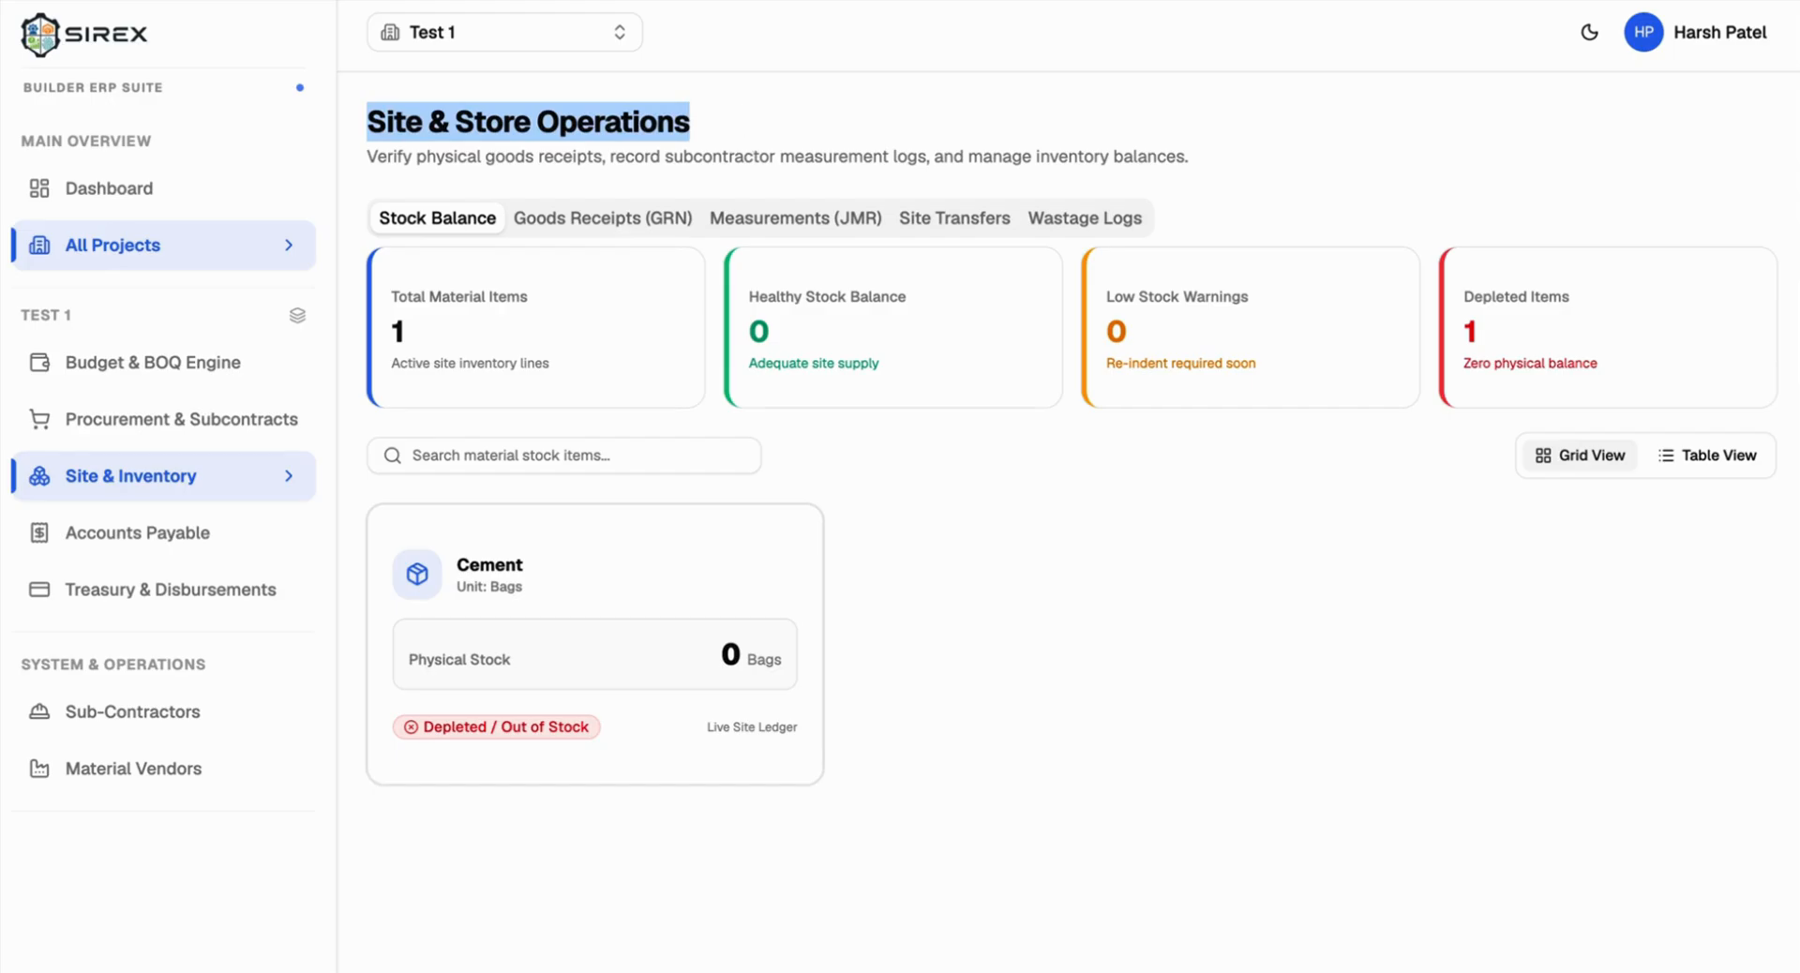
left_click(896, 570)
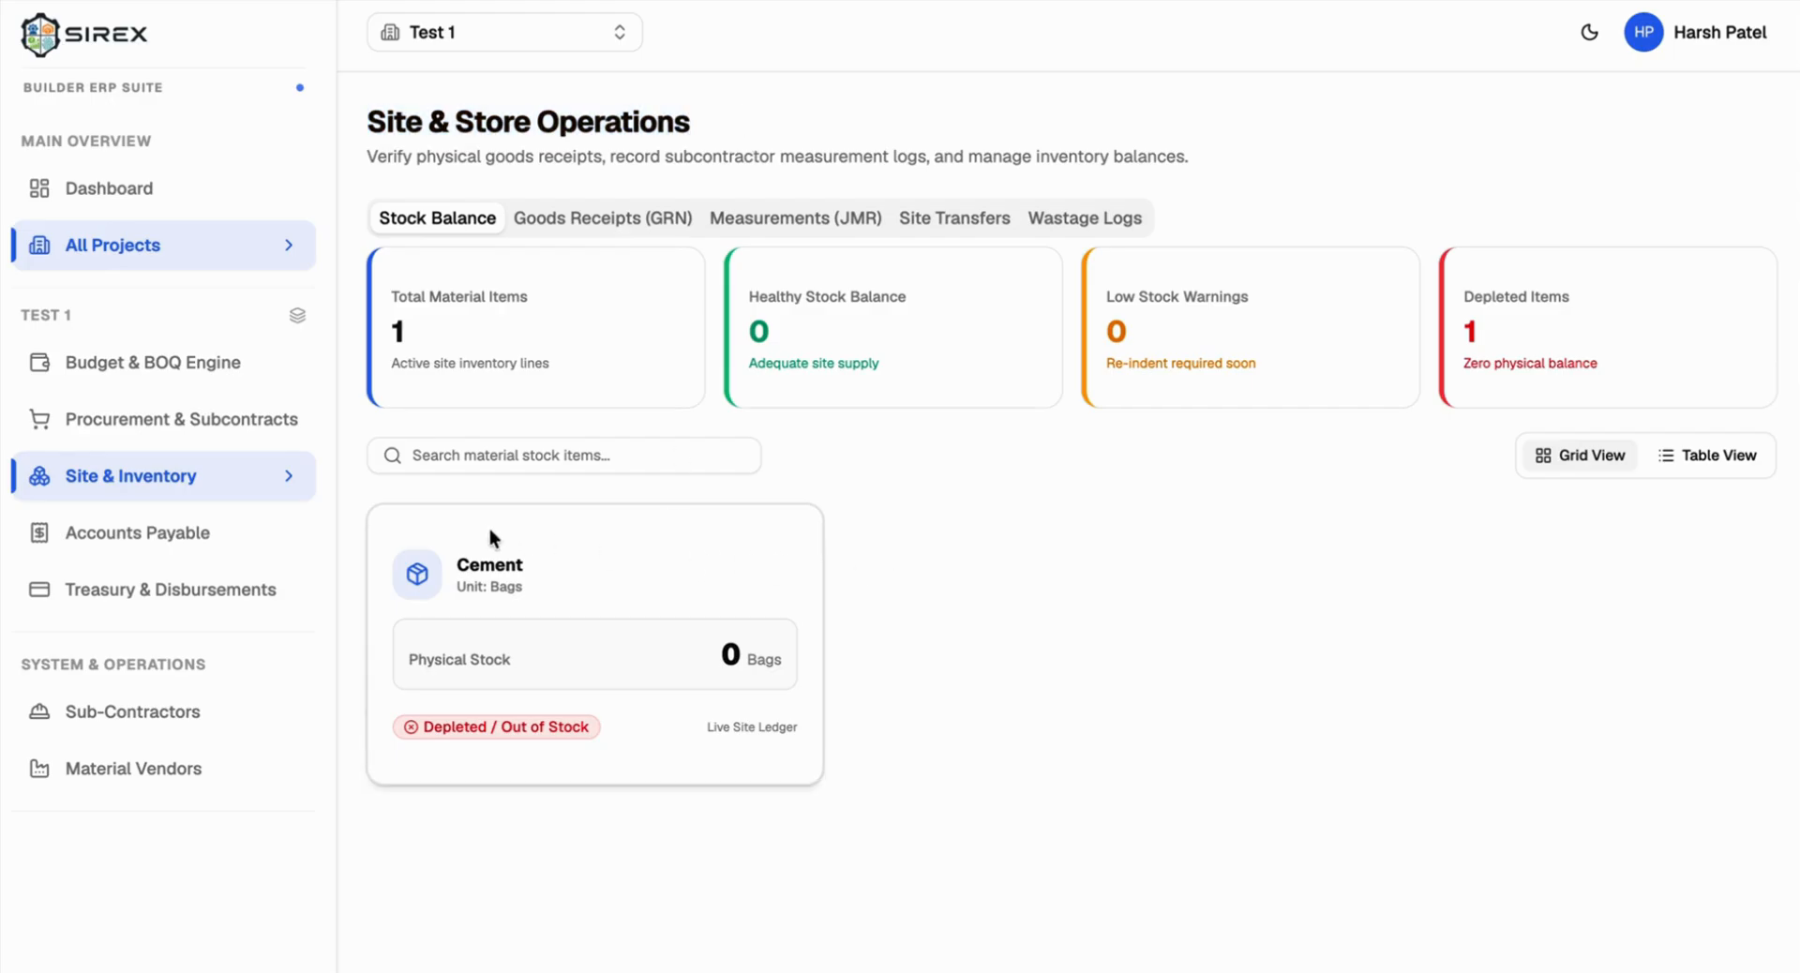
Step: Check PO-1 in purchase orders, then confirm Cement's physical stock reads 0 bags
left_click(195, 424)
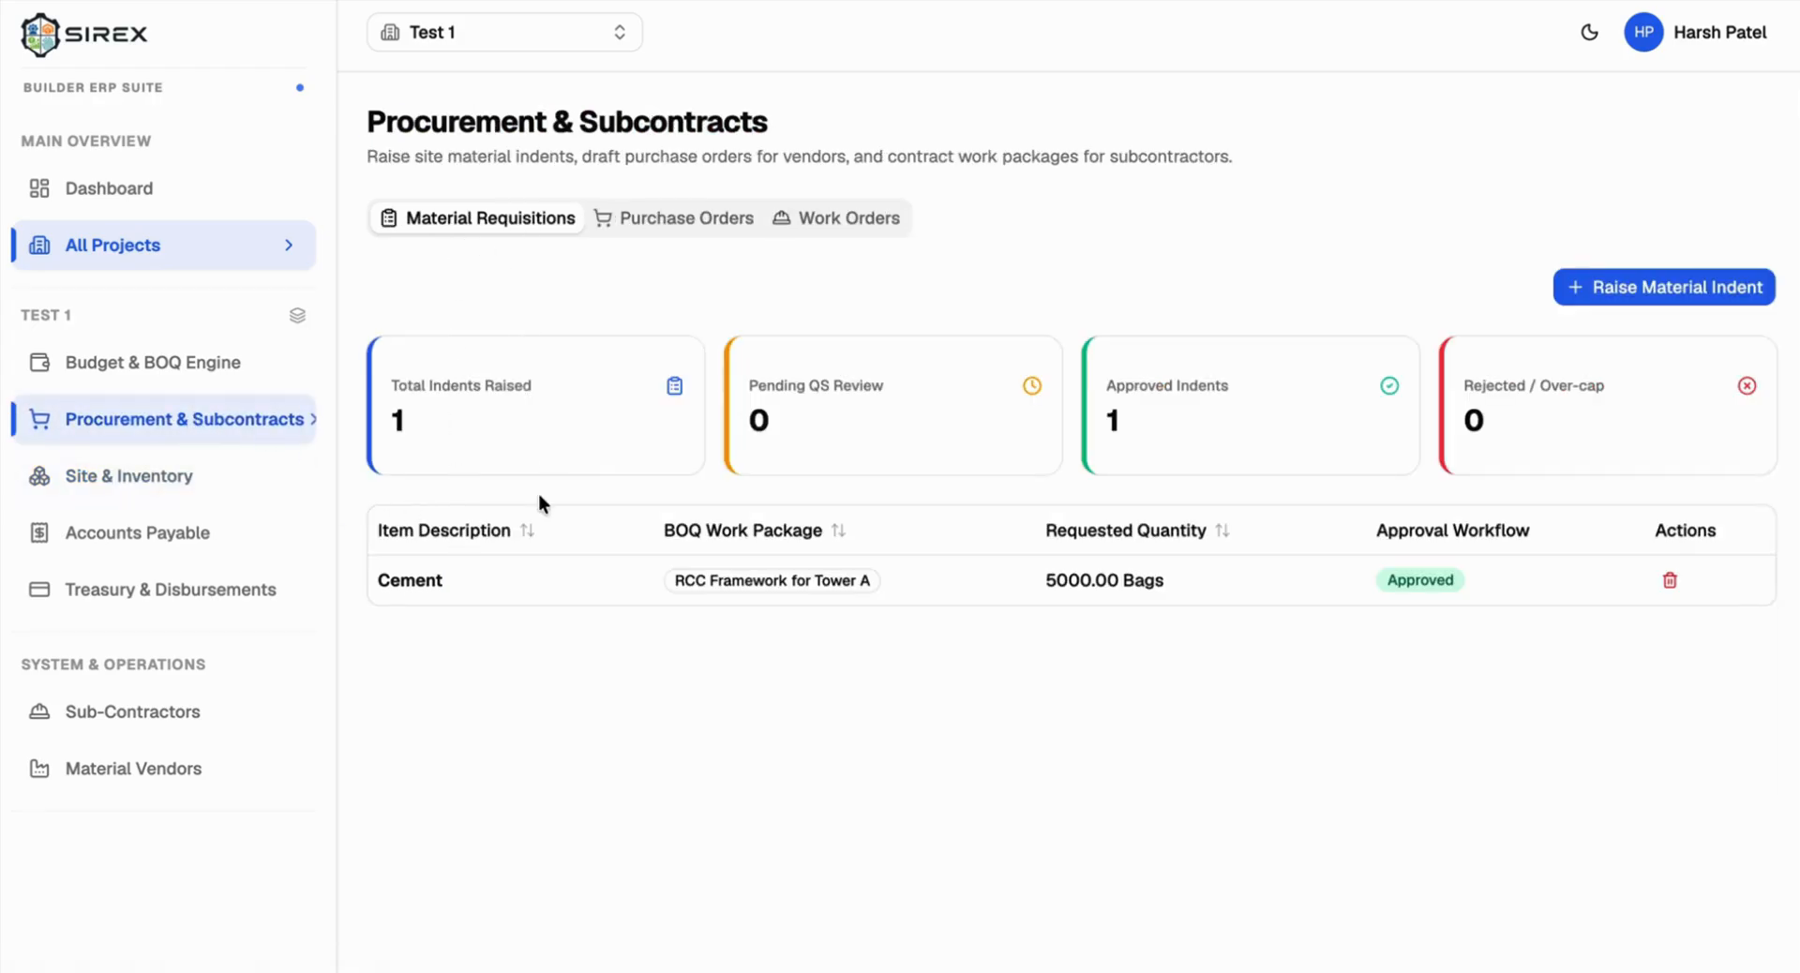
left_click(647, 225)
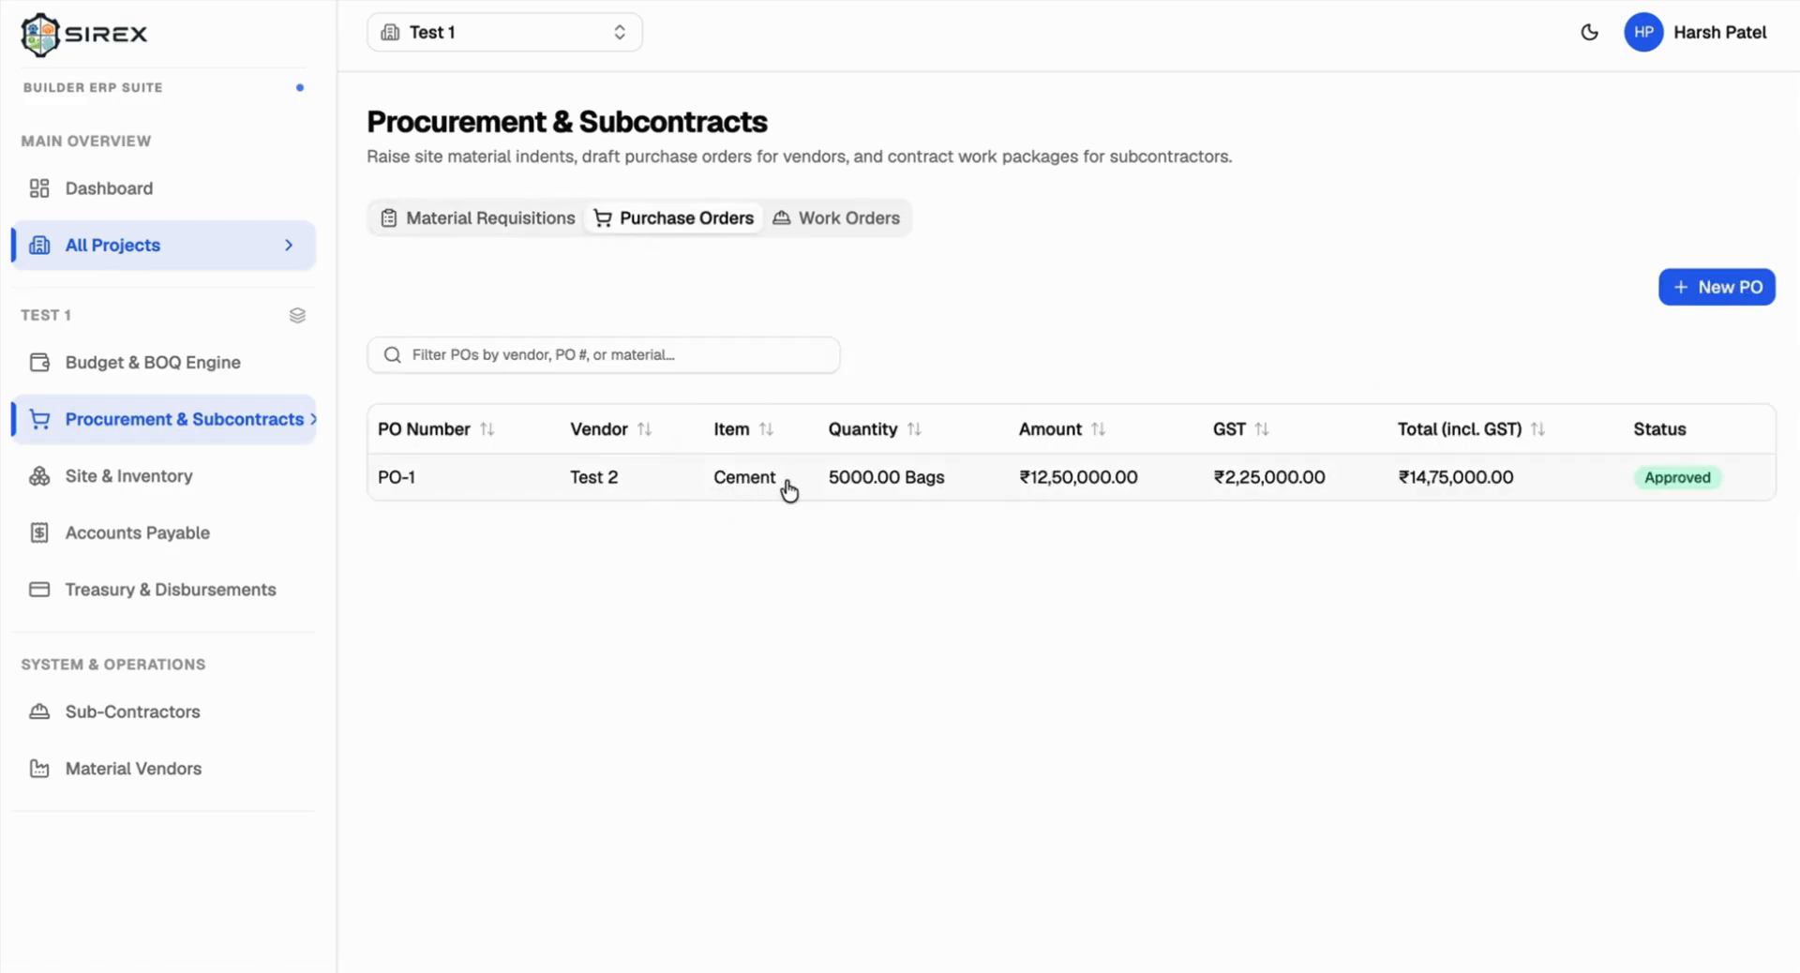
left_click(36, 476)
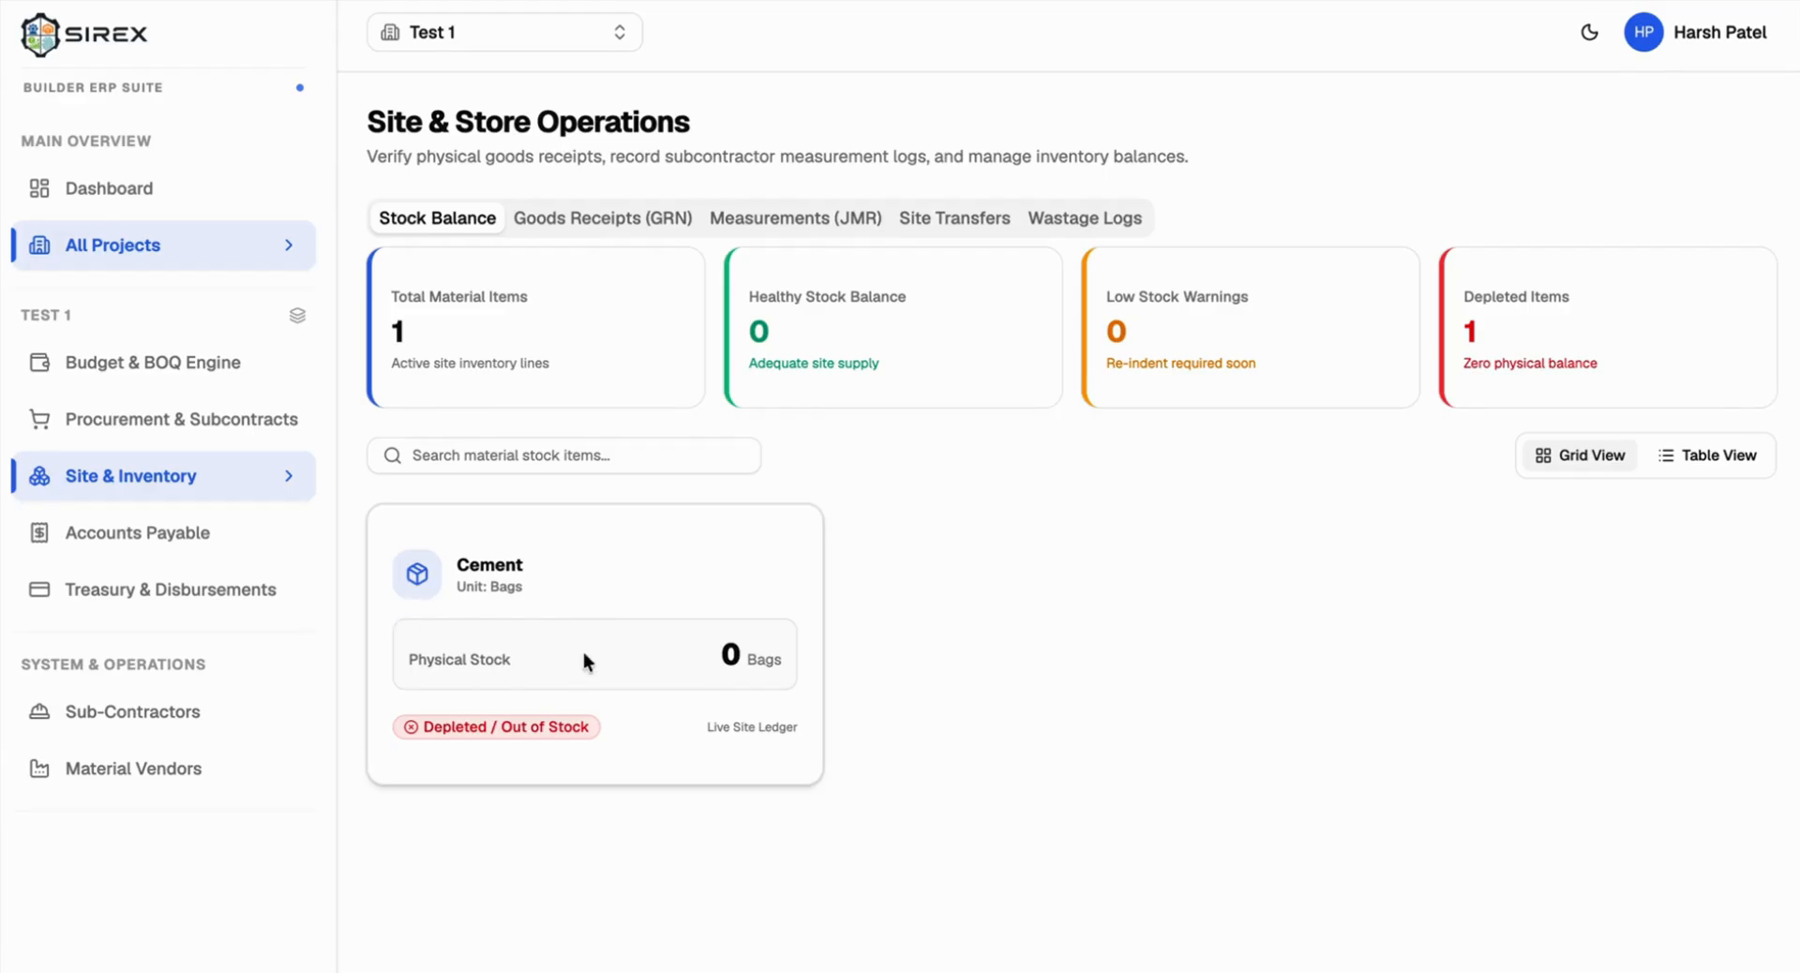
triple_click(735, 659)
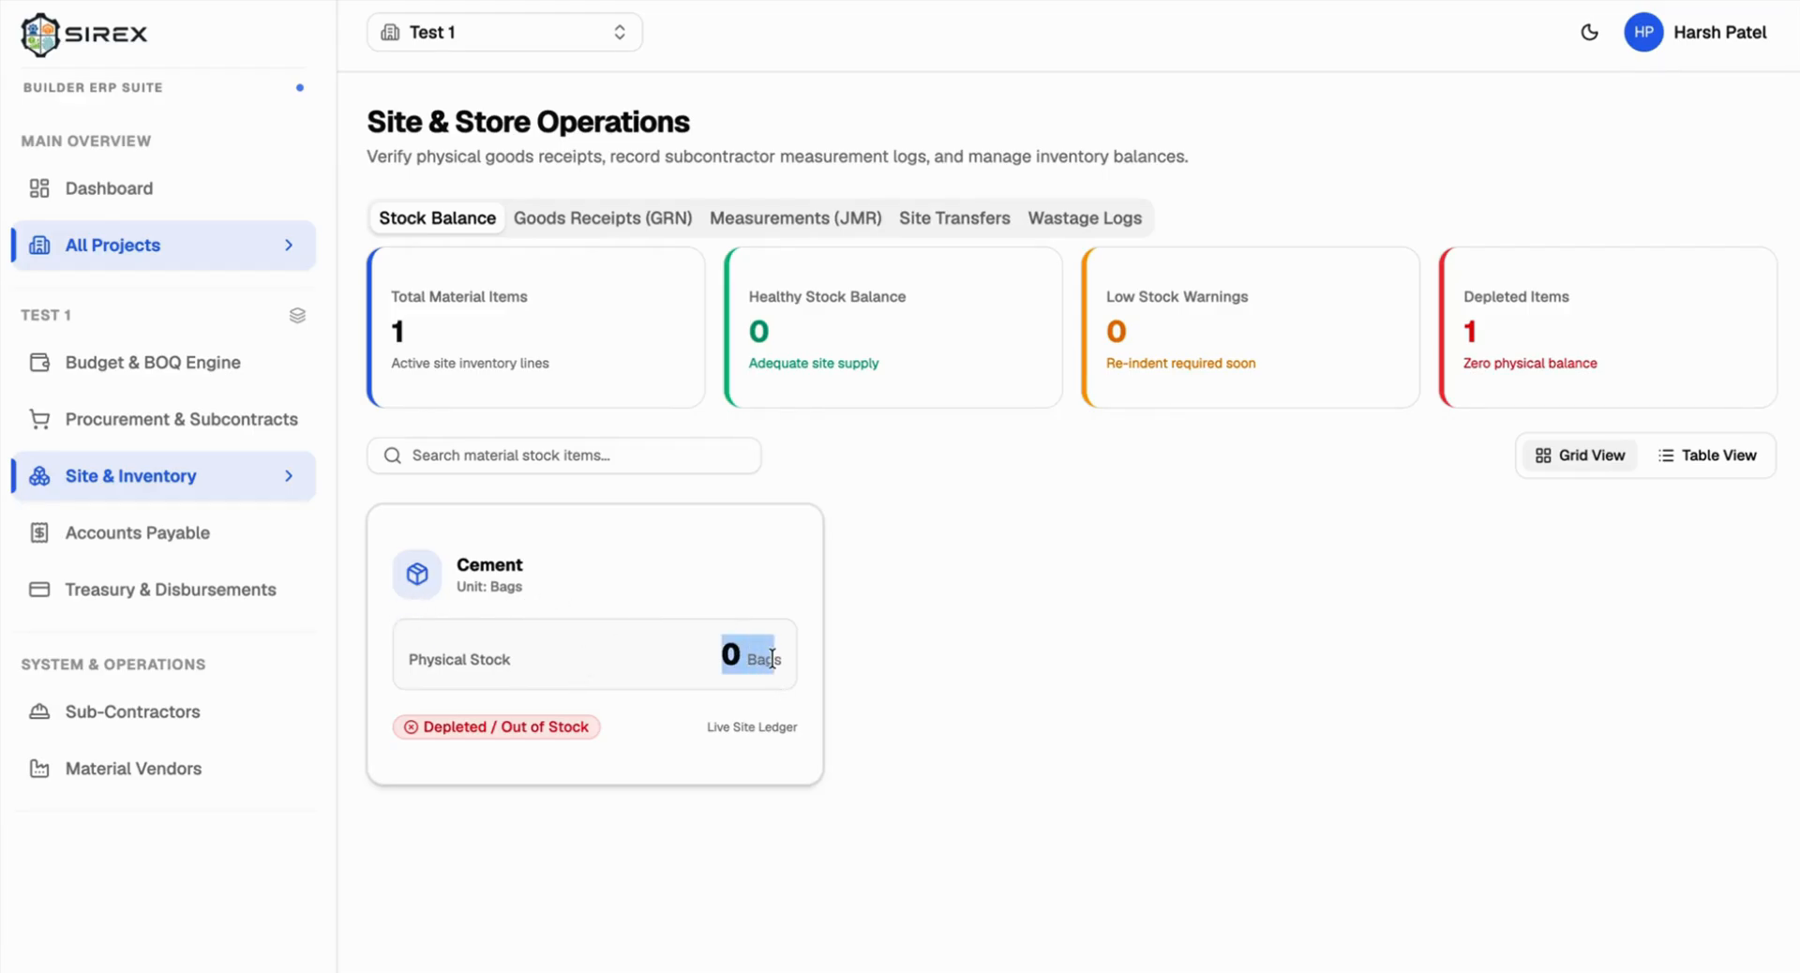
Step: Start a new goods receipt against PO-1 Cement, which has 5000 bags deliverable
left_click(611, 220)
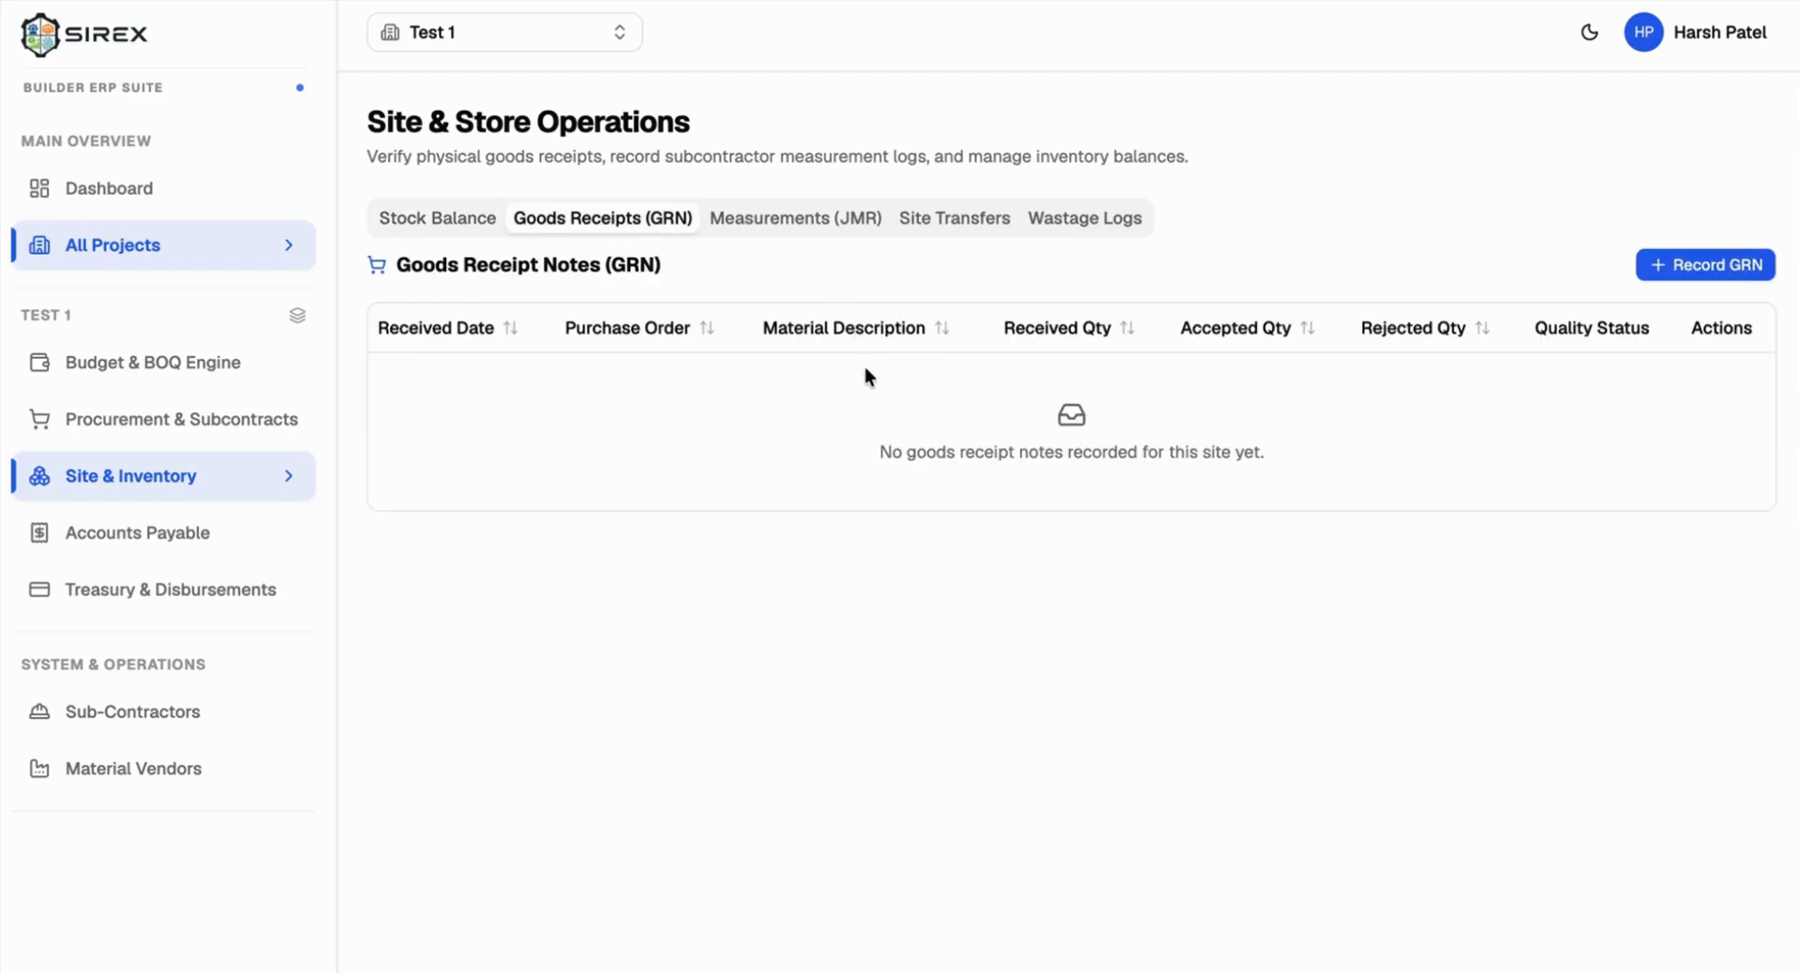
left_click(1667, 263)
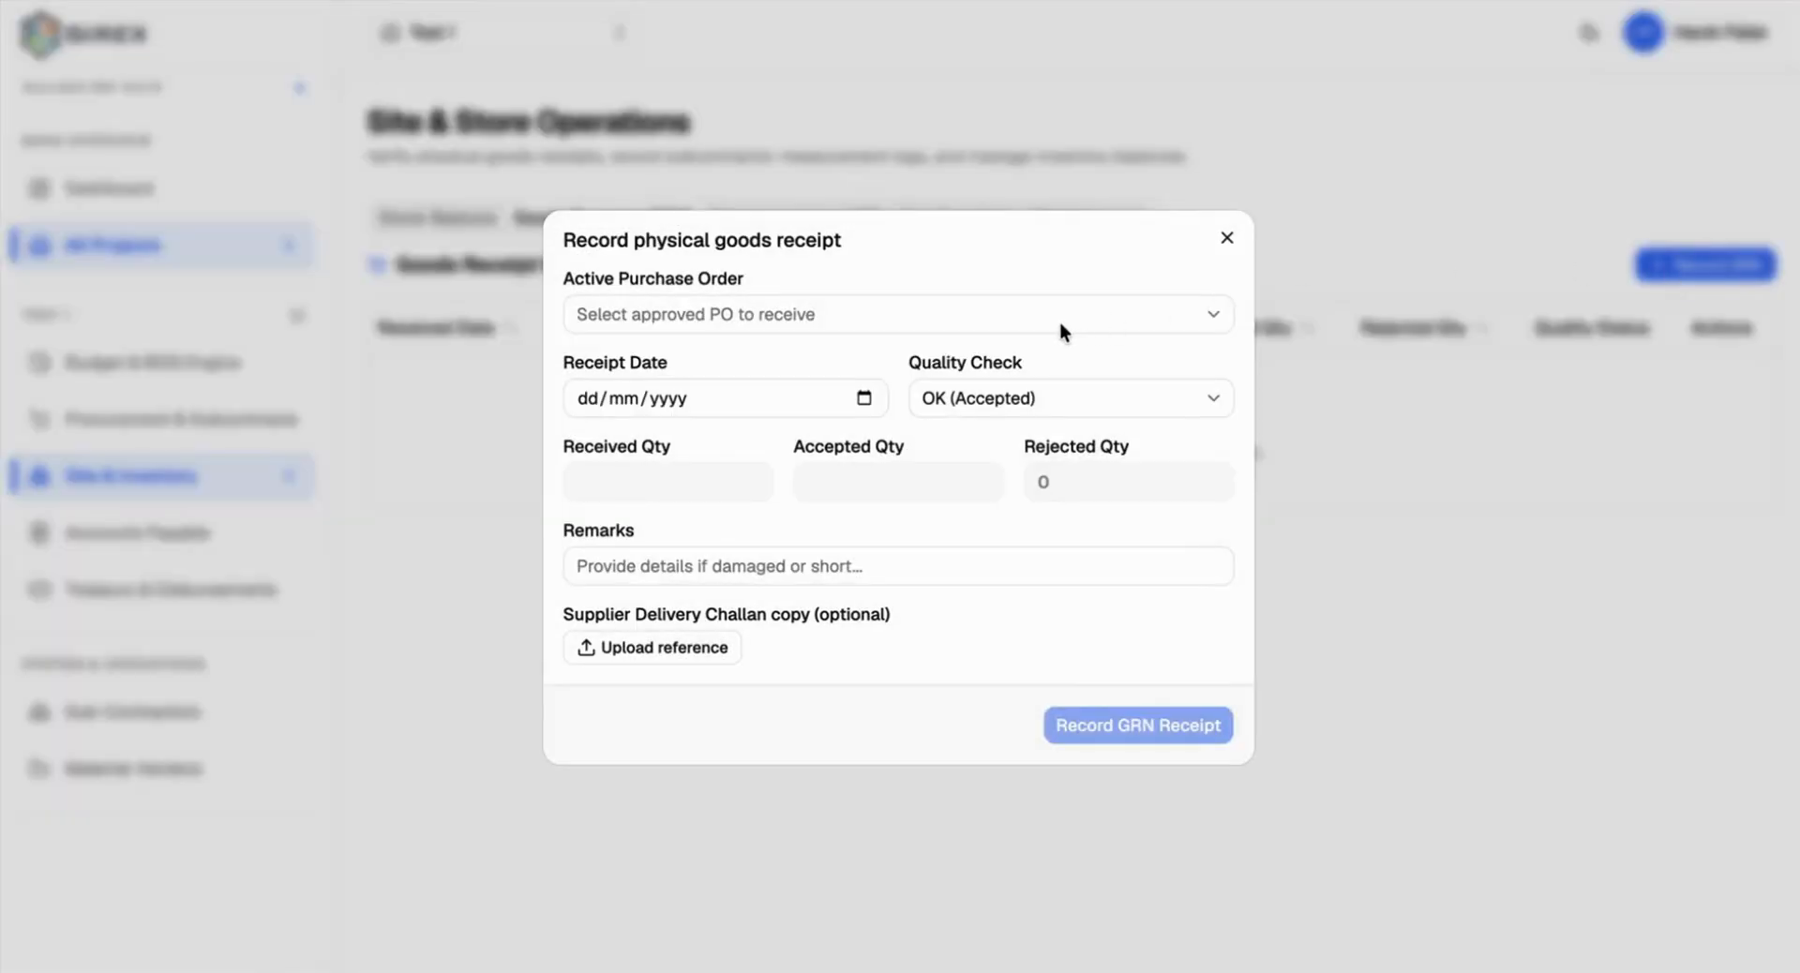
left_click(800, 313)
left_click(787, 317)
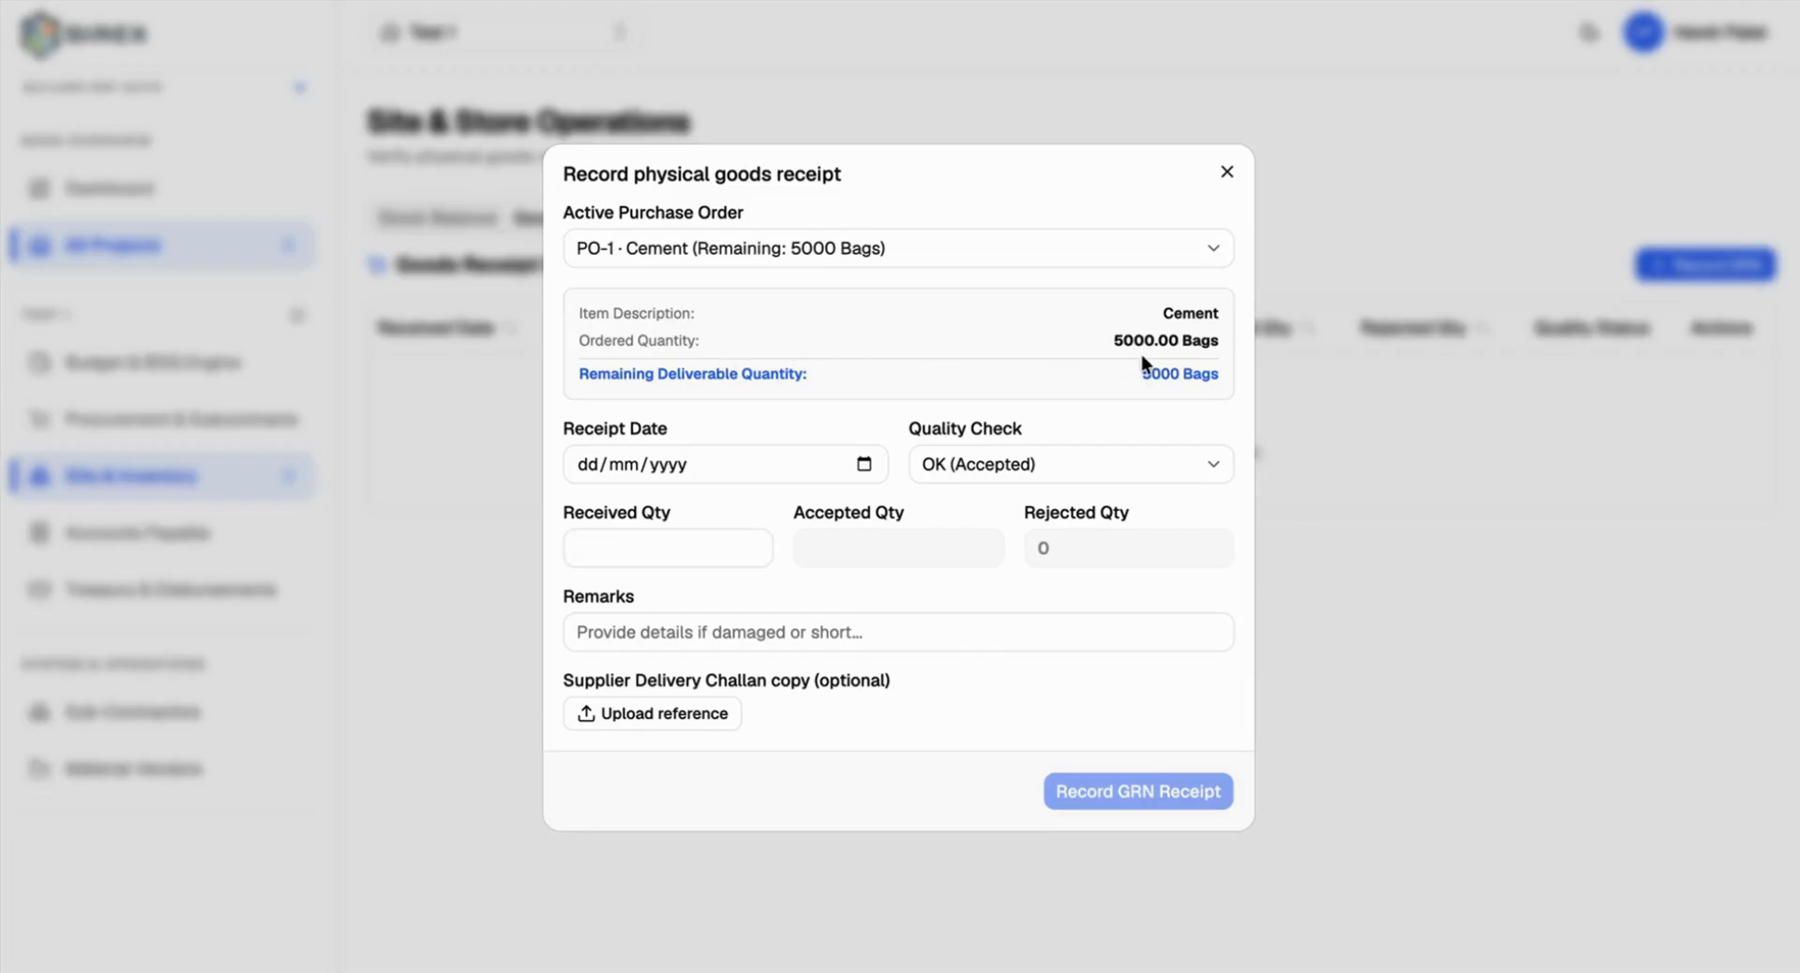
left_click_drag(1113, 340, 1219, 374)
Step: Set the receipt date to 09 Aug 2026 with quality check OK (Accepted)
left_click(863, 464)
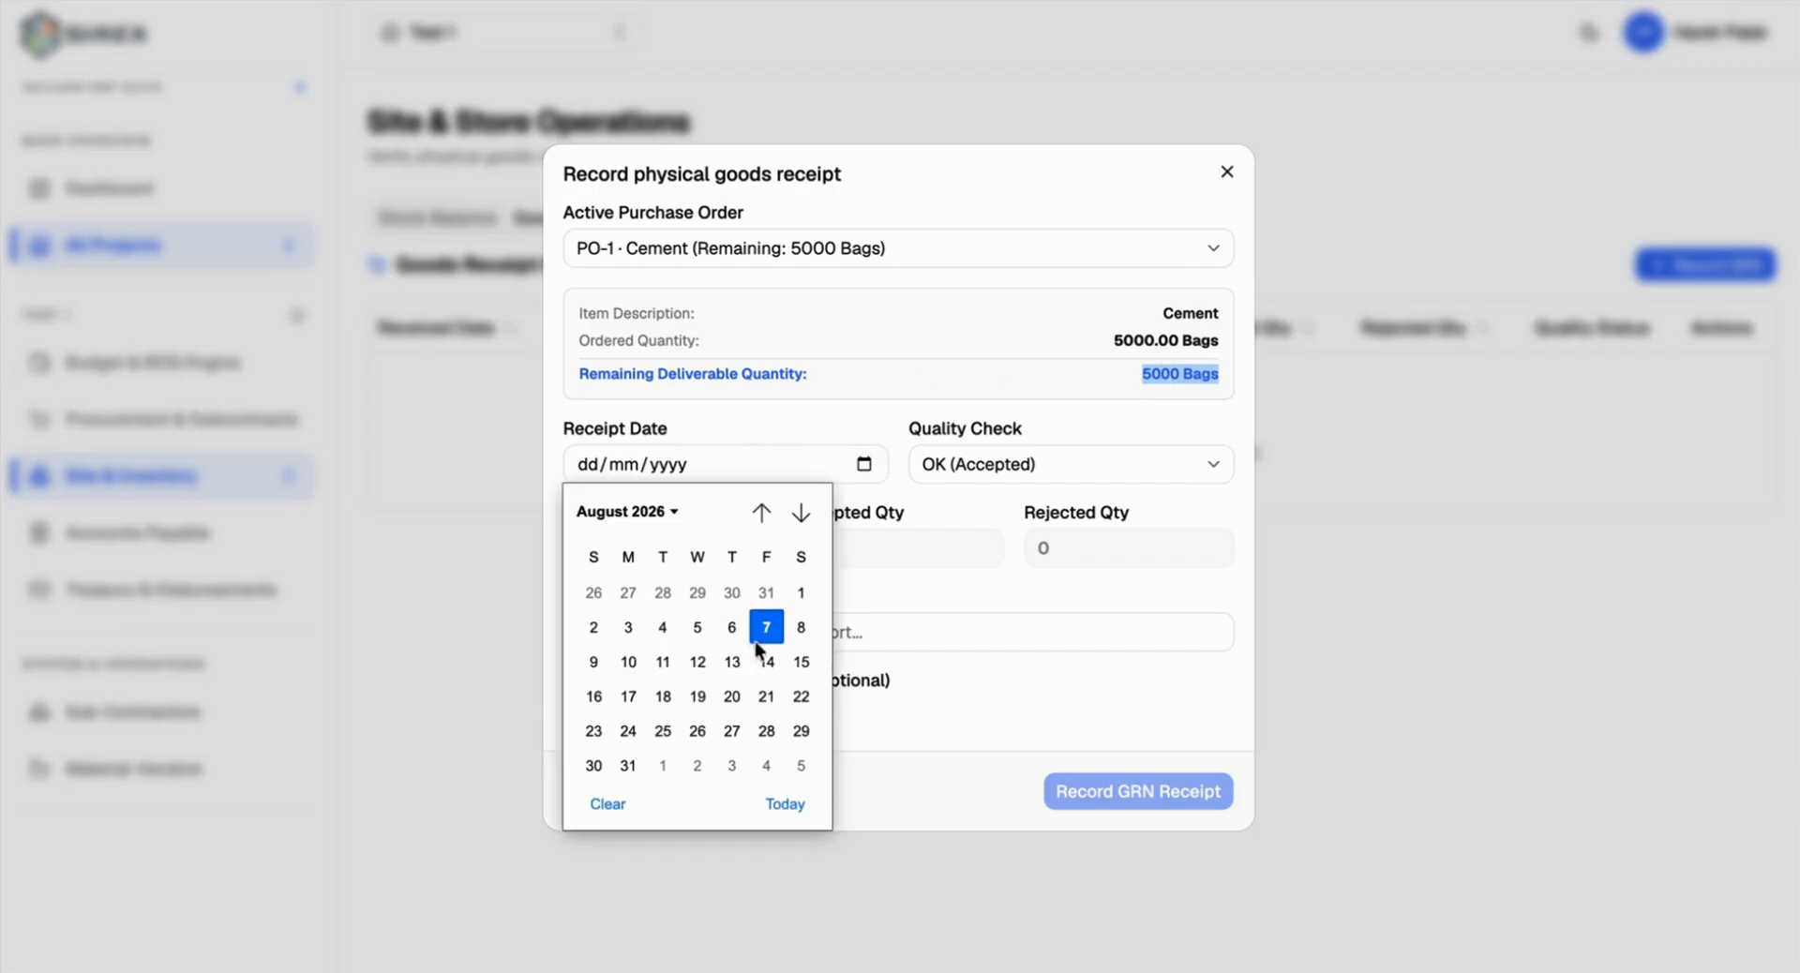
left_click(593, 662)
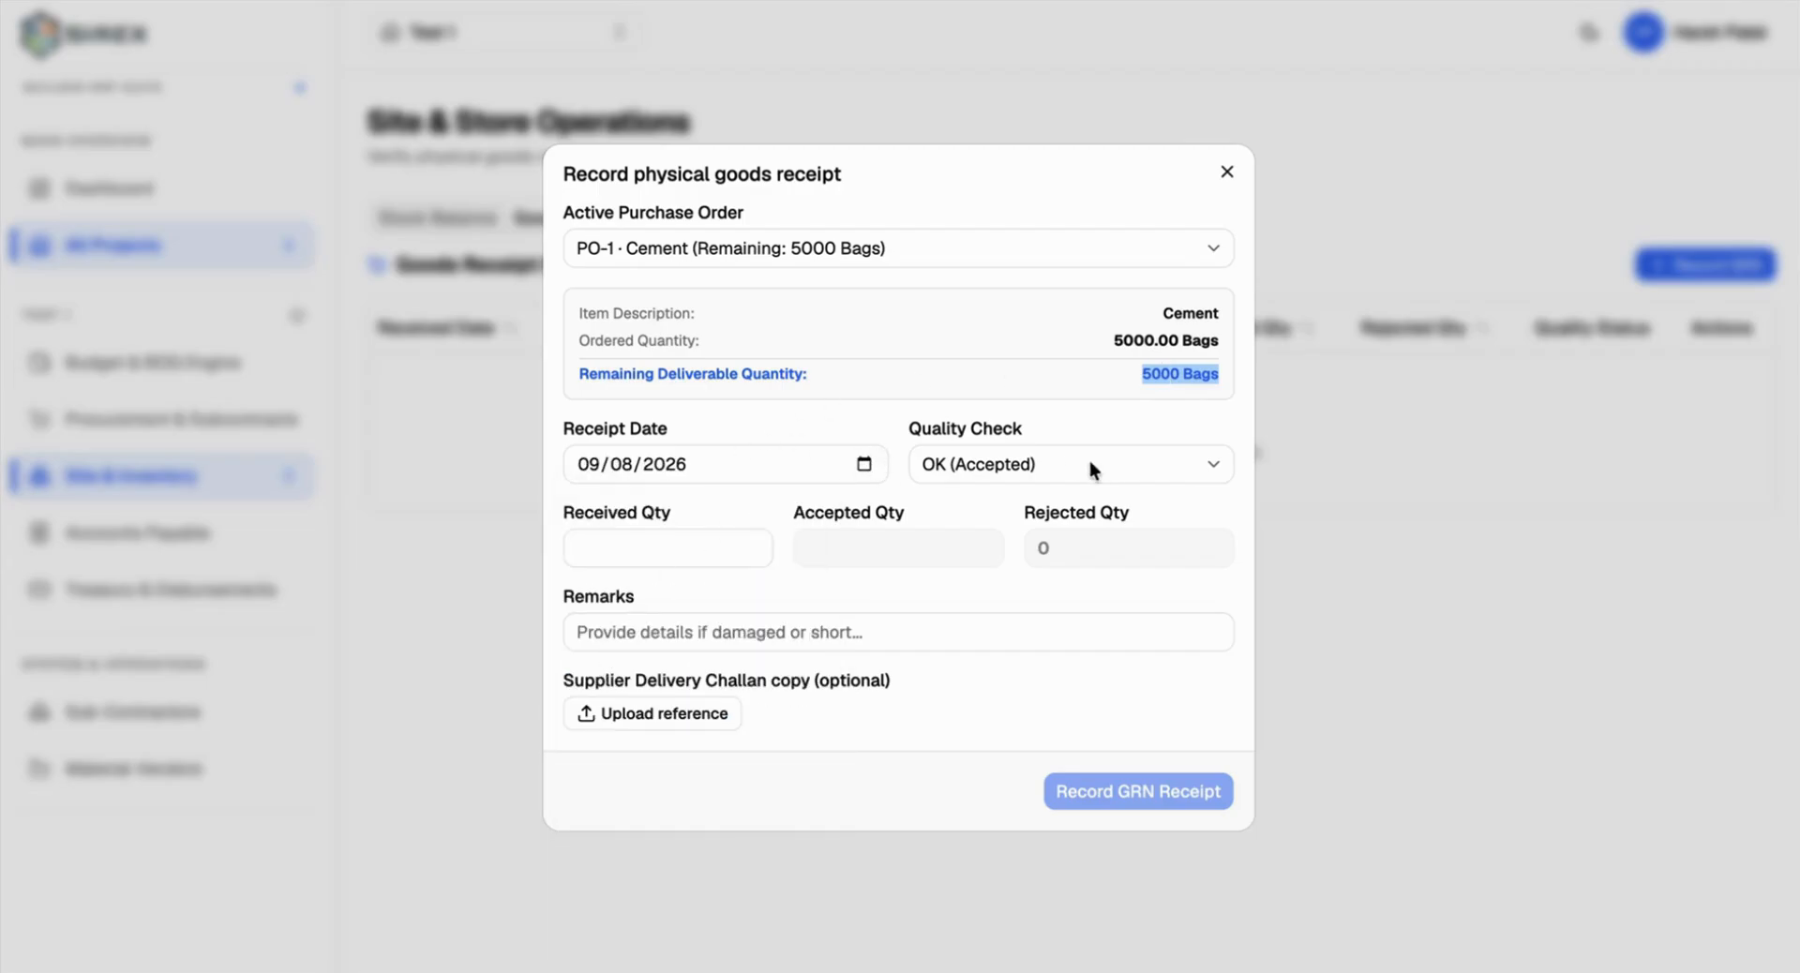
left_click(1008, 468)
left_click(986, 467)
left_click(733, 599)
Step: Enter 2000 received and 1990 accepted, add remark 'Bad Packaging', and save the receipt
left_click(642, 543)
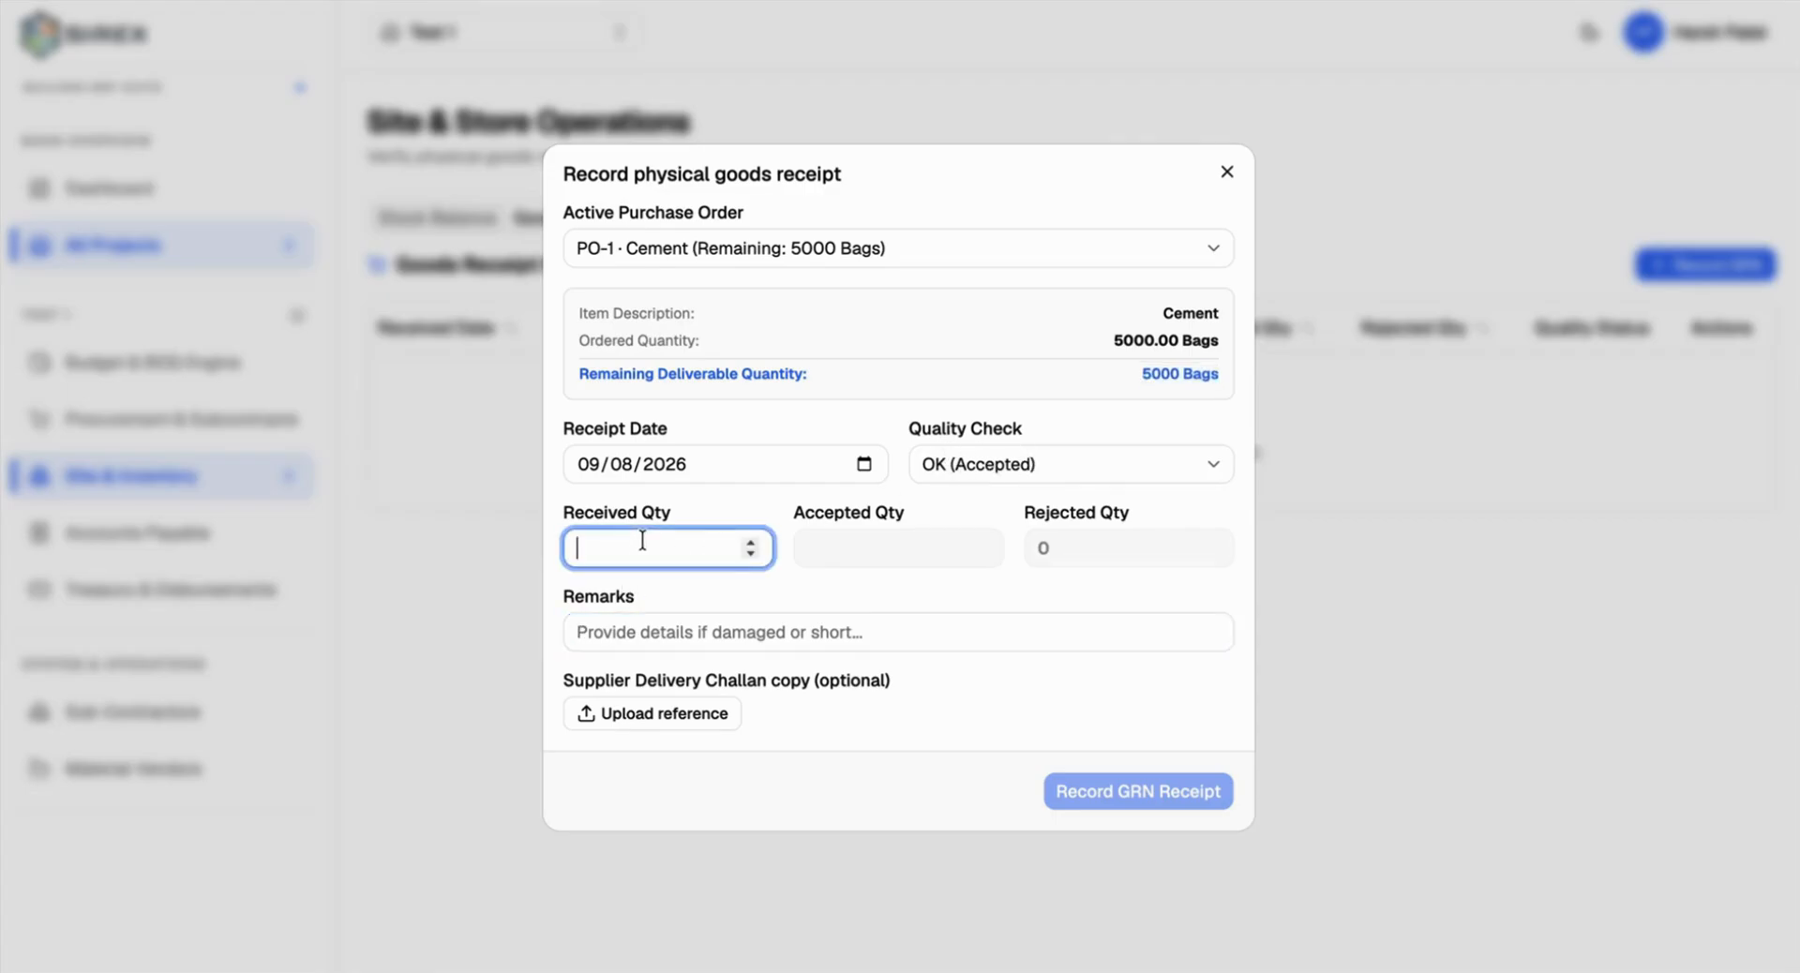
type("2000")
left_click(845, 550)
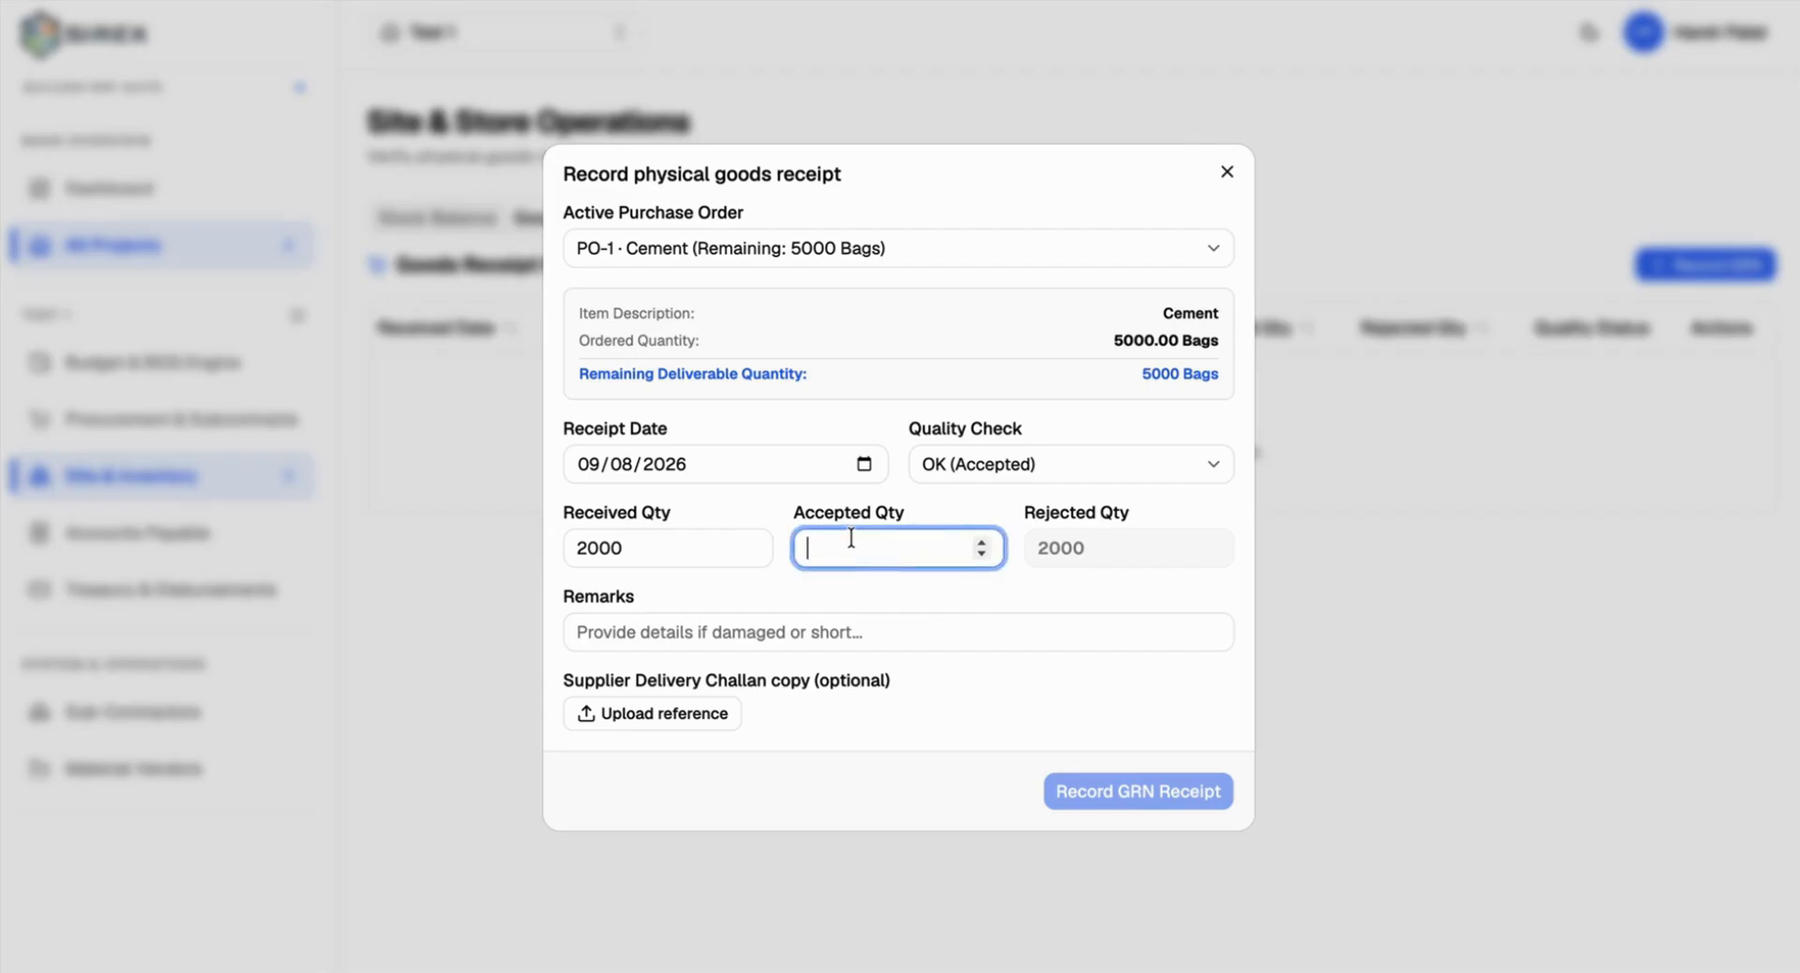
type("1800")
key("BackSpace")
key("BackSpace")
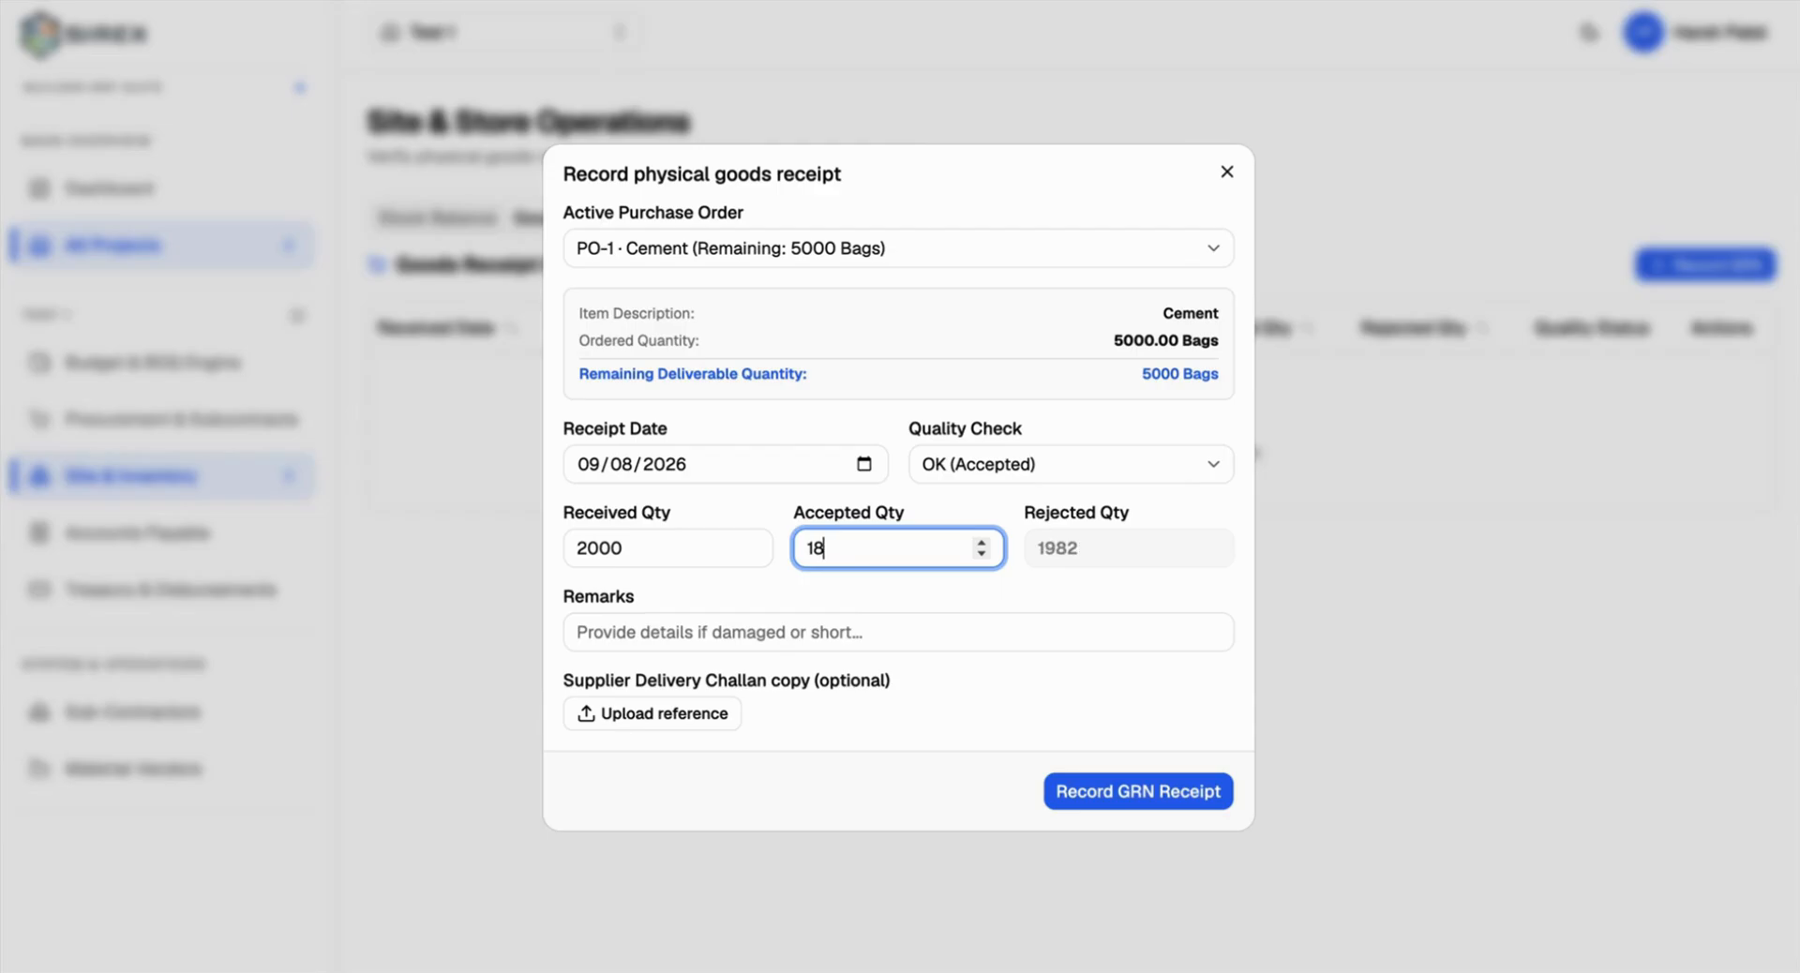
type("90")
key("BackSpace")
key("BackSpace")
key("BackSpace")
type("8")
key("BackSpace")
type("990")
left_click(855, 629)
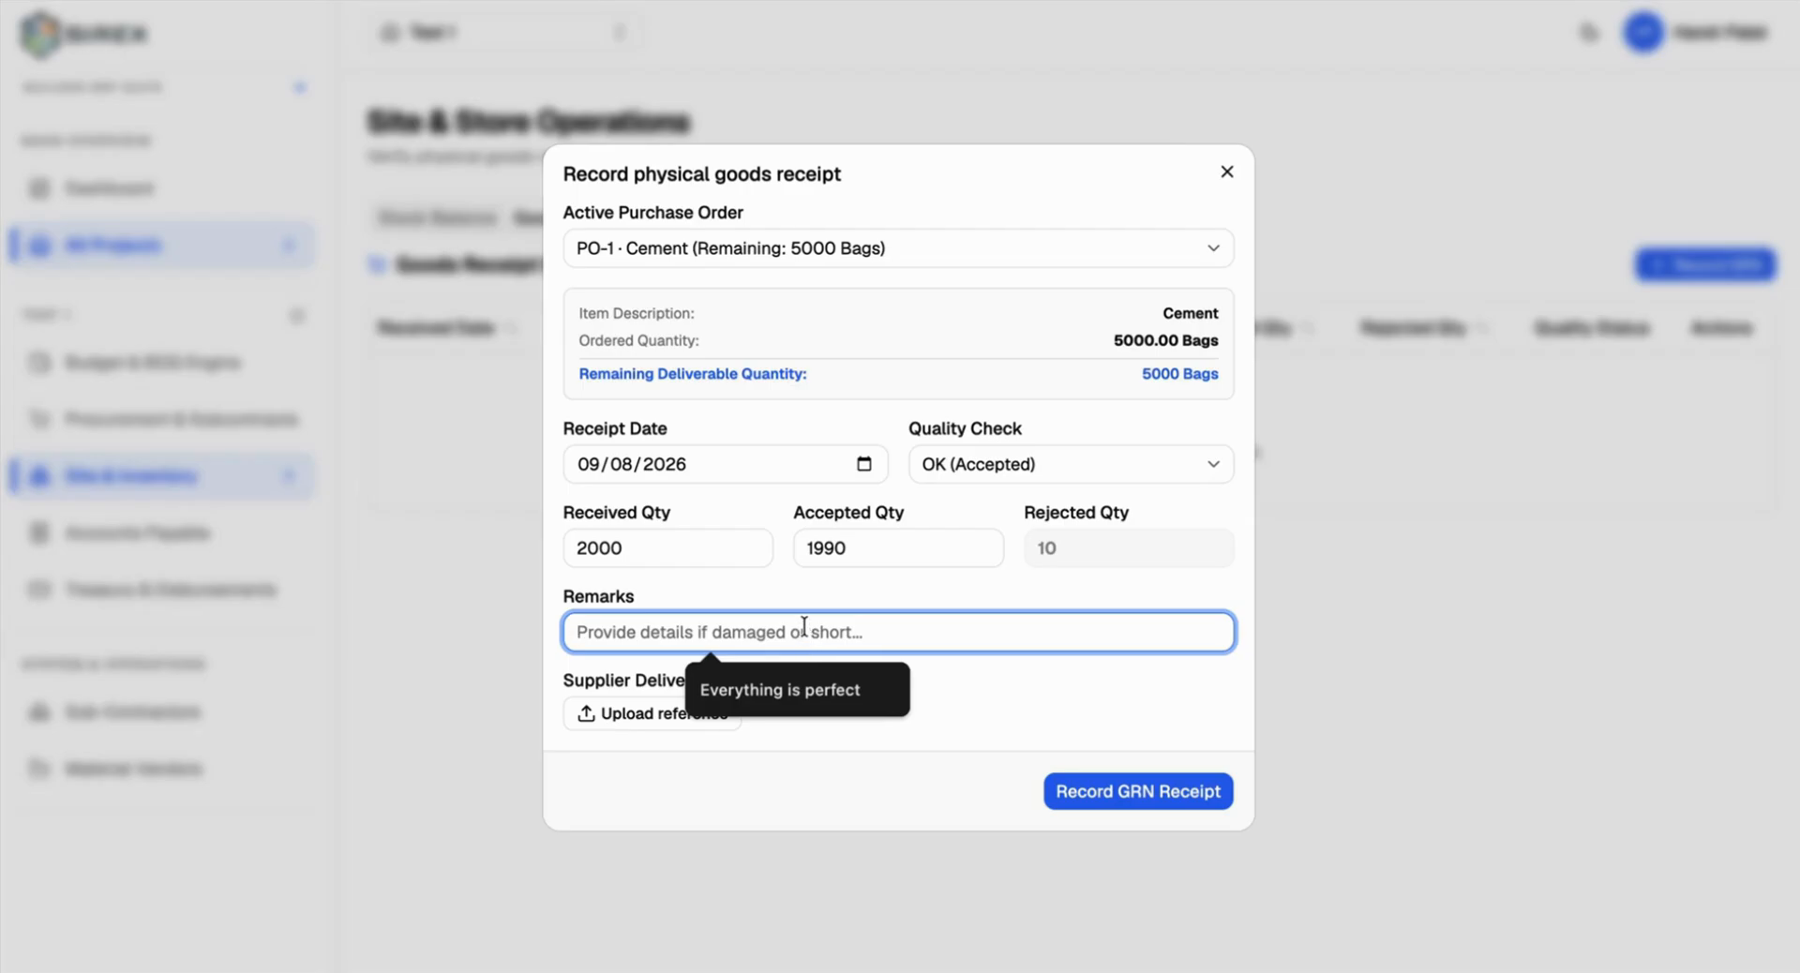
type("Bad Pa")
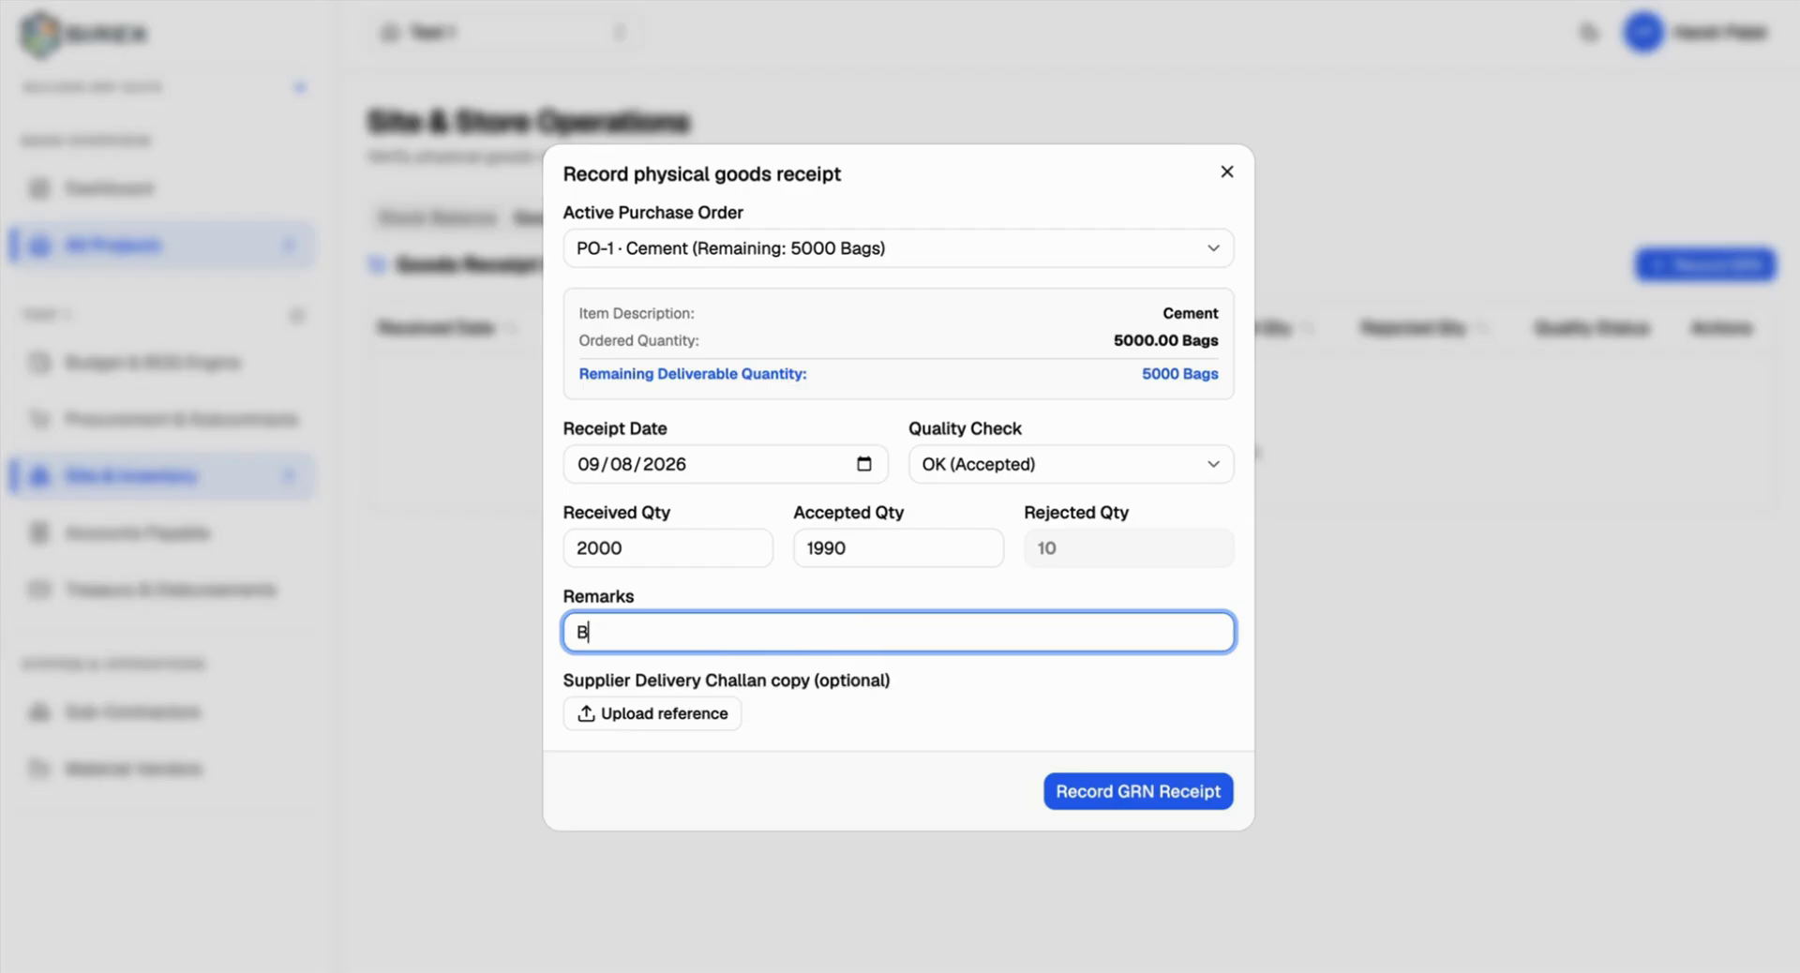
type("ckaging")
left_click(1116, 804)
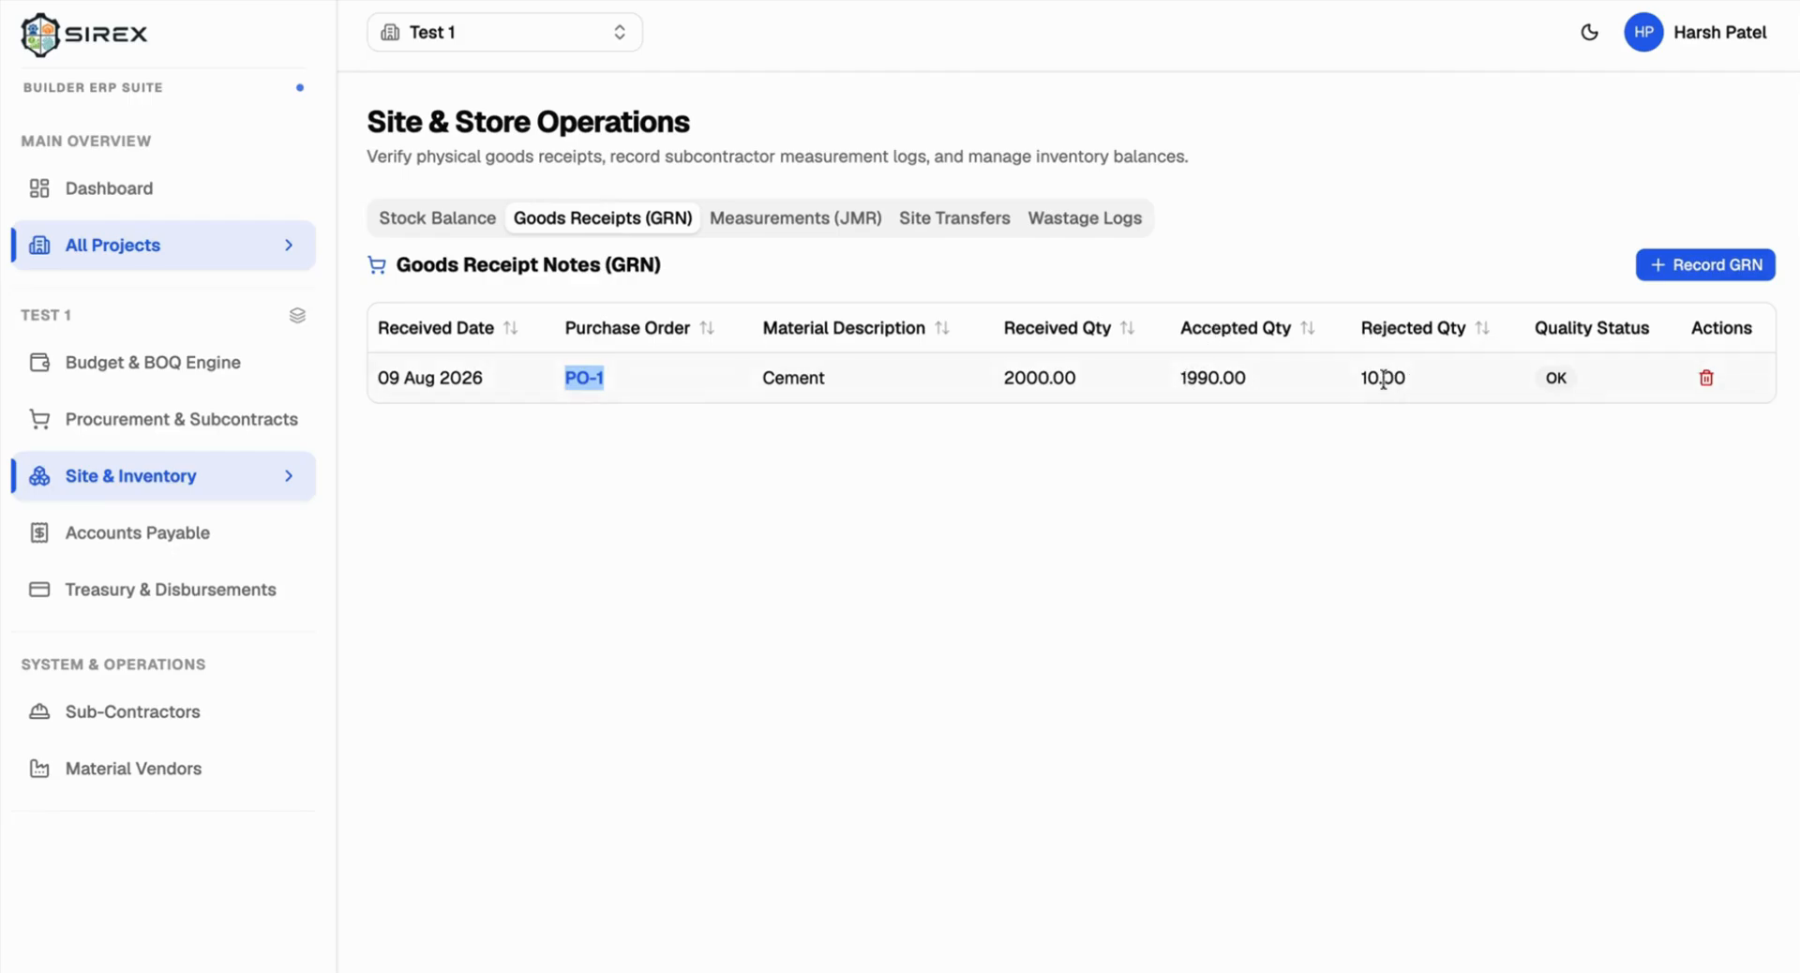
Step: Confirm cement stock is 1990 bags, then start another PO-1 receipt with 3010 bags remaining
left_click(452, 222)
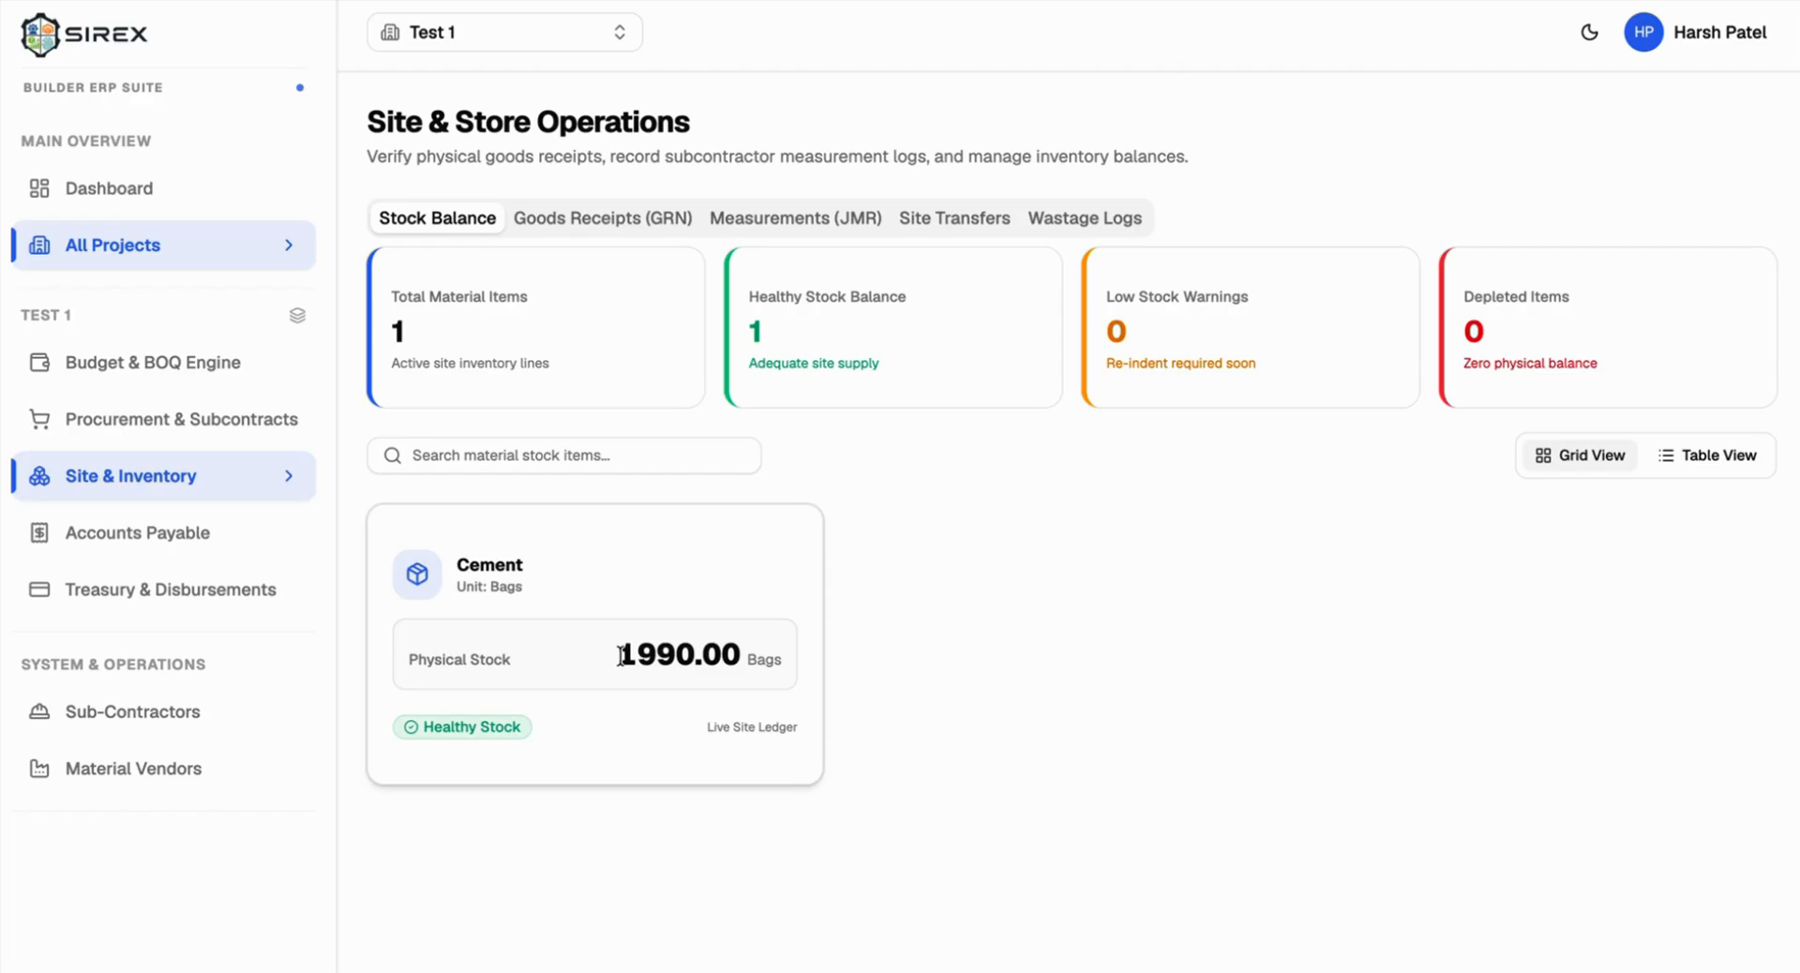
left_click_drag(615, 653, 763, 658)
left_click(532, 216)
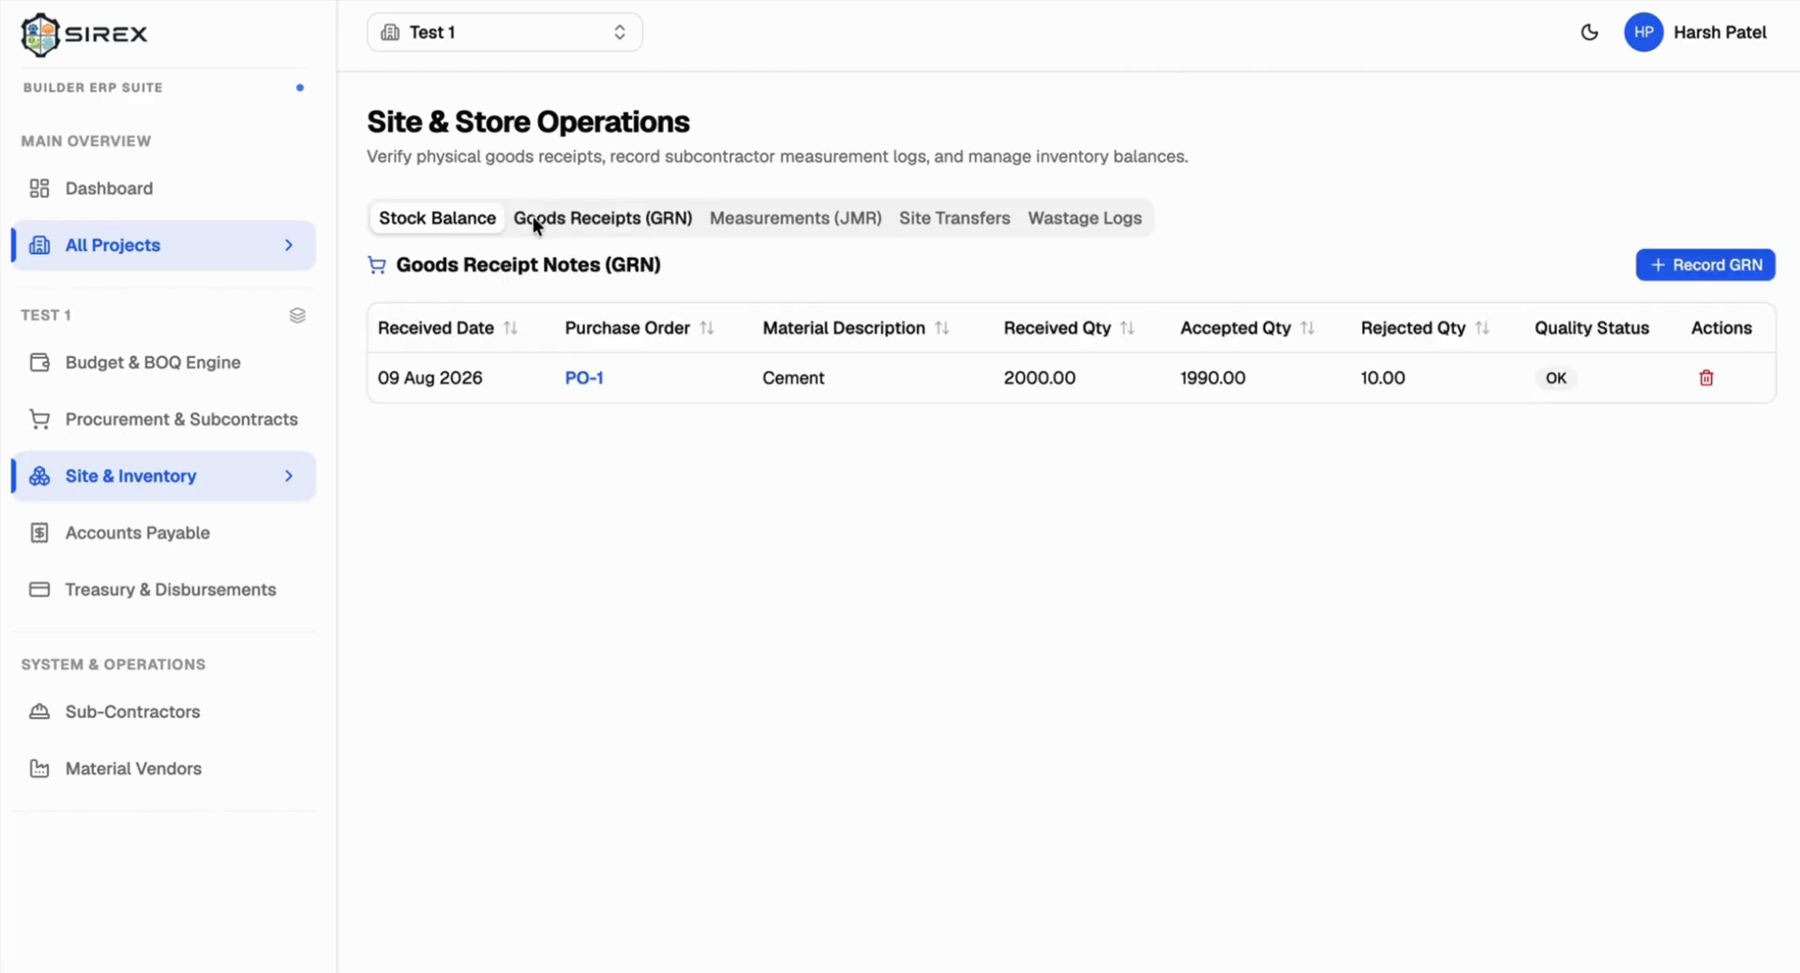
left_click(1665, 256)
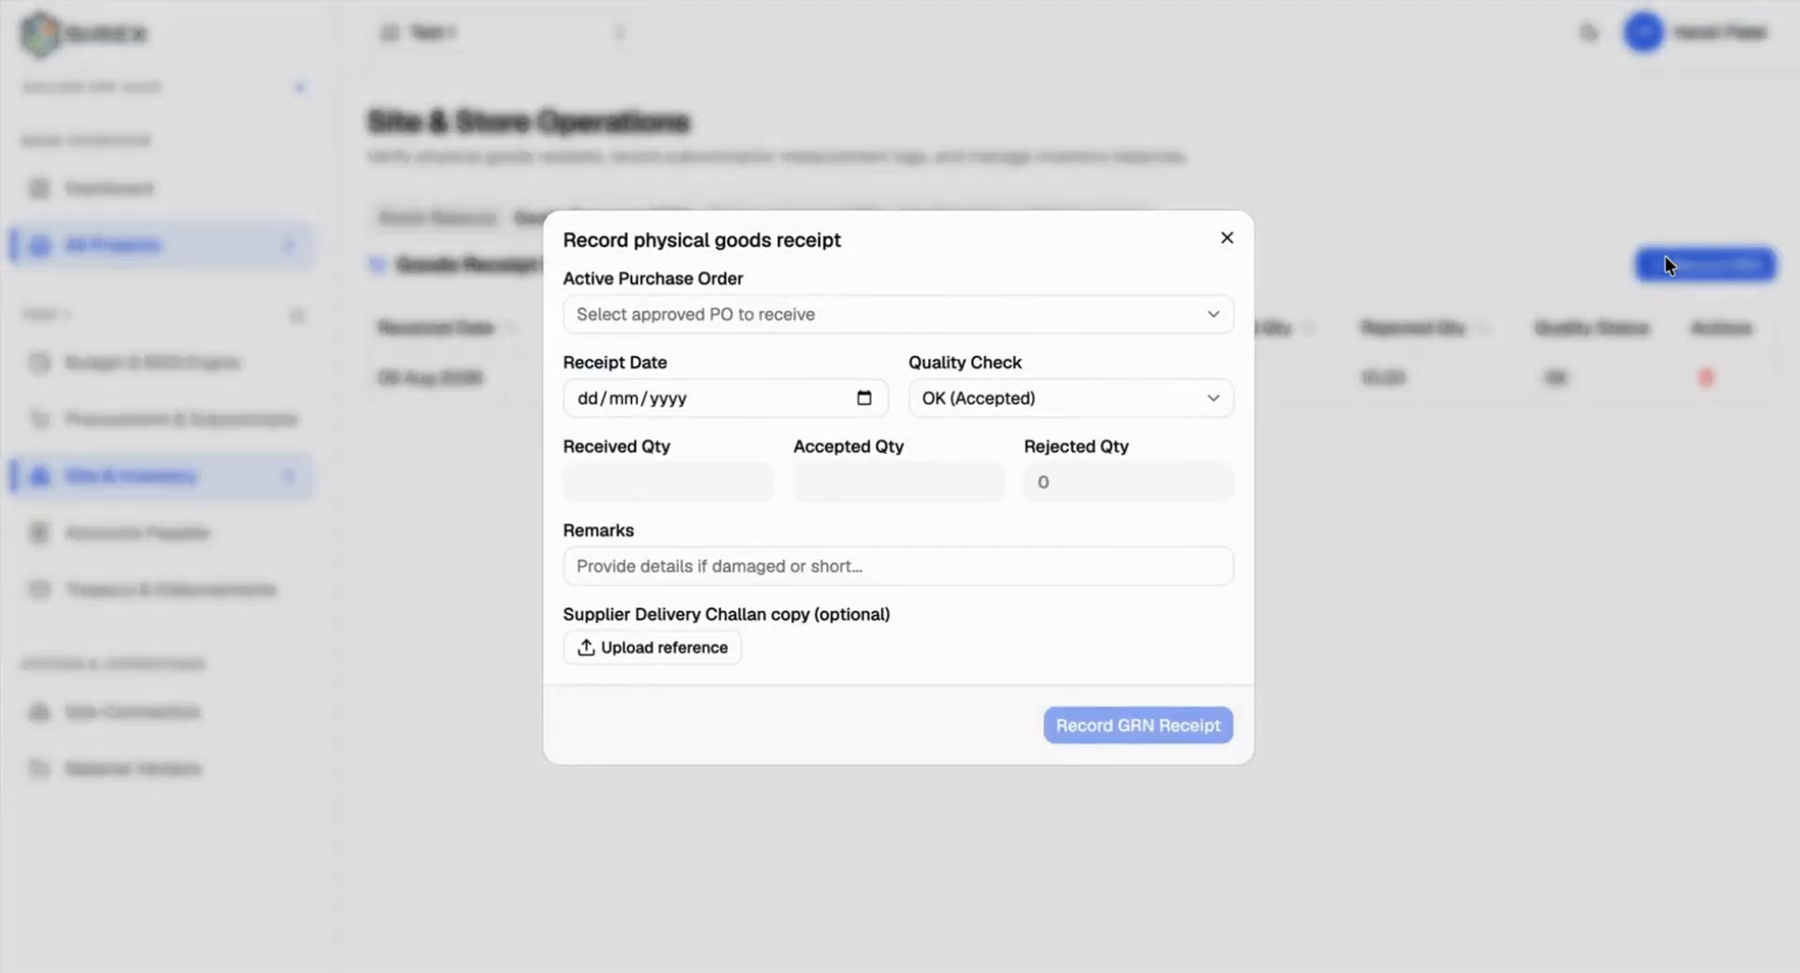
left_click(845, 318)
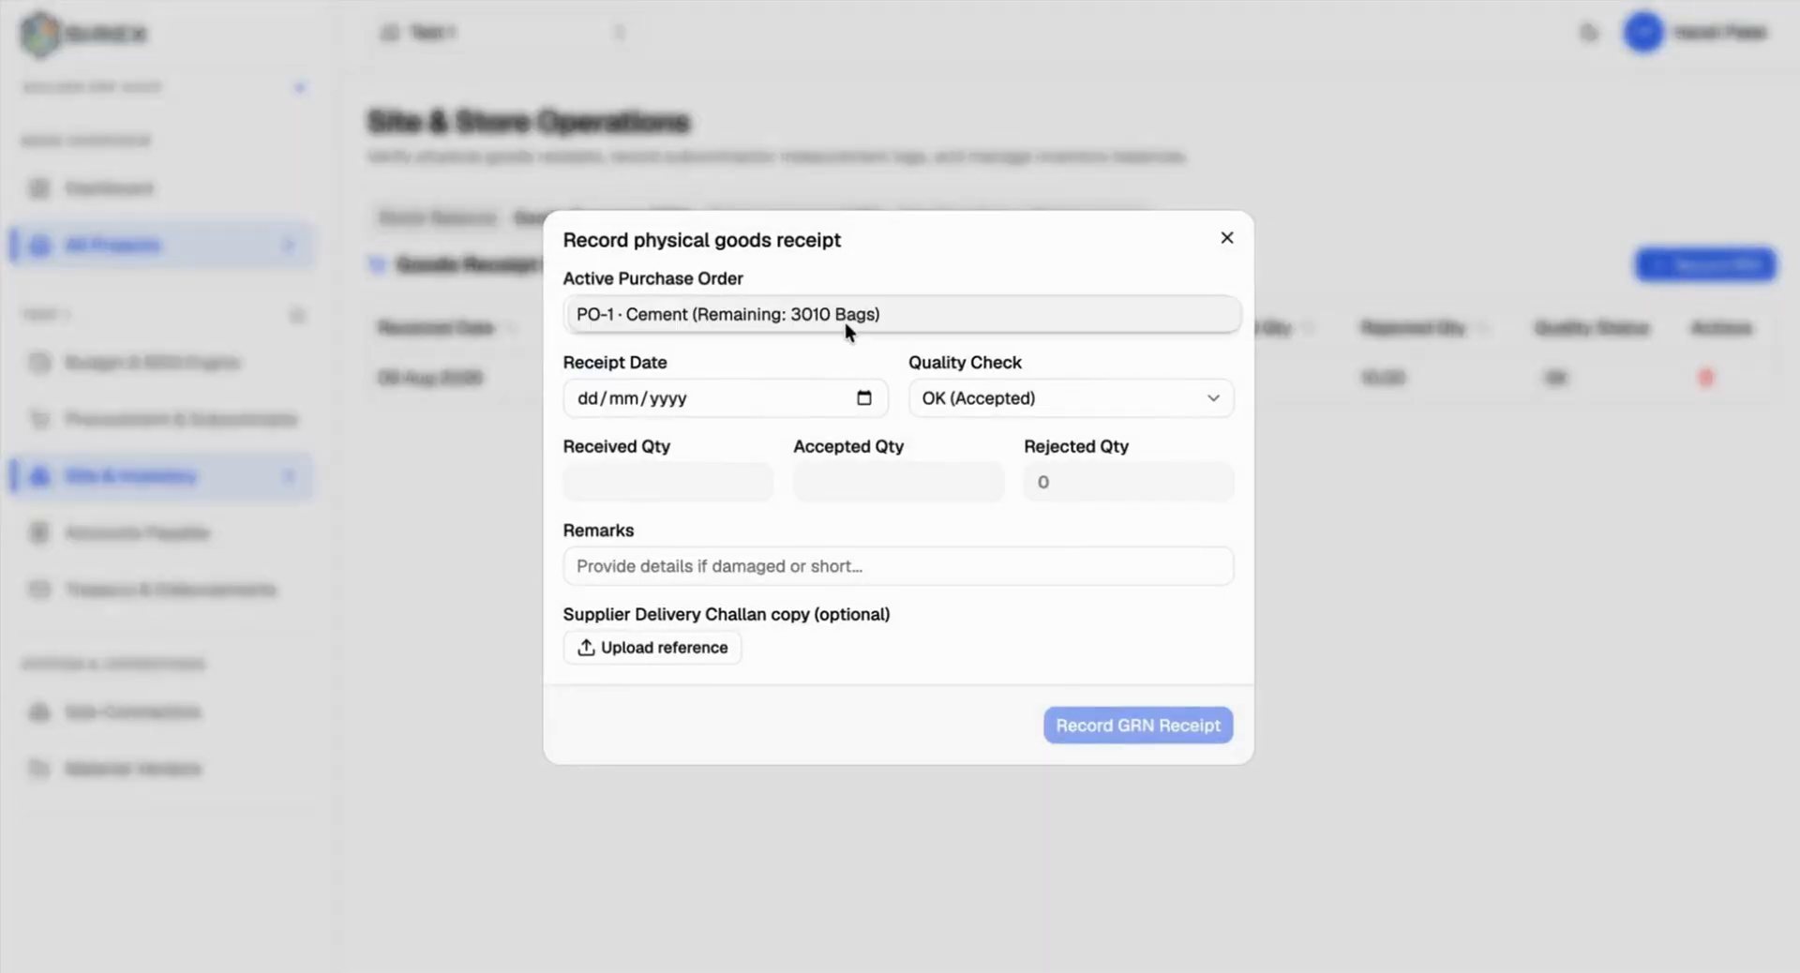
left_click(767, 316)
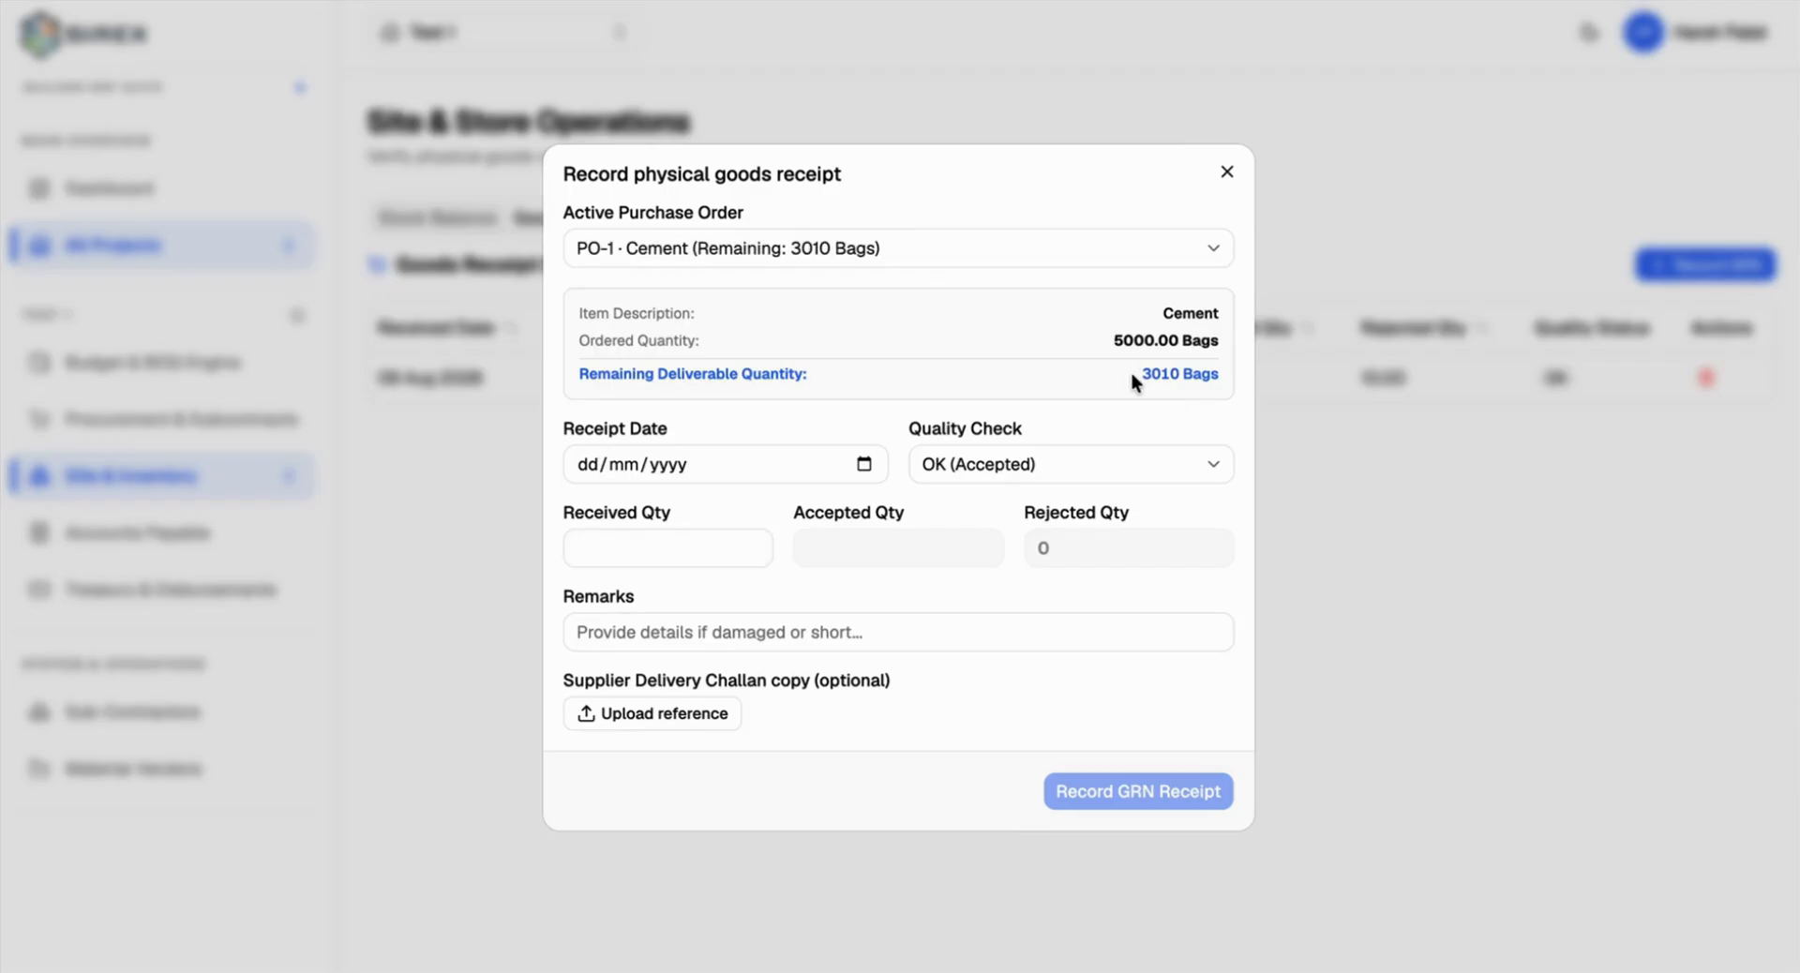
left_click_drag(1132, 374, 1219, 375)
Step: Date the receipt 11 Aug 2026, enter 3010 received and accepted, and save it
left_click(864, 463)
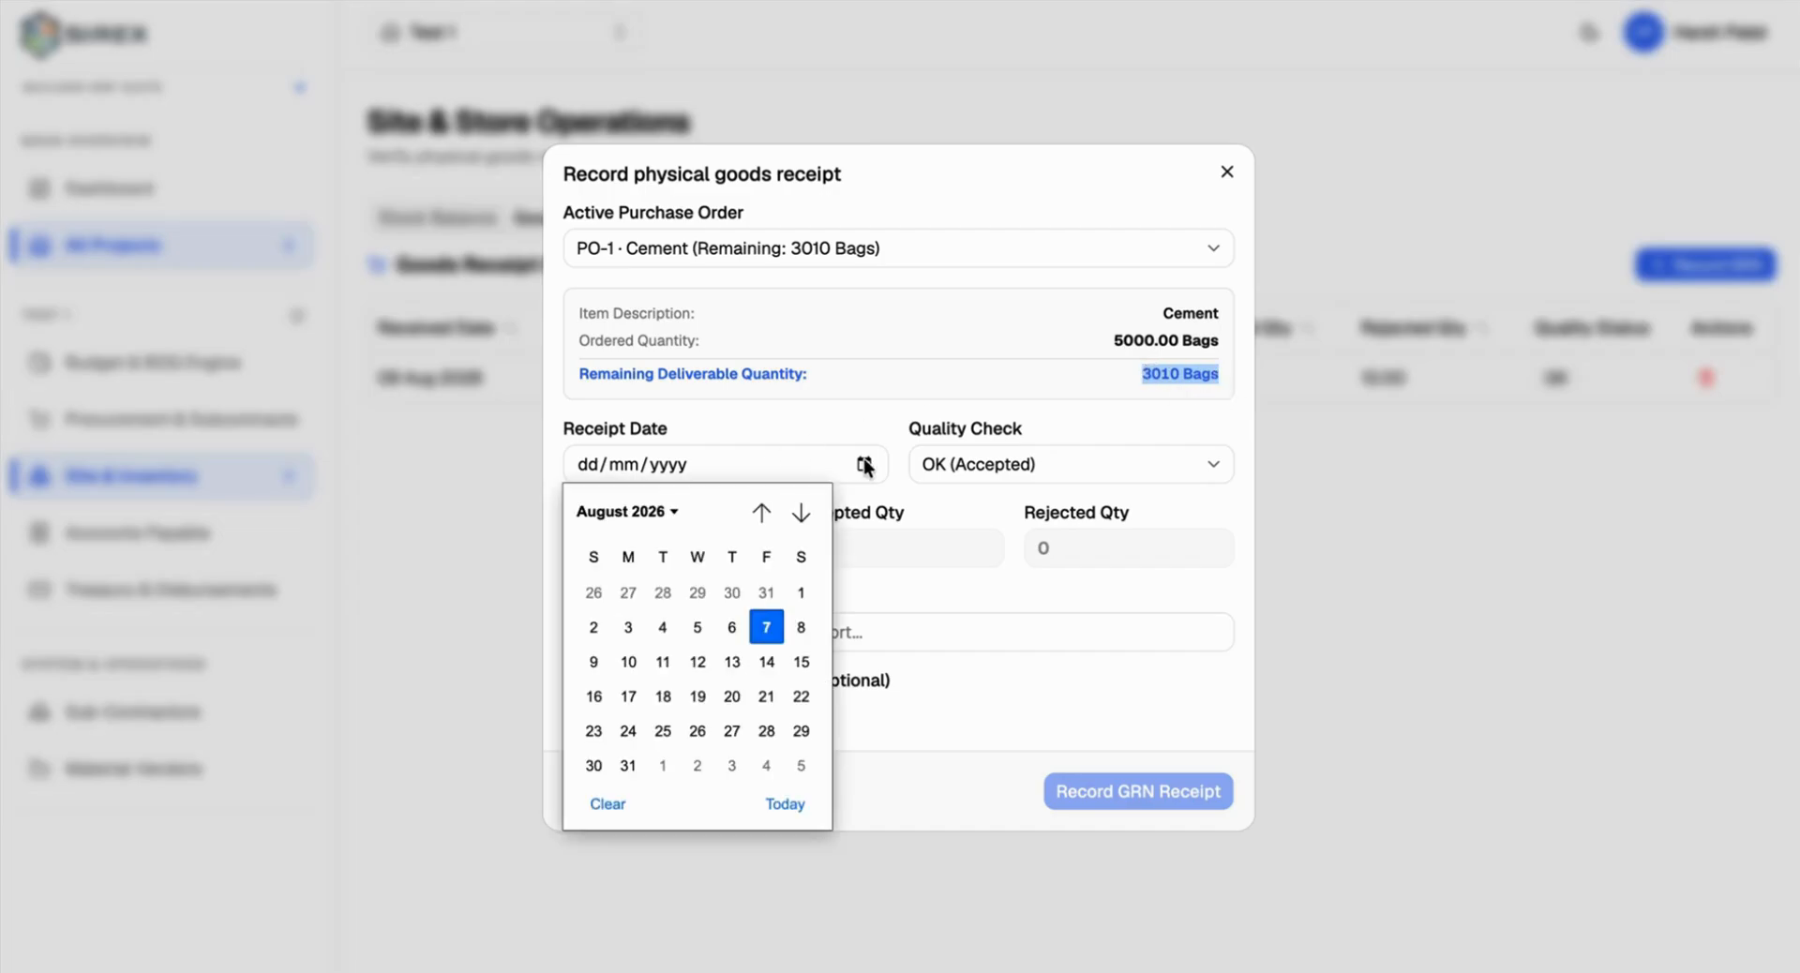
left_click(663, 662)
left_click(700, 552)
type("3")
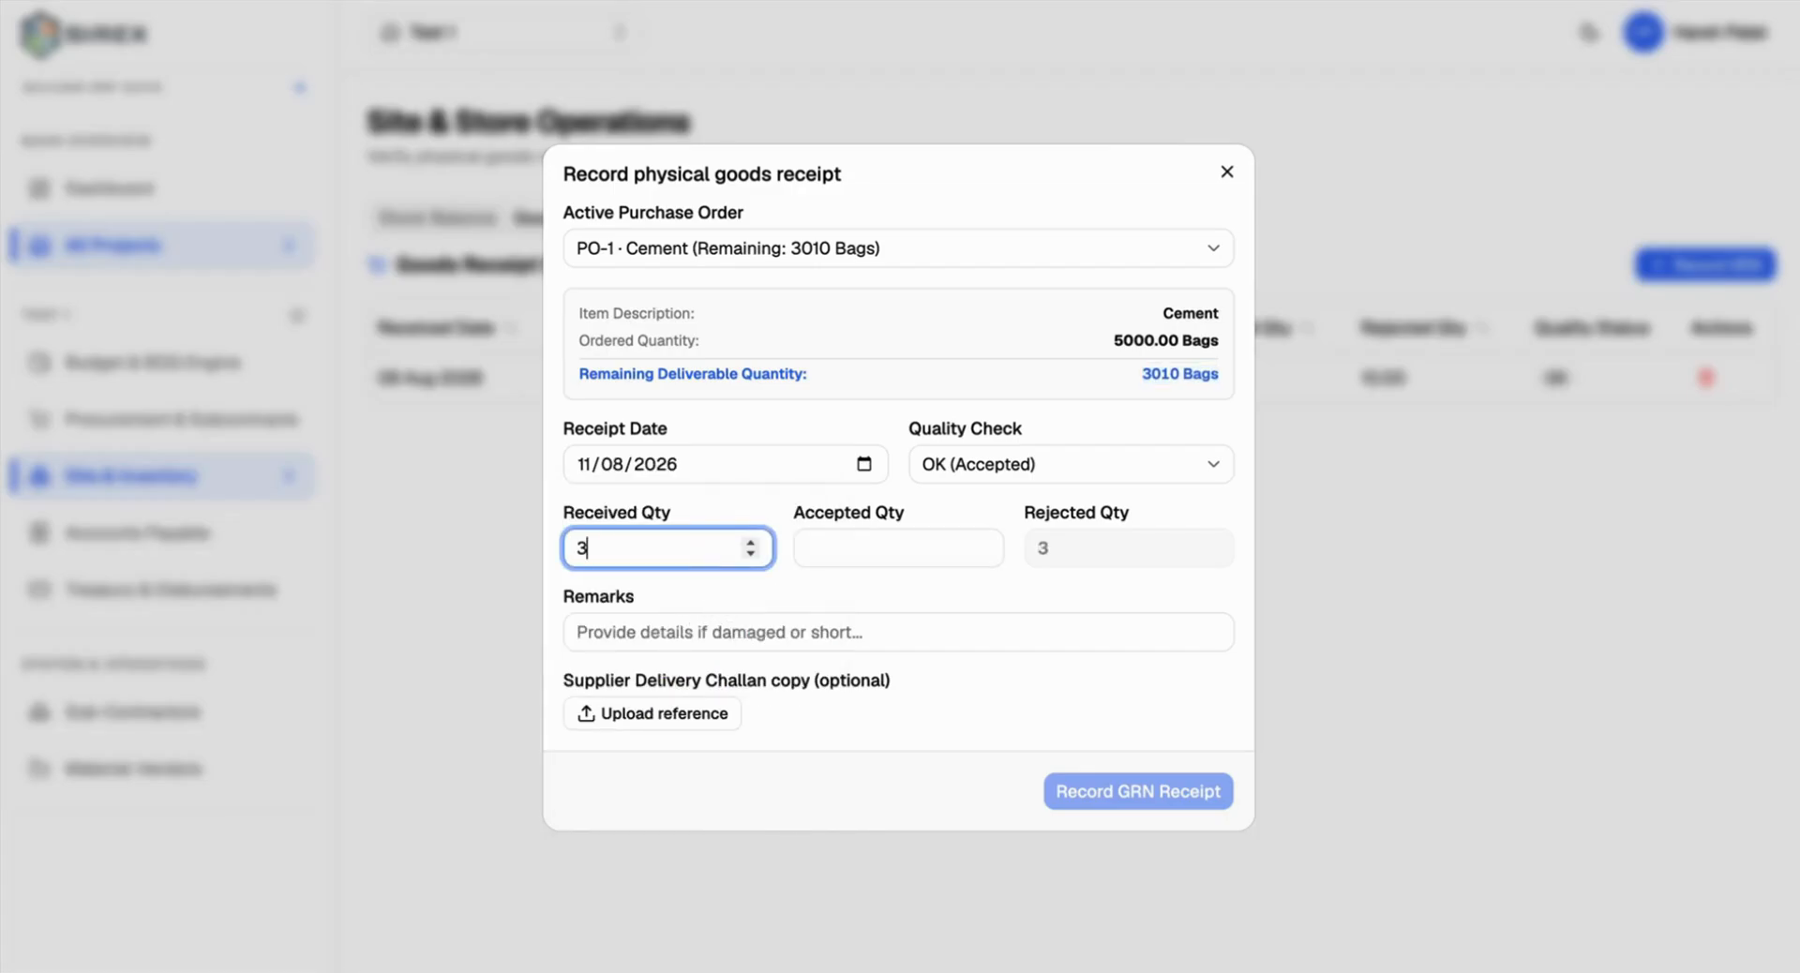
type("0130")
key("BackSpace")
key("BackSpace")
type("0")
left_click(925, 574)
left_click(928, 550)
type("3010")
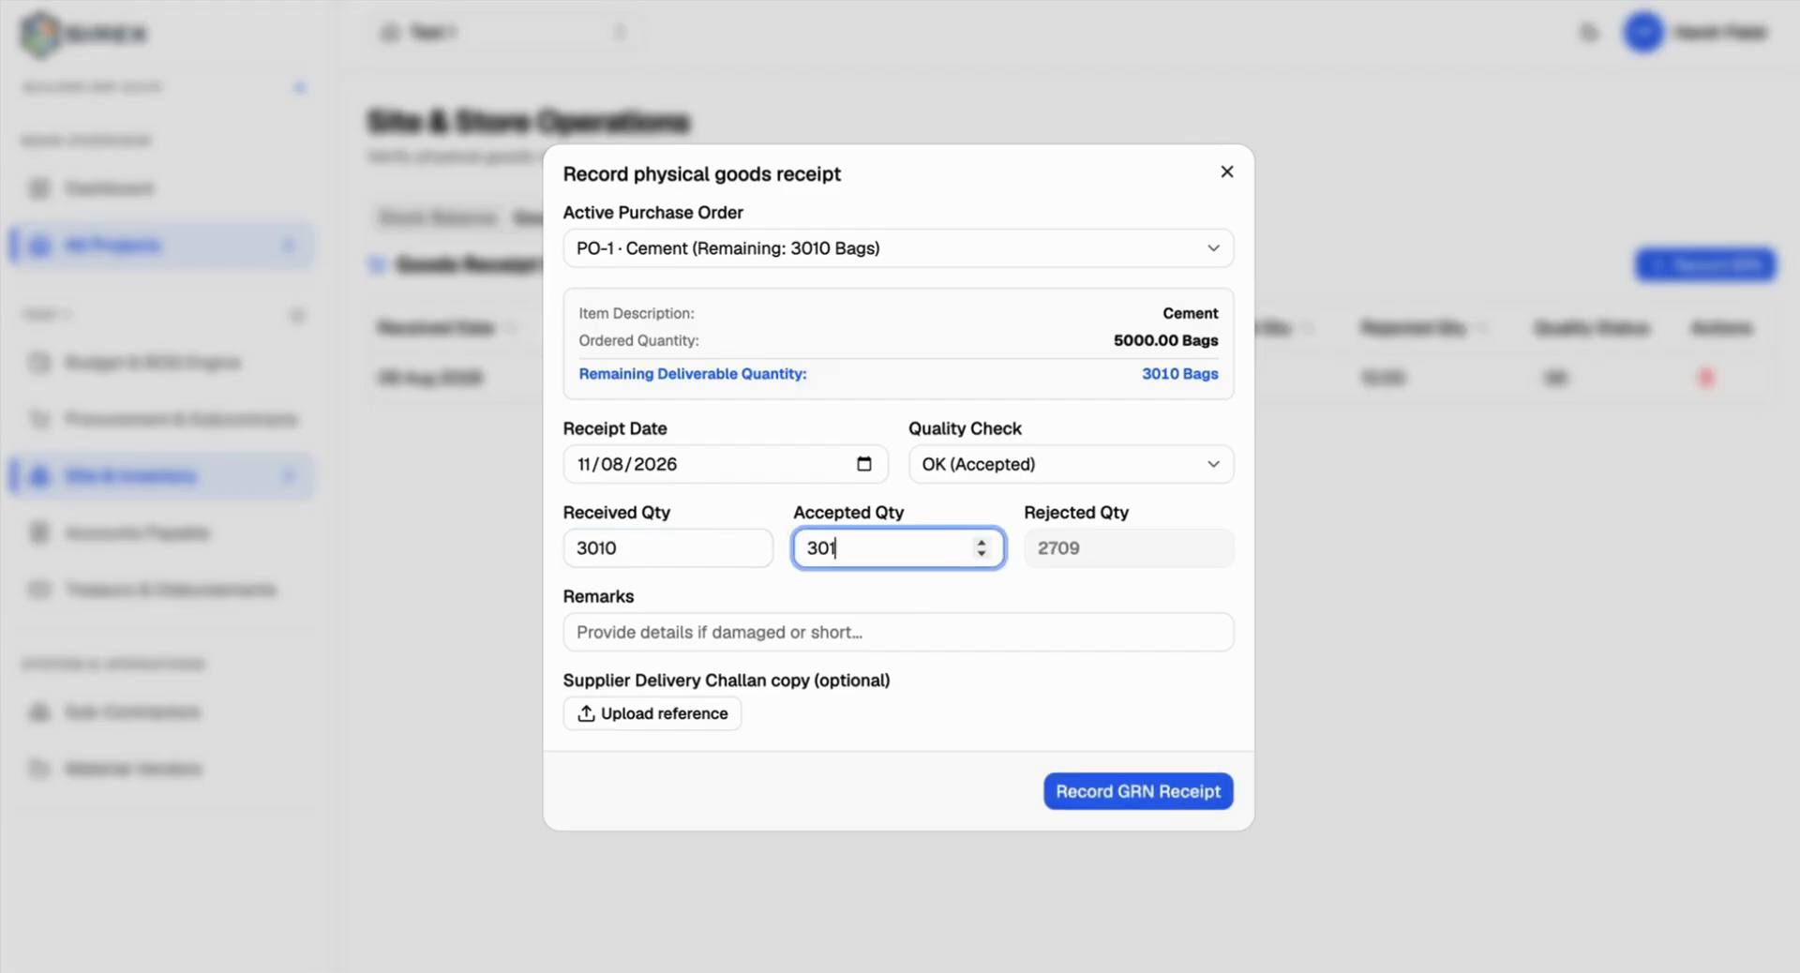
left_click(1127, 795)
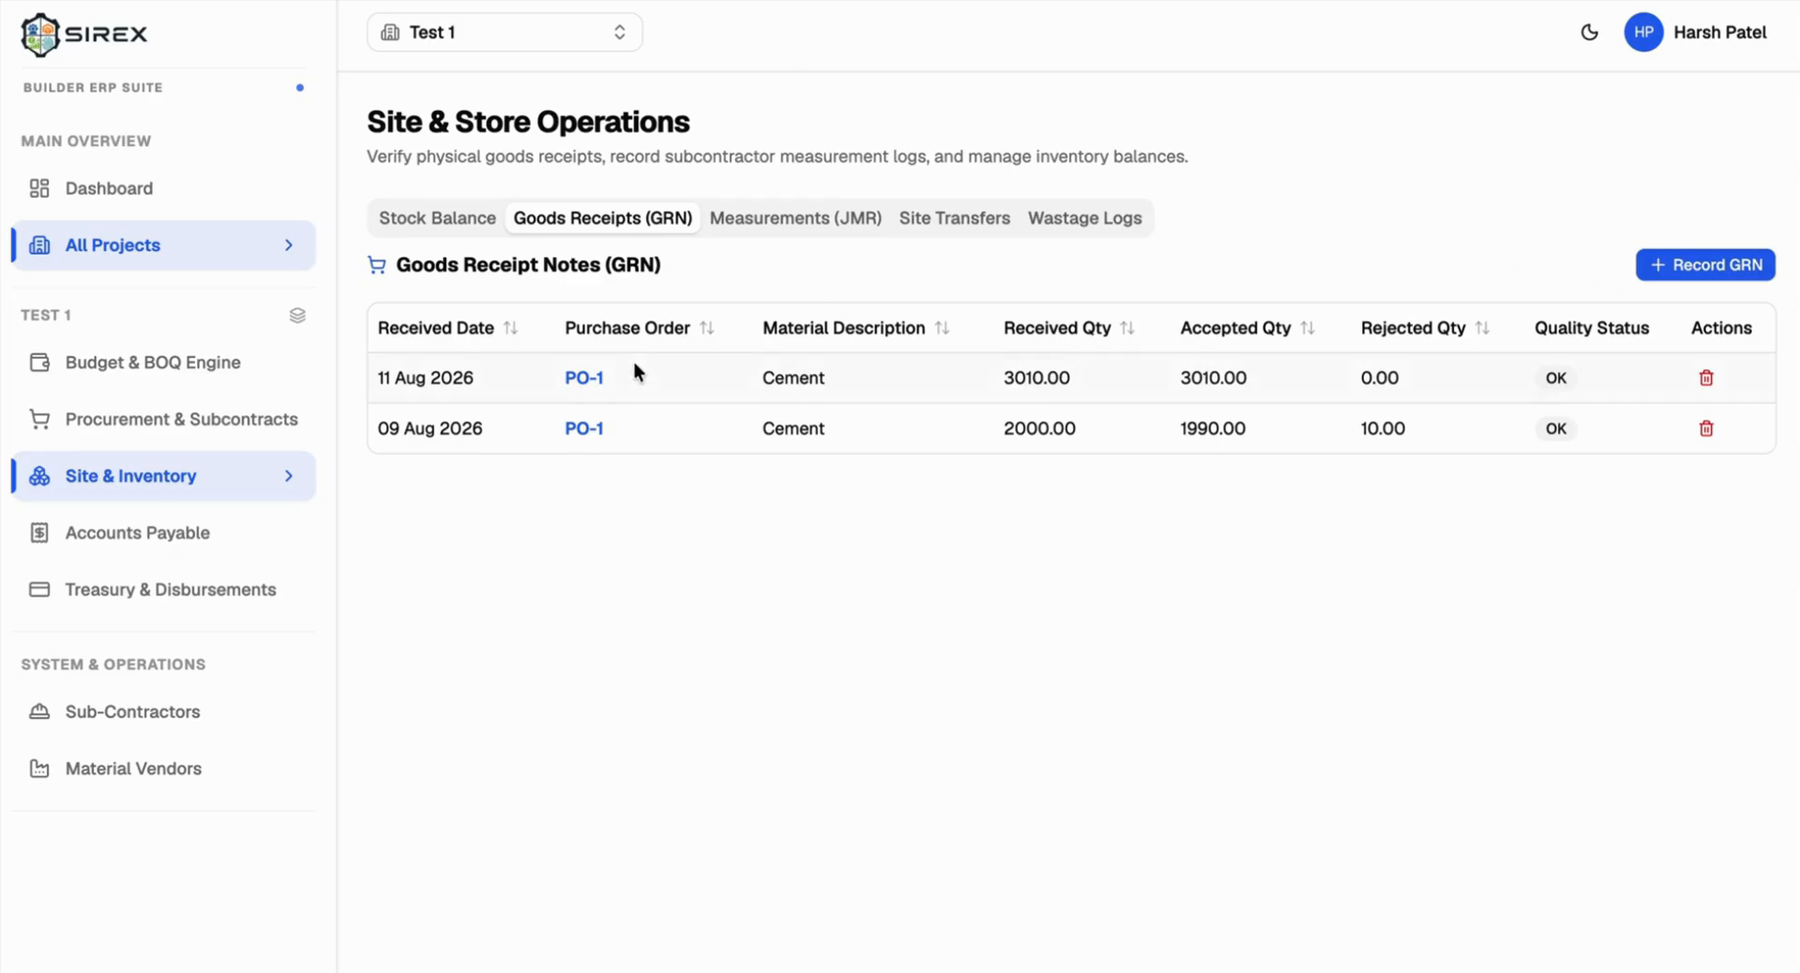
Step: Check the cement physical stock figure and the purchase orders list
left_click(481, 222)
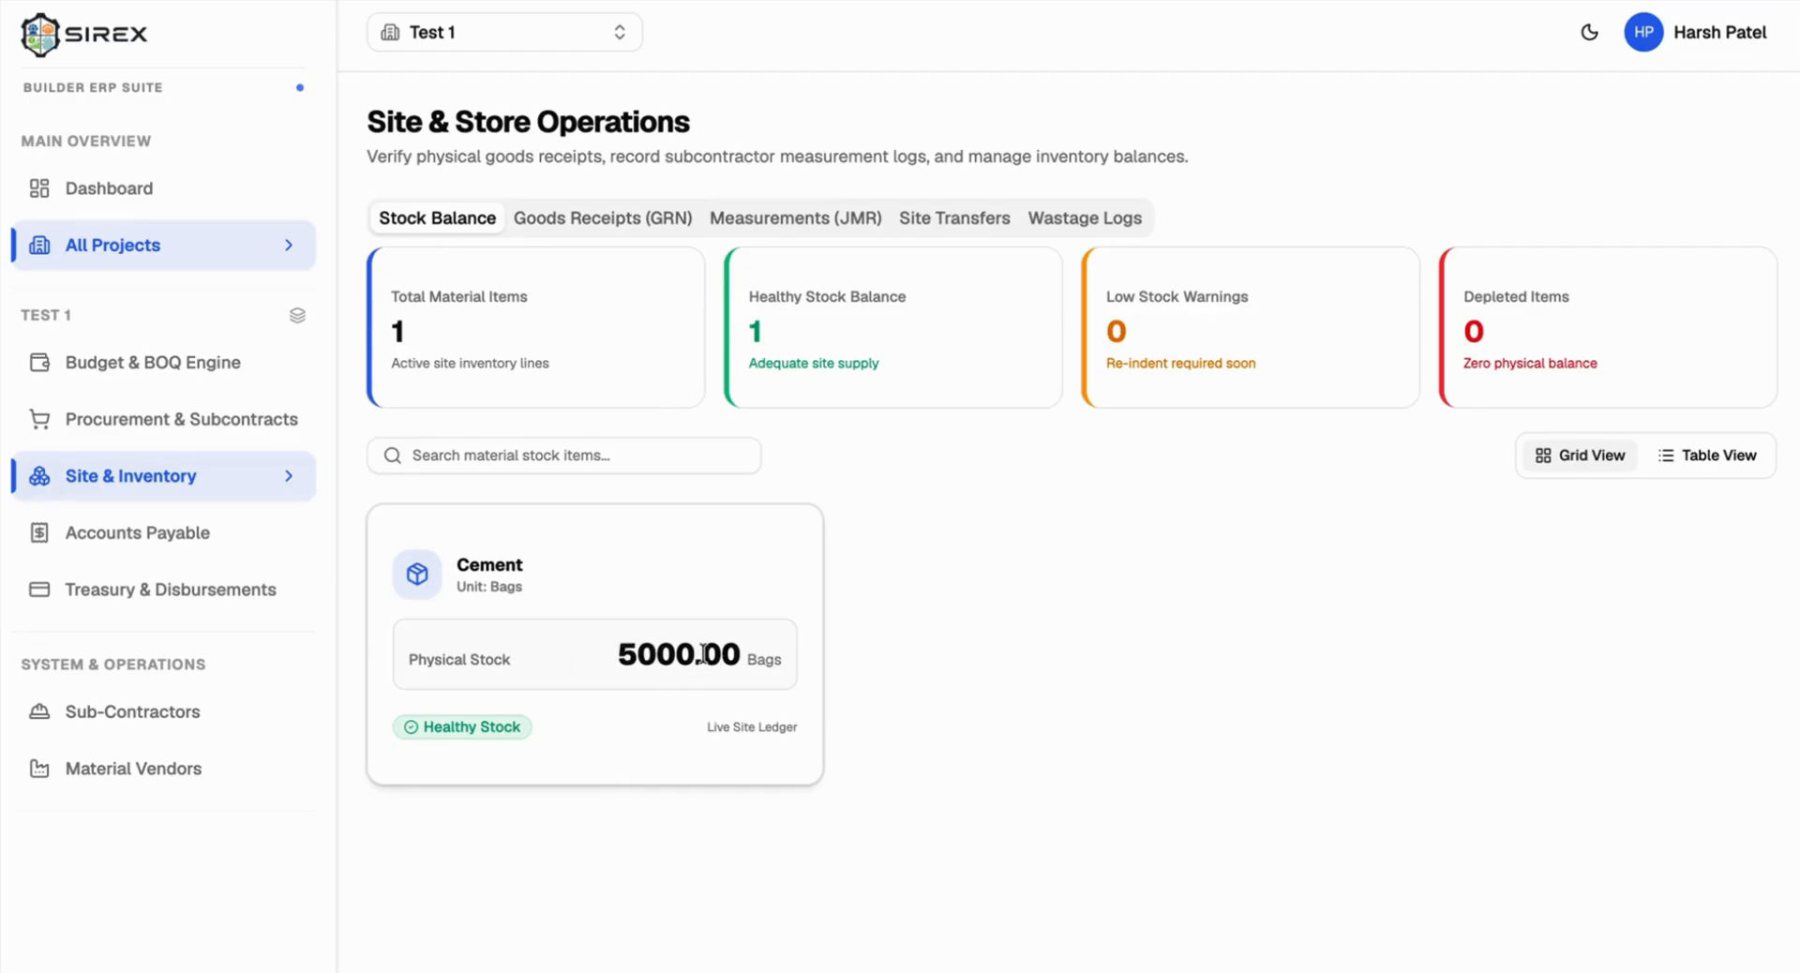
left_click_drag(620, 649, 782, 656)
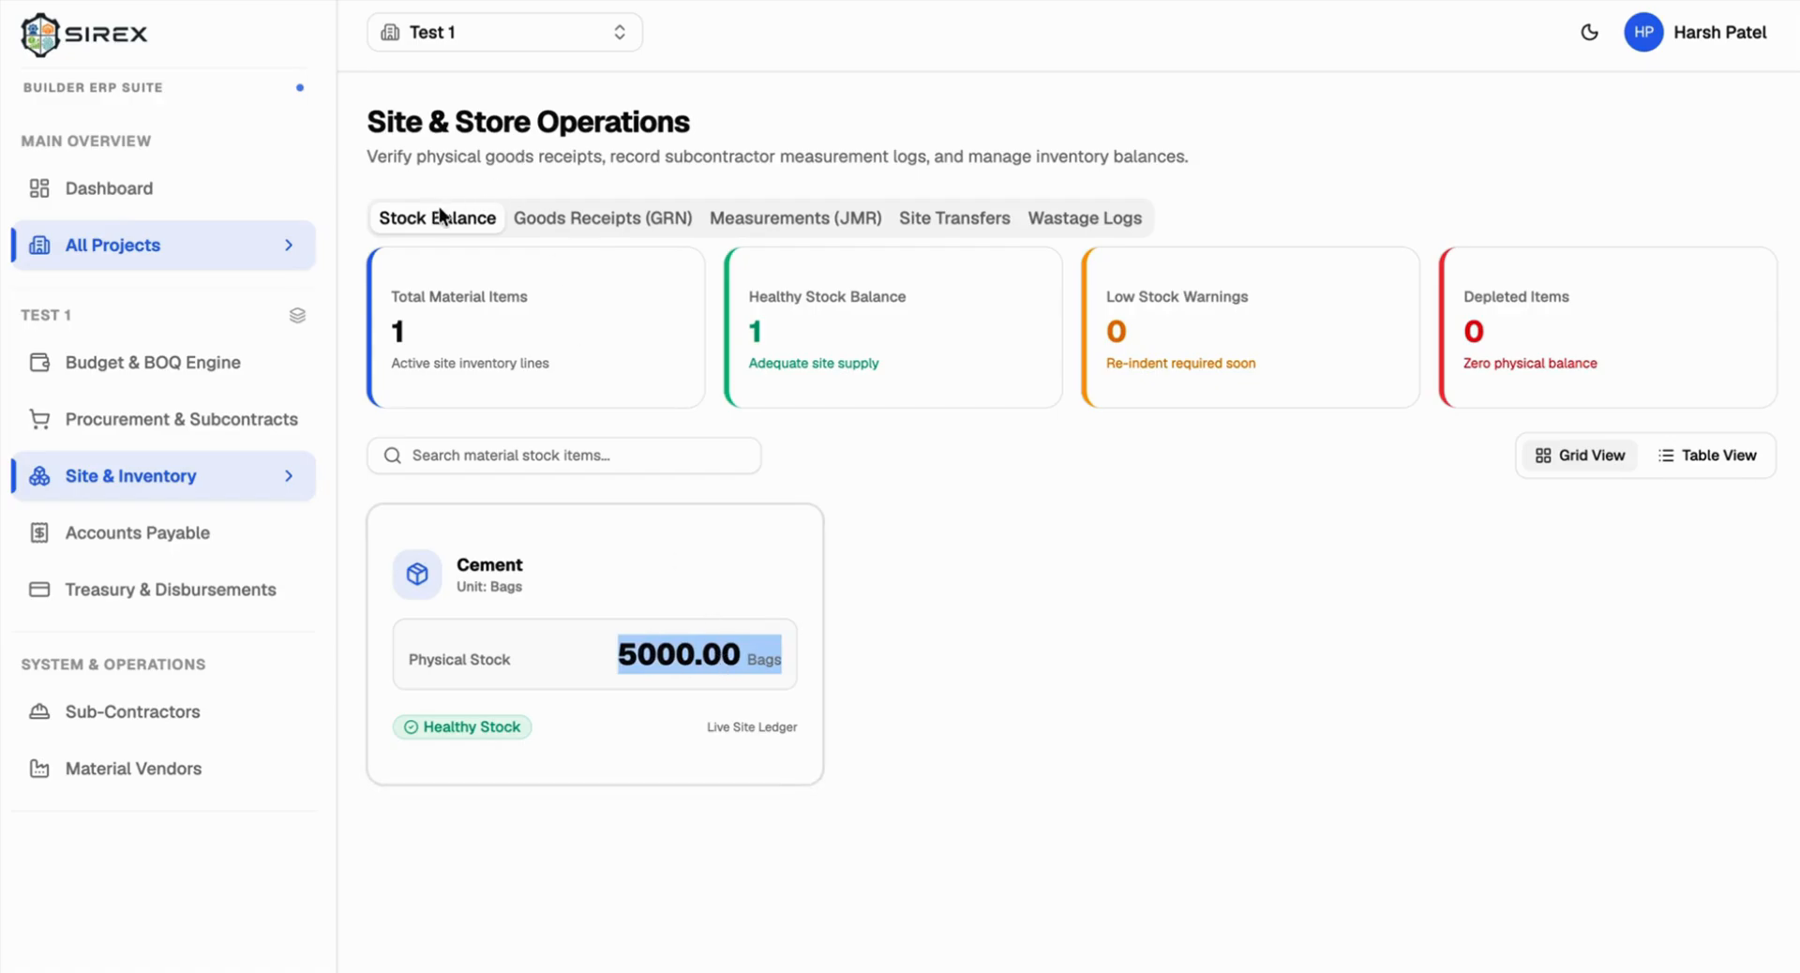
left_click(165, 419)
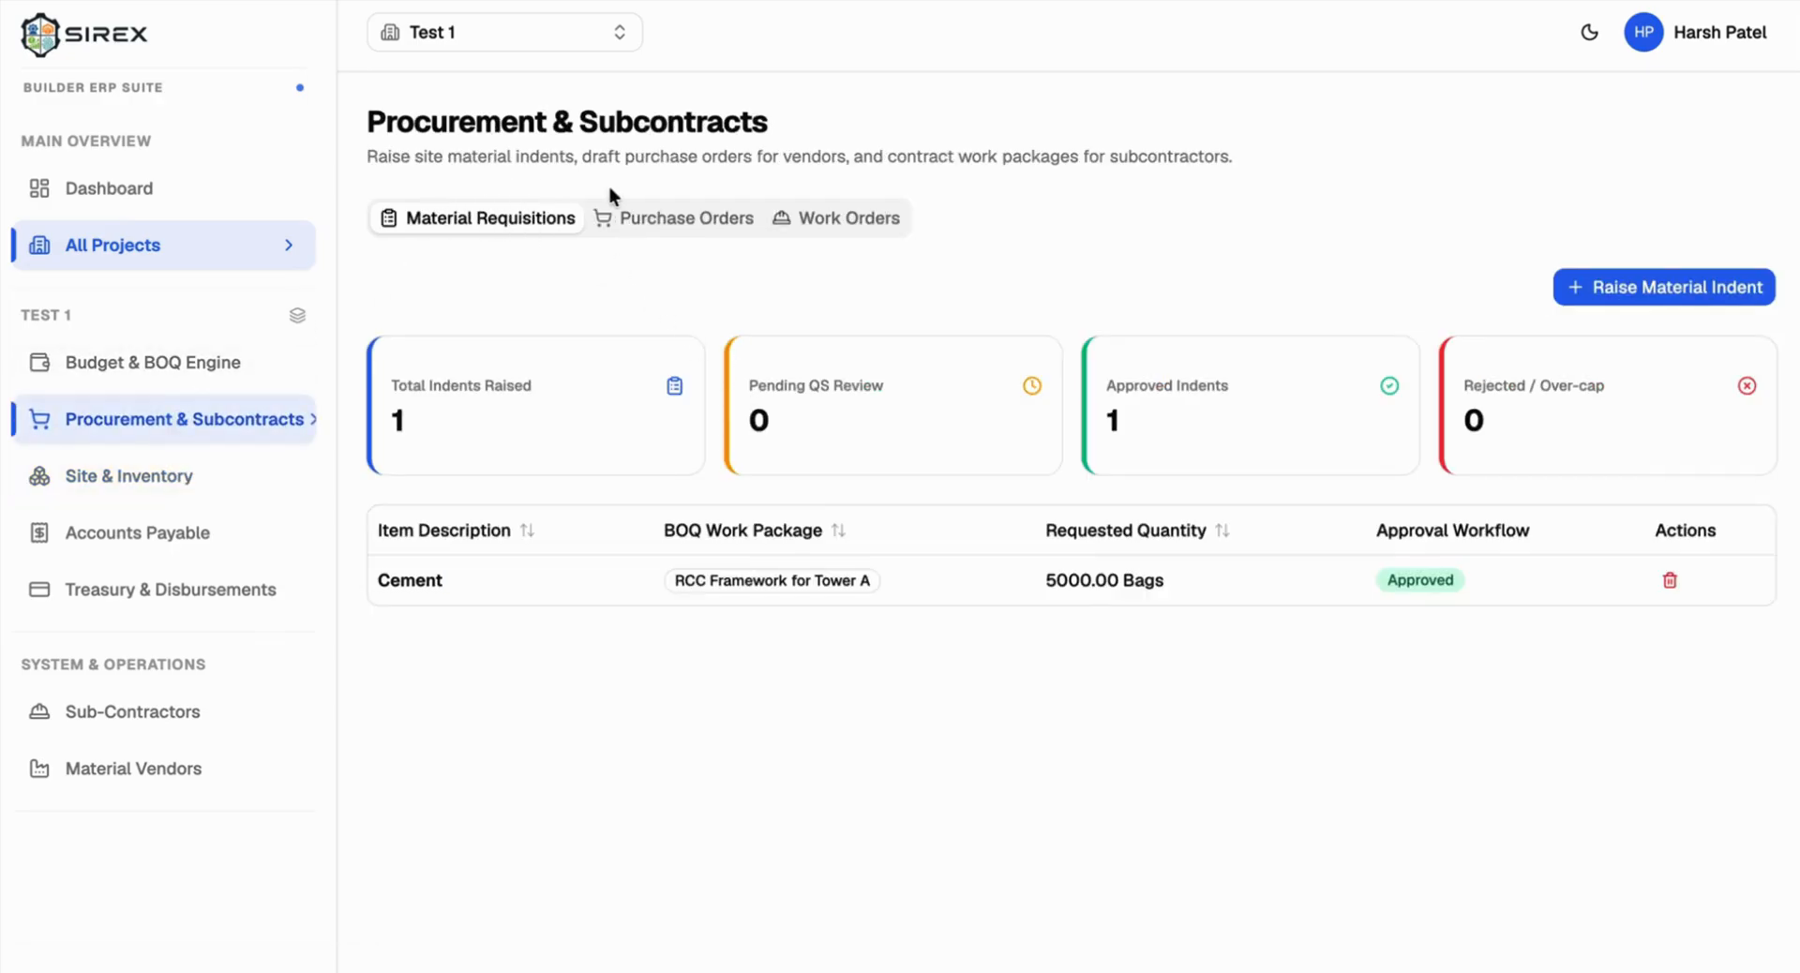
left_click(618, 217)
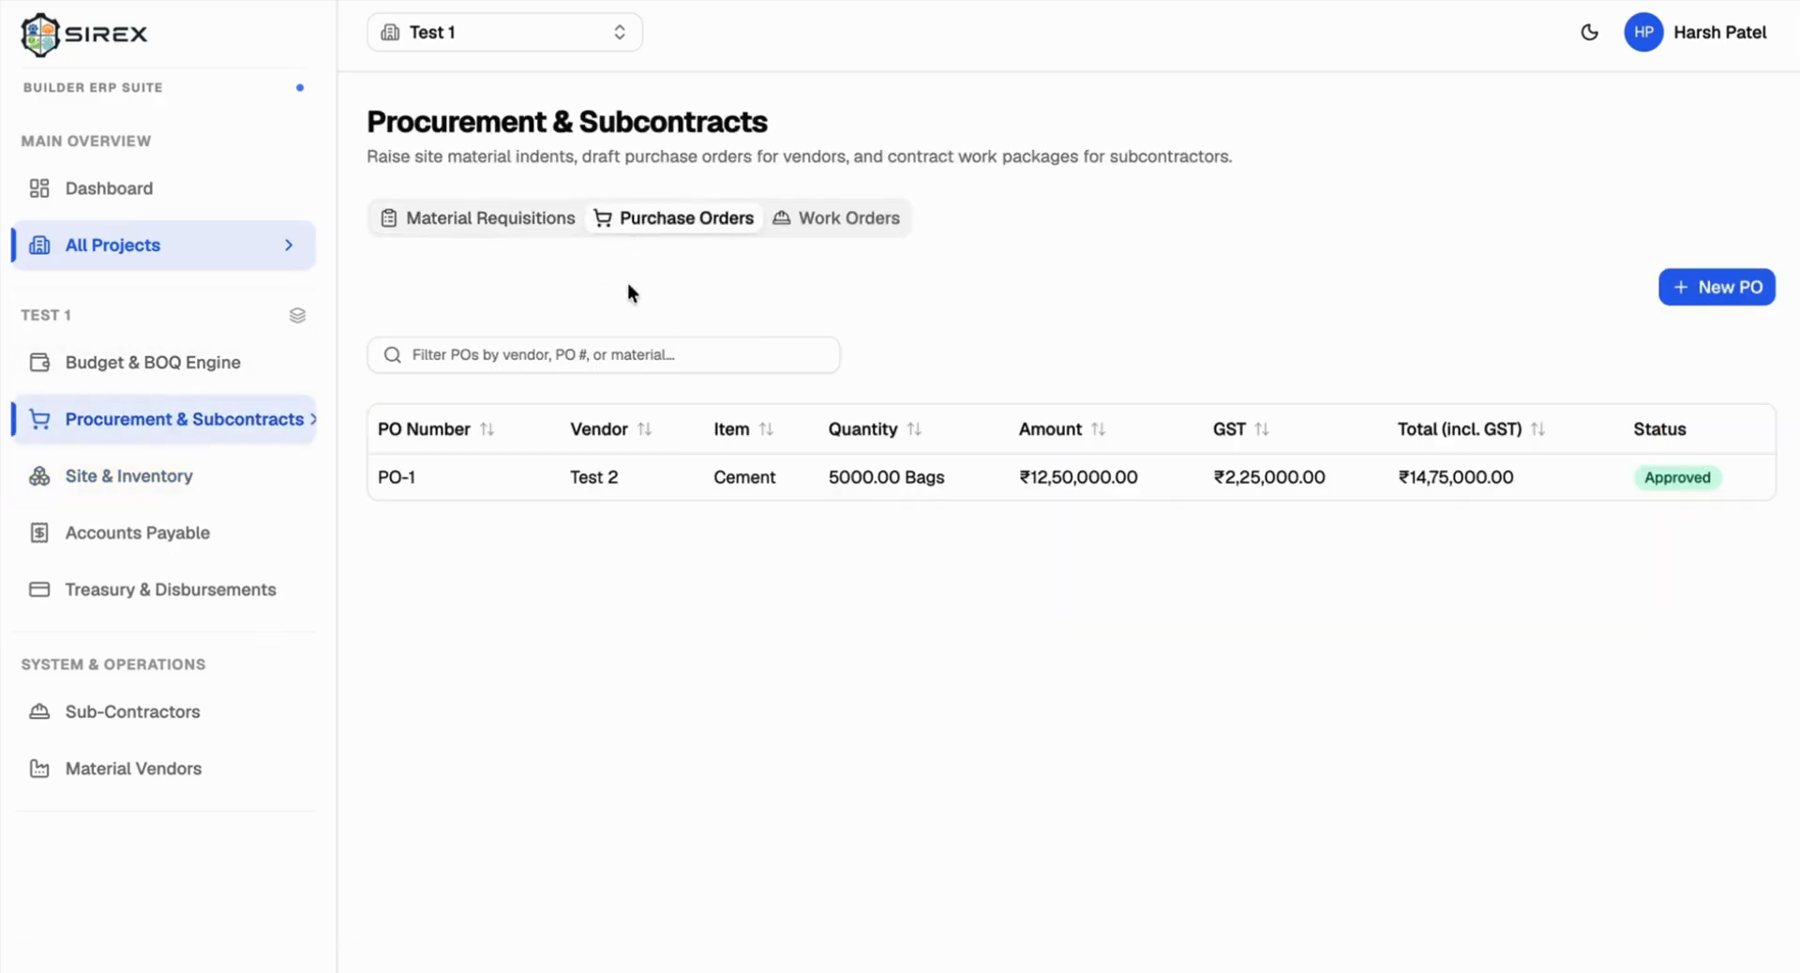
Step: Review the Budget & BOQ committed, budget cap and uncommitted cushion figures, then return to Site & Inventory
left_click(193, 365)
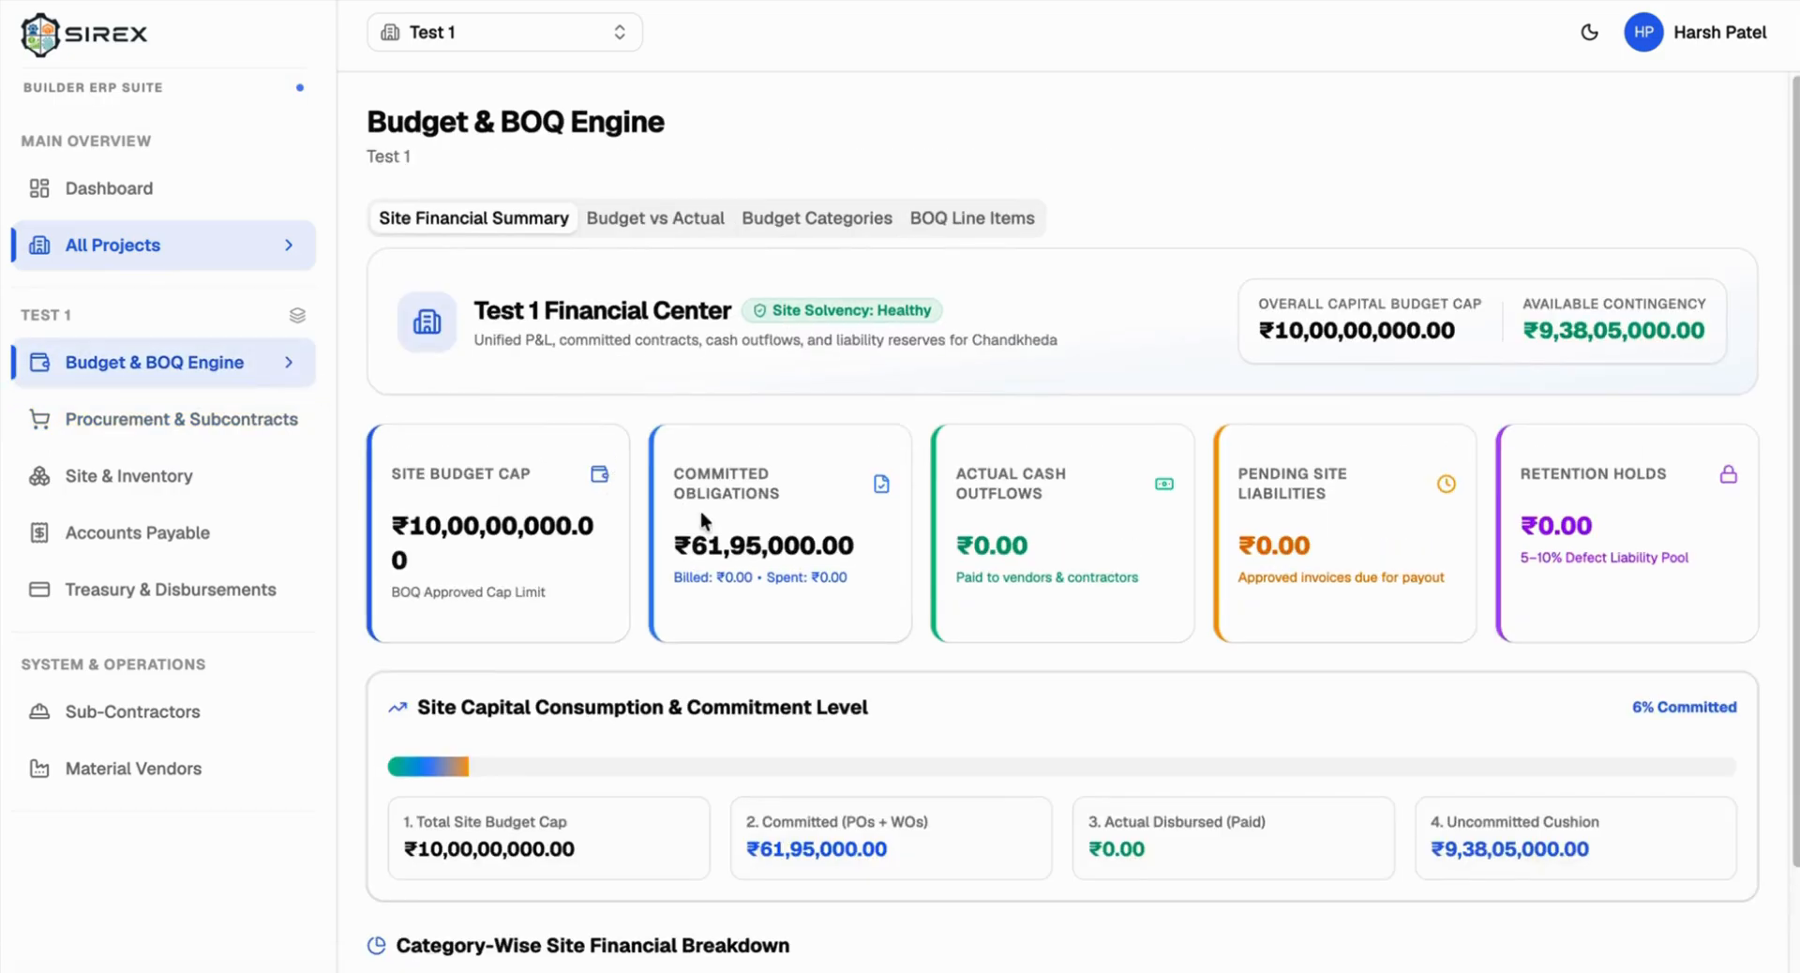
scroll(954, 508, "down", 2)
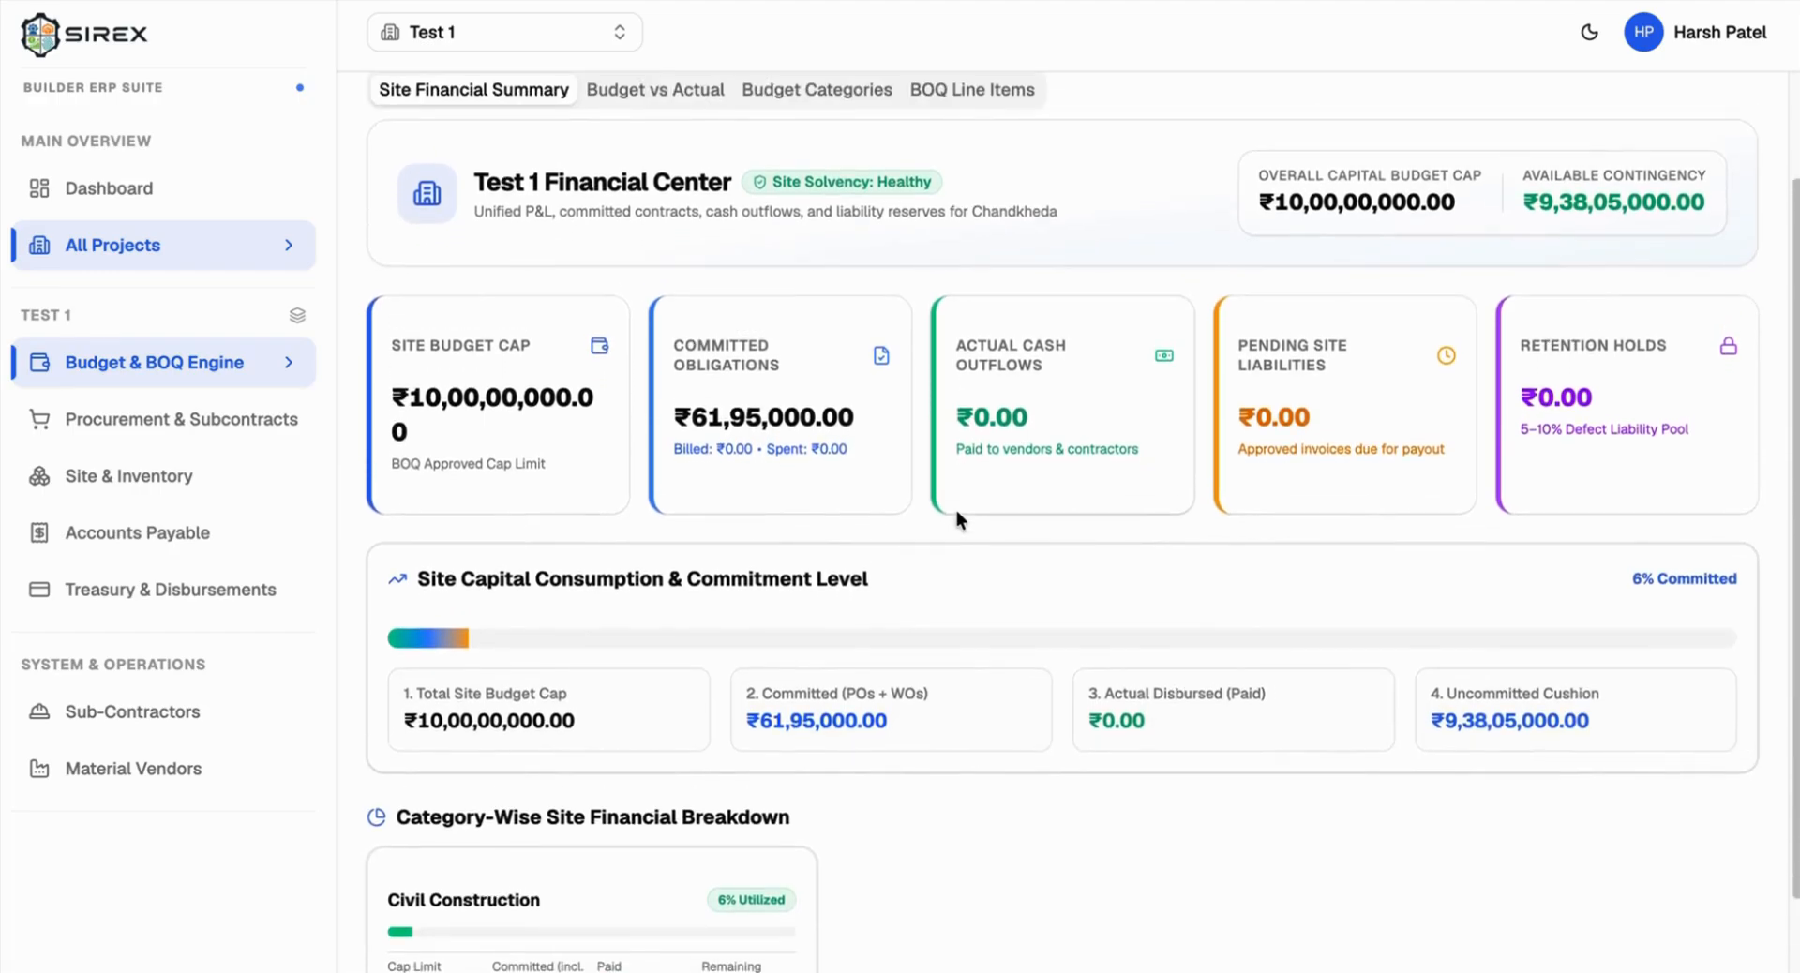
scroll(955, 508, "down", 1)
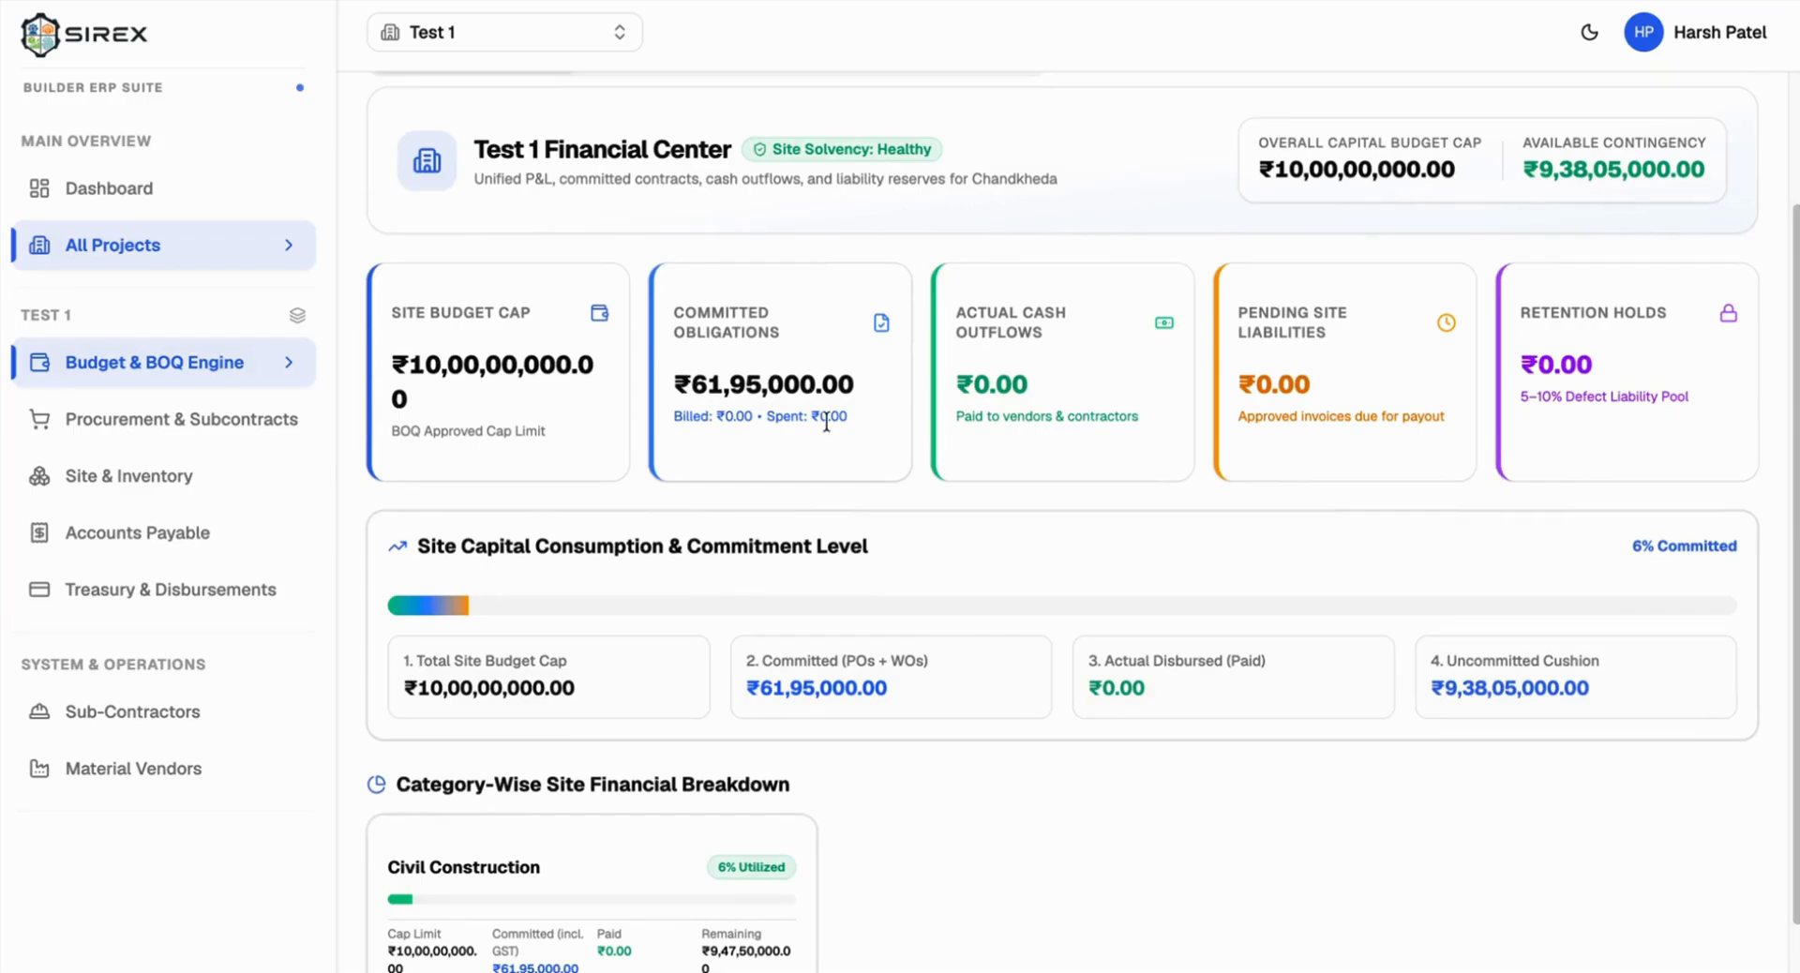
scroll(824, 420, "down", 1)
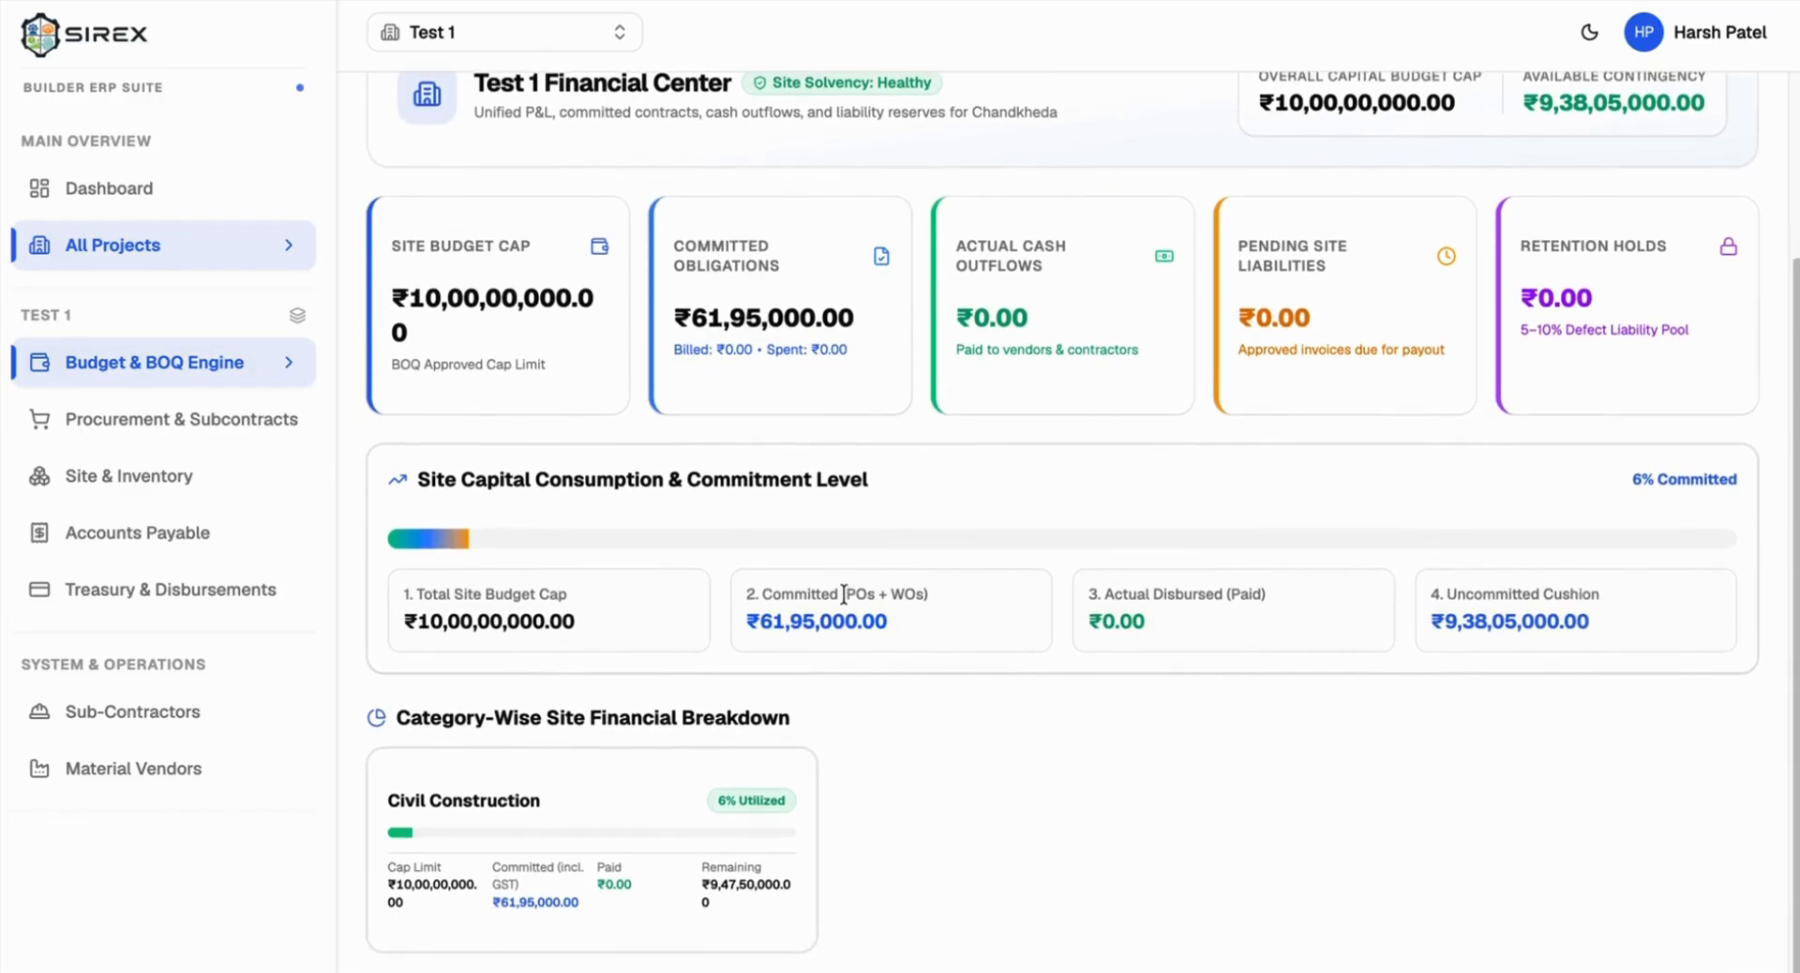
left_click_drag(843, 594, 746, 621)
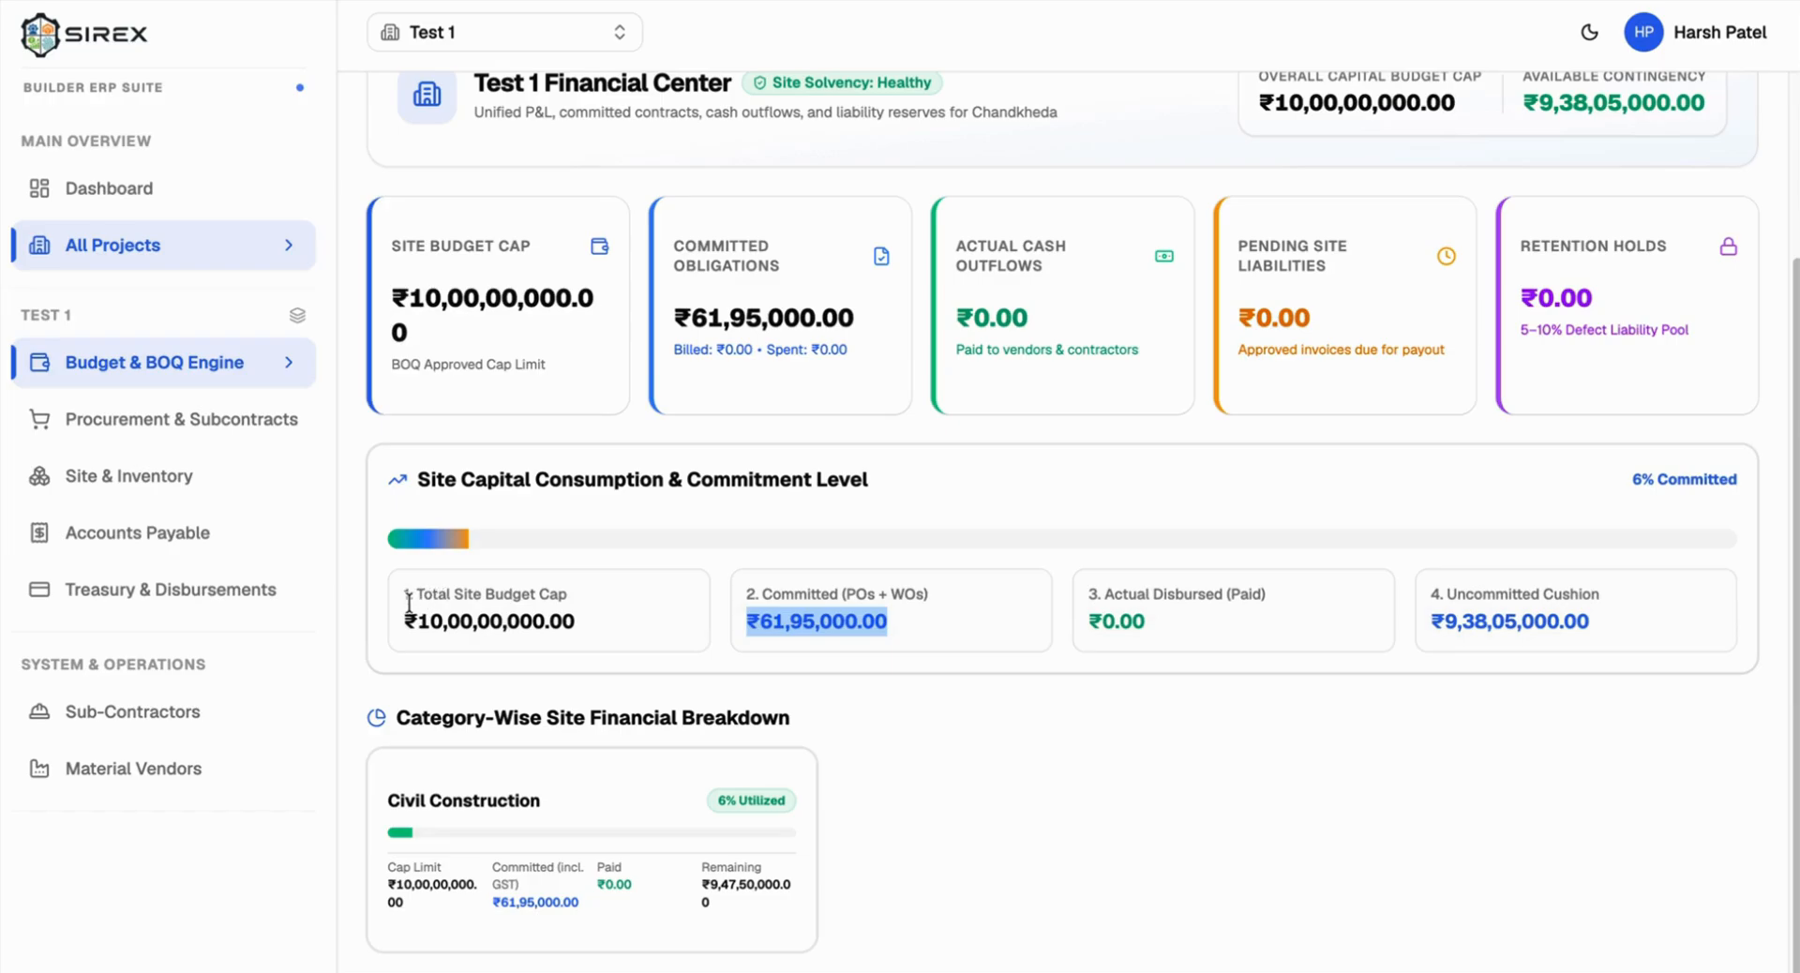
left_click_drag(409, 595, 569, 610)
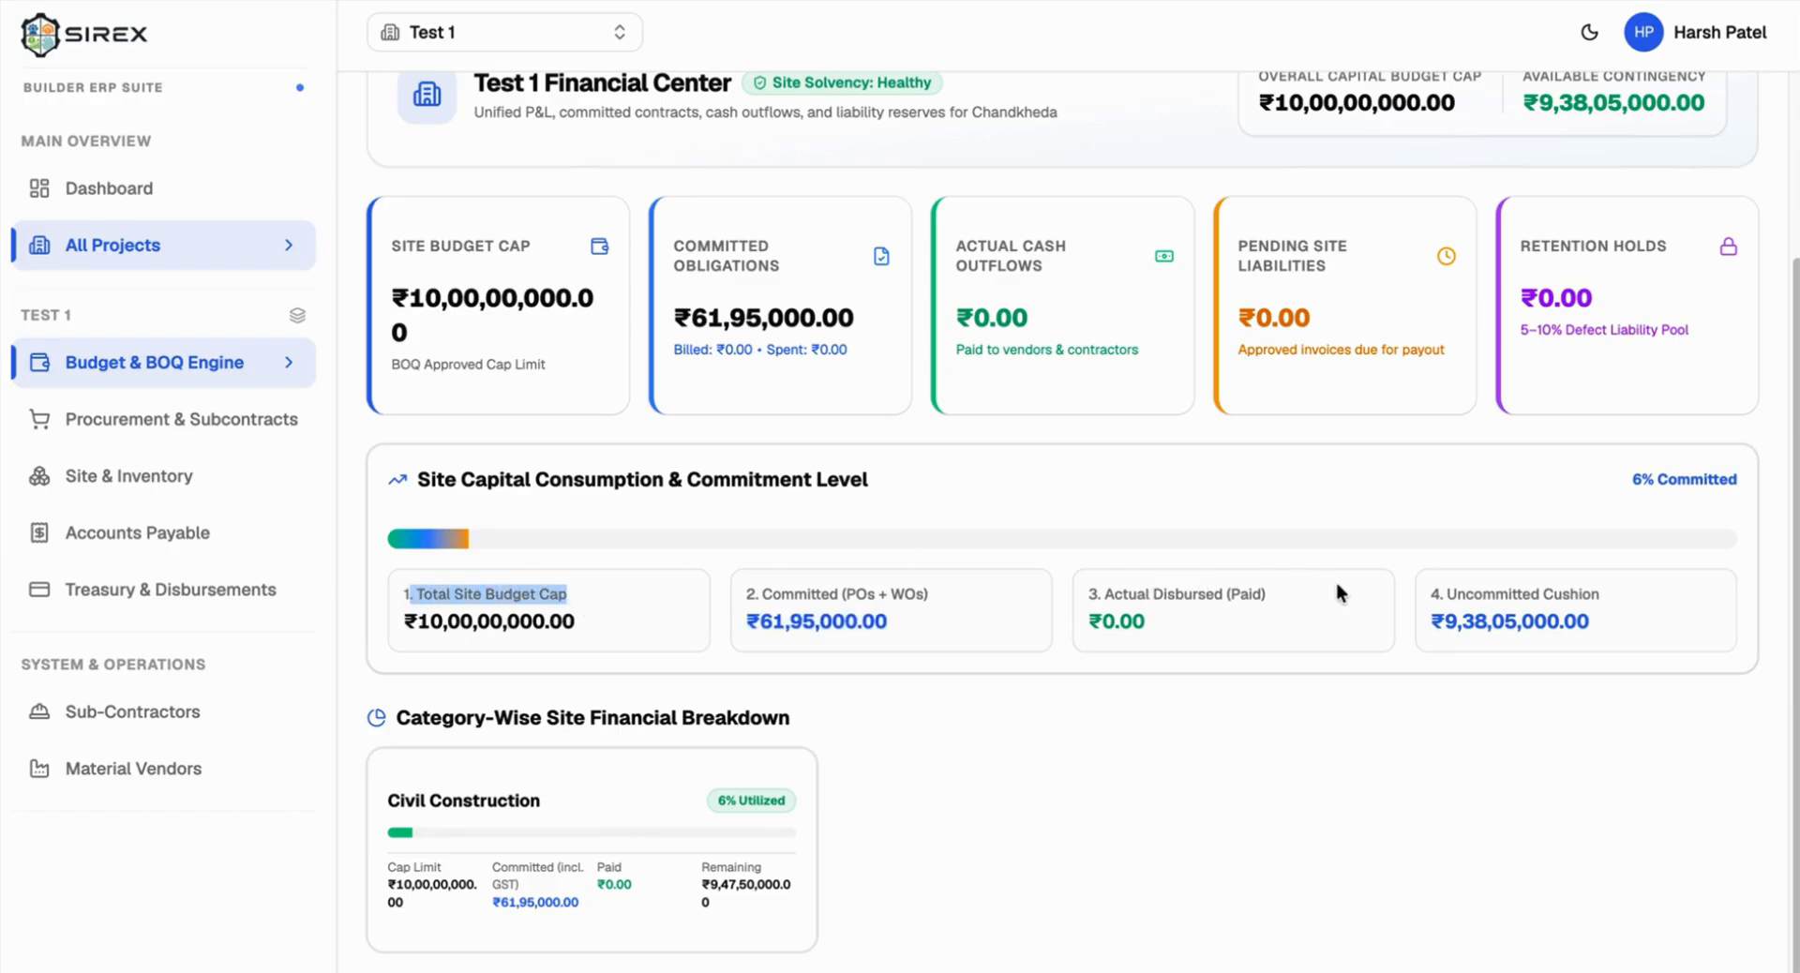
left_click(1452, 596)
left_click_drag(1452, 595, 1599, 607)
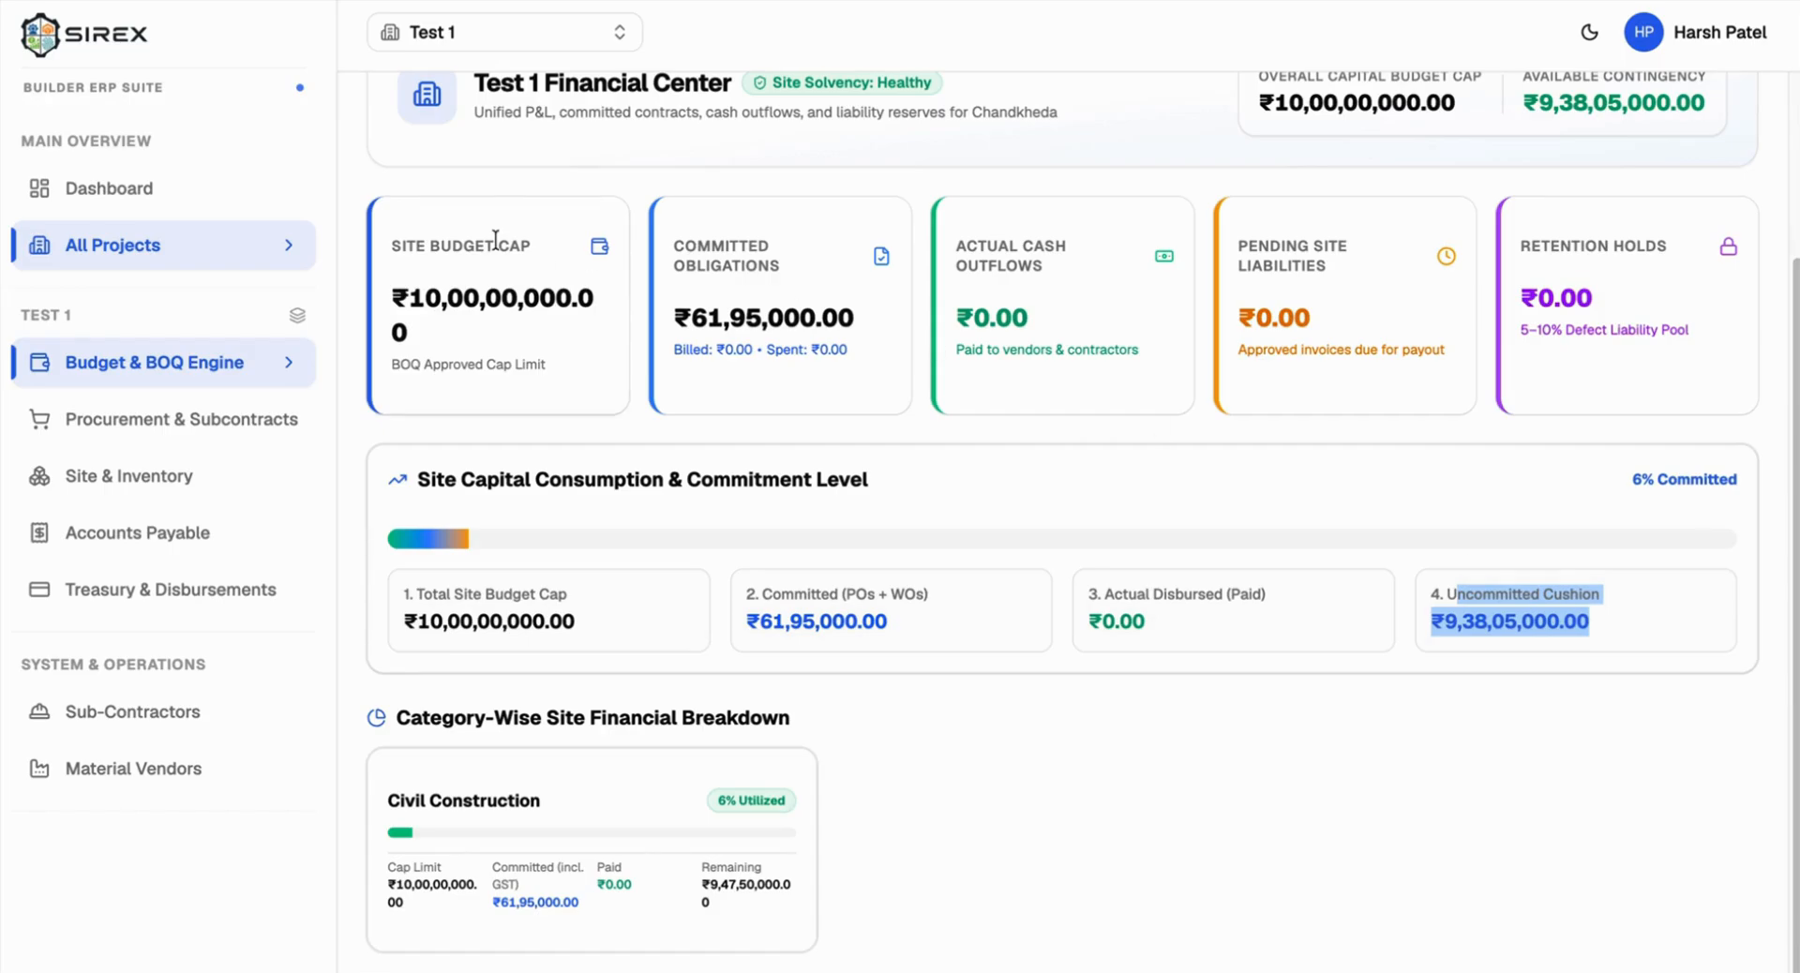
left_click(114, 475)
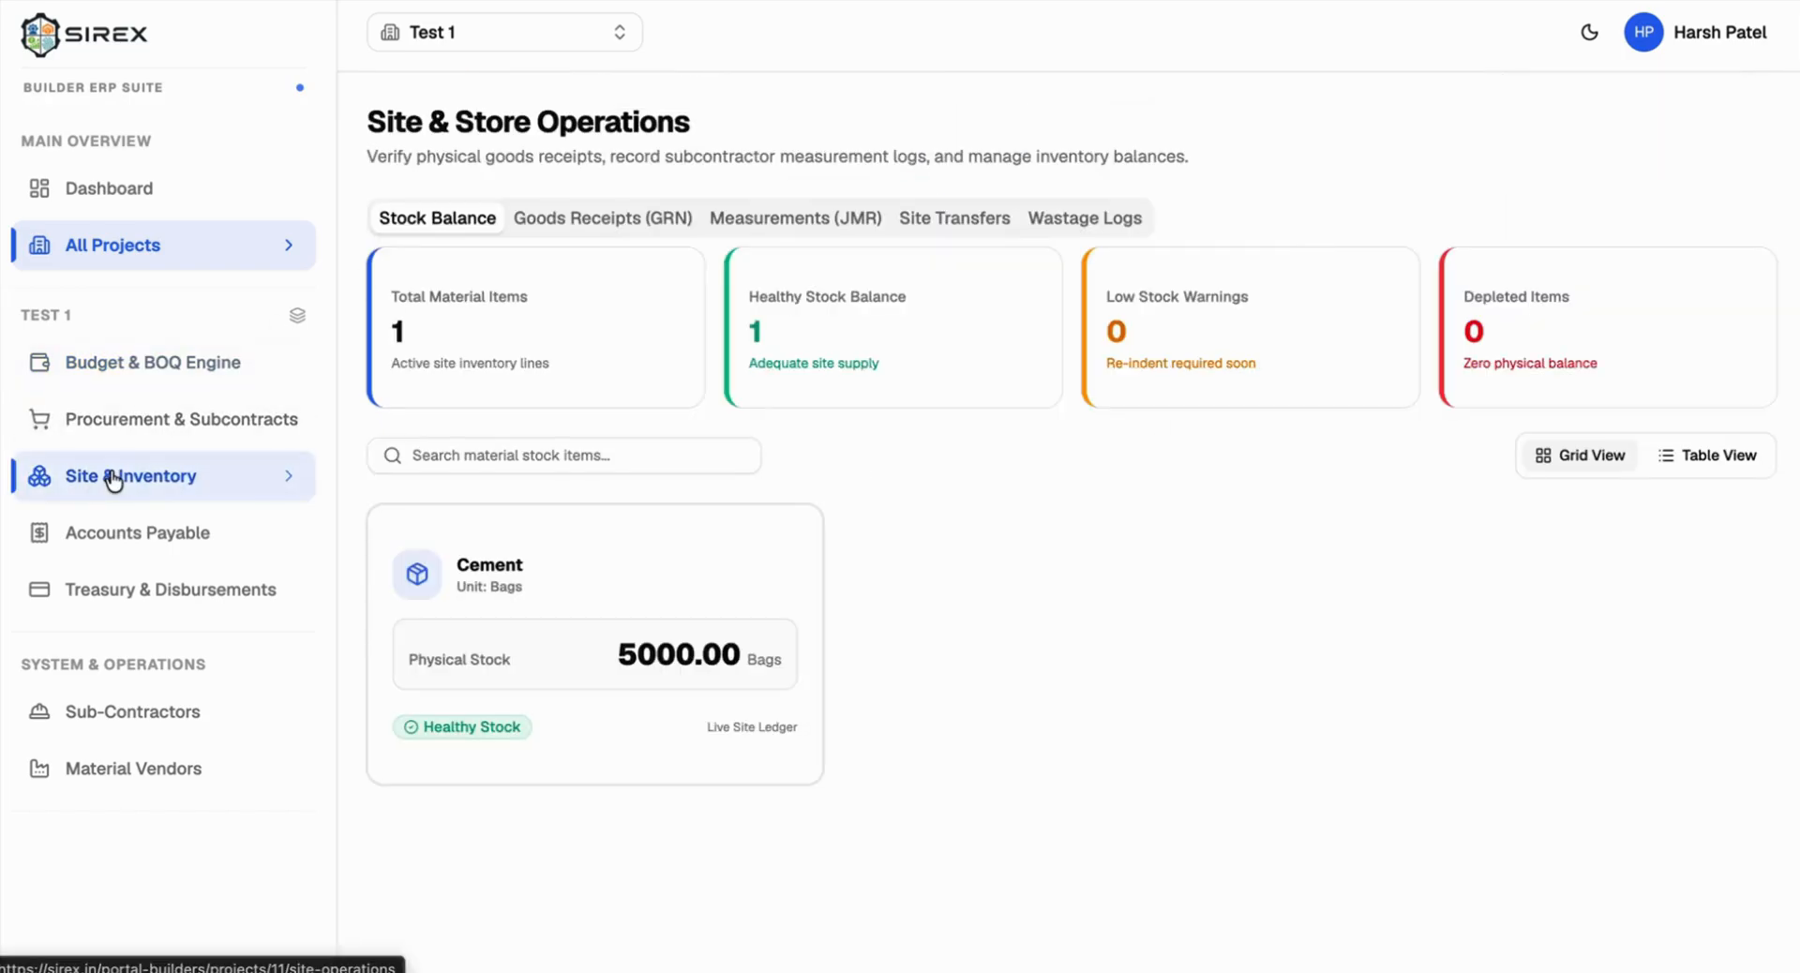
Step: Open Measurements (JMR), start a measurement for WO-1, then discard the form
left_click(588, 218)
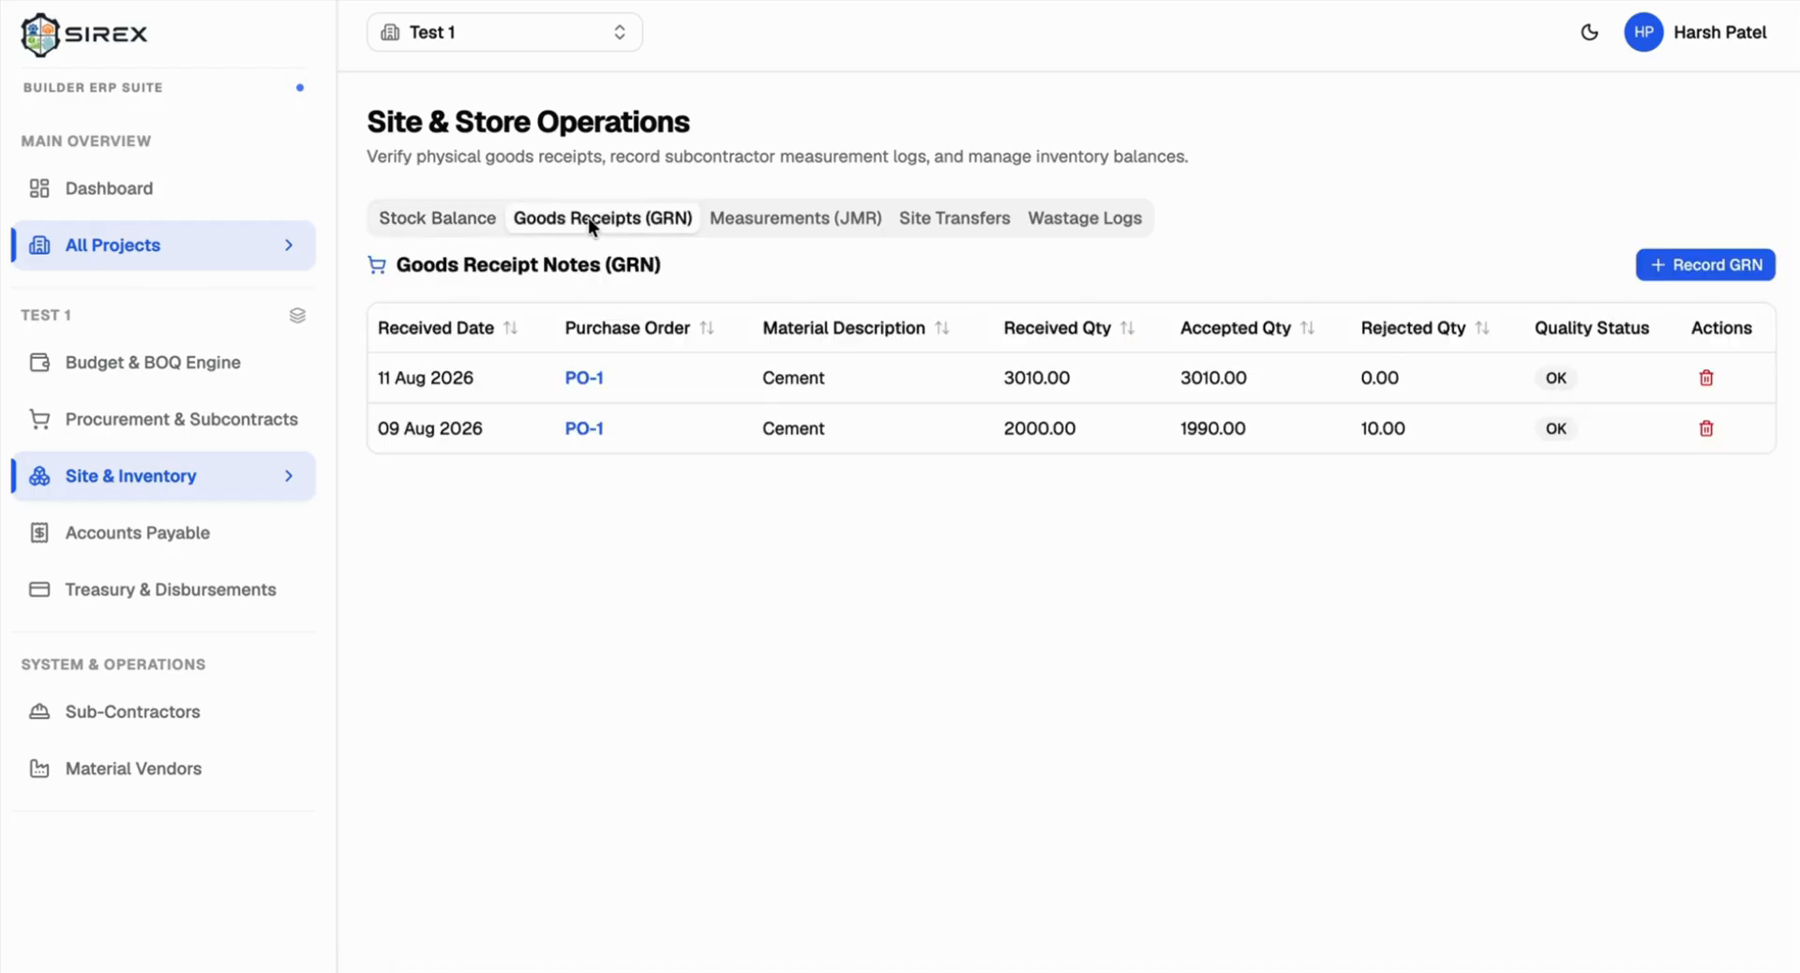
left_click(730, 217)
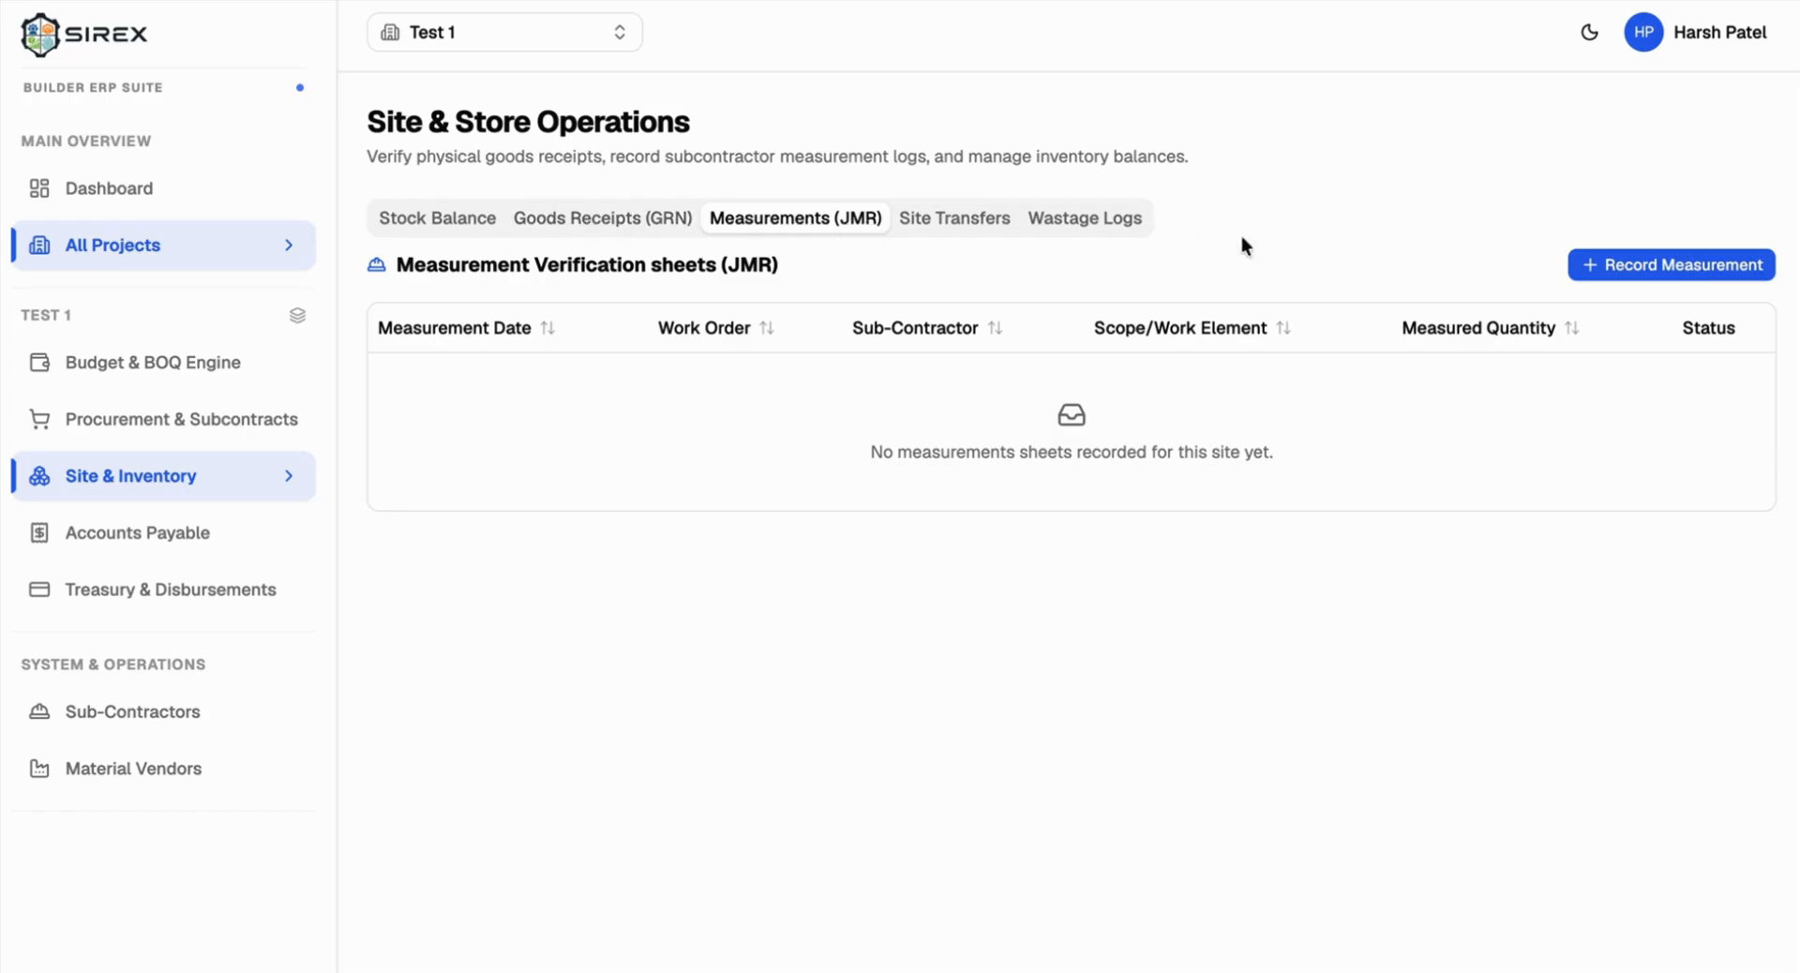
left_click(1629, 269)
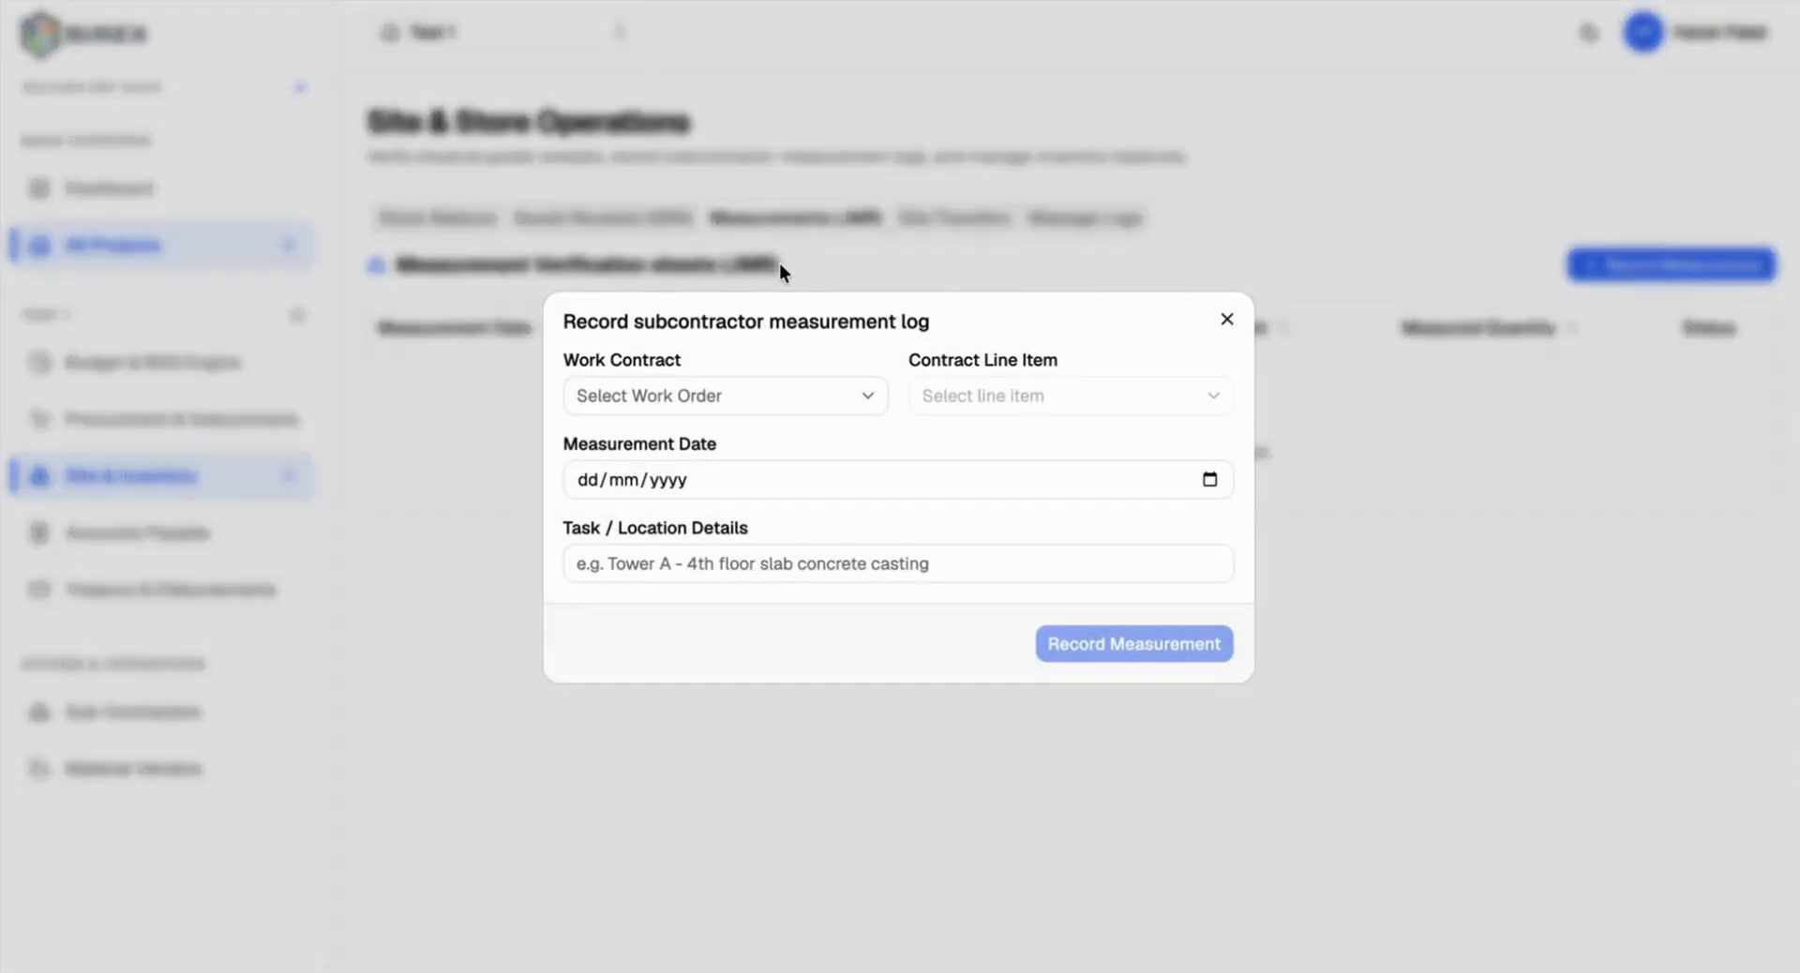
left_click(677, 377)
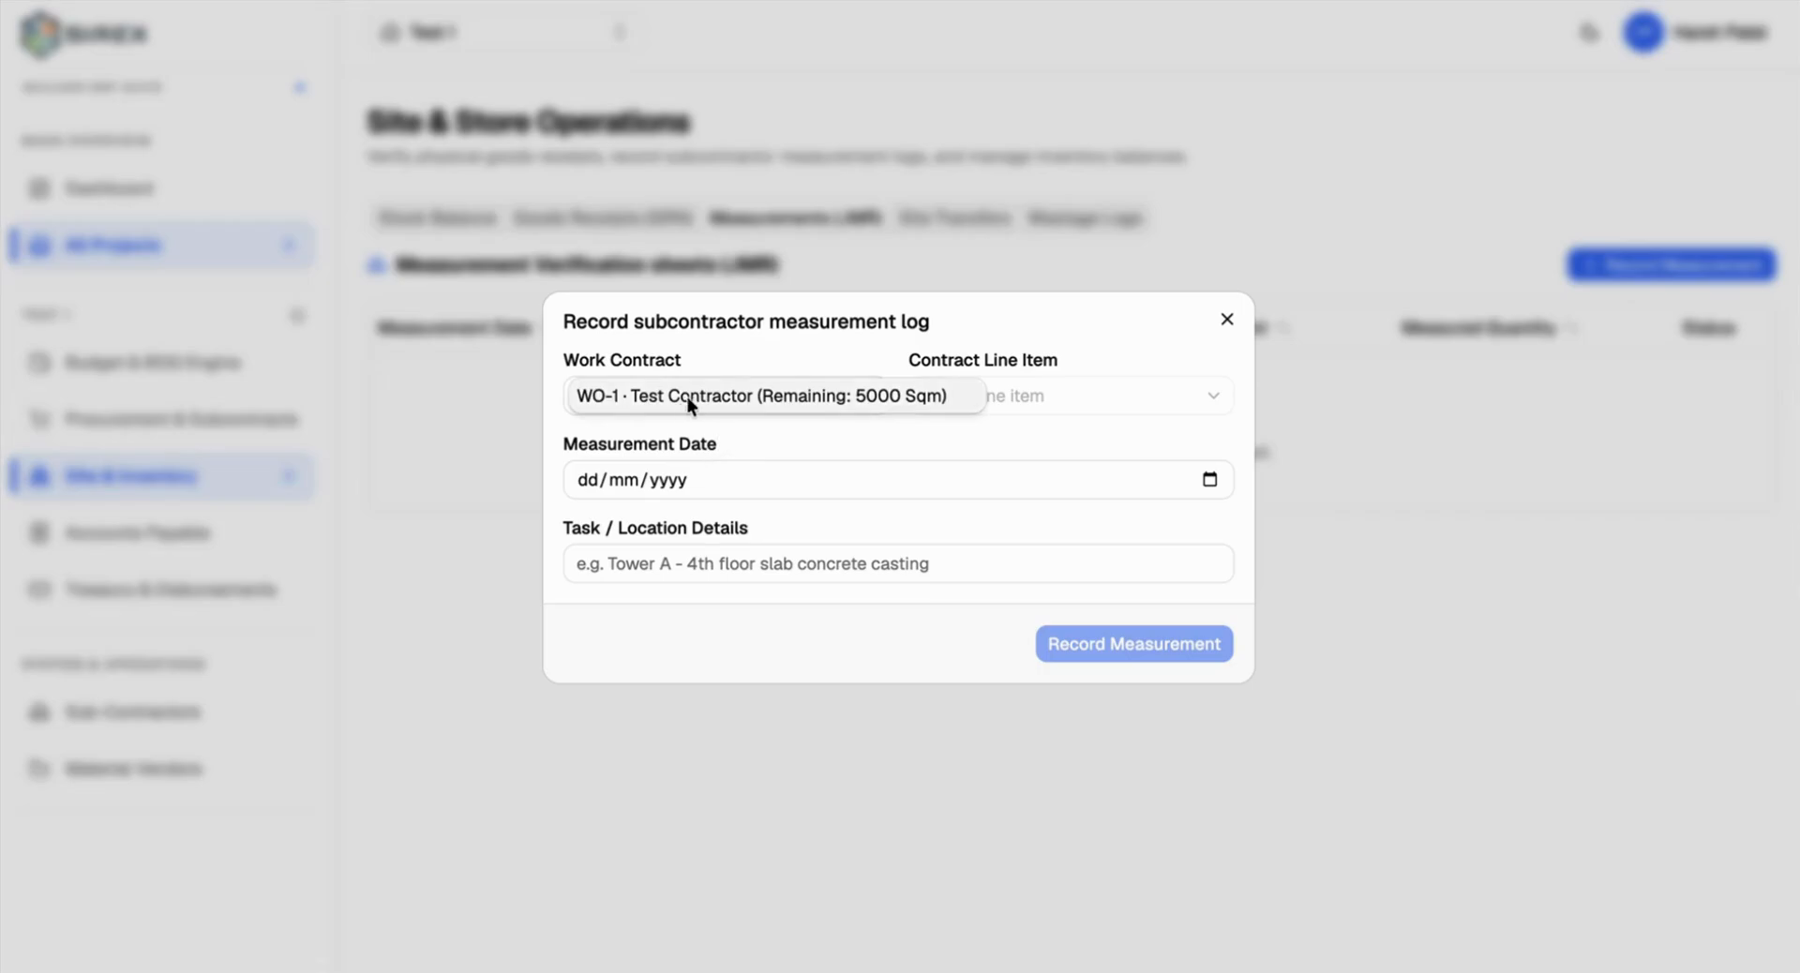
left_click(690, 393)
key("Escape")
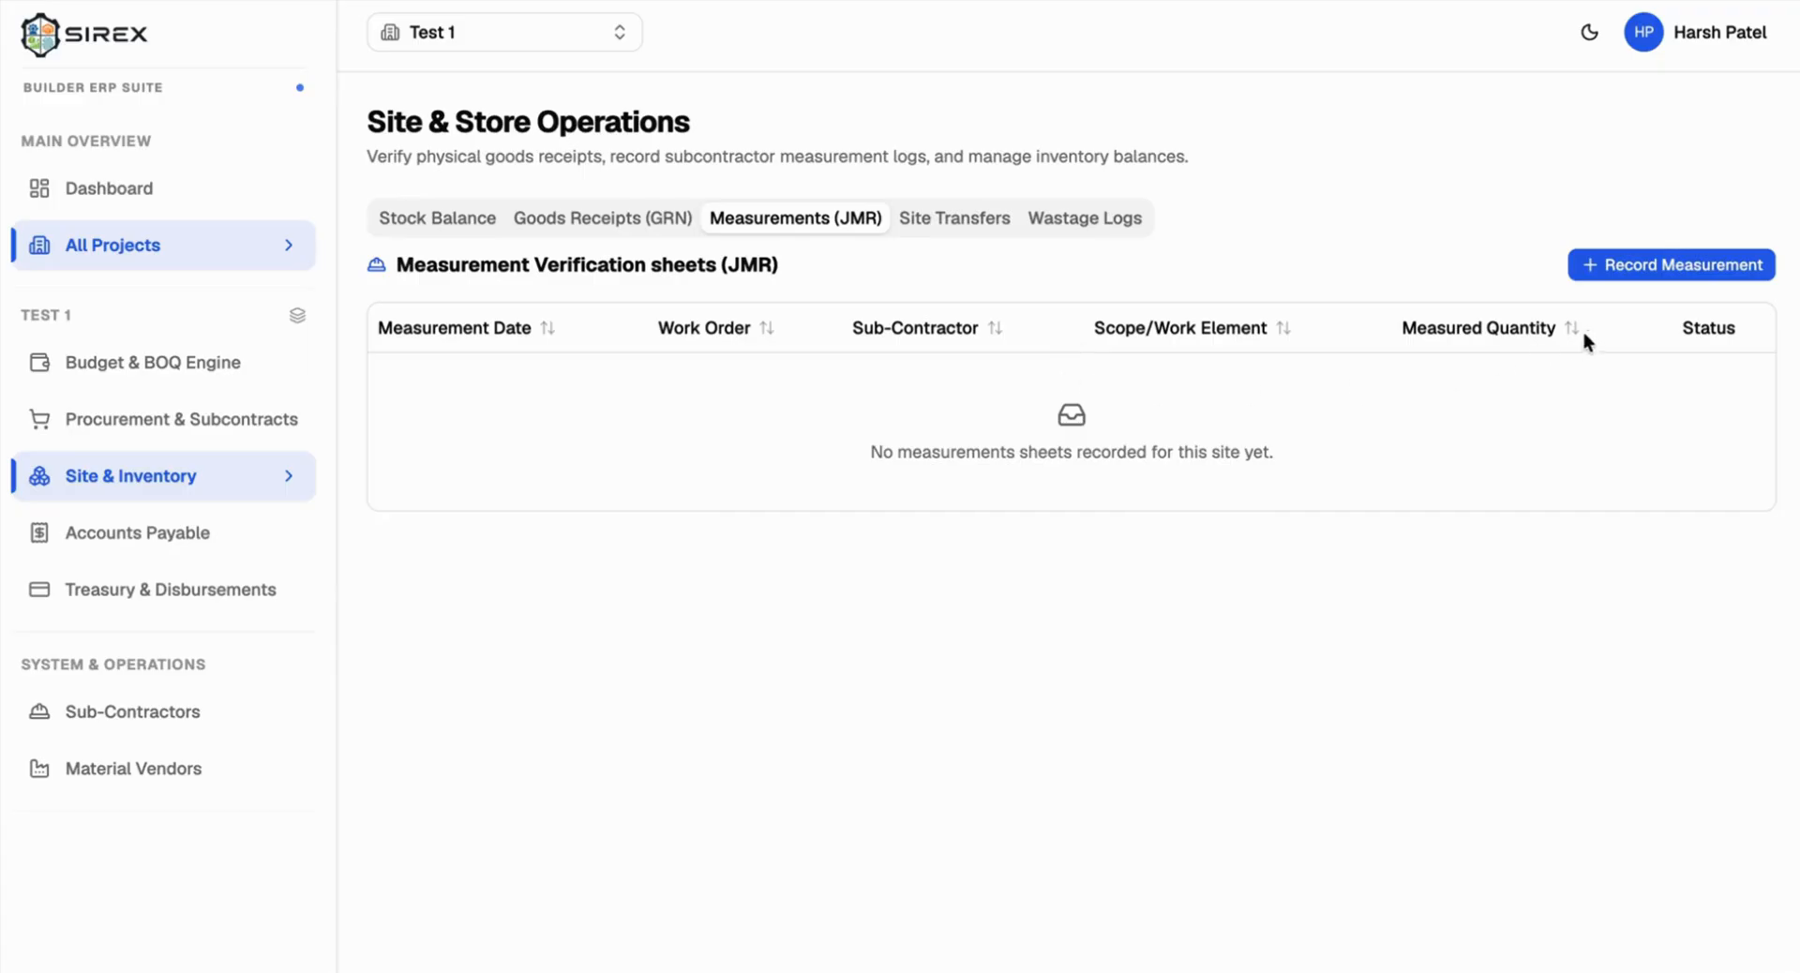
Step: Start a fresh WO-1 measurement, noting its 5000 Sqm unmeasured balance
left_click(1630, 273)
left_click(677, 379)
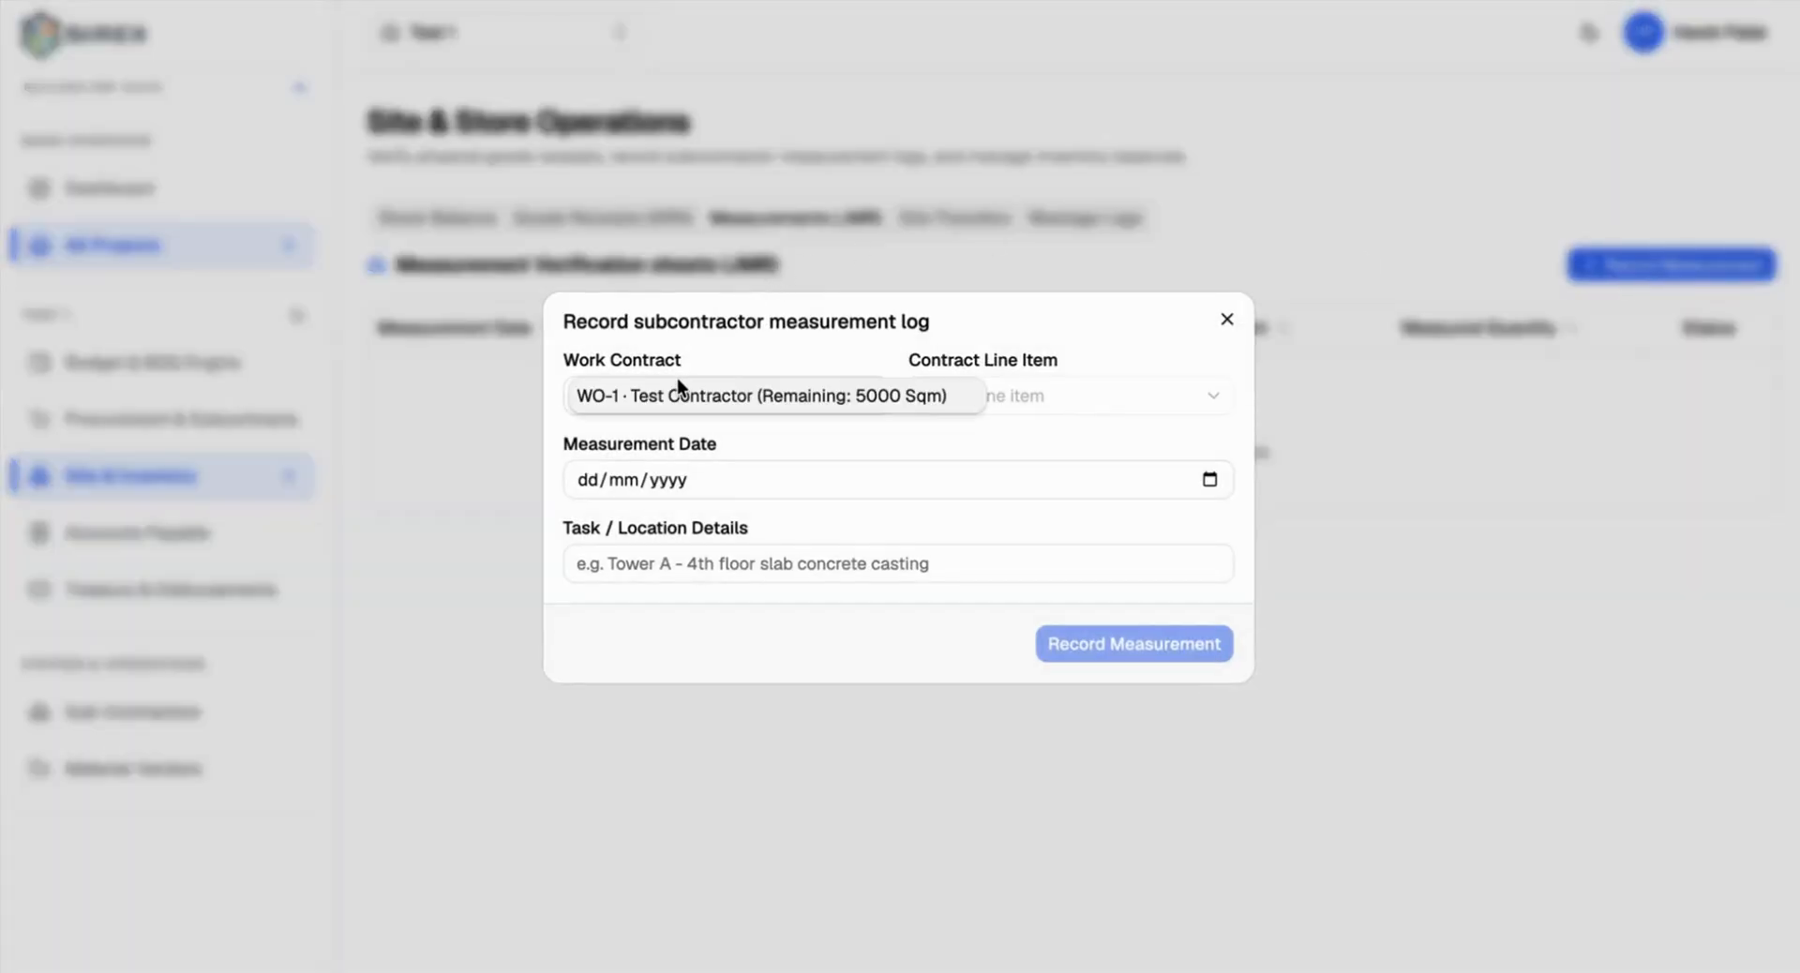
left_click(696, 395)
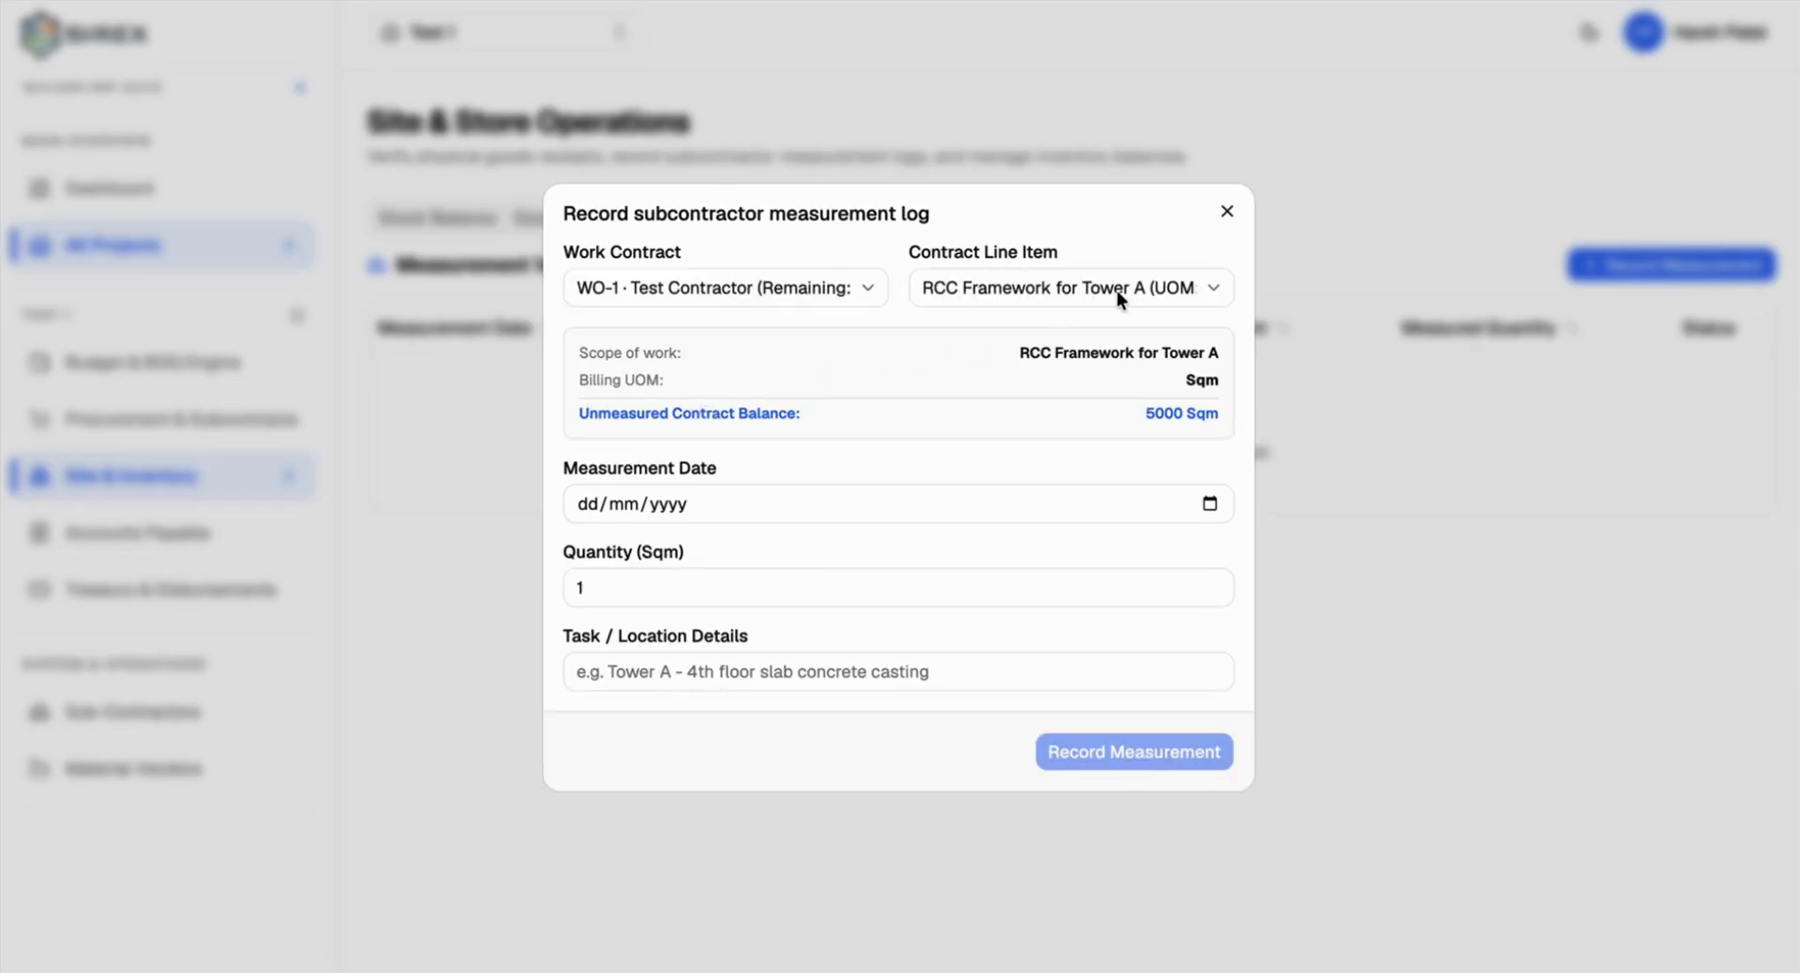
double_click(1198, 384)
triple_click(746, 413)
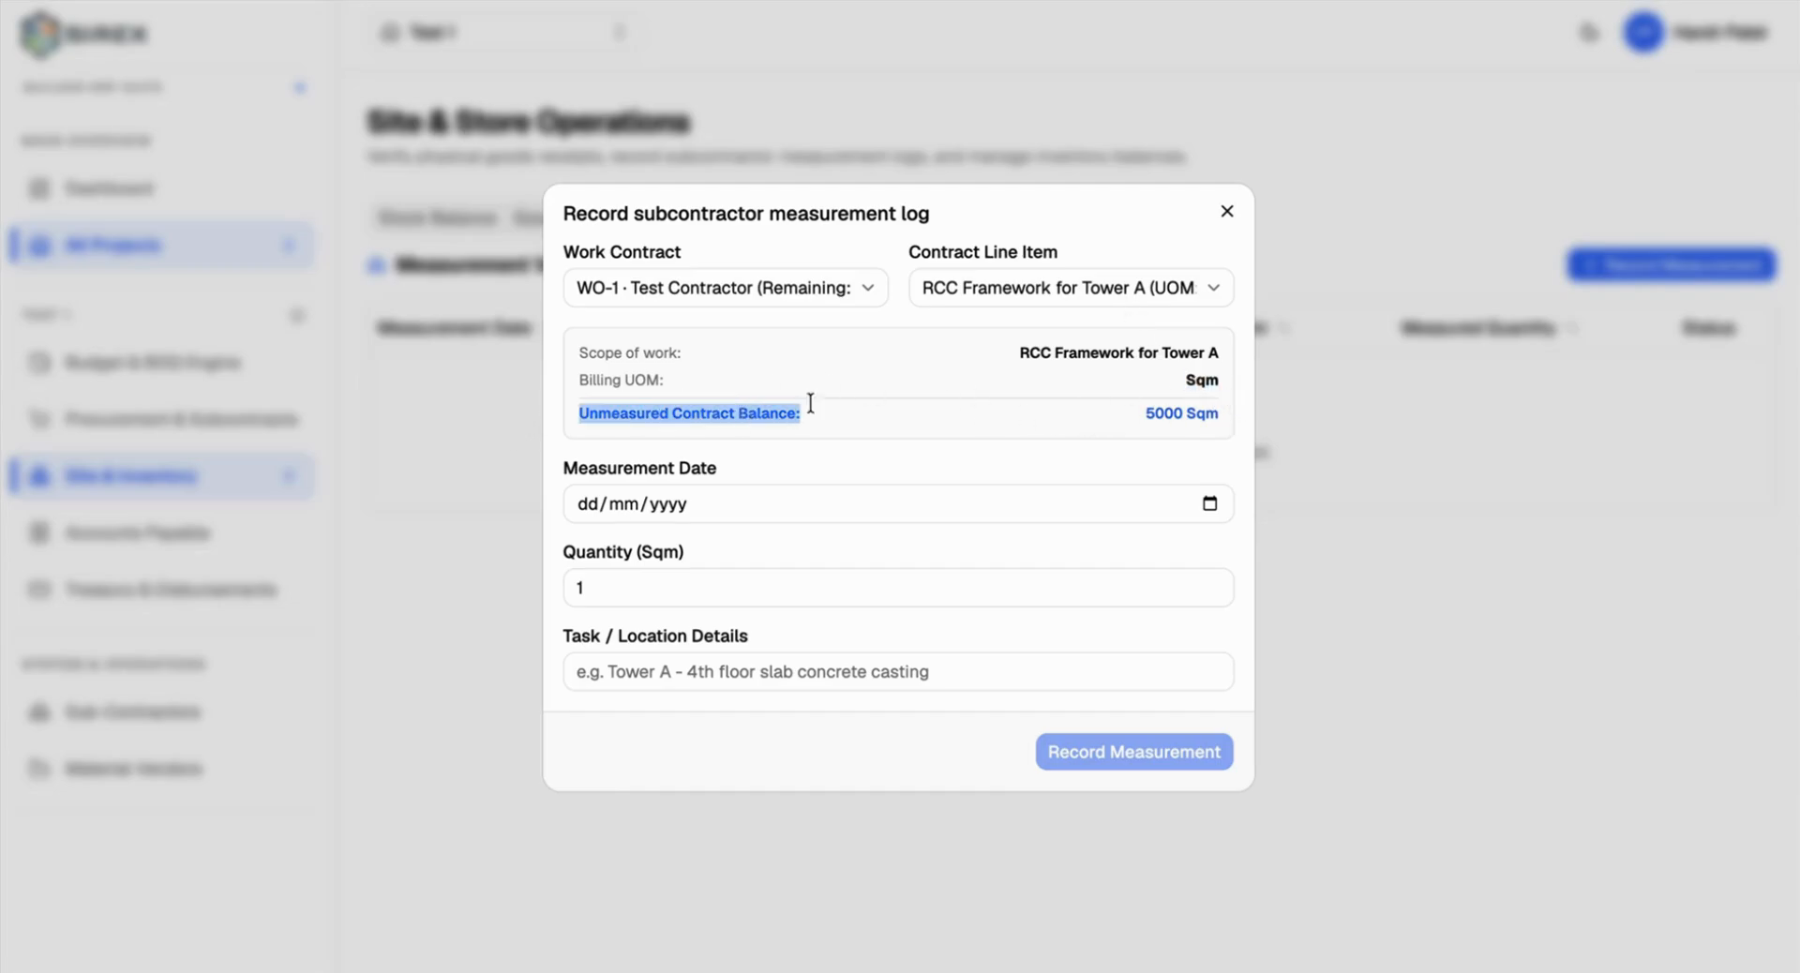
double_click(1147, 410)
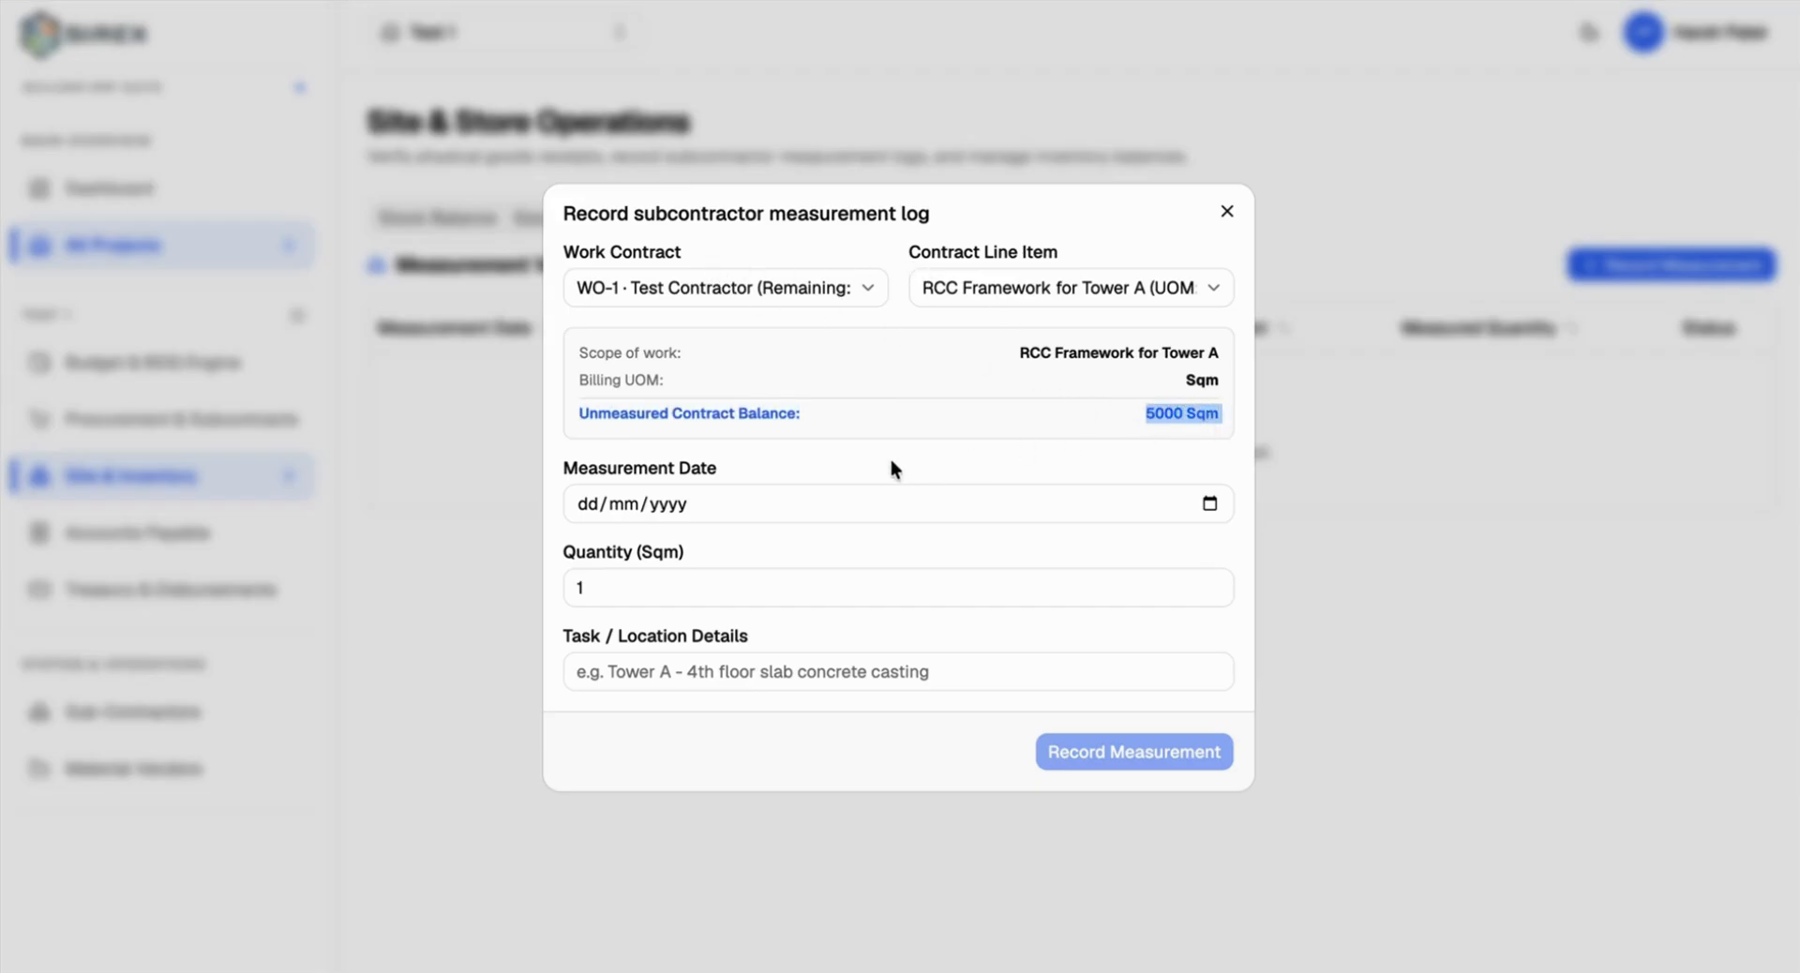
Step: Date the measurement 10 Aug 2026, set quantity 1000, and save it
left_click(1197, 498)
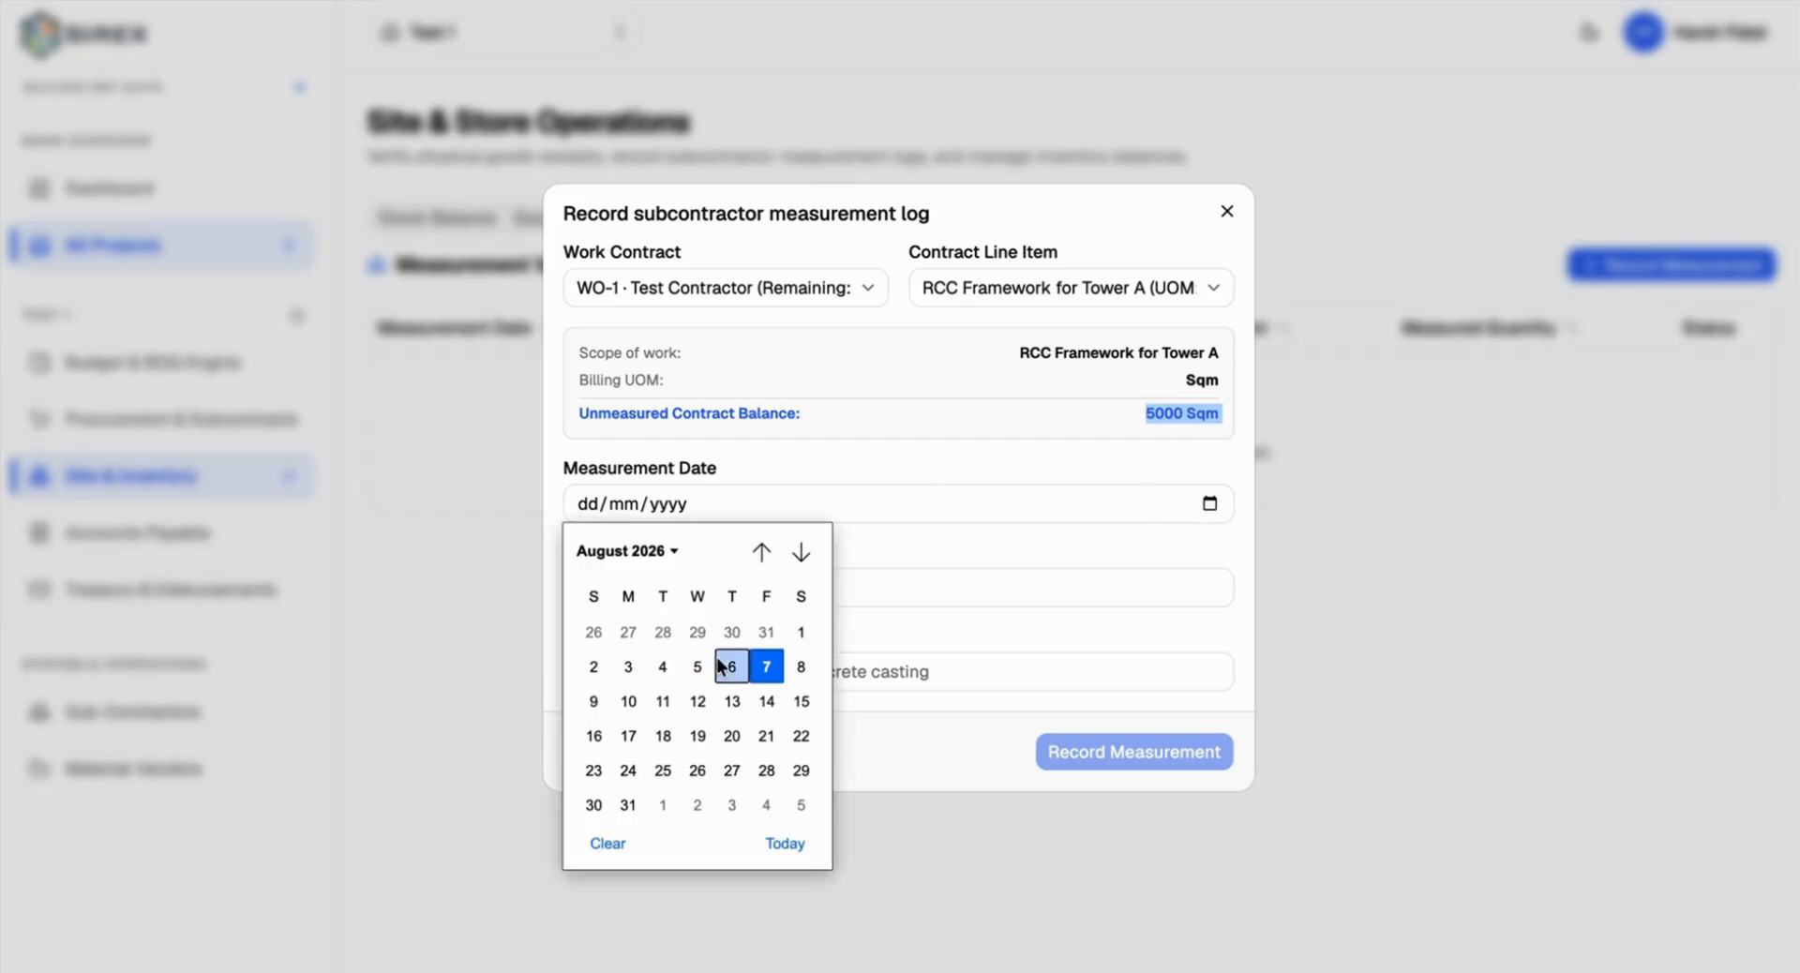
left_click(628, 701)
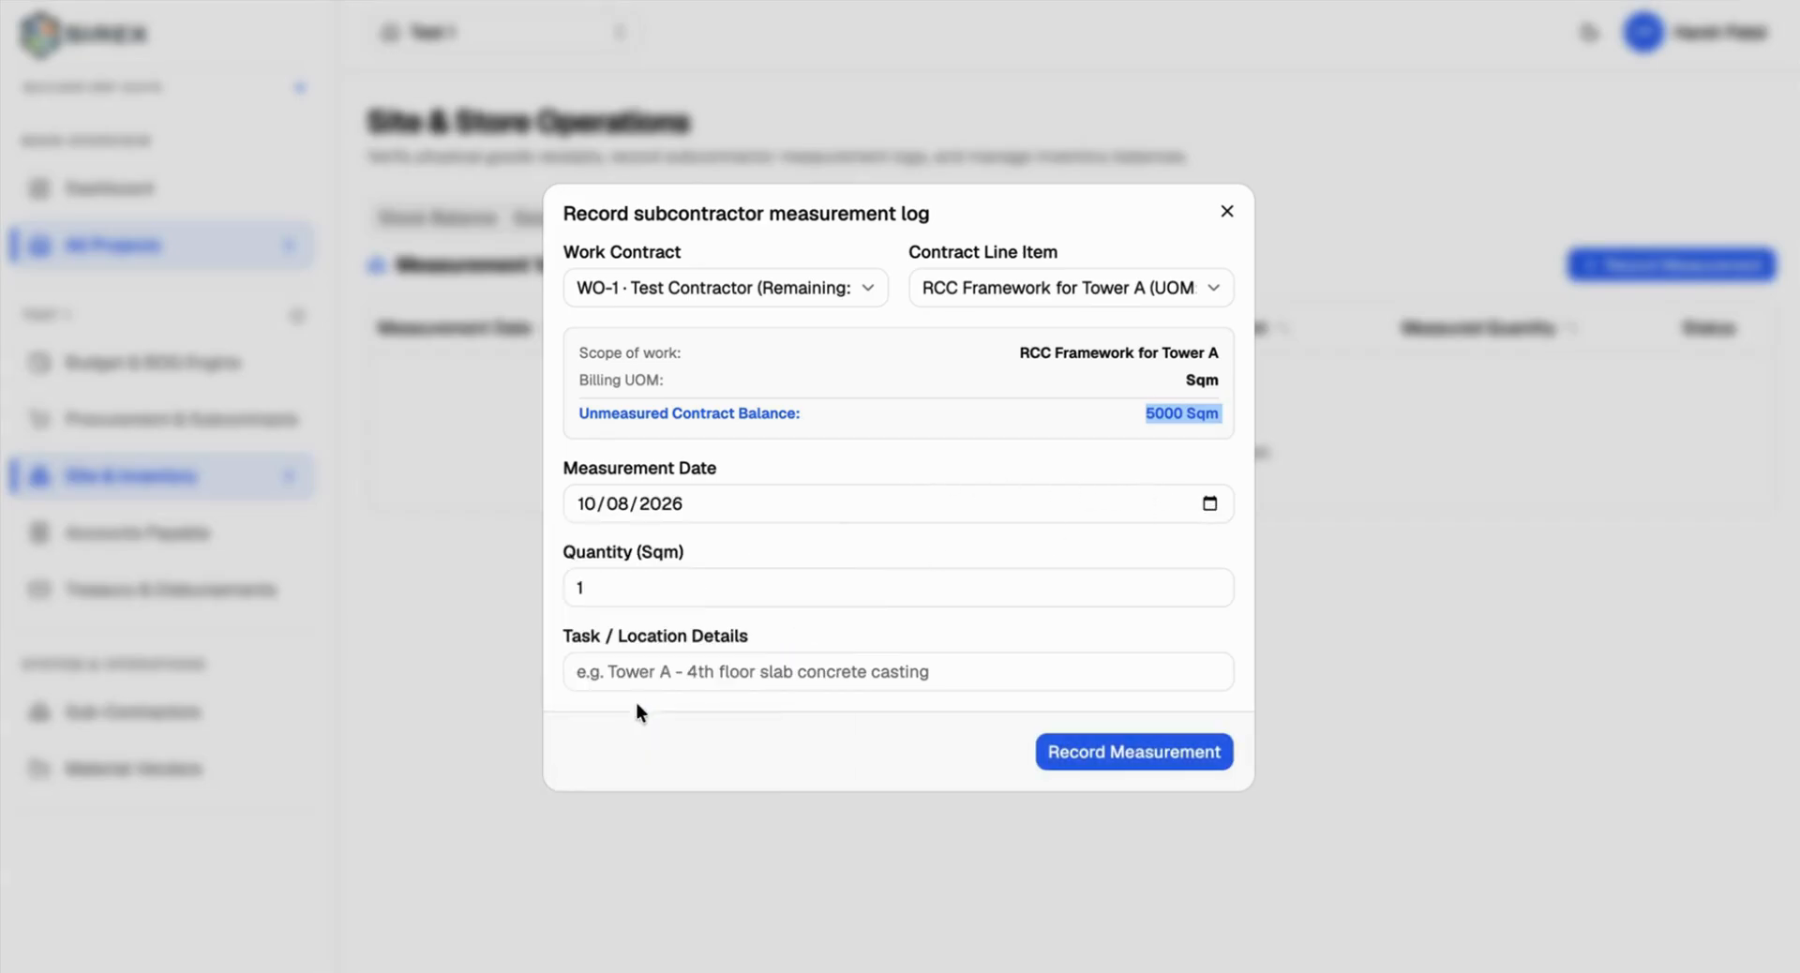
left_click(703, 591)
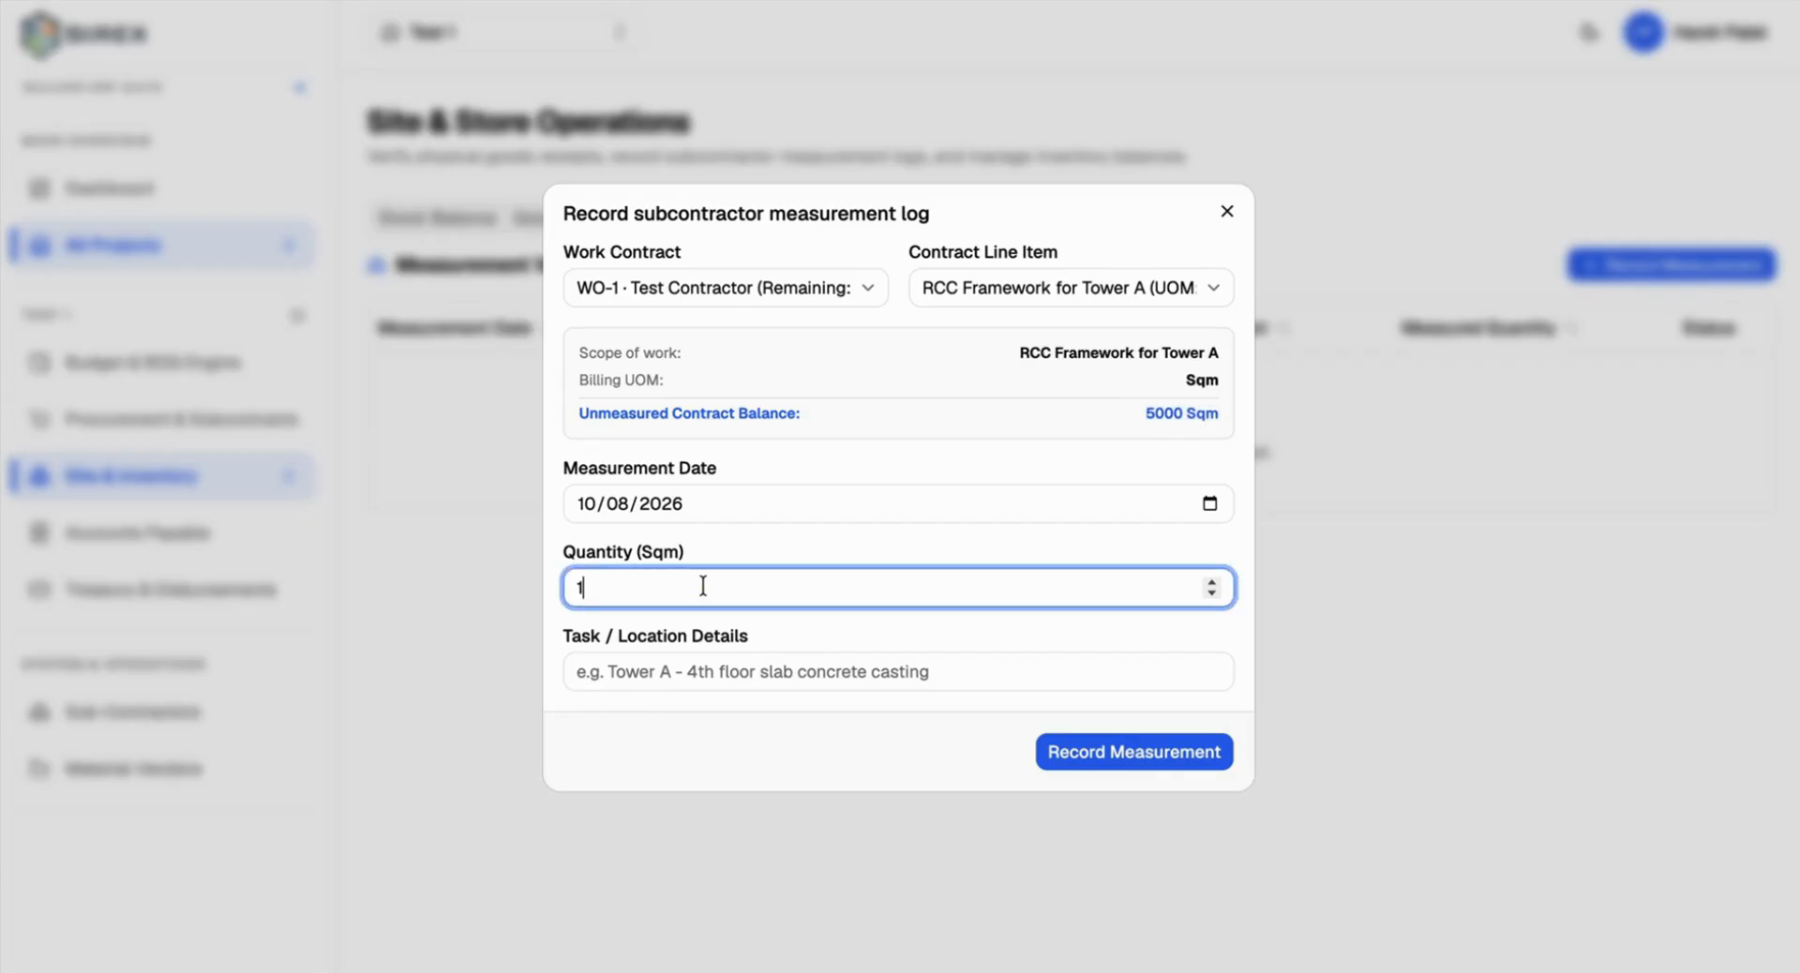
type("000")
left_click(760, 673)
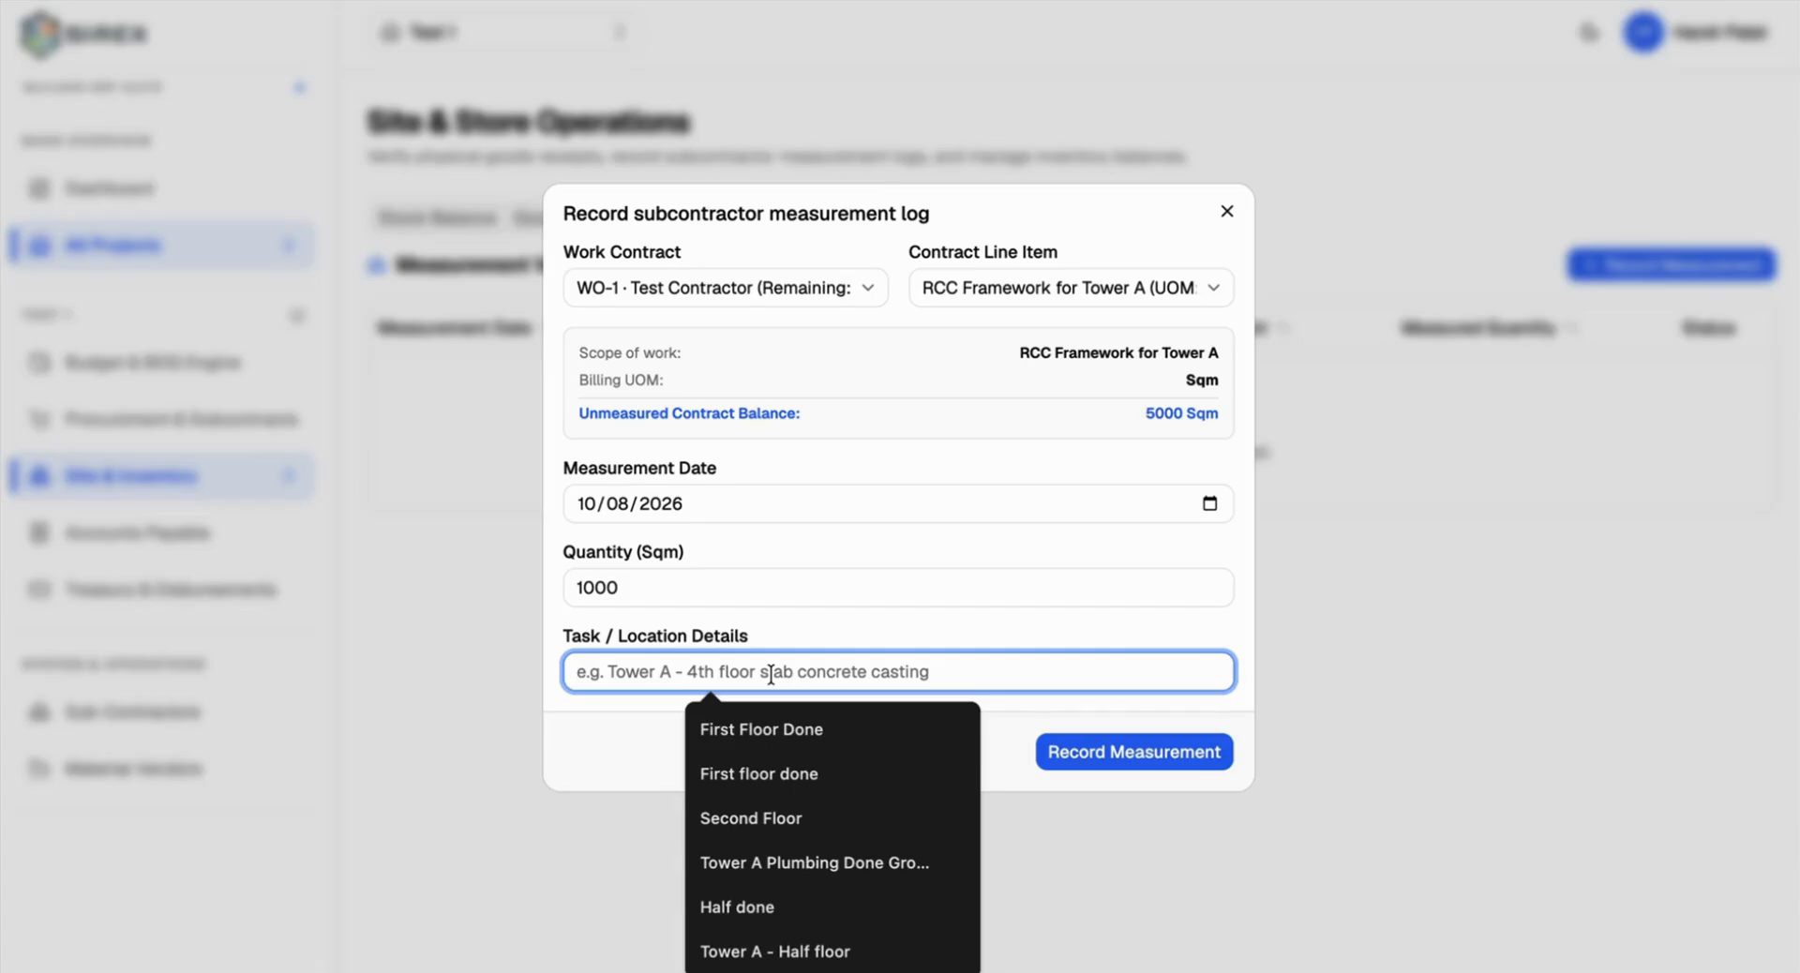
left_click(1110, 740)
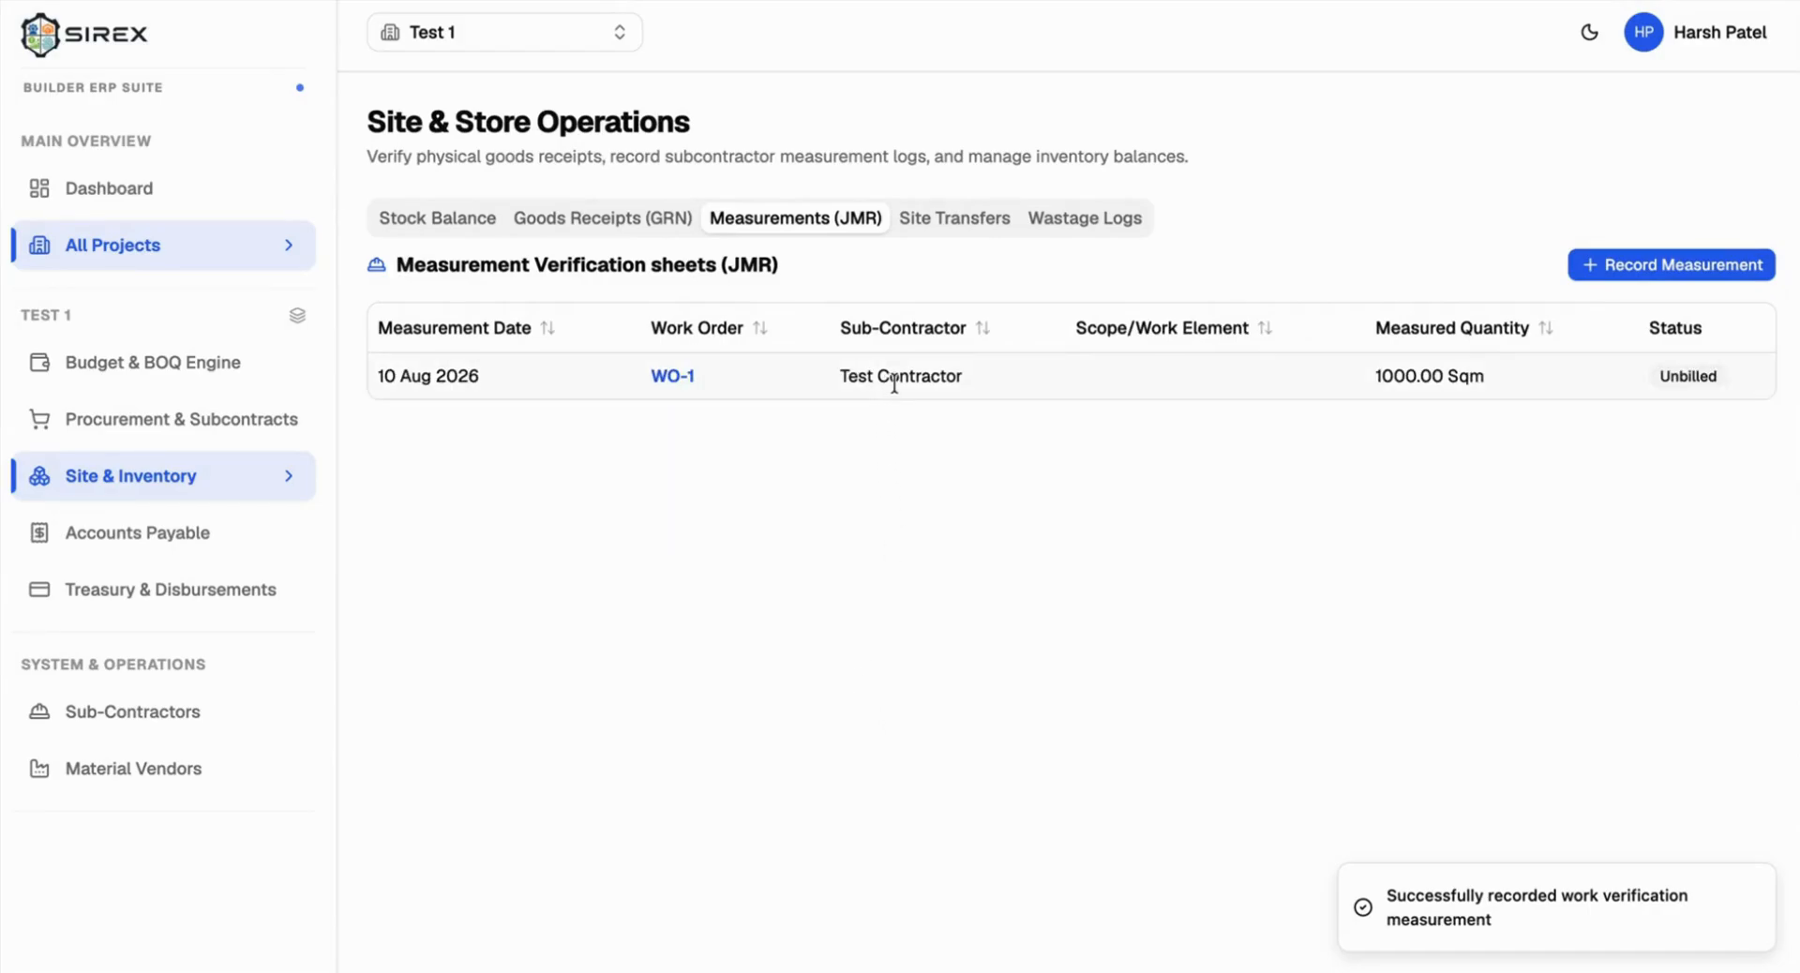
Step: Start another WO-1 measurement, which has 4000 Sqm balance remaining
double_click(1664, 328)
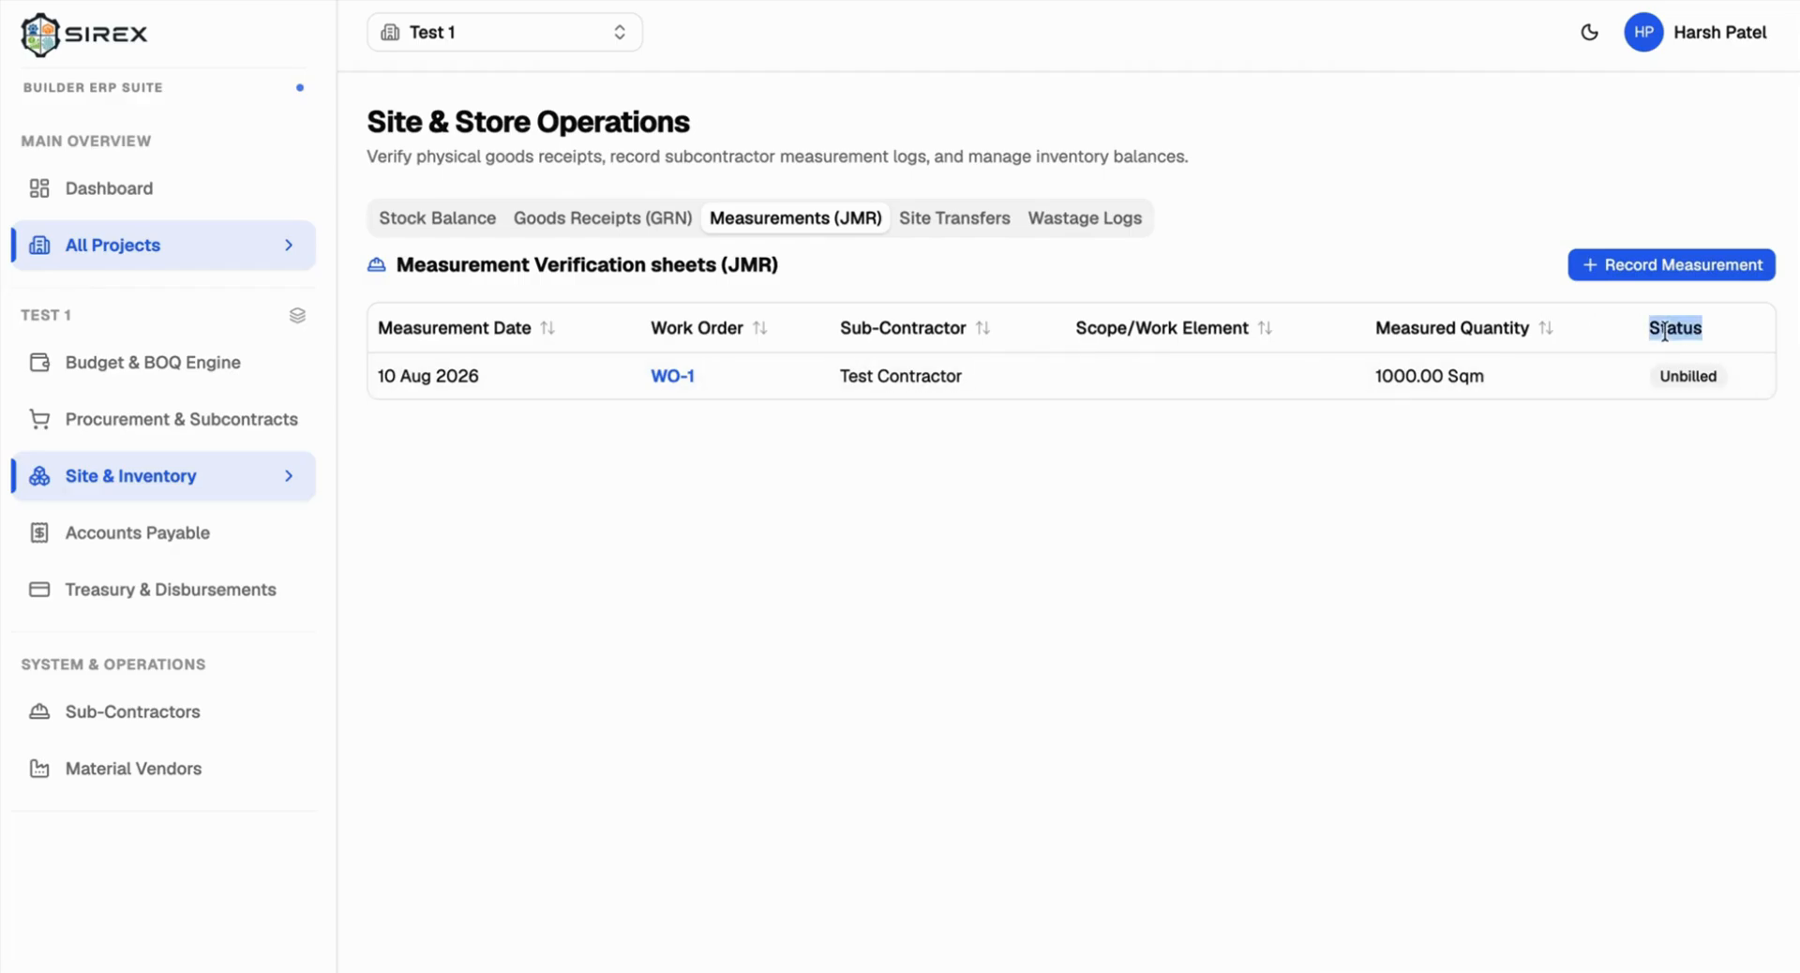
left_click(1646, 264)
left_click(754, 397)
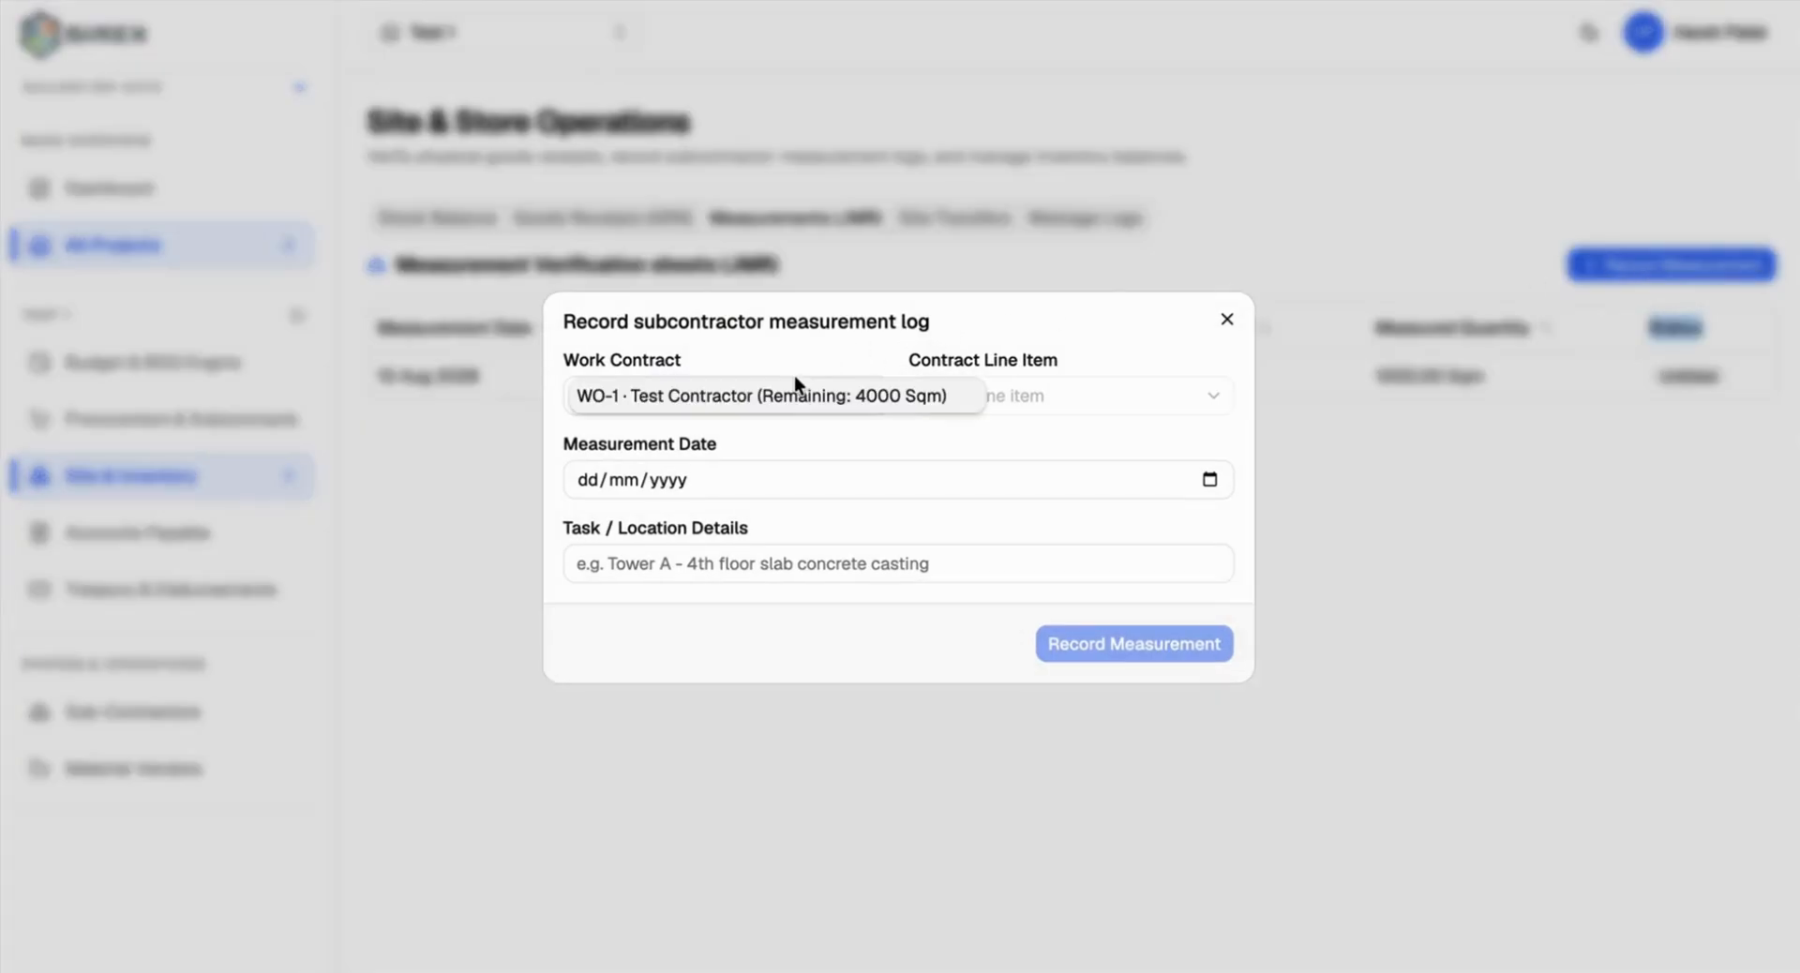
left_click(774, 404)
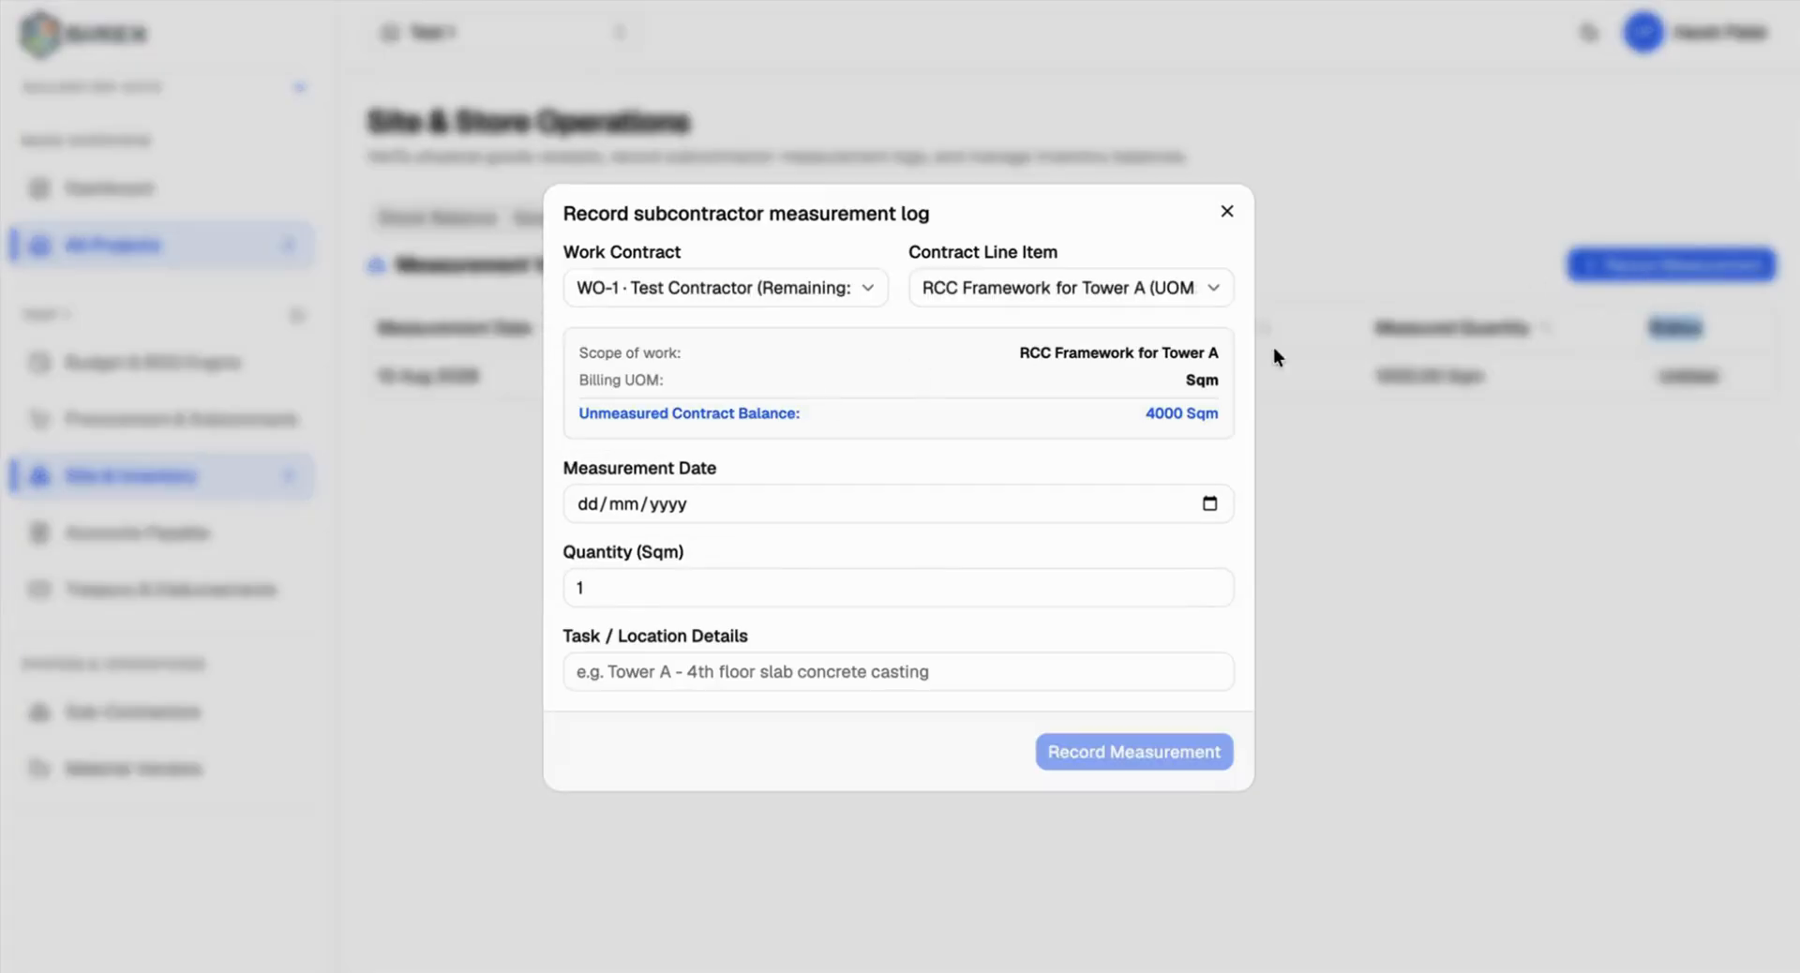
triple_click(1159, 413)
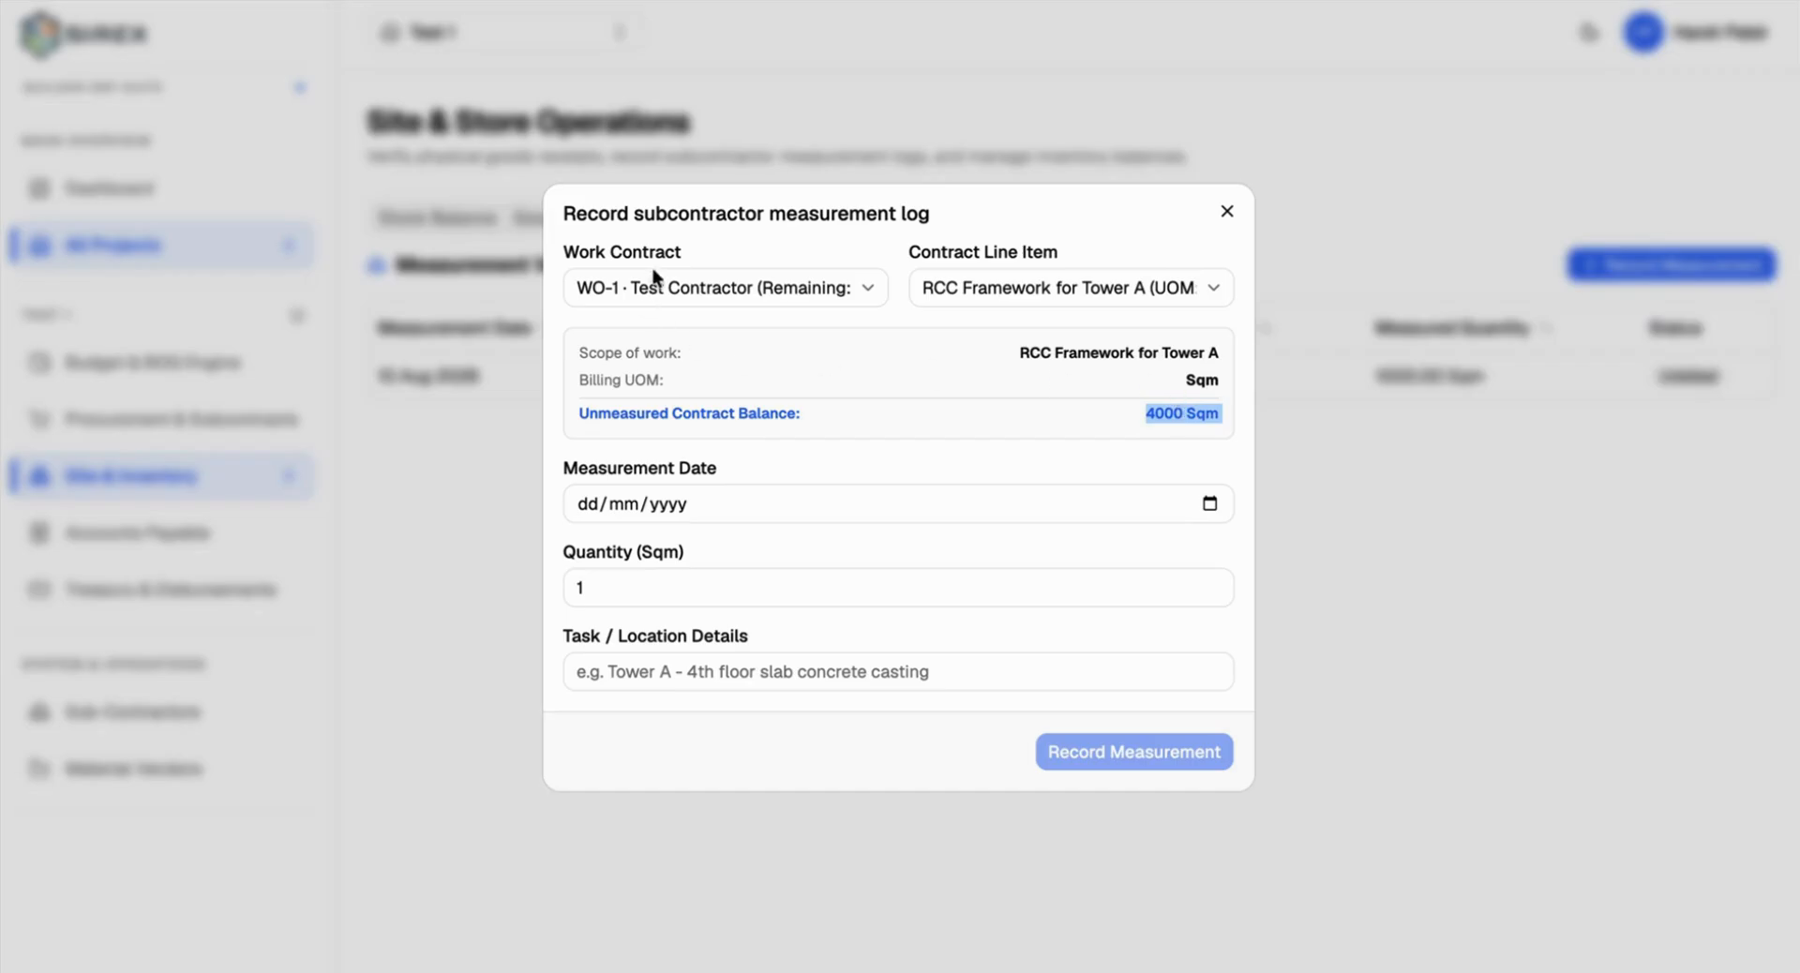
Step: Date it 15 Aug 2026, save 4000 Sqm, then reopen and dismiss a blank measurement form
left_click(1211, 505)
left_click(799, 710)
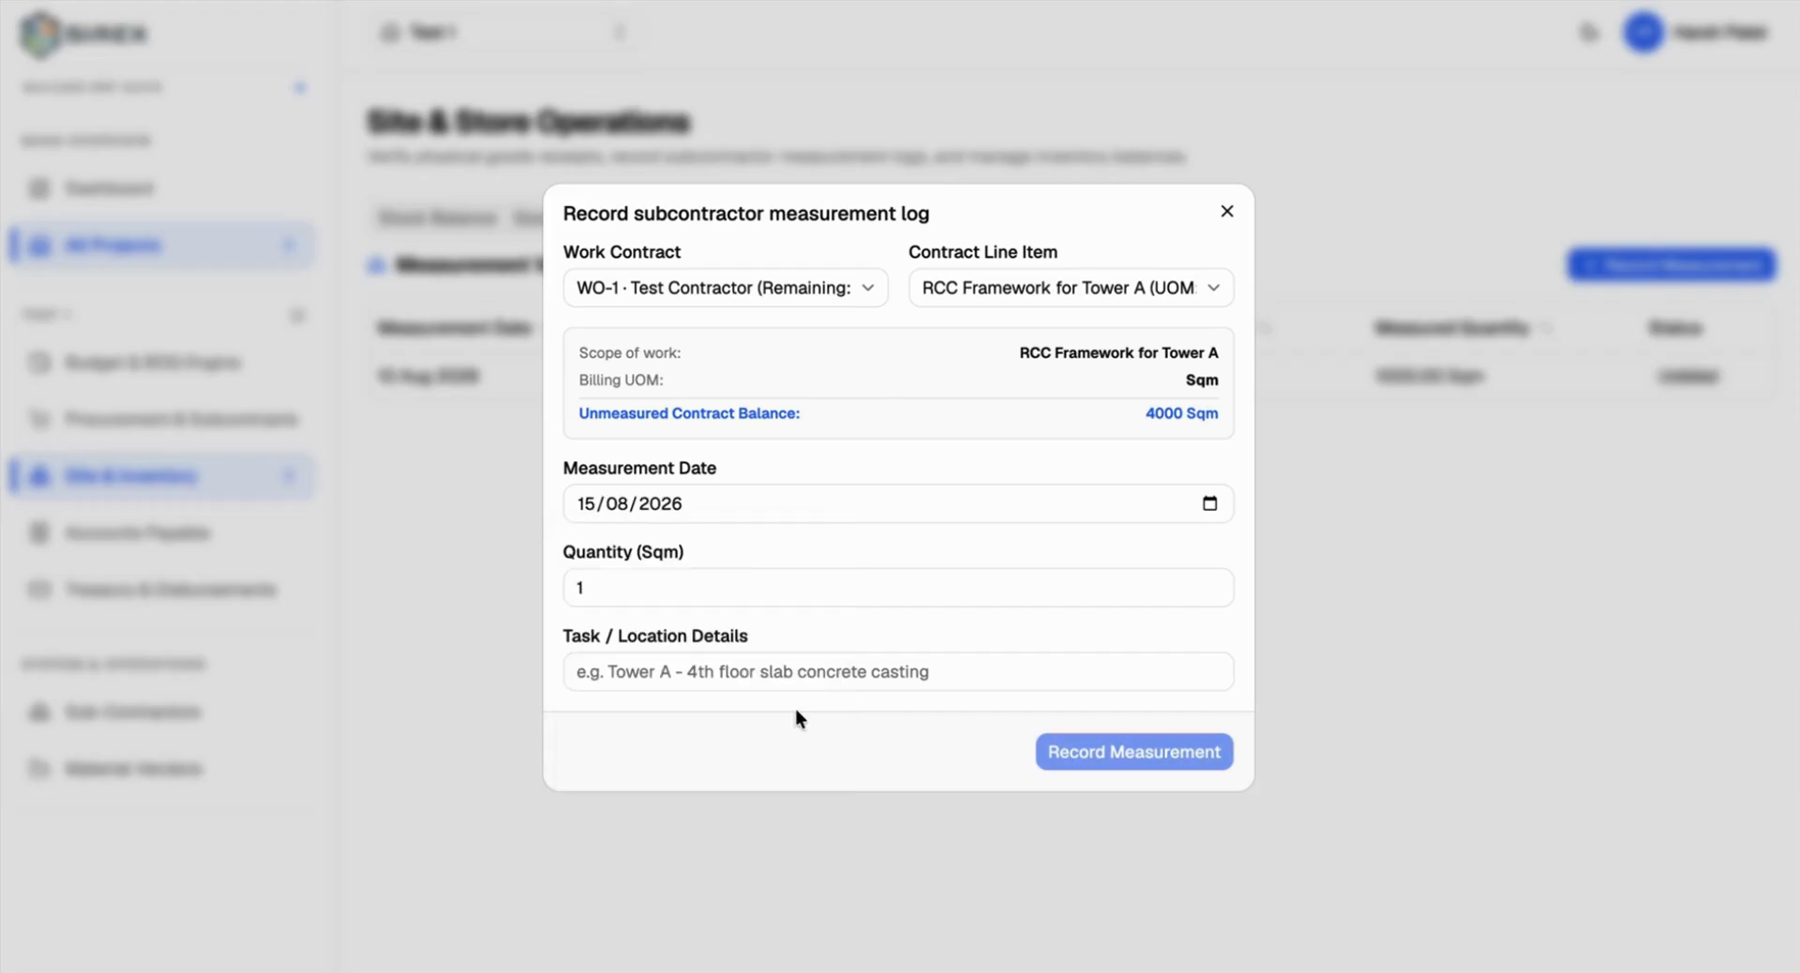
left_click(767, 594)
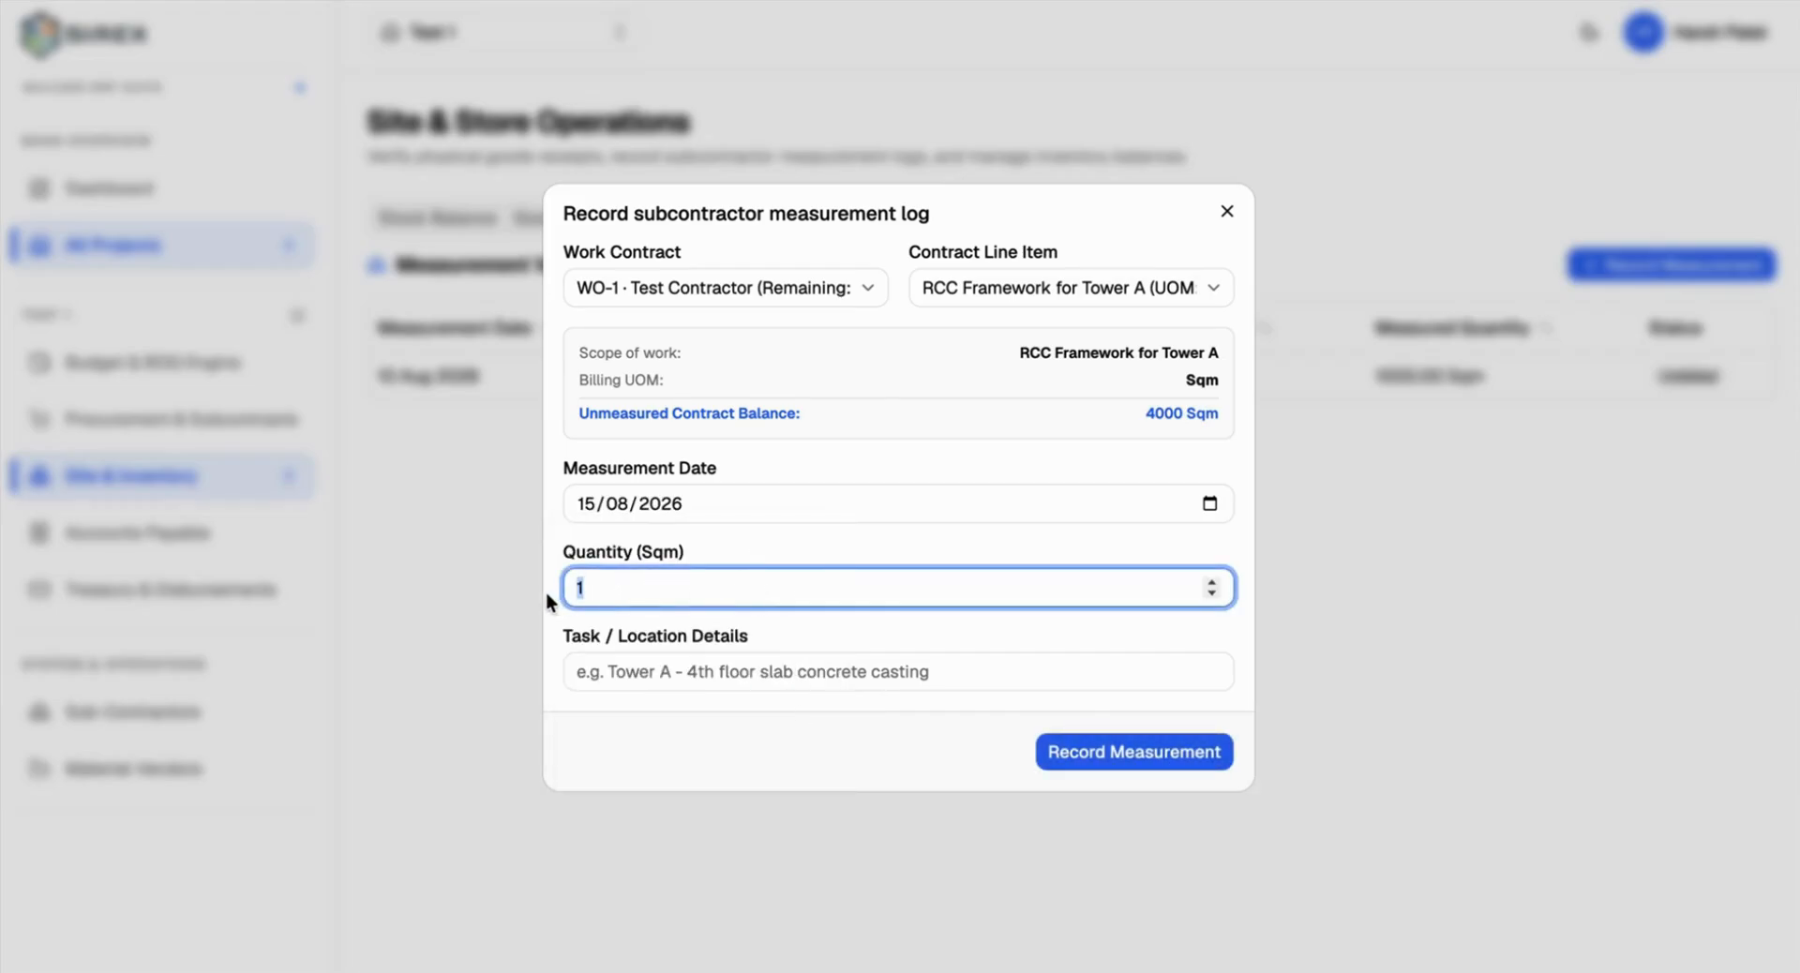
type("4000")
left_click(1191, 761)
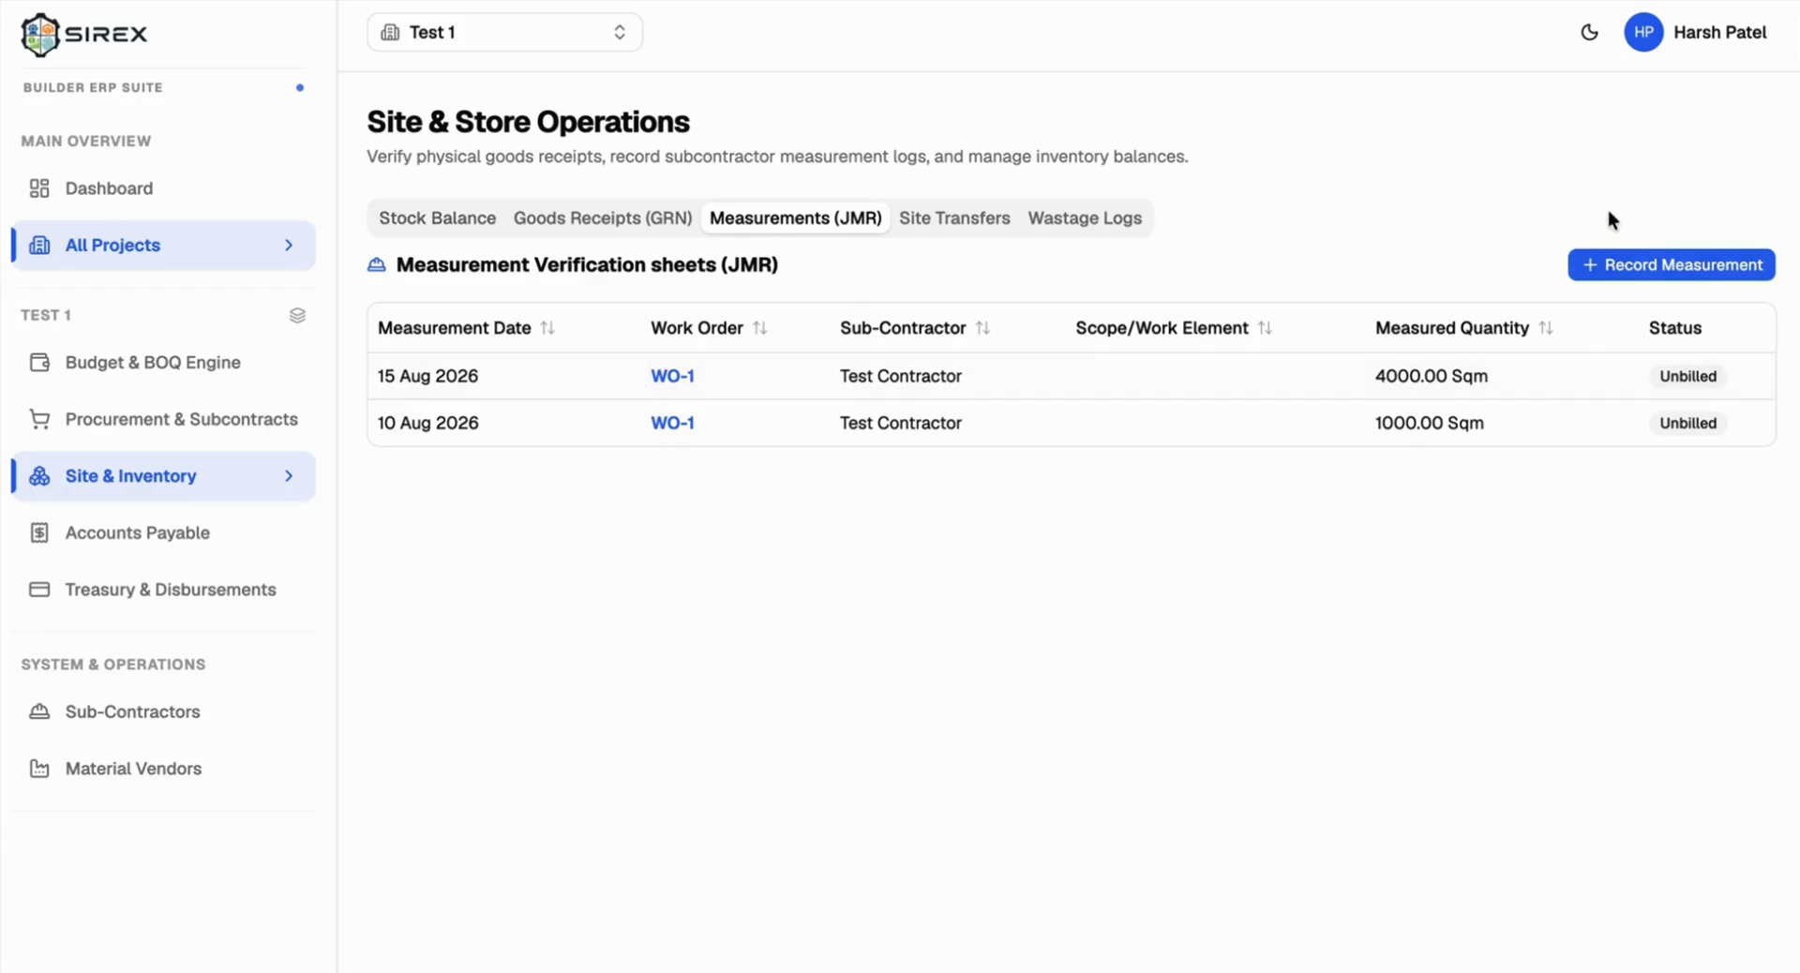
left_click(1625, 261)
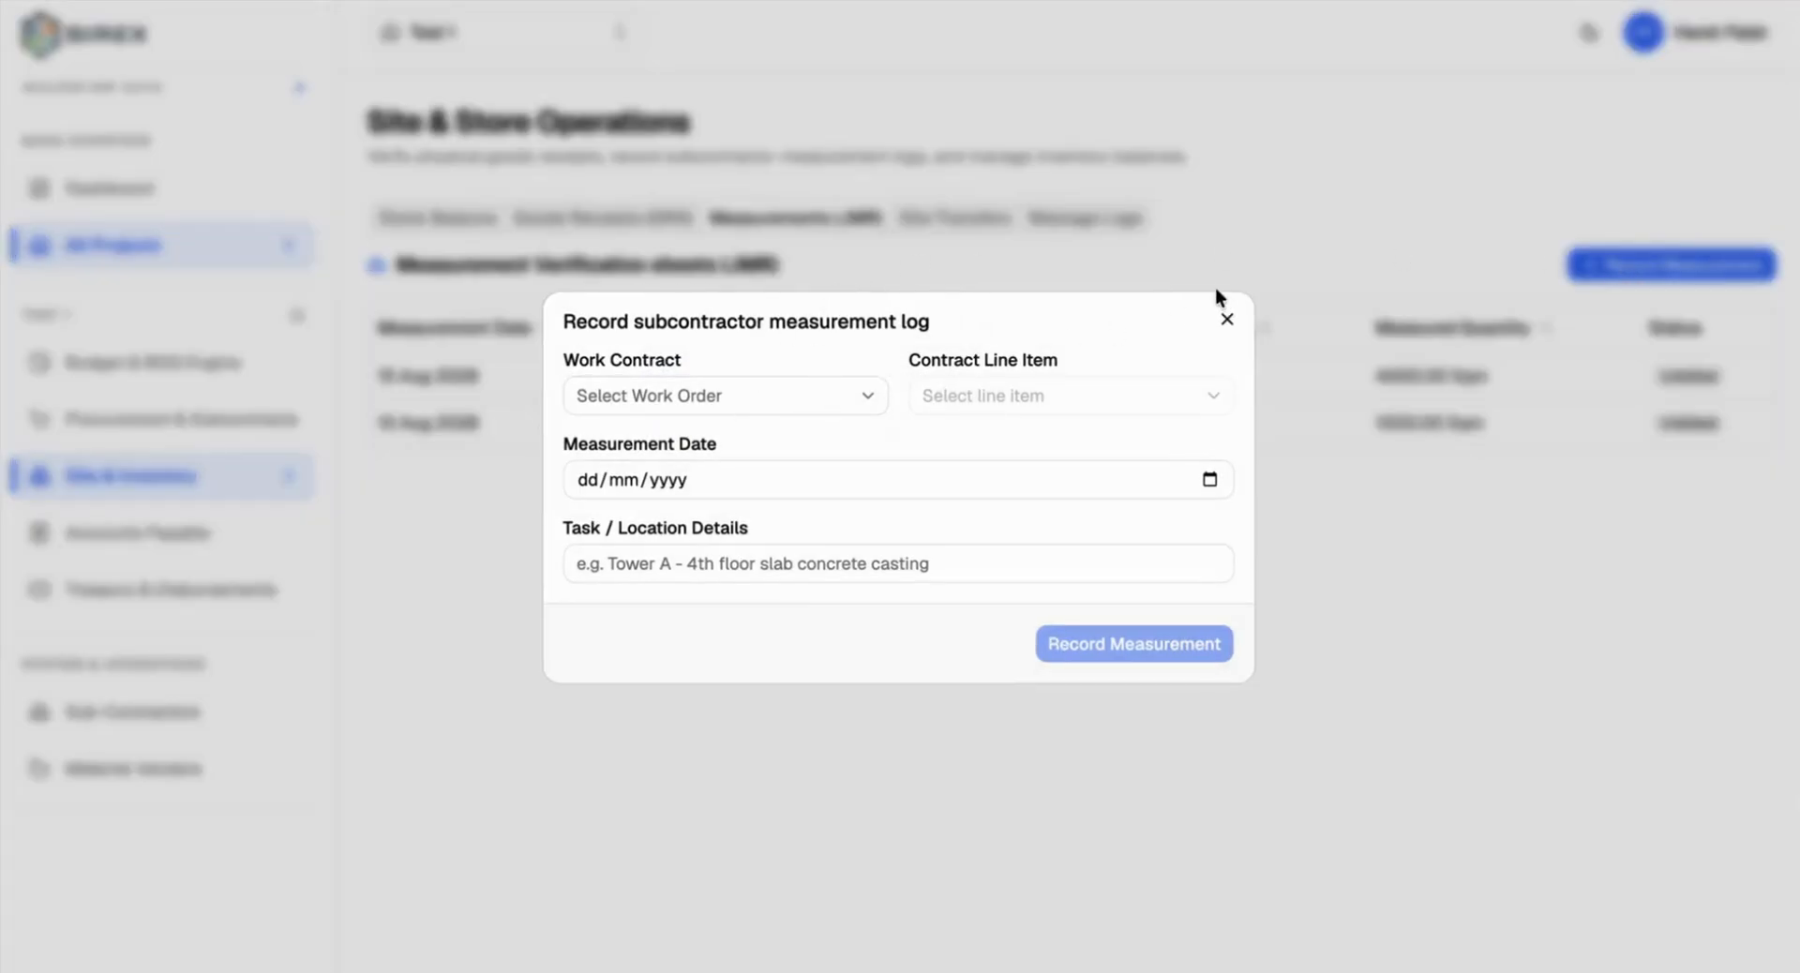
left_click(1223, 317)
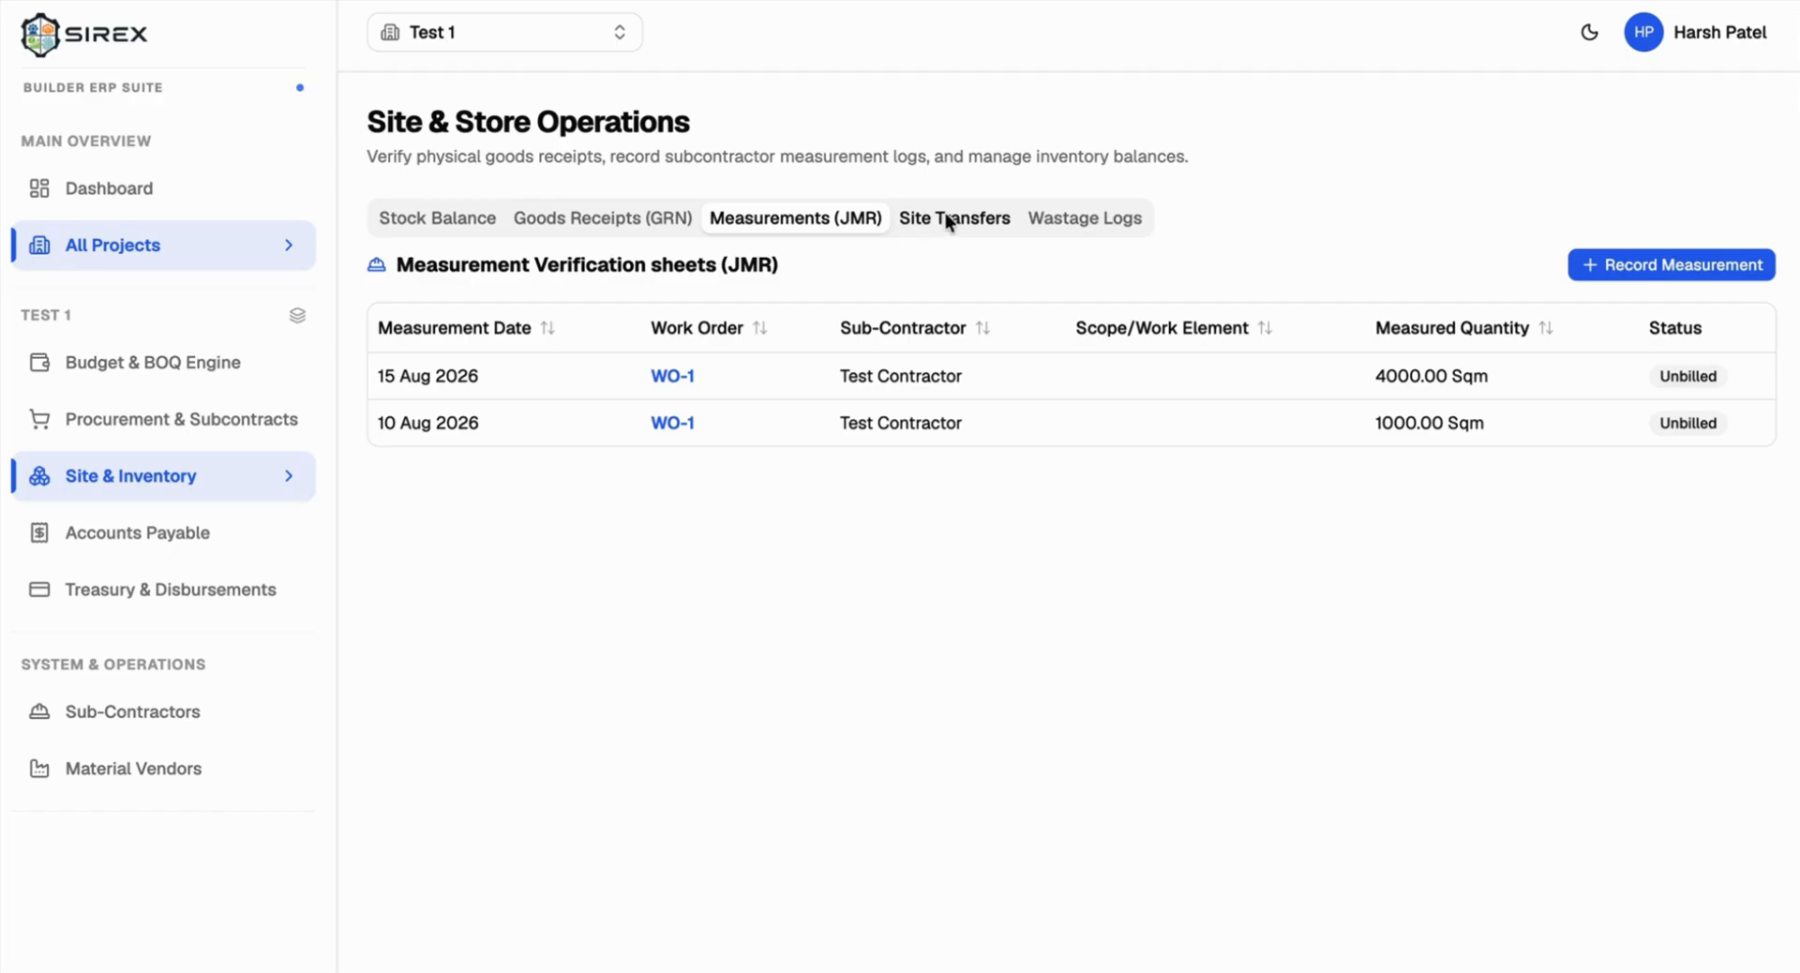
Step: Start a new site transfer of Cement to Sirex Corporate Hub
left_click(965, 225)
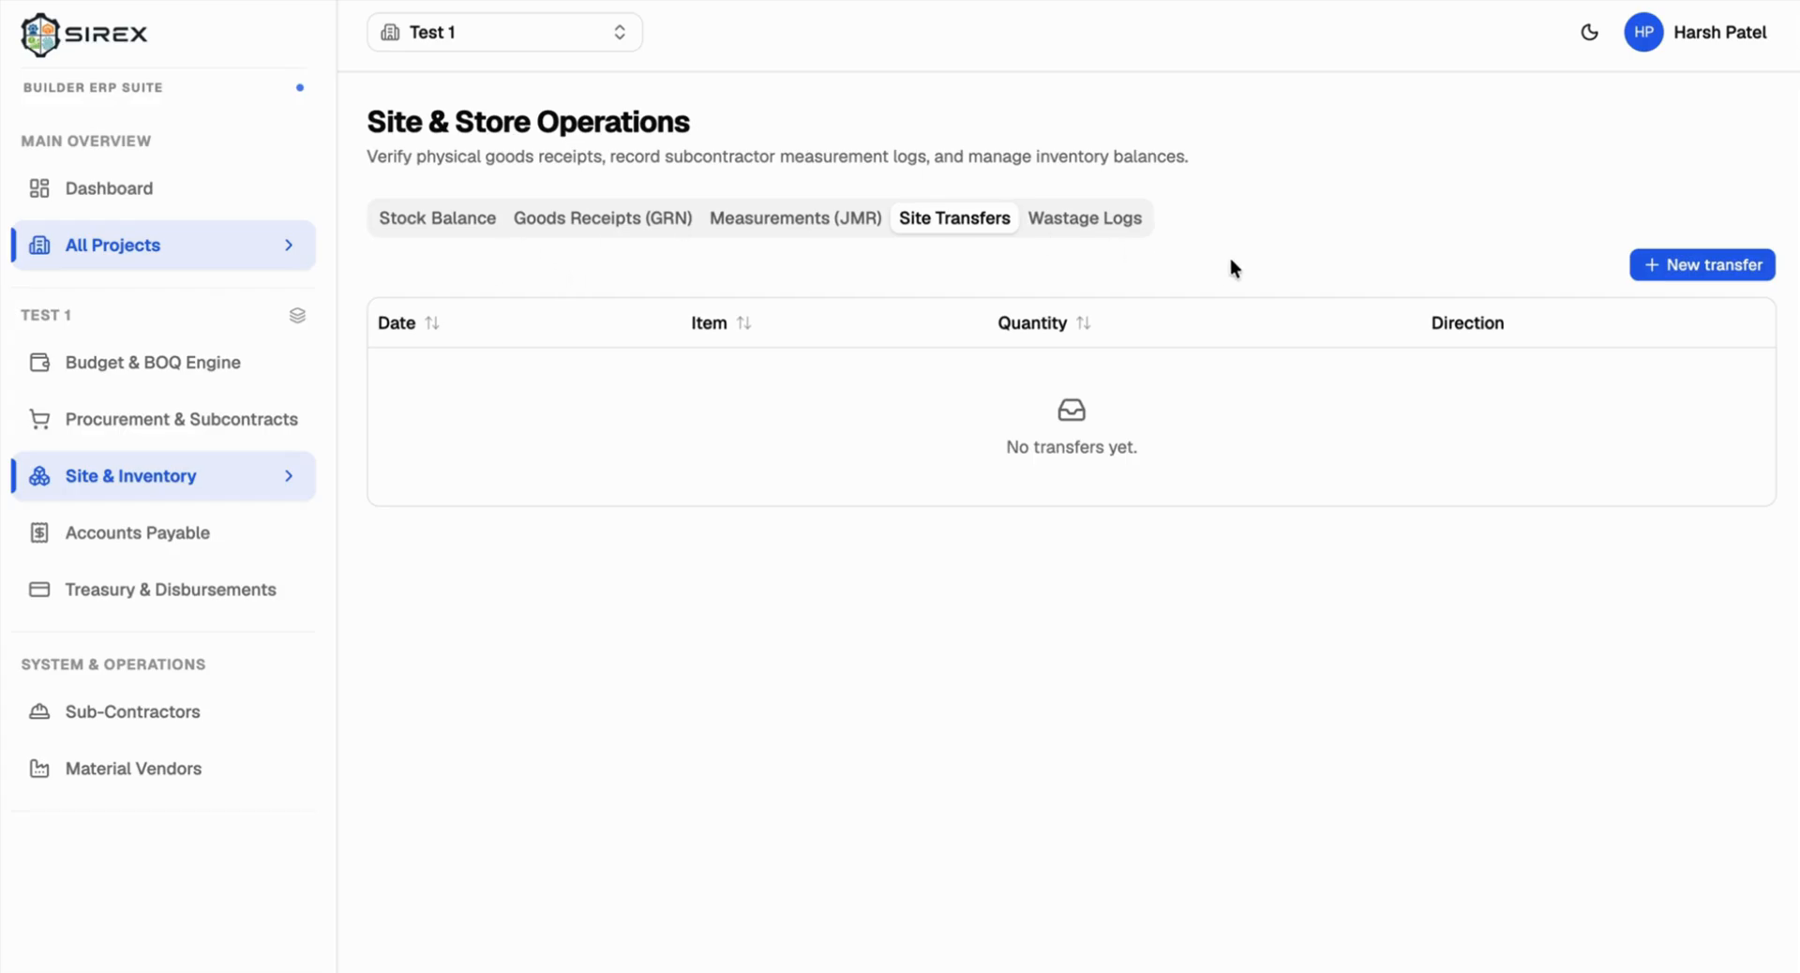
left_click(1701, 264)
left_click(939, 392)
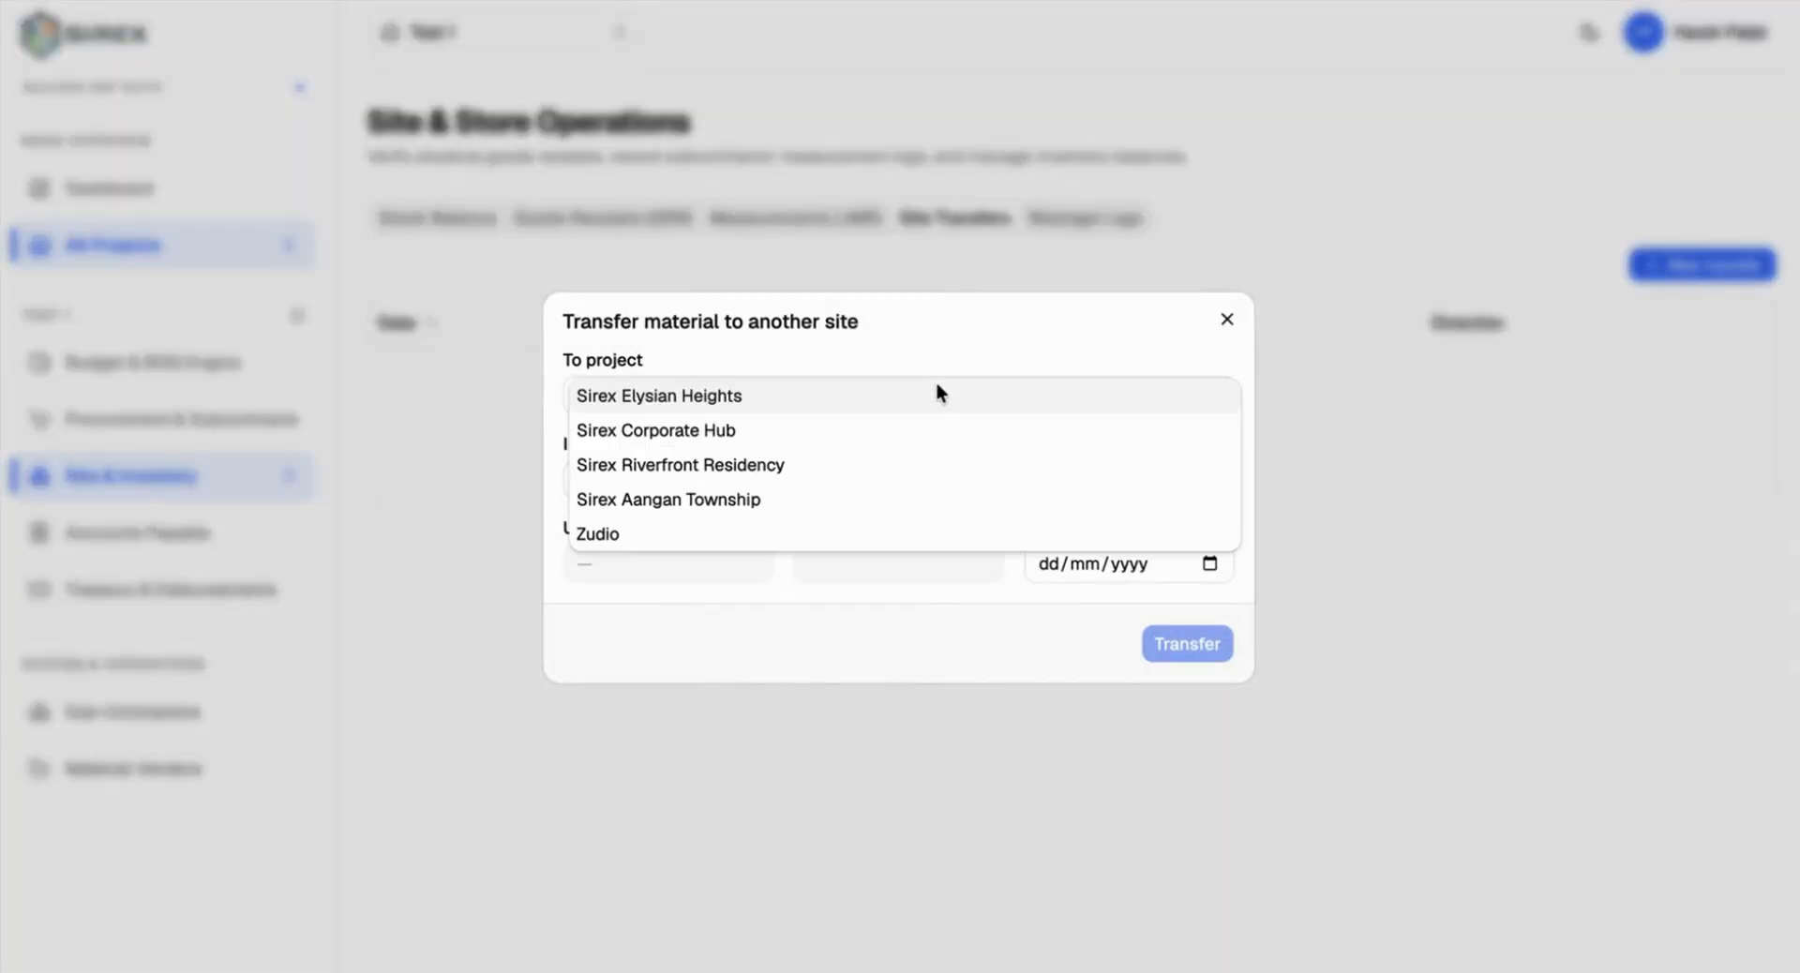
left_click(629, 428)
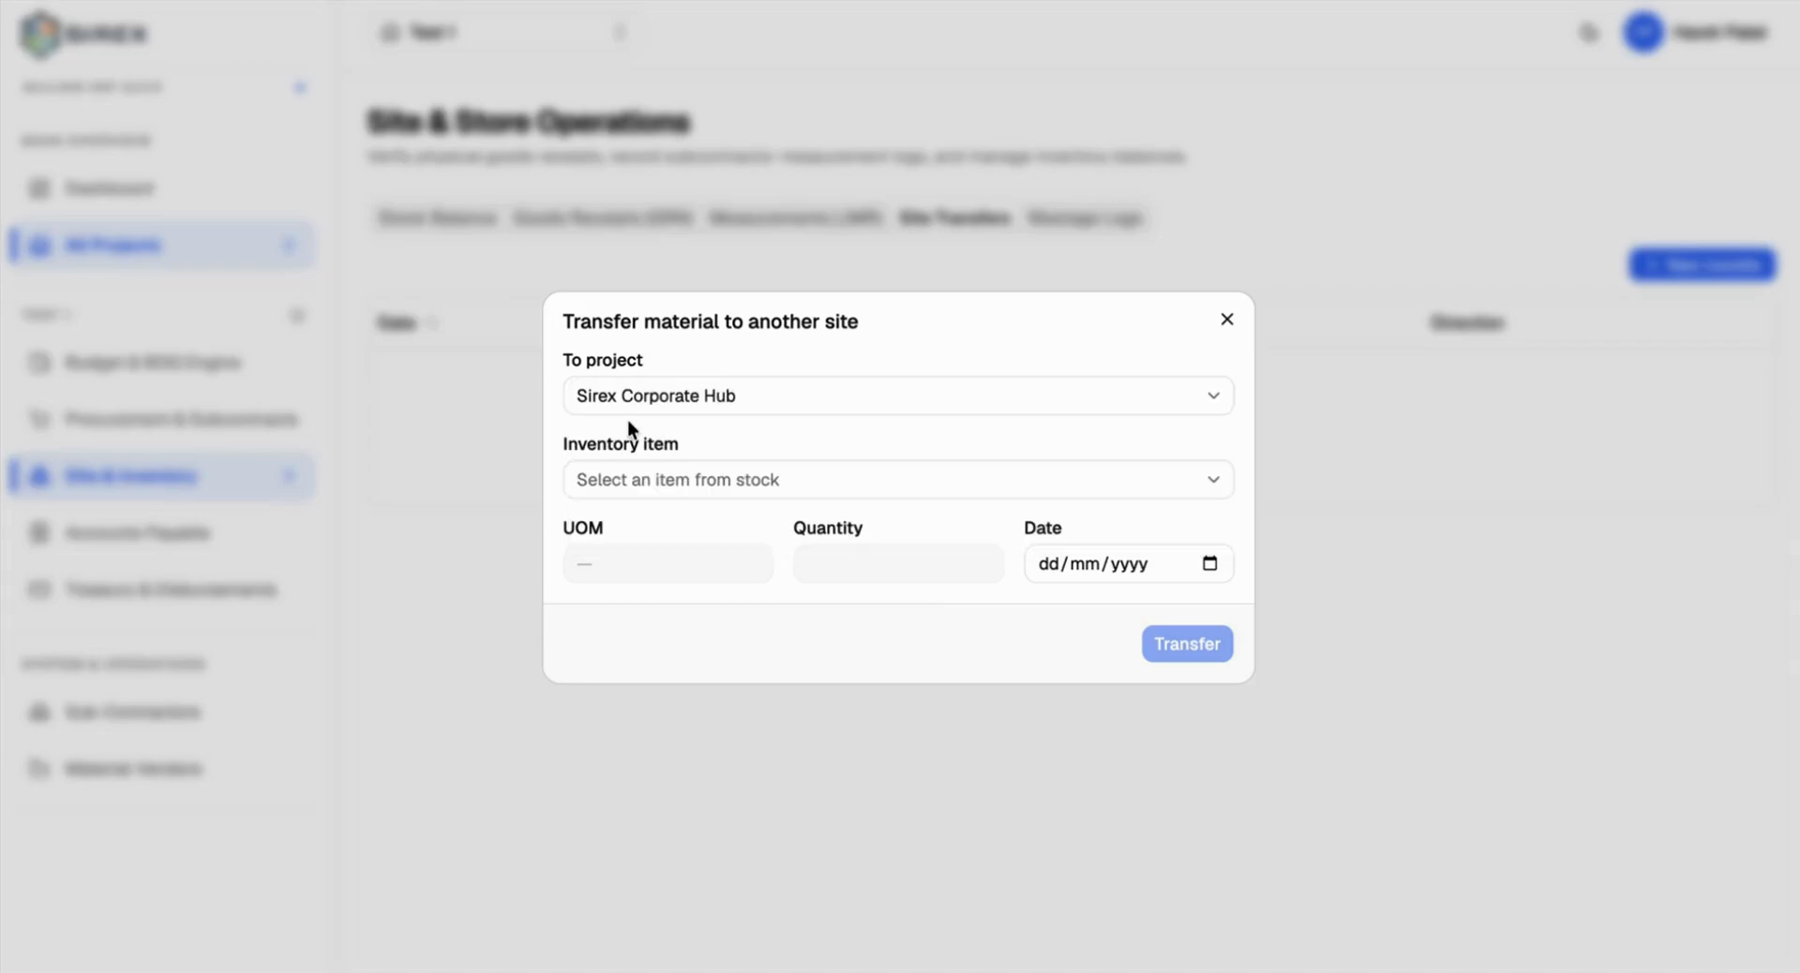
left_click(626, 478)
left_click(677, 516)
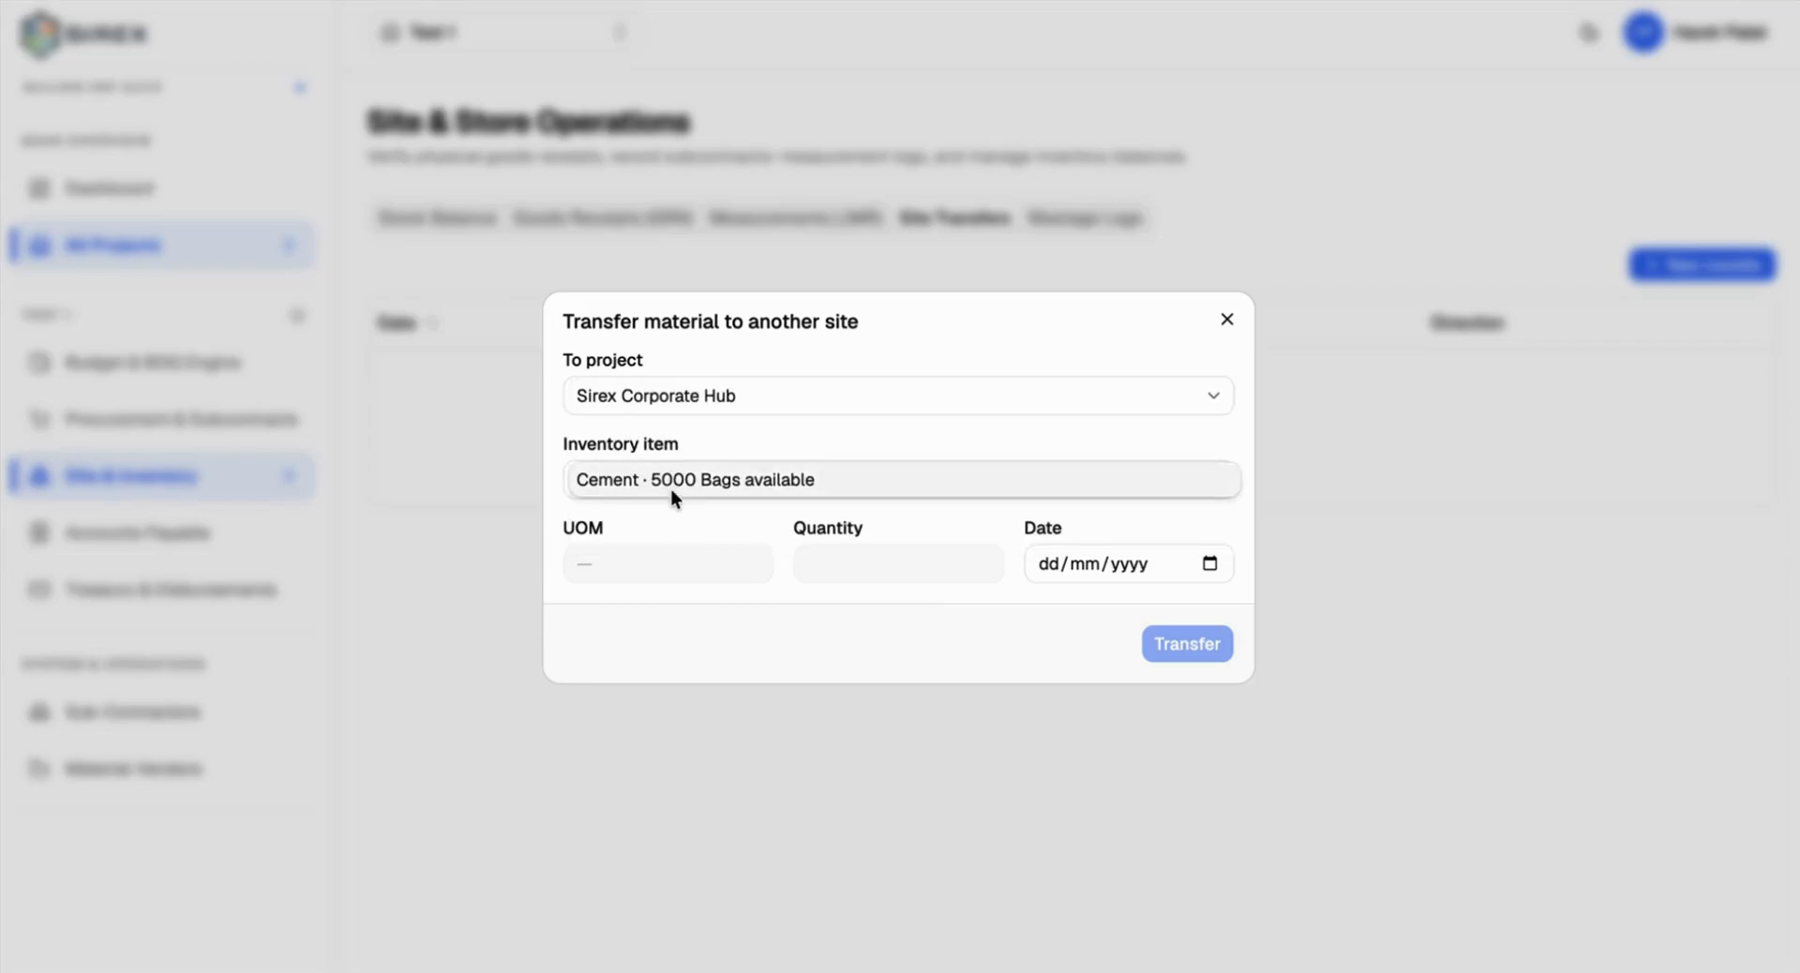
Step: Transfer 1000 bags of Cement dated 11 Aug 2026
left_click(851, 561)
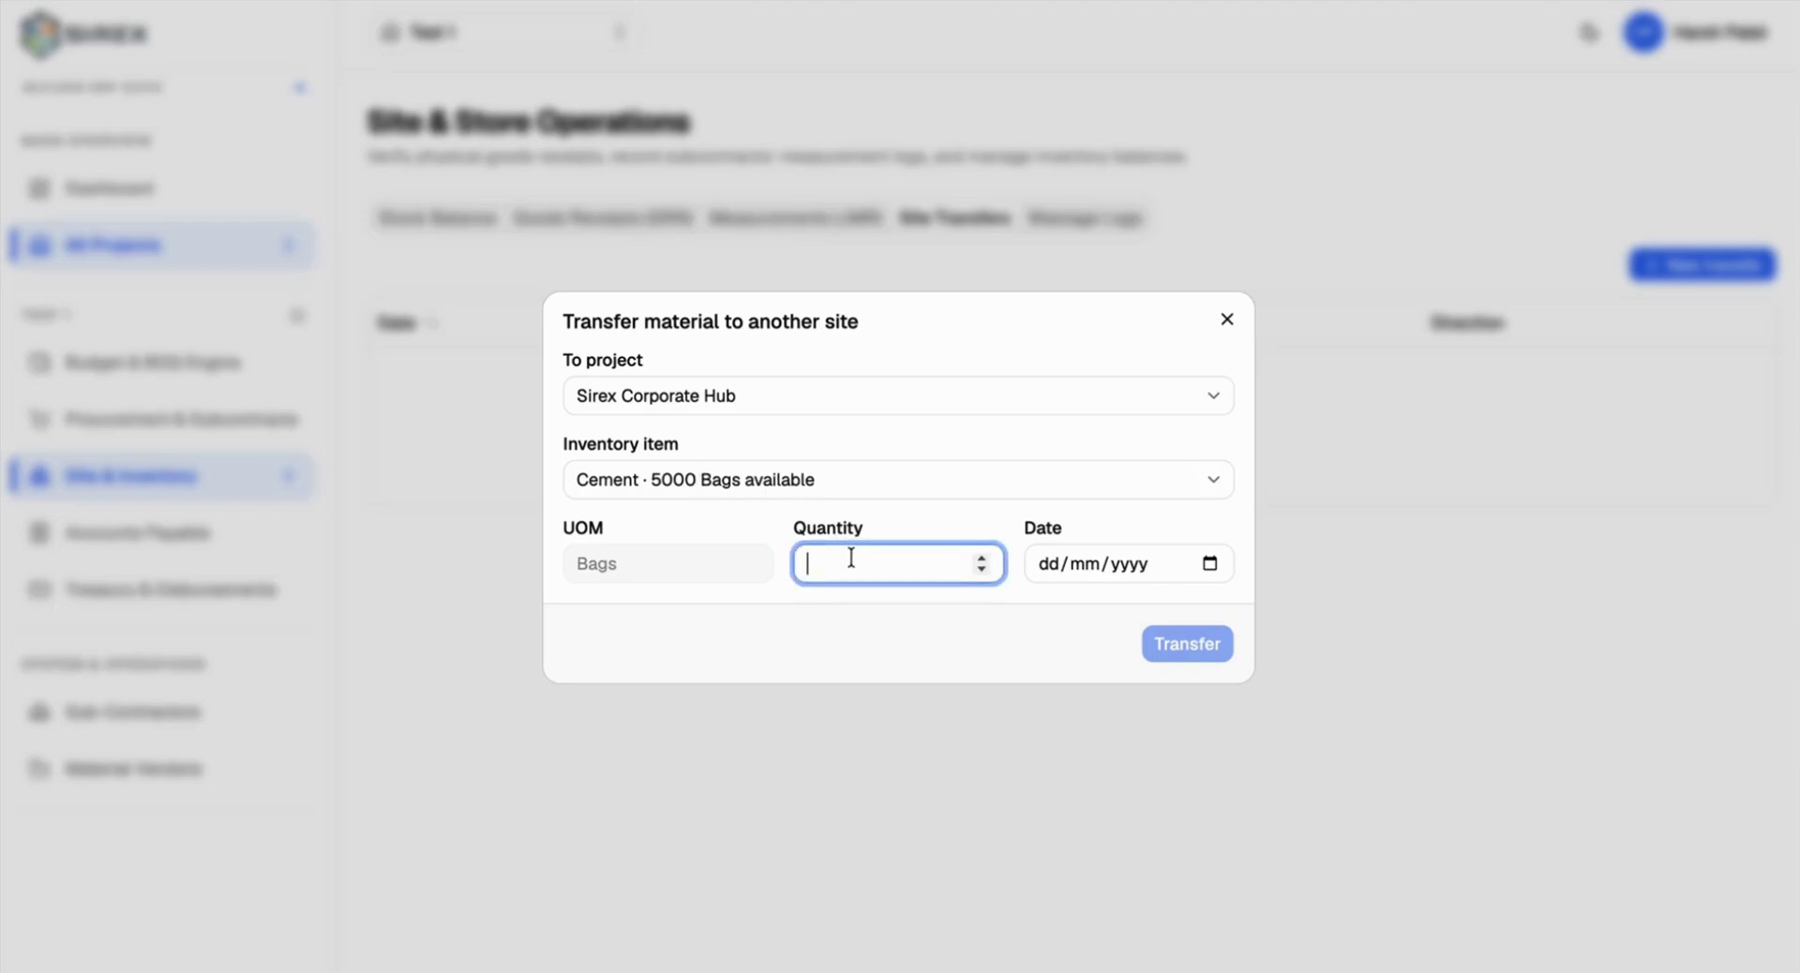
type("1000")
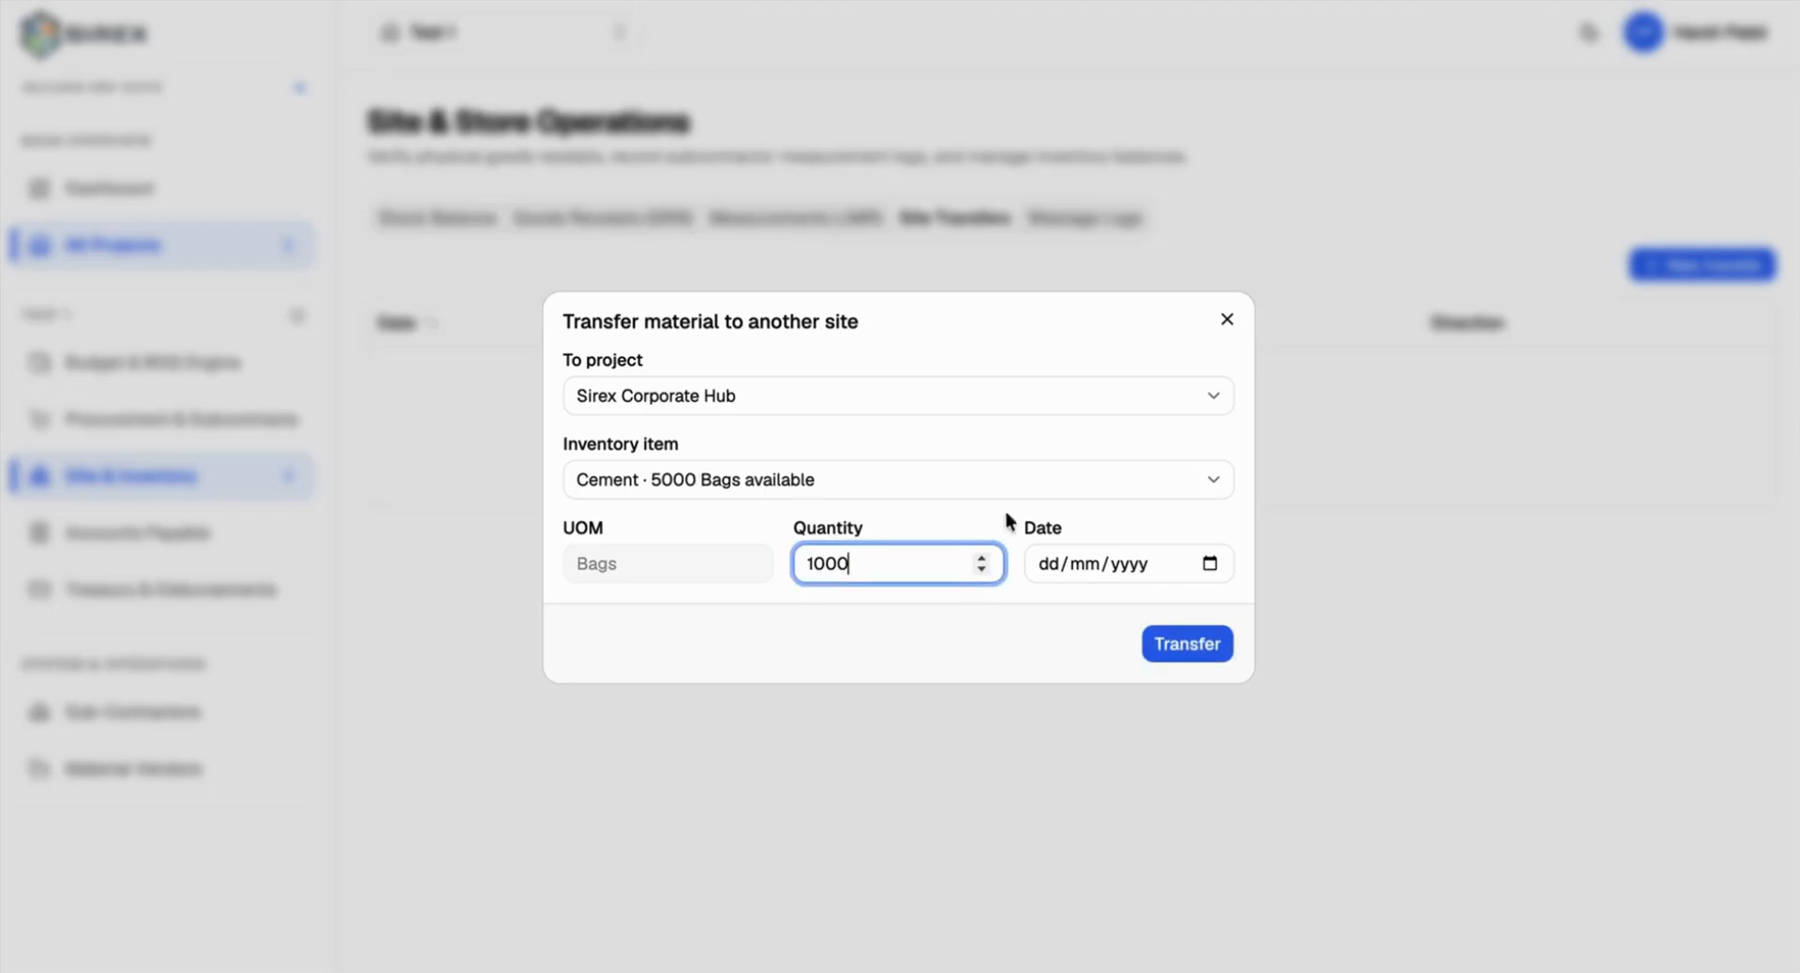
key("Tab")
left_click(1209, 565)
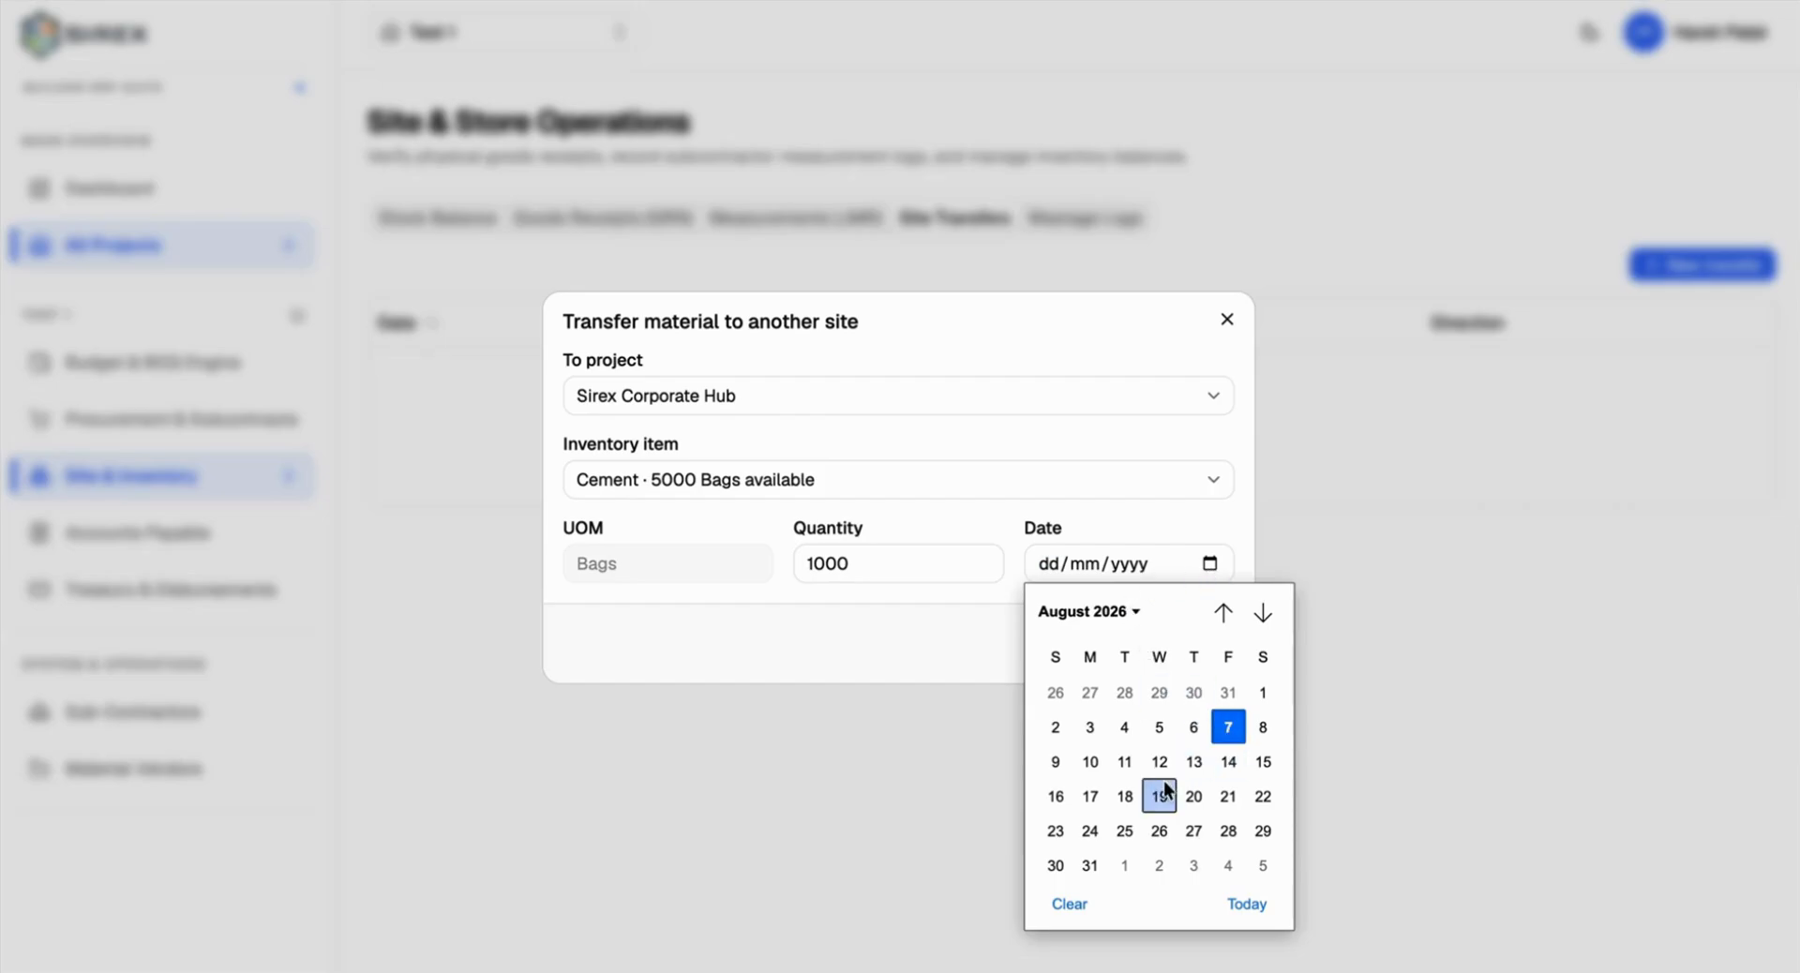
left_click(1124, 761)
left_click(1192, 651)
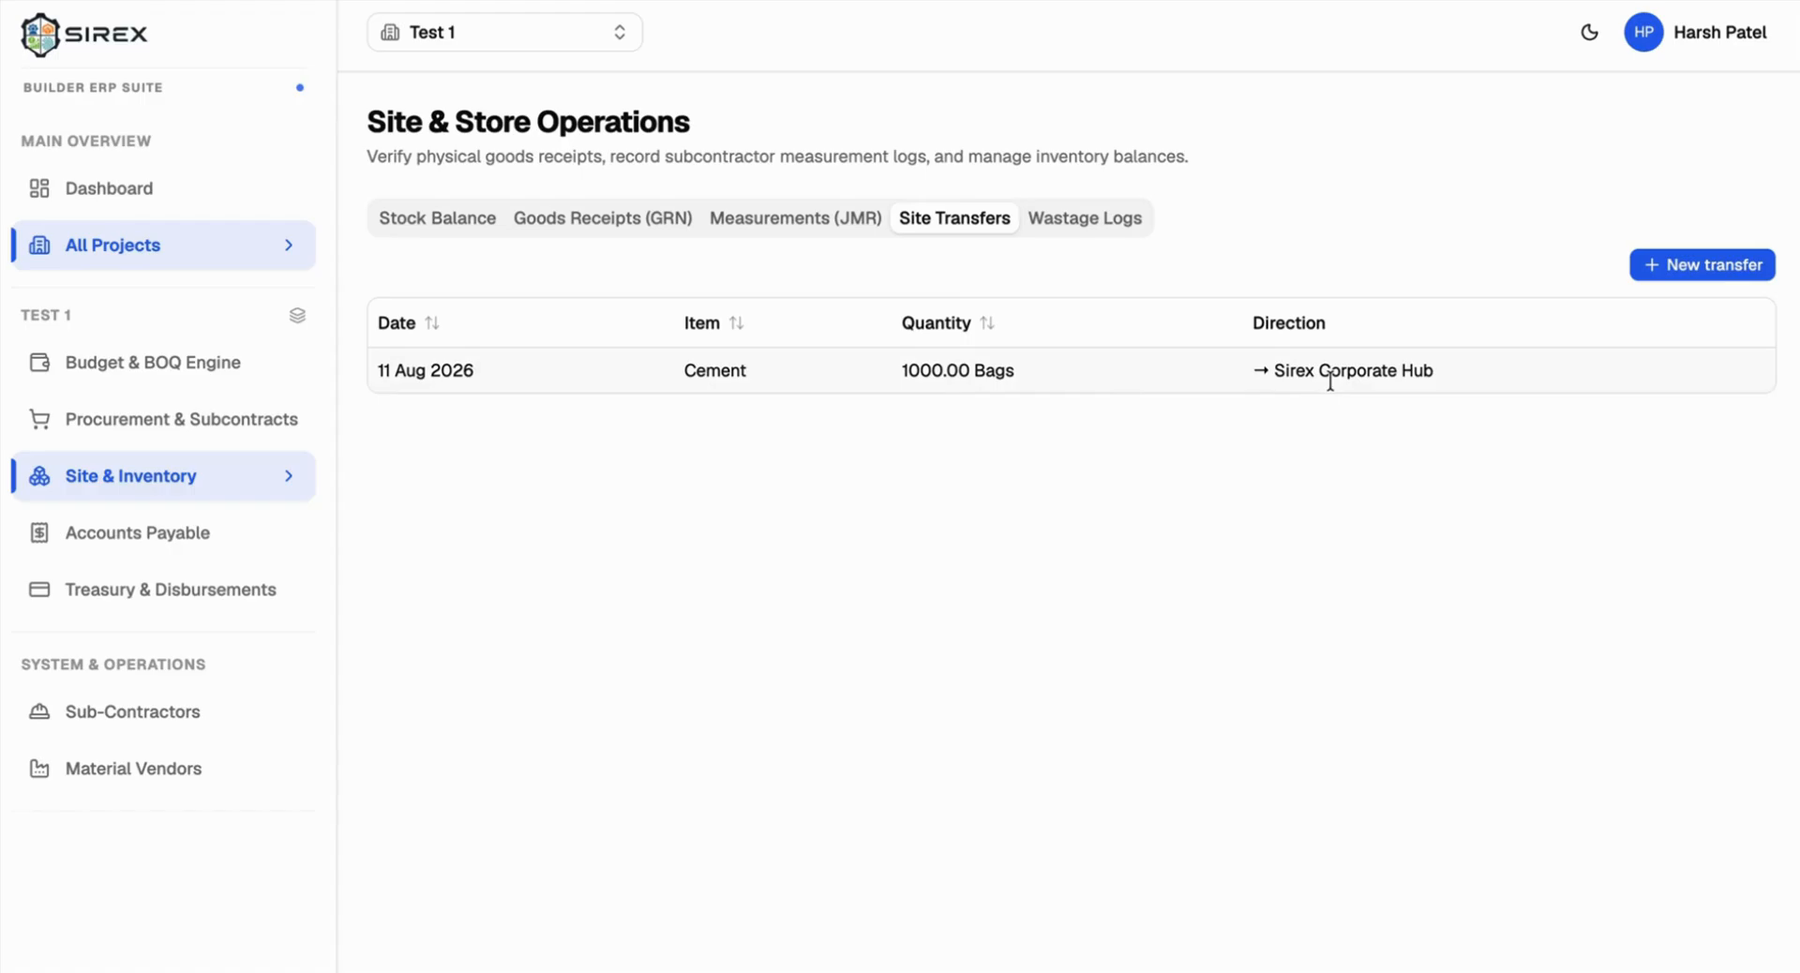
left_click(458, 28)
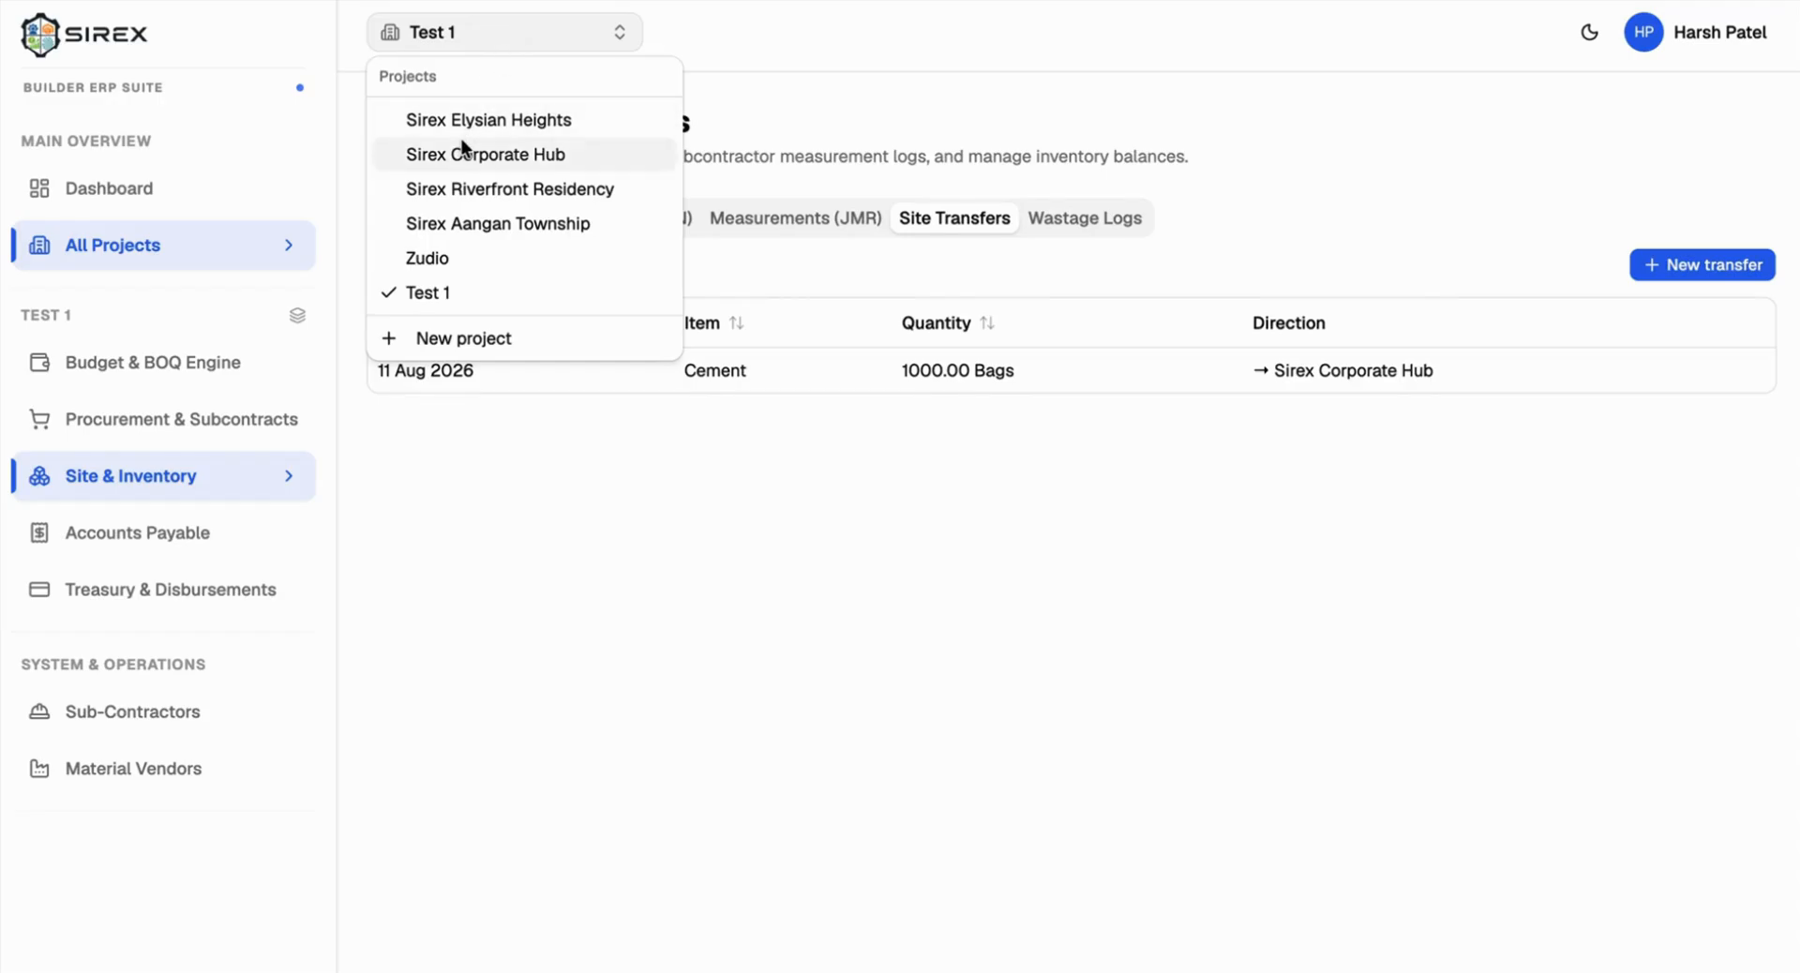
left_click(461, 147)
left_click(457, 219)
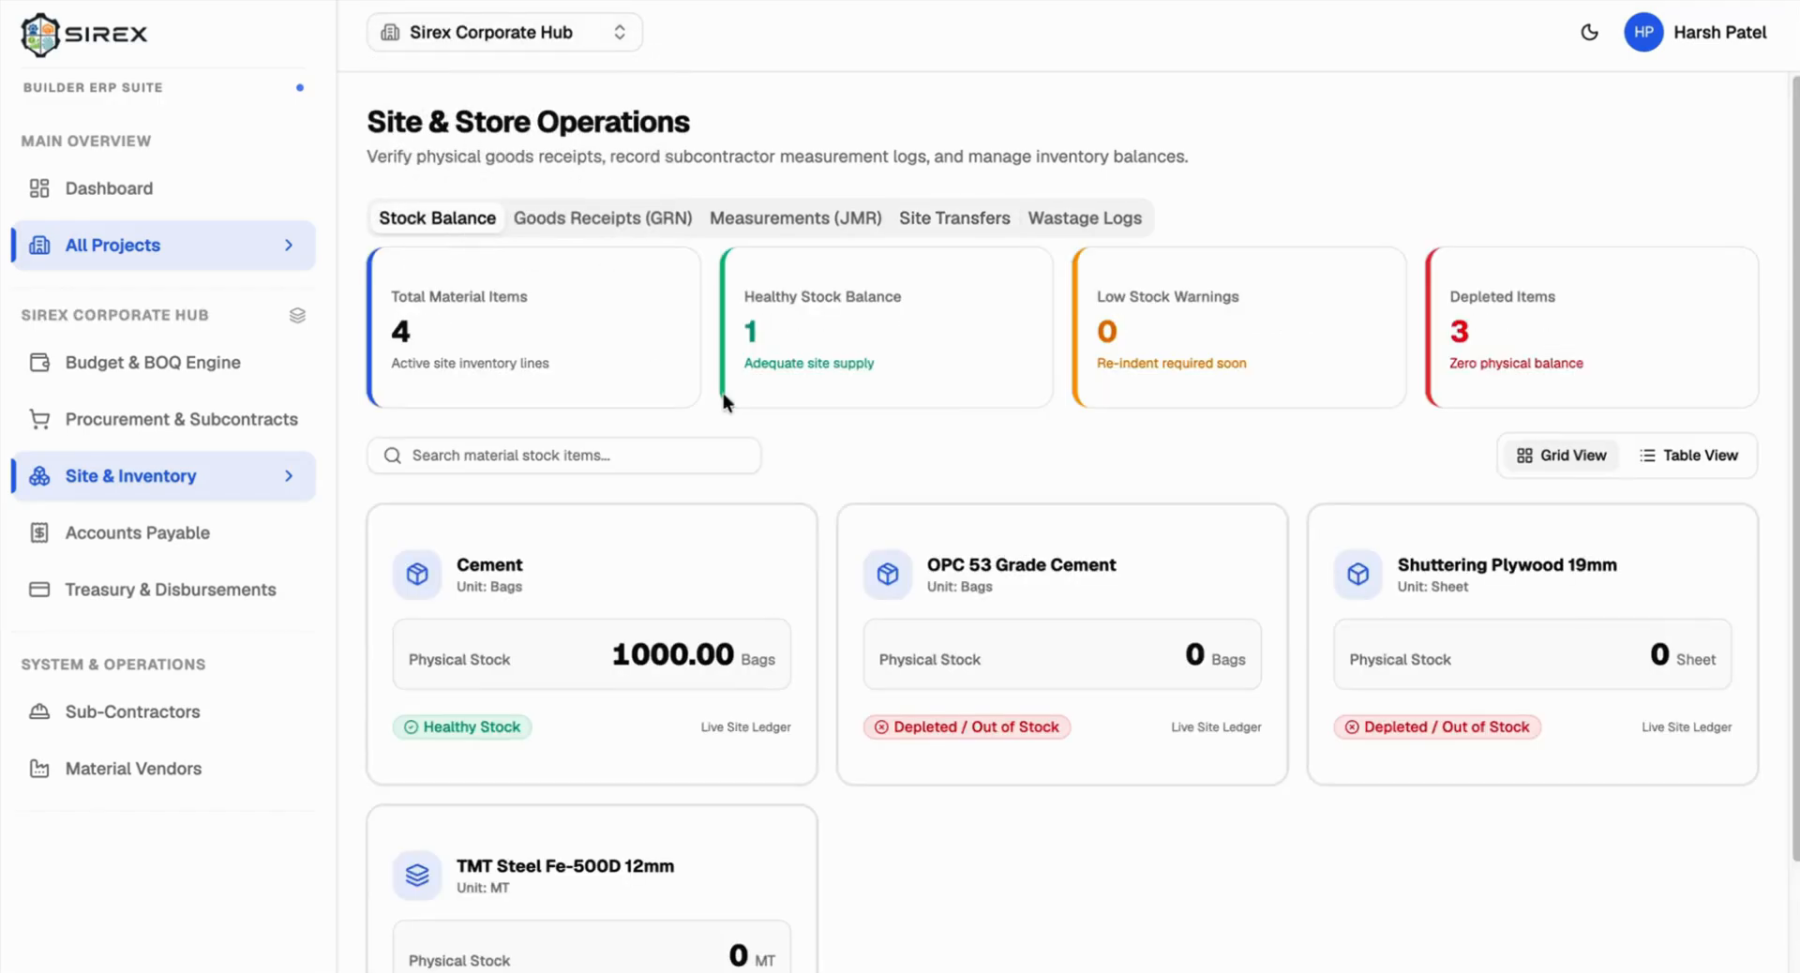
scroll(826, 507, "down", 3)
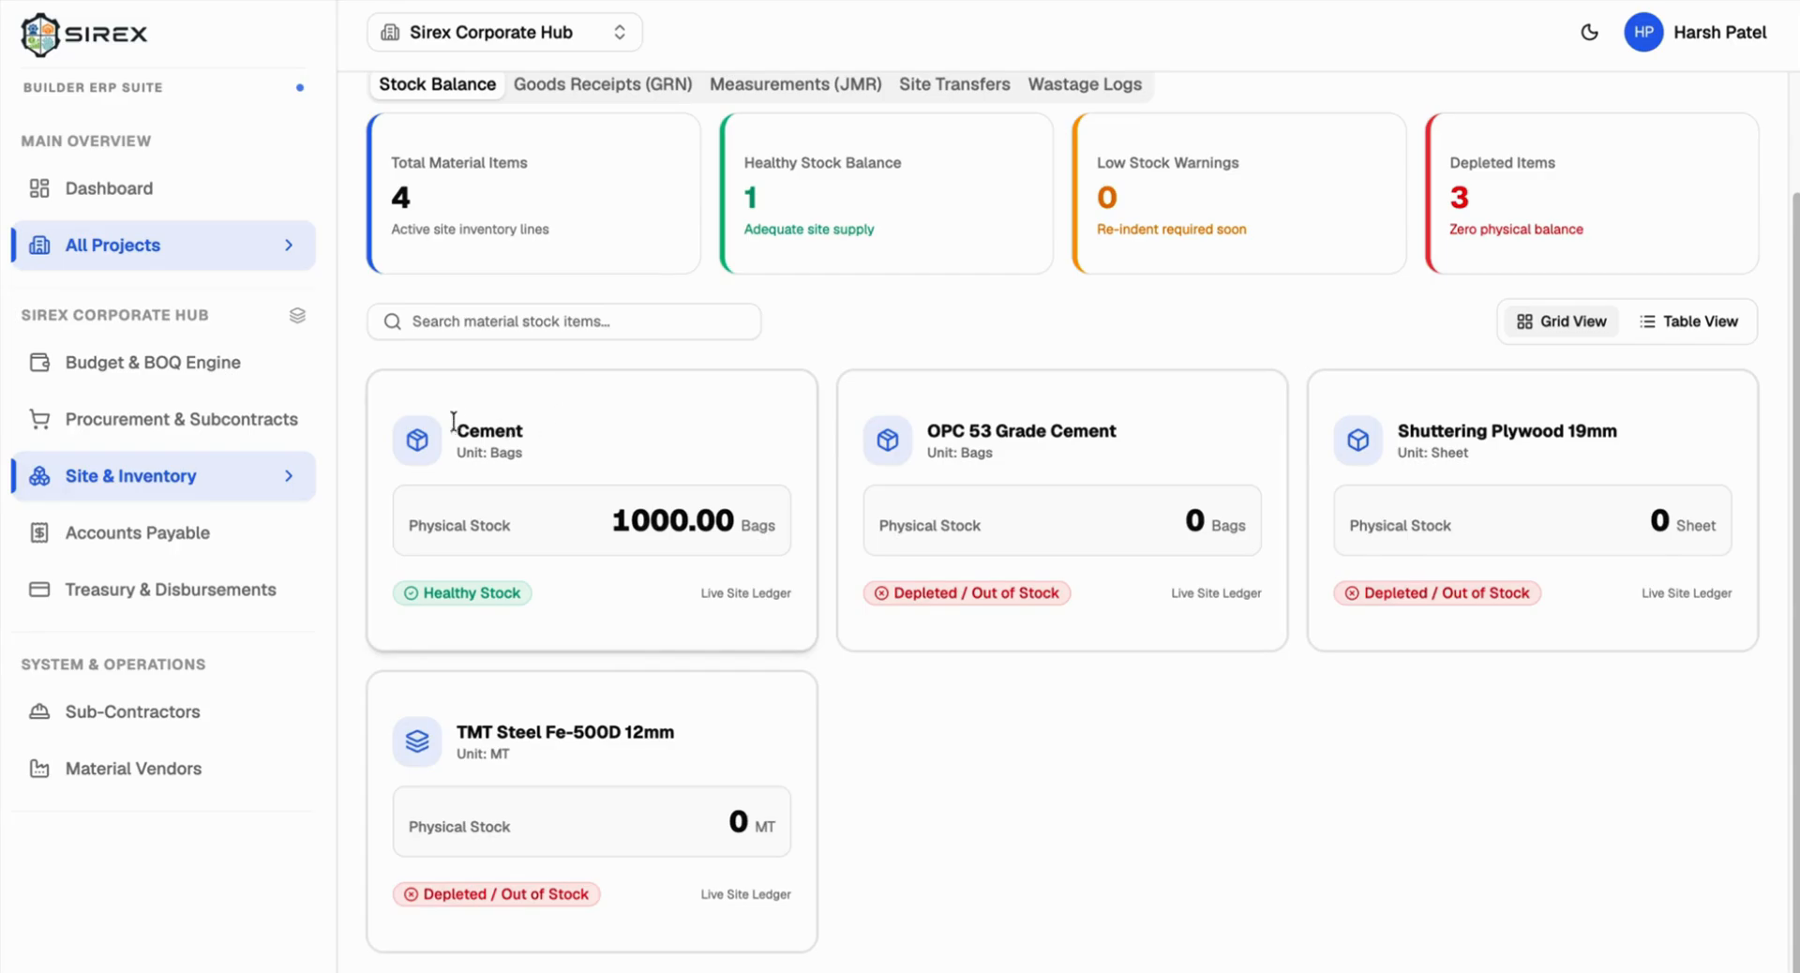
left_click_drag(457, 431, 770, 550)
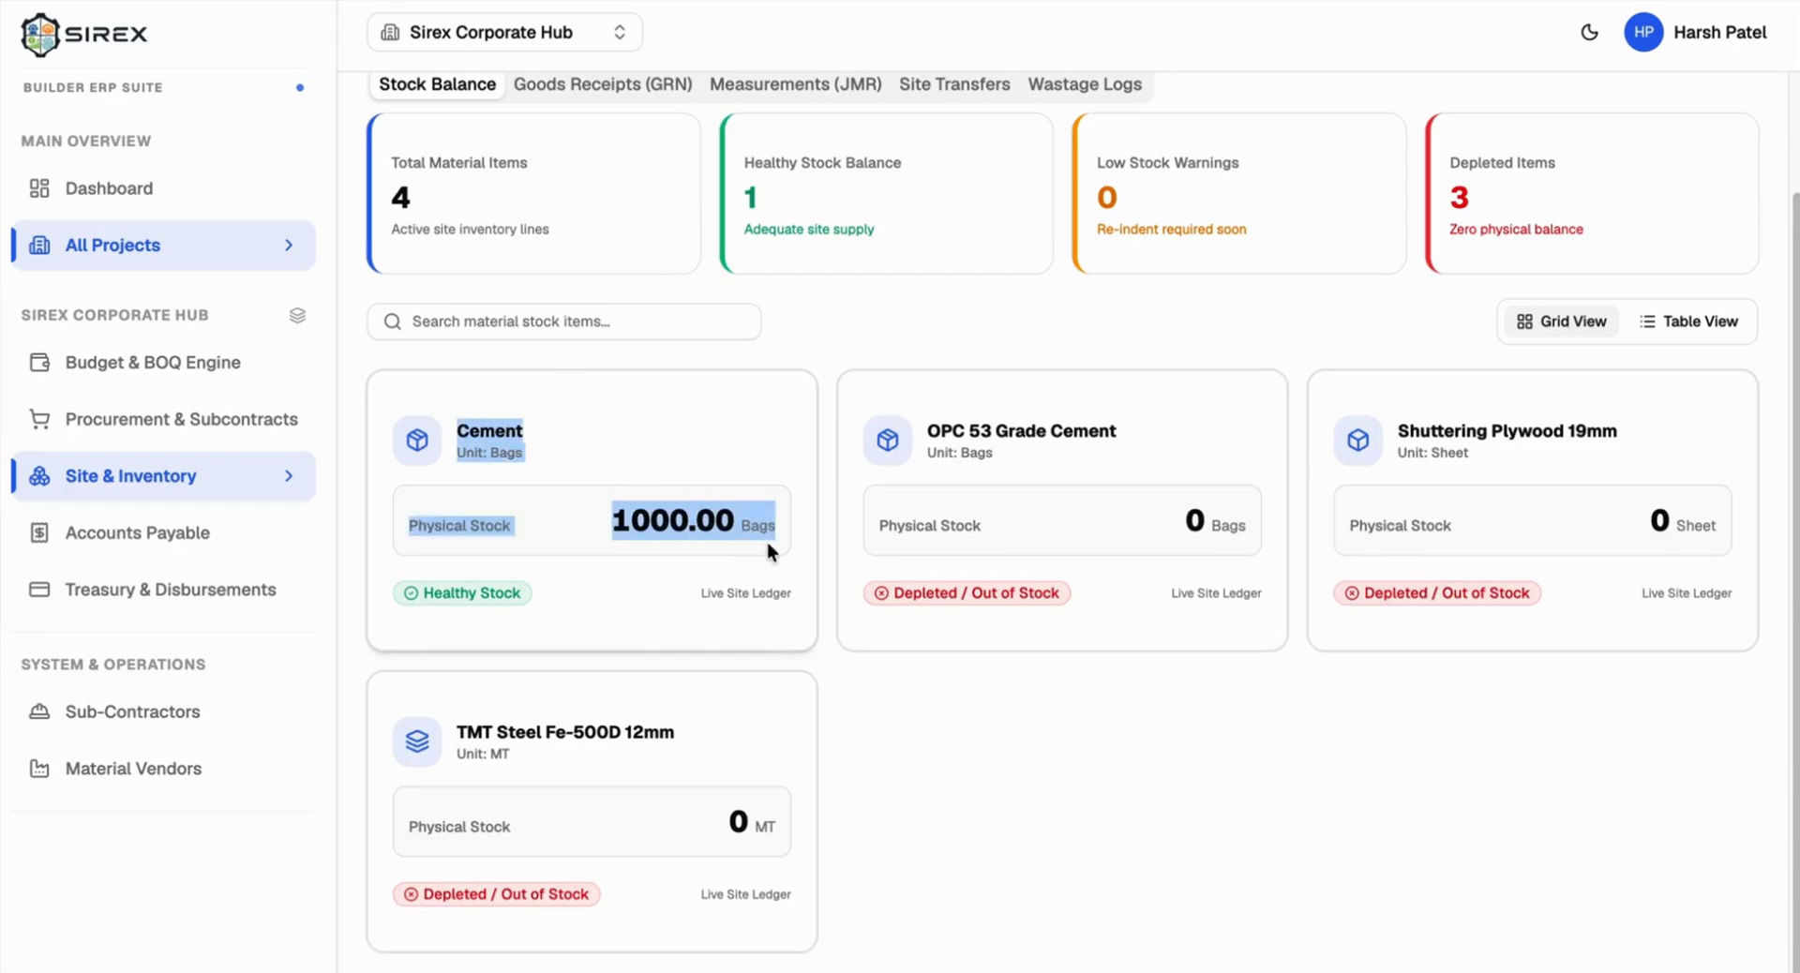
scroll(767, 551, "up", 2)
left_click(523, 36)
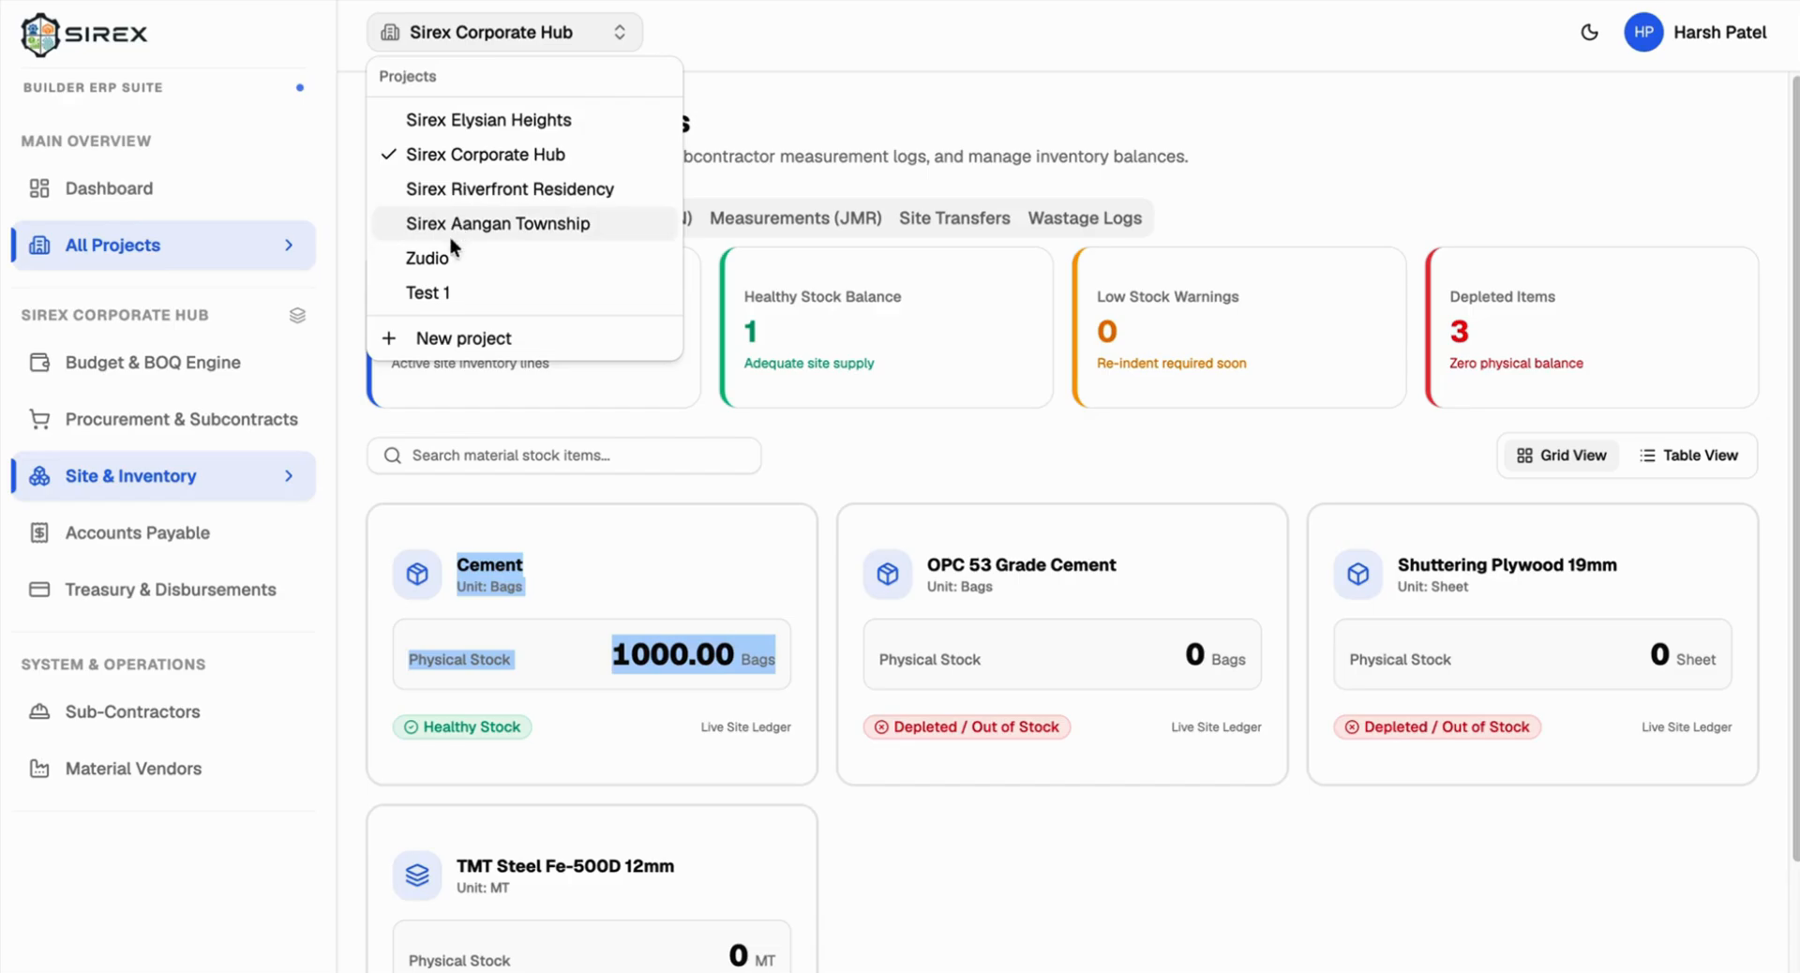
left_click(433, 289)
left_click(821, 568)
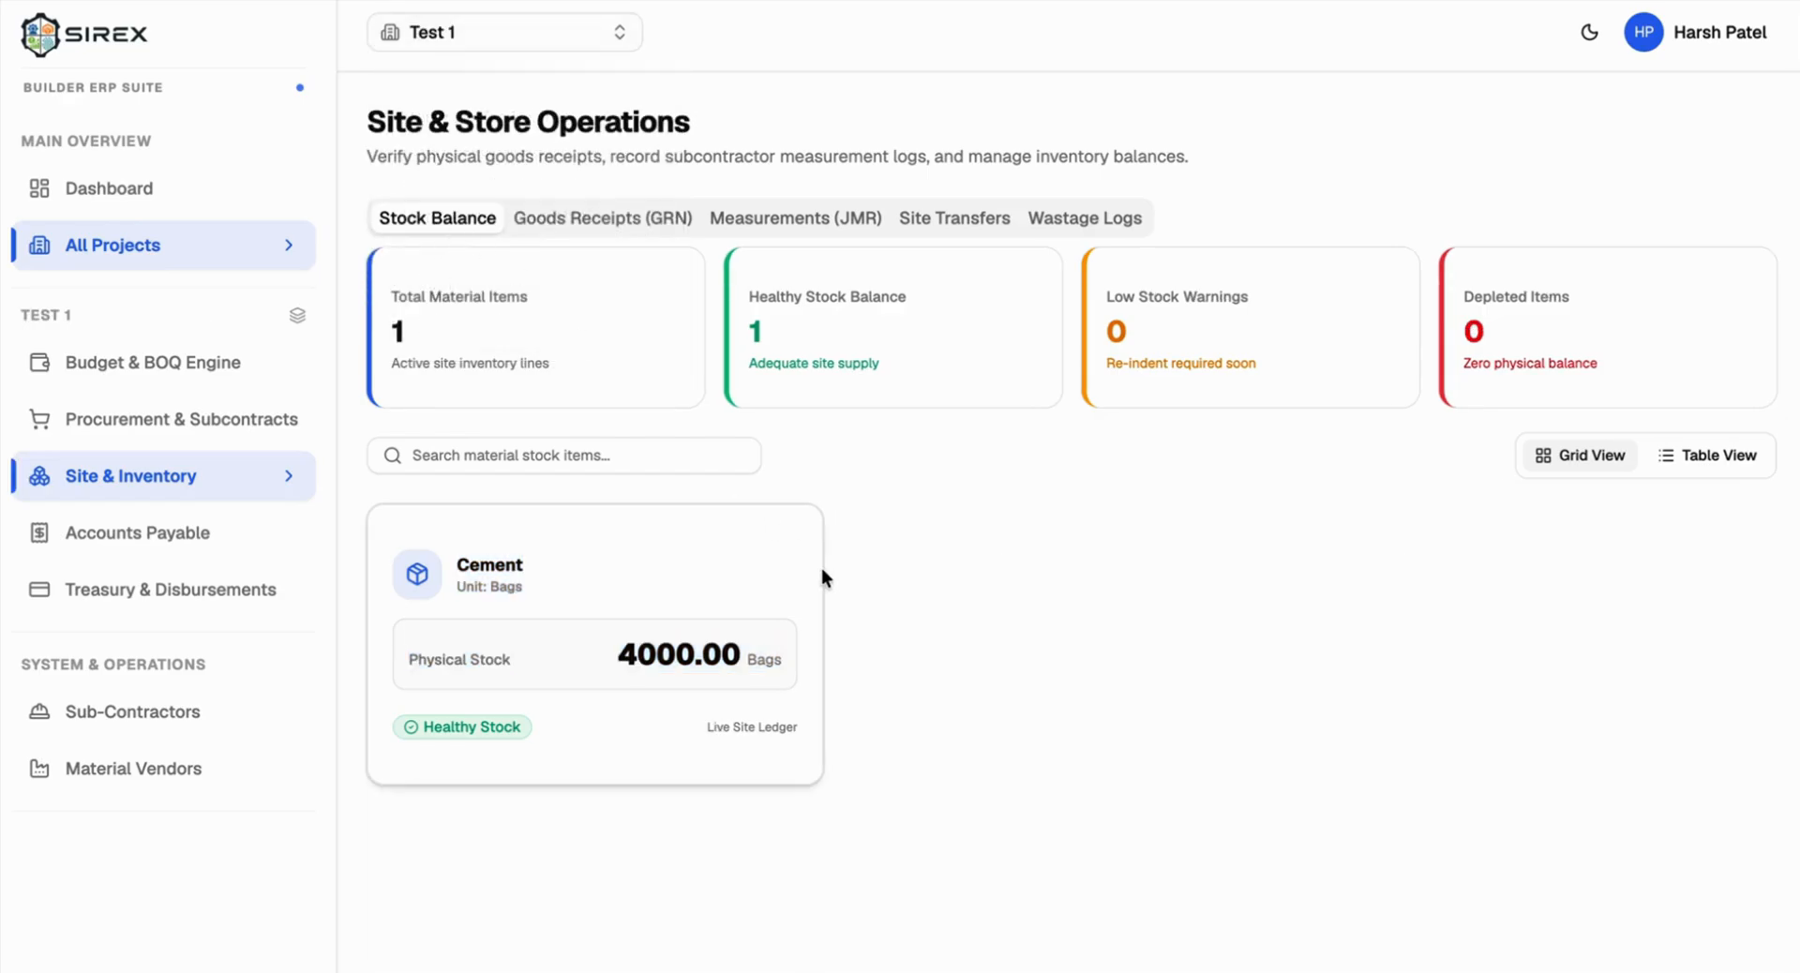
left_click_drag(615, 661, 772, 654)
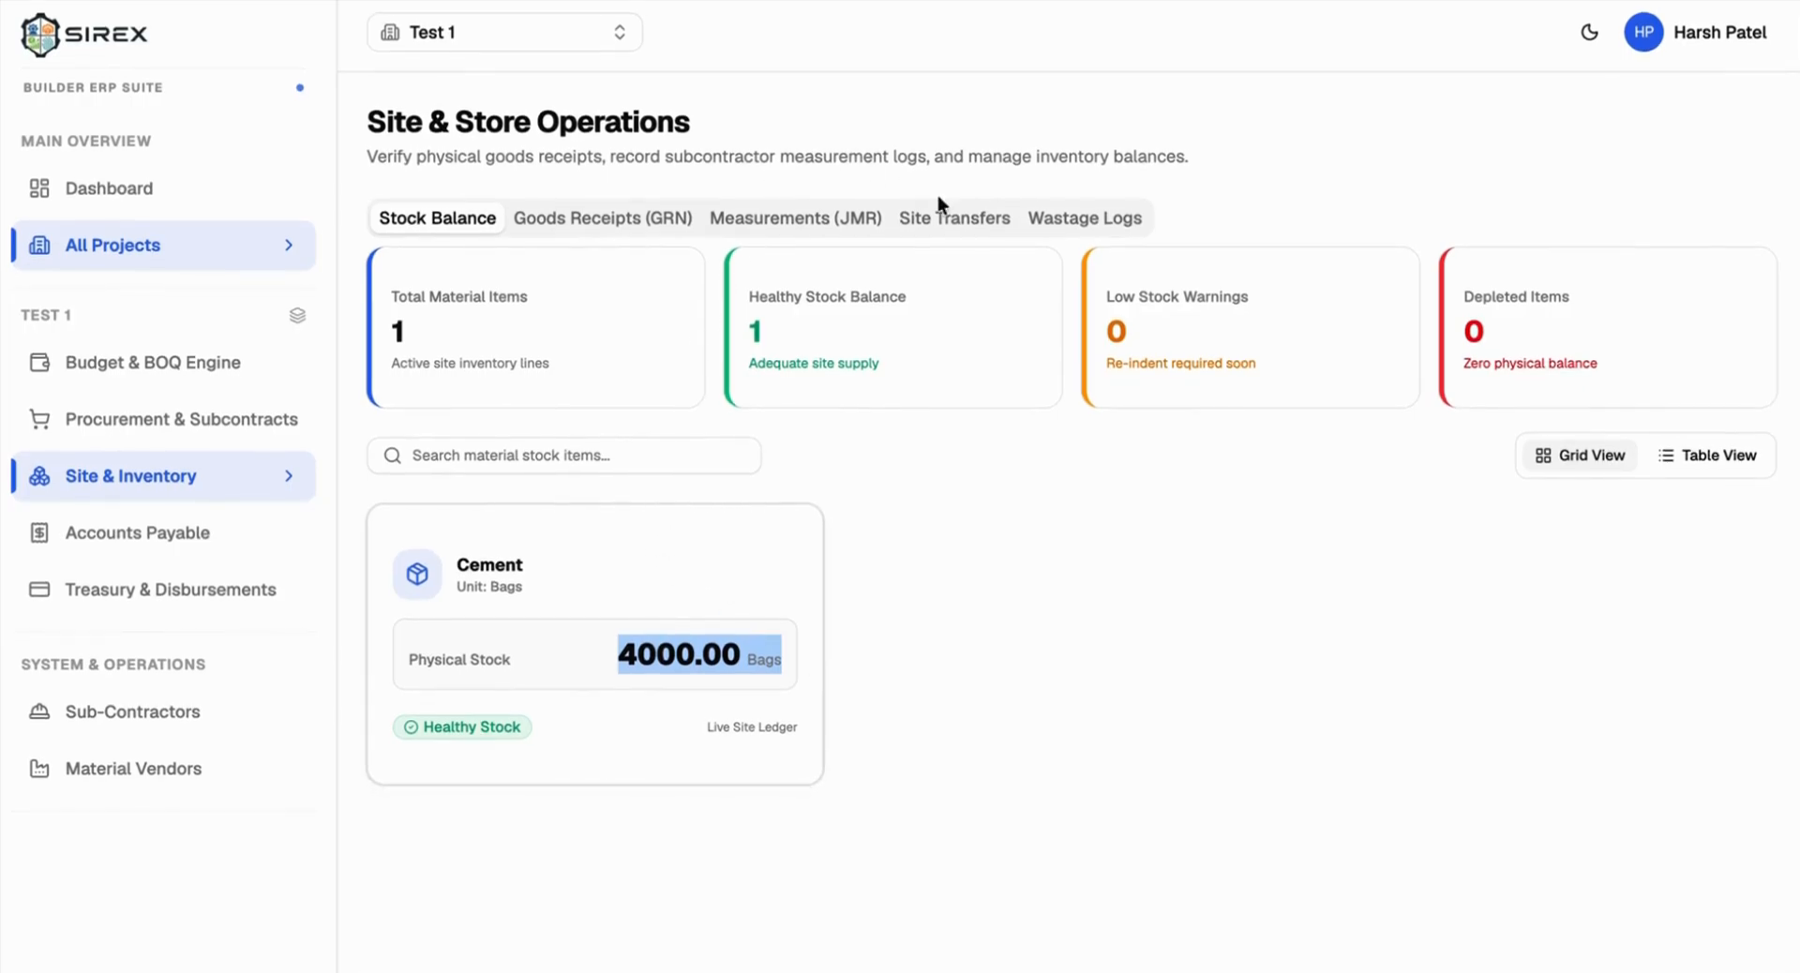
left_click(971, 221)
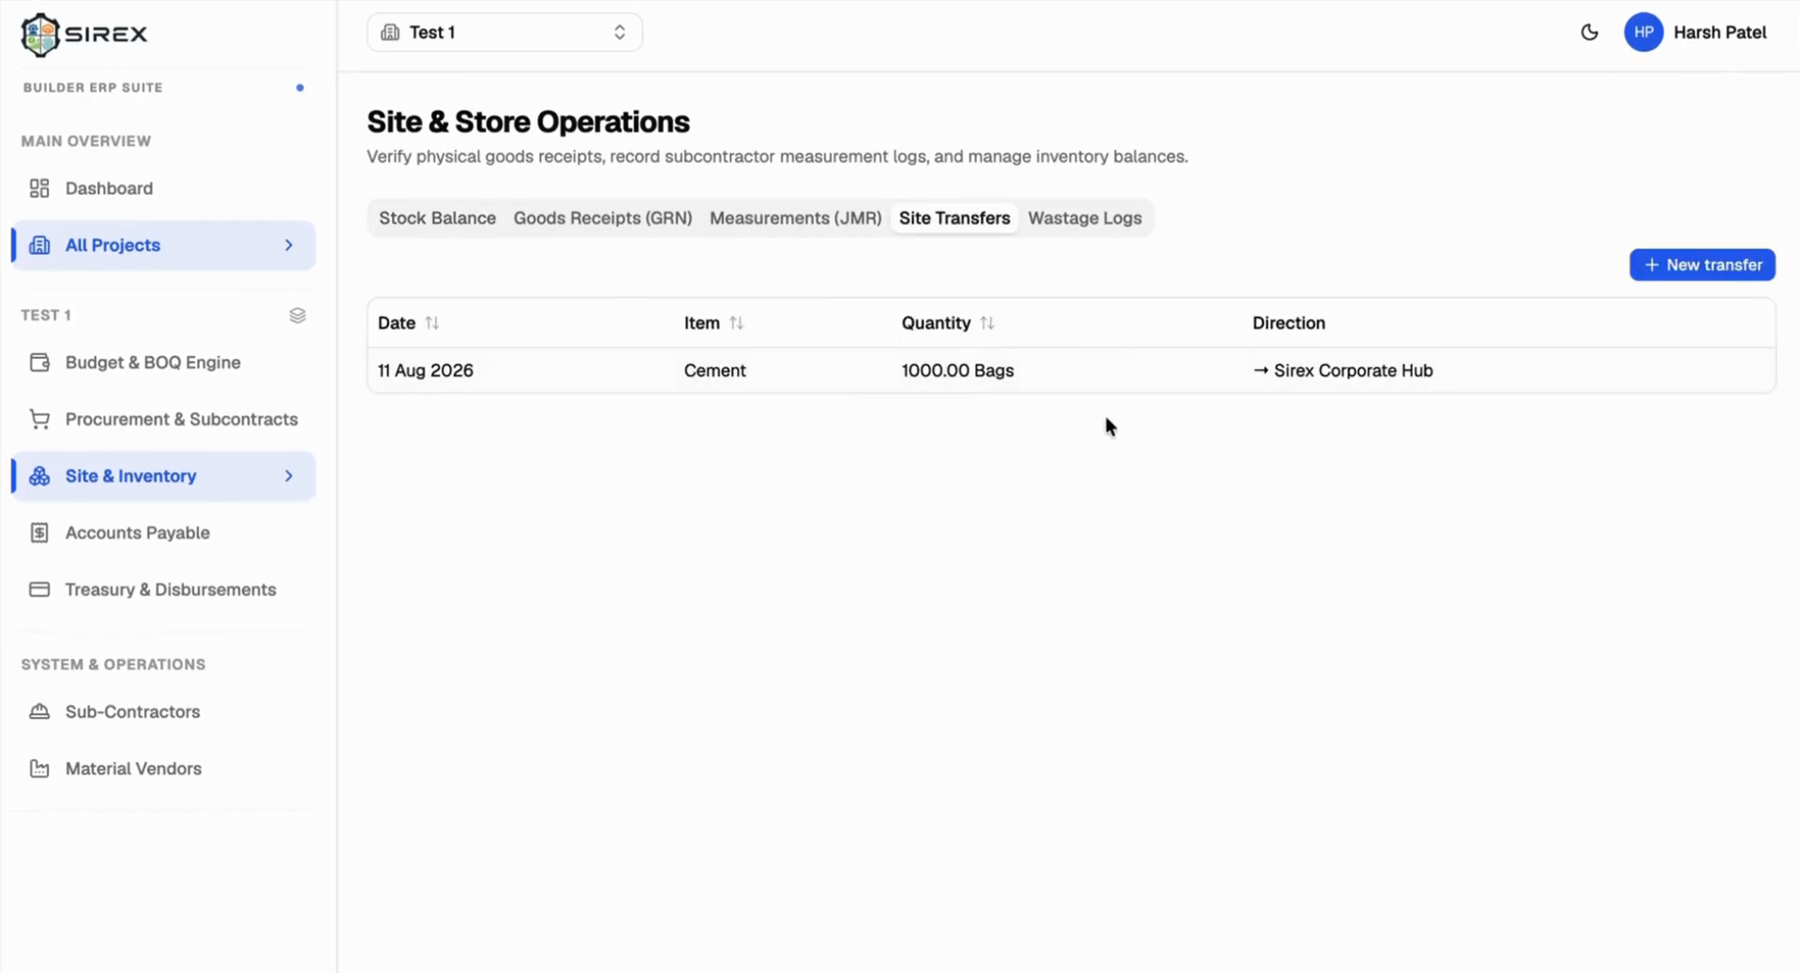
left_click(1112, 218)
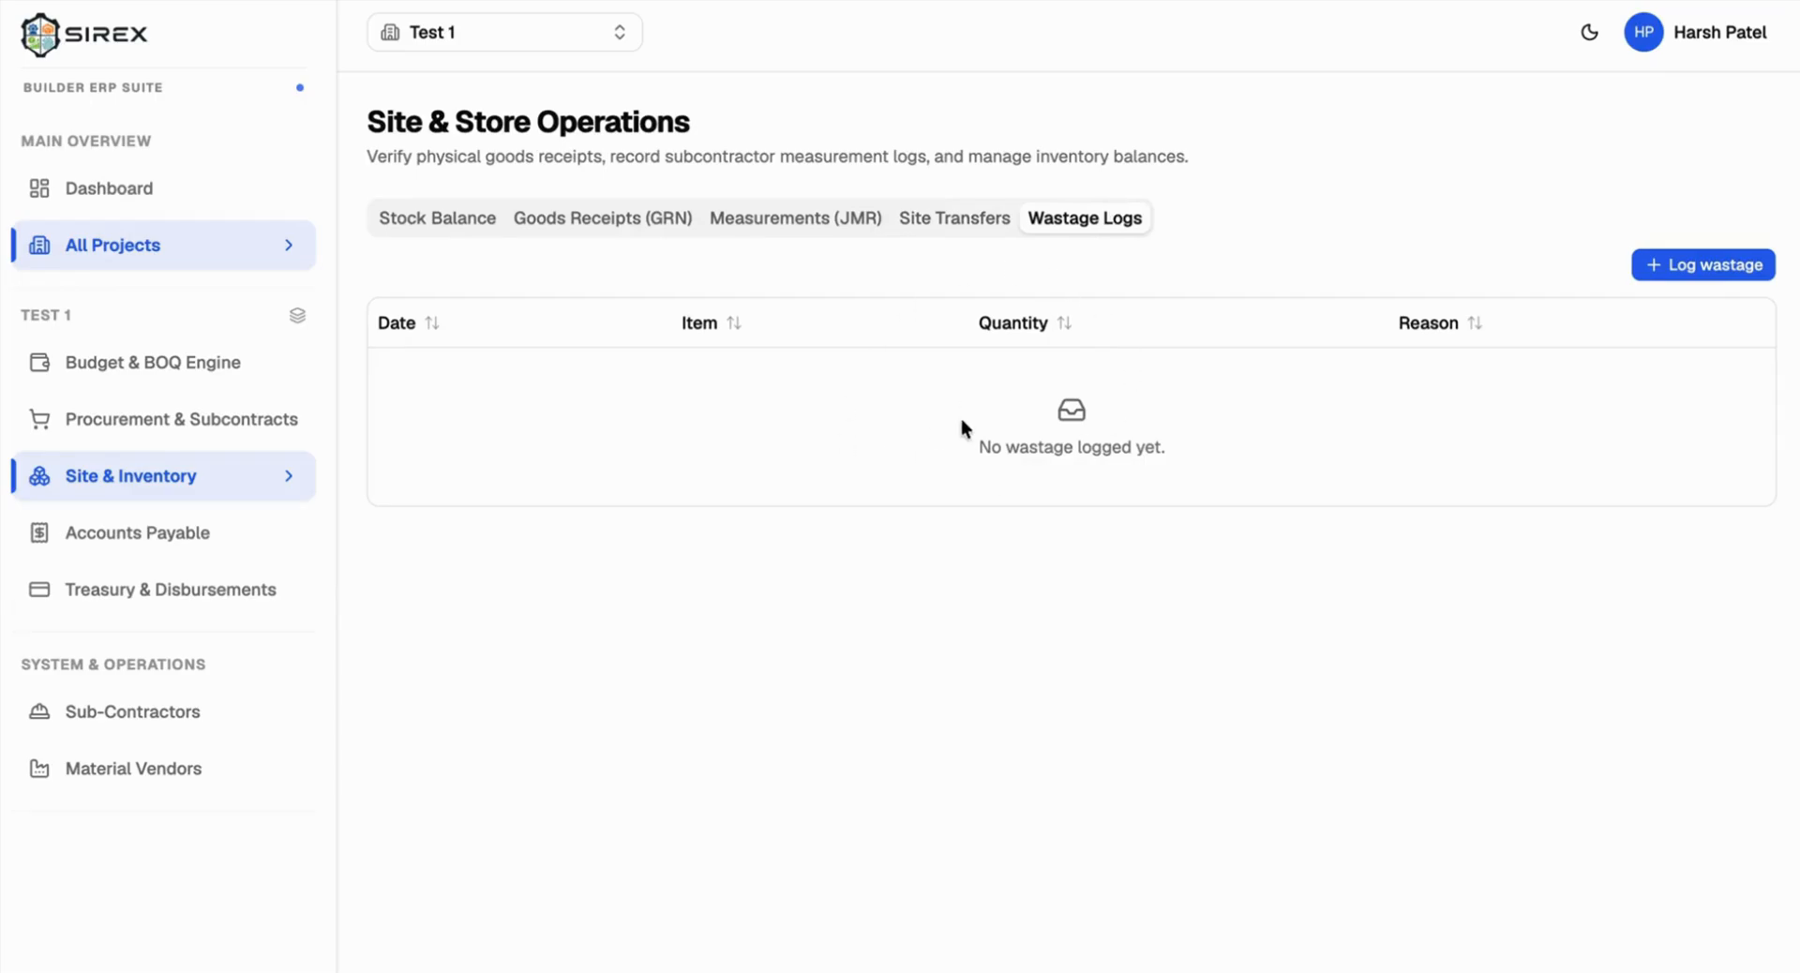
Step: Open the wastage form with Cement selected and close it without saving
left_click(1664, 266)
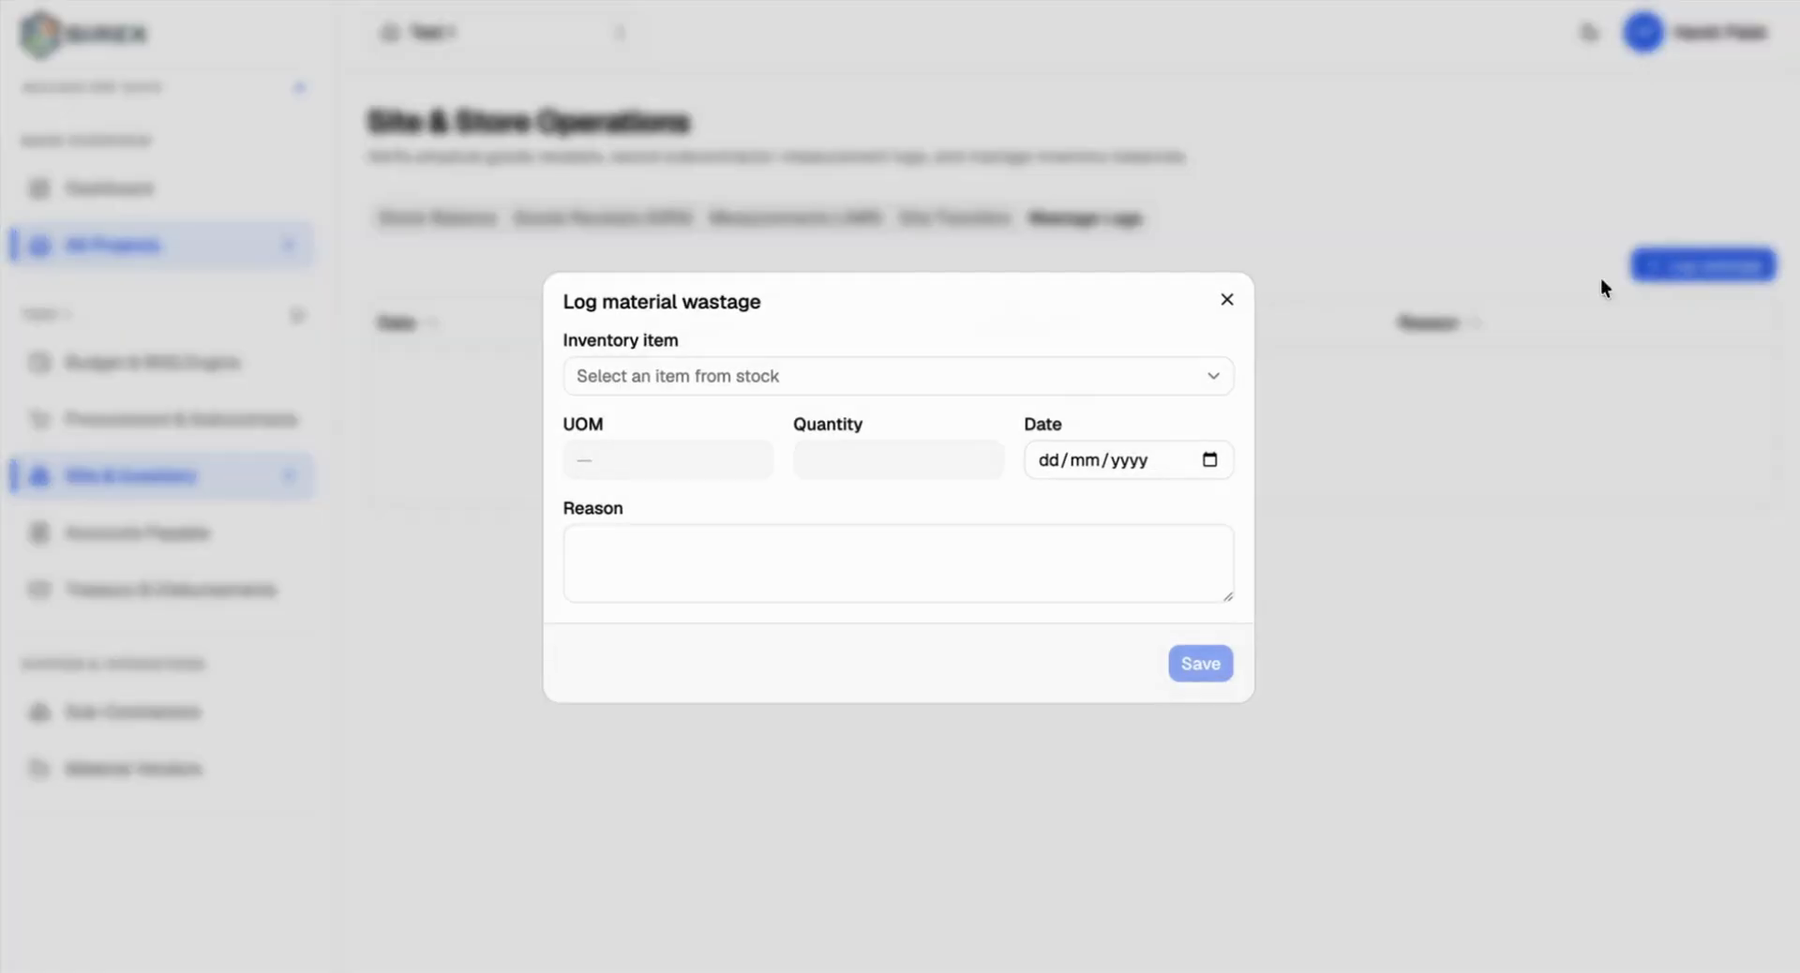
left_click(799, 375)
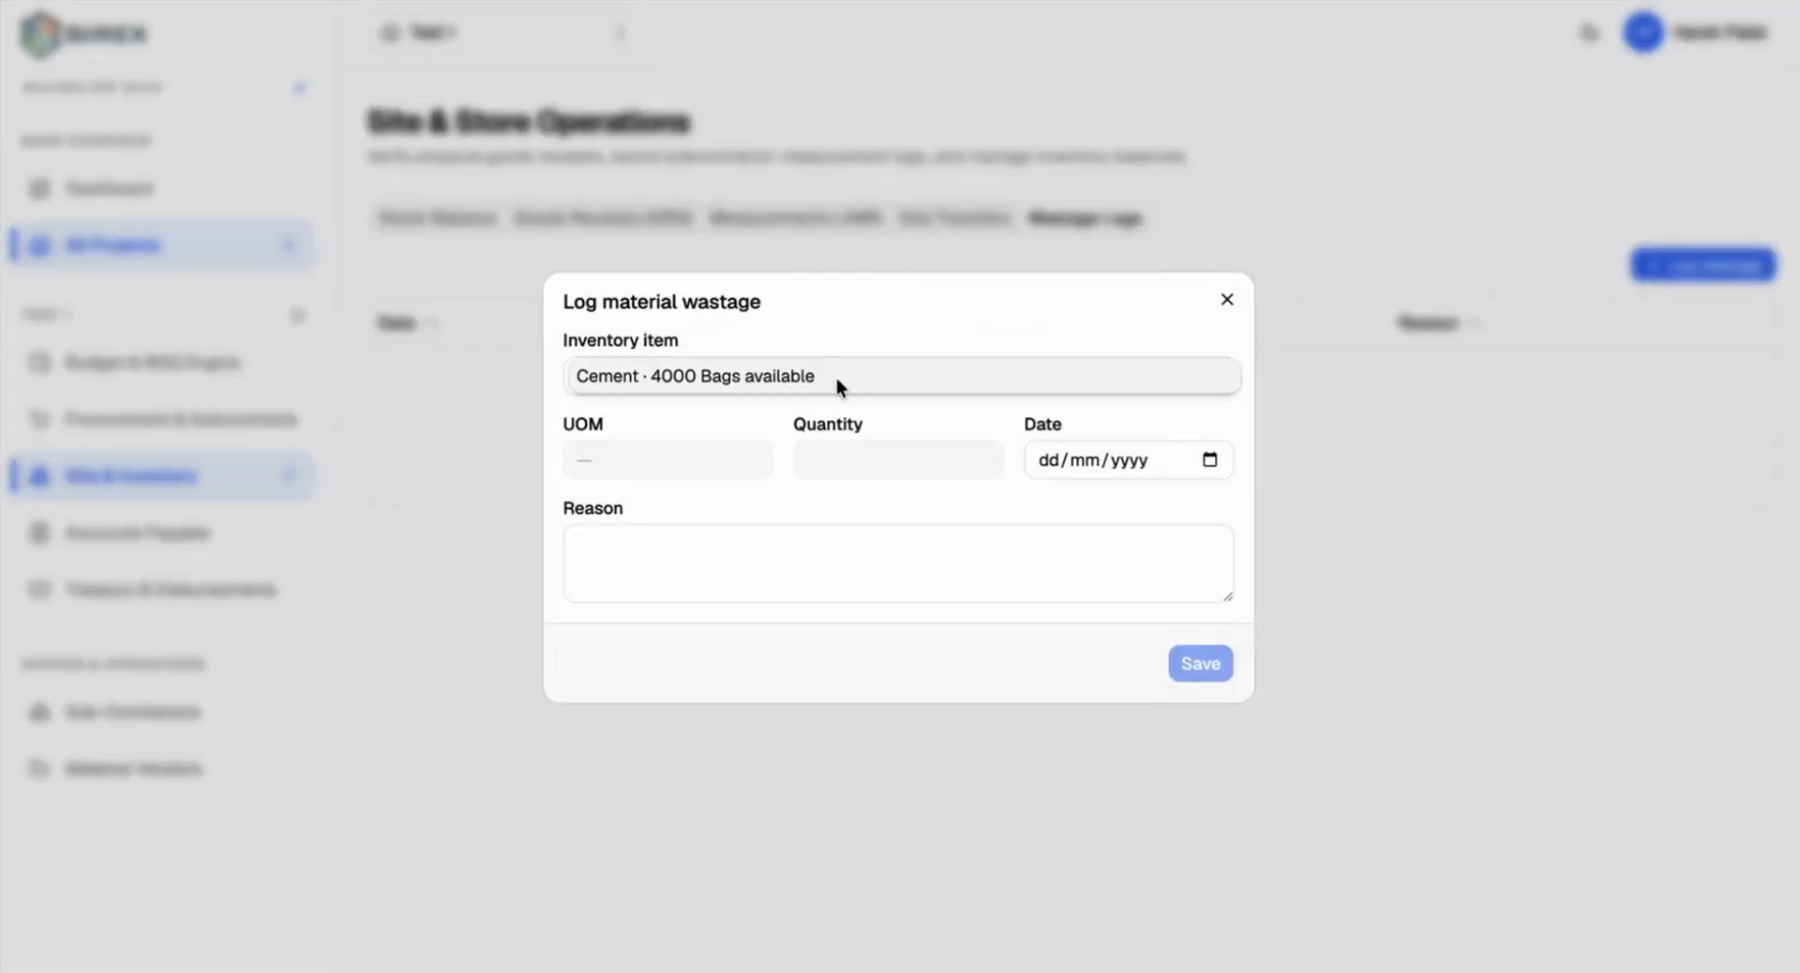
left_click(1227, 302)
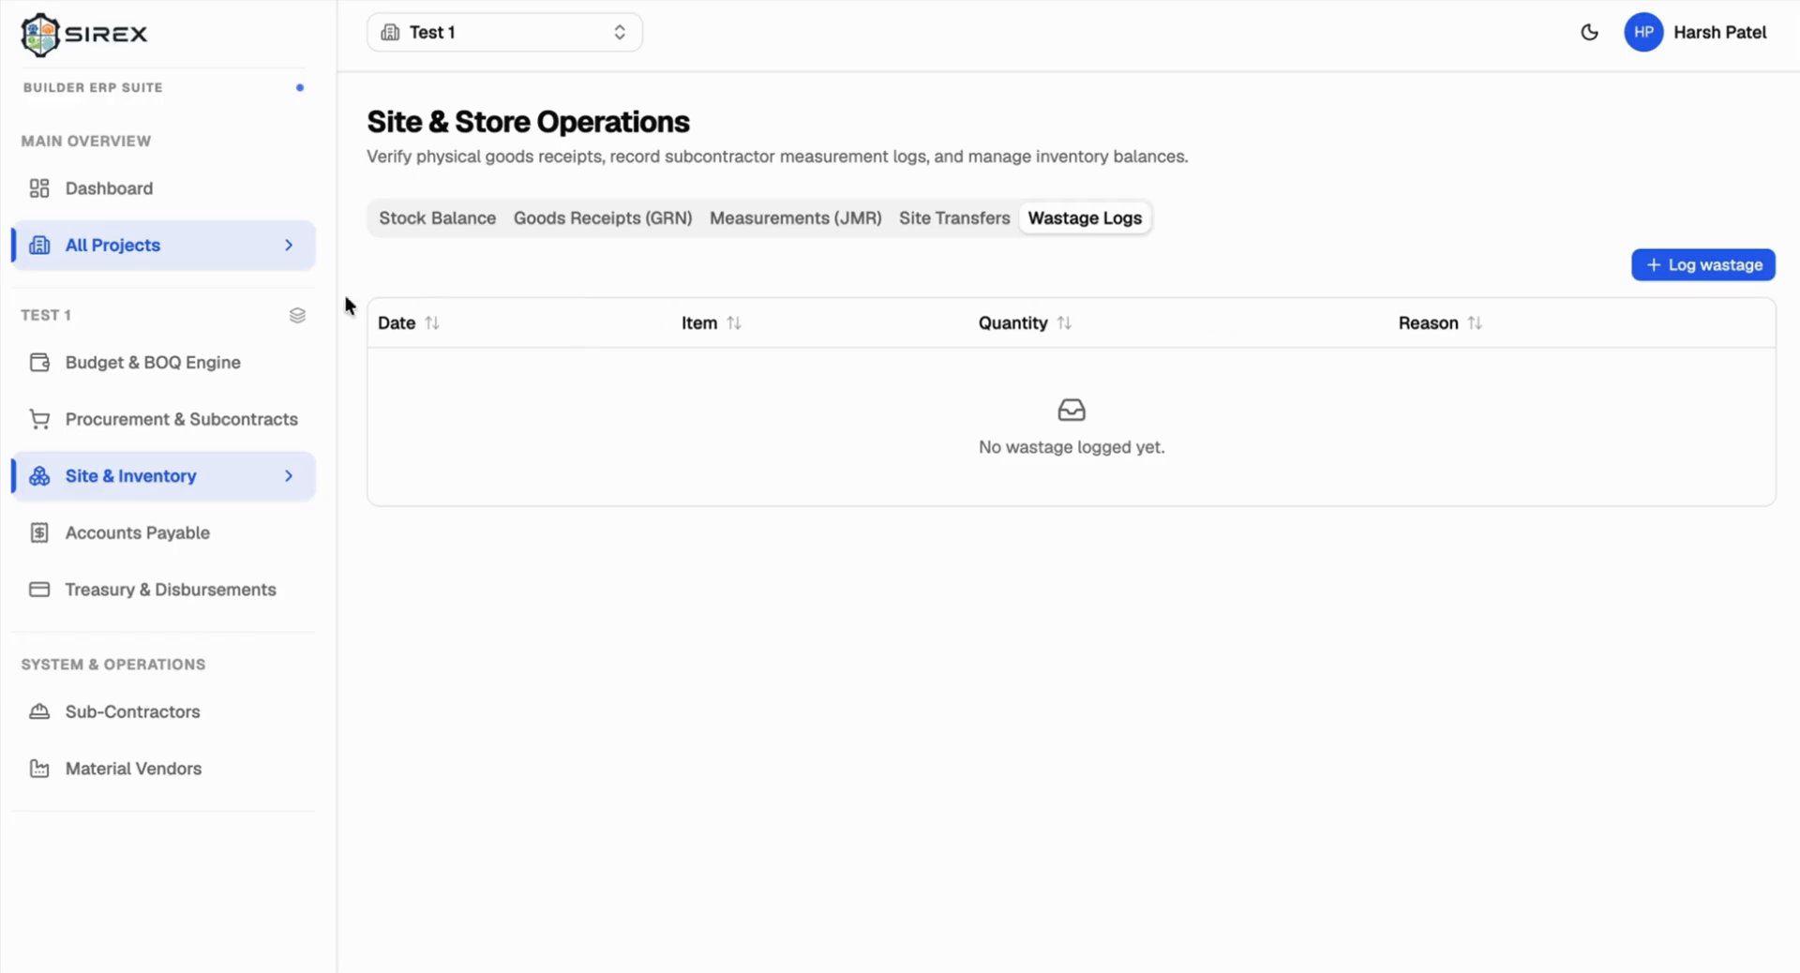
Step: Go to Test 1's Vendor Bills page, showing no bills and ₹0.00 totals
left_click_drag(368, 122, 434, 201)
left_click(117, 527)
left_click(133, 475)
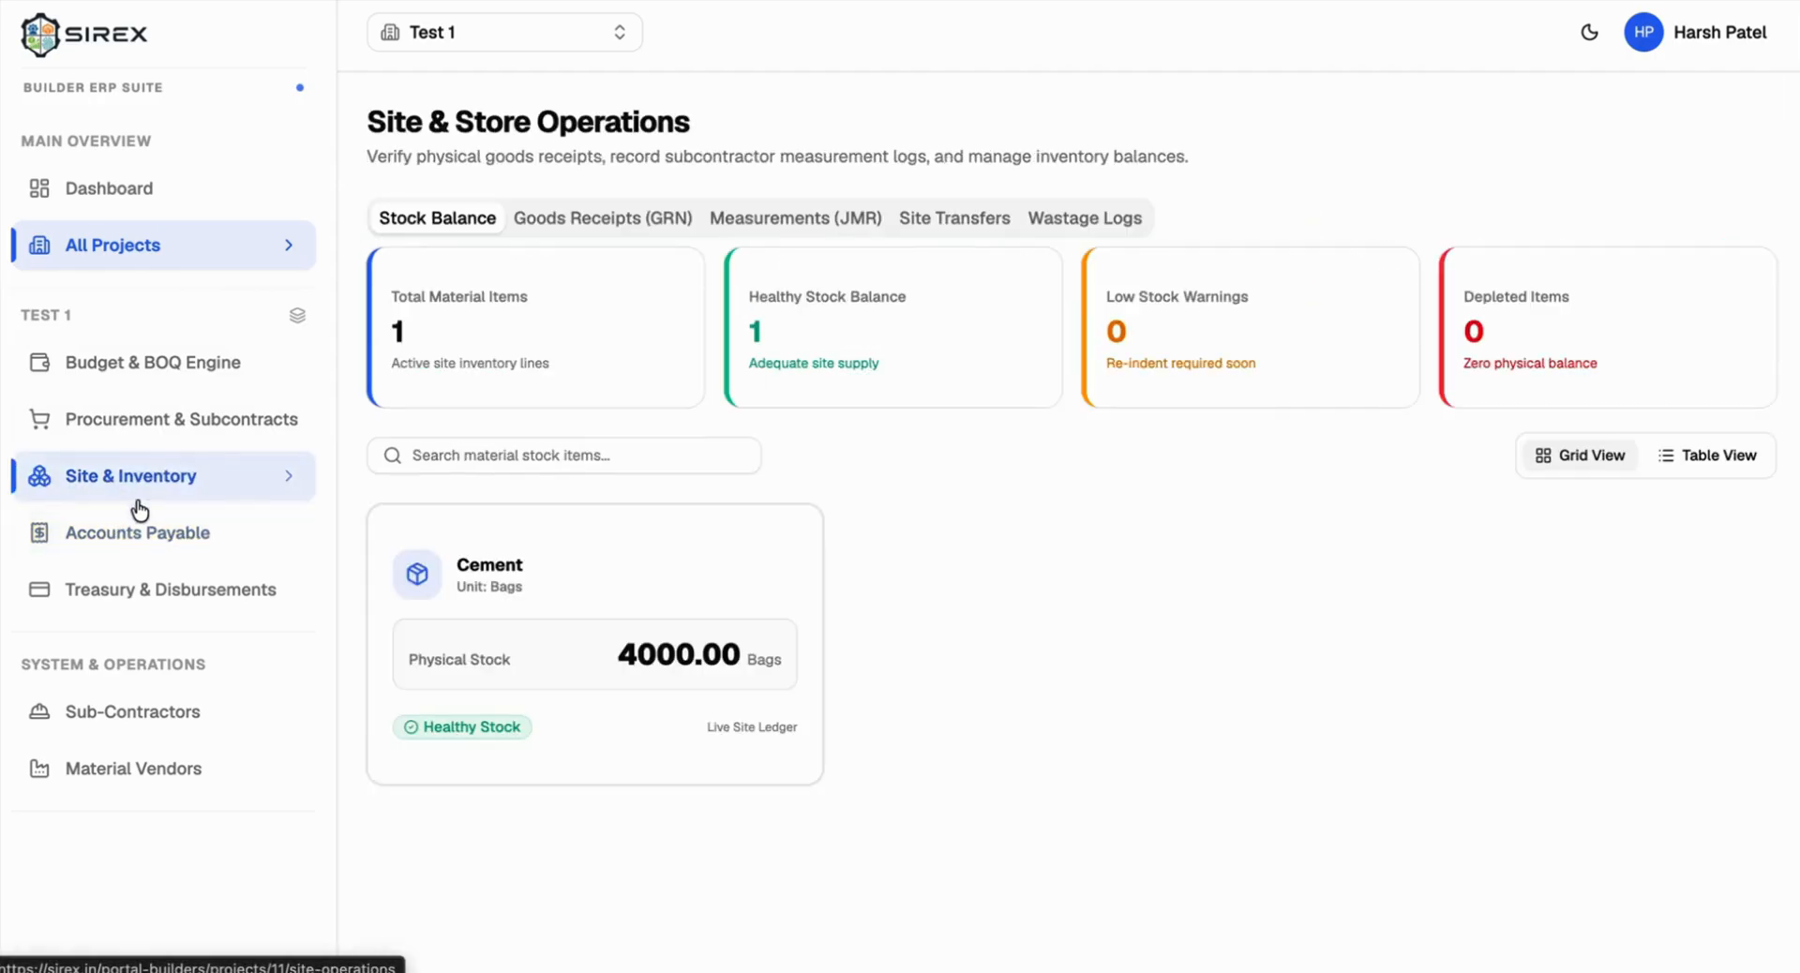
left_click(132, 526)
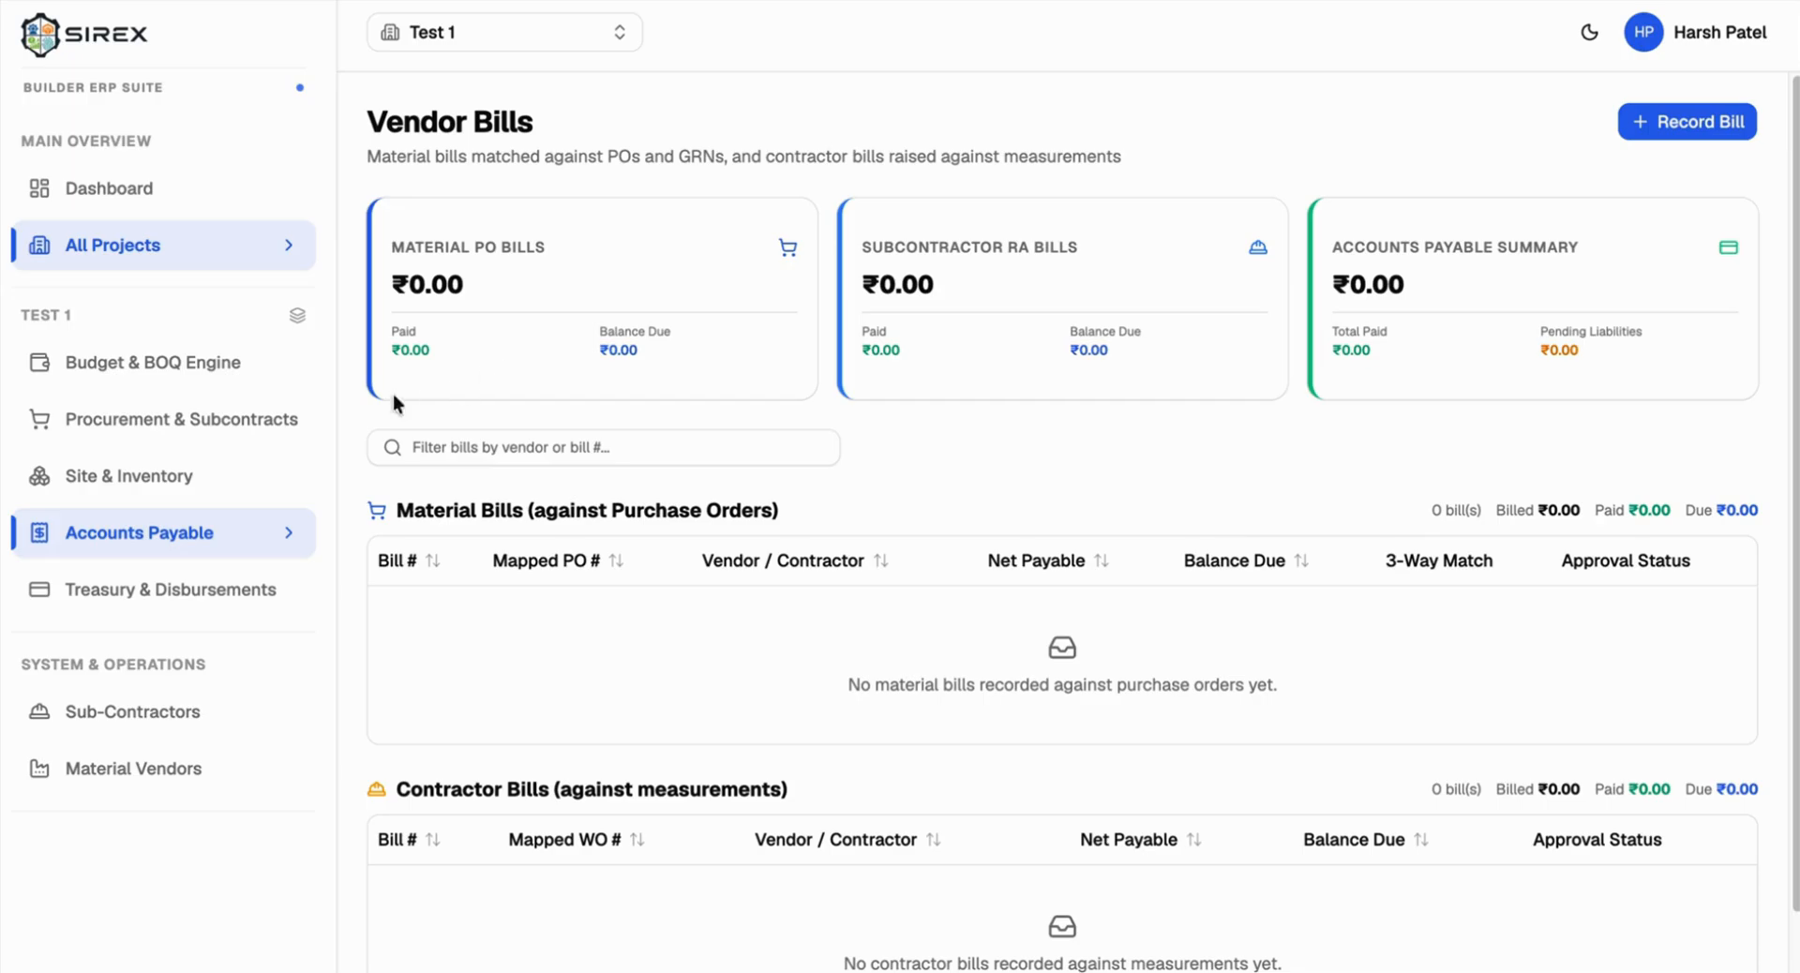
Step: Start a Purchase Order bill against PO-1 Cement, numbered BILL-PO1-1, with ₹12,50,000 taxable
scroll(707, 490, "down", 2)
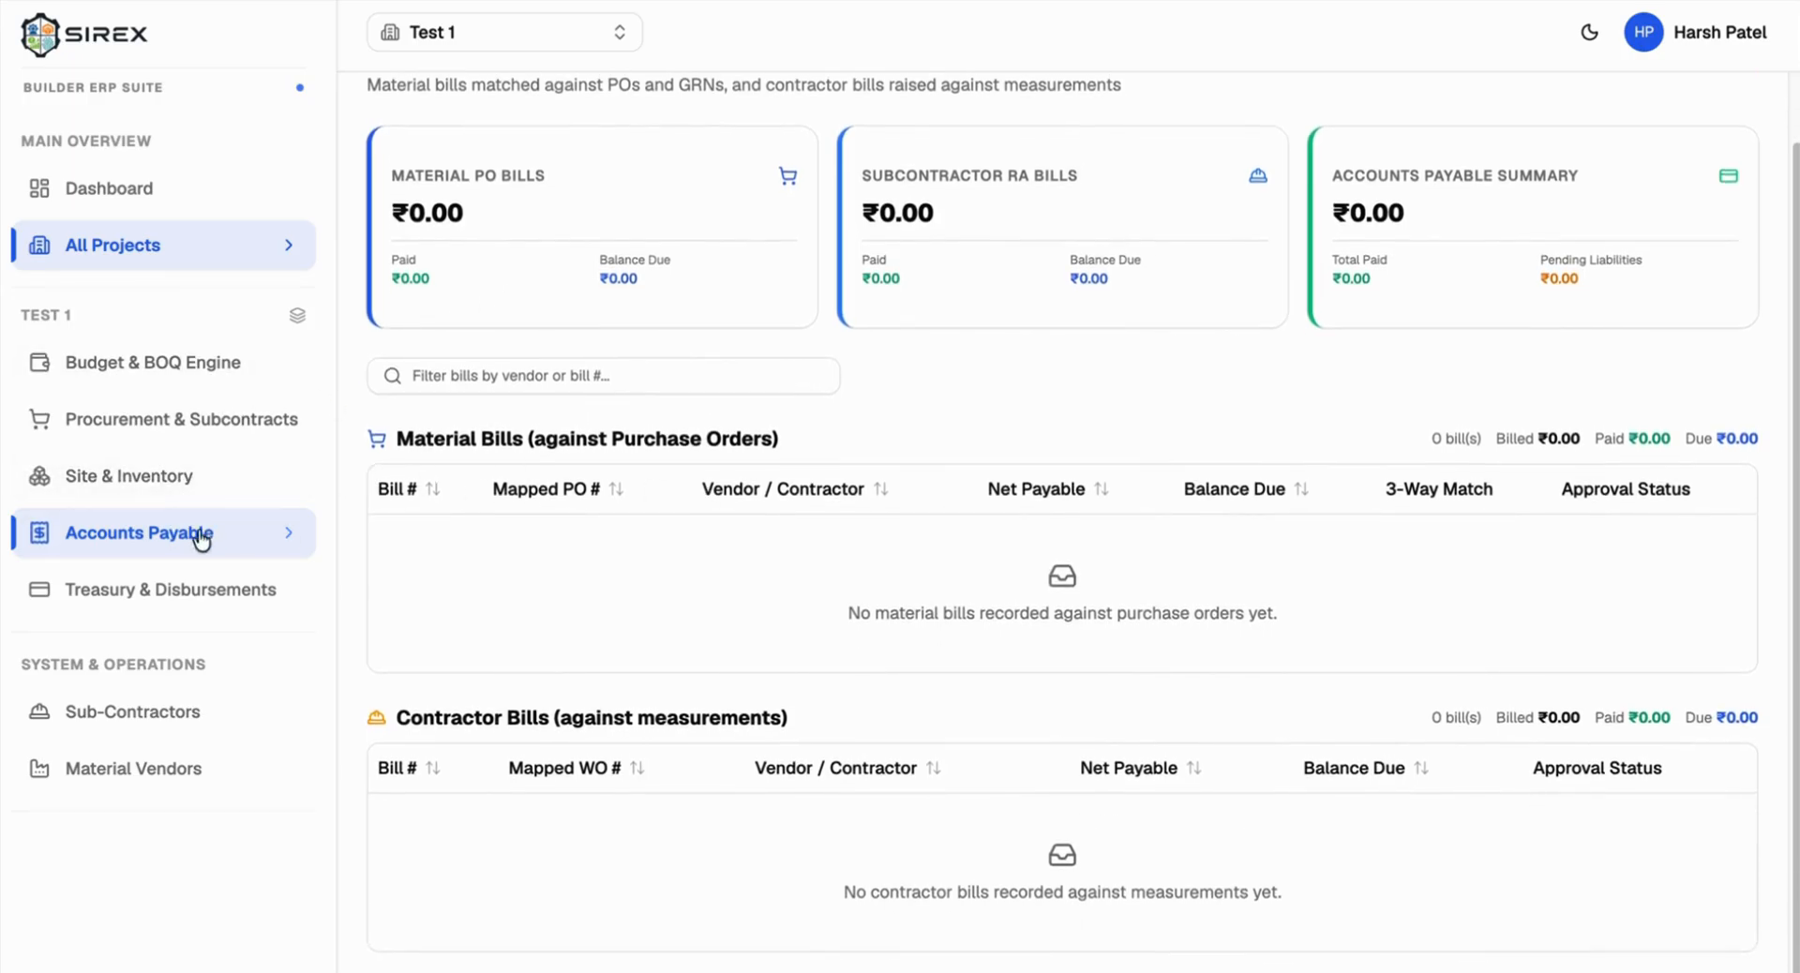
scroll(684, 574, "up", 2)
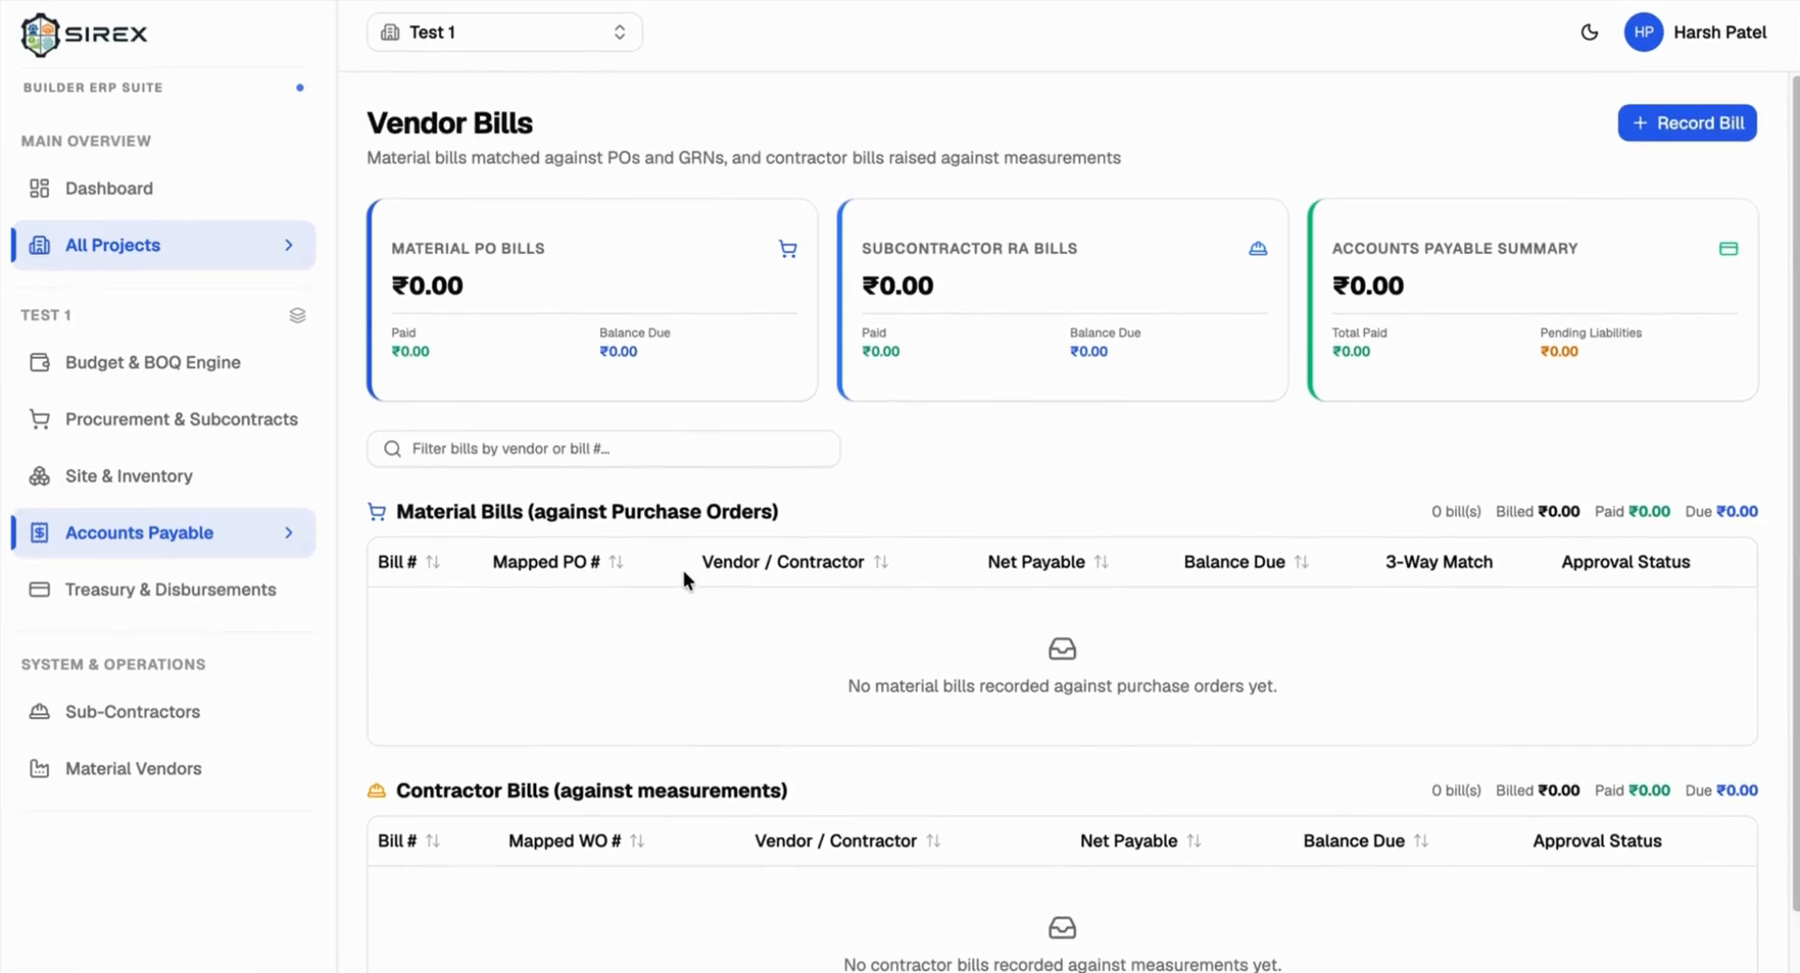
scroll(684, 573, "down", 1)
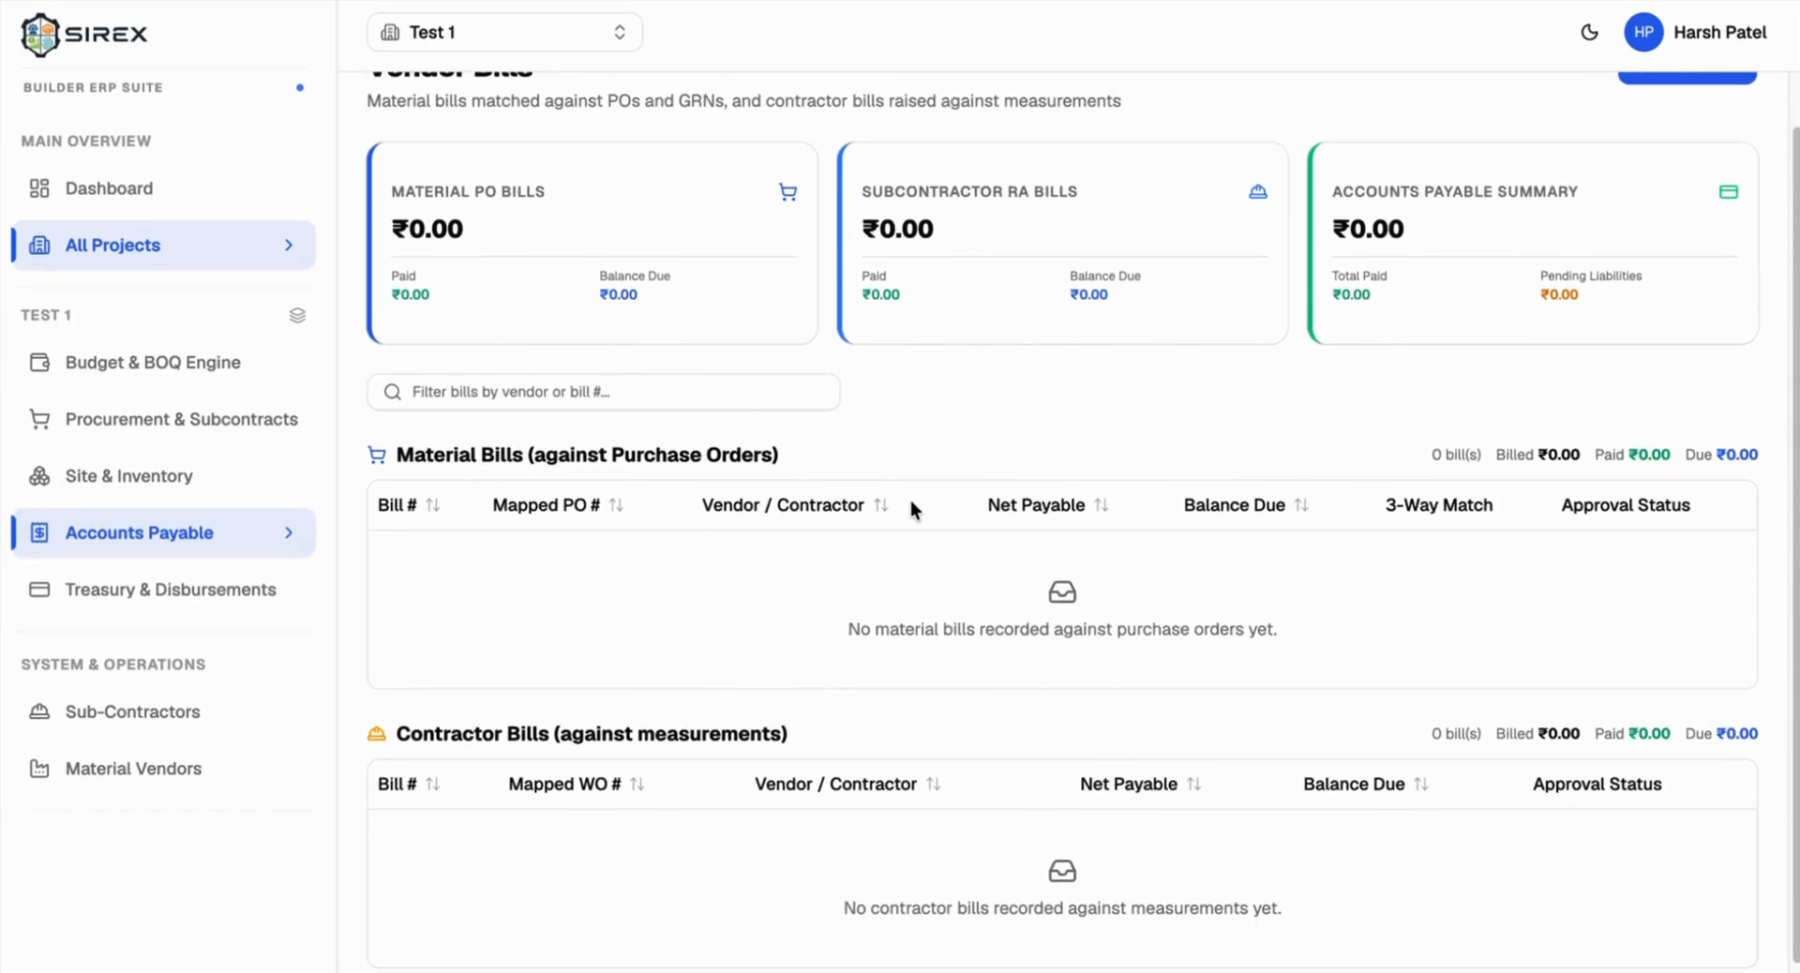
scroll(926, 469, "up", 1)
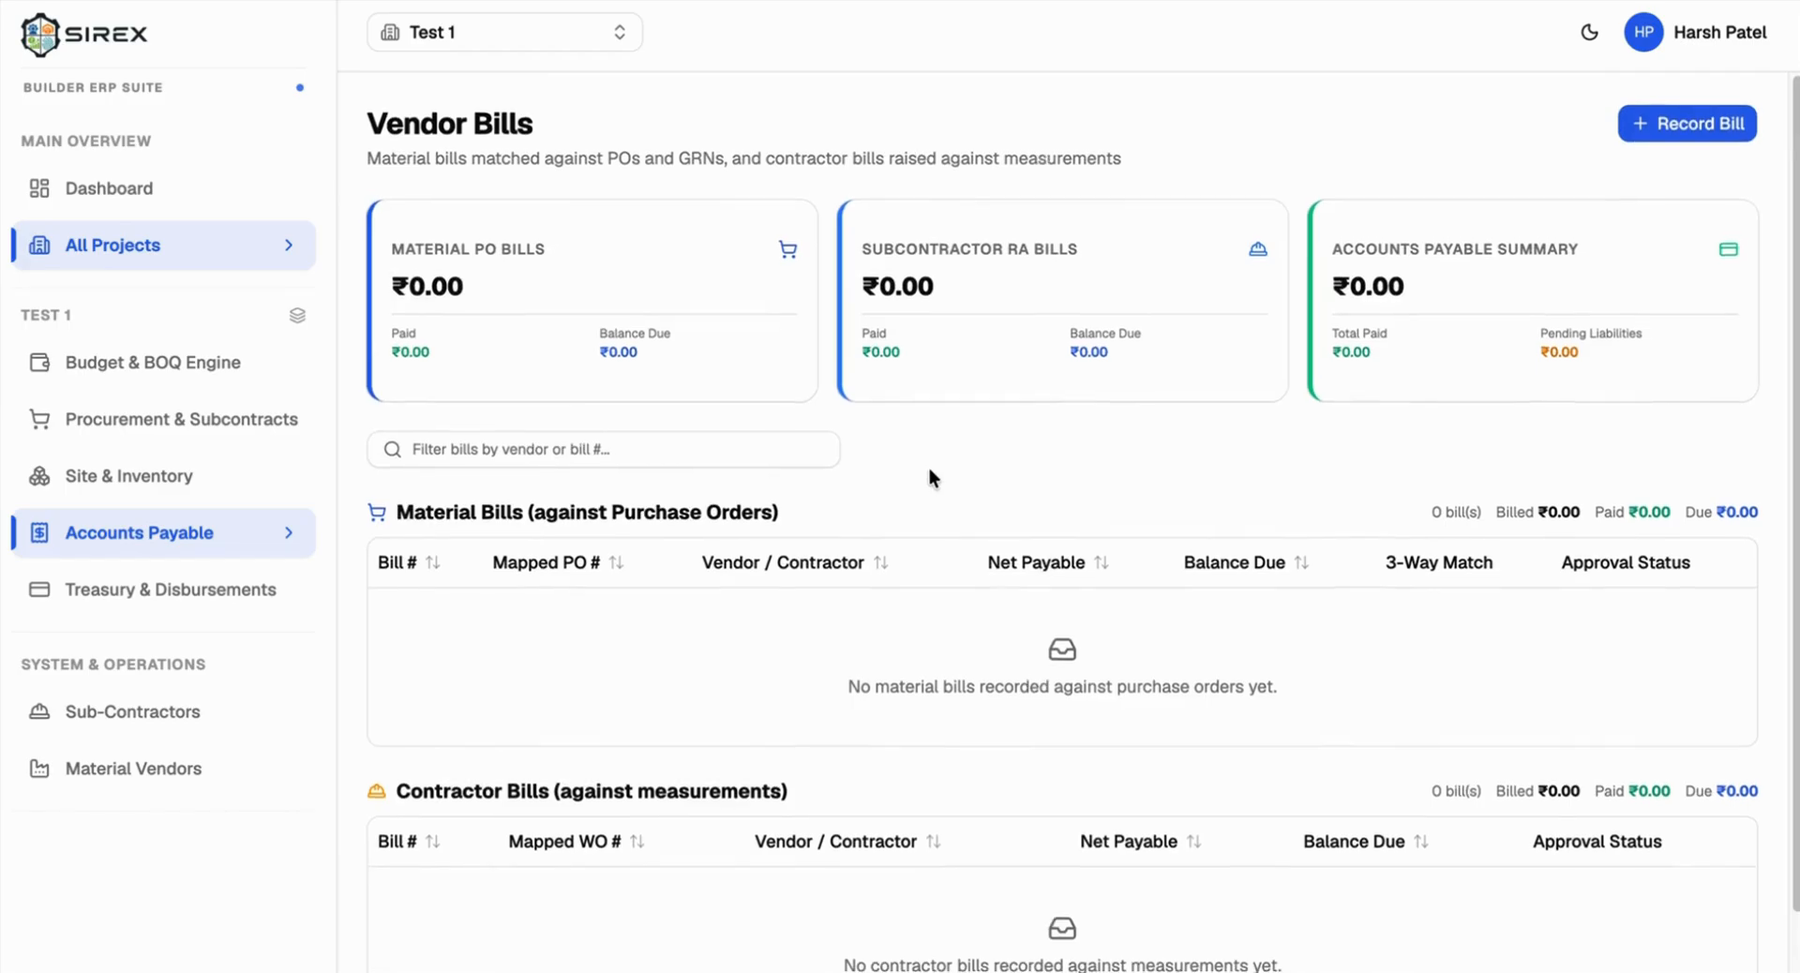
left_click(1674, 126)
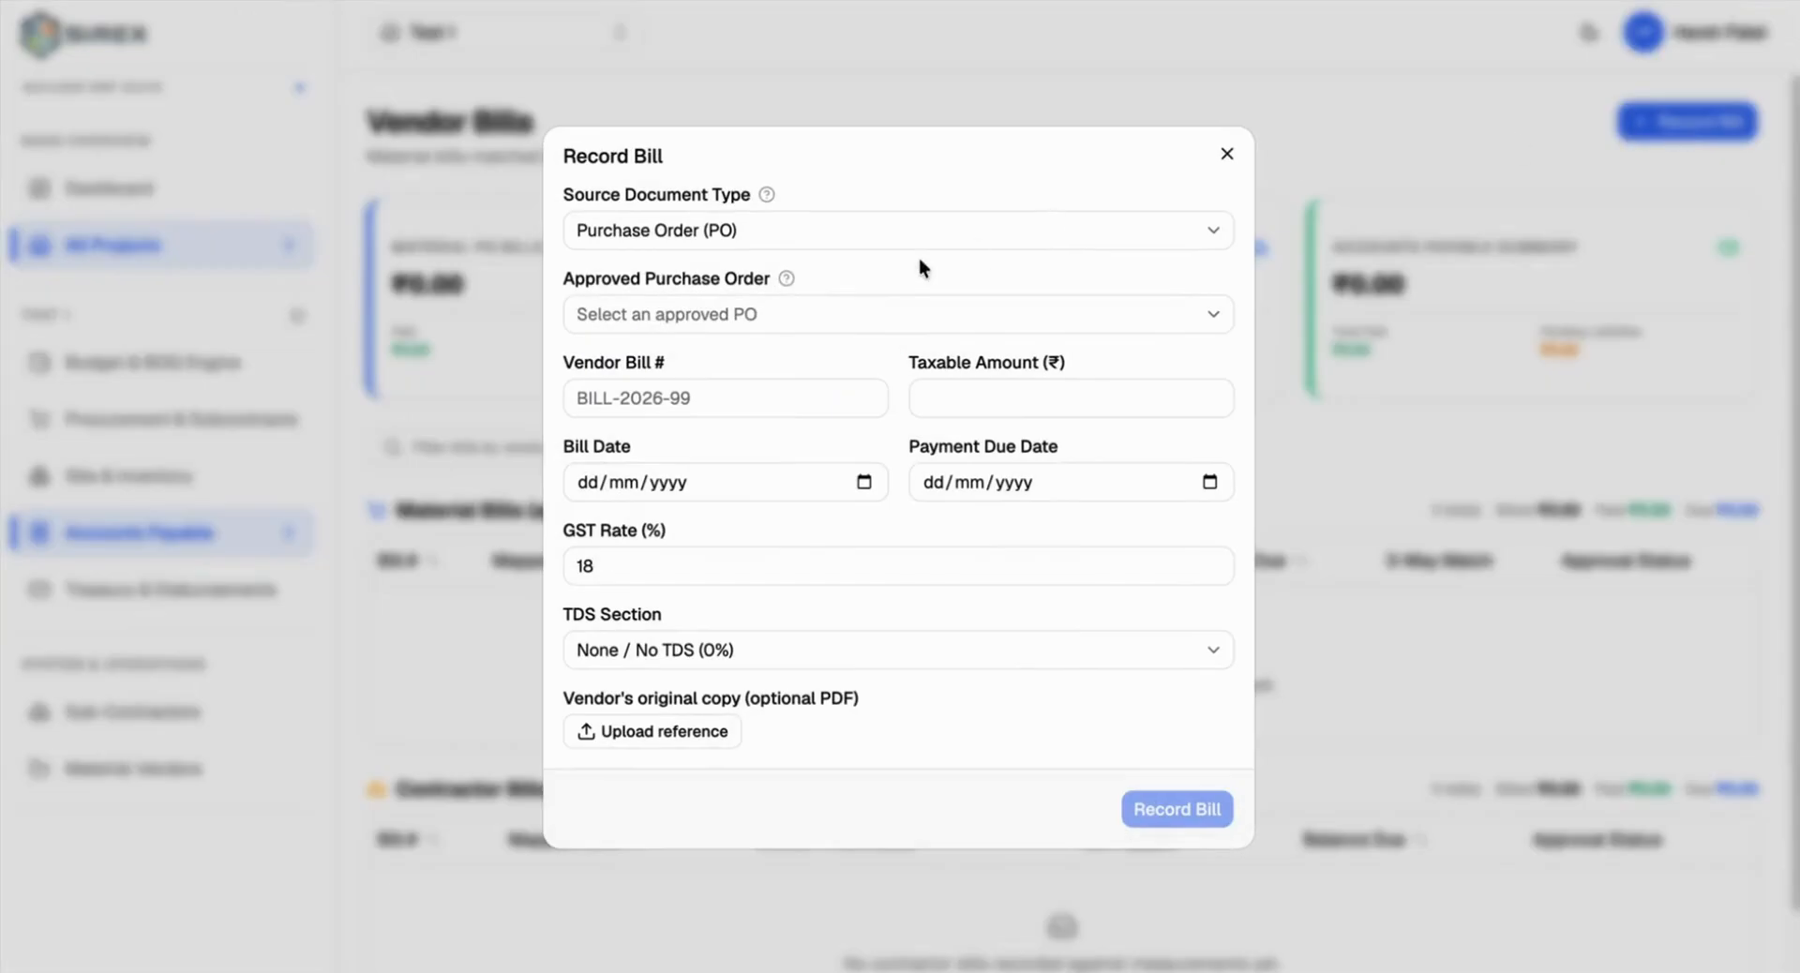
left_click(699, 236)
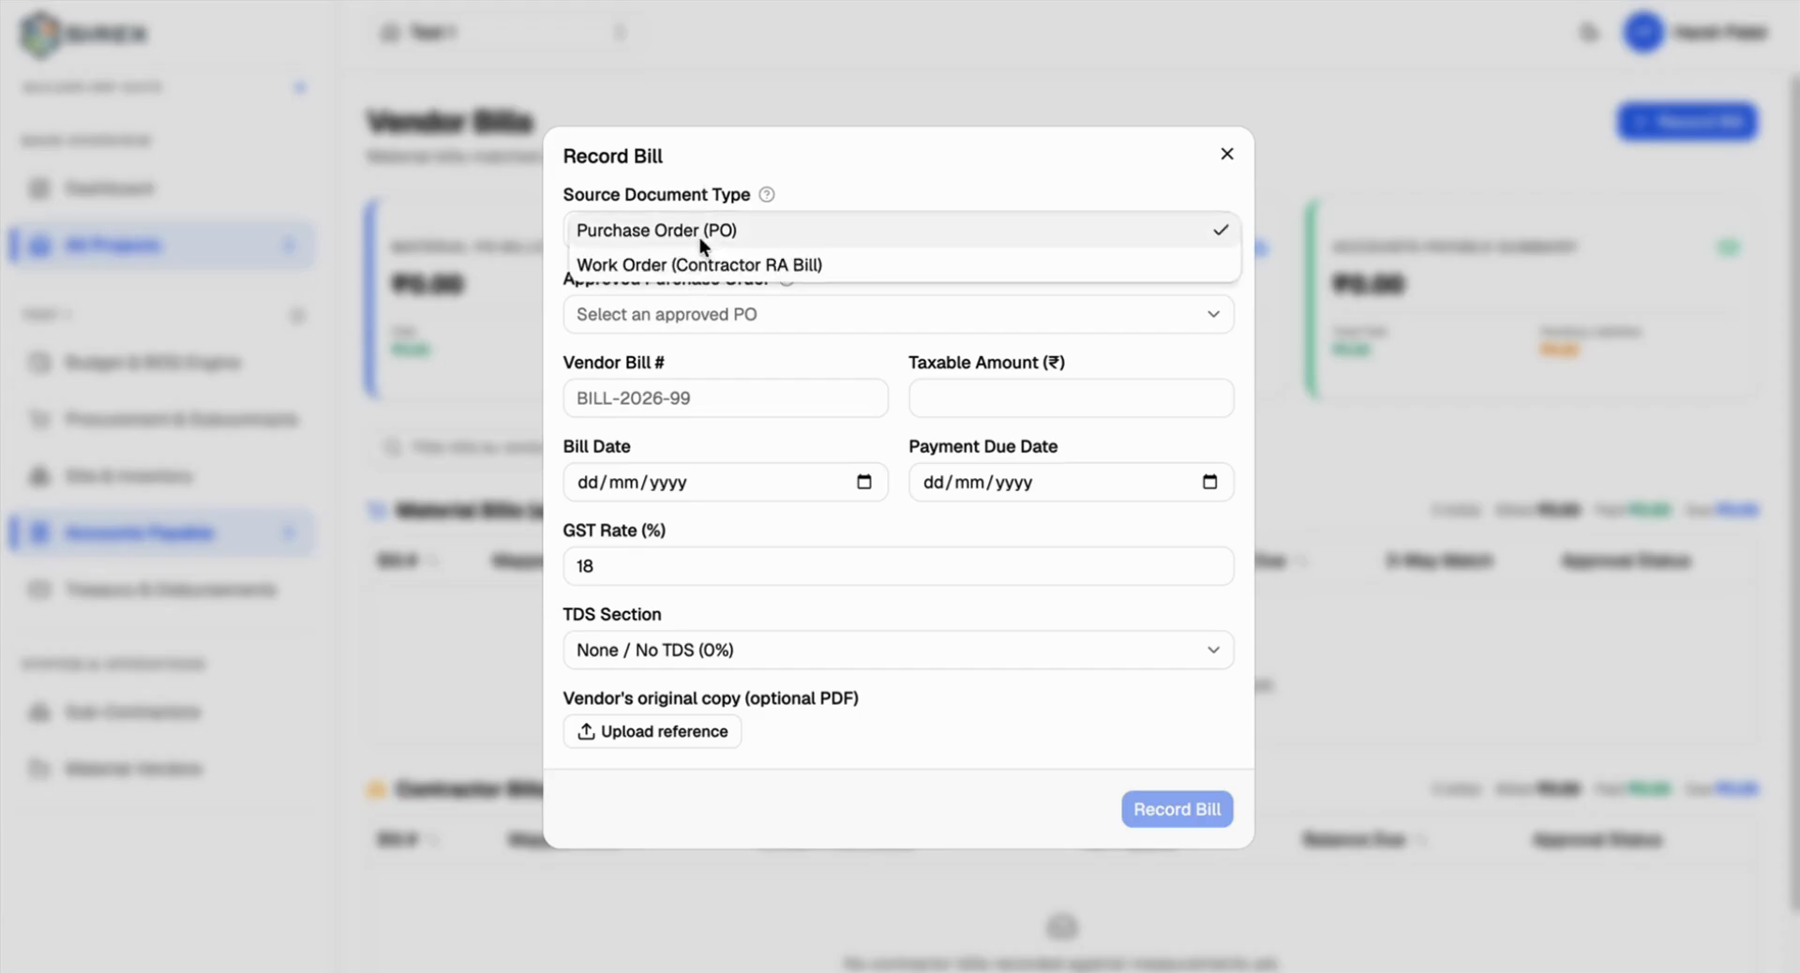
left_click(700, 234)
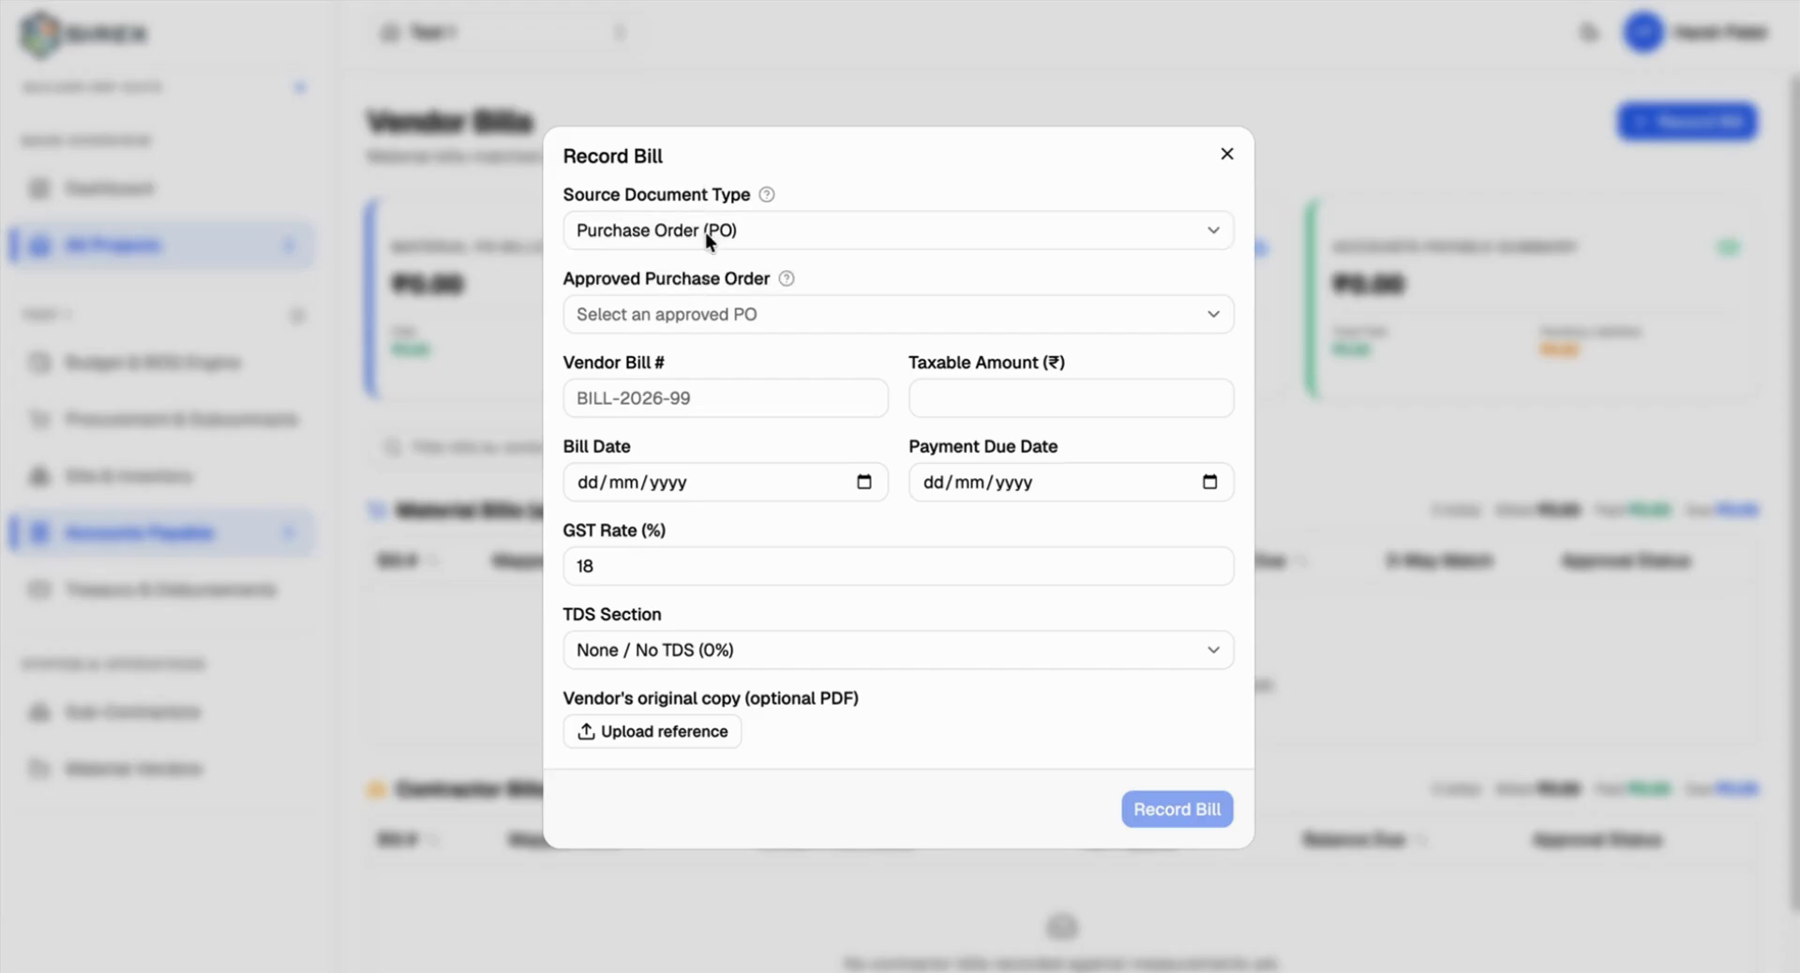
left_click(693, 309)
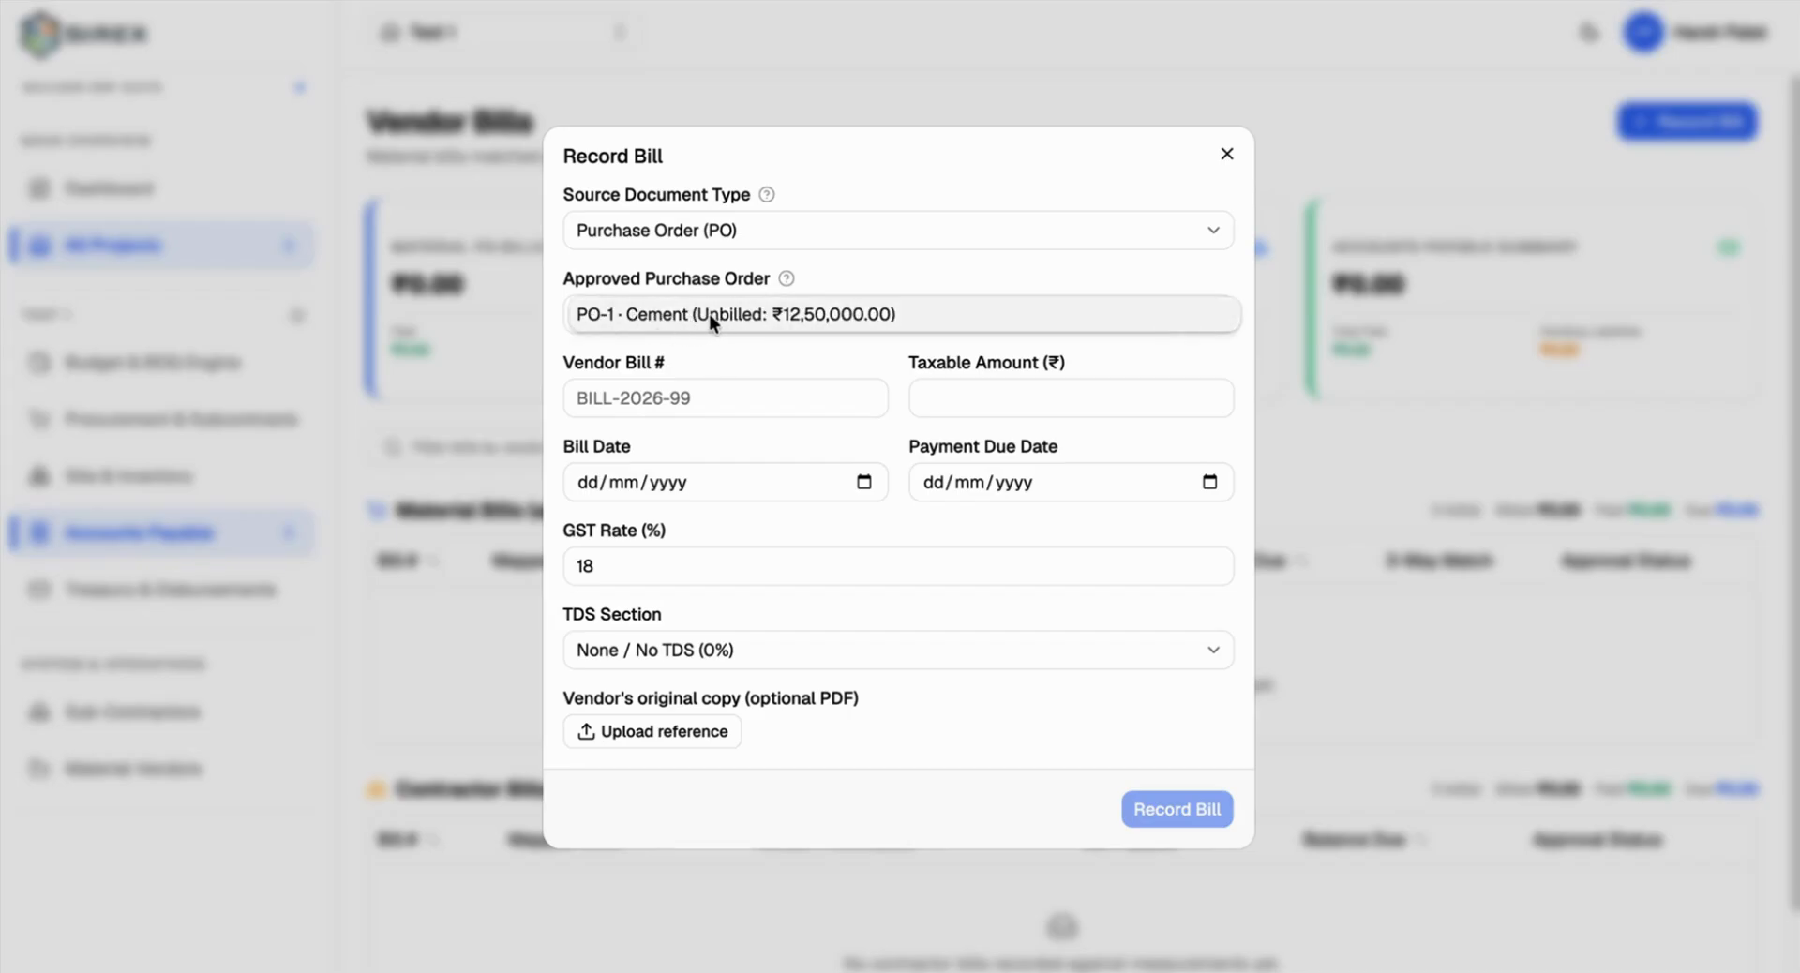
left_click(656, 311)
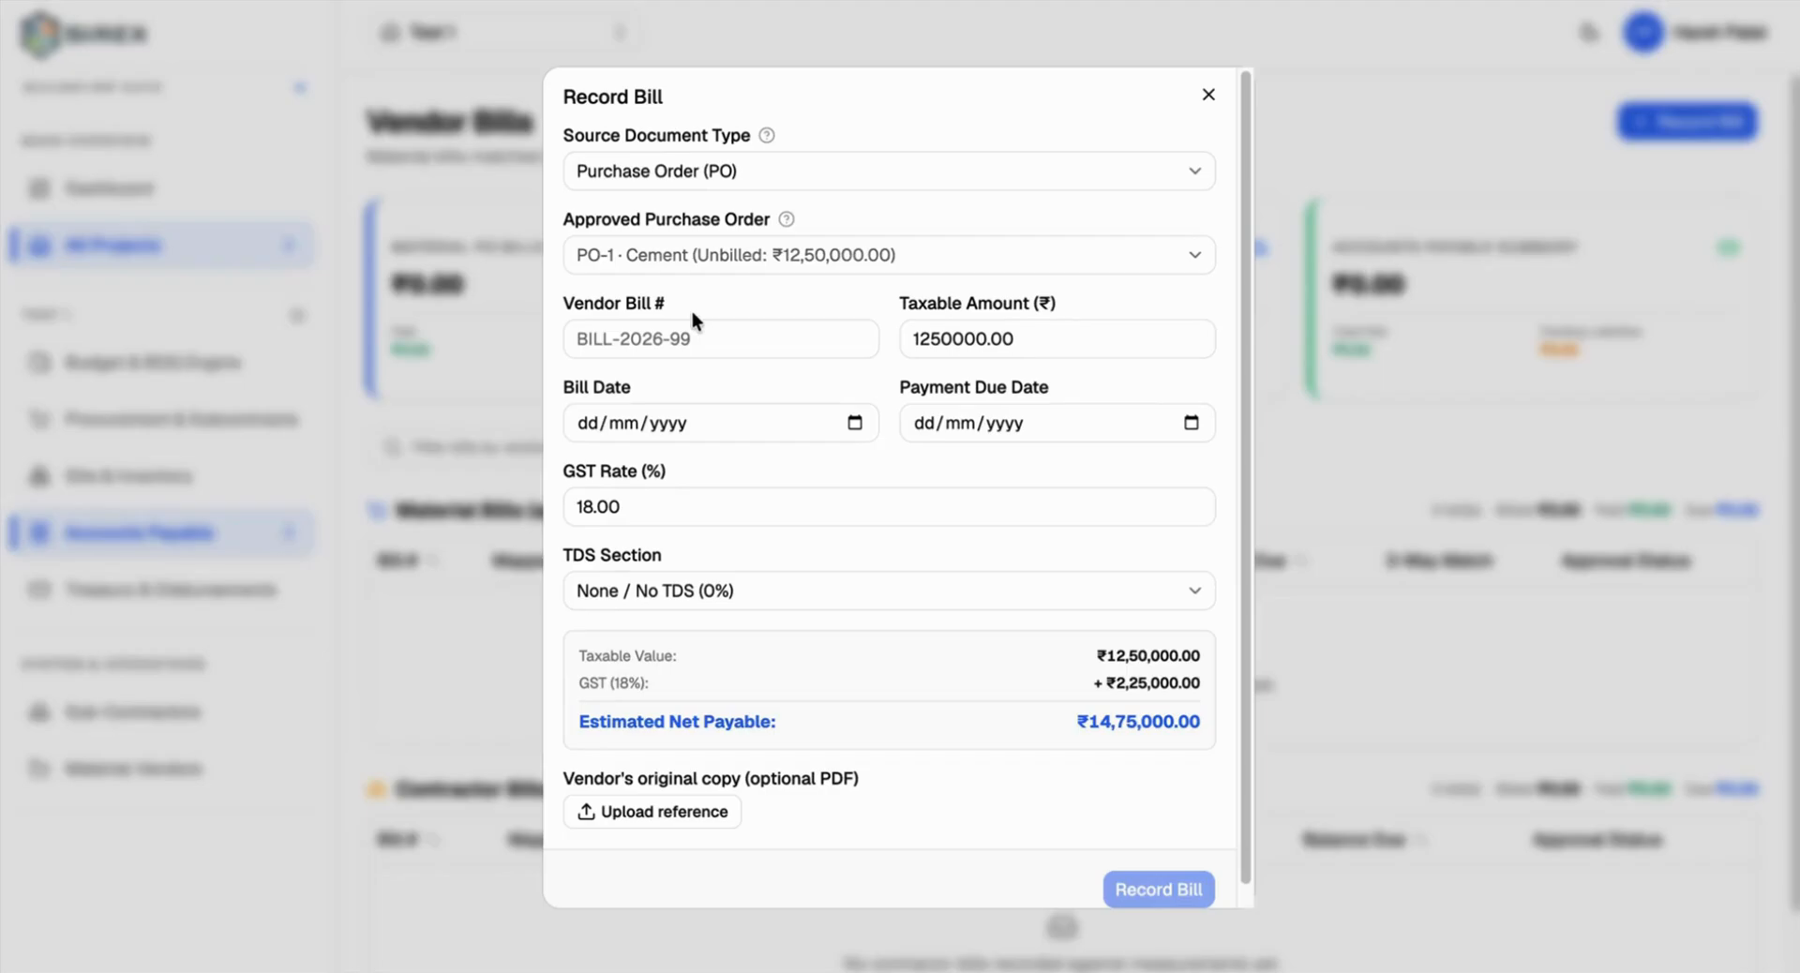
left_click(709, 337)
type("Bi")
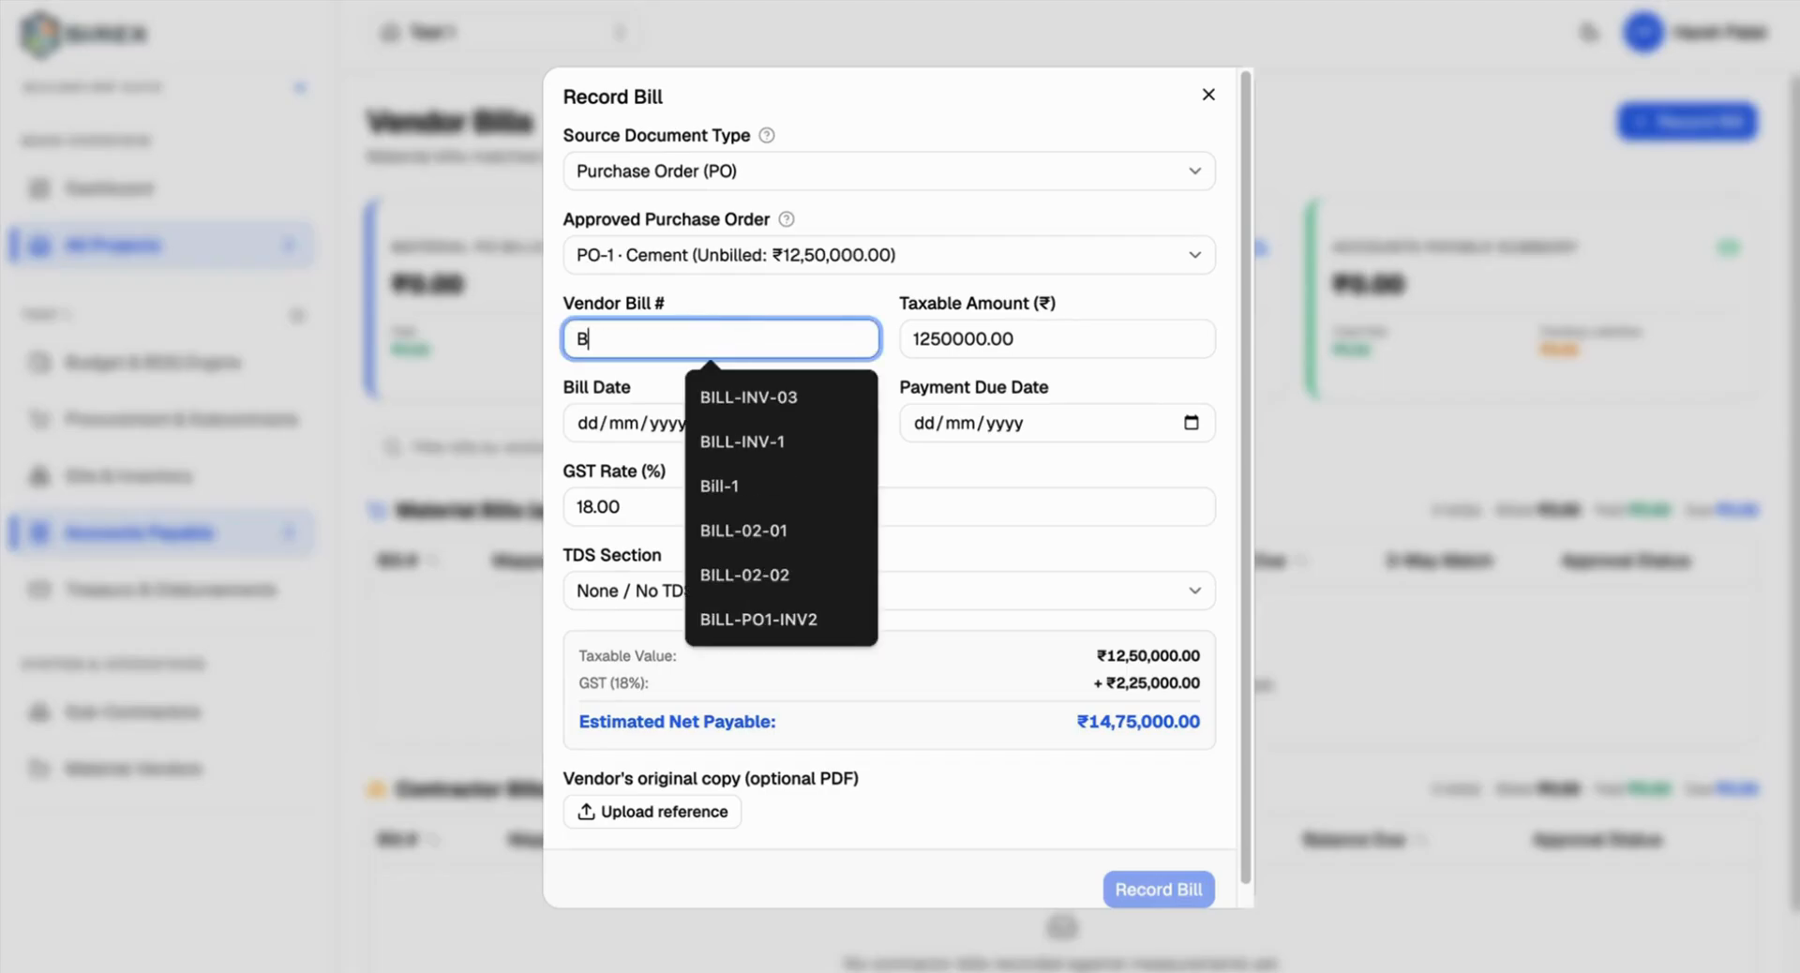
type("LL-PO")
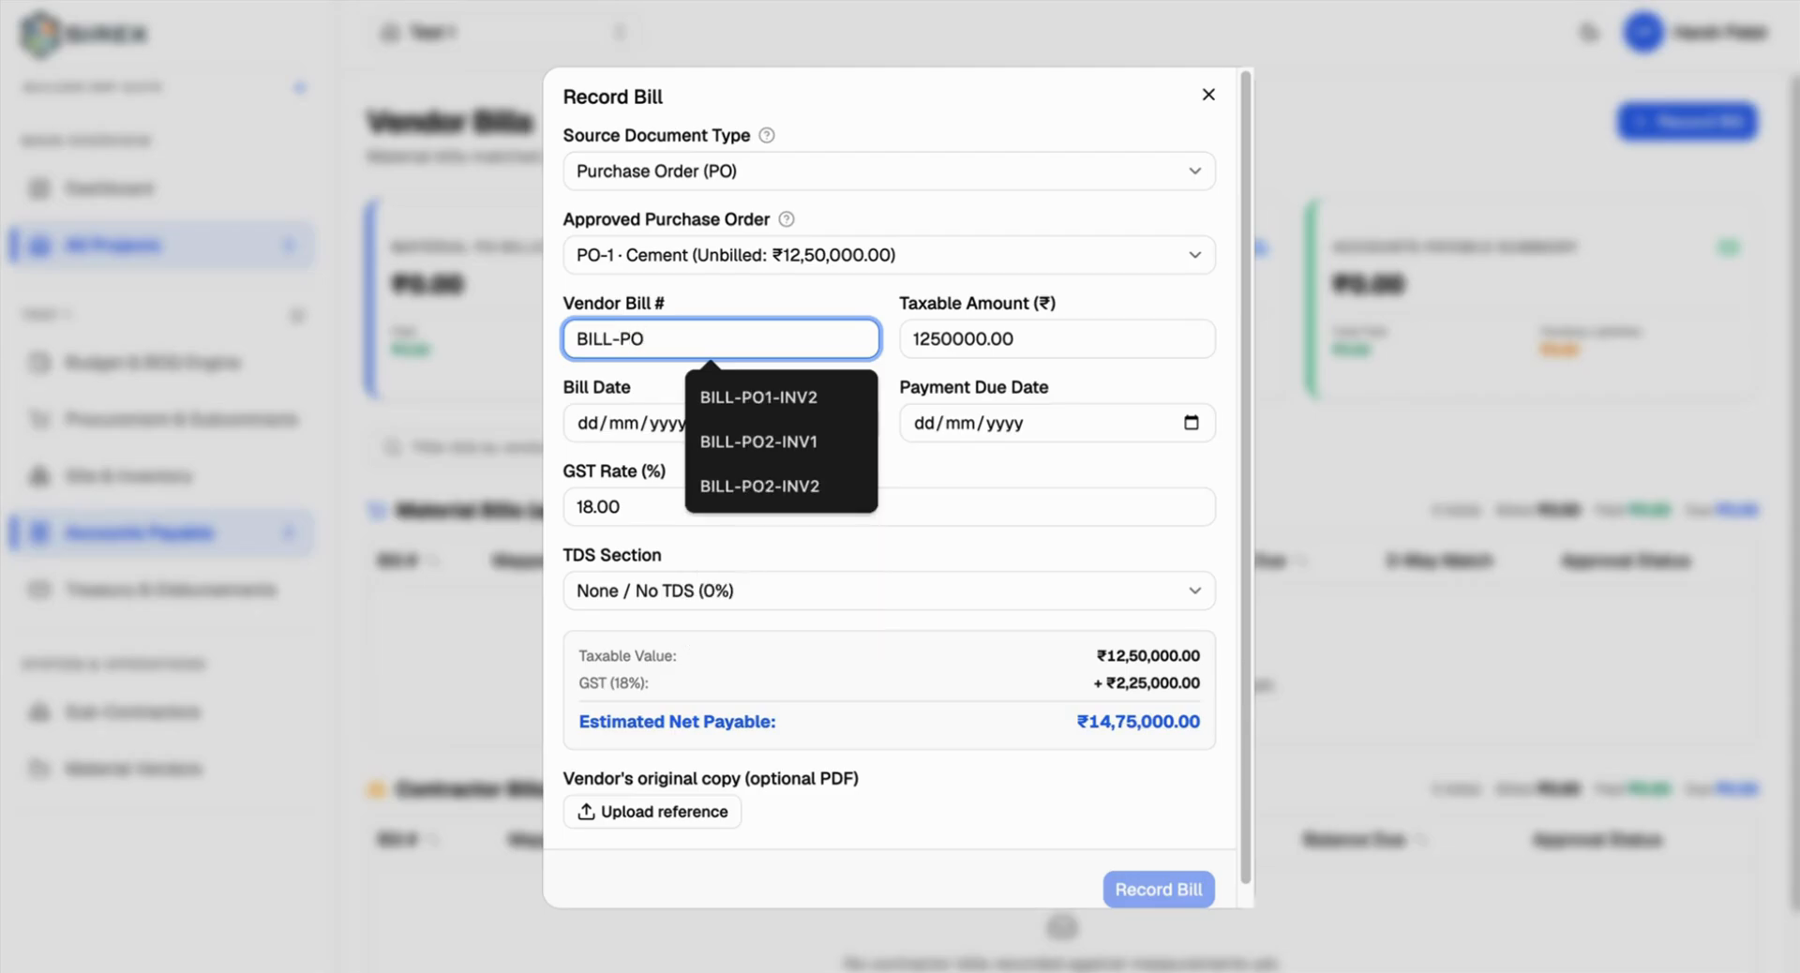
type("1-")
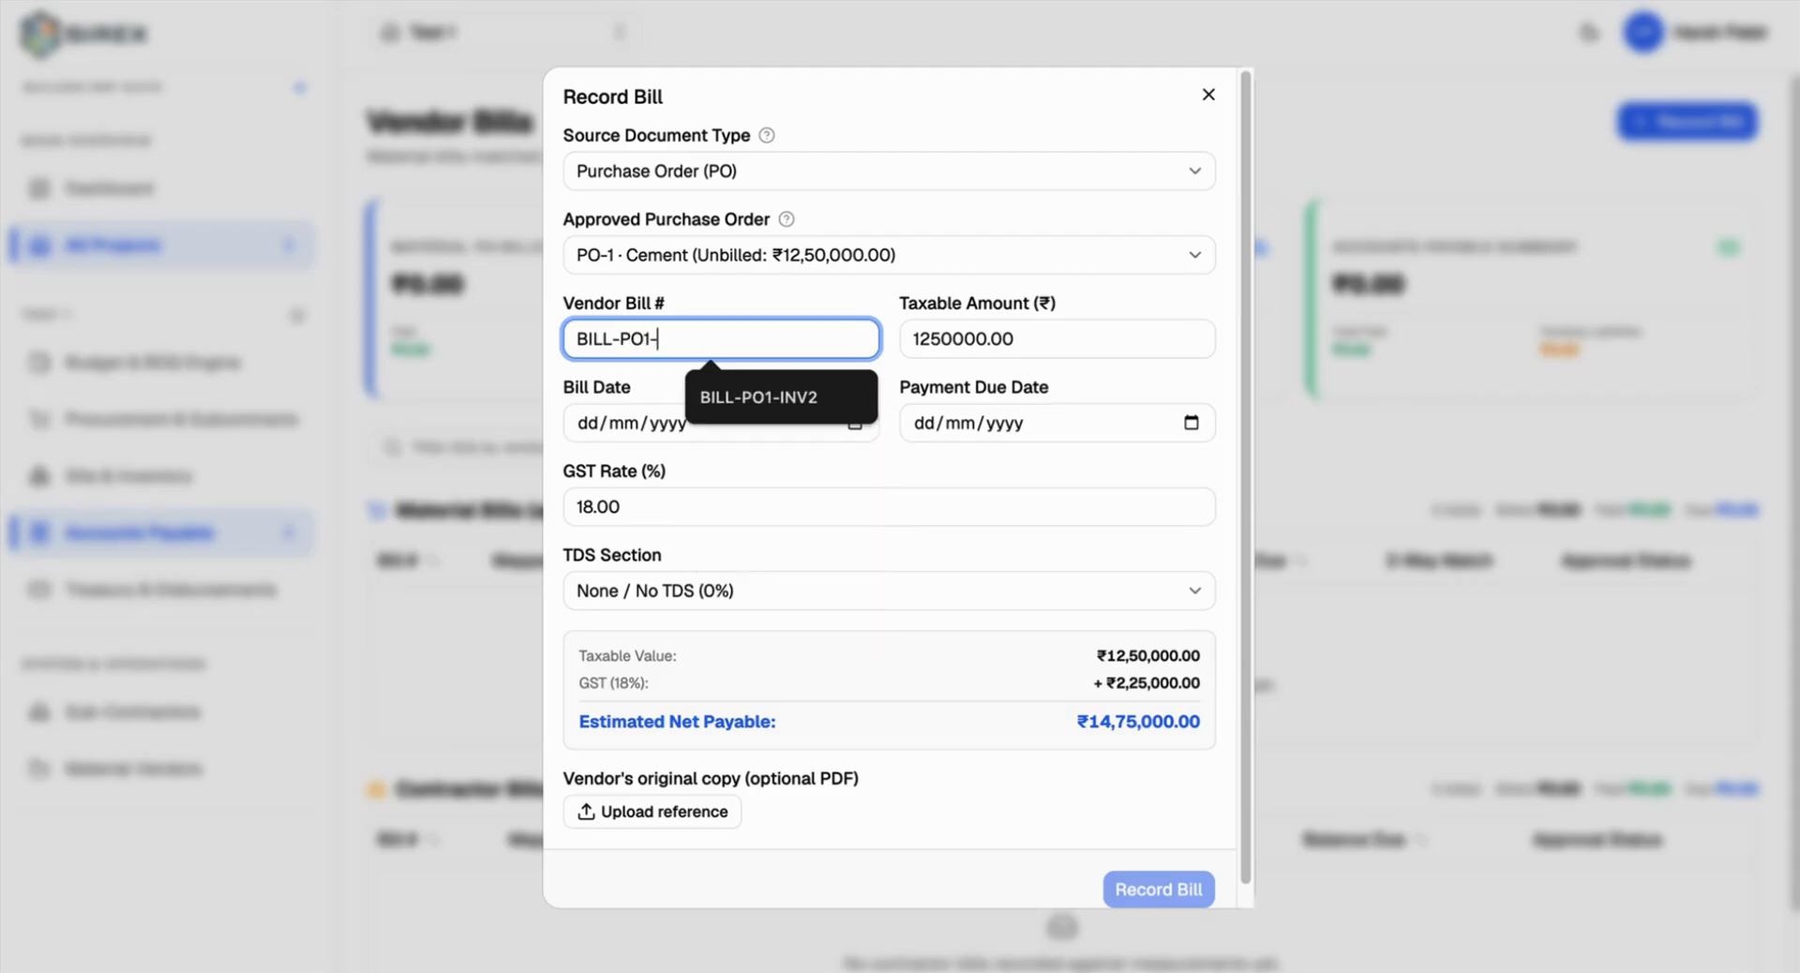
type("1")
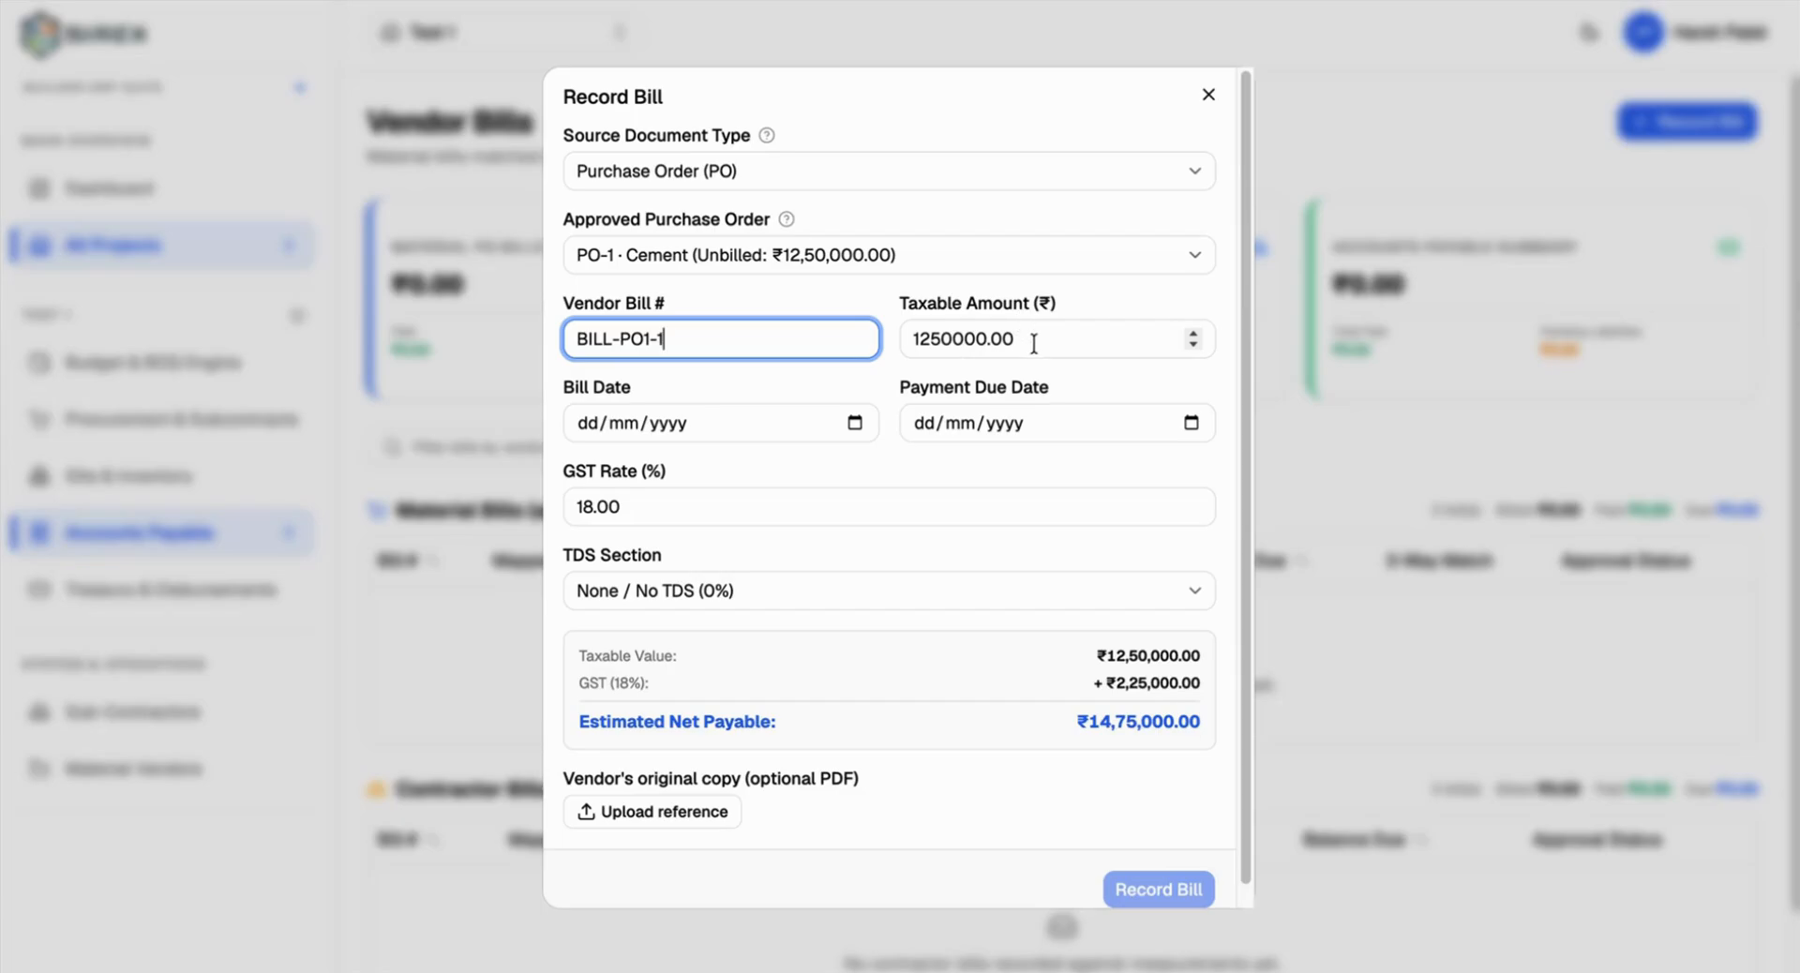
left_click_drag(1034, 345, 910, 347)
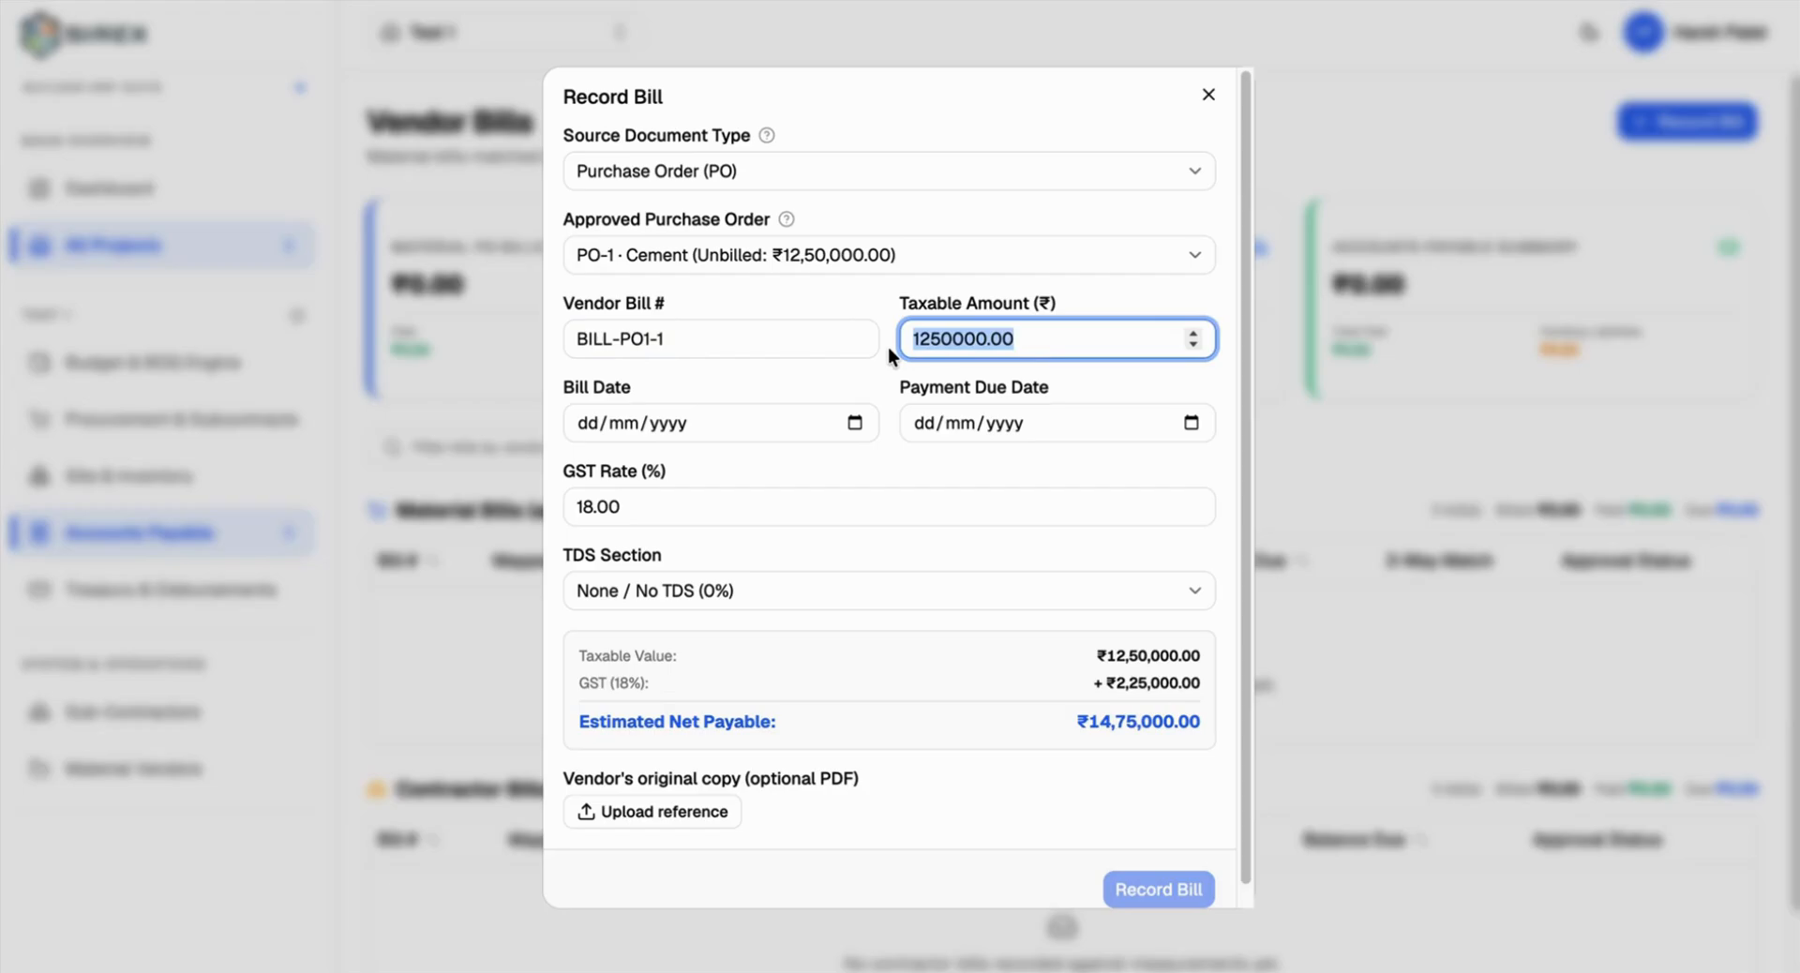
Step: Set bill date 10 Aug 2026 and due date 14 Aug 2026, checking the 18% GST and TDS section
left_click(855, 423)
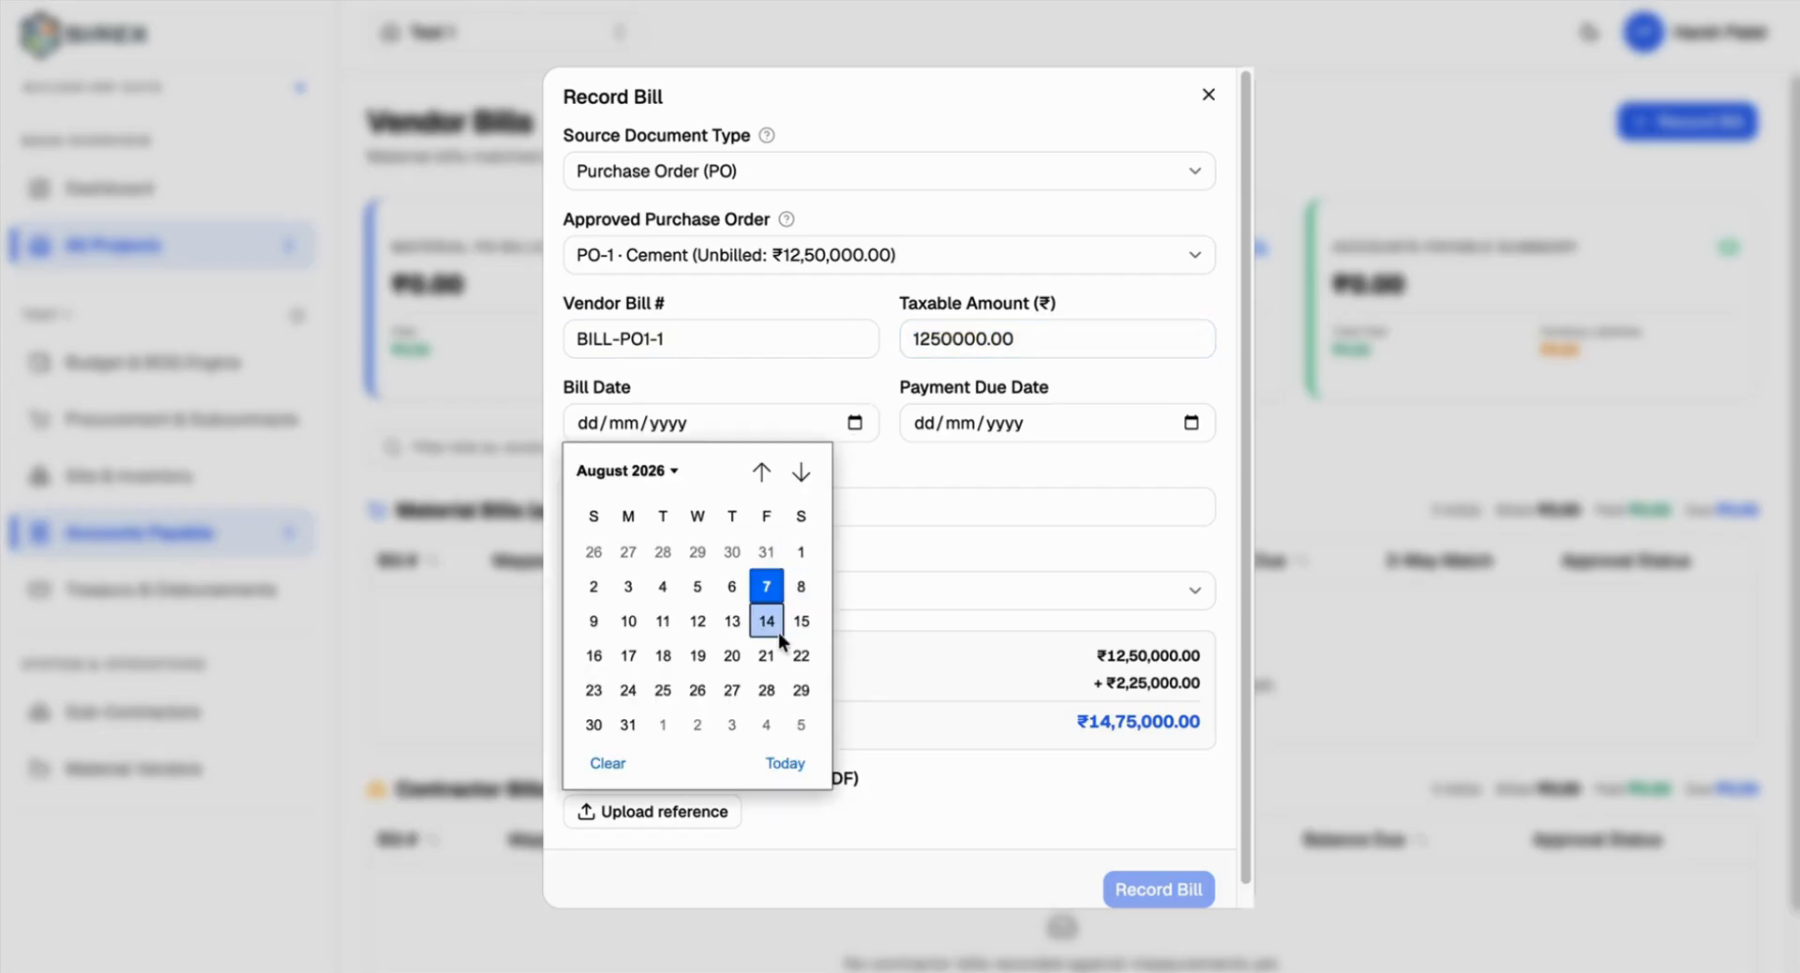
left_click(628, 620)
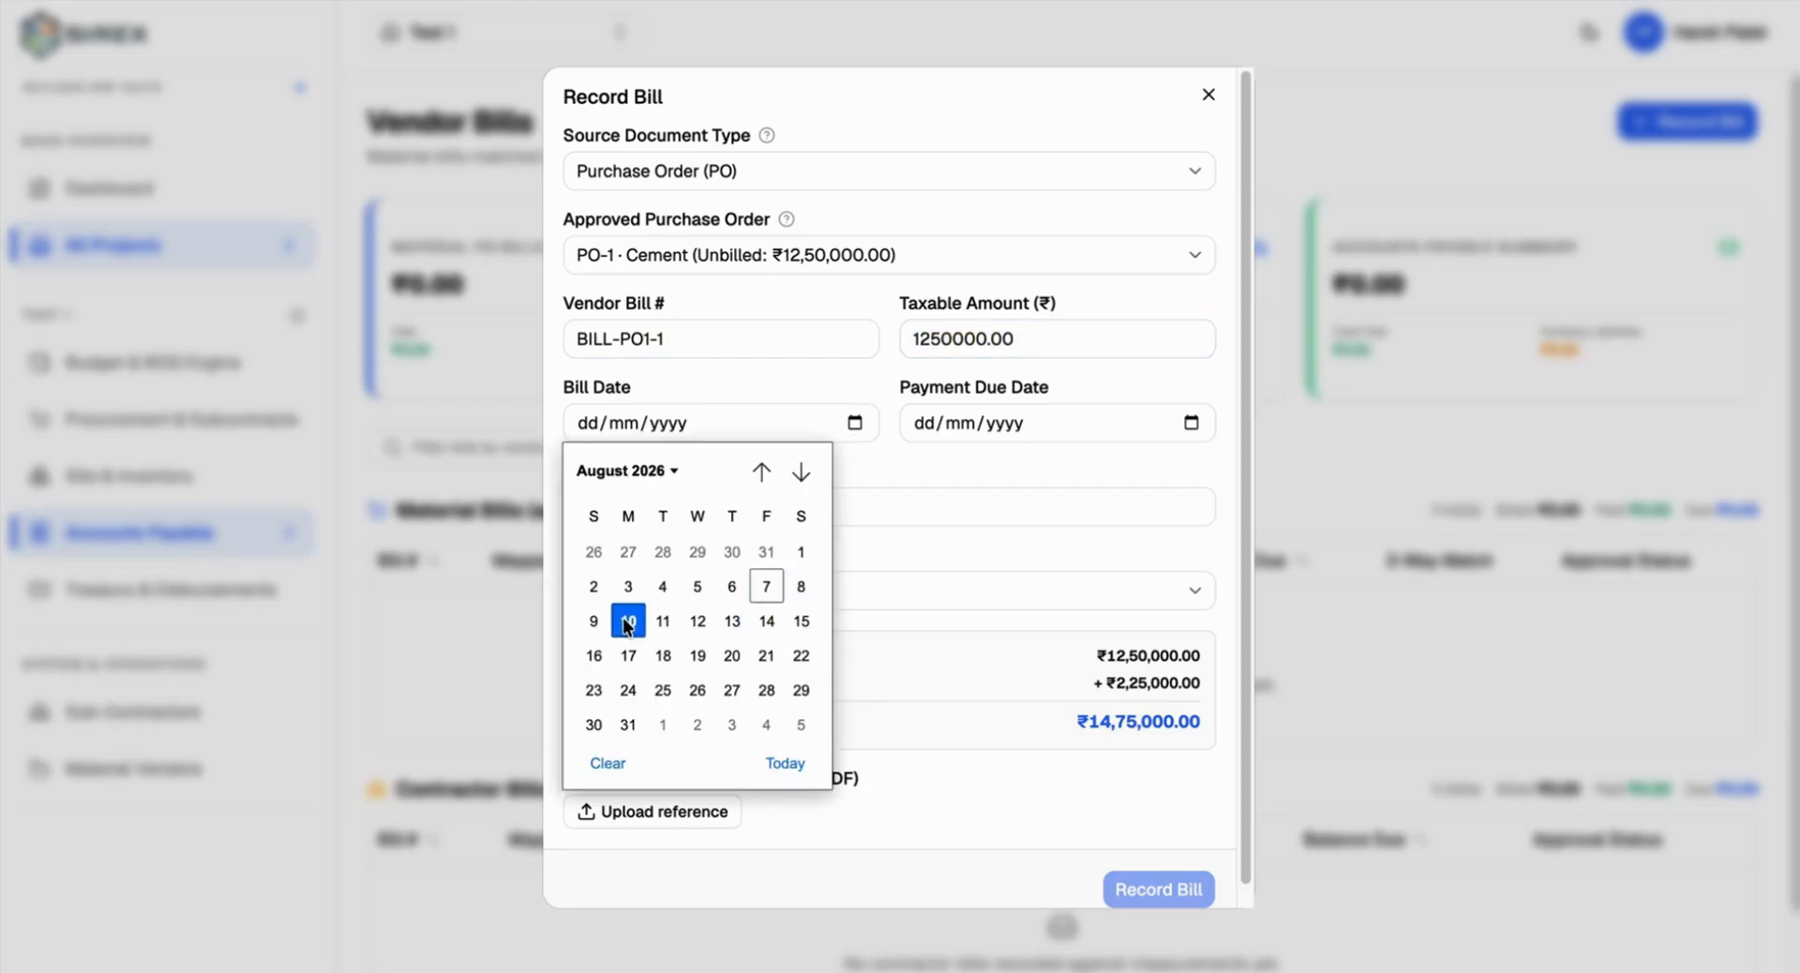
left_click(1190, 423)
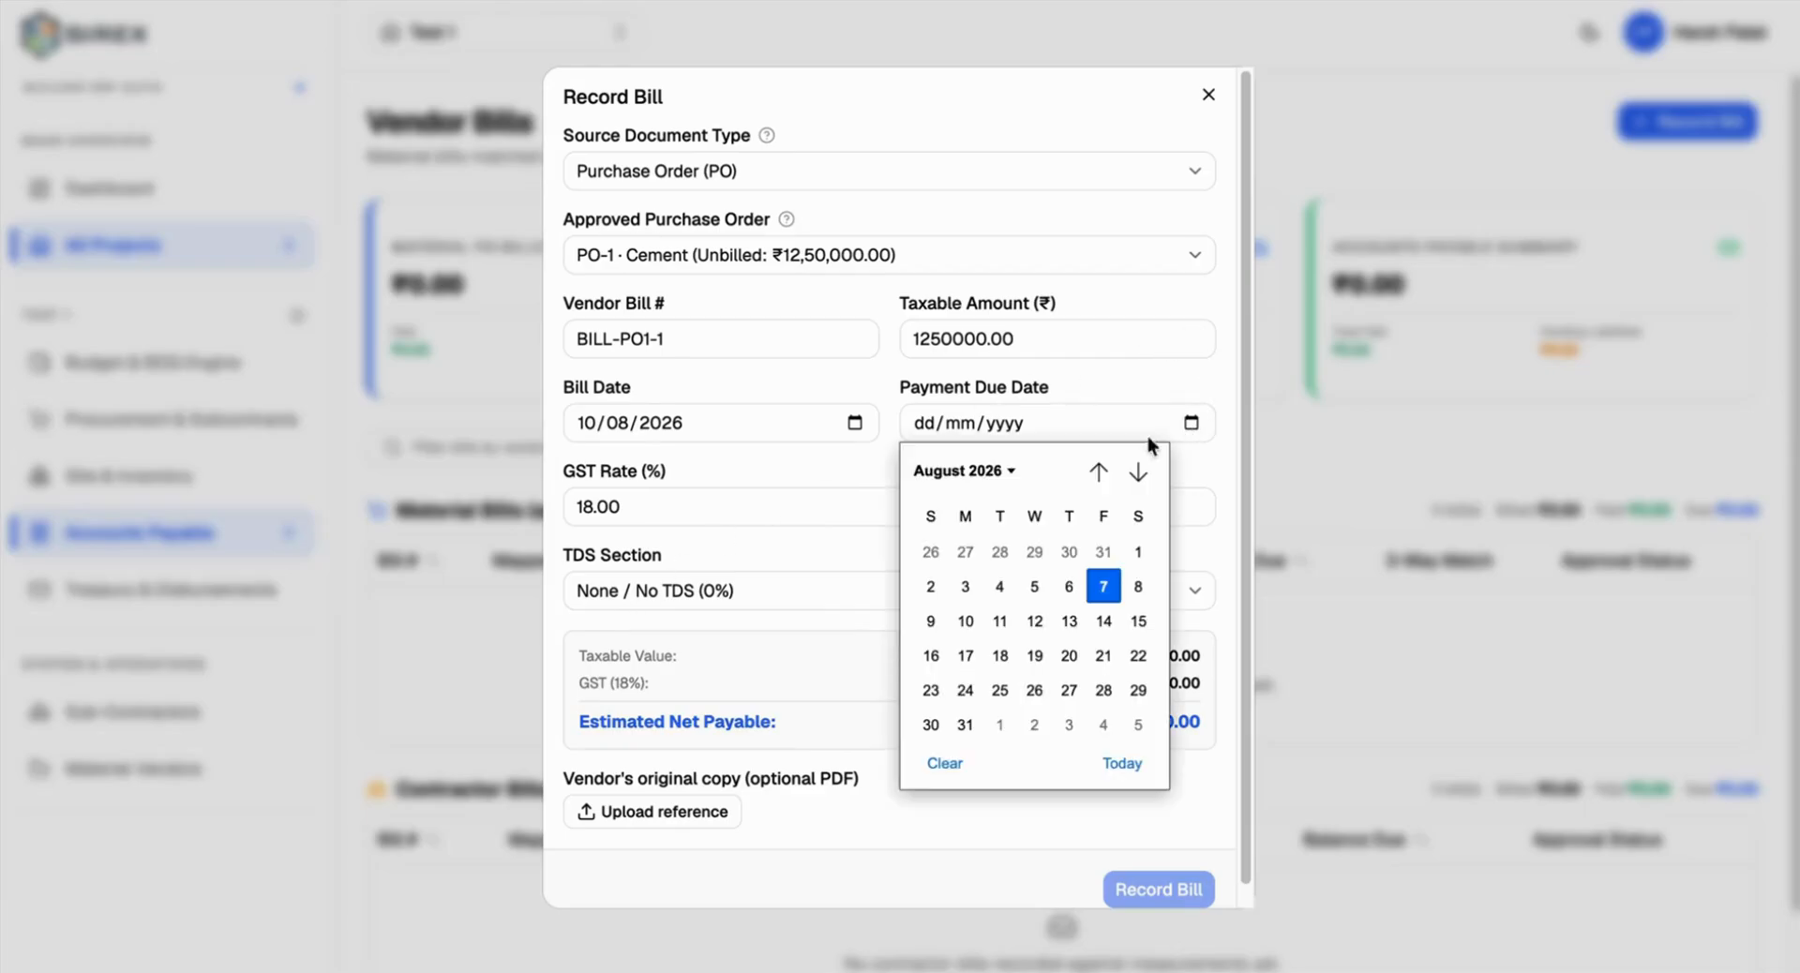
left_click(1104, 621)
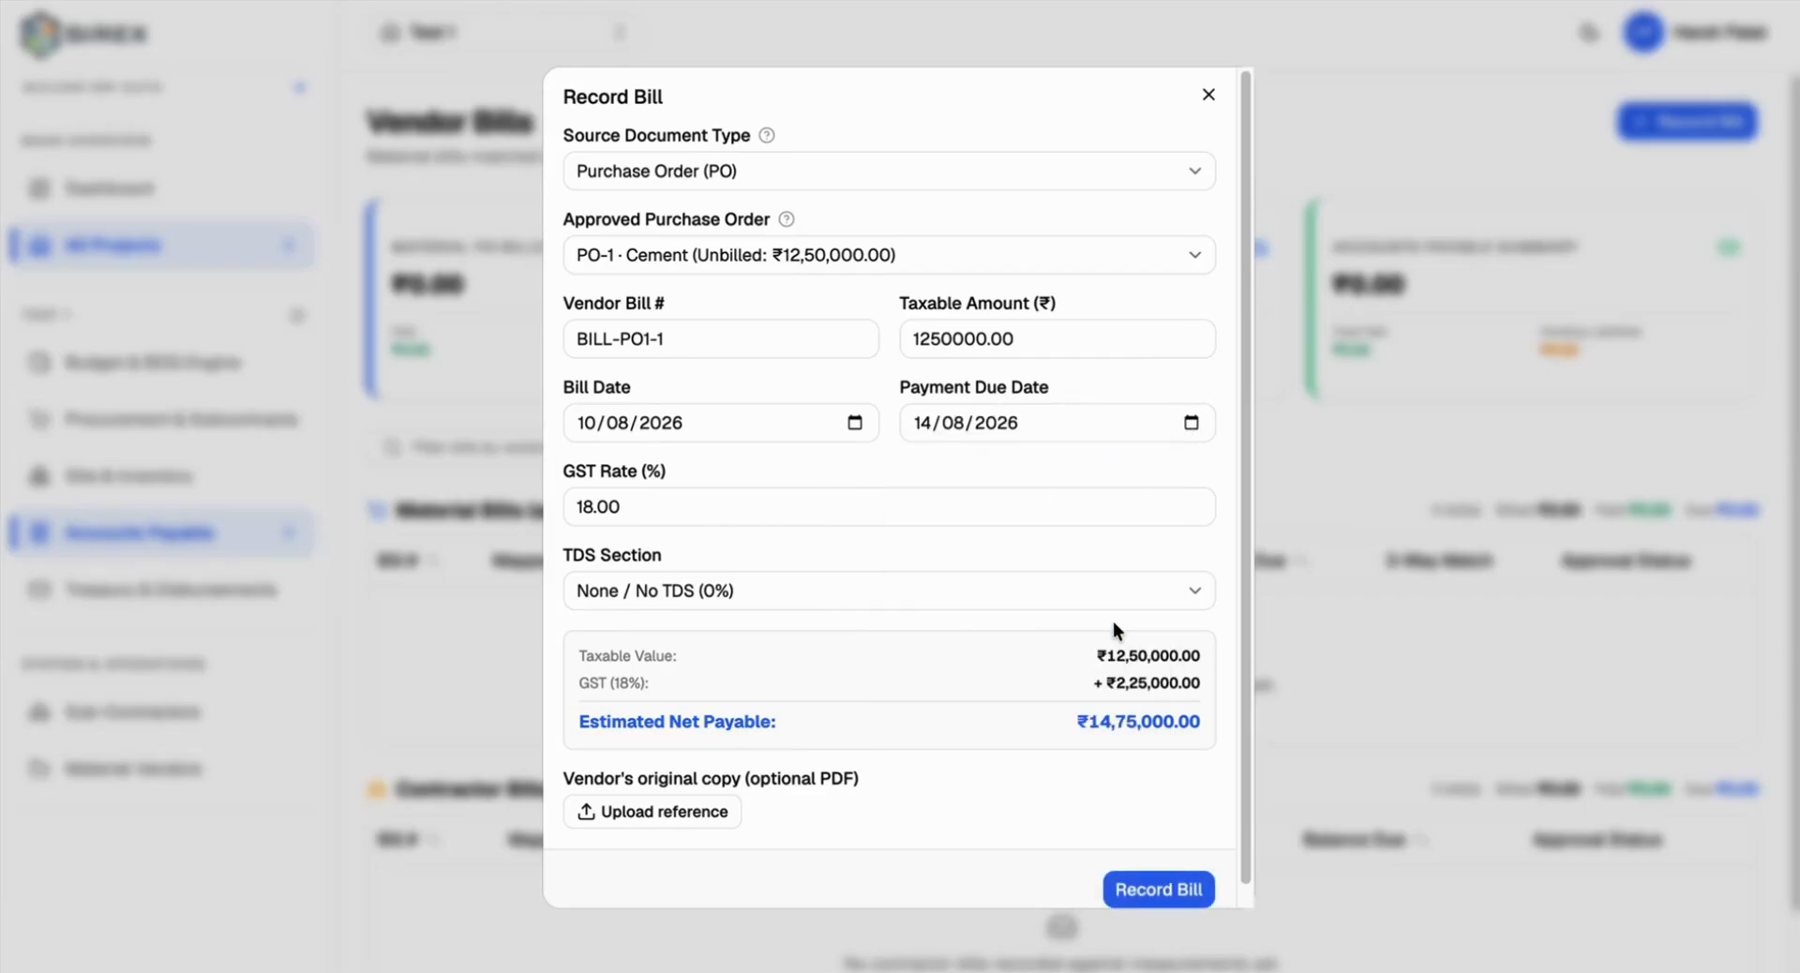
double_click(962, 515)
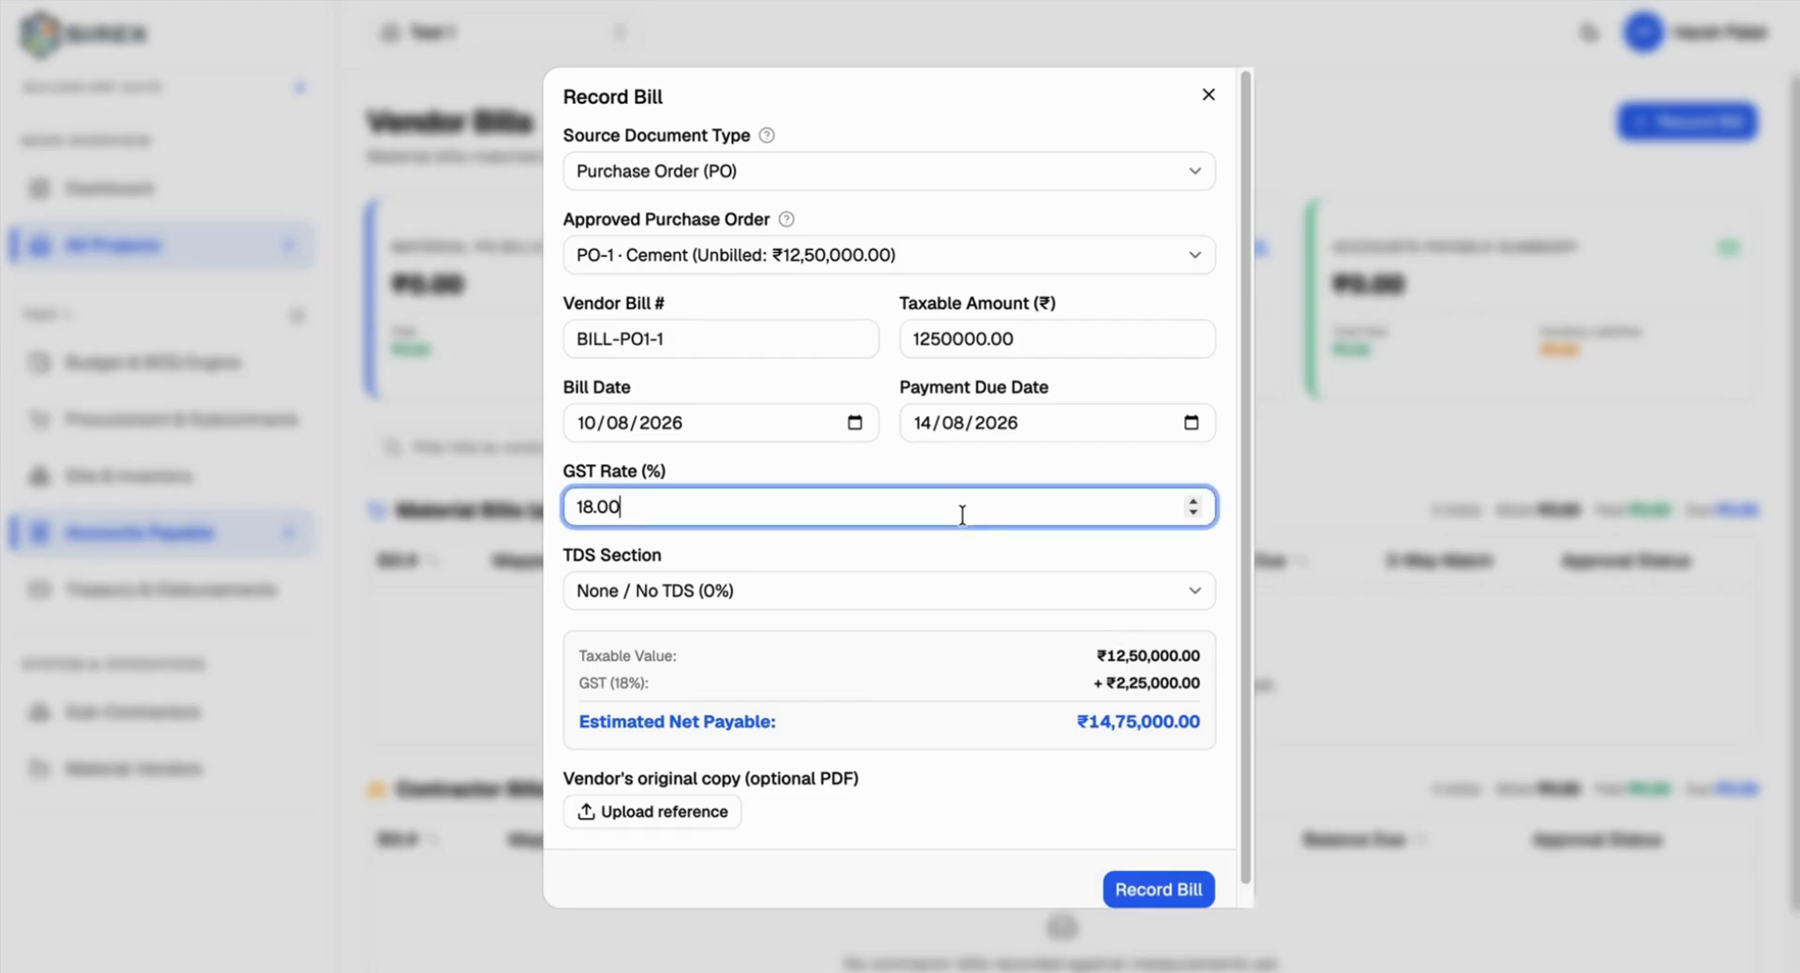
left_click(881, 595)
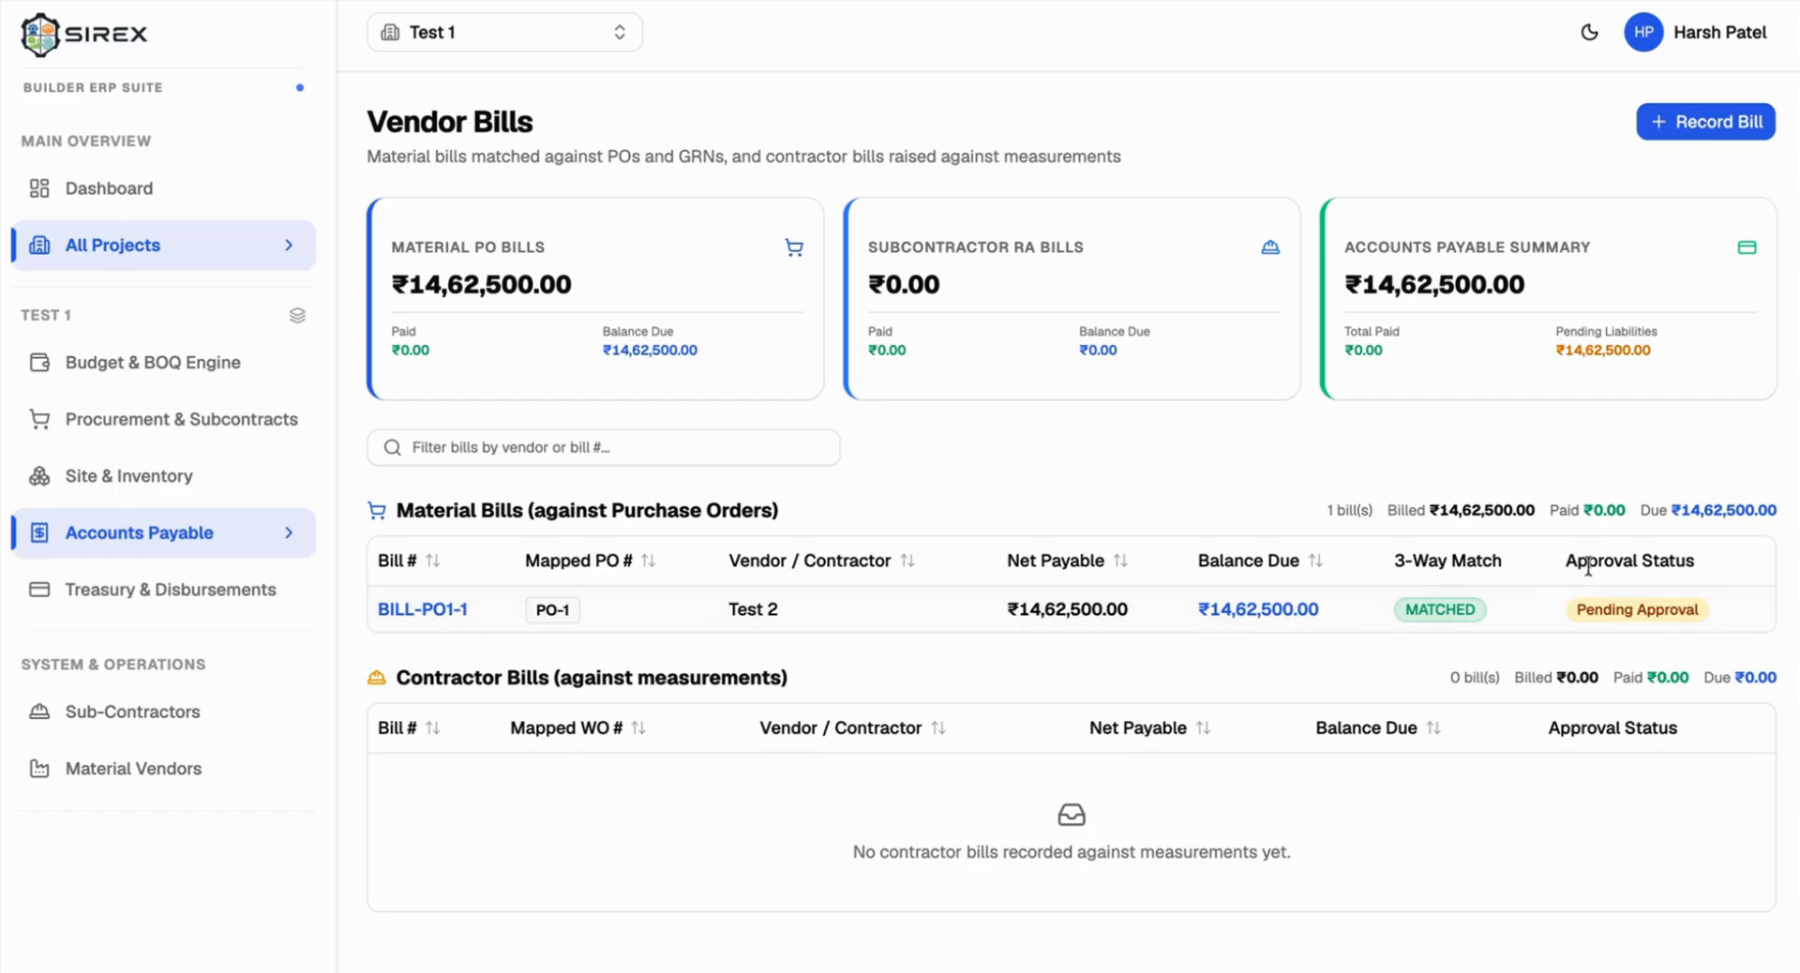
Step: Open BILL-PO1-1 and check the PO amount against GRN #1 (3010 @ 250) and GRN #2 (1990 @ 250)
left_click_drag(1564, 560, 1693, 562)
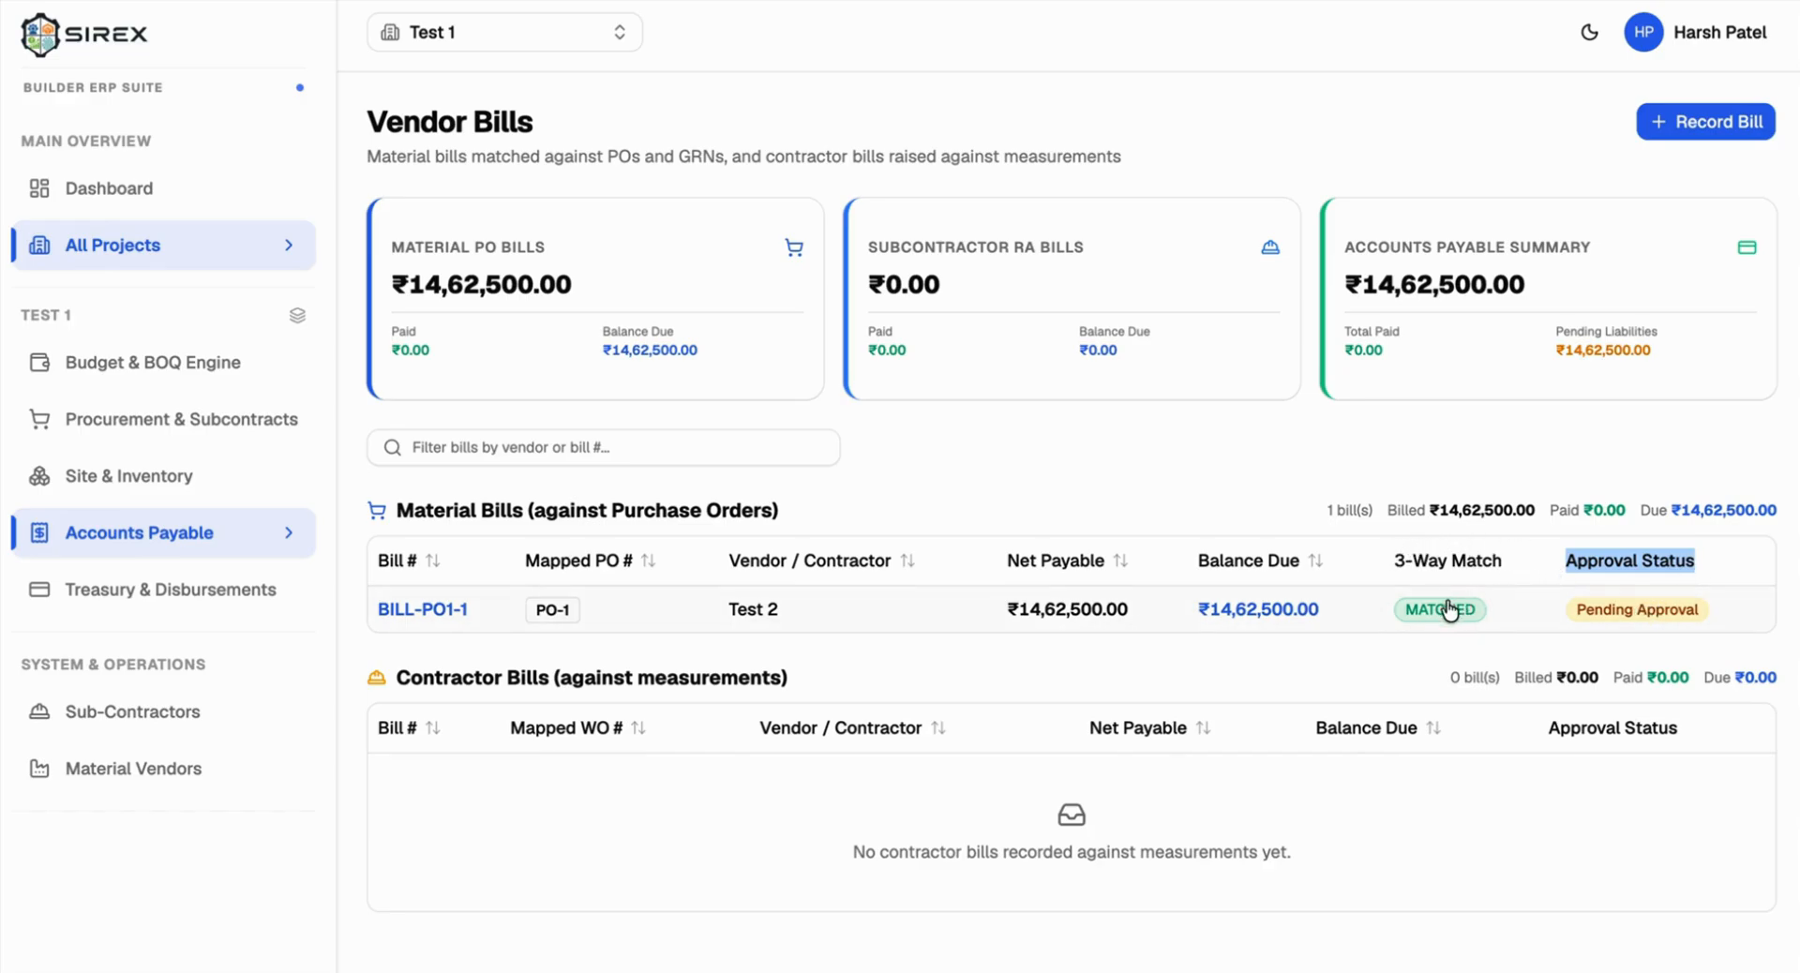
left_click(1309, 614)
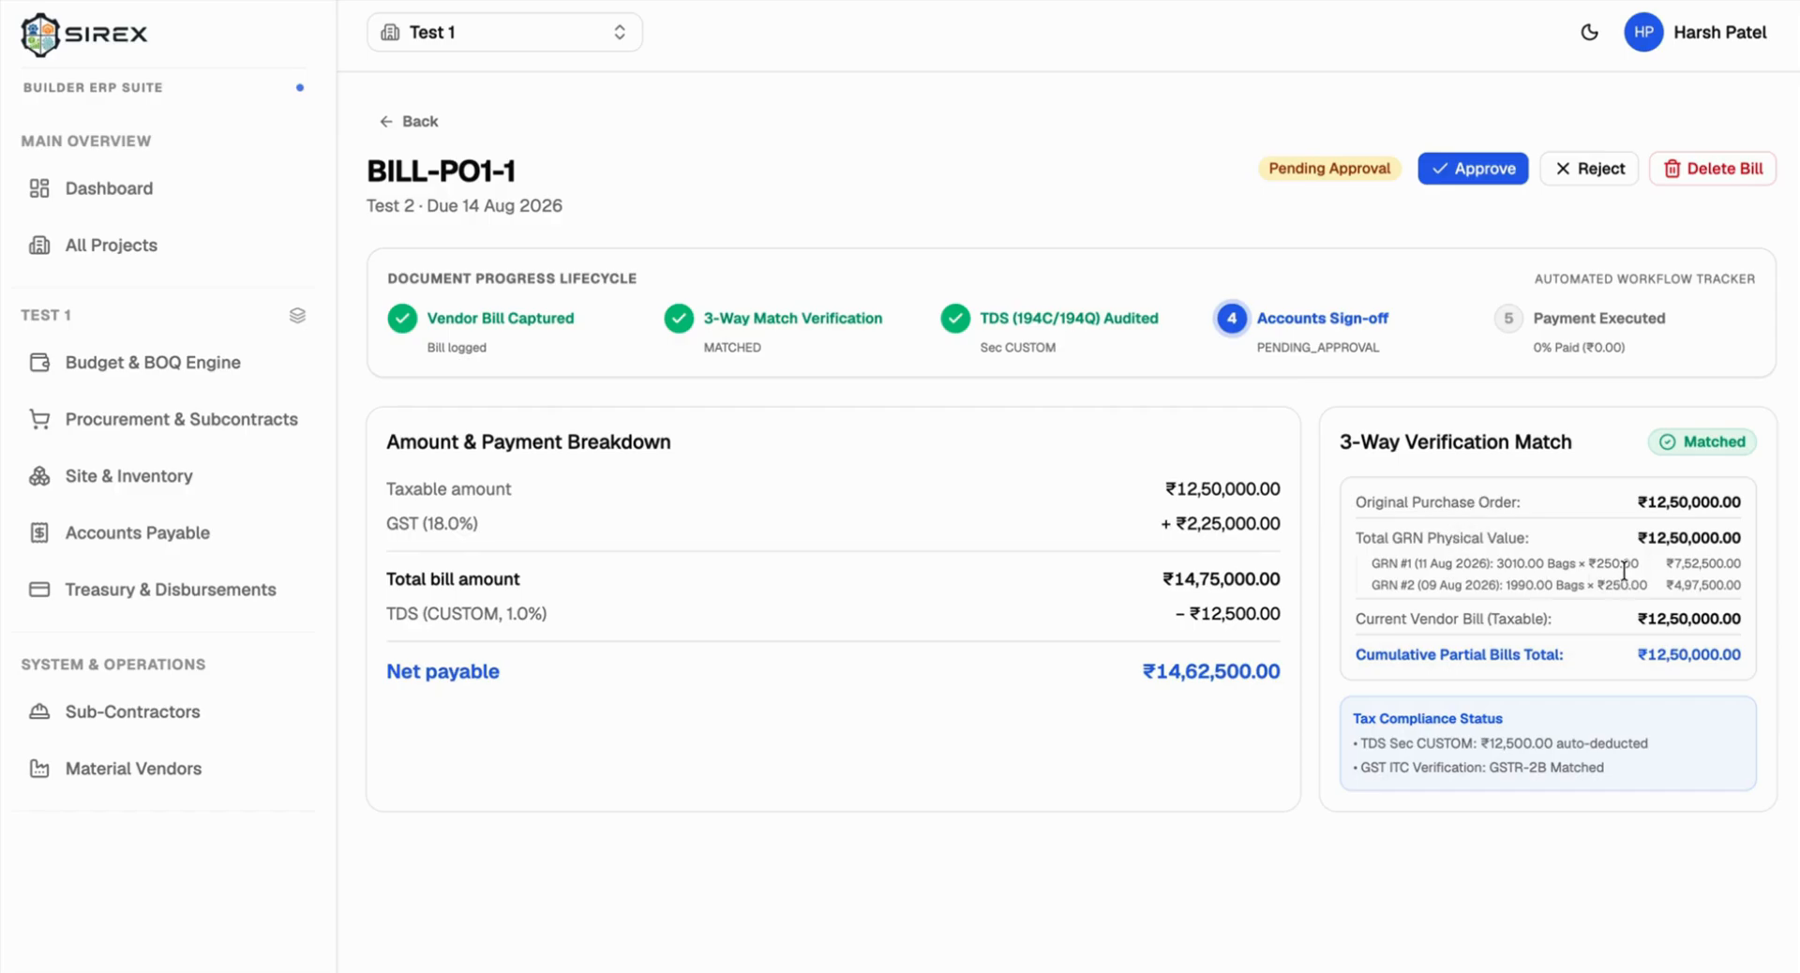
left_click_drag(1639, 502, 1740, 503)
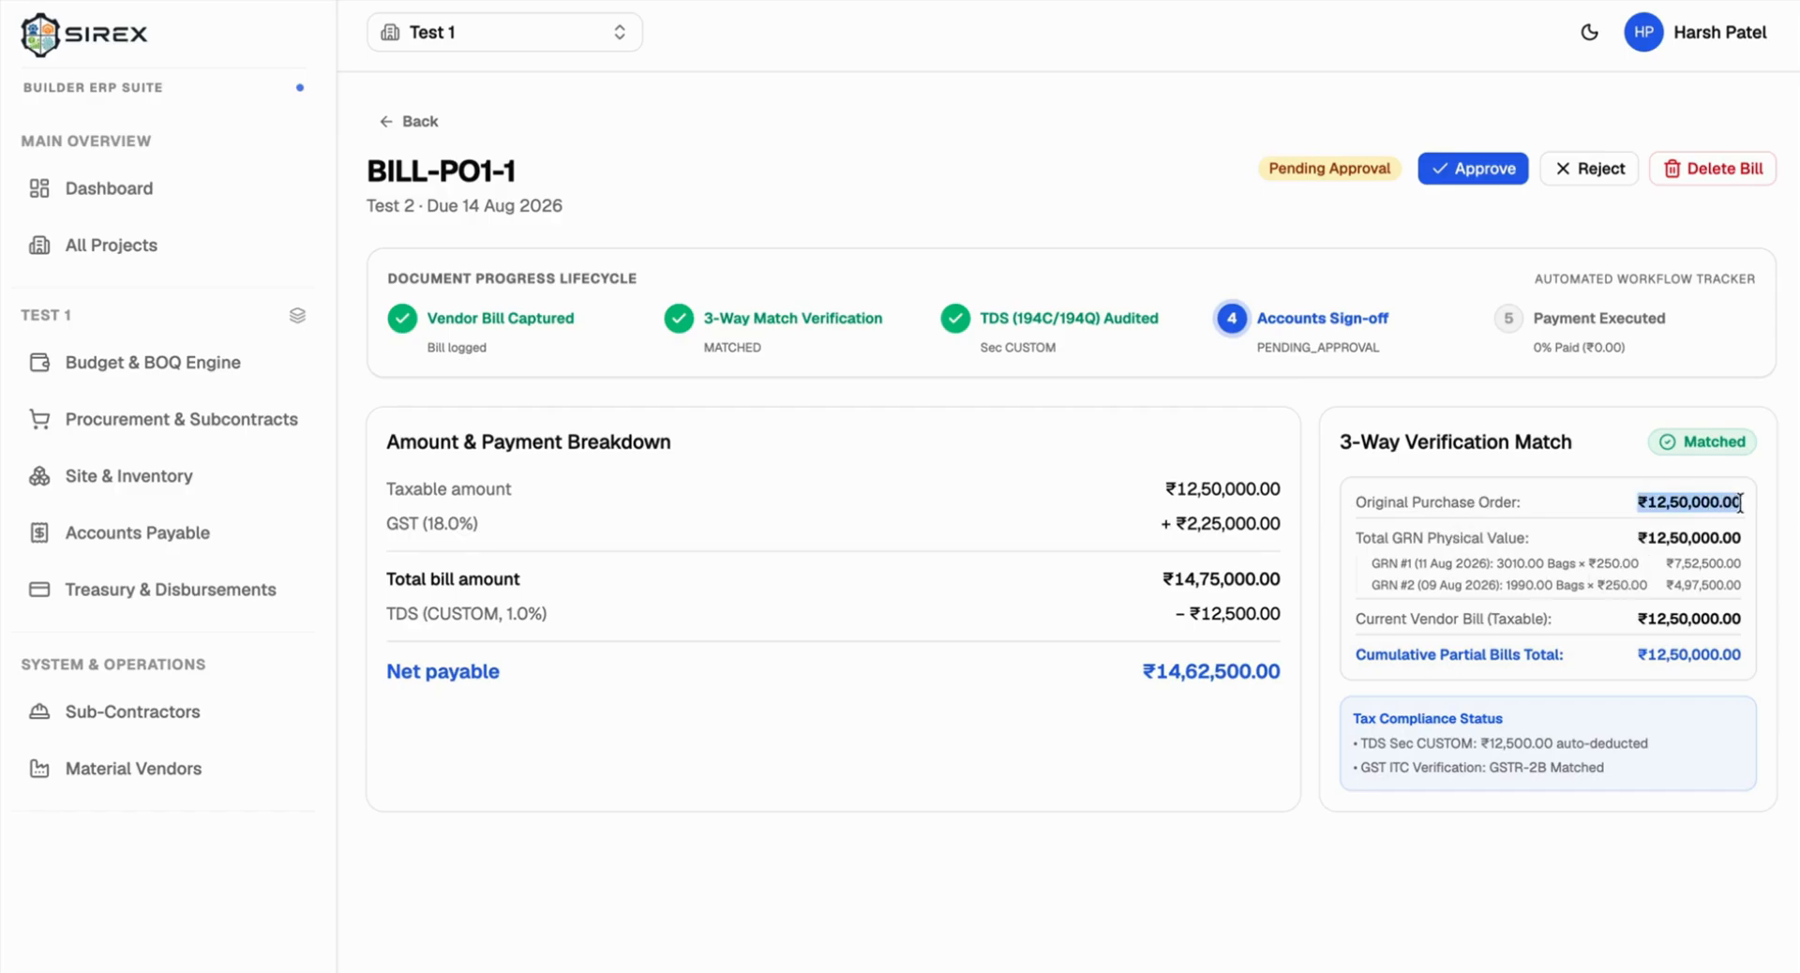
left_click(1652, 547)
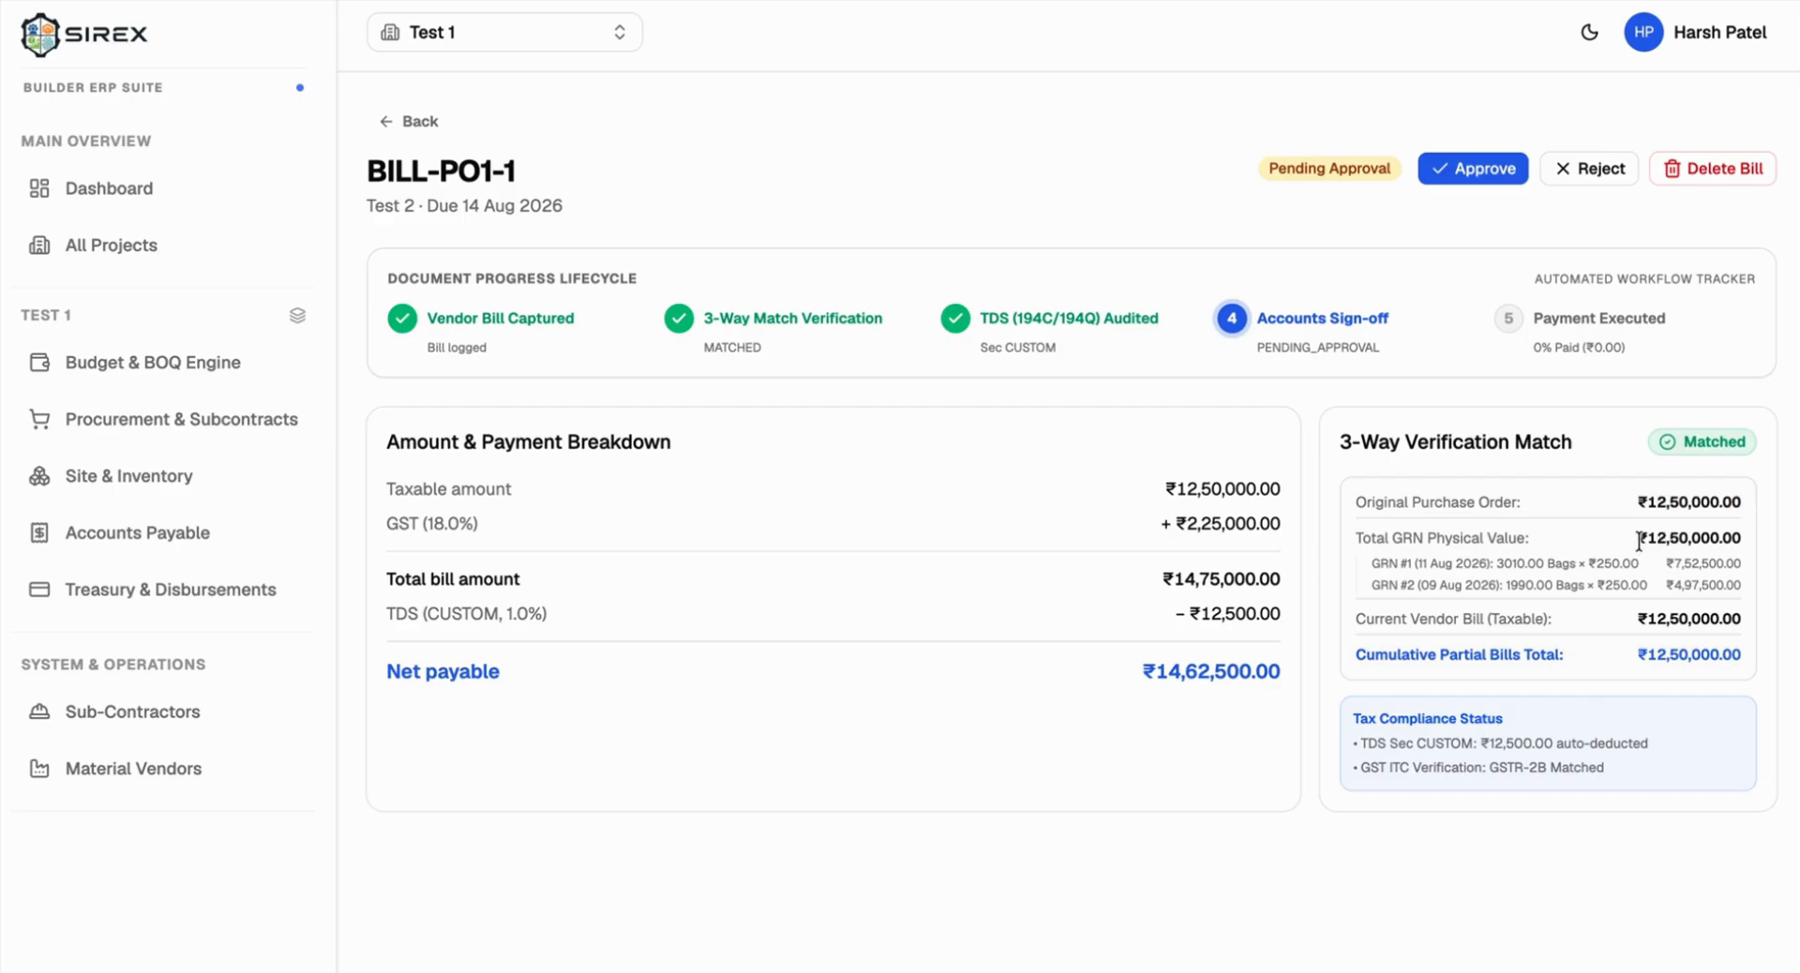
double_click(1504, 563)
double_click(1617, 564)
double_click(1528, 583)
double_click(1618, 584)
Step: Compare the GRN values and bill taxable amount with the PO, and check the cumulative partial bills total
left_click_drag(1668, 563, 1747, 590)
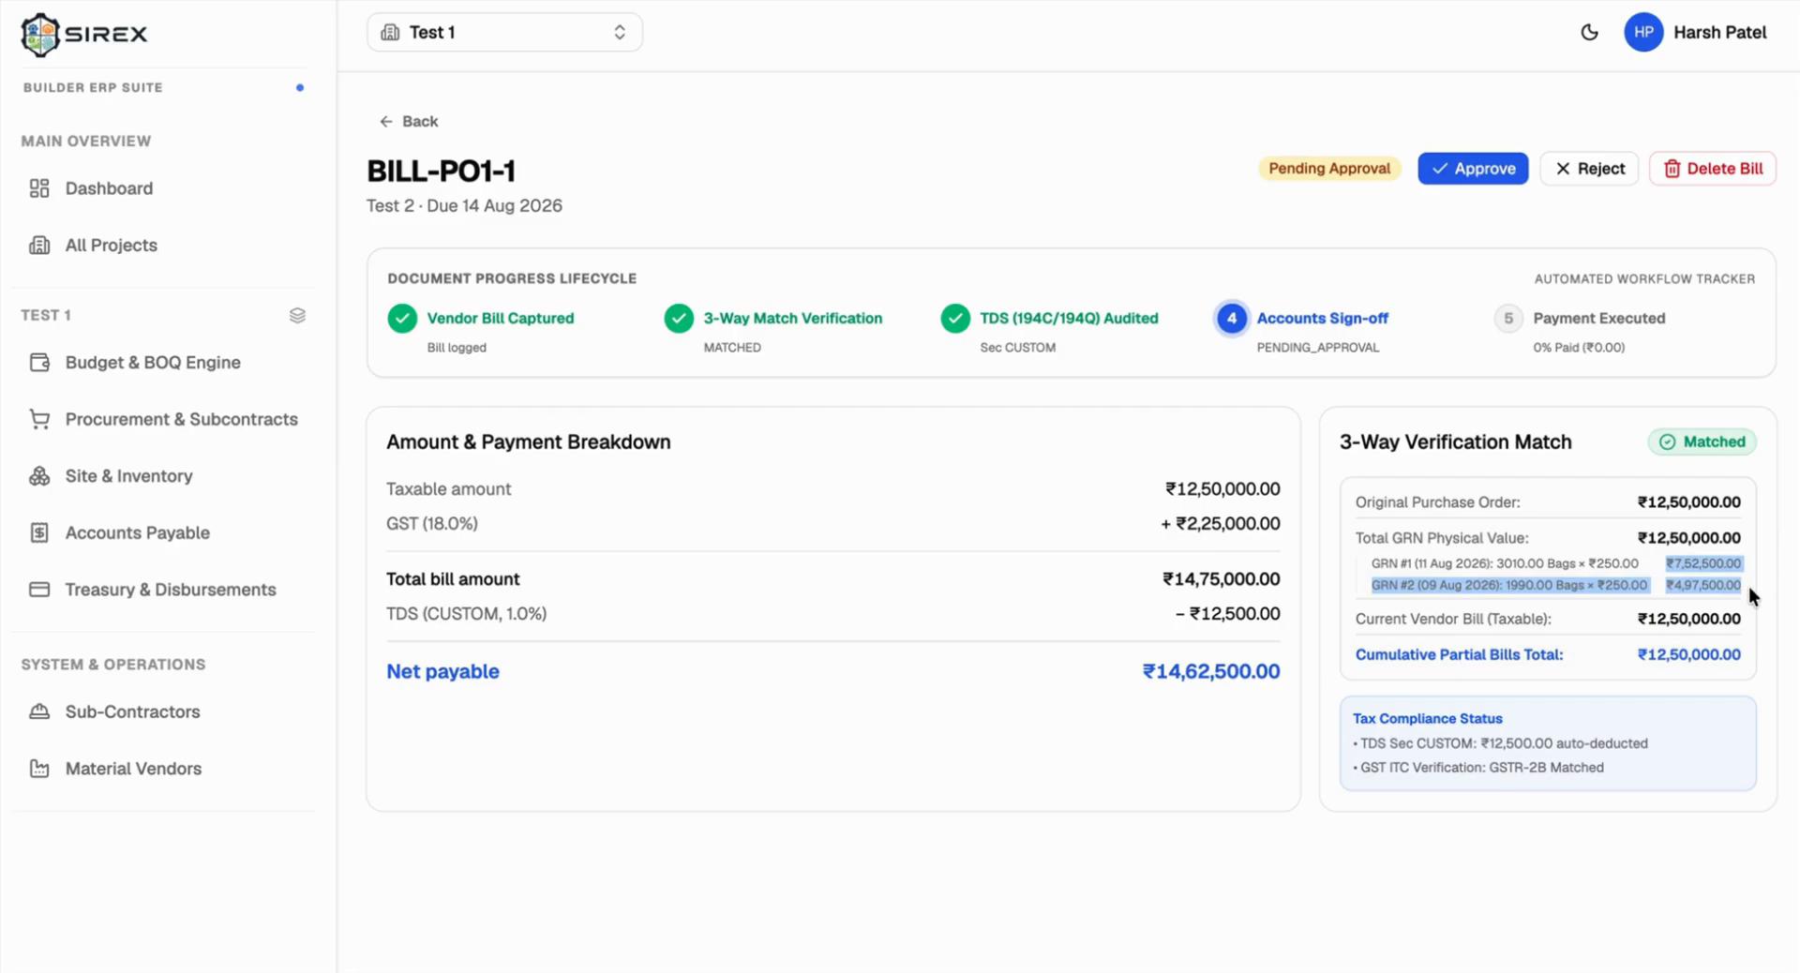
double_click(1435, 618)
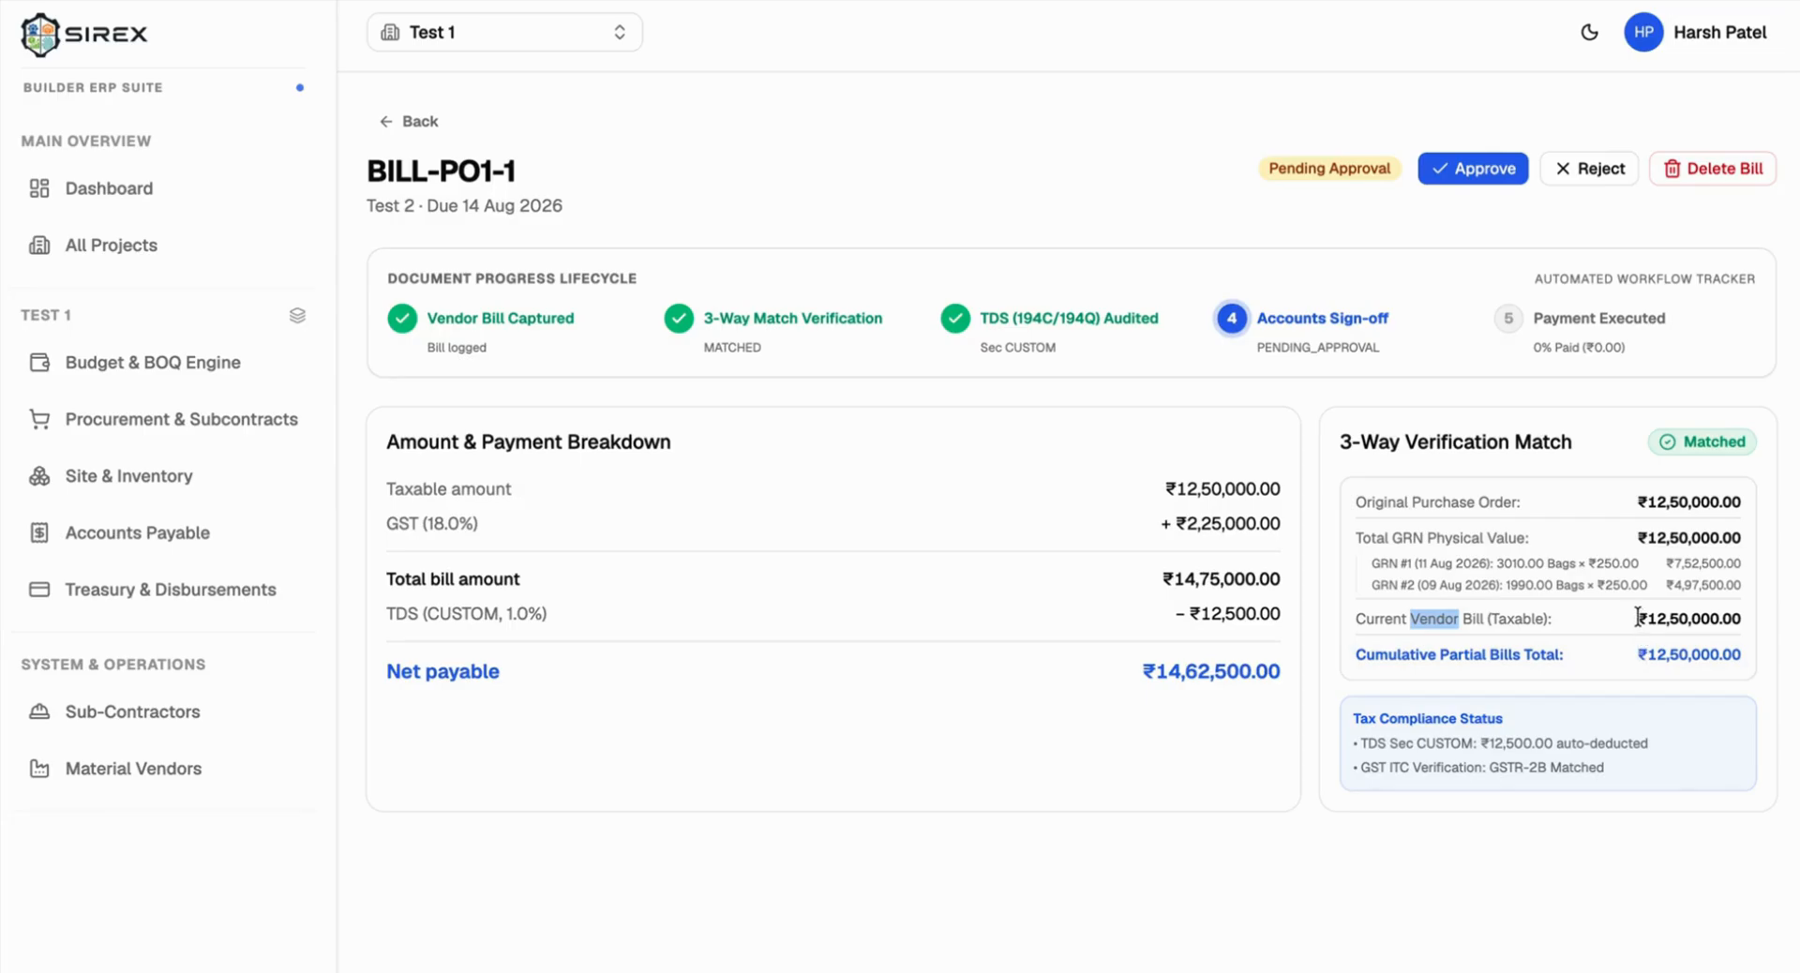
left_click_drag(1636, 618, 1755, 621)
left_click_drag(1712, 502, 1687, 612)
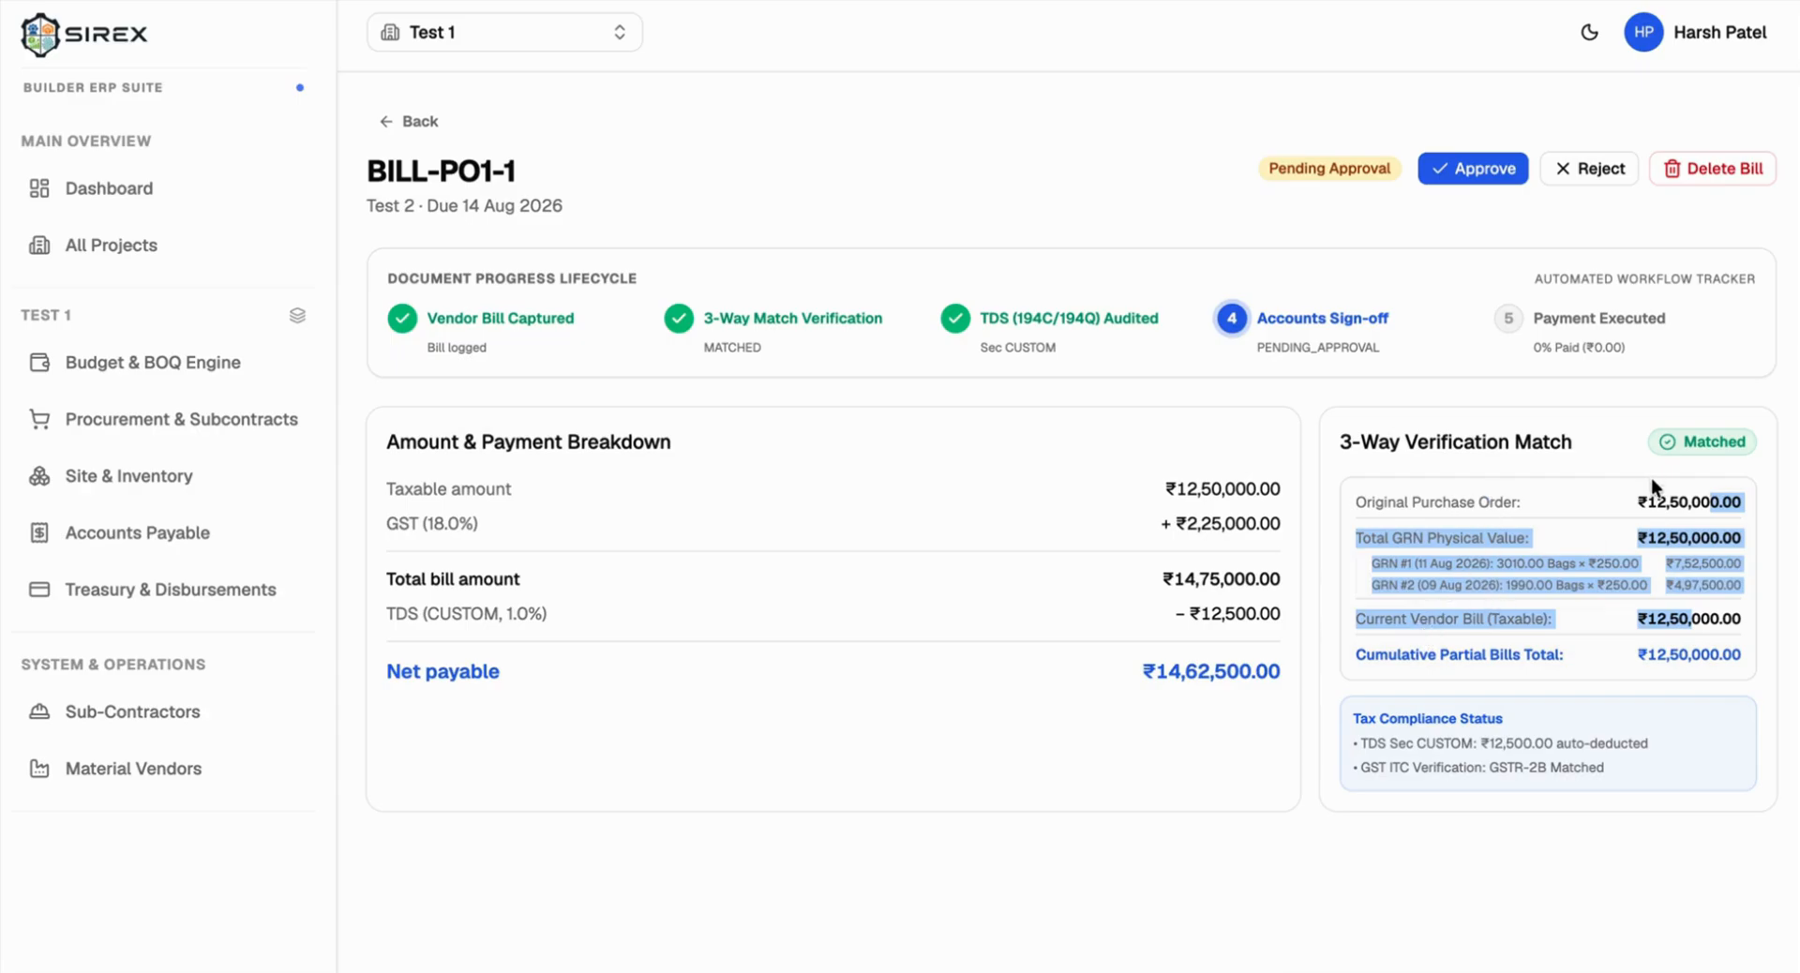
left_click(1439, 651)
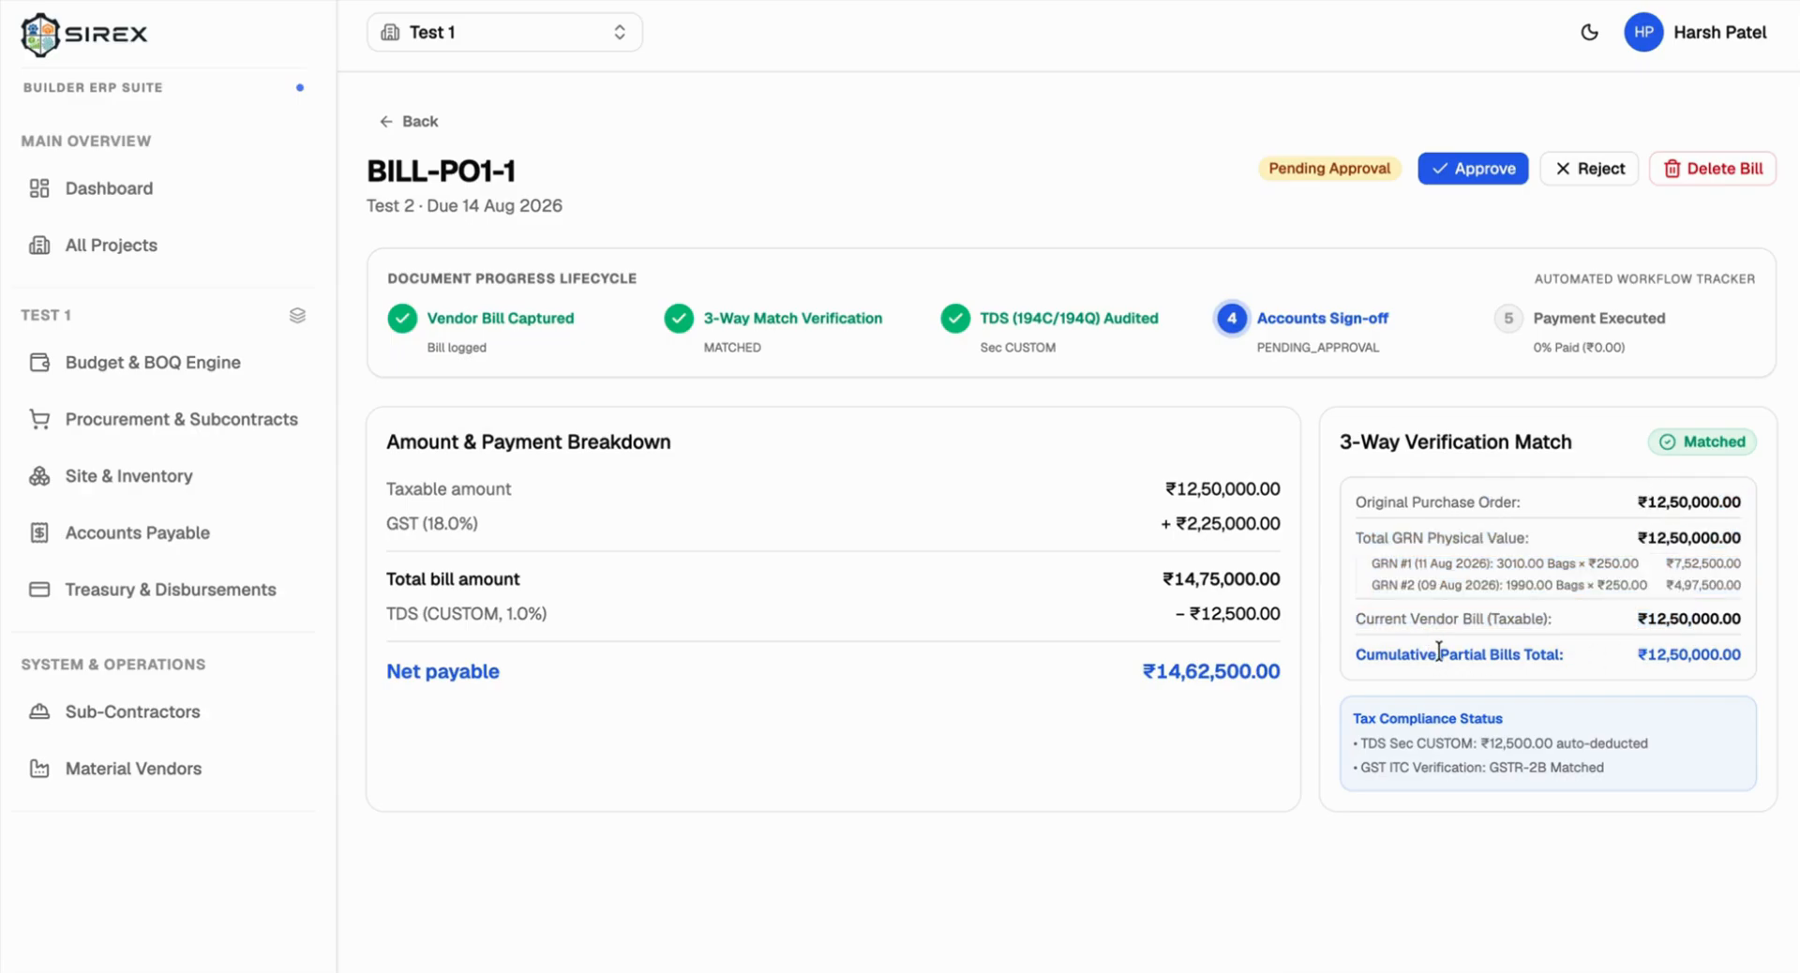
triple_click(1438, 651)
left_click_drag(1641, 652, 1710, 655)
Step: Approve BILL-PO1-1 and return to Vendor Bills, where it shows Approved with ₹14,62,500.00 due
left_click(1493, 176)
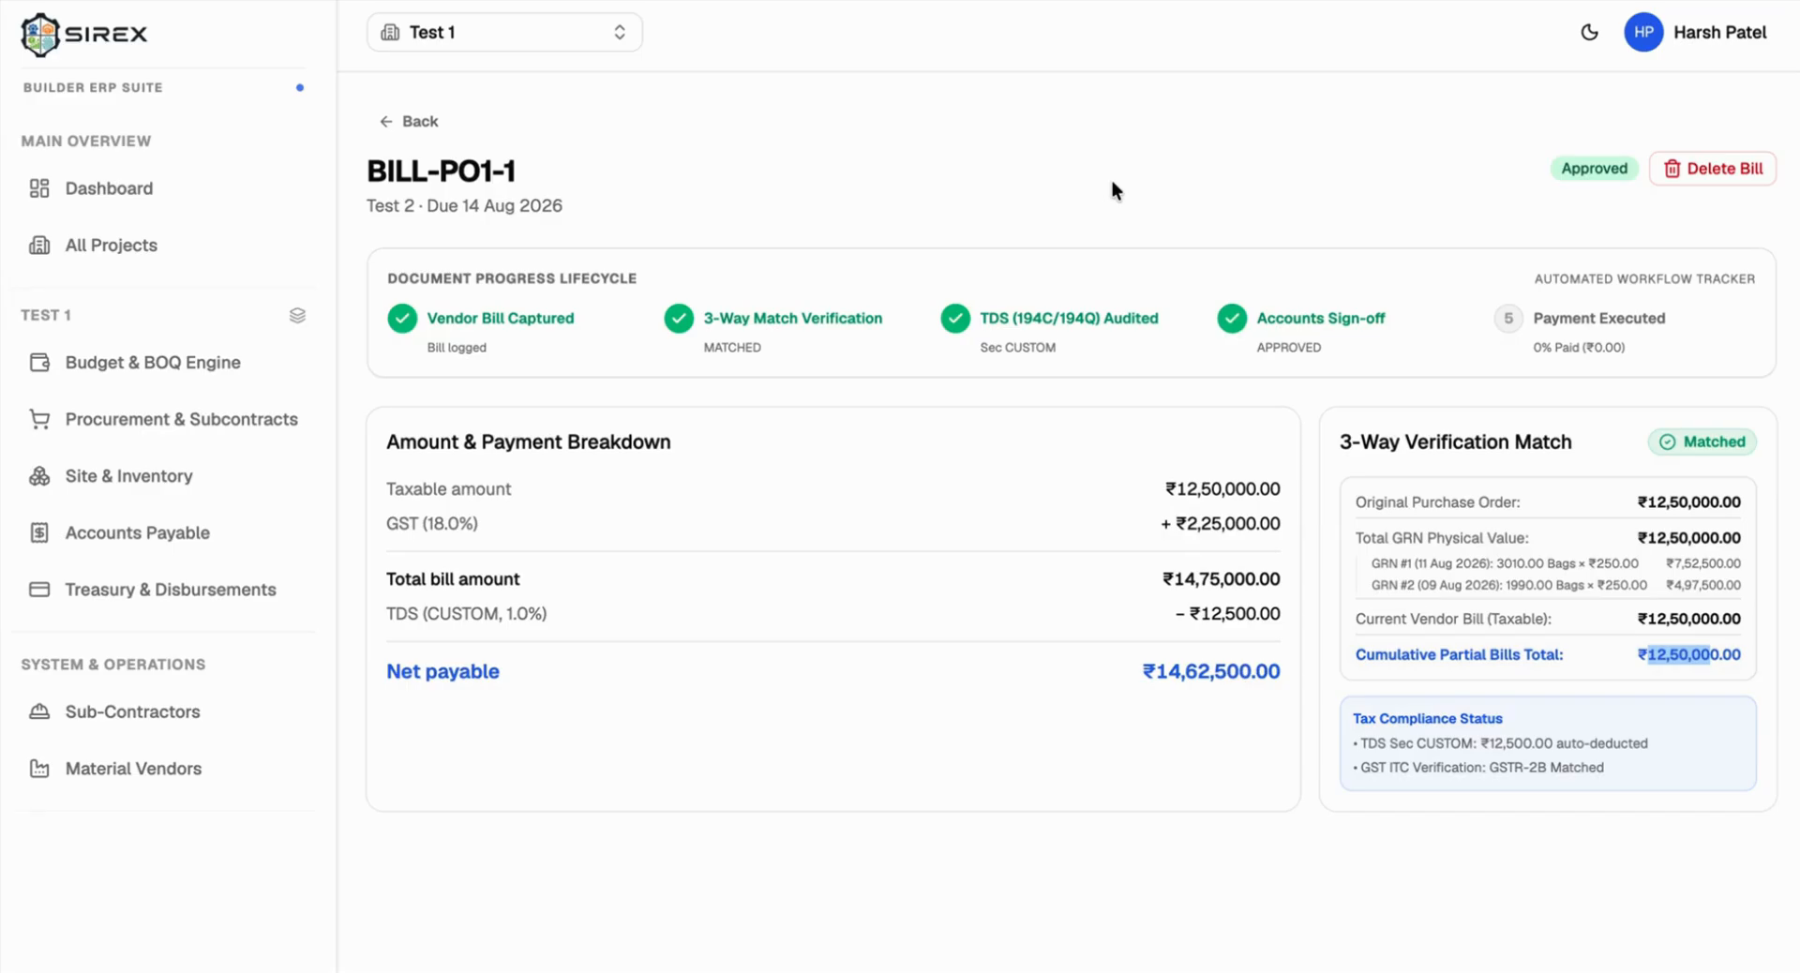
left_click(412, 121)
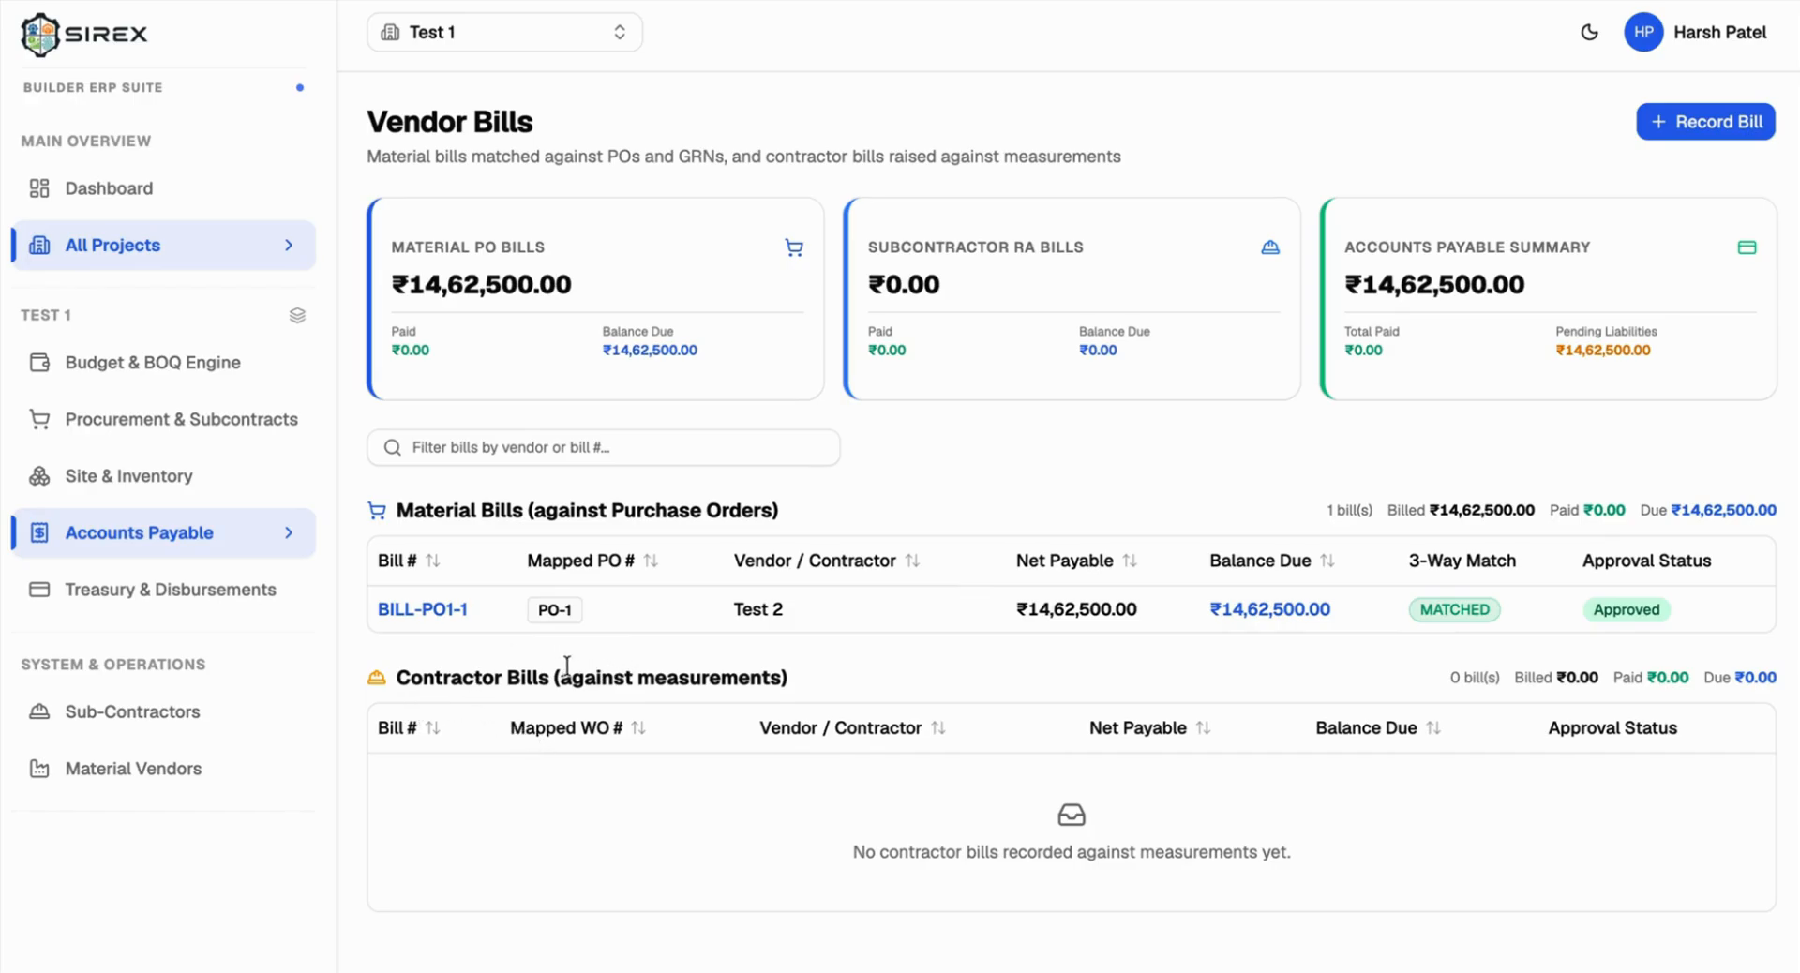
left_click_drag(555, 675, 812, 673)
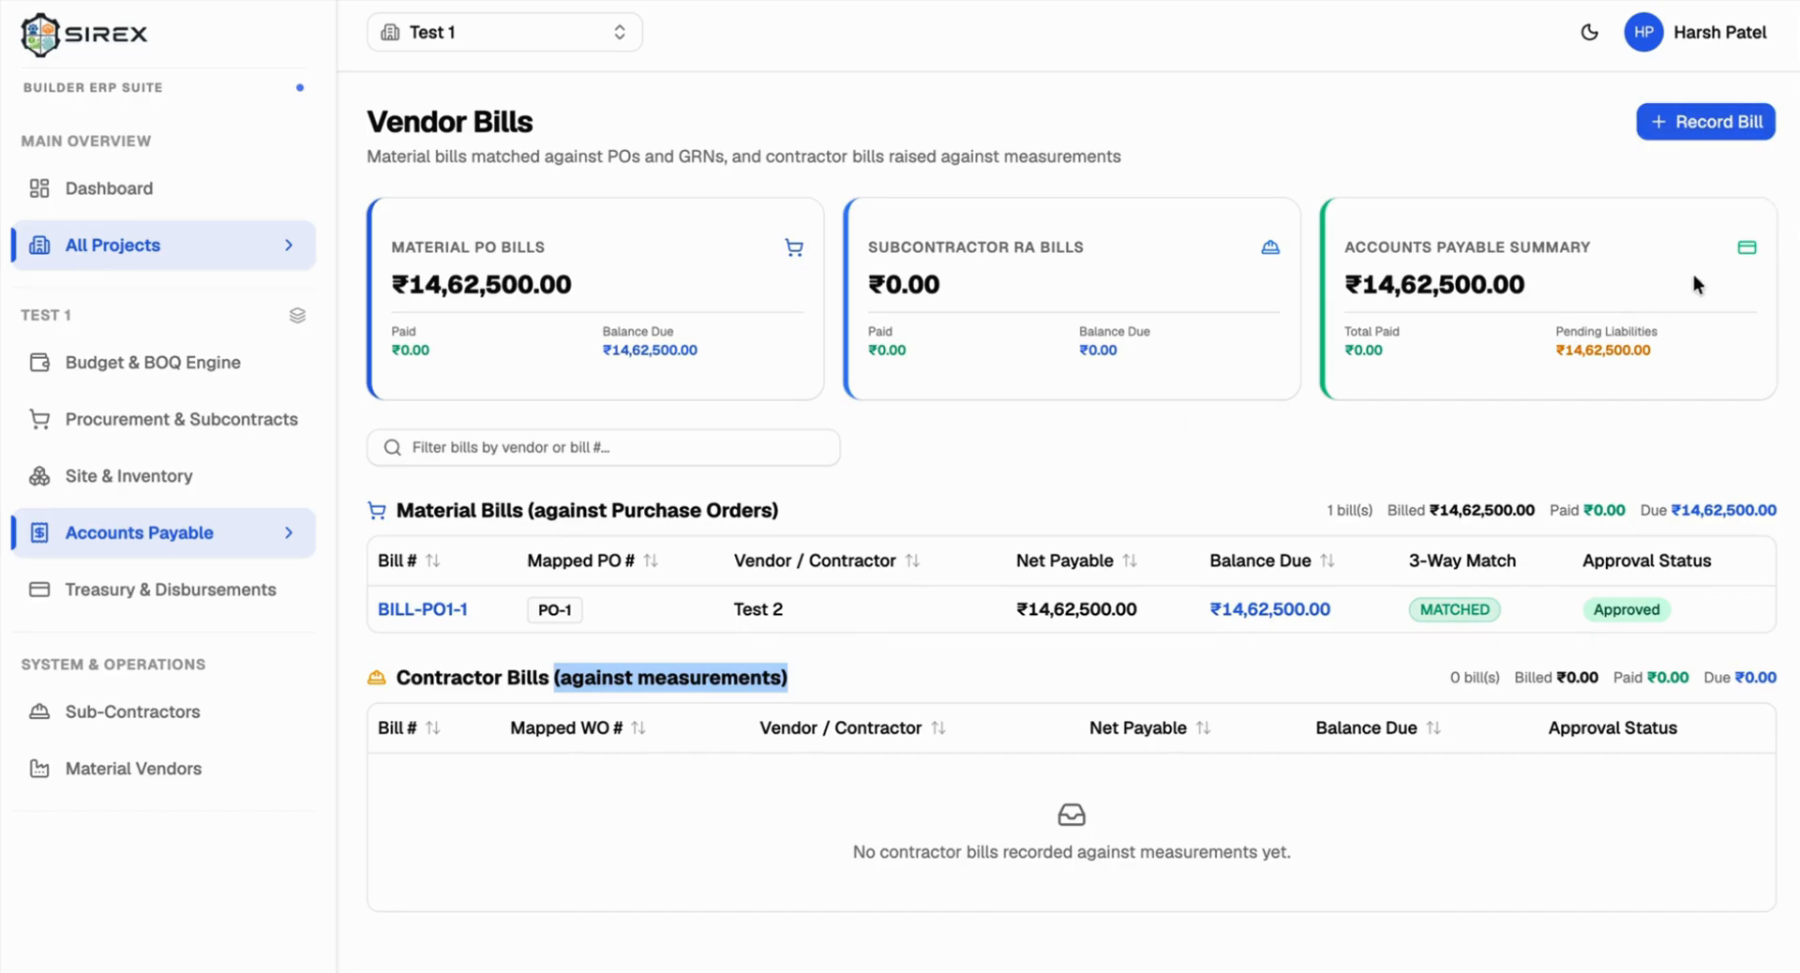
left_click(1745, 139)
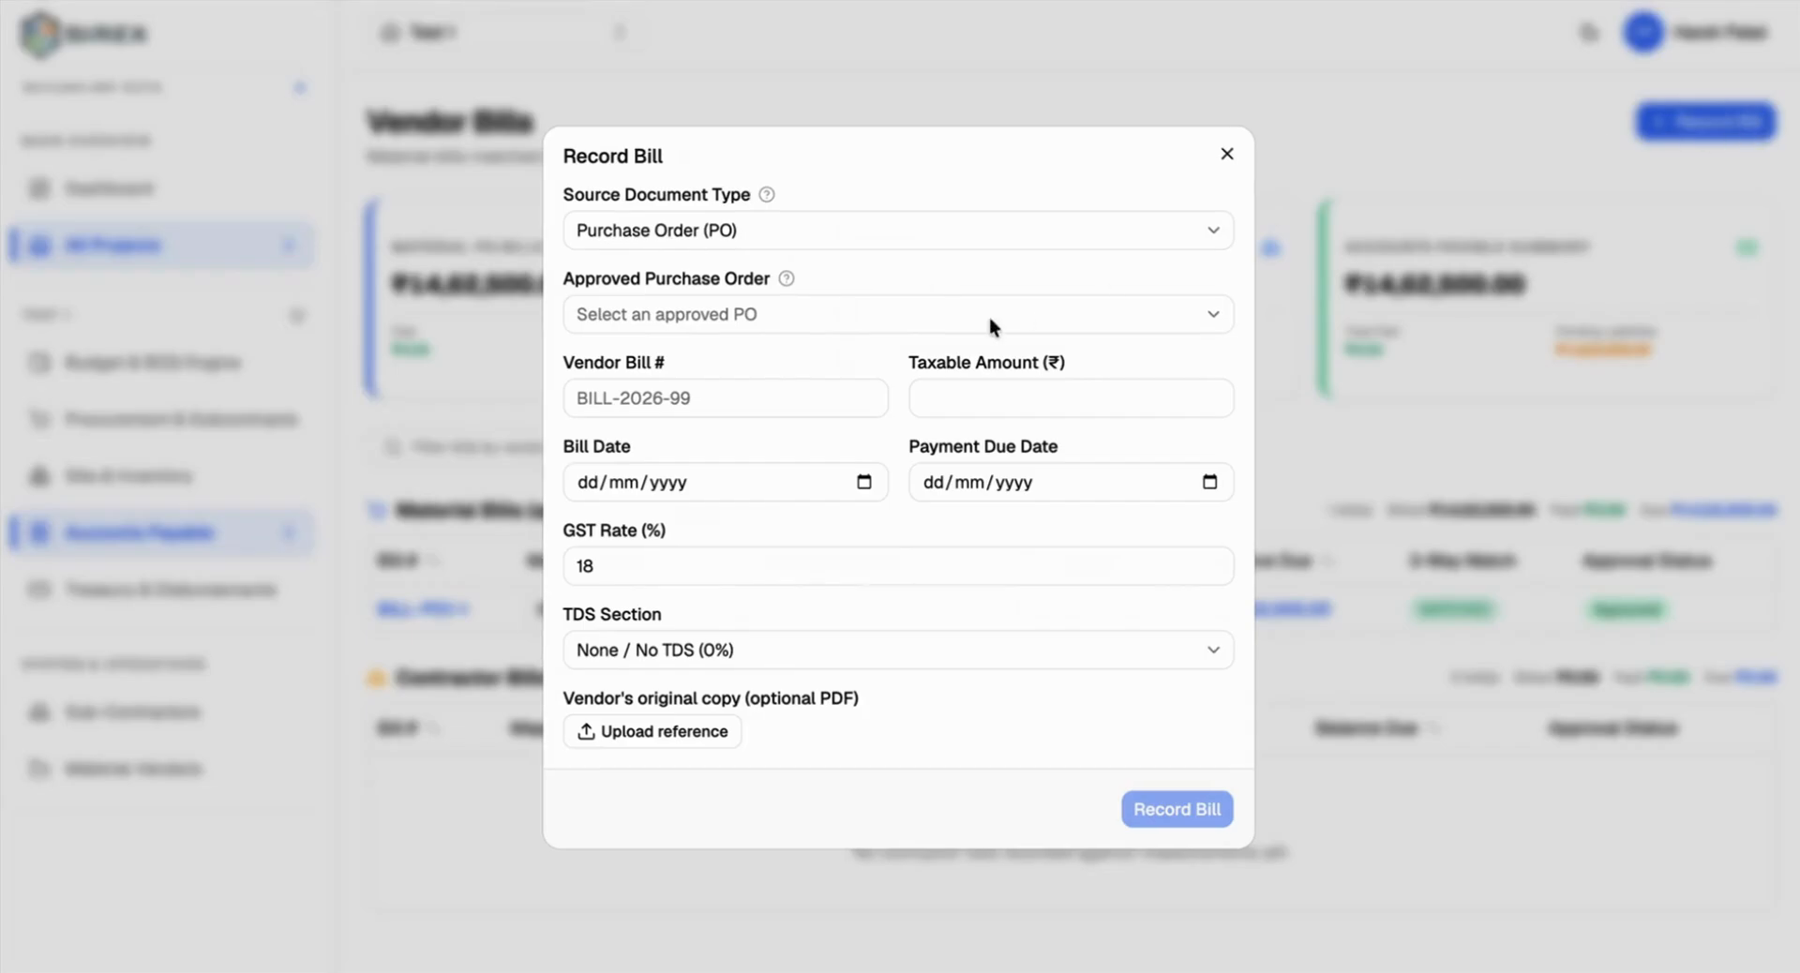
left_click(752, 225)
left_click(702, 266)
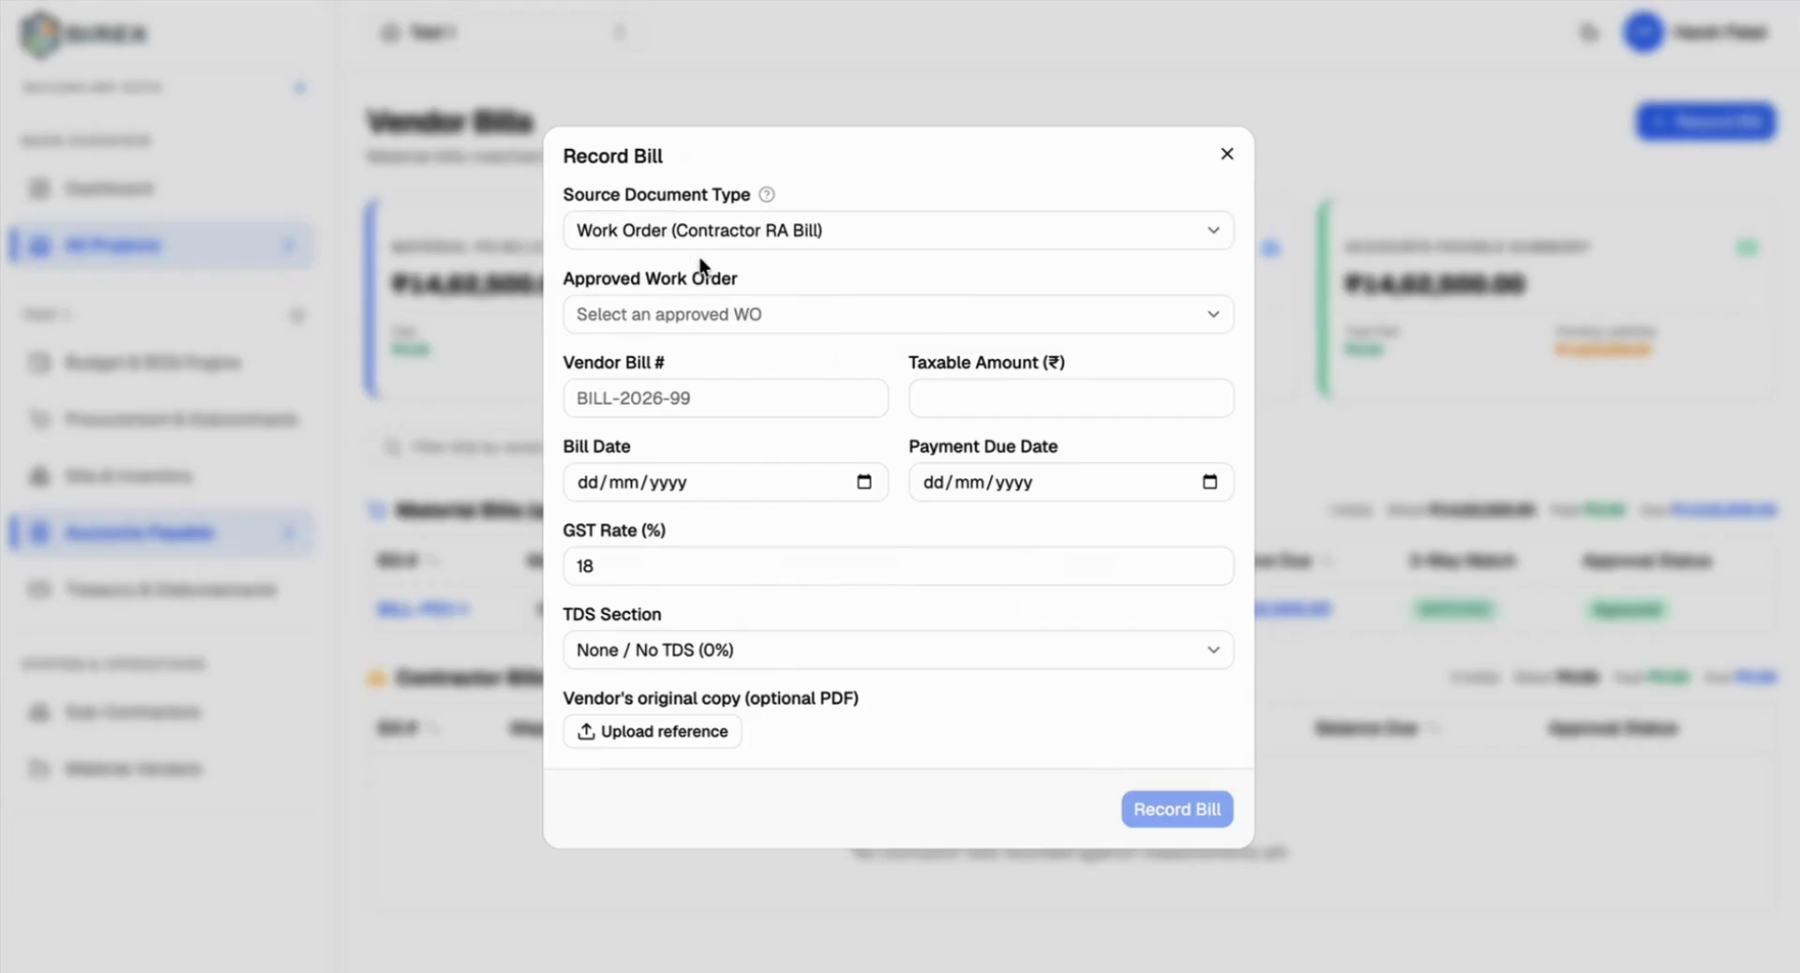
left_click(677, 303)
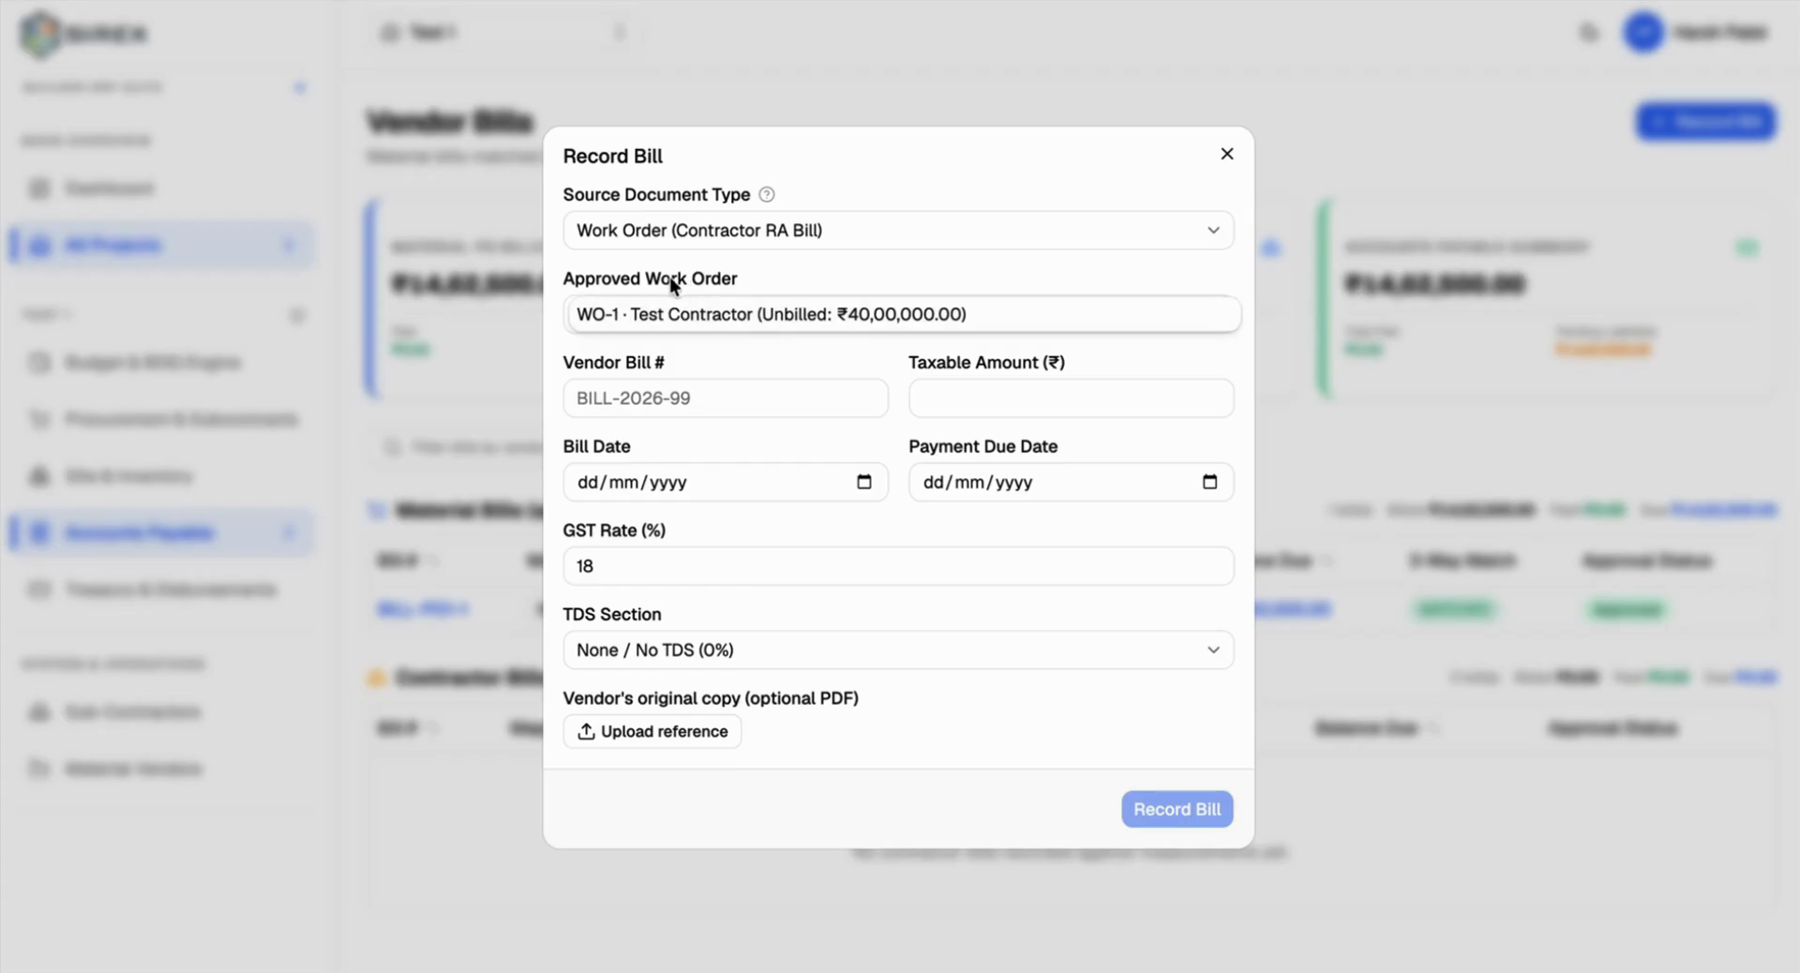
left_click(848, 309)
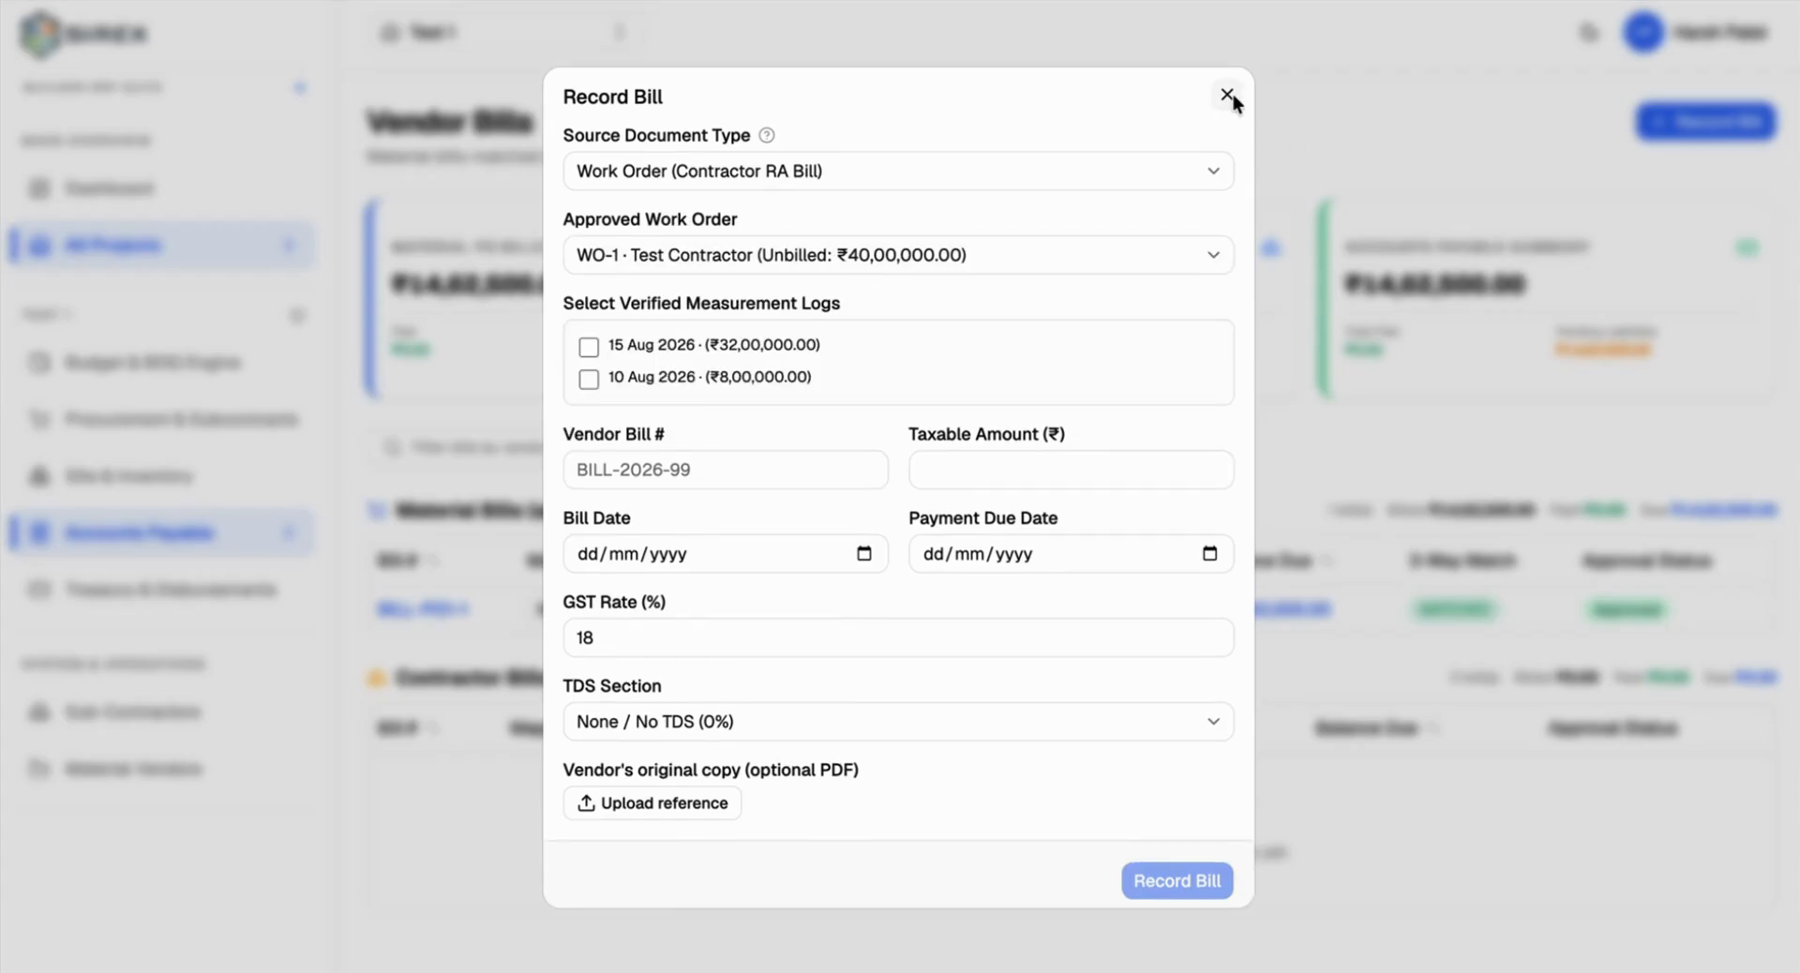
left_click(1228, 94)
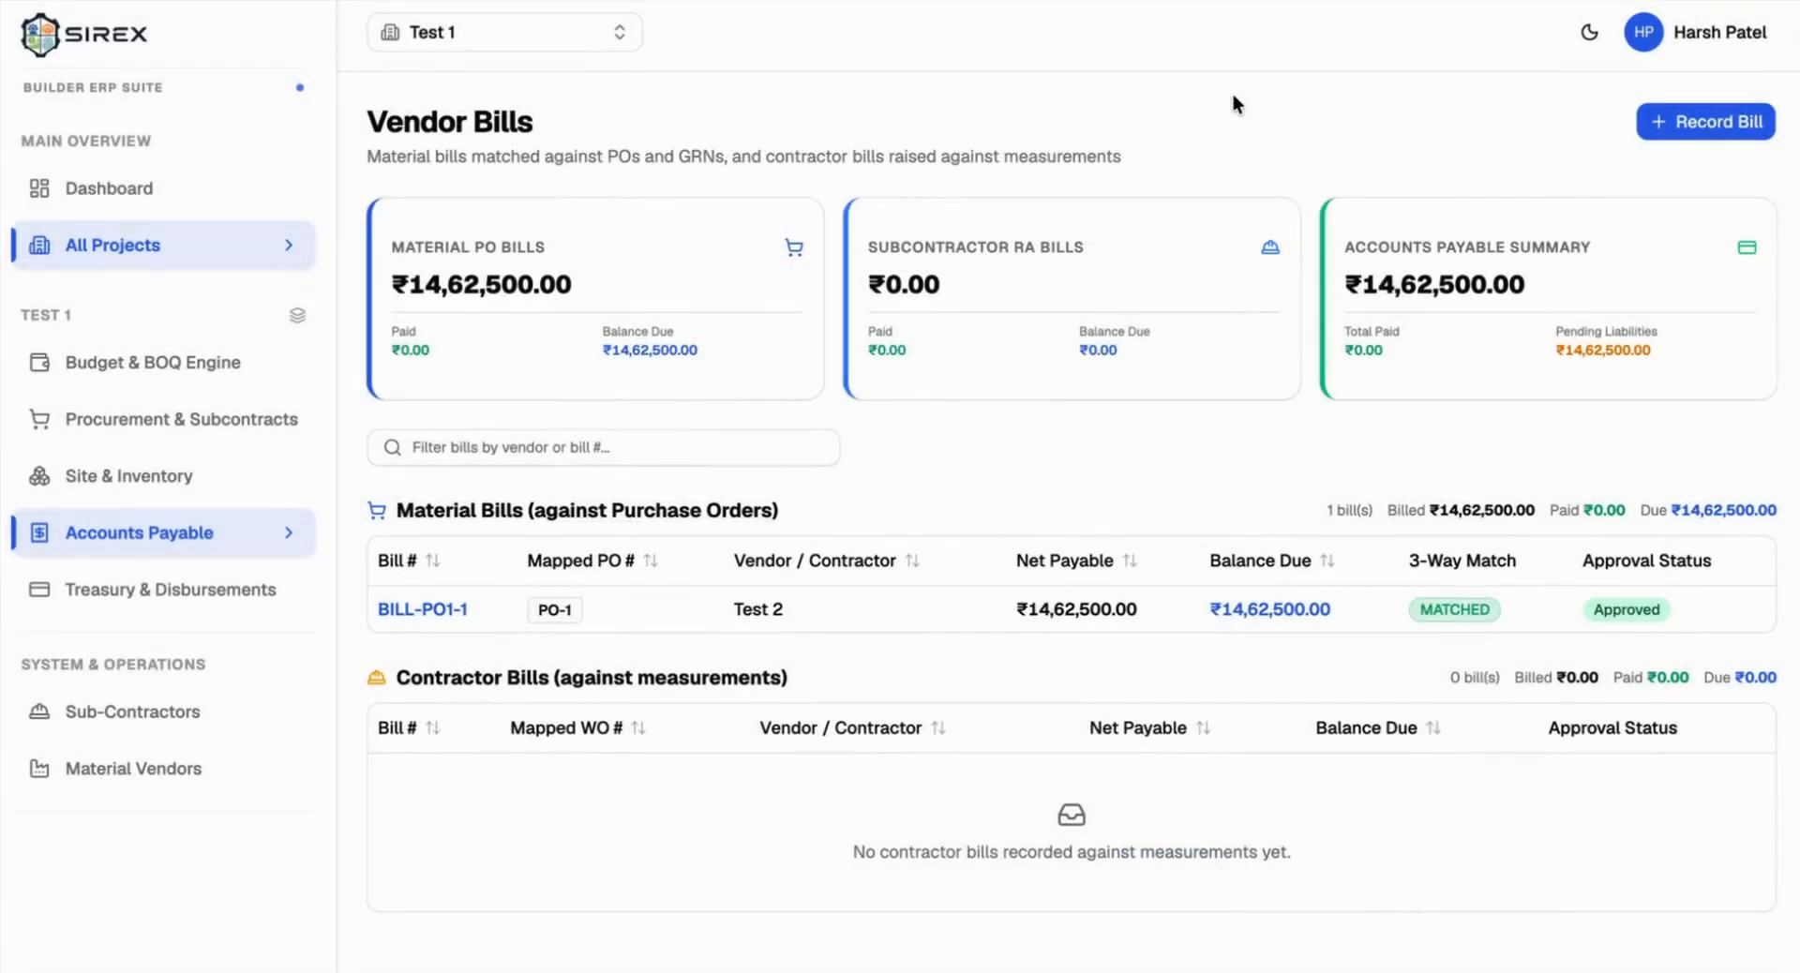
left_click(148, 425)
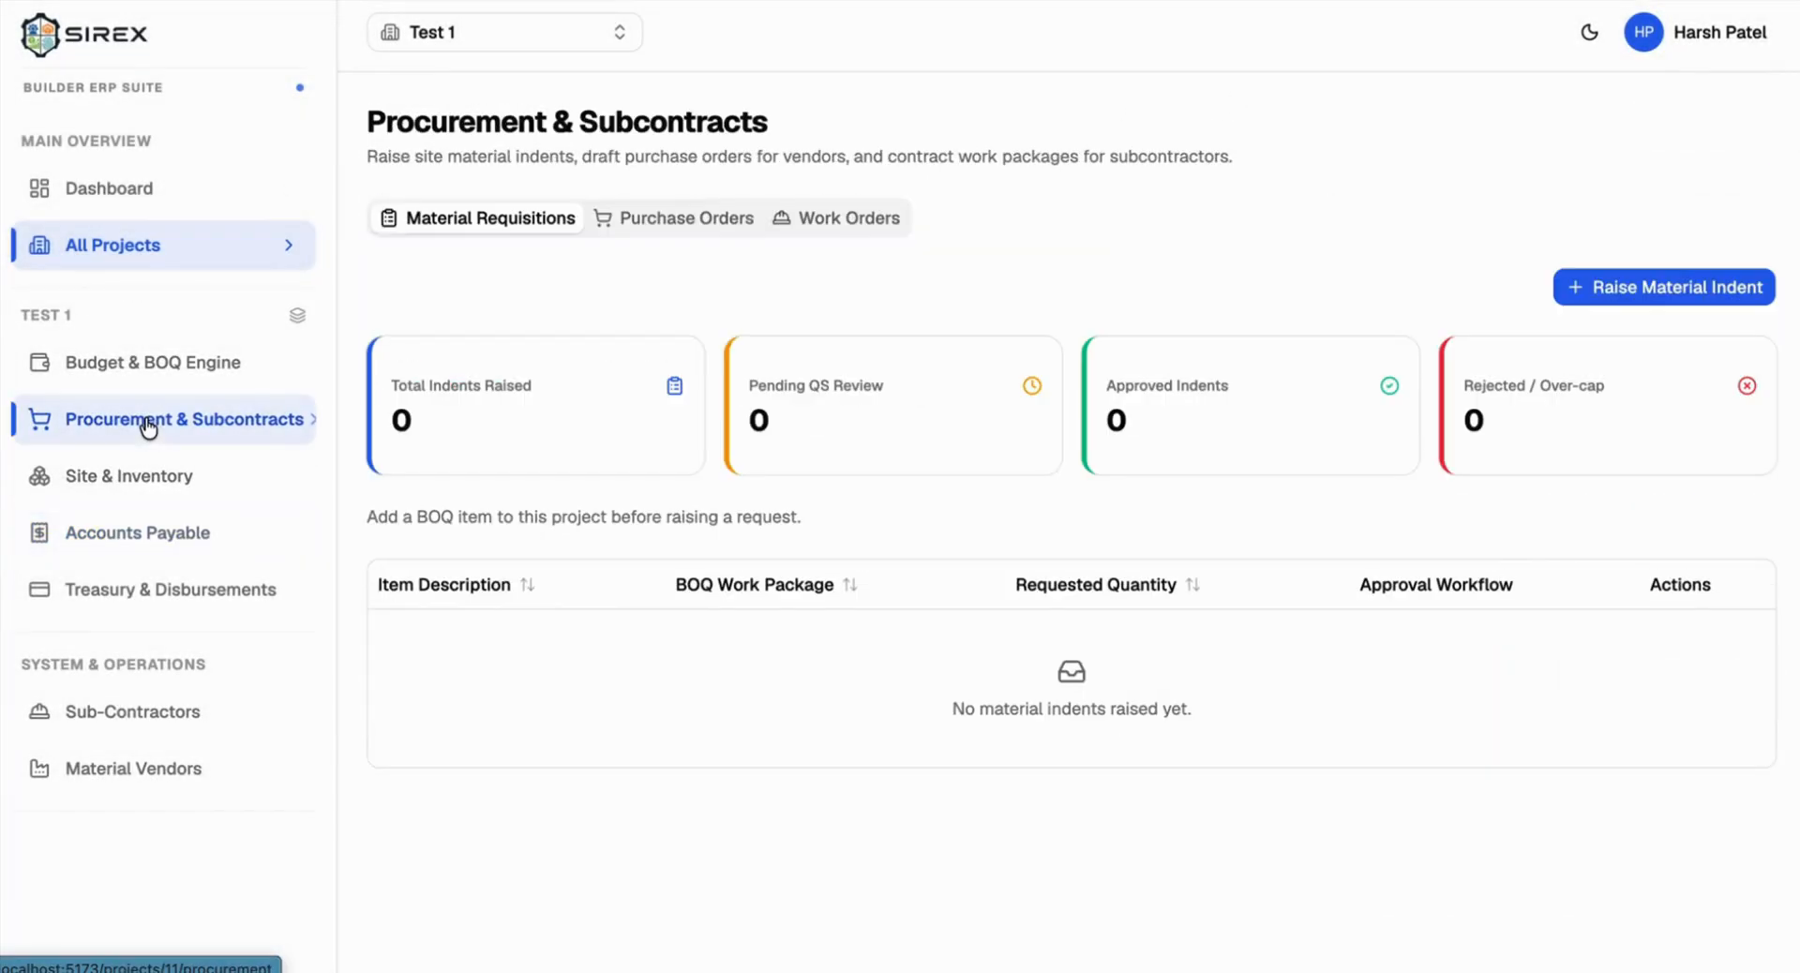
left_click(828, 220)
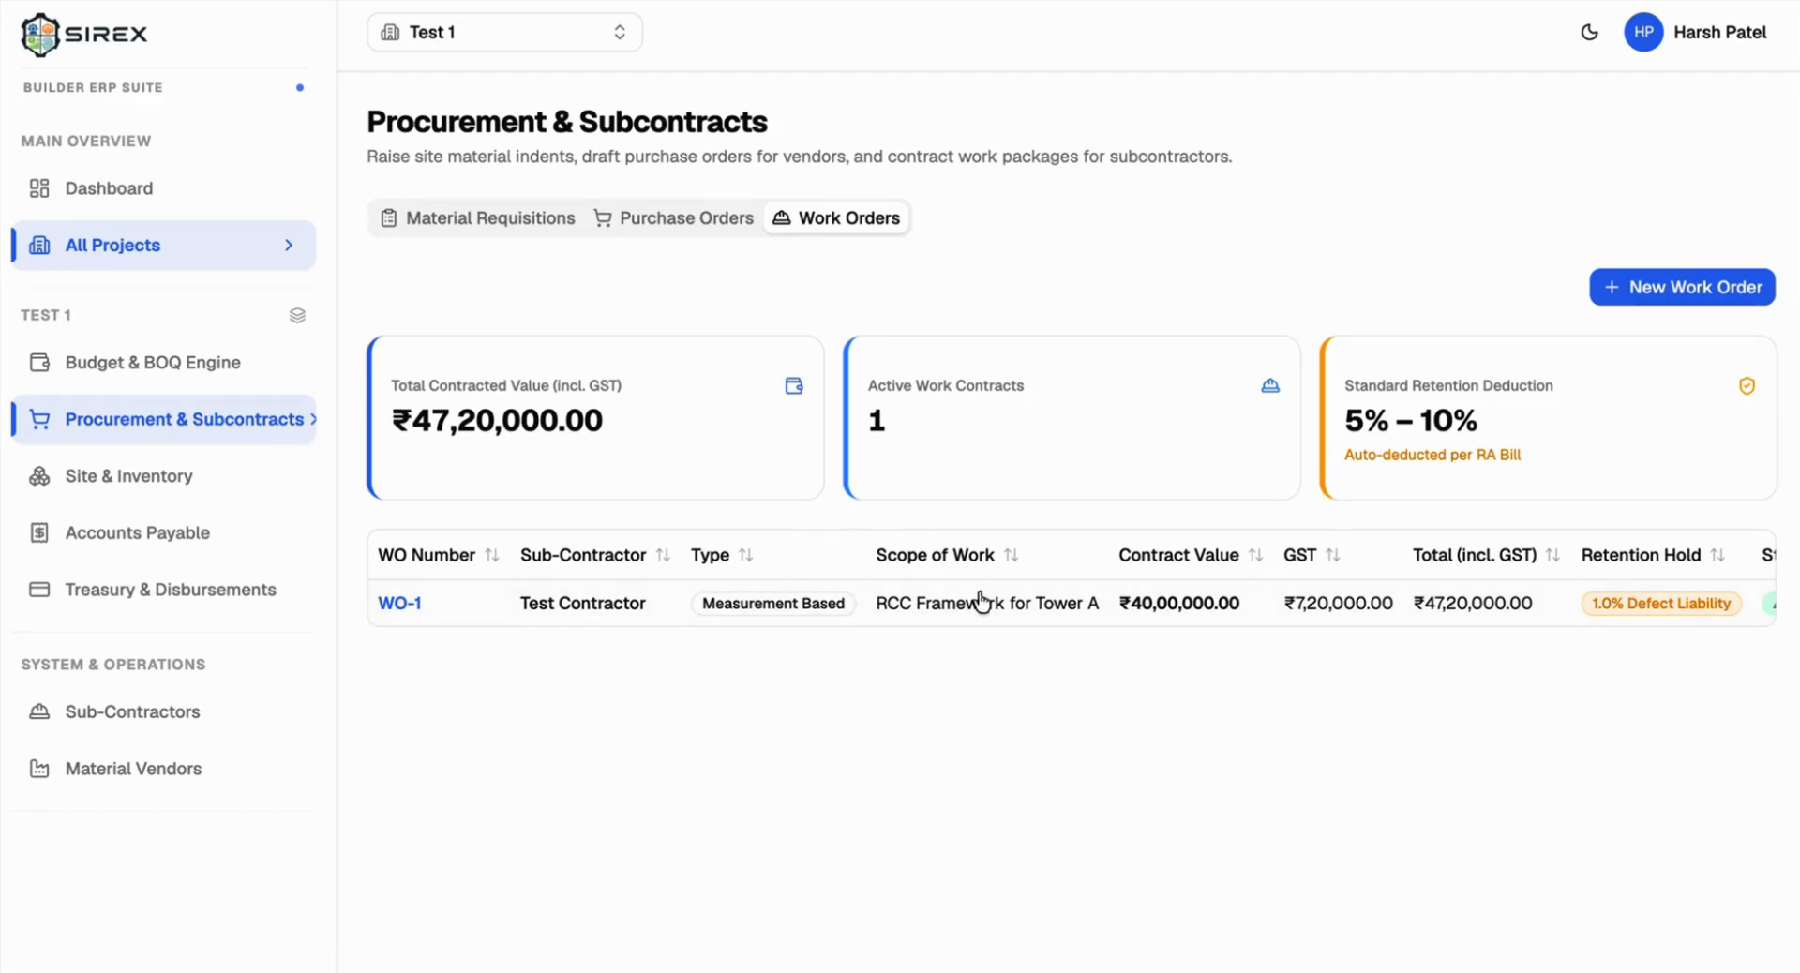
left_click(112, 476)
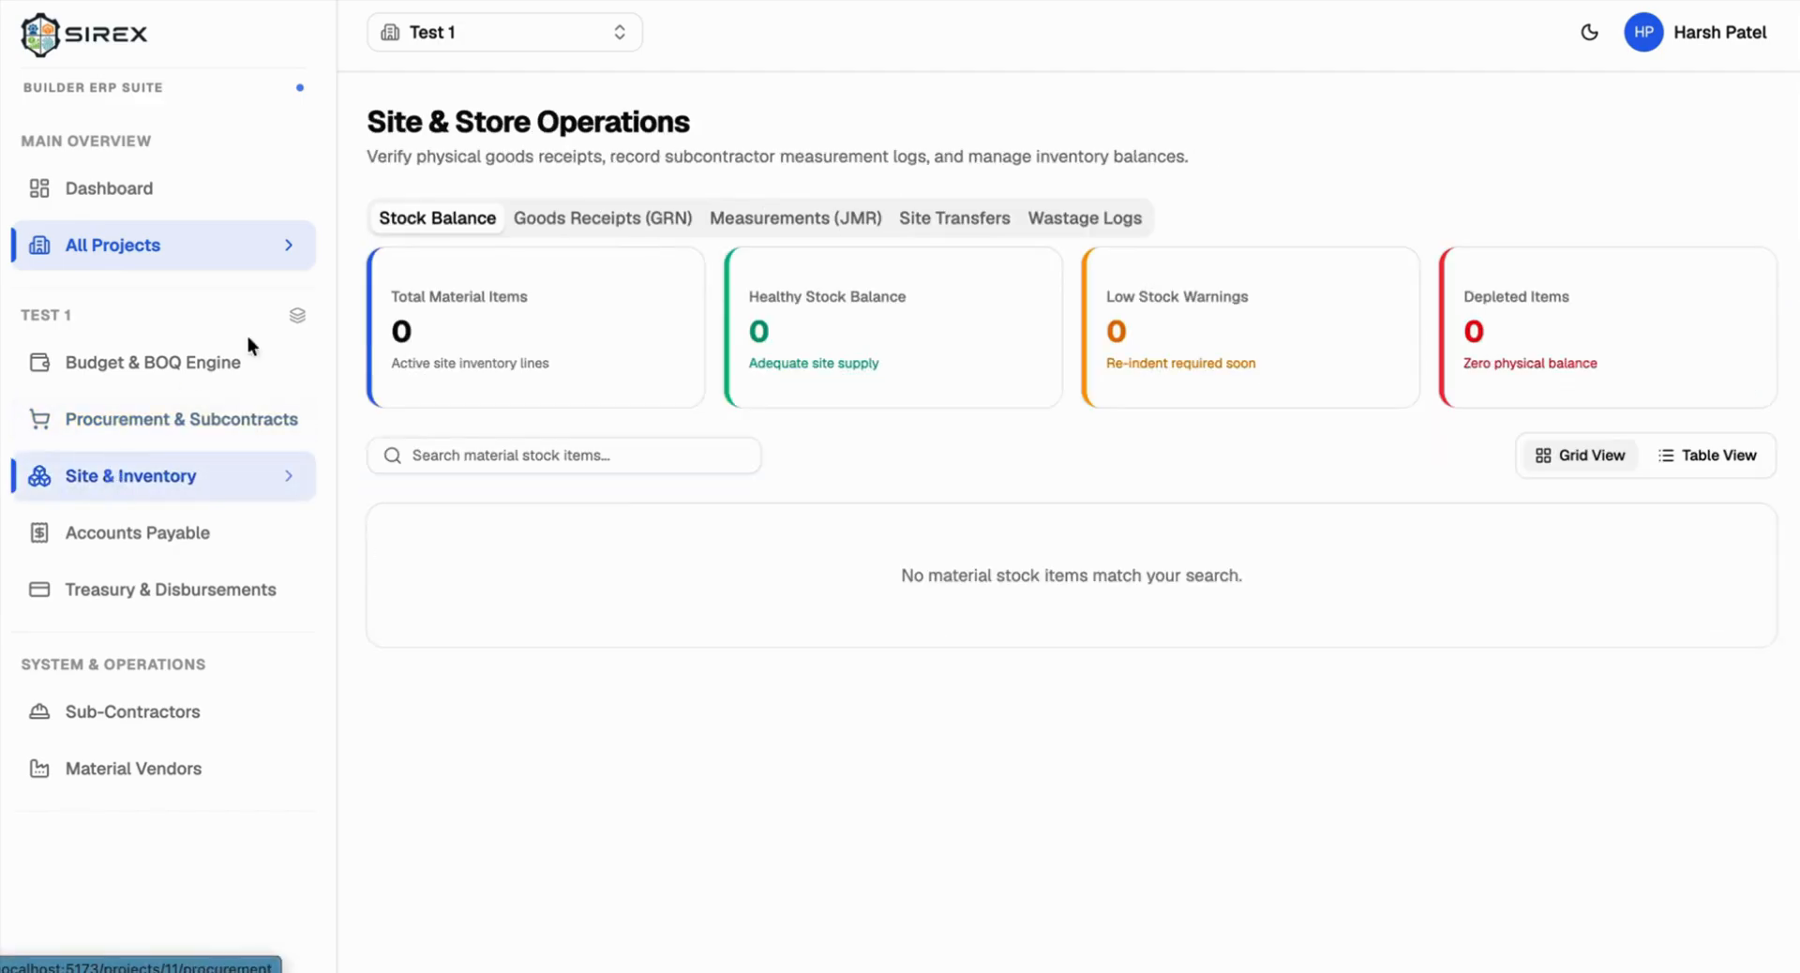
left_click(799, 221)
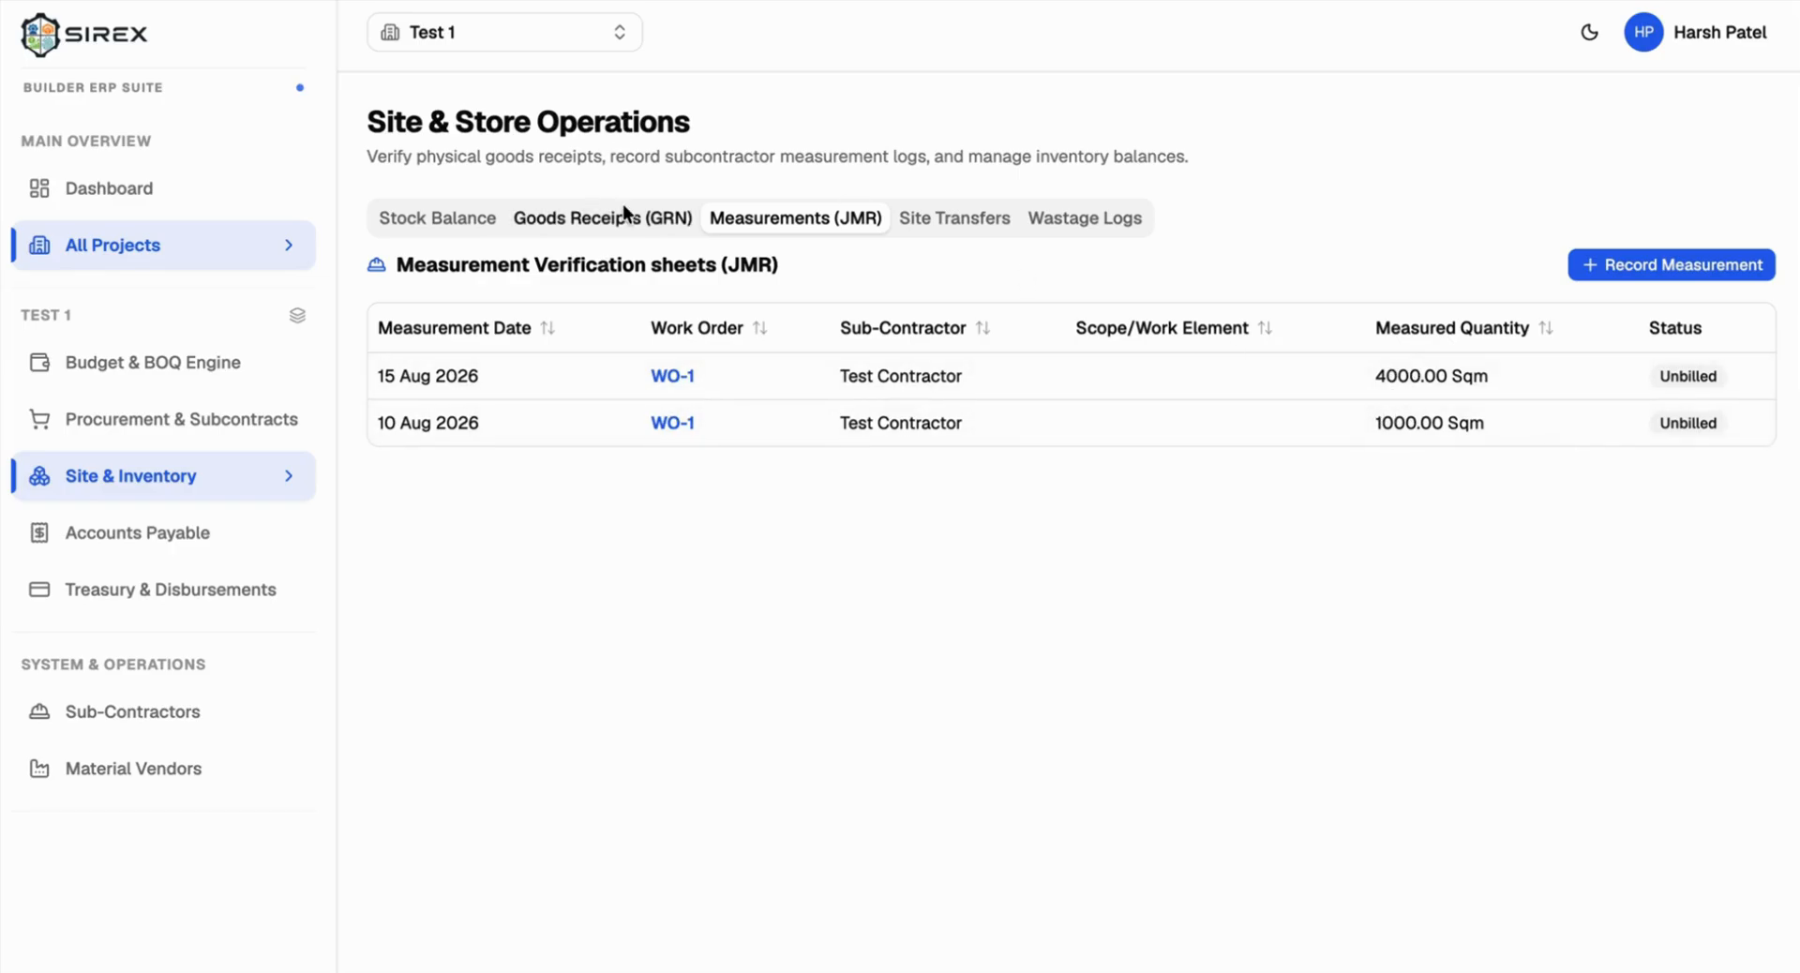
left_click(234, 429)
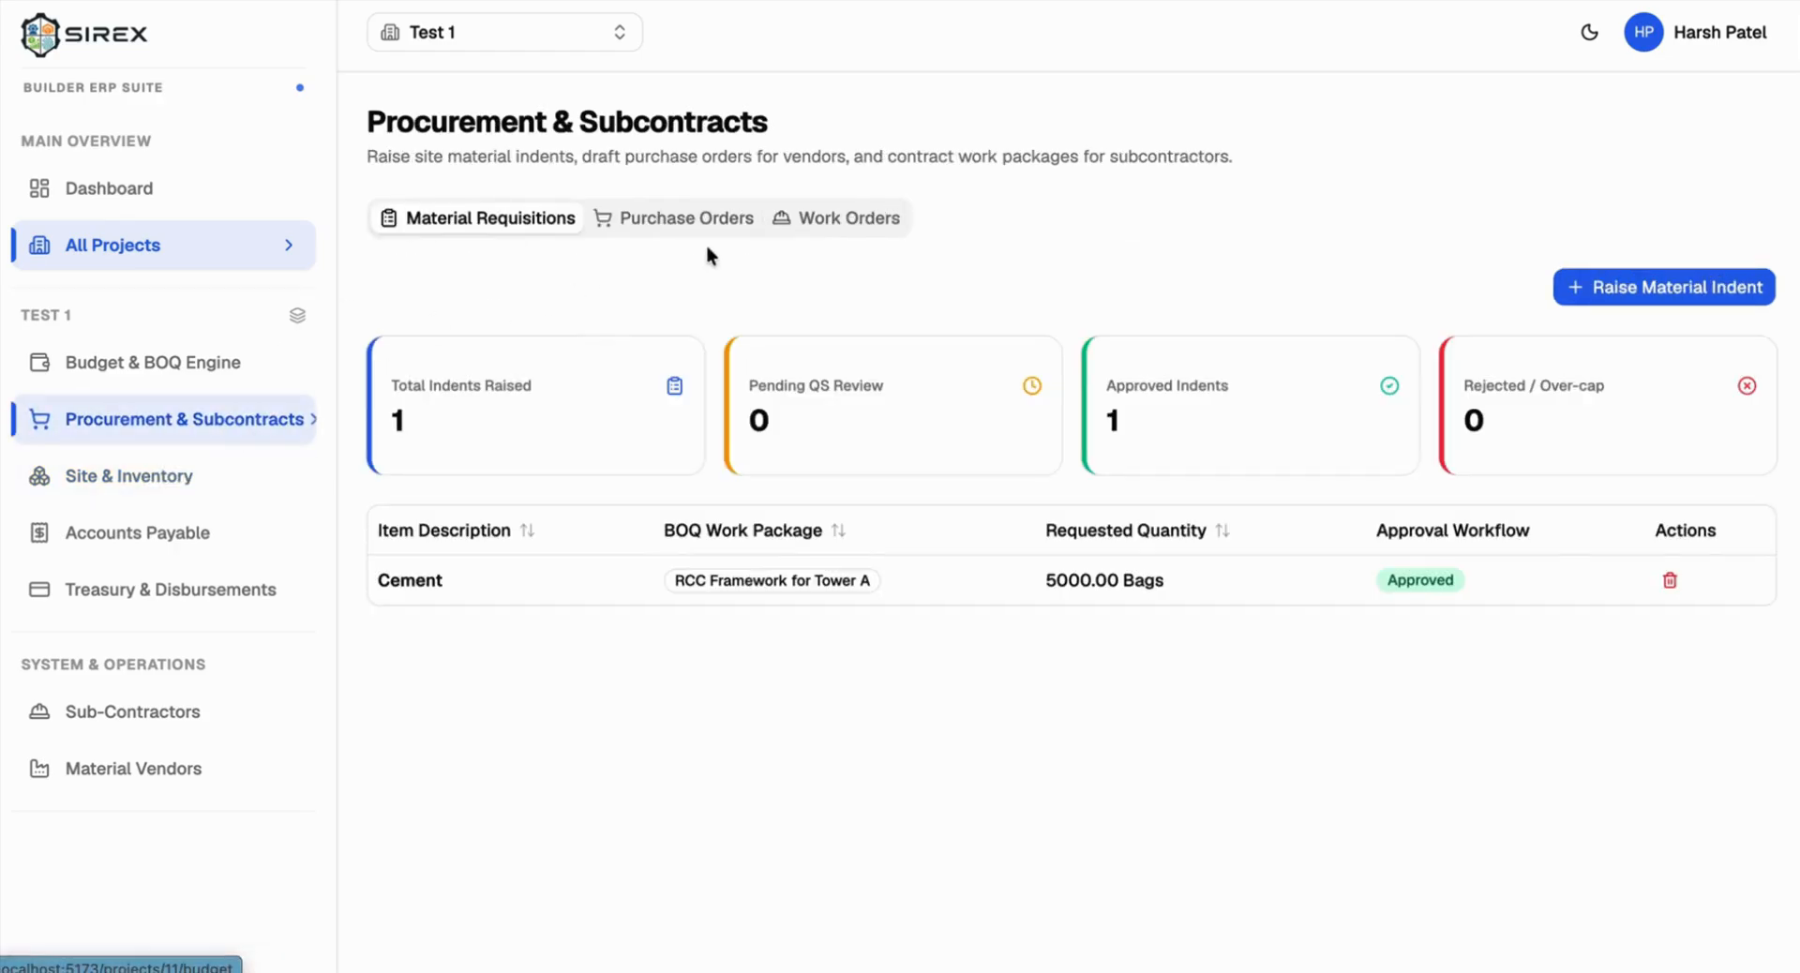
left_click(813, 223)
left_click(1010, 610)
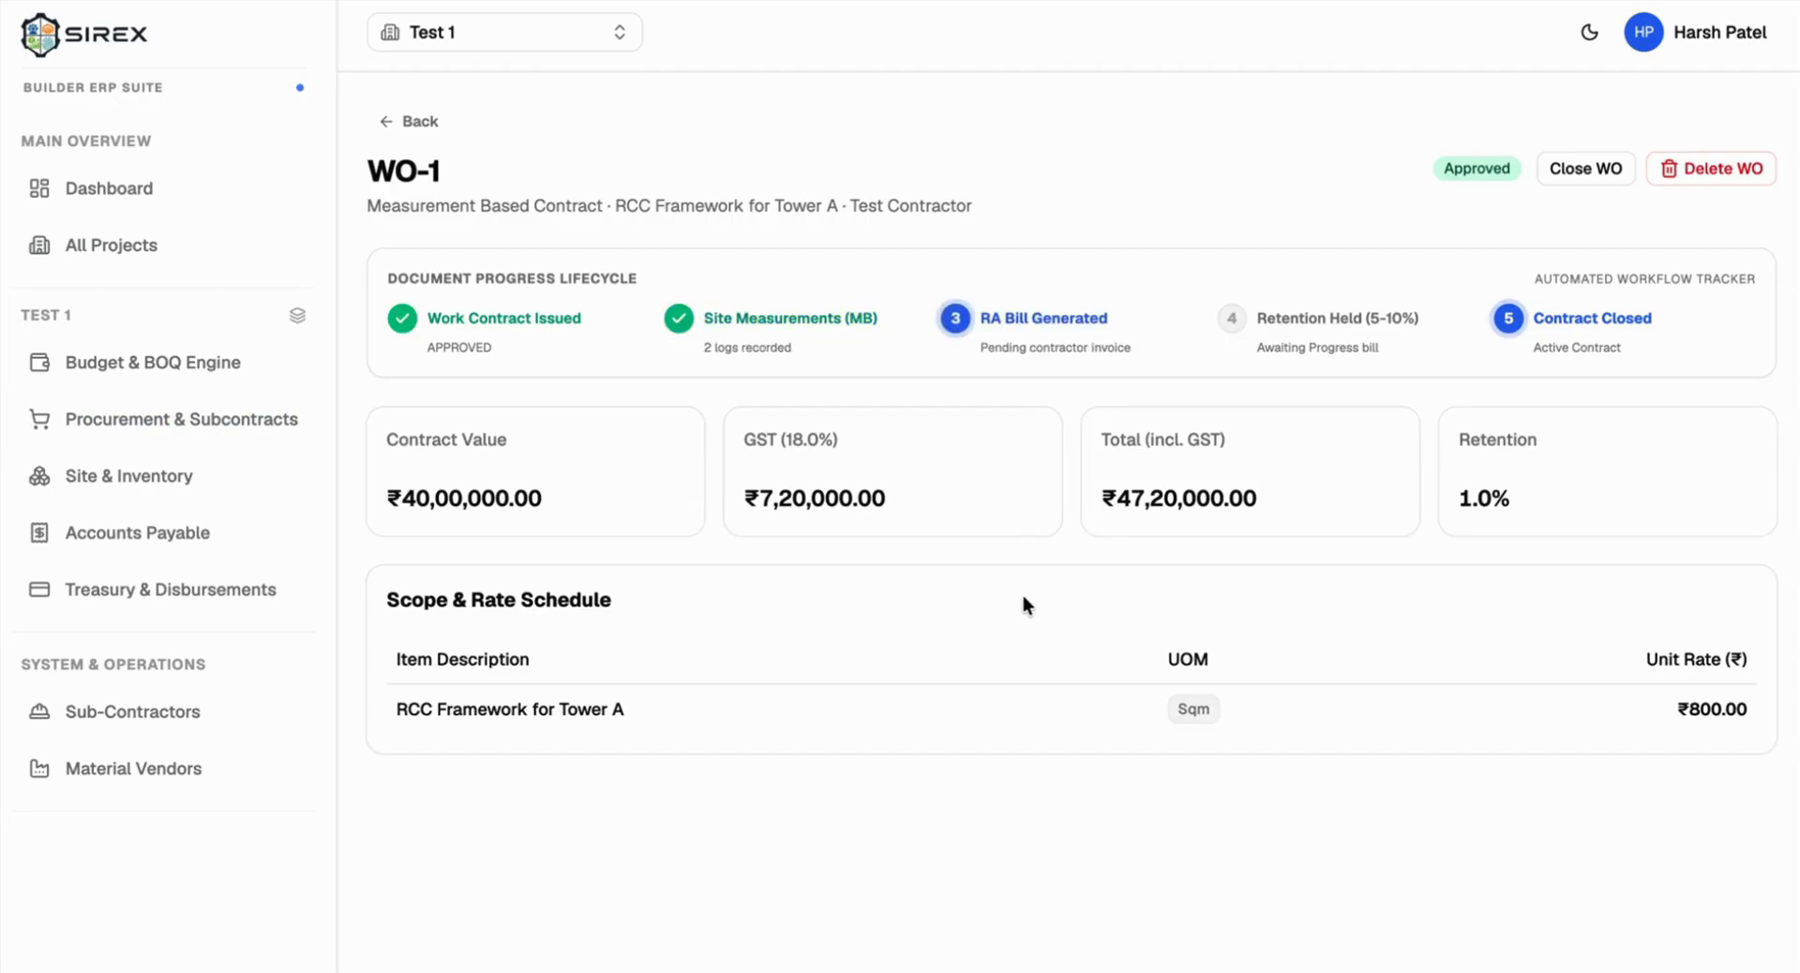
left_click(417, 121)
left_click(140, 543)
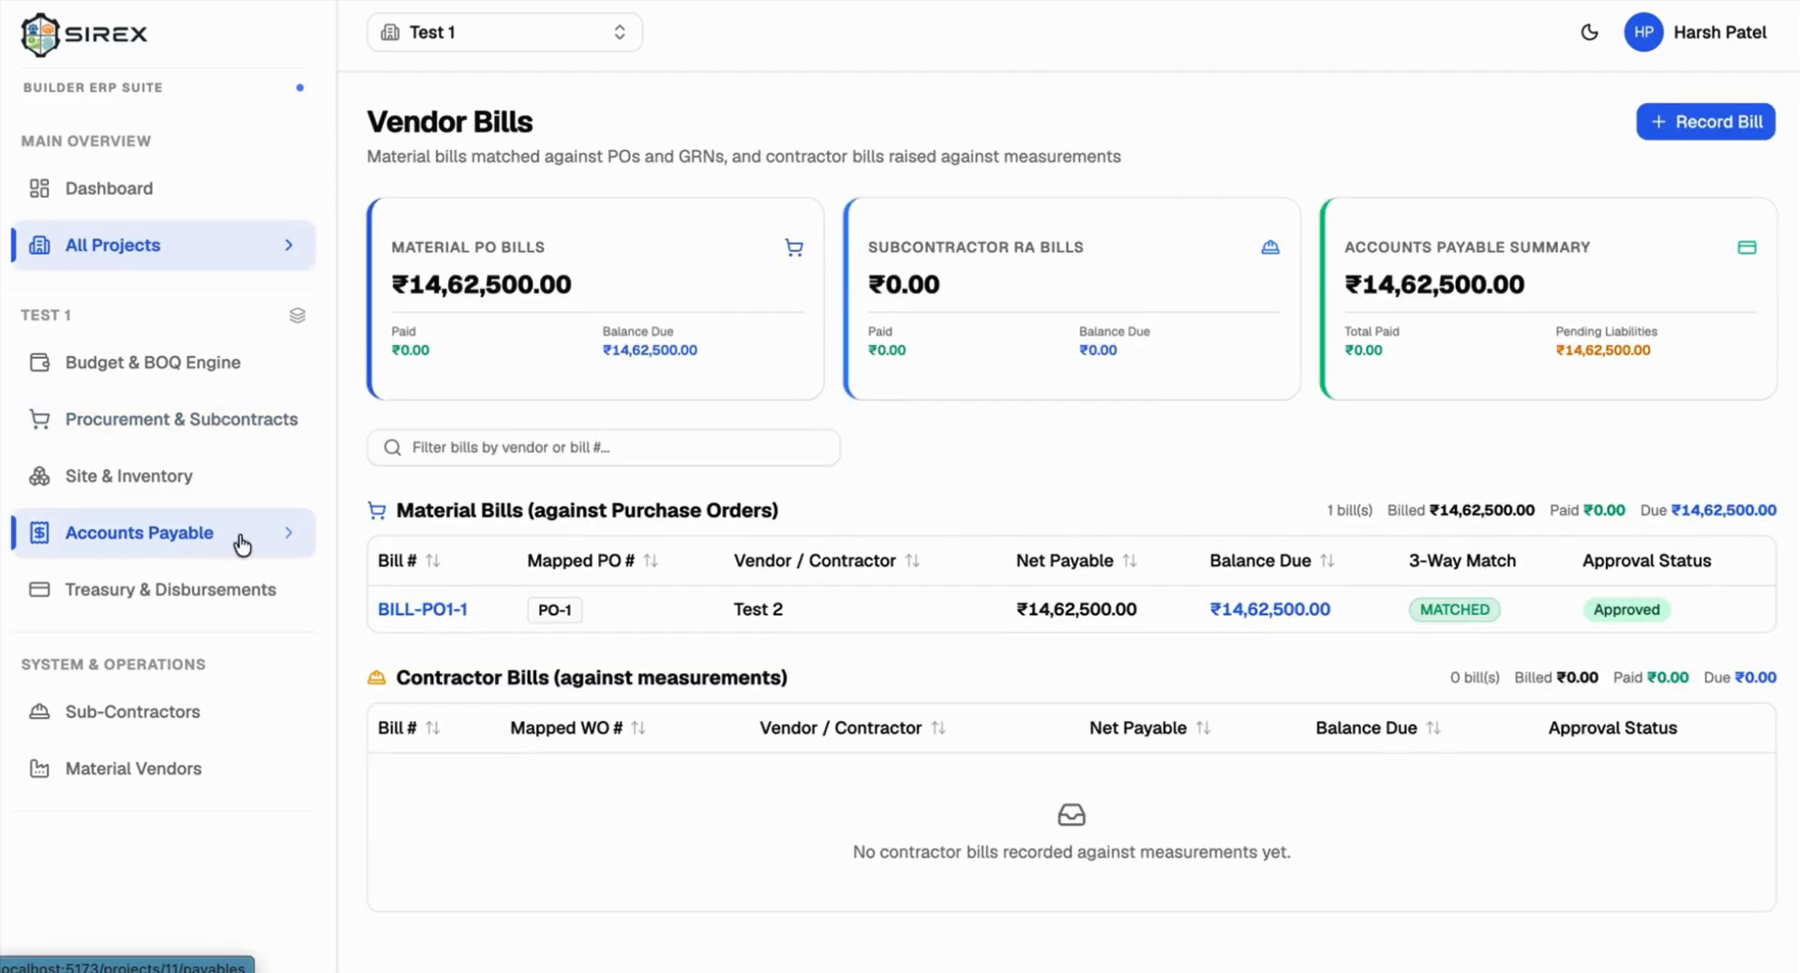
Step: Start a new contractor bill sourced from work order WO-1
left_click(1676, 122)
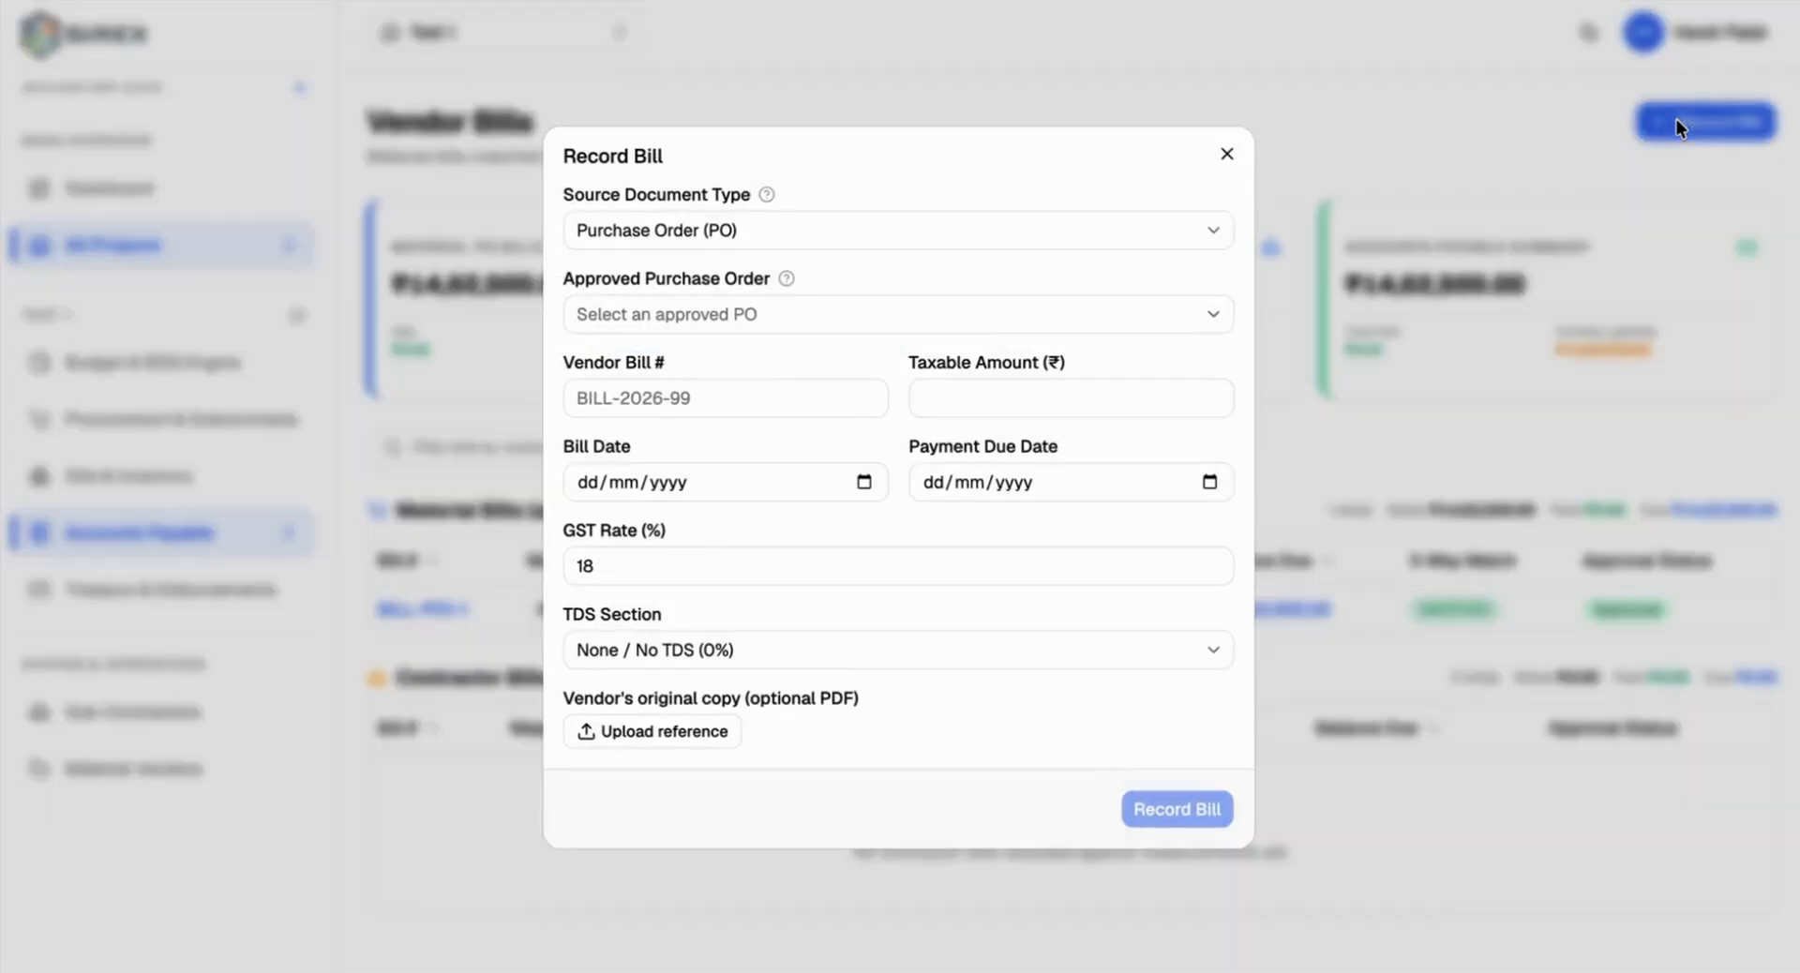
left_click(781, 227)
left_click(718, 262)
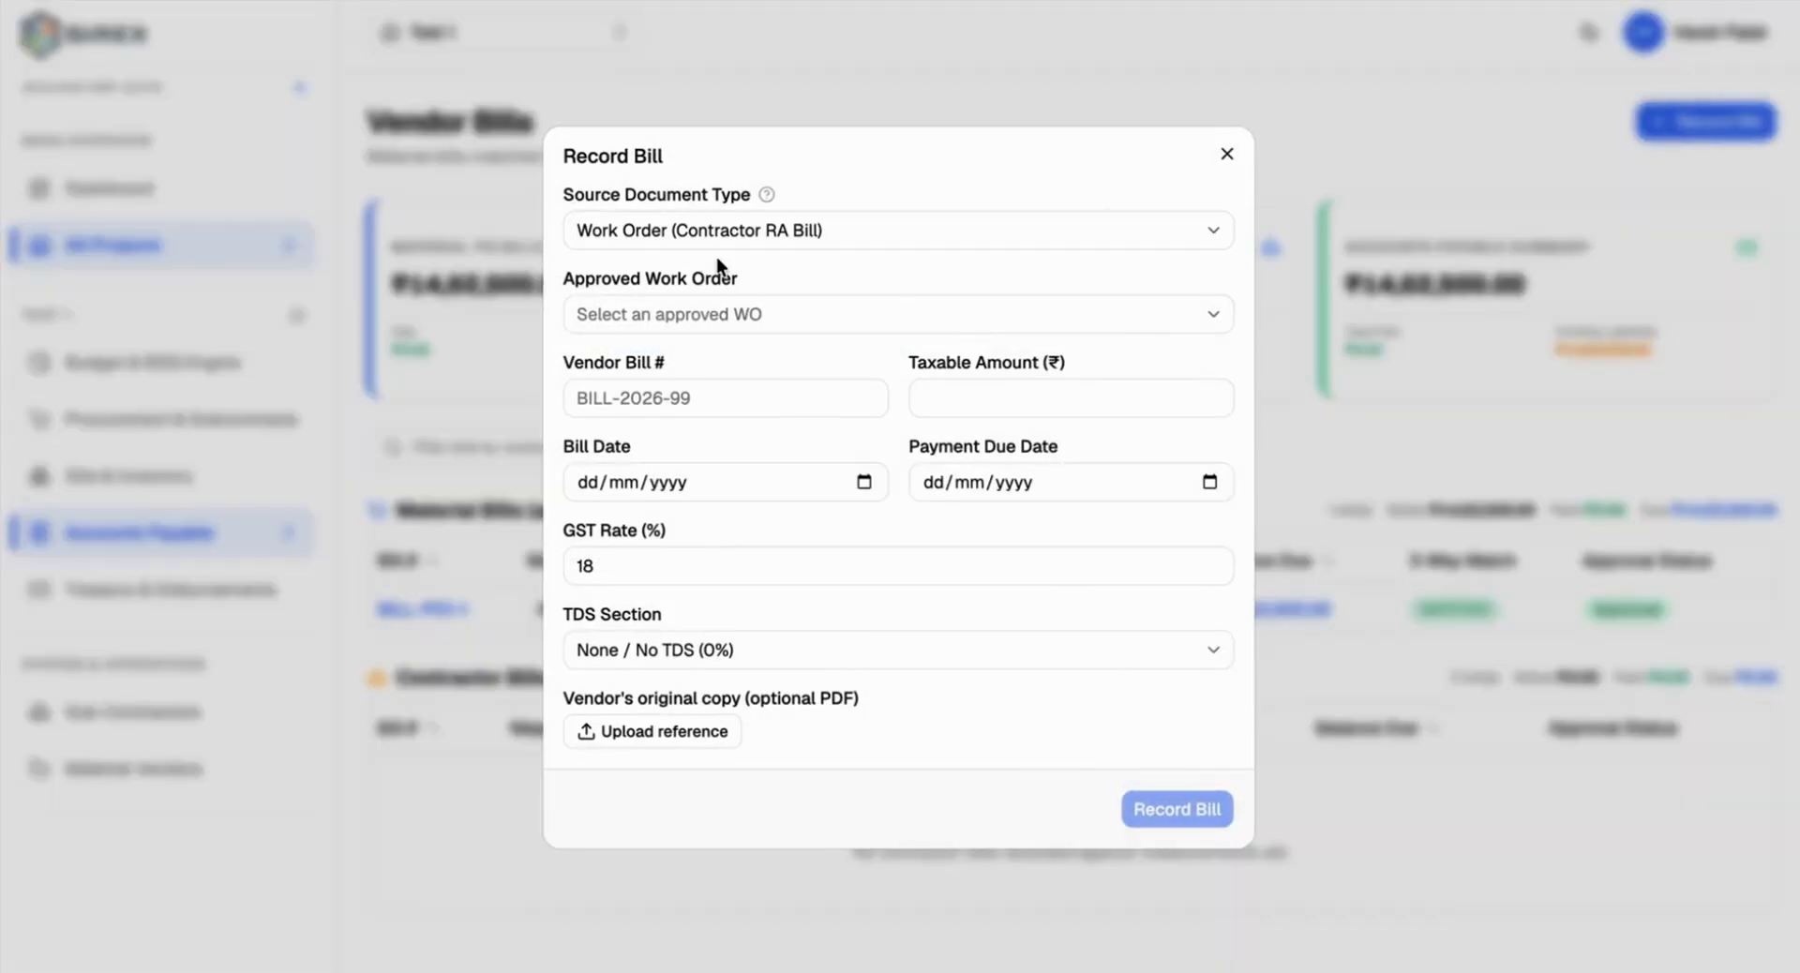
left_click(689, 314)
left_click(677, 304)
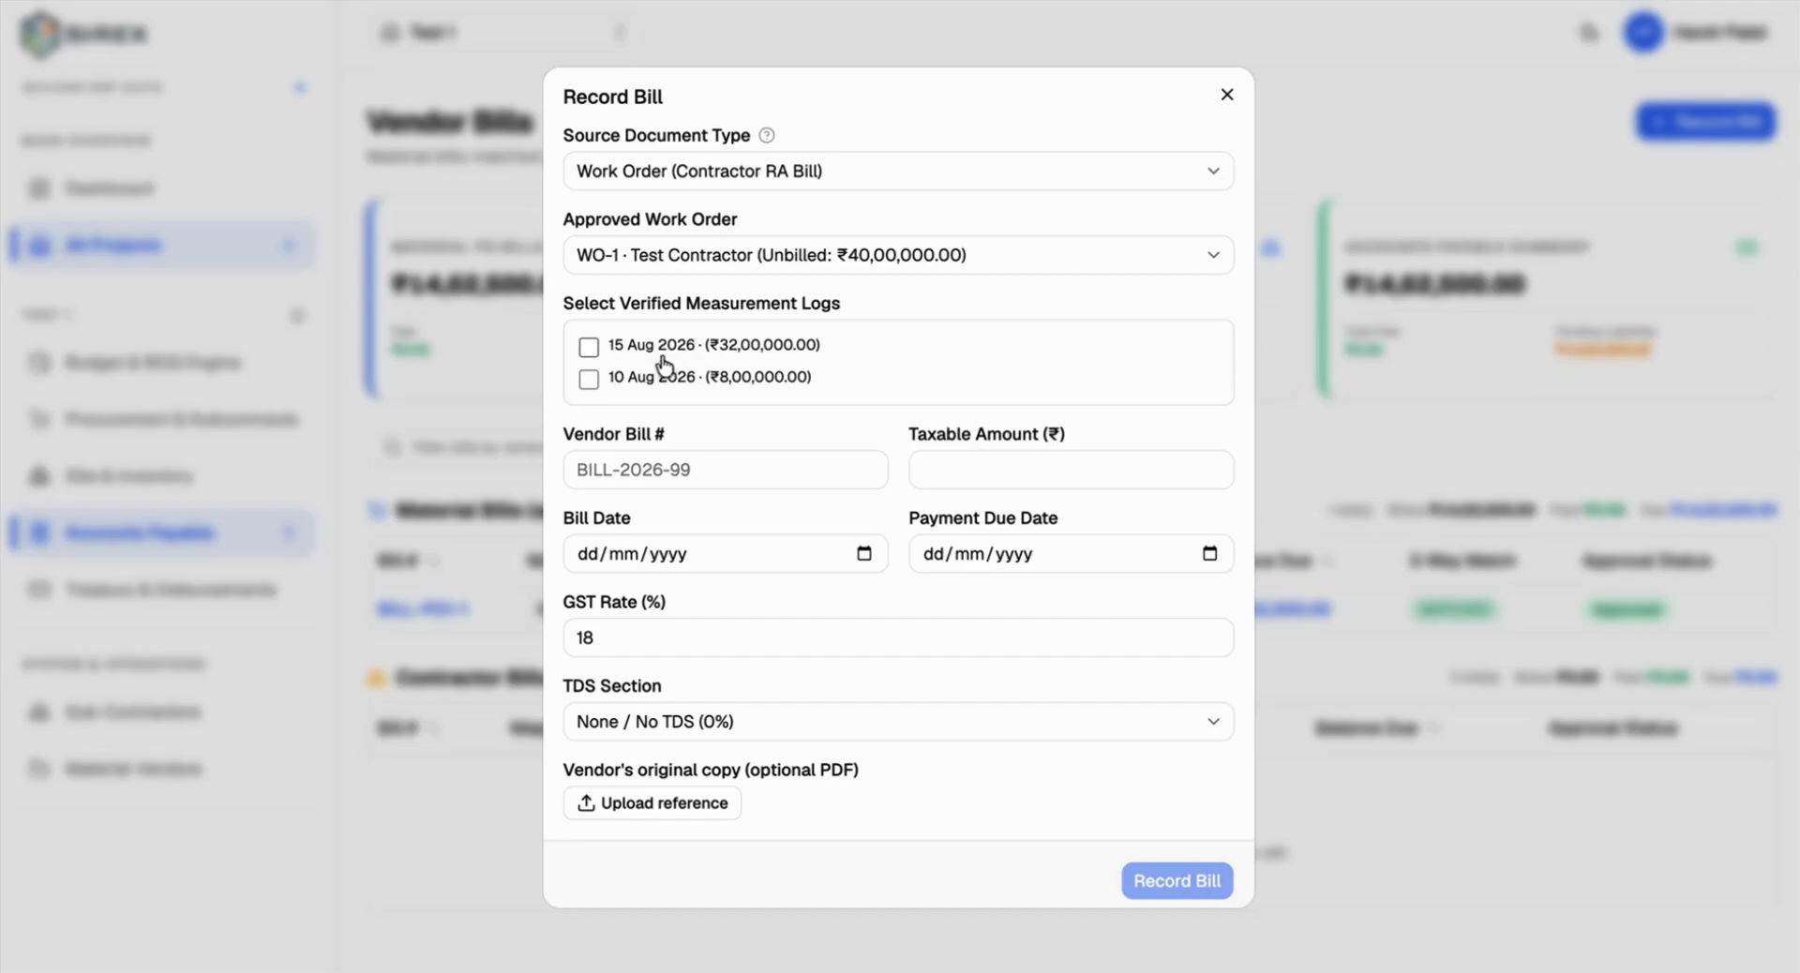
Step: Include both the 15 Aug and 10 Aug 2026 measurement logs, totalling ₹40,00,000 taxable
left_click(616, 346)
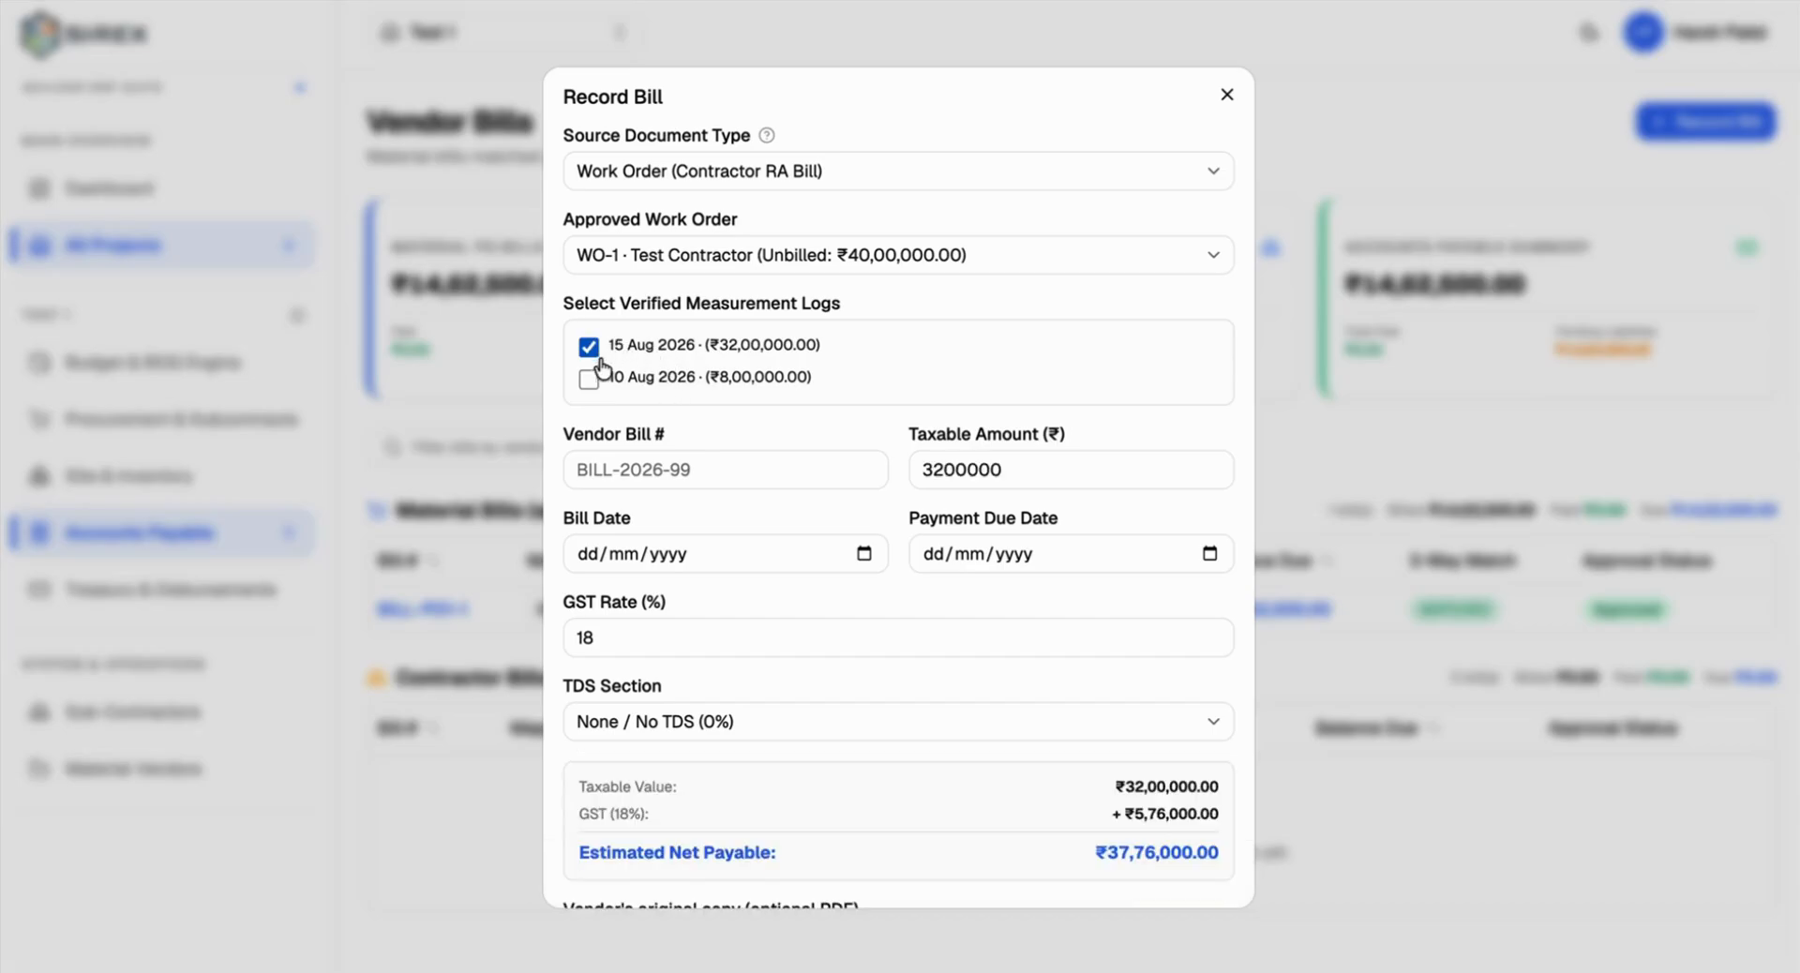
scroll(829, 482, "down", 3)
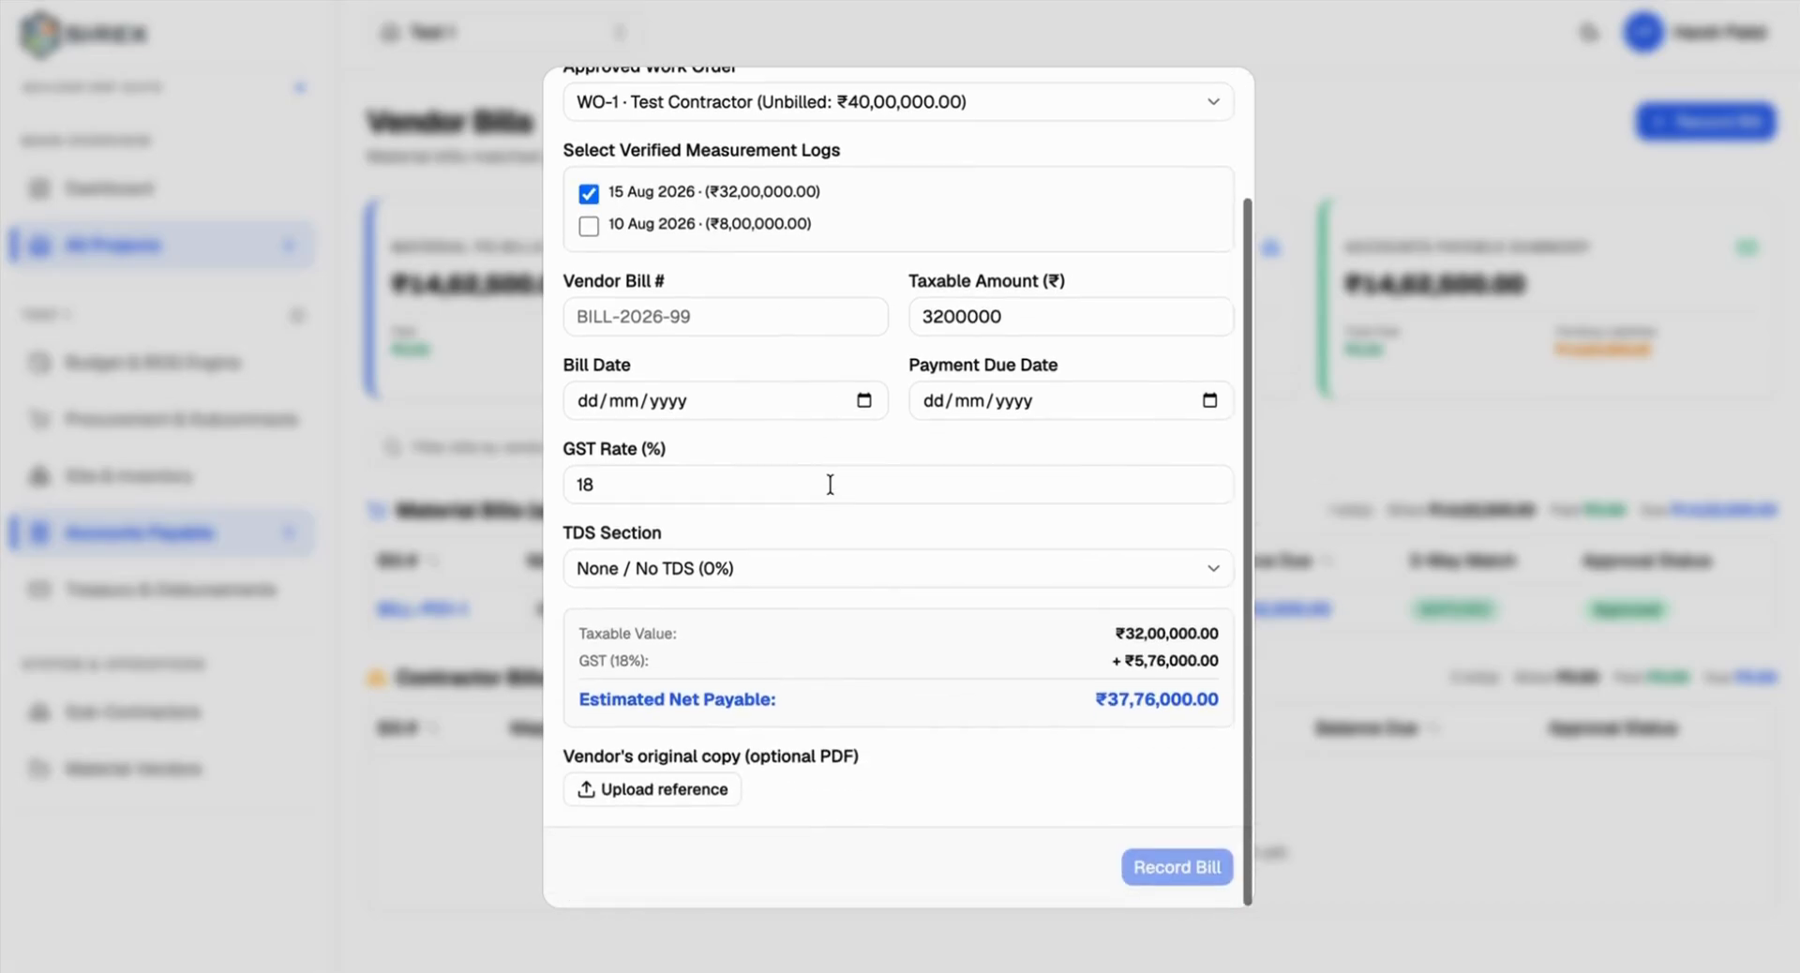
scroll(830, 483, "up", 2)
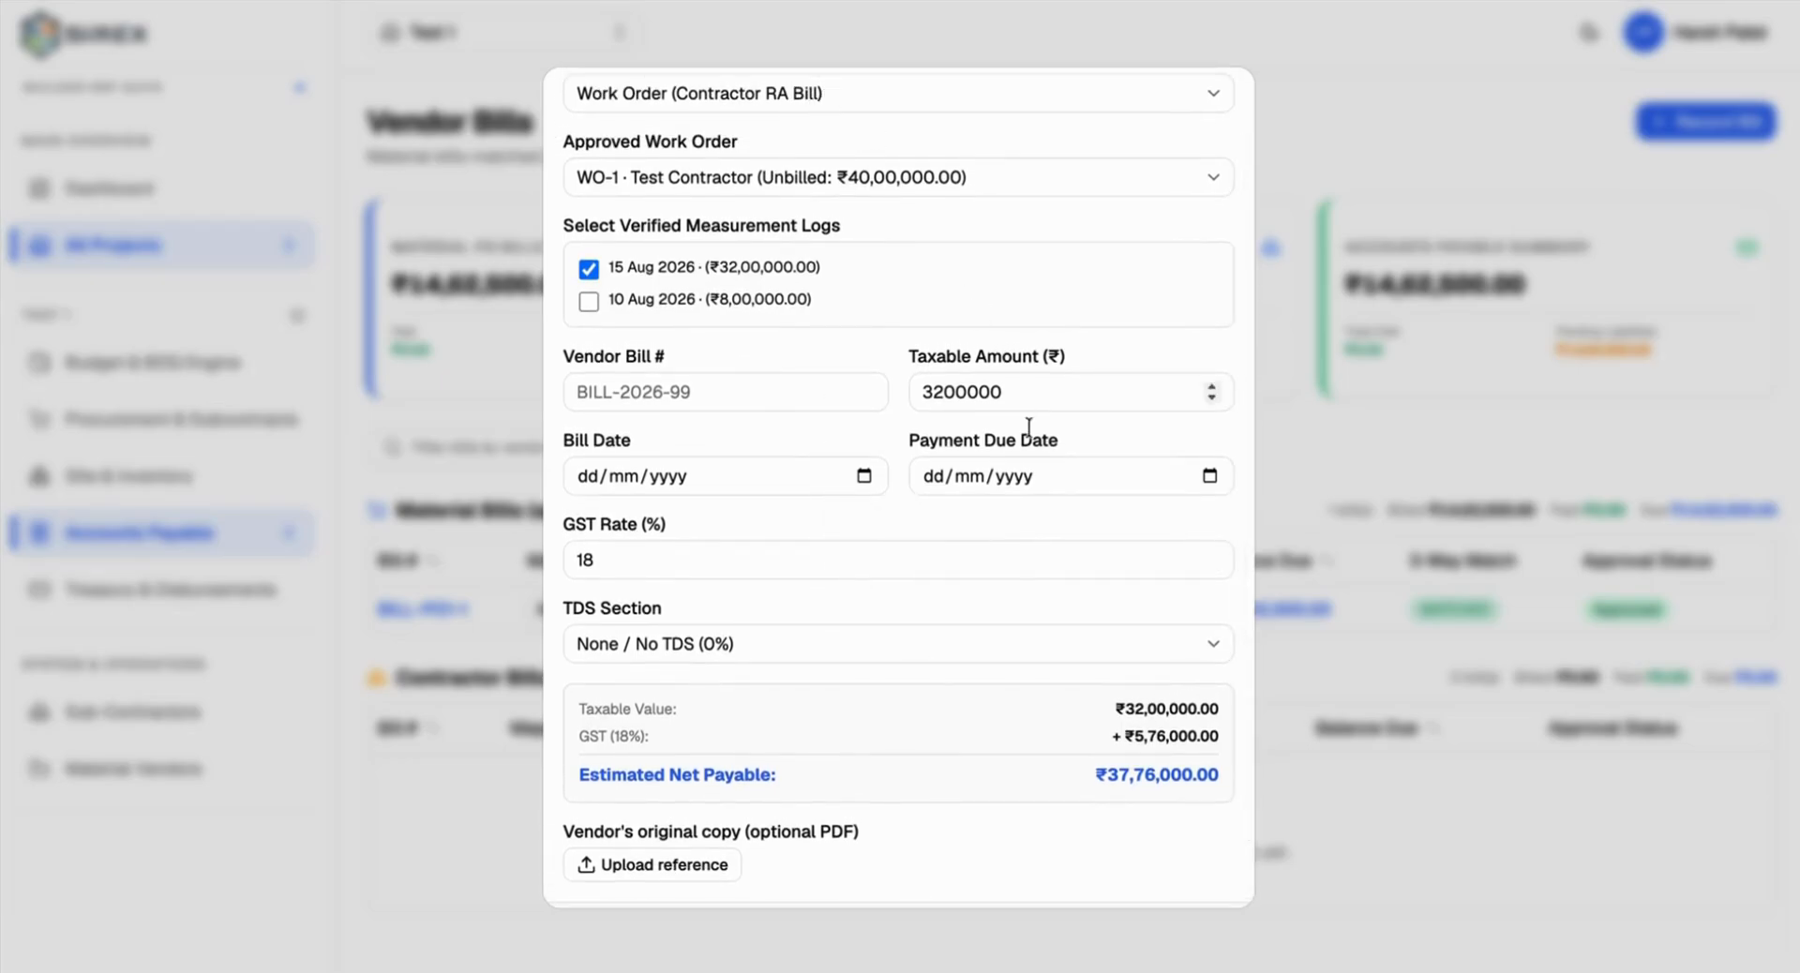
scroll(1040, 480, "up", 2)
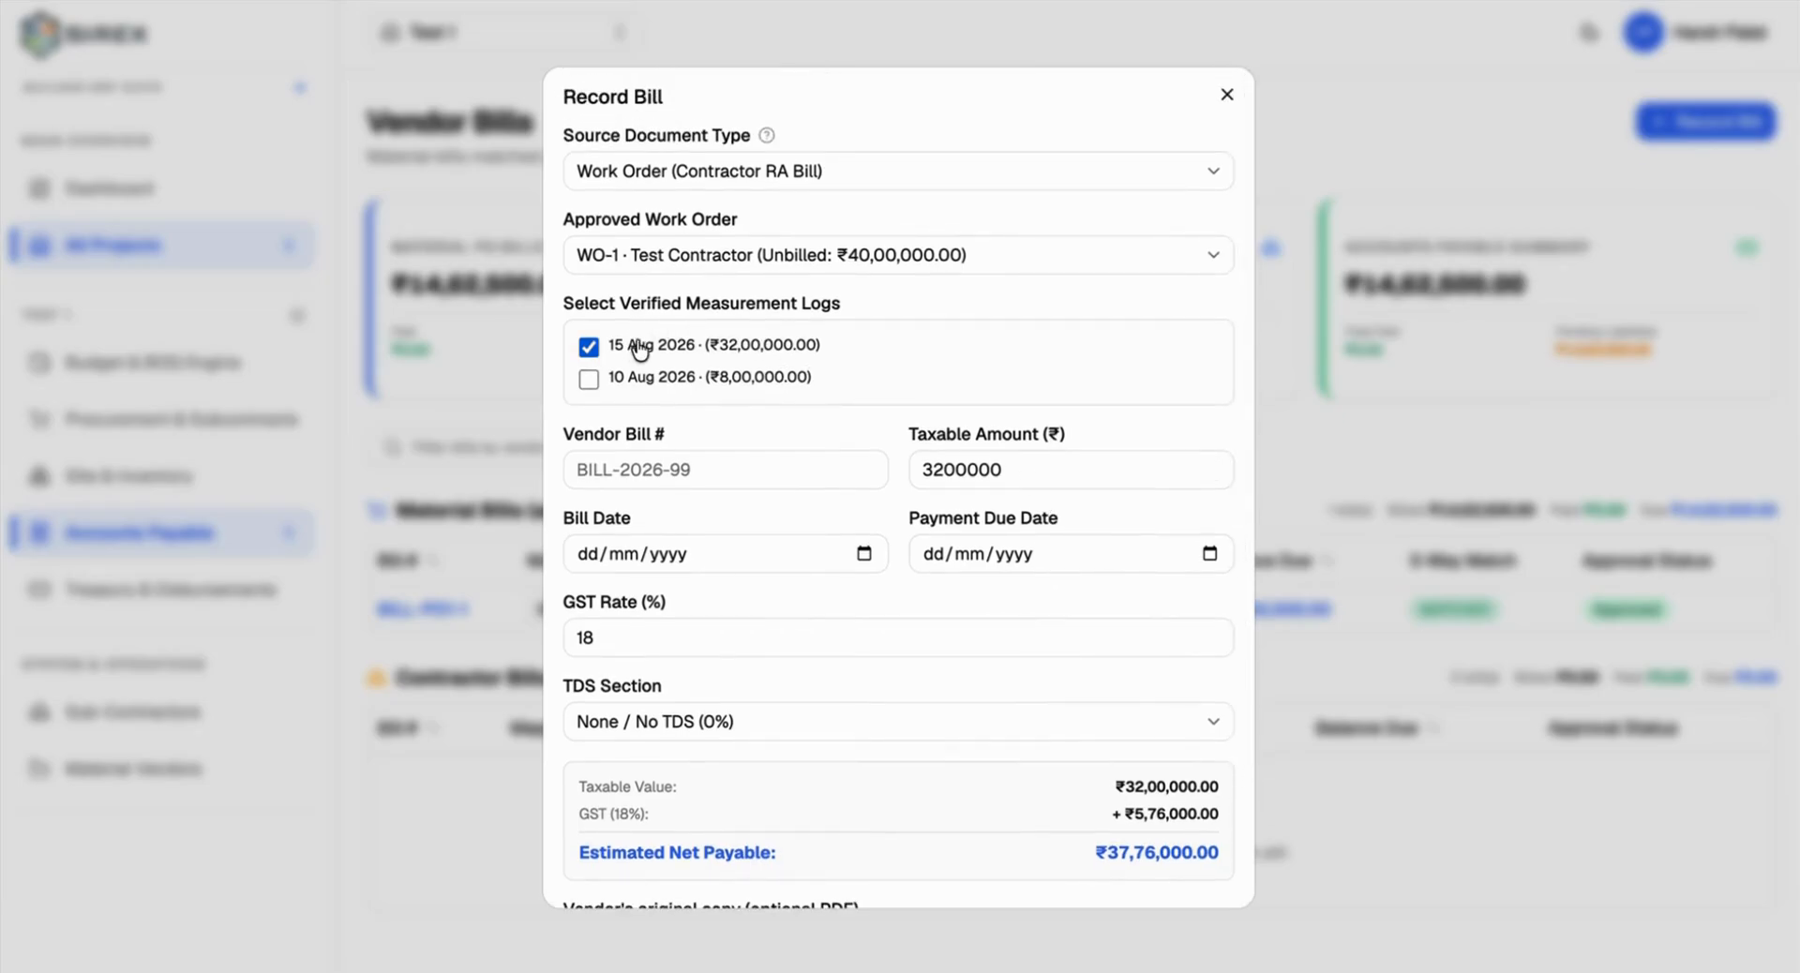
left_click(588, 378)
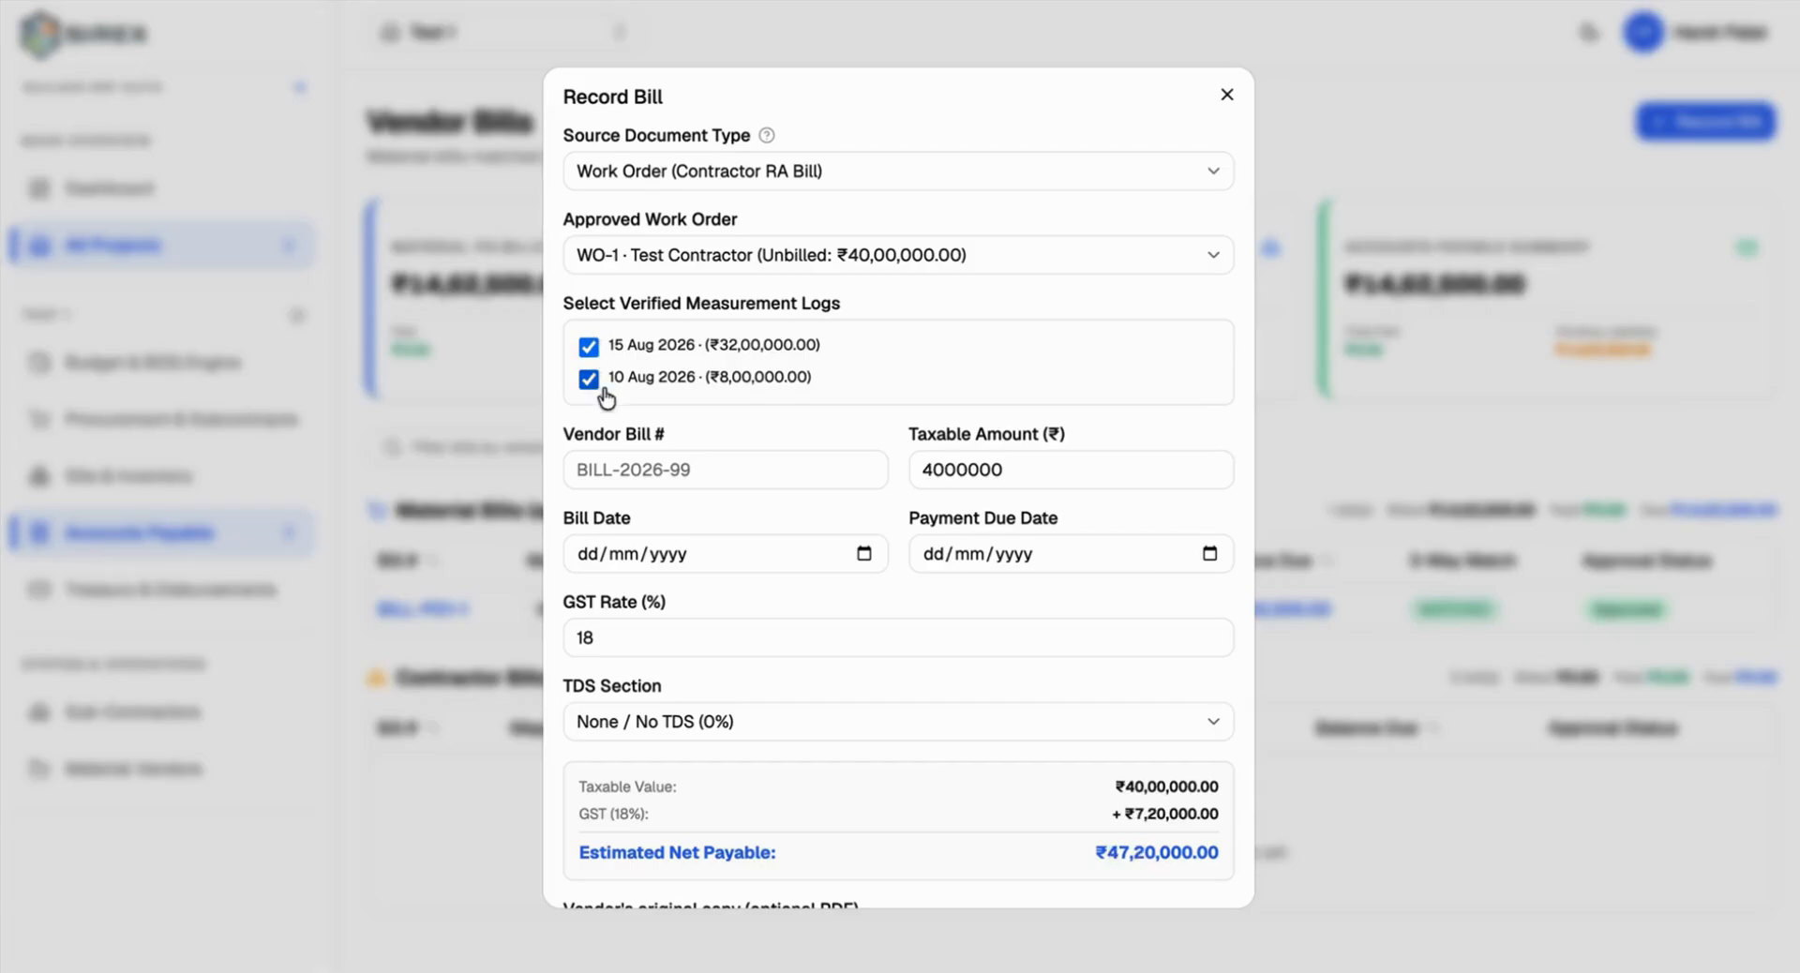
scroll(609, 397, "down", 1)
left_click(589, 329)
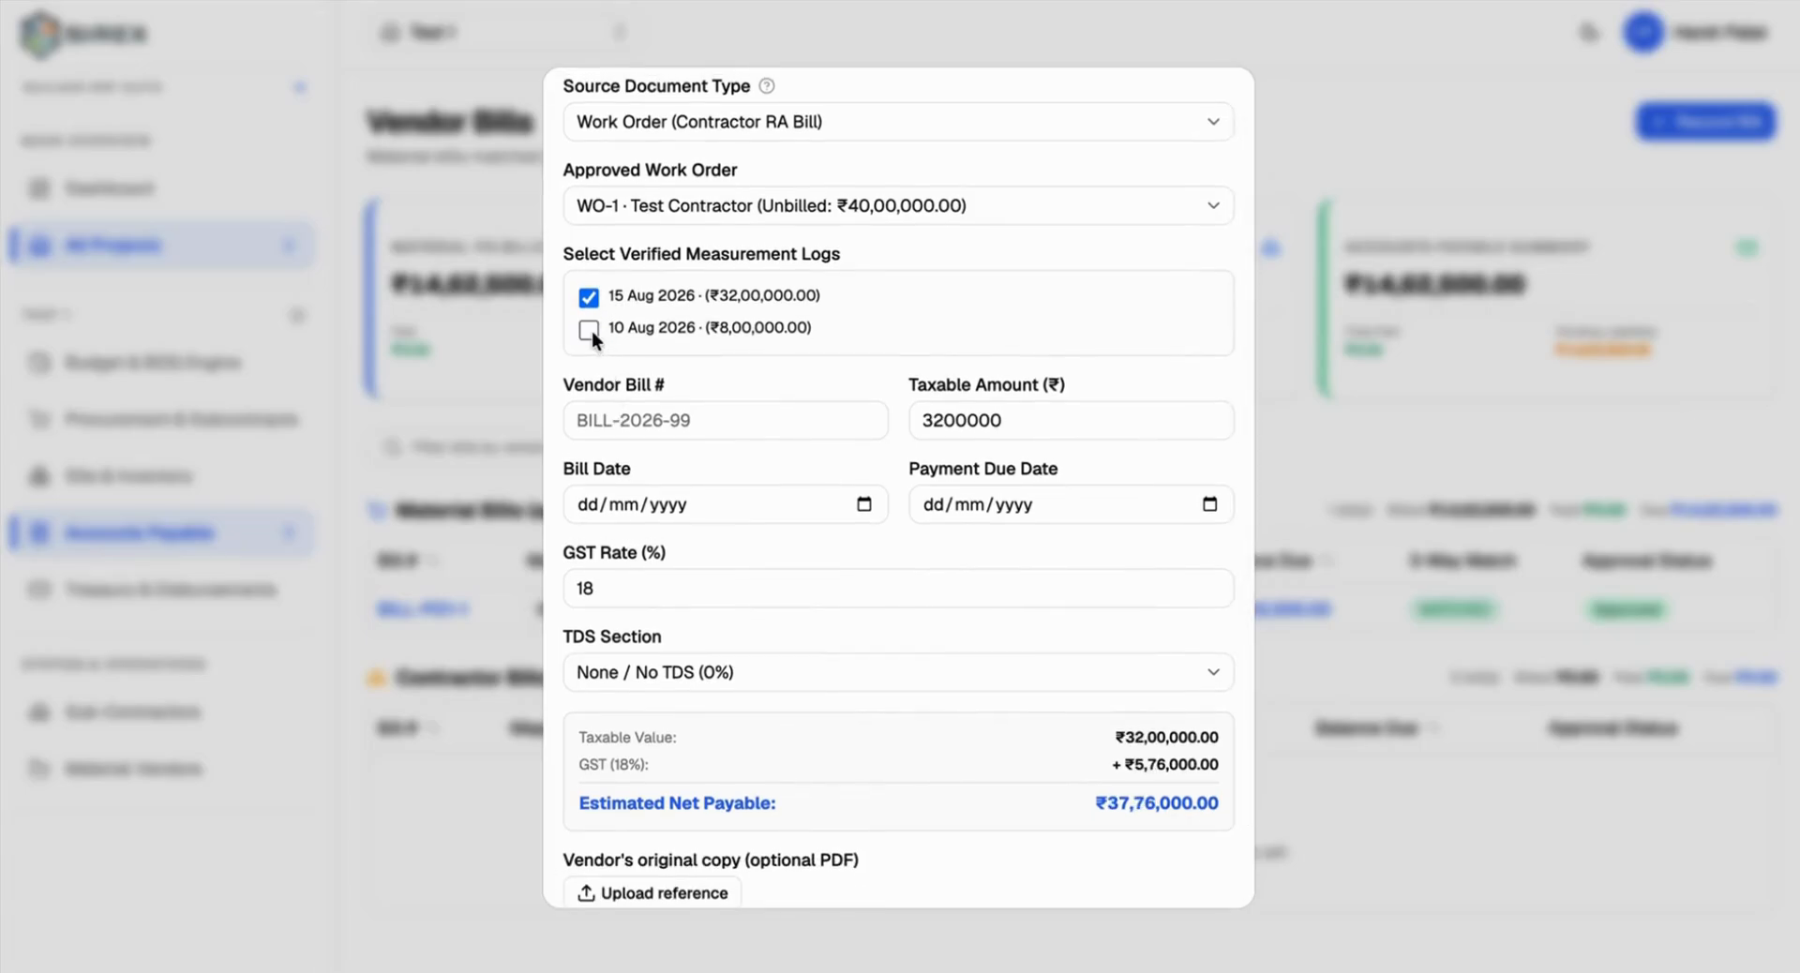
left_click(588, 329)
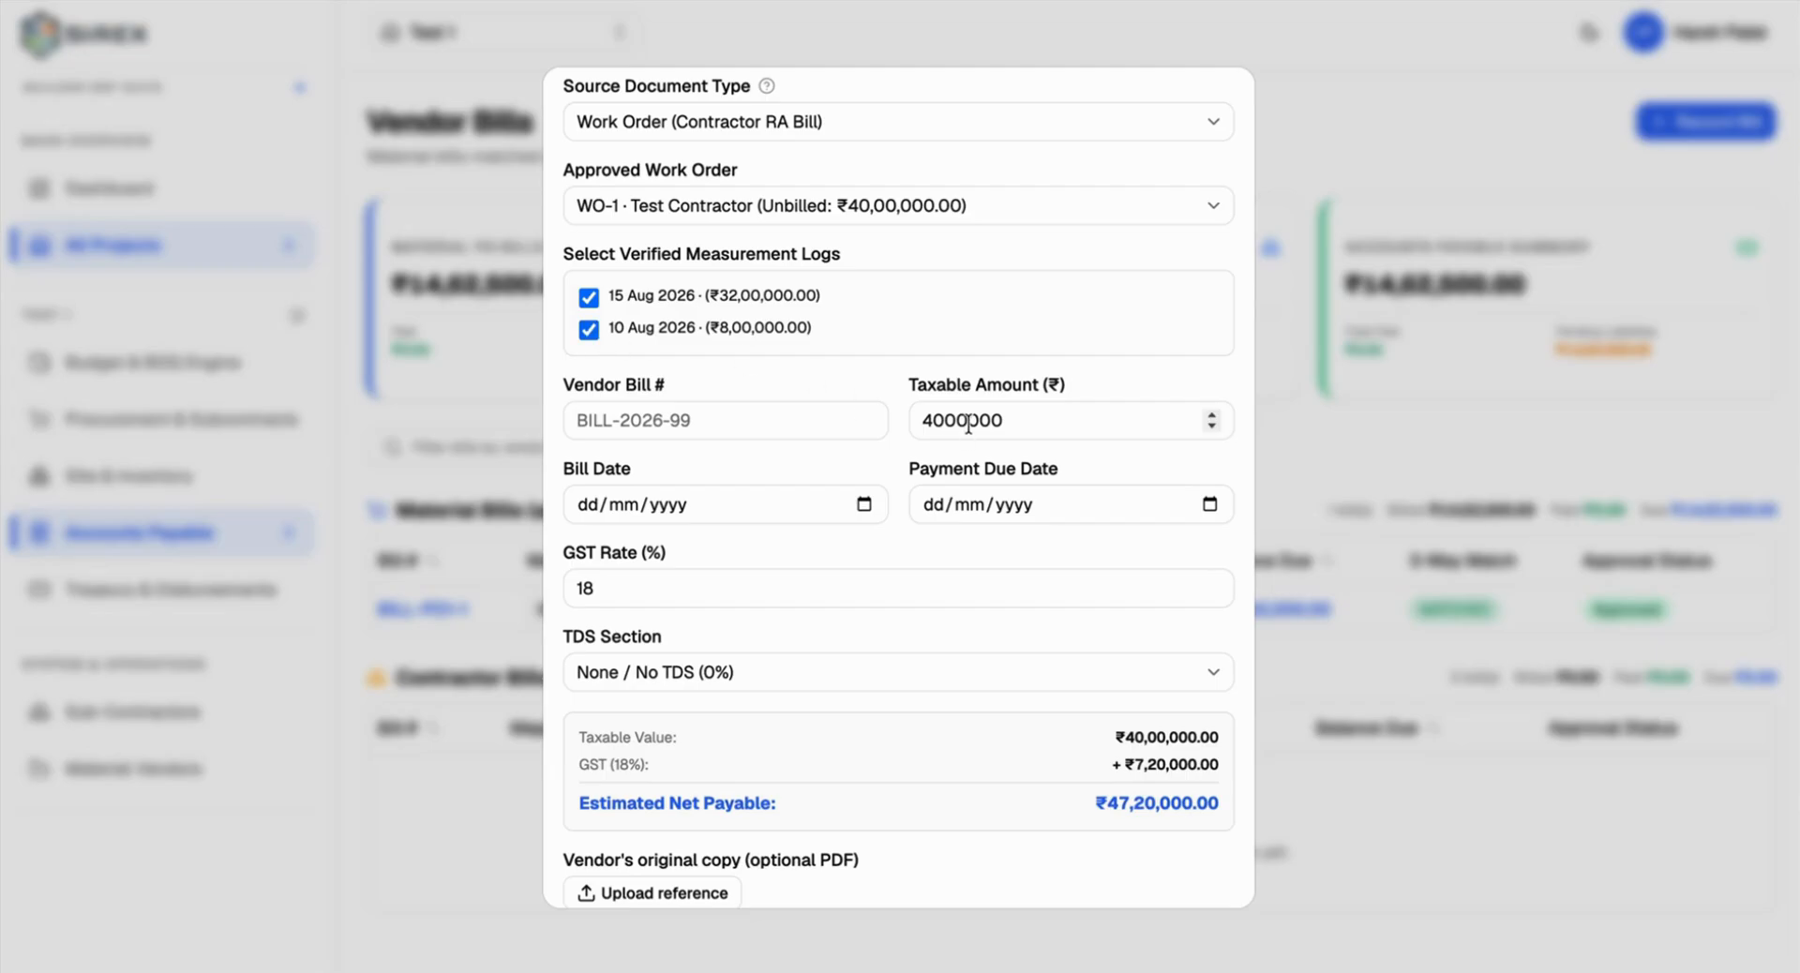
scroll(943, 452, "down", 2)
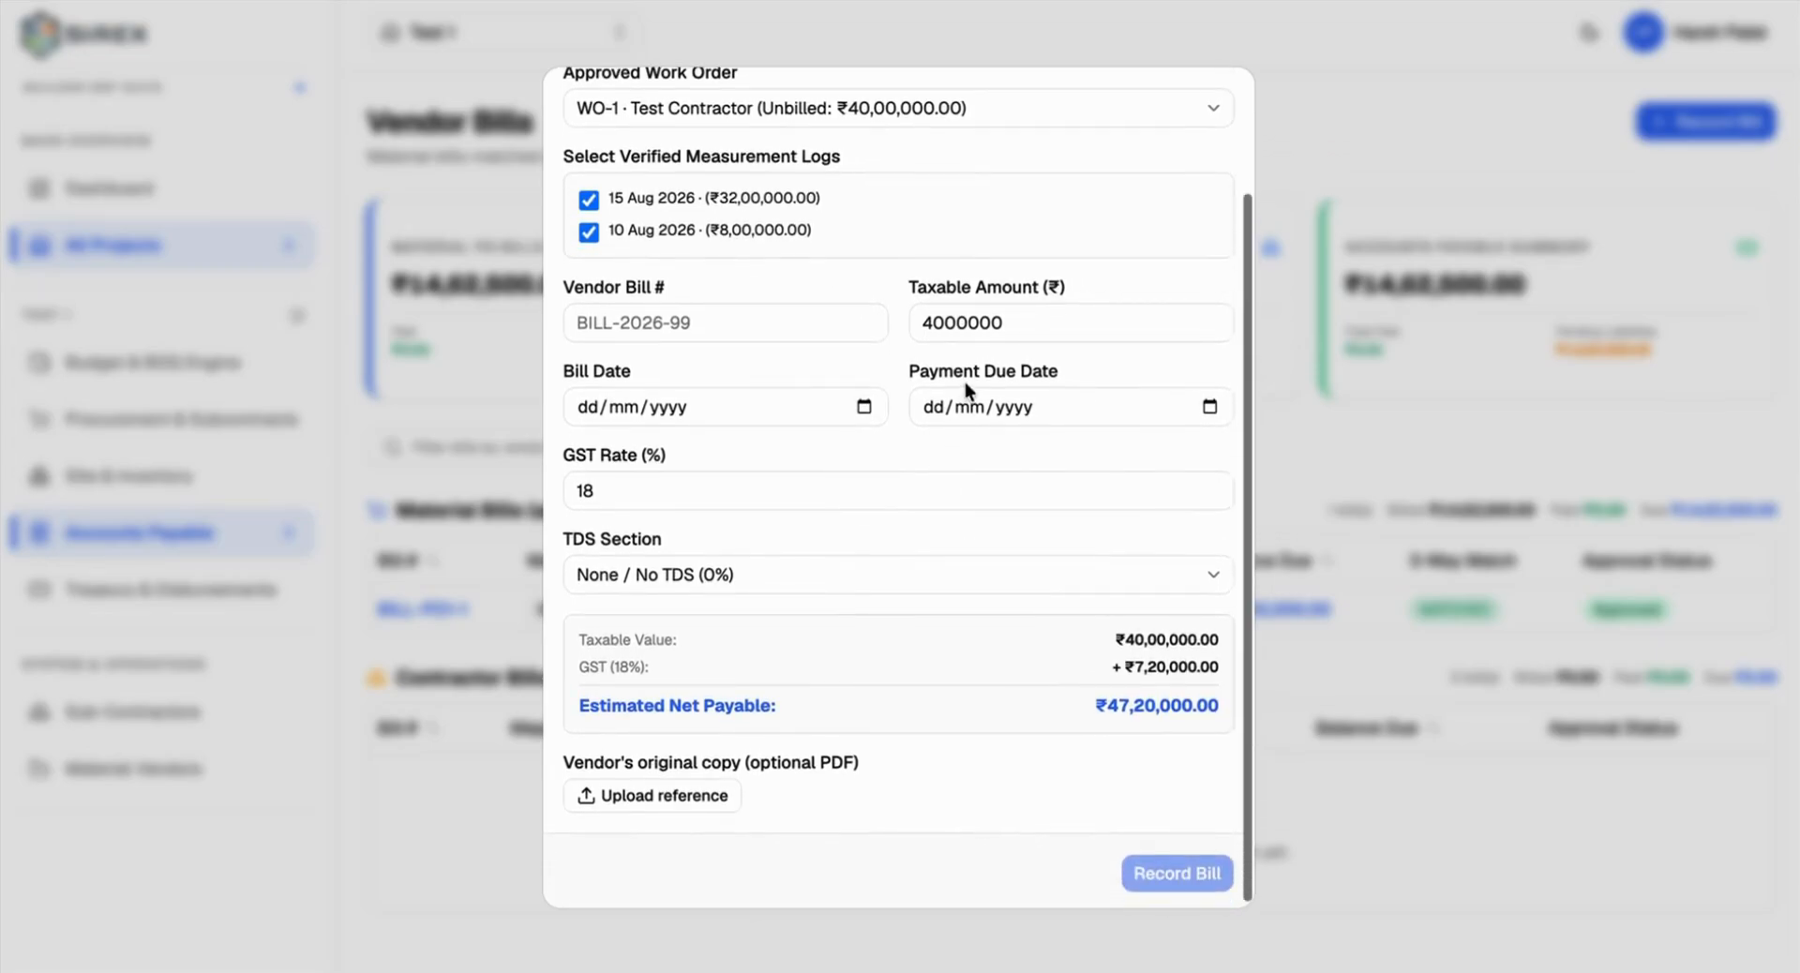
Step: Enter bill number BILL-WO1-1, bill date 9 Aug 2026 and due date 15 Aug 2026
scroll(741, 263, "up", 1)
left_click(677, 349)
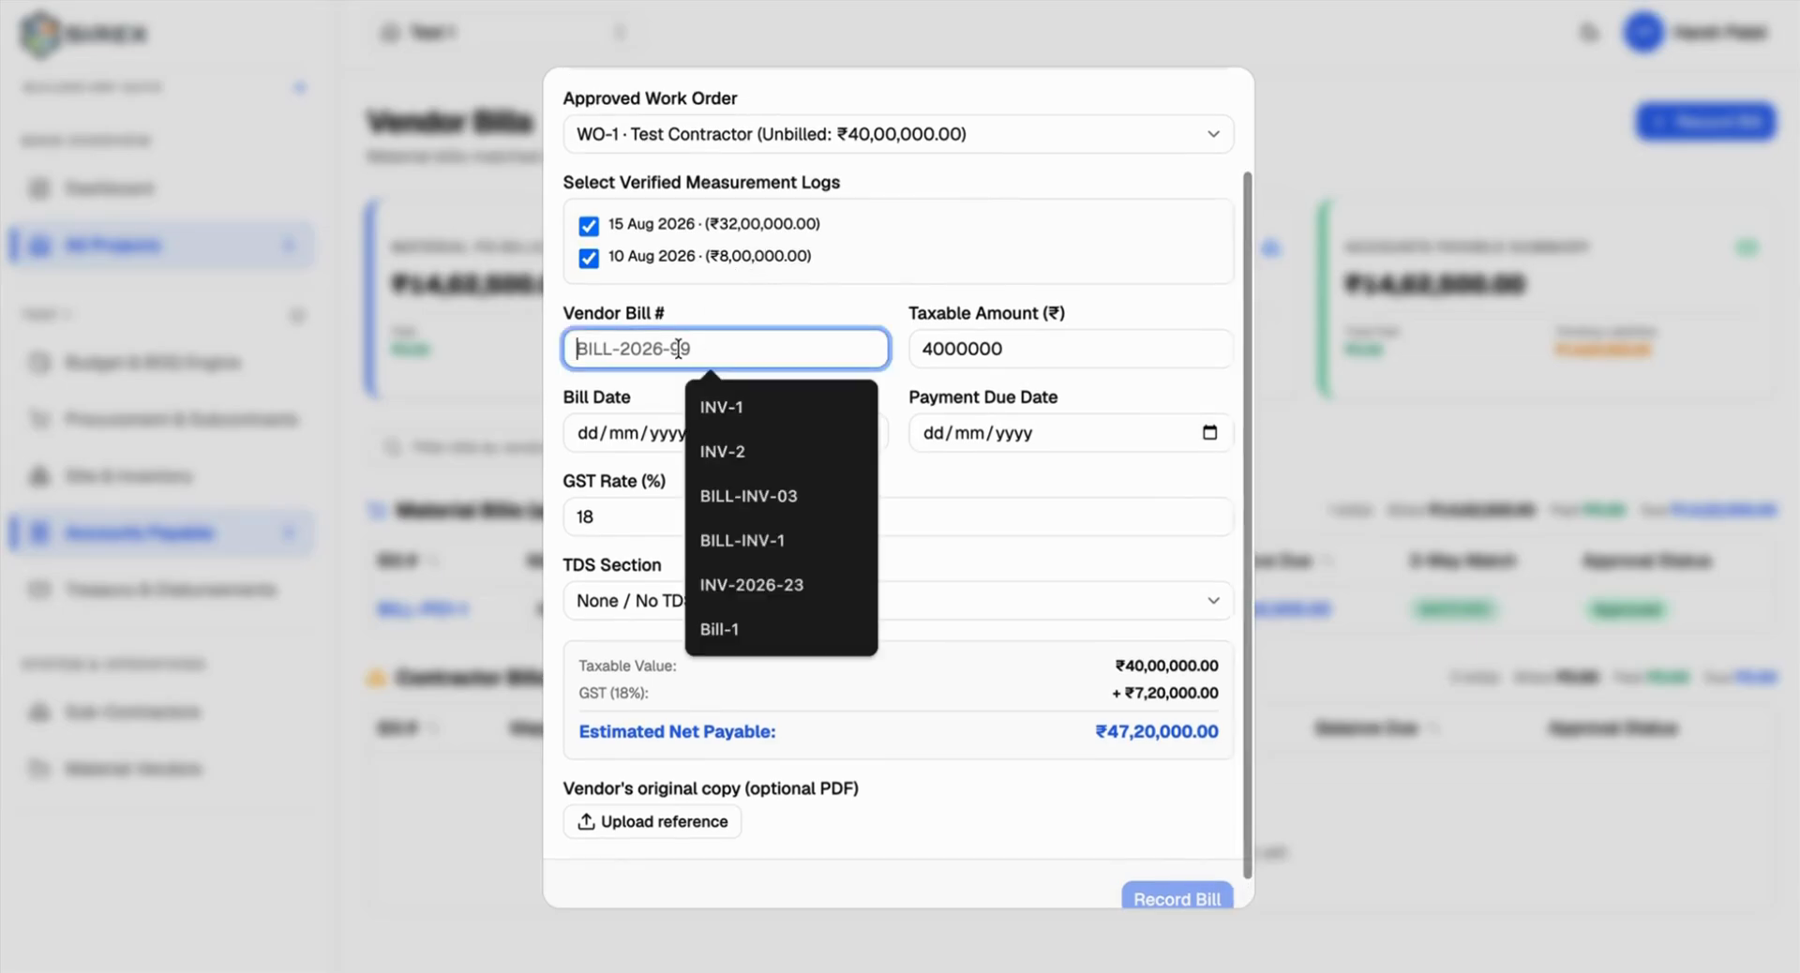
type("LL")
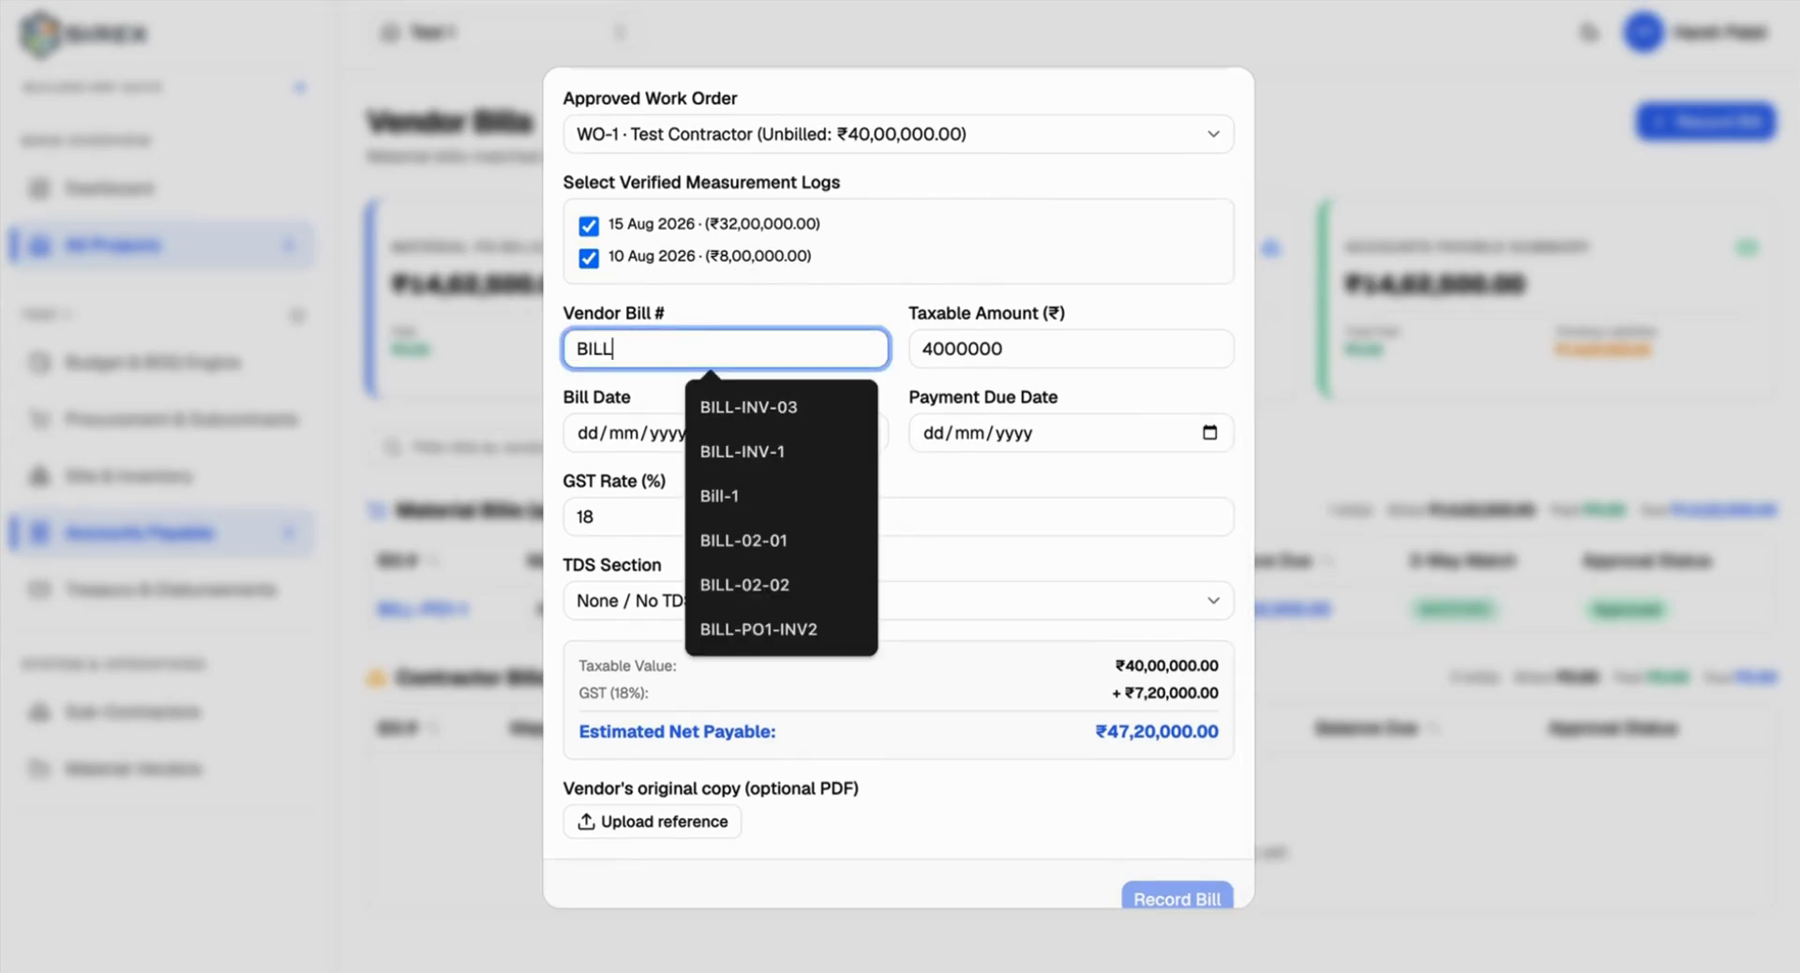
key("BackSpace")
type("L-W")
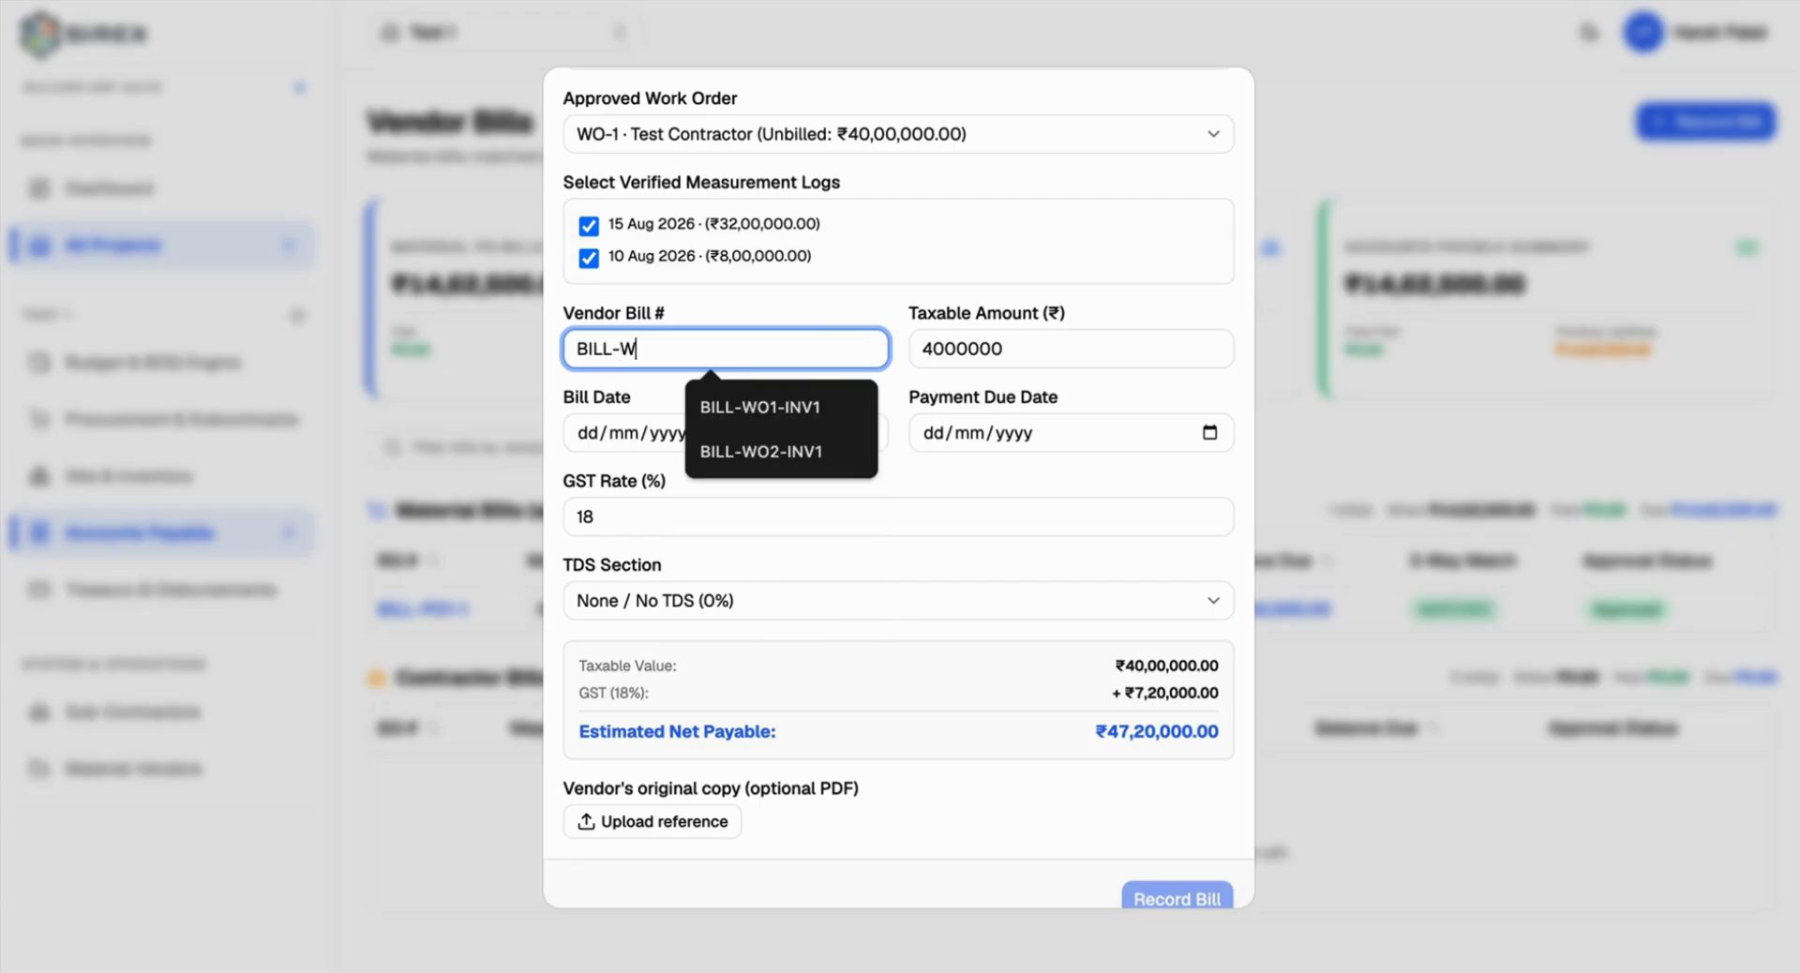
type("O1-1")
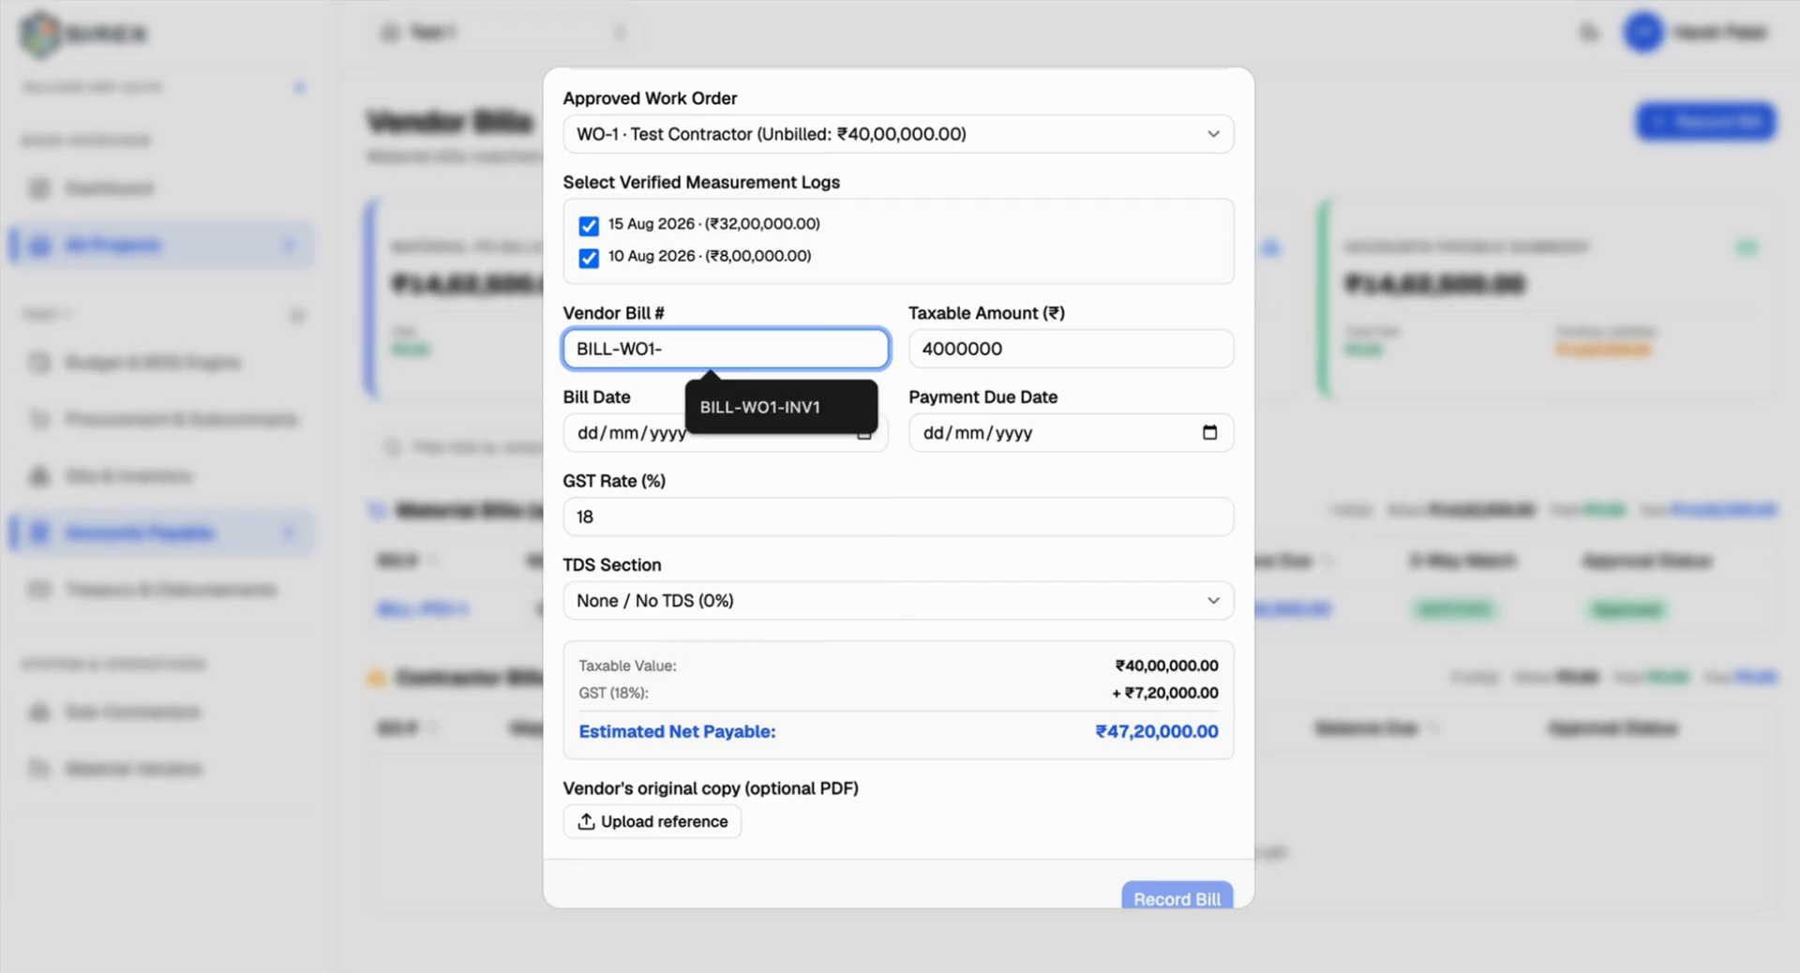
left_click(862, 432)
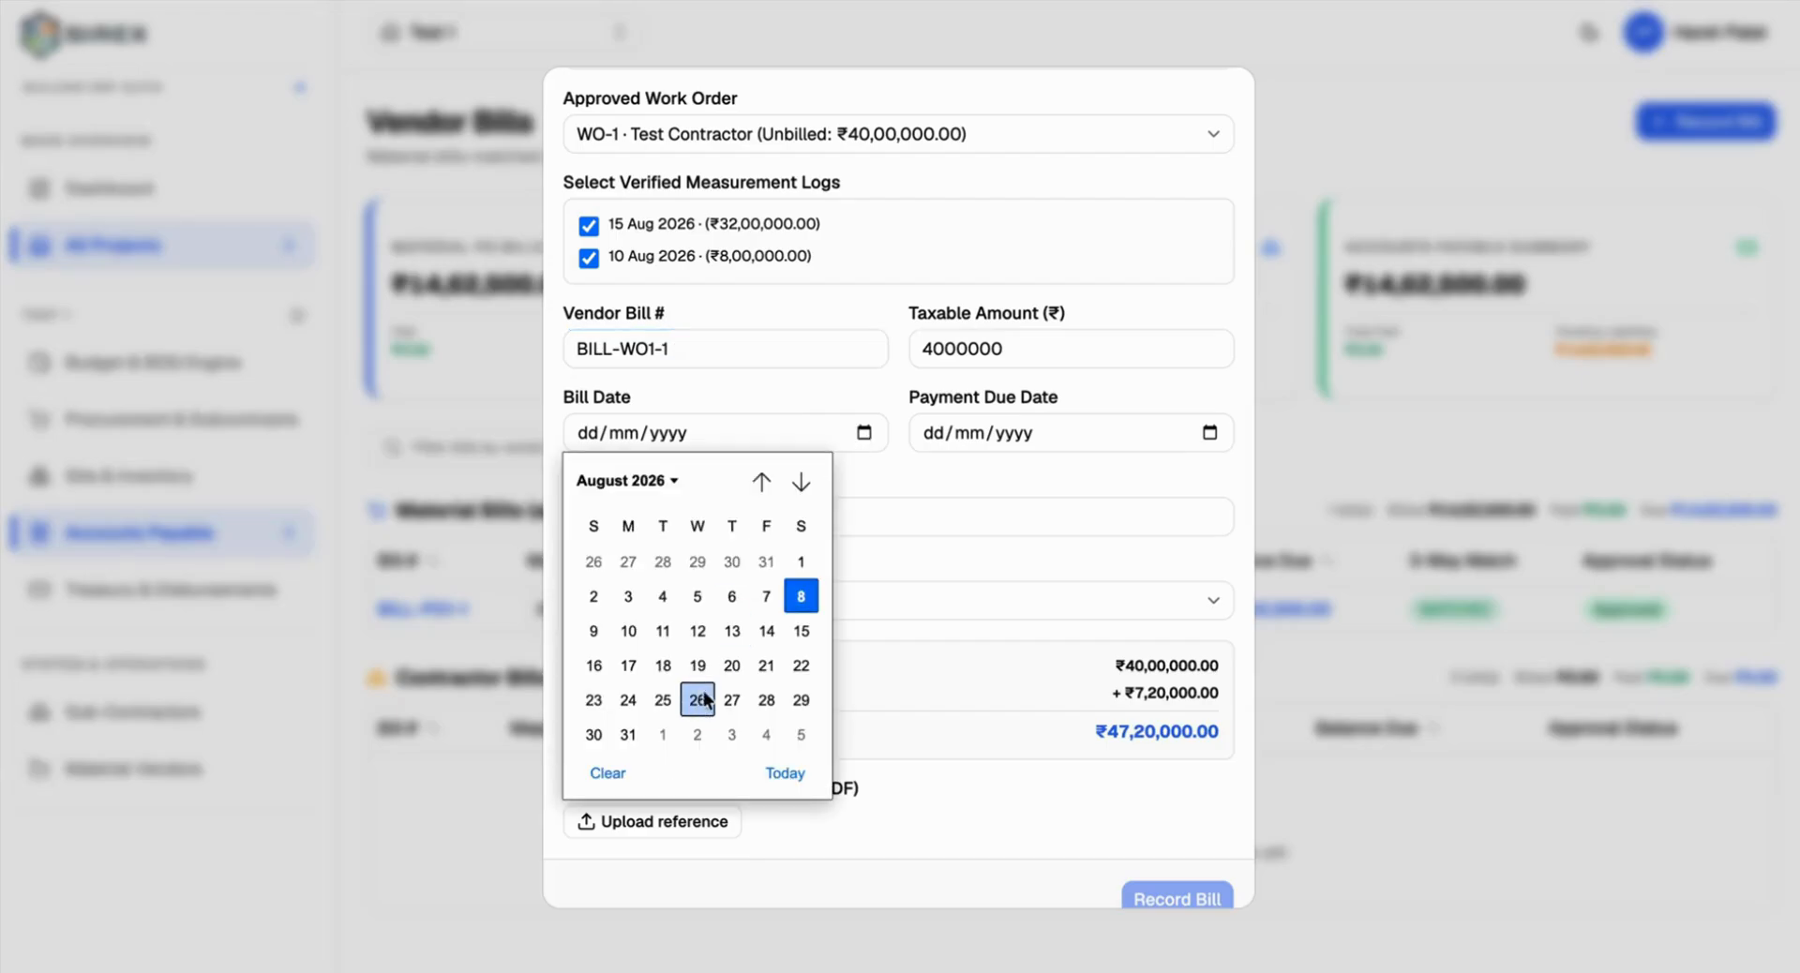
left_click(603, 636)
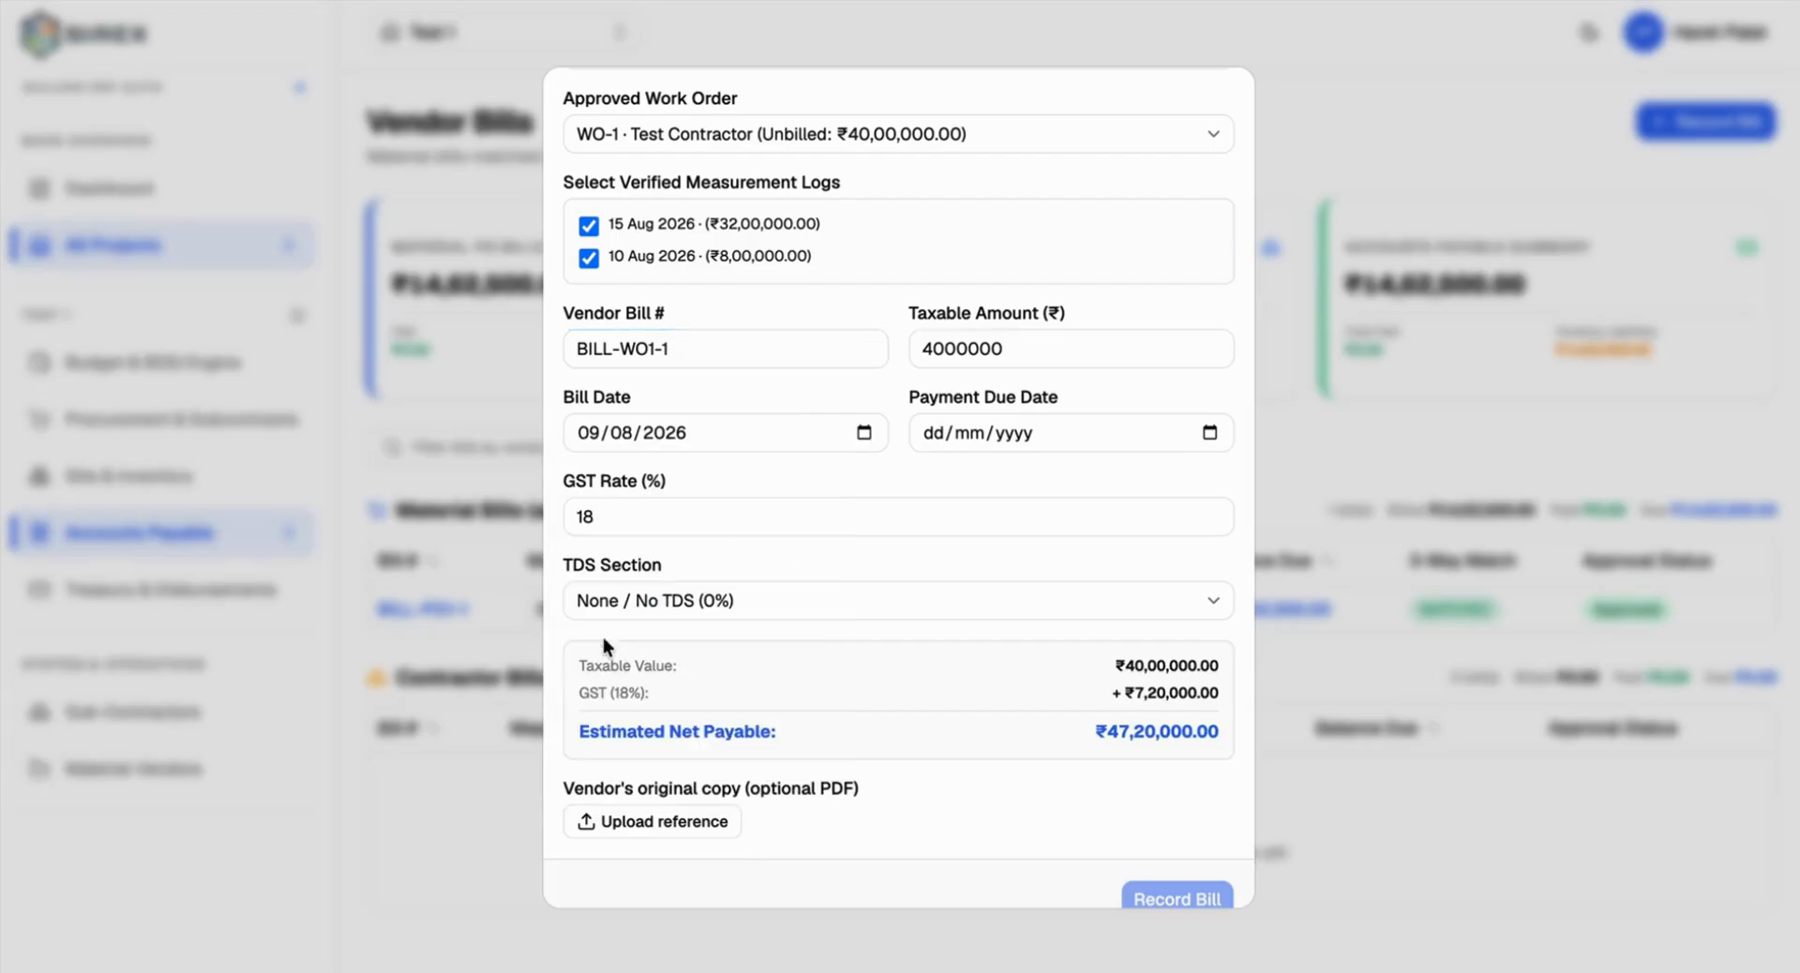
left_click(1209, 432)
left_click(1148, 631)
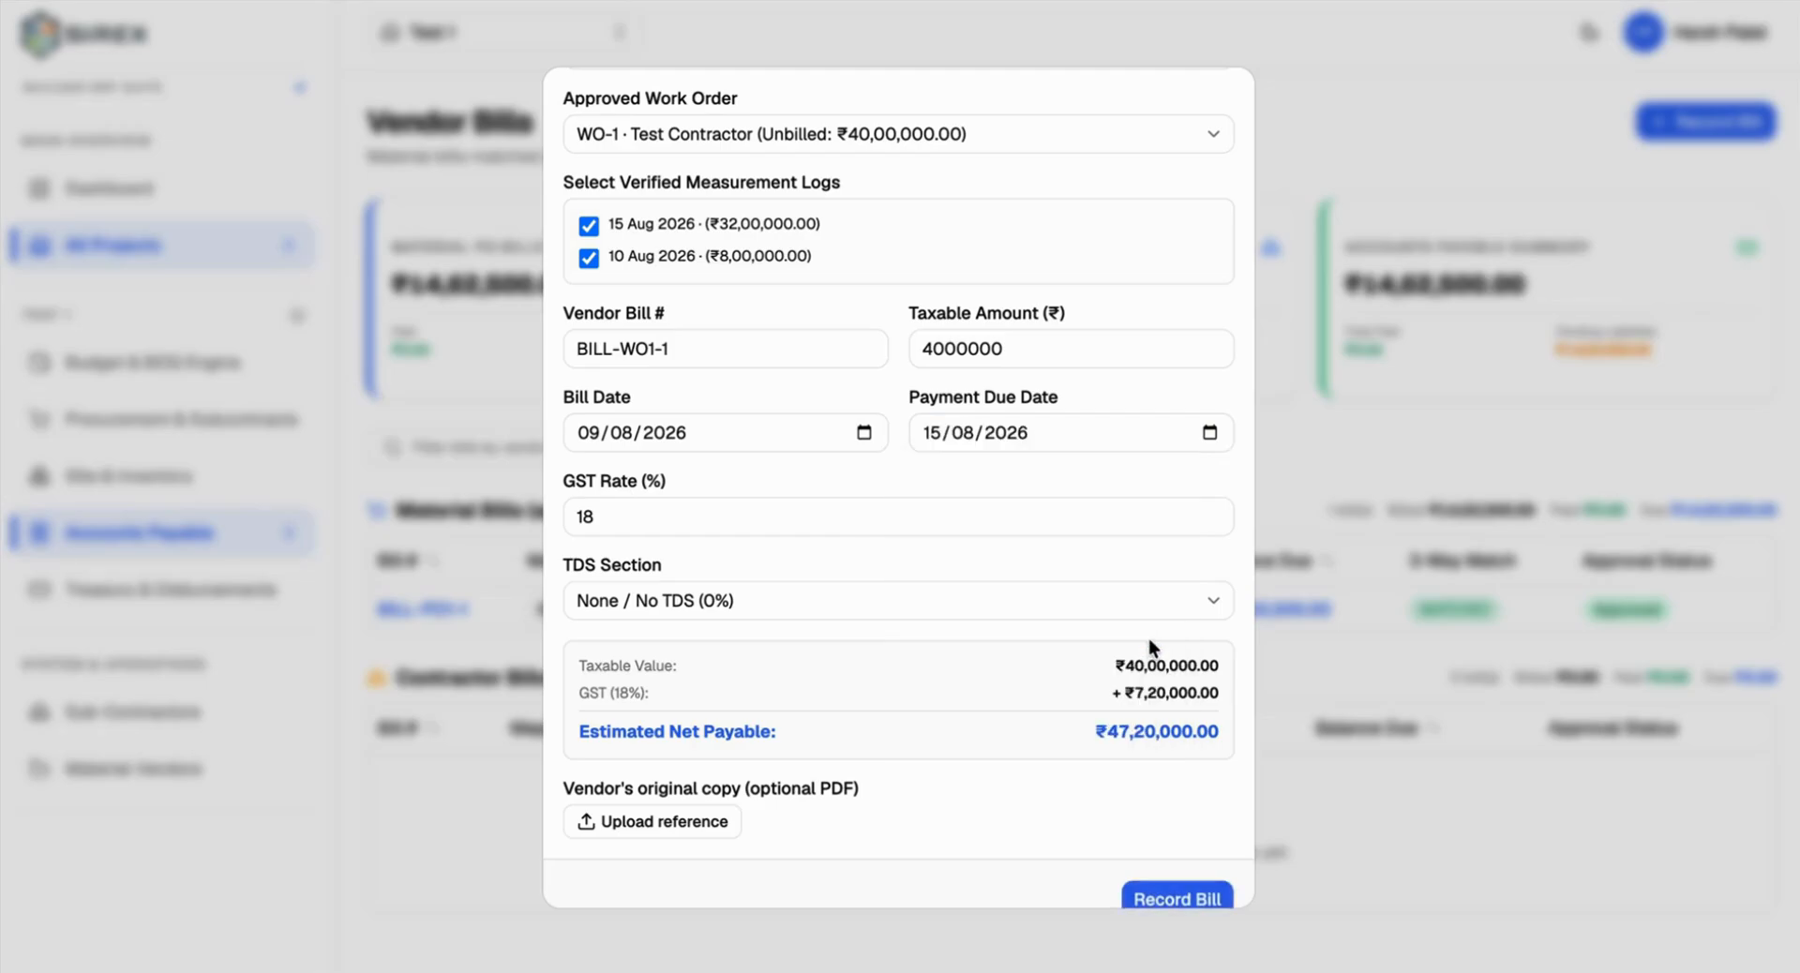
Step: Apply a custom 1% TDS rate, bringing net payable to ₹46,80,000.00
scroll(741, 565, "down", 1)
left_click(740, 566)
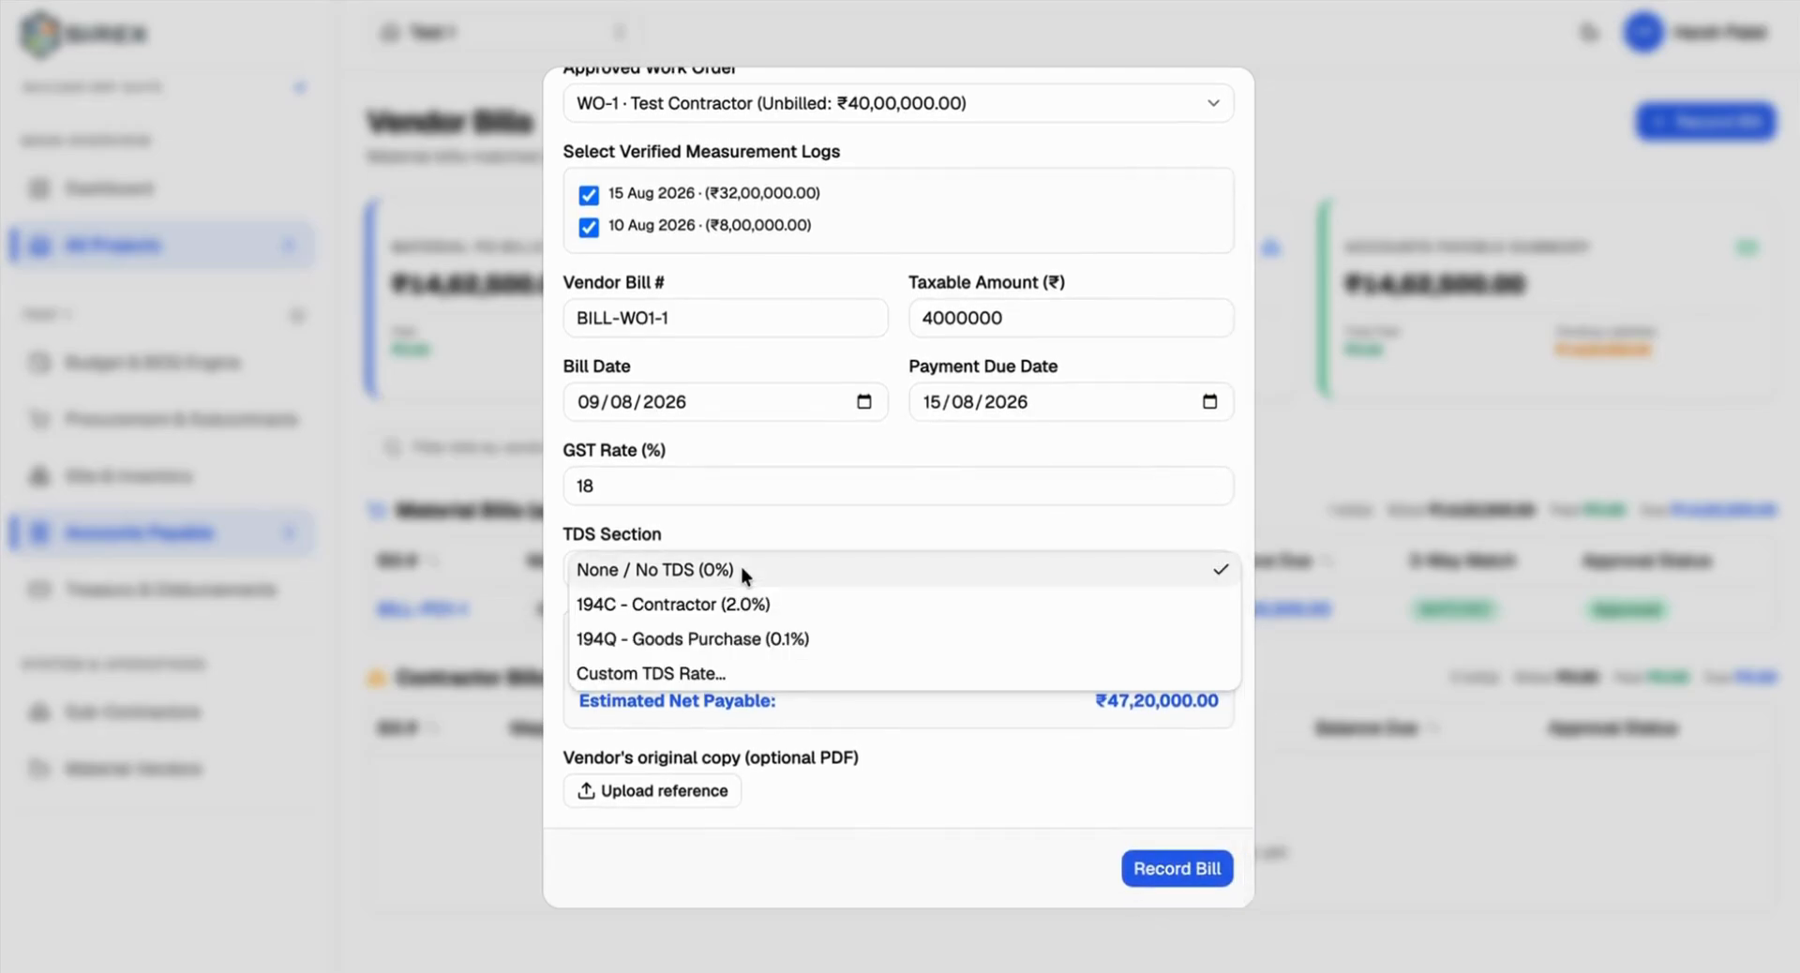
left_click(626, 669)
left_click(622, 671)
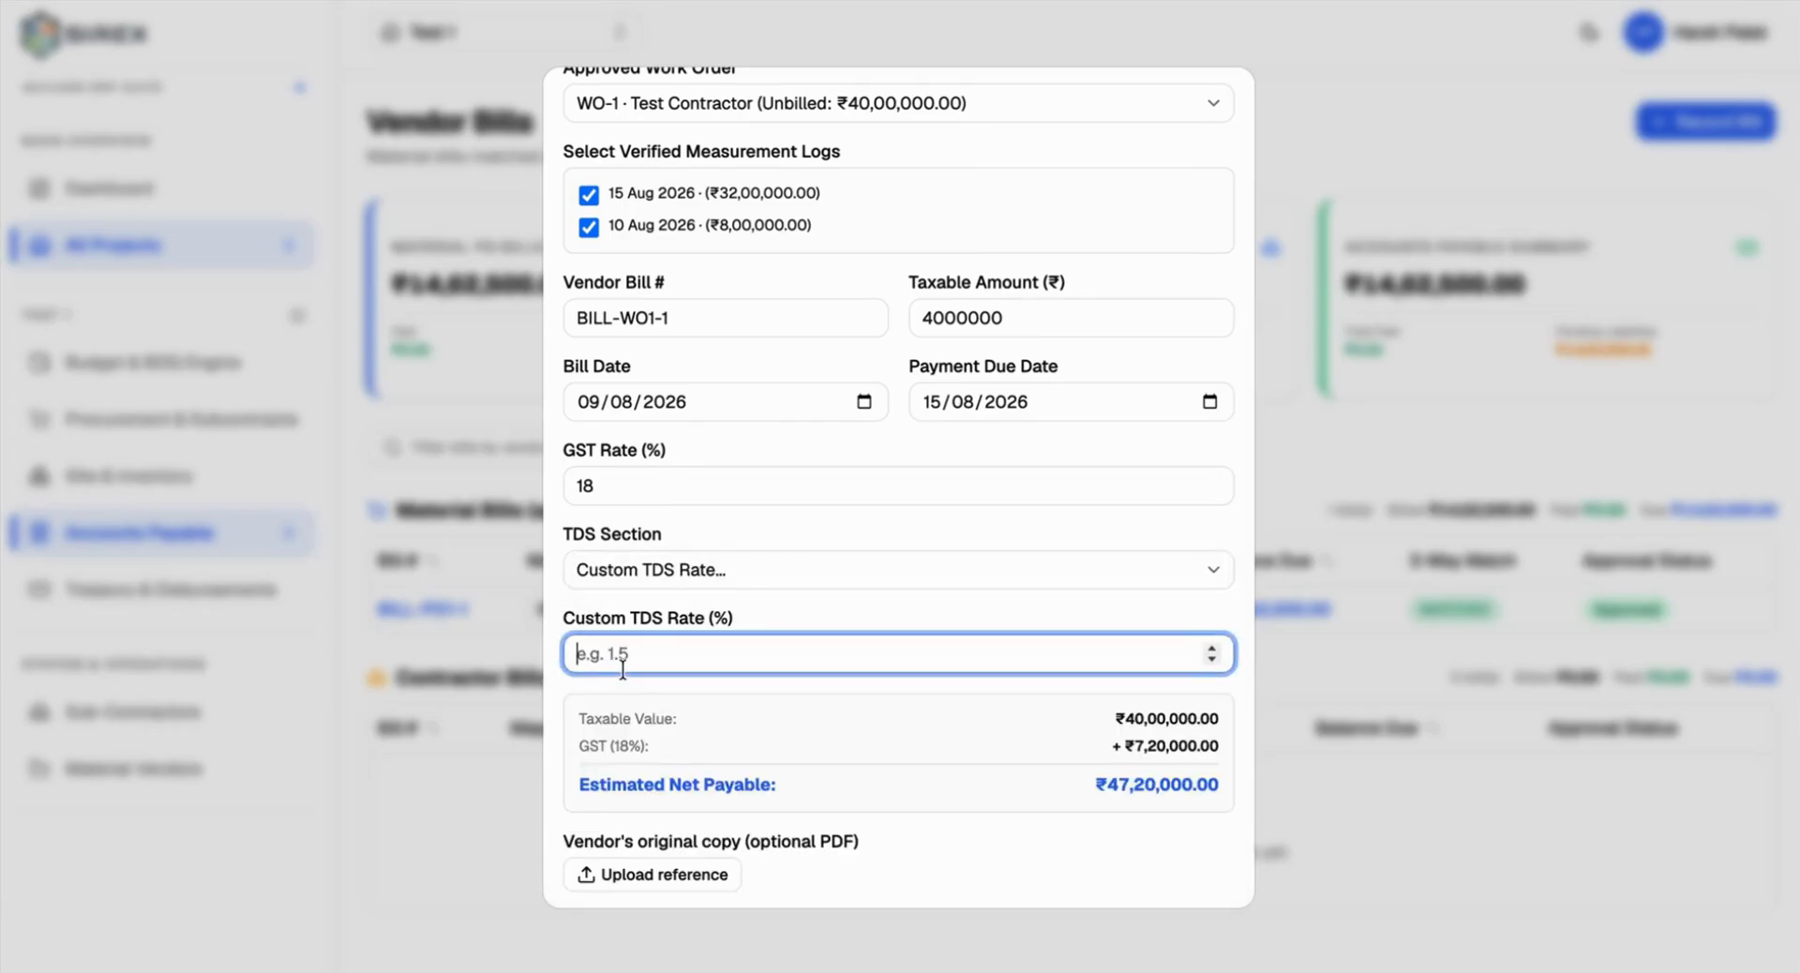
type("0.7")
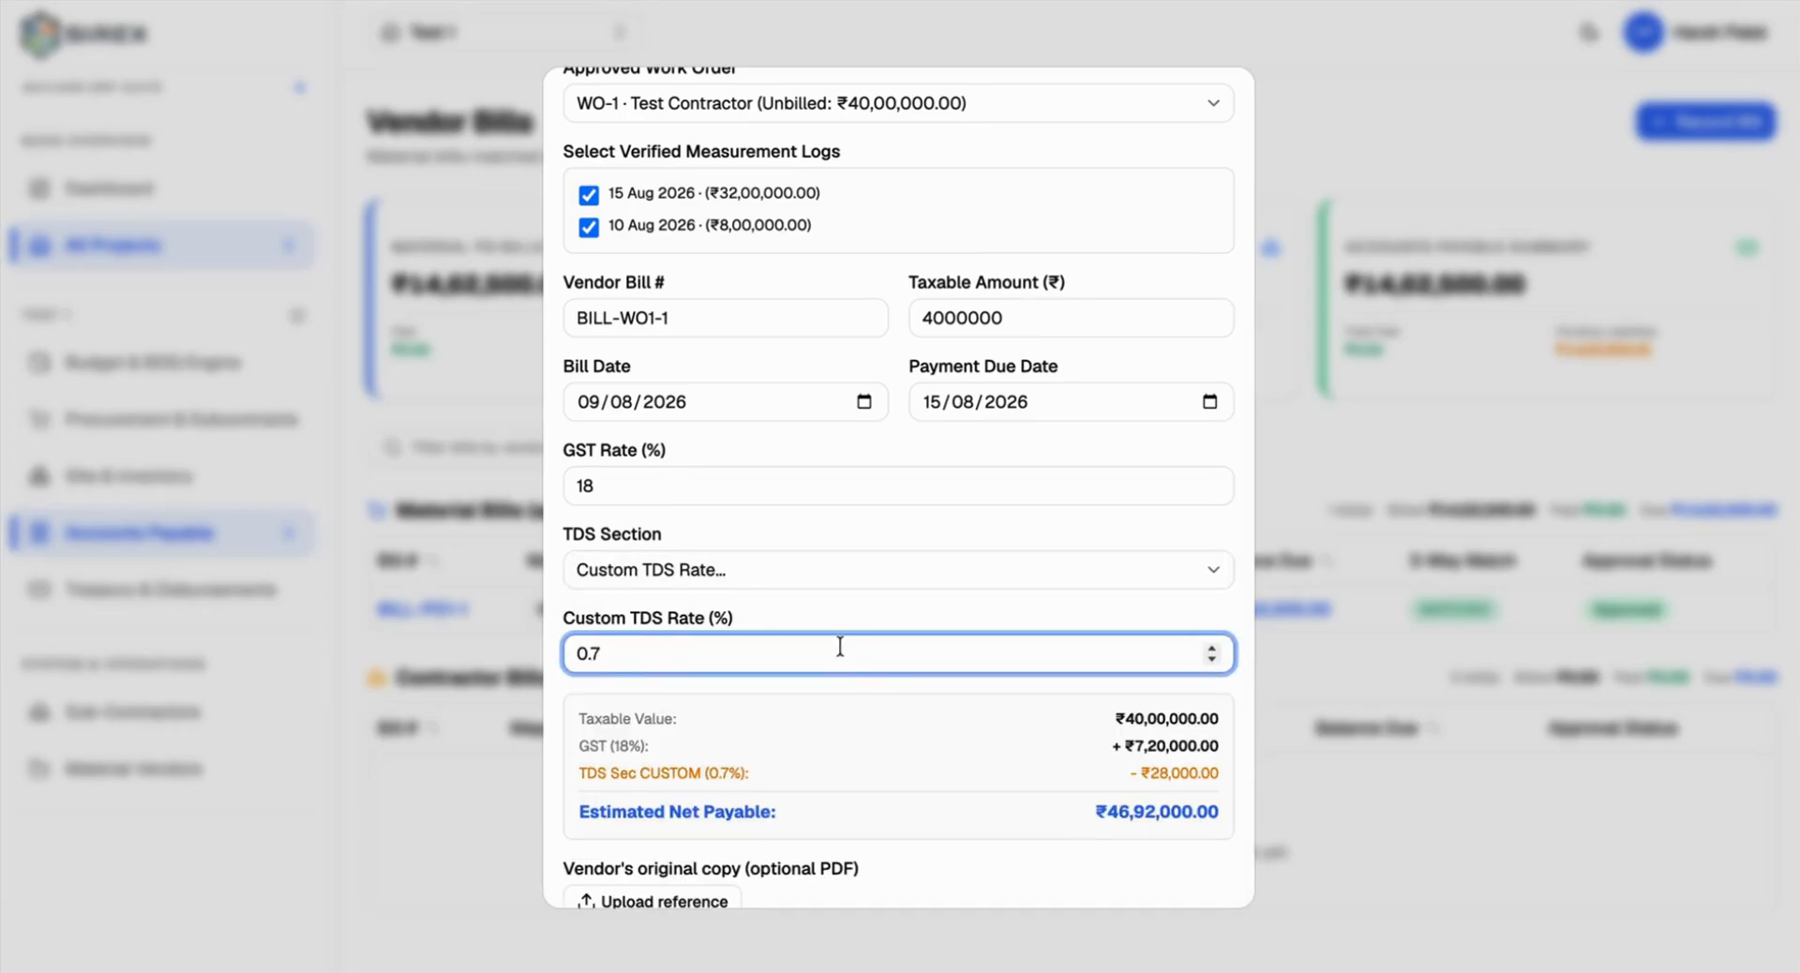
key("BackSpace")
key("BackSpace")
key("BackSpace")
type("1.13")
double_click(909, 655)
type("1")
left_click(932, 555)
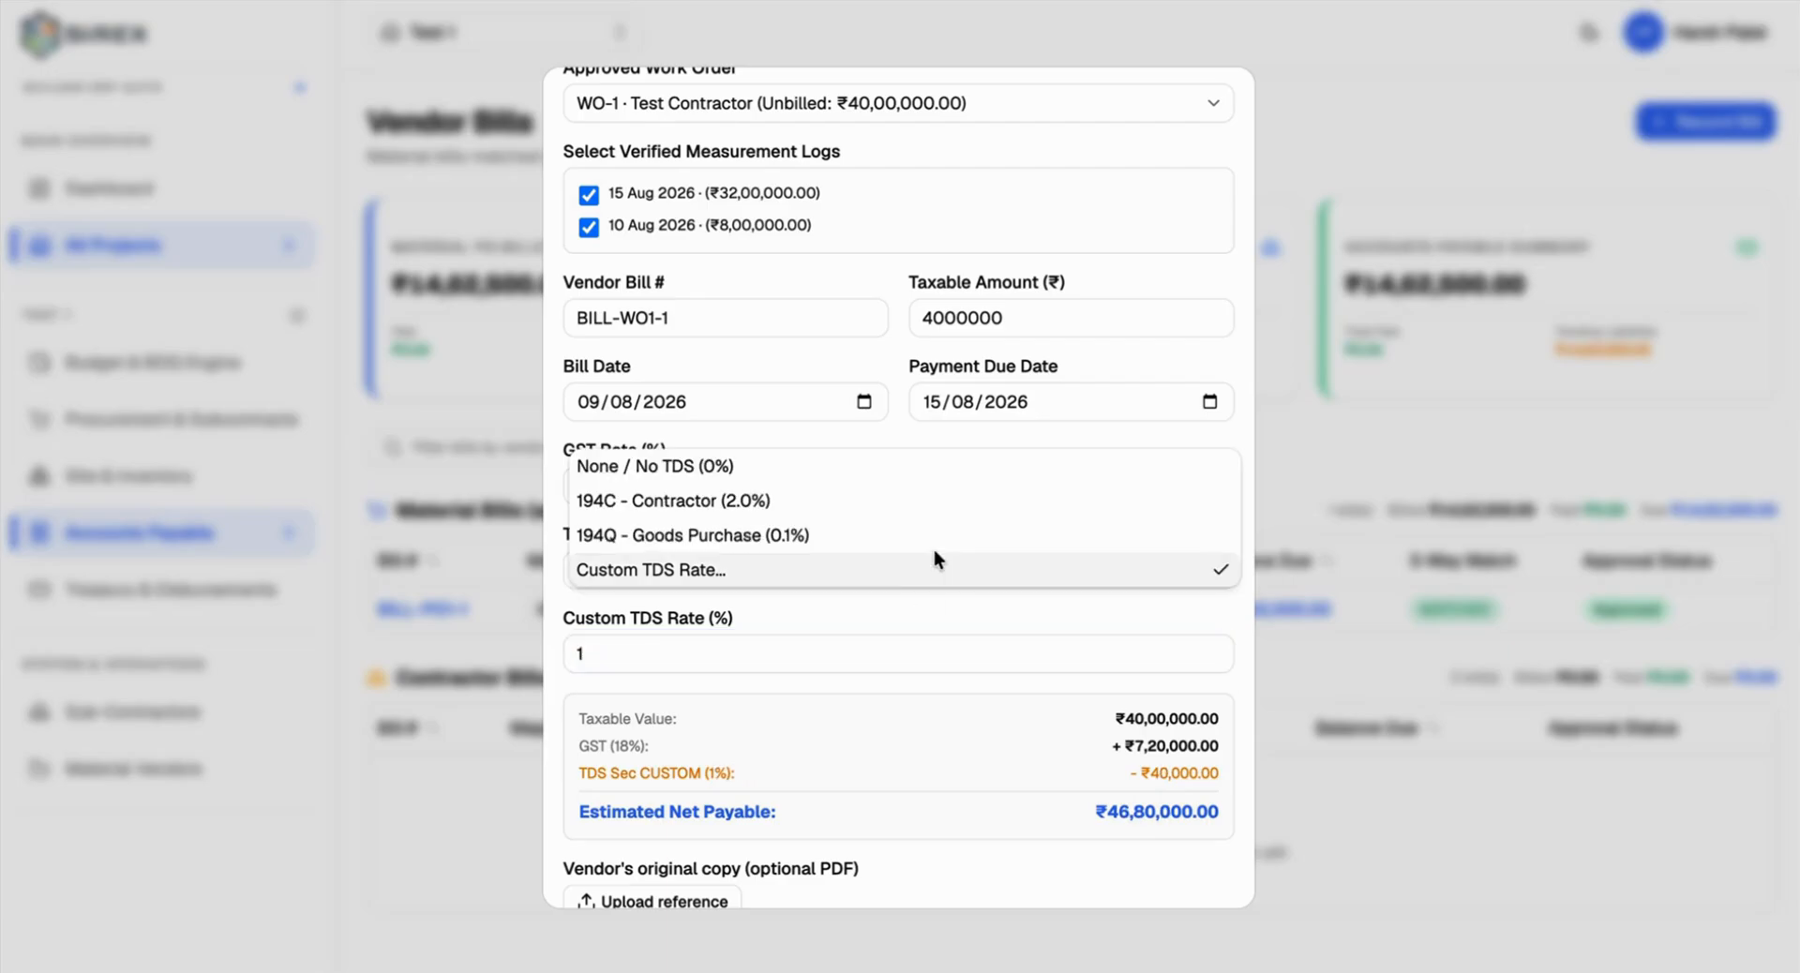
left_click(902, 605)
scroll(901, 605, "down", 2)
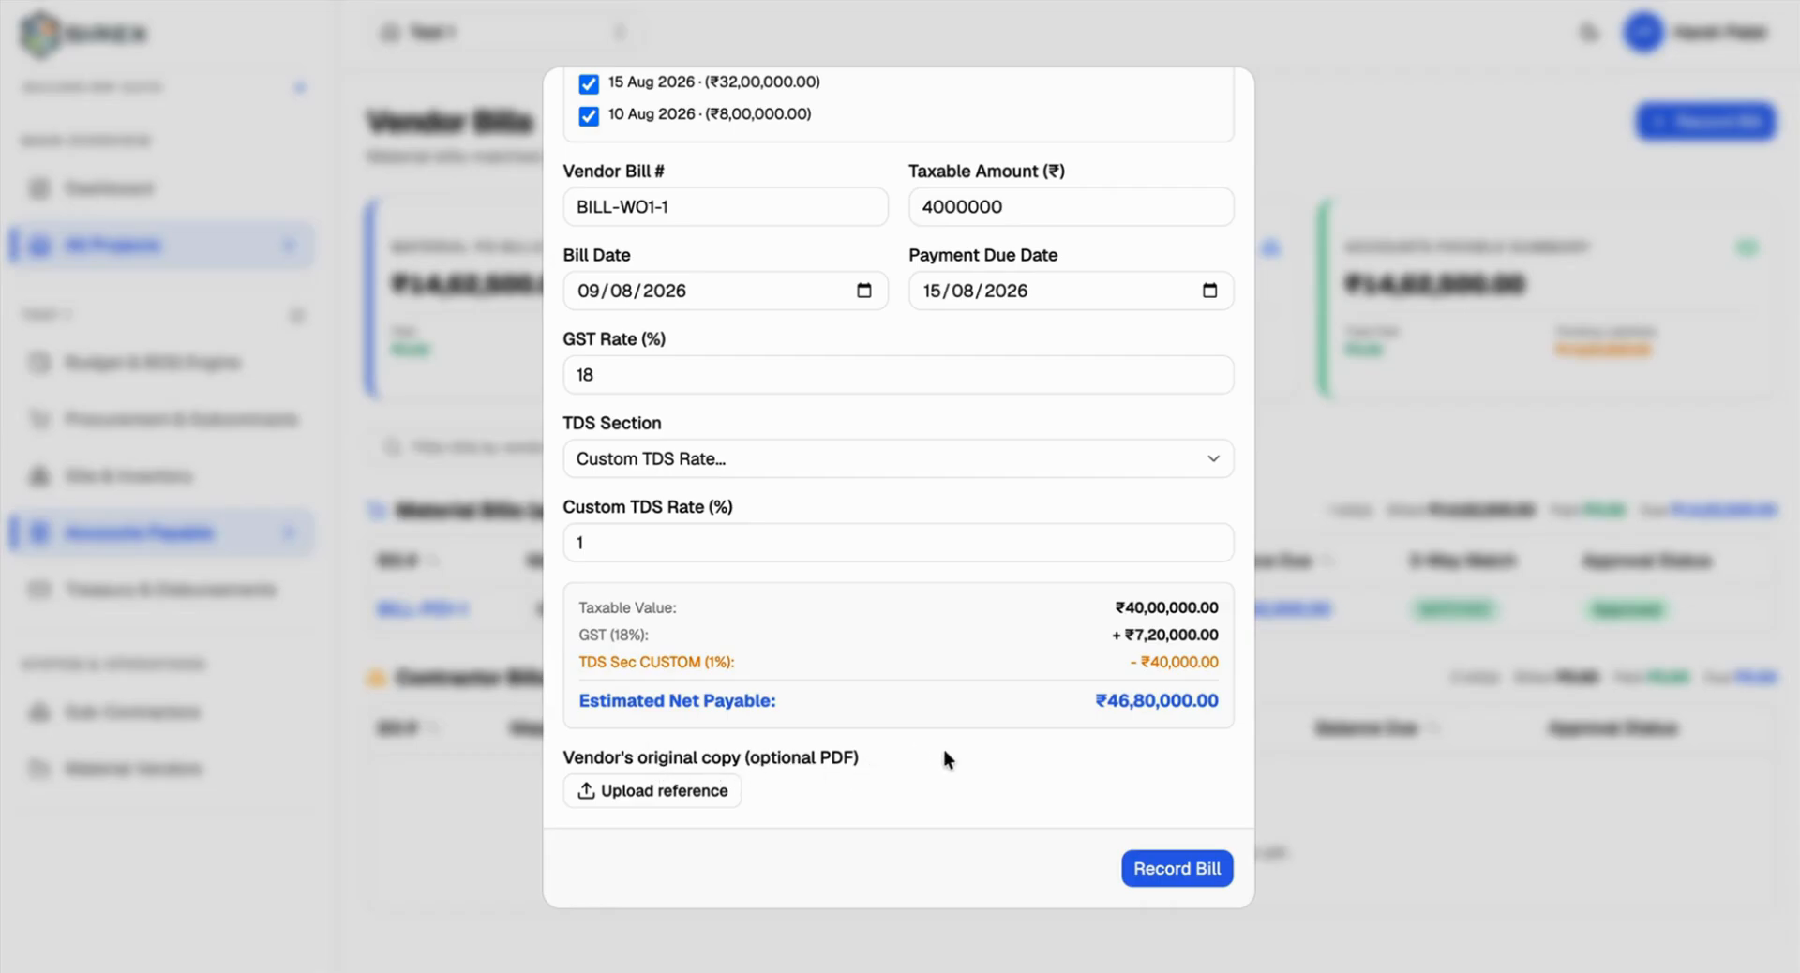
Step: Save contractor bill BILL-WO1-1 for ₹46,80,000.00, approve it, and go back to Vendor Bills
left_click(1177, 874)
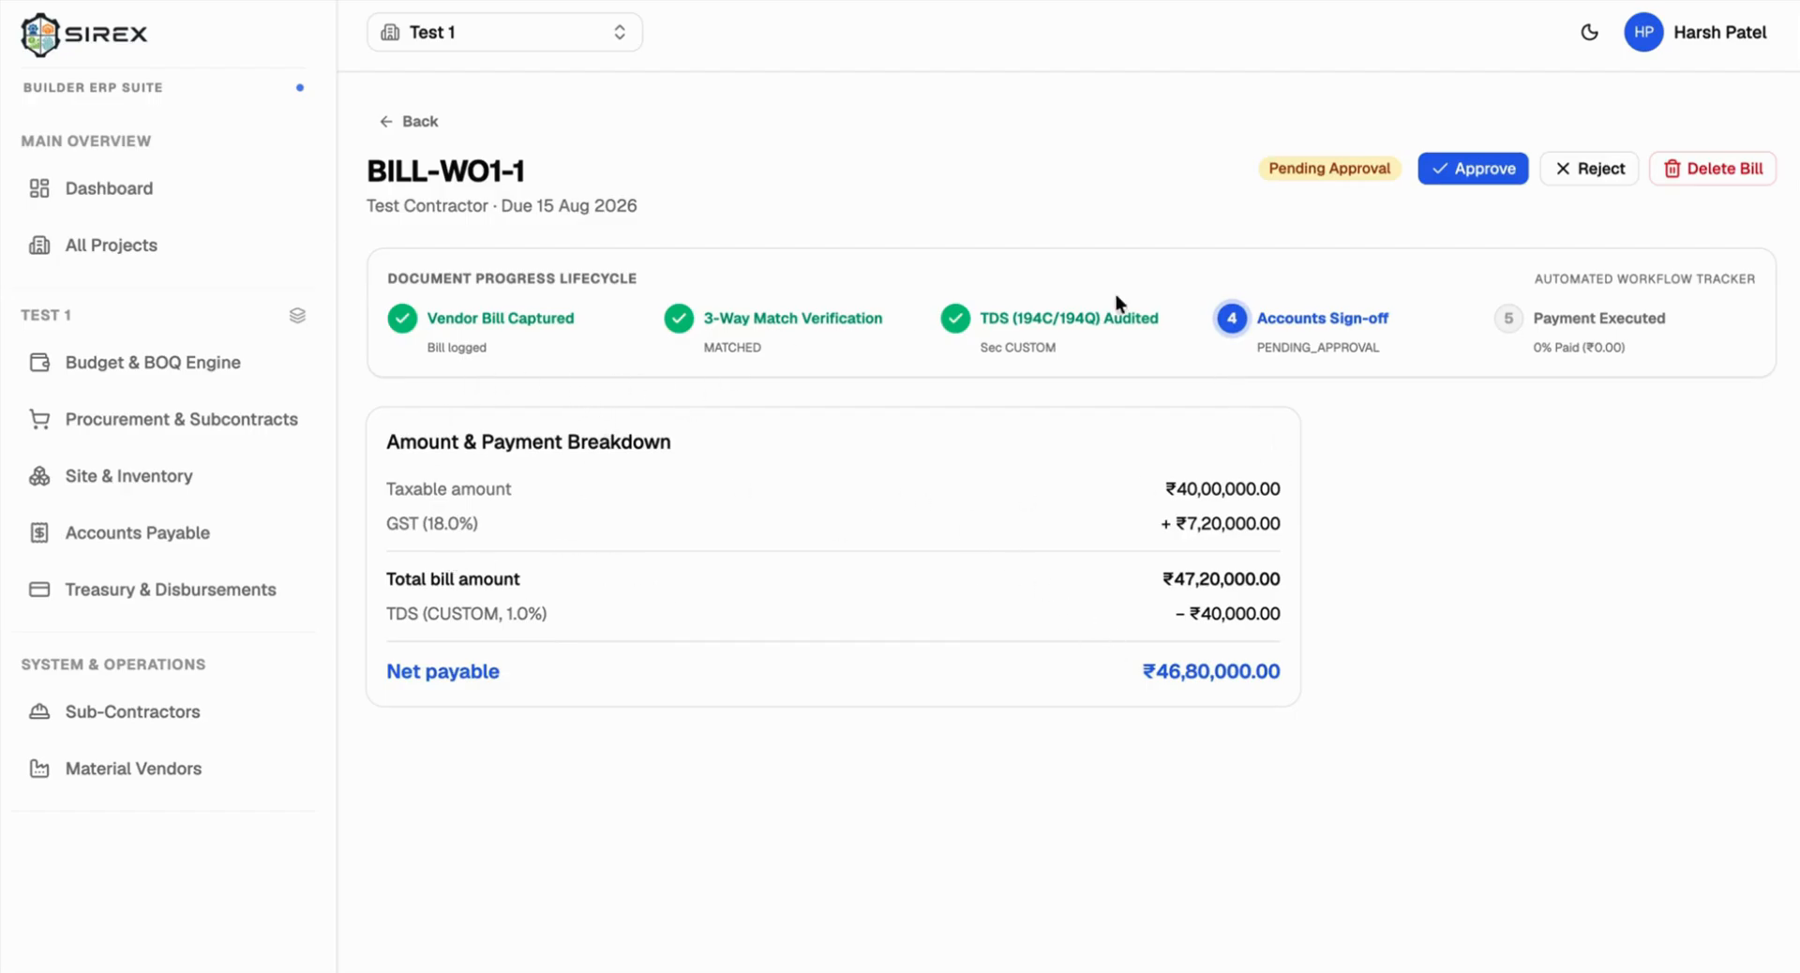
left_click(1455, 154)
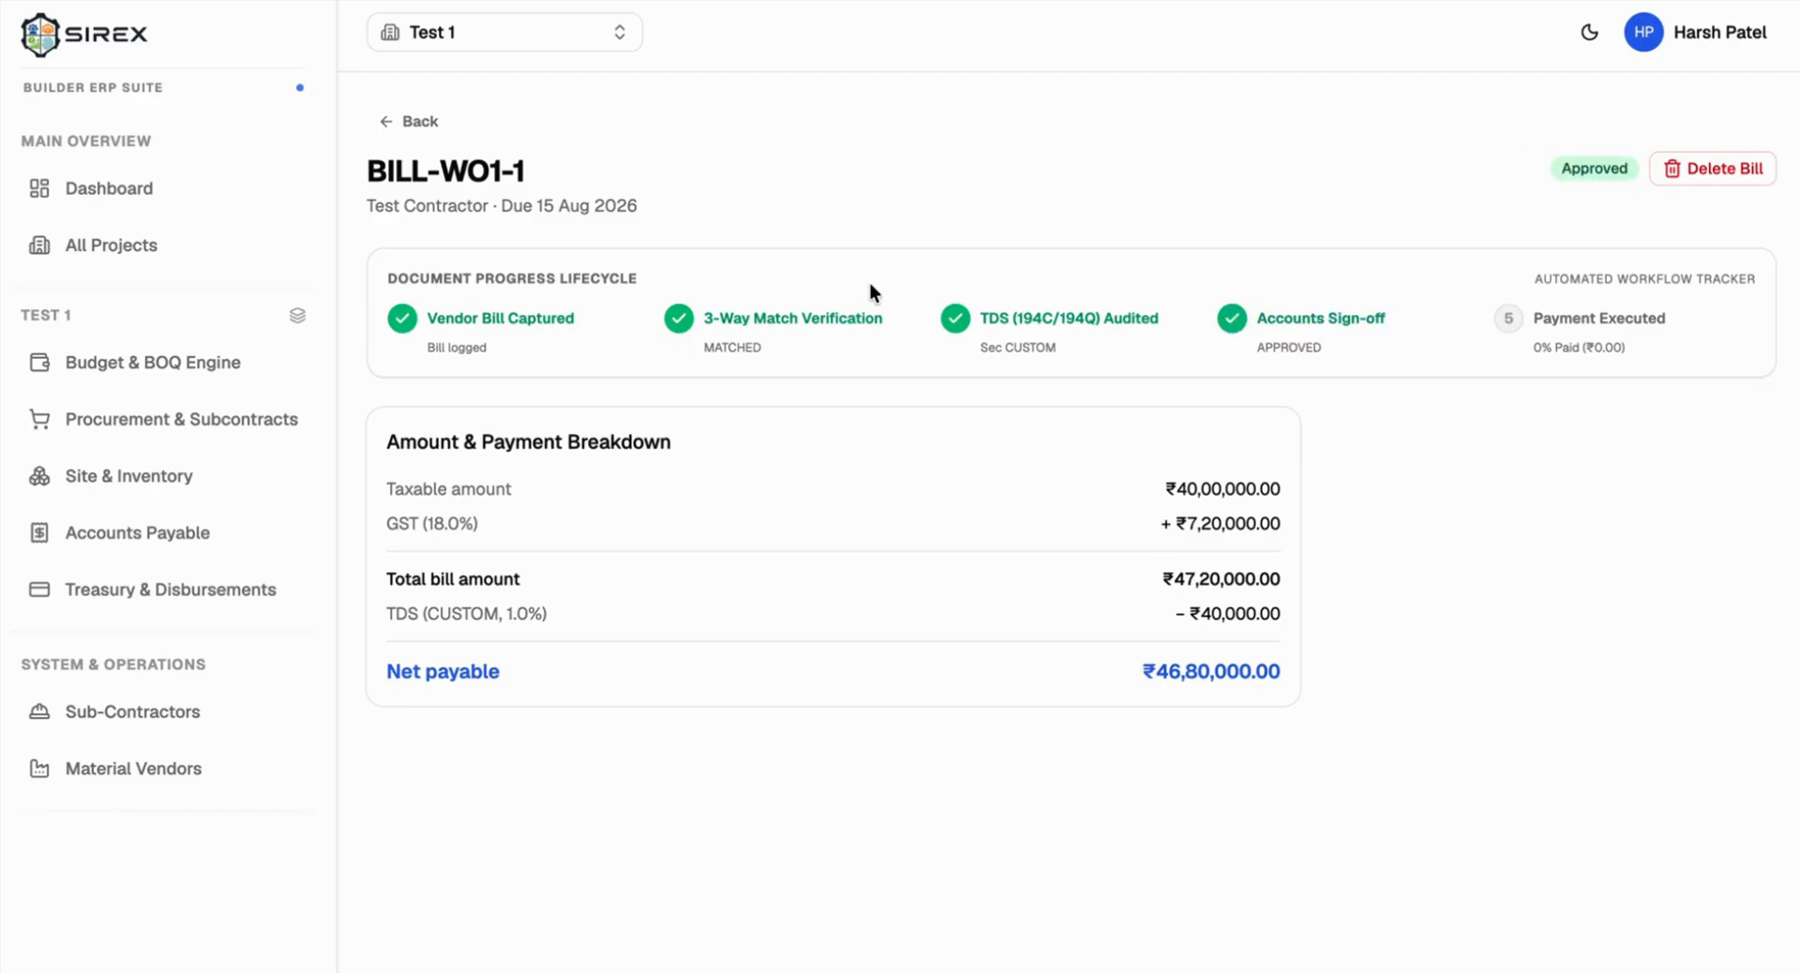
left_click(413, 121)
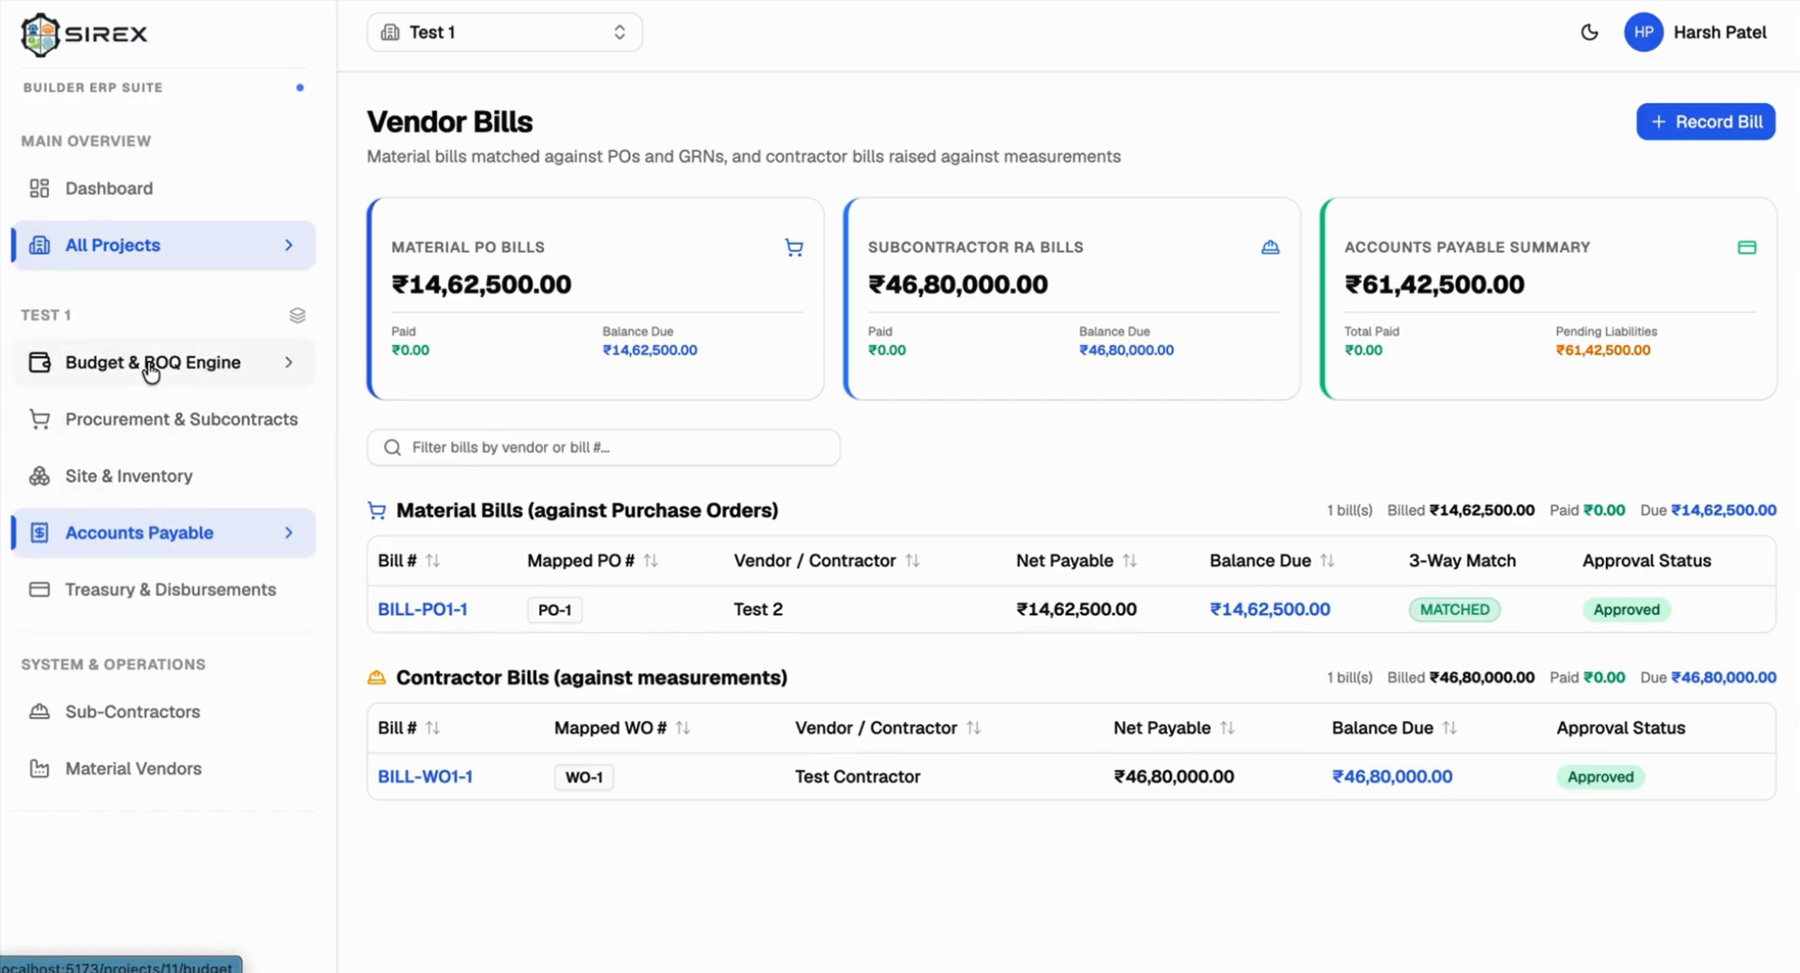
left_click(136, 422)
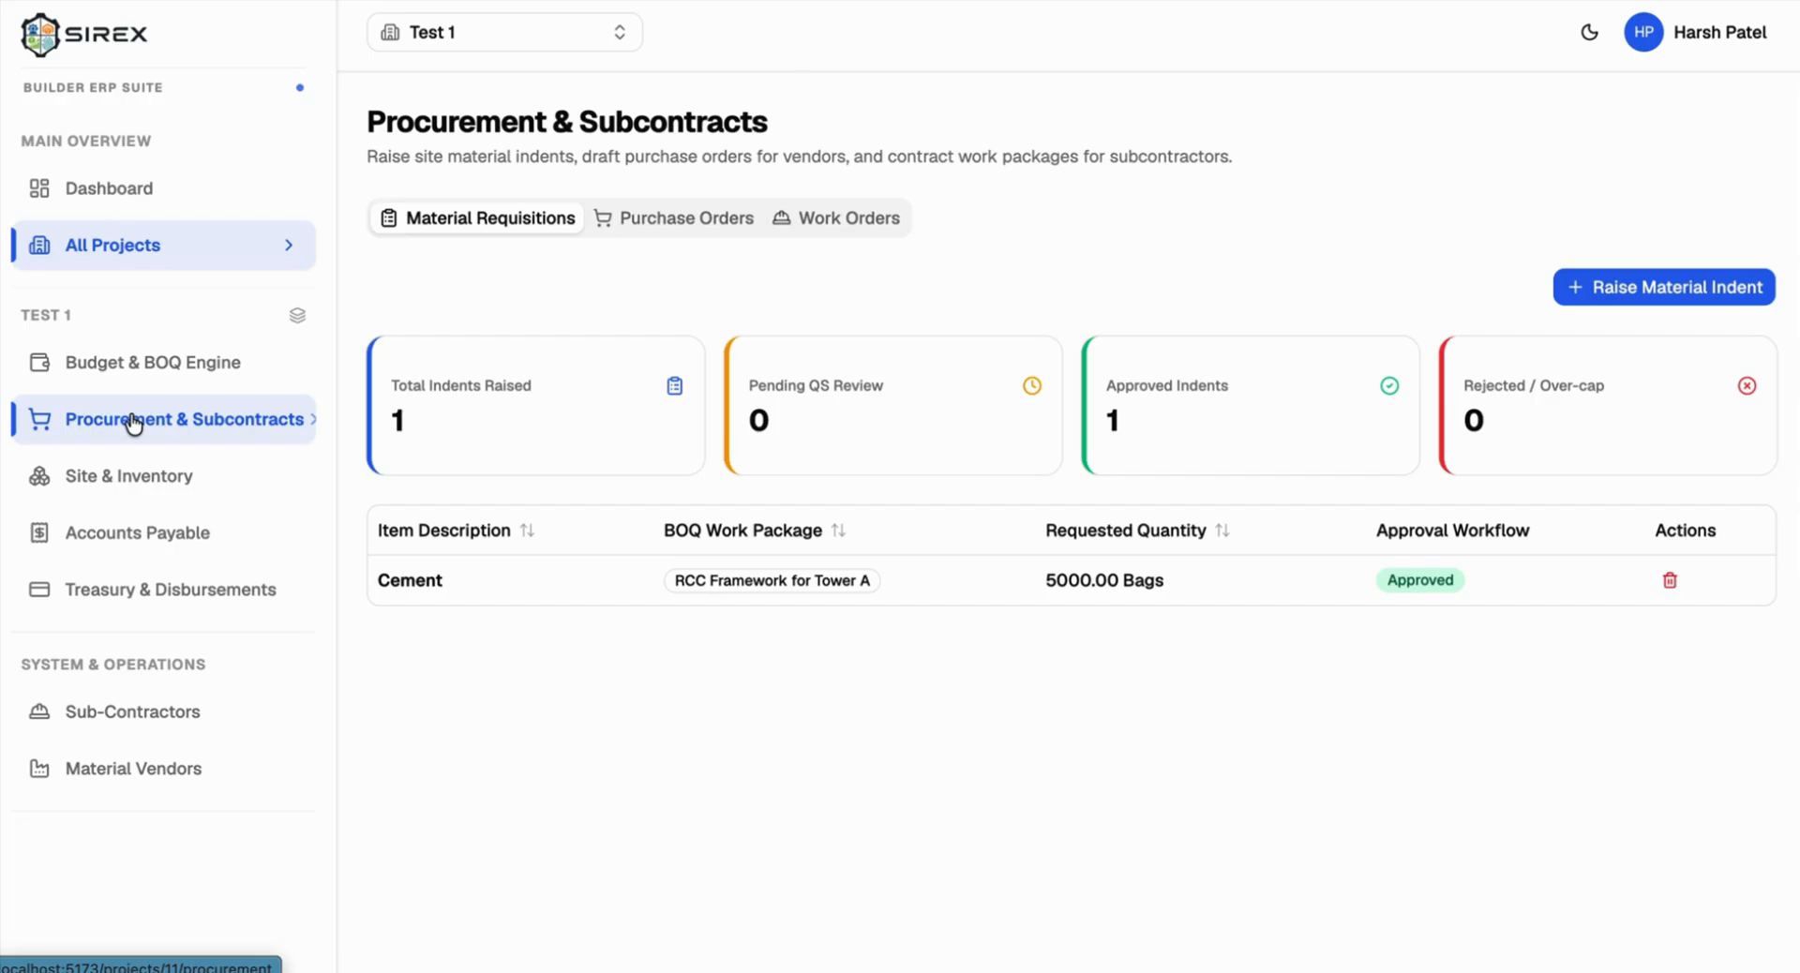
left_click(118, 476)
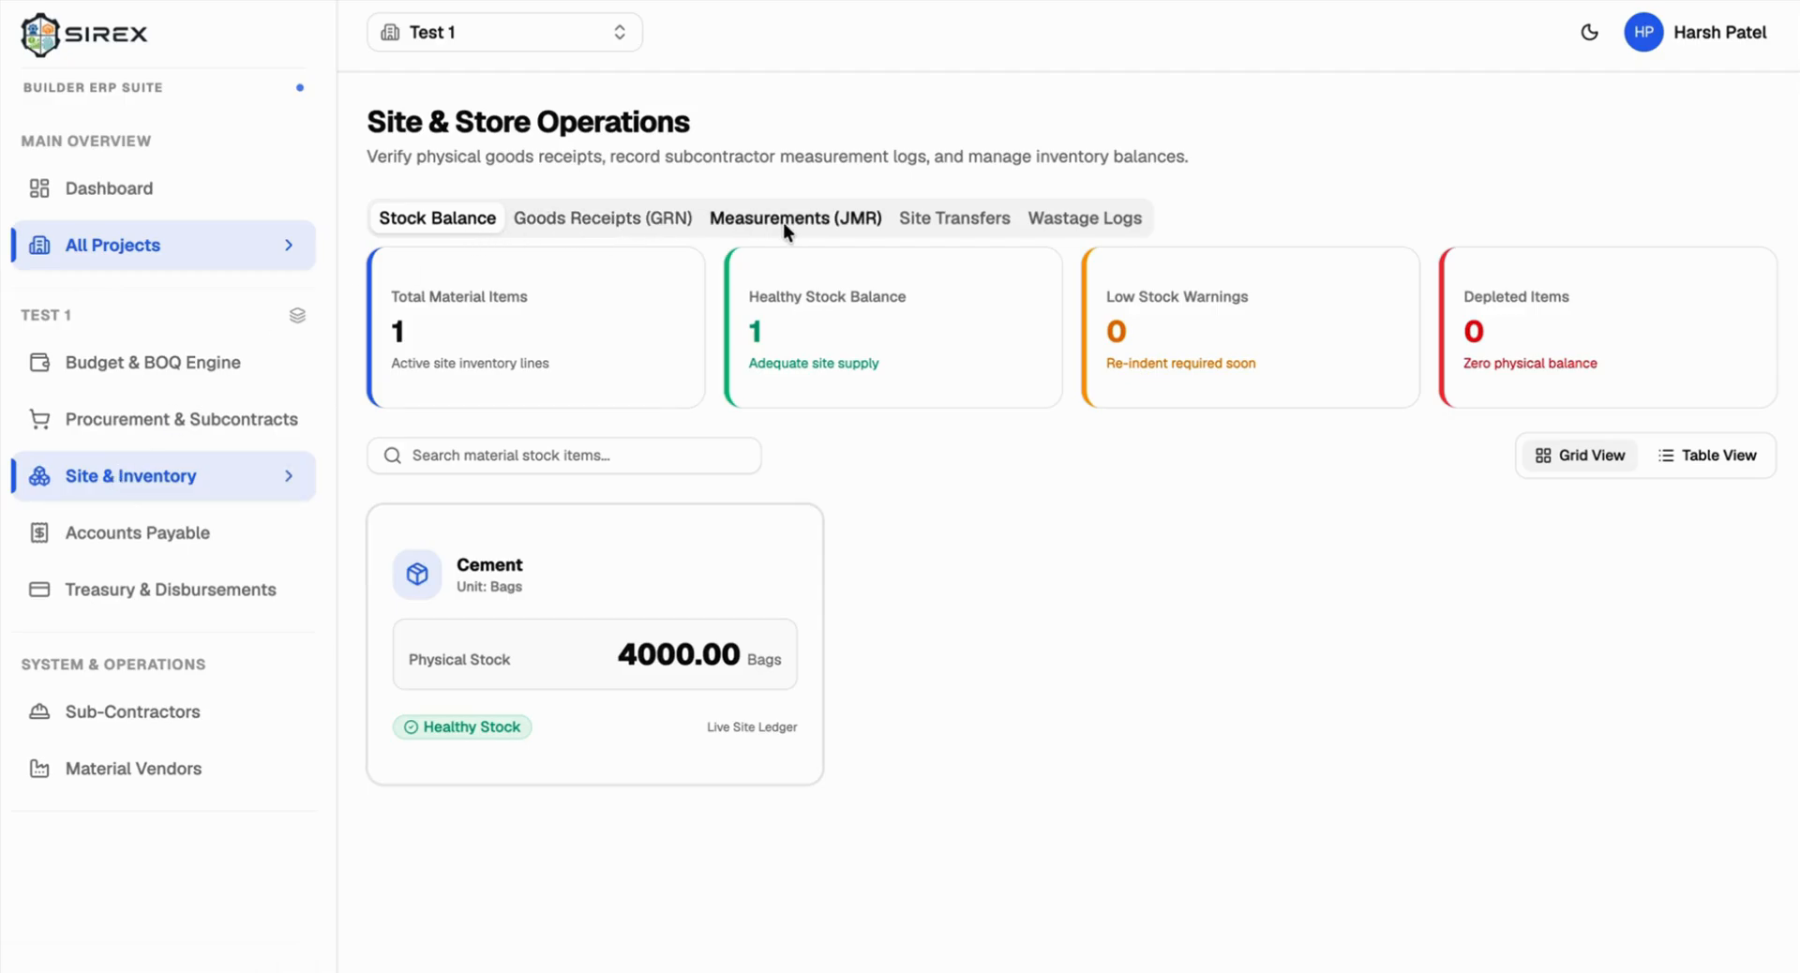
left_click(183, 533)
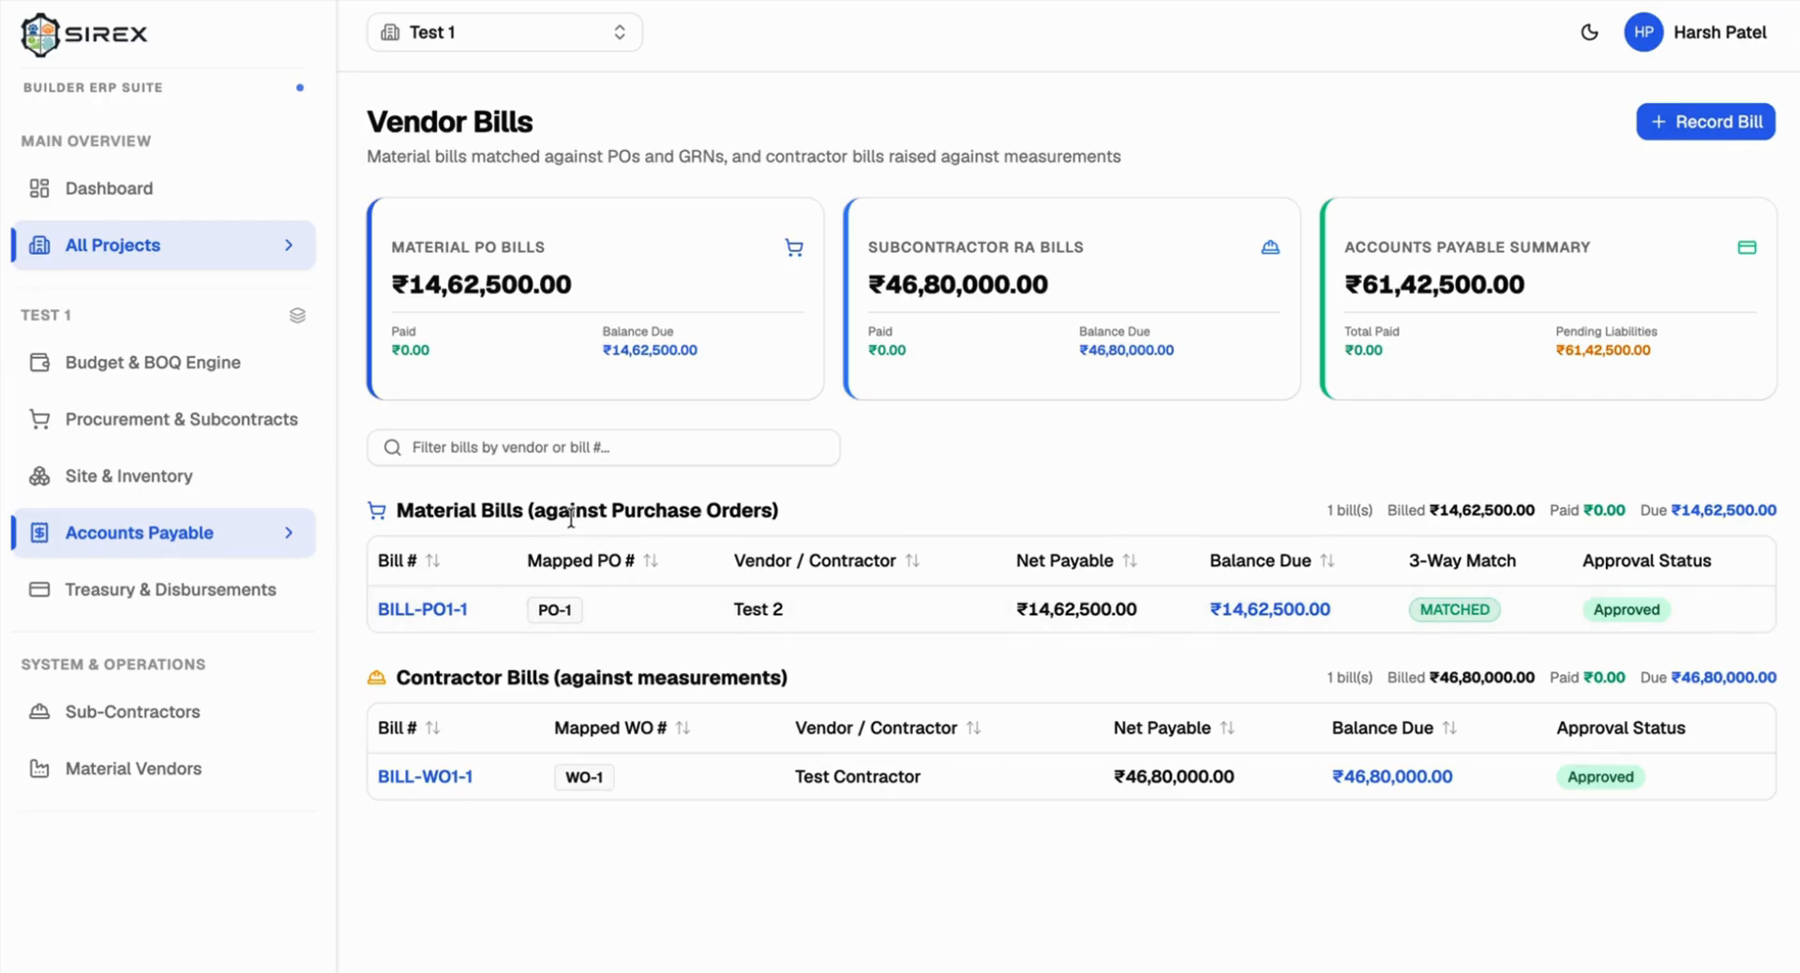
left_click_drag(451, 679, 581, 680)
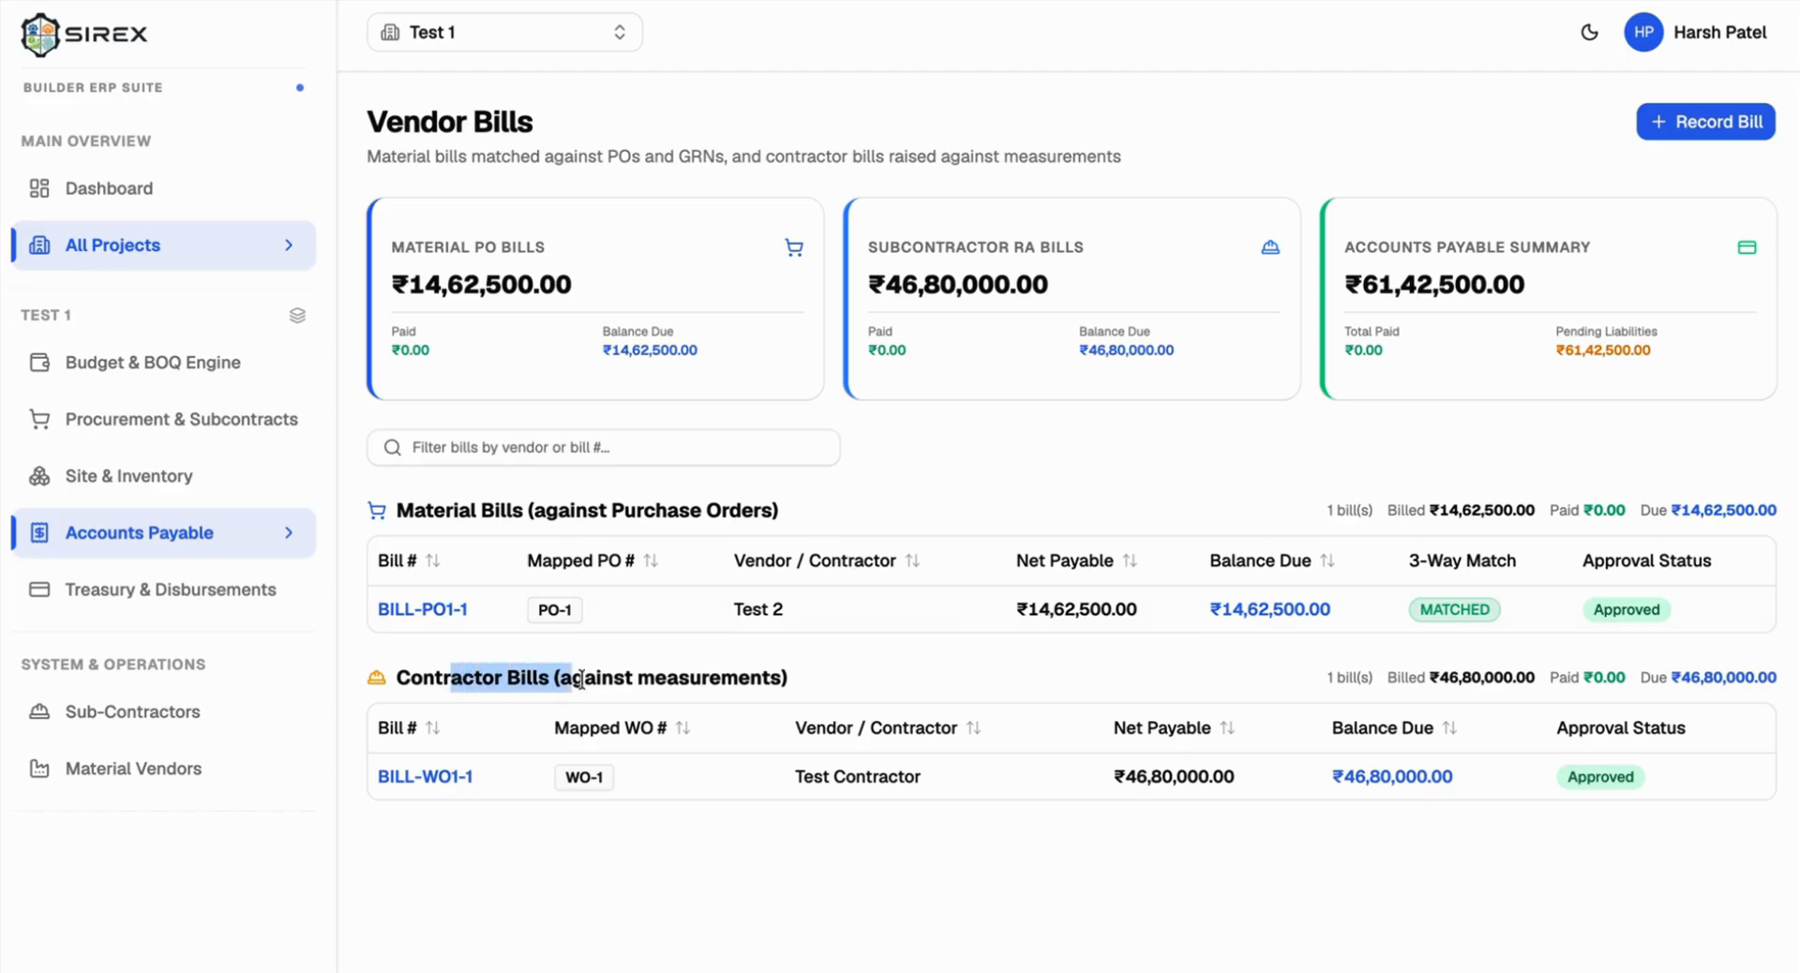
double_click(679, 680)
Step: Open Treasury & Disbursements, showing BILL-PO1-1 and BILL-WO1-1 unpaid with ₹61,42,500.00 liability
left_click(118, 592)
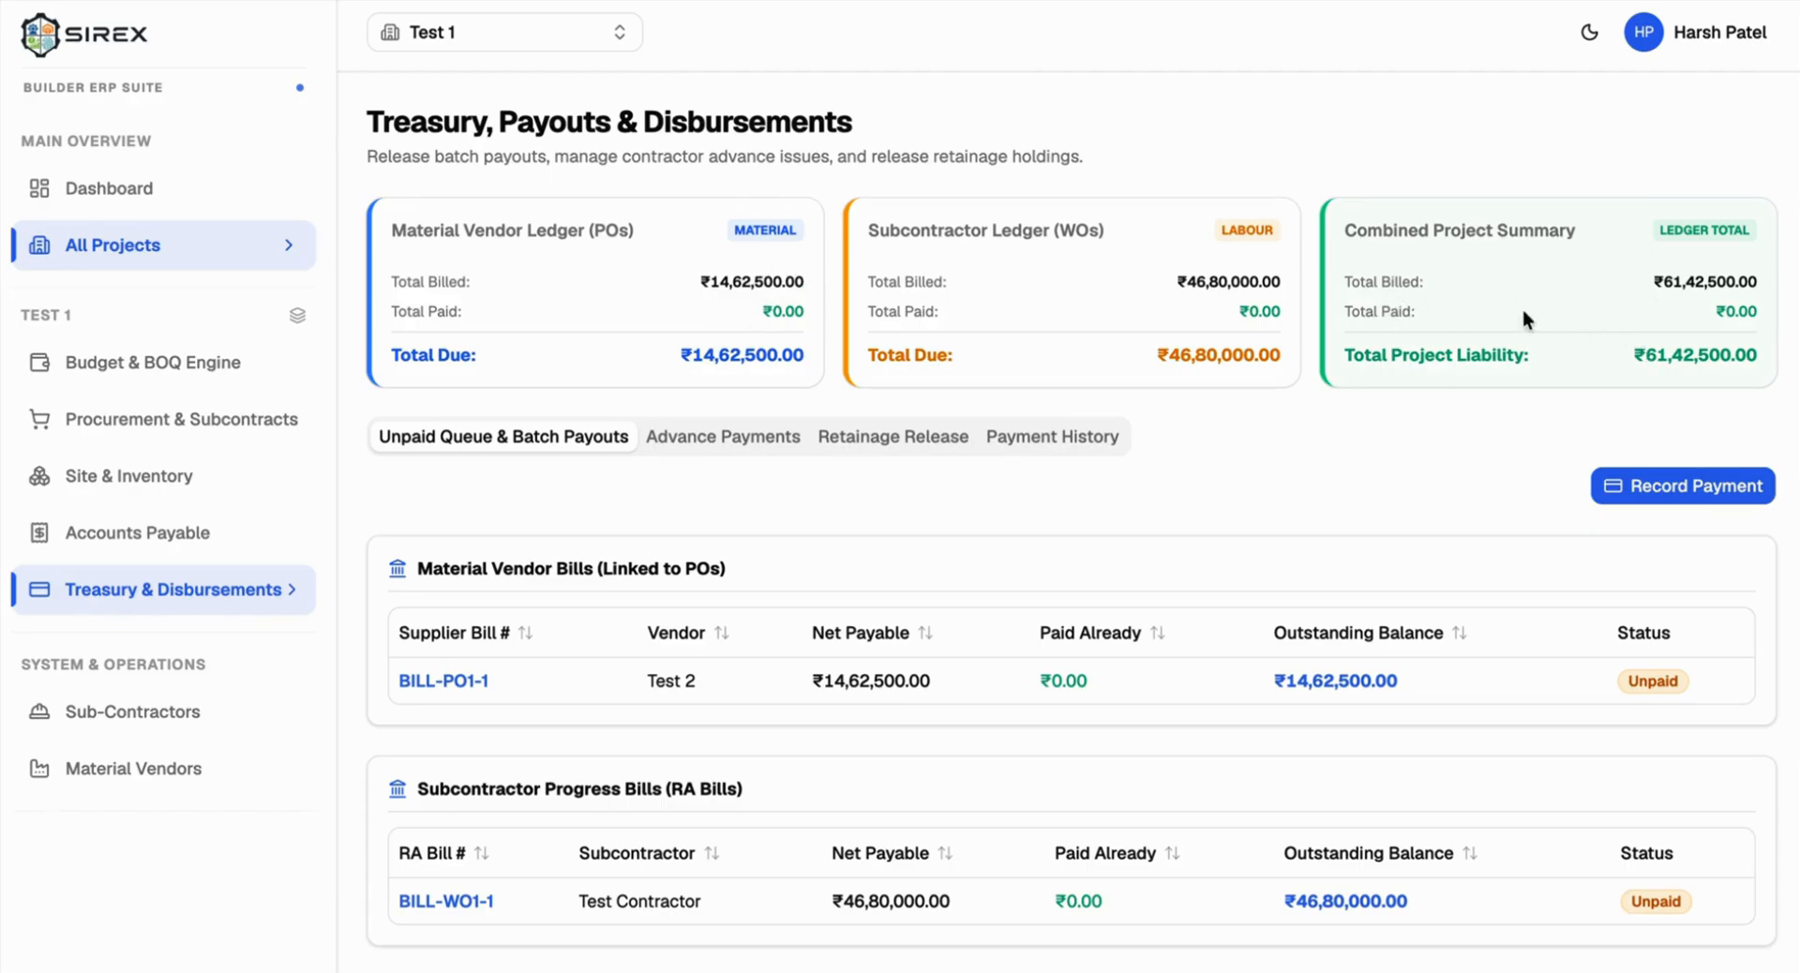
Step: Start a Material Vendor Bills payout for PO-1 and select BILL-PO1-1
left_click(1614, 484)
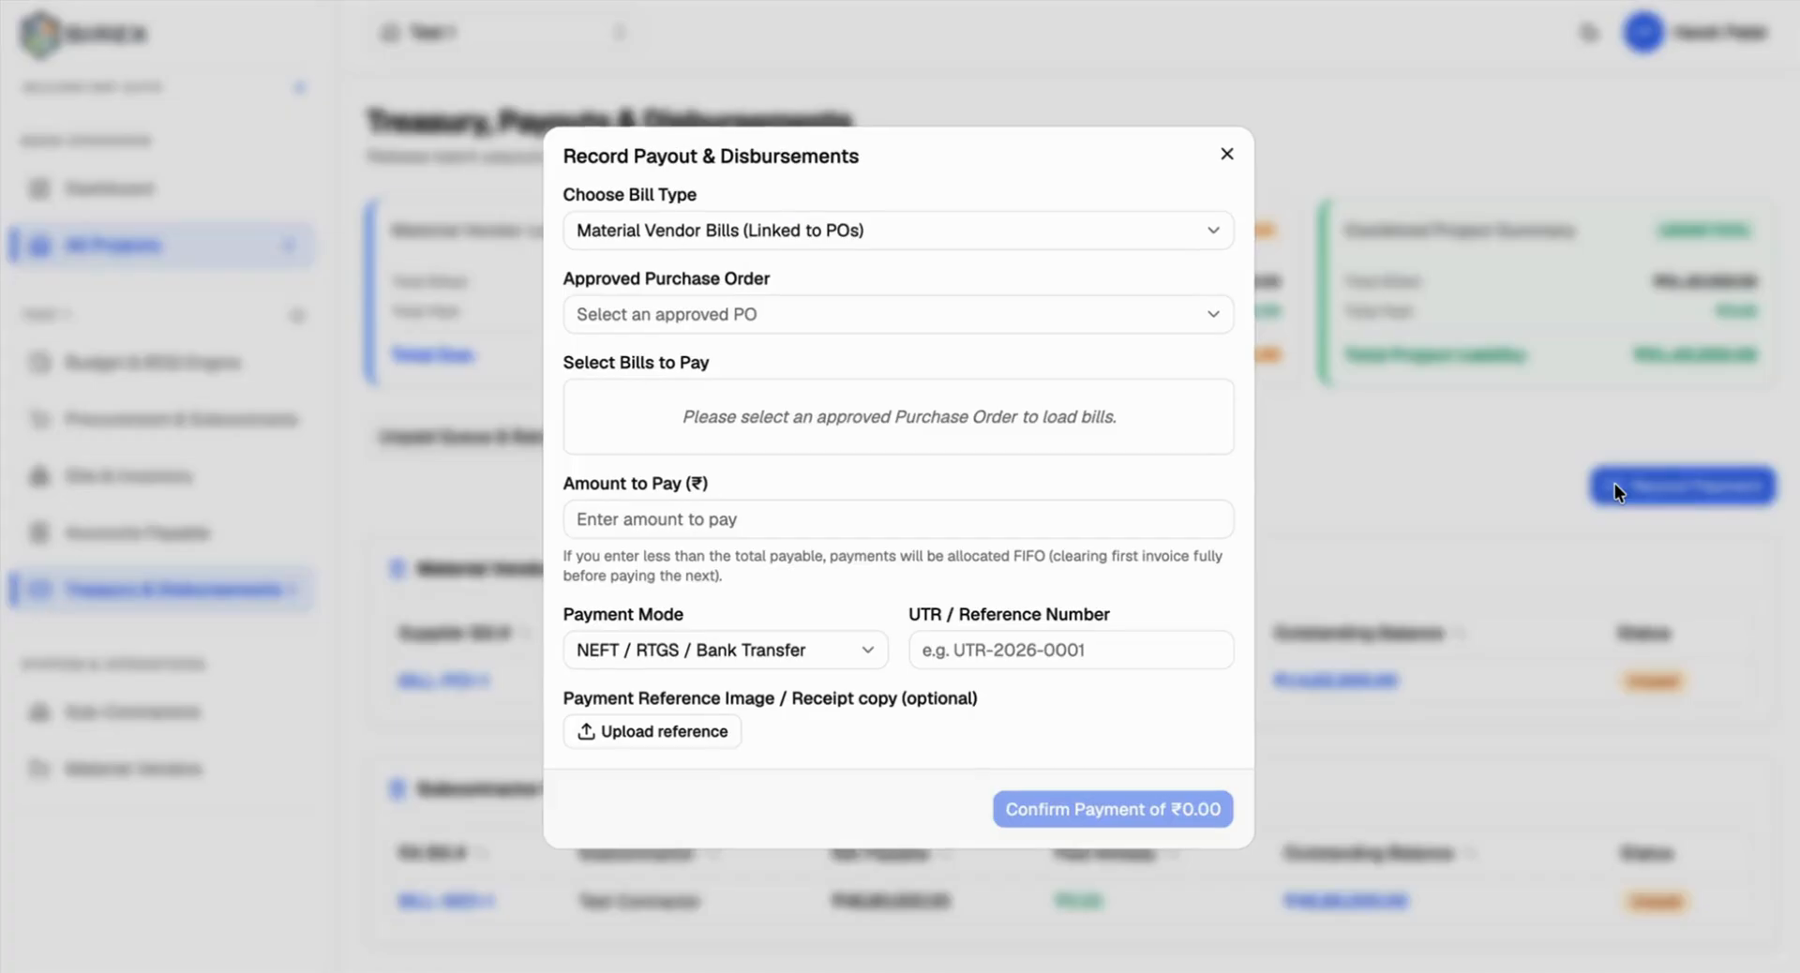
left_click(745, 232)
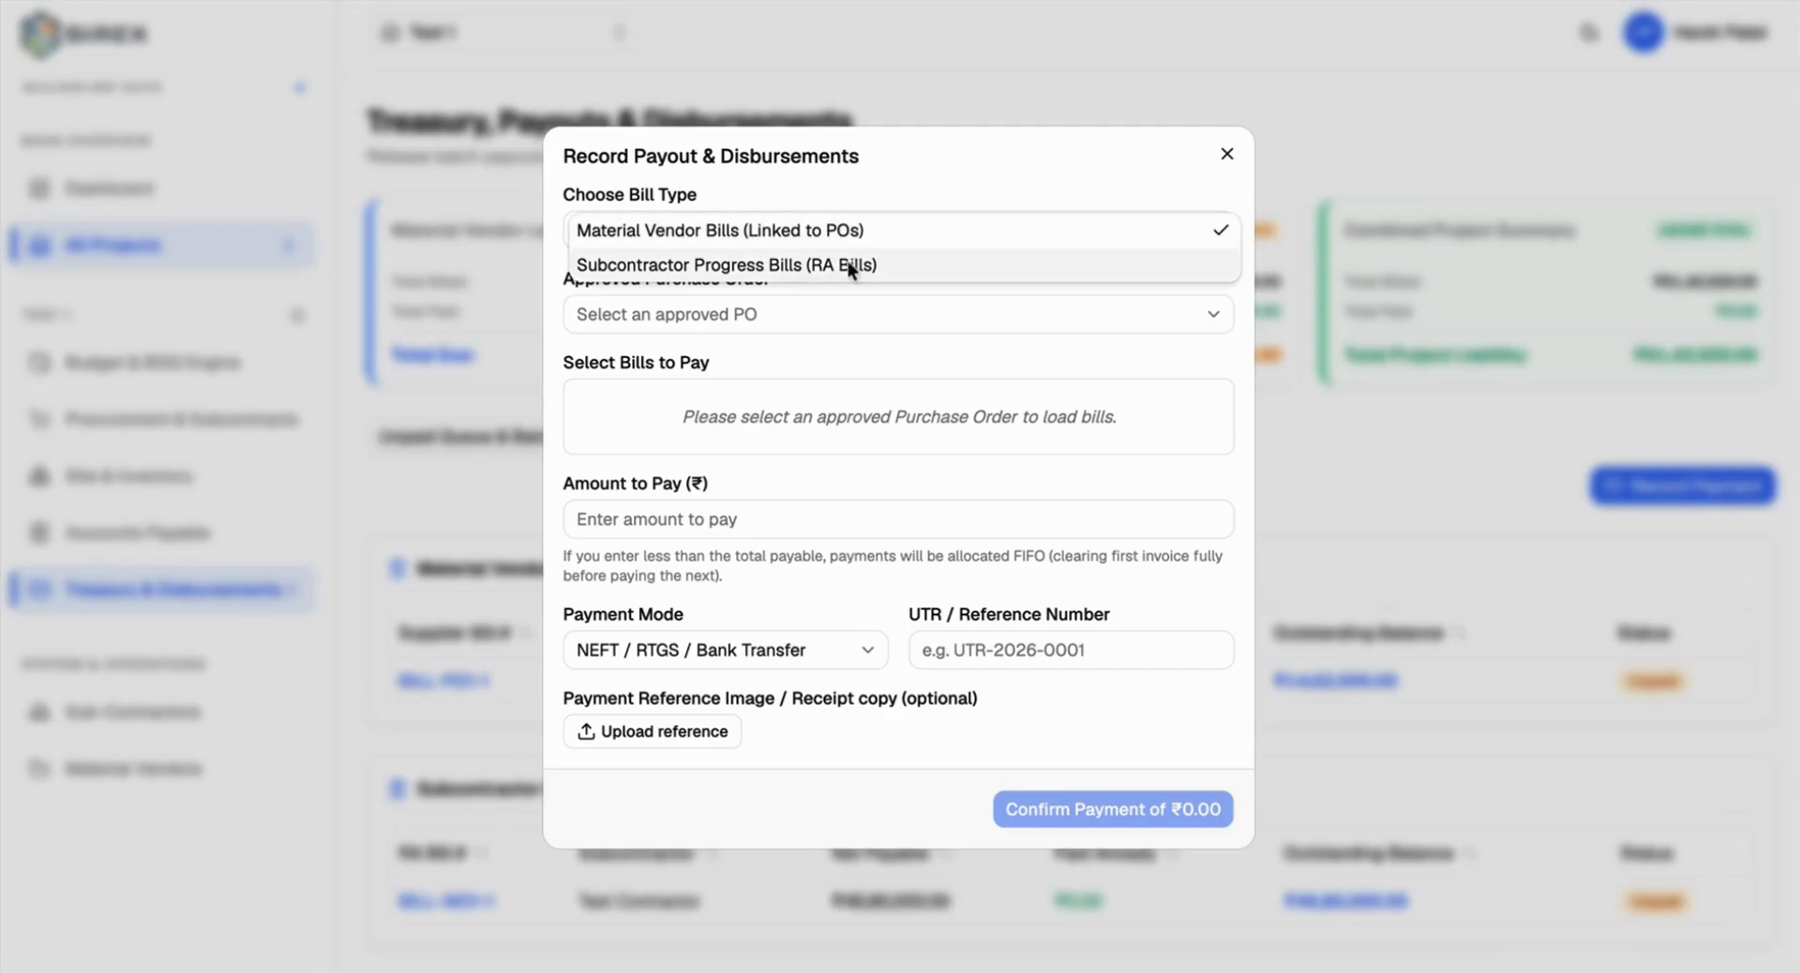
left_click(802, 234)
left_click(739, 317)
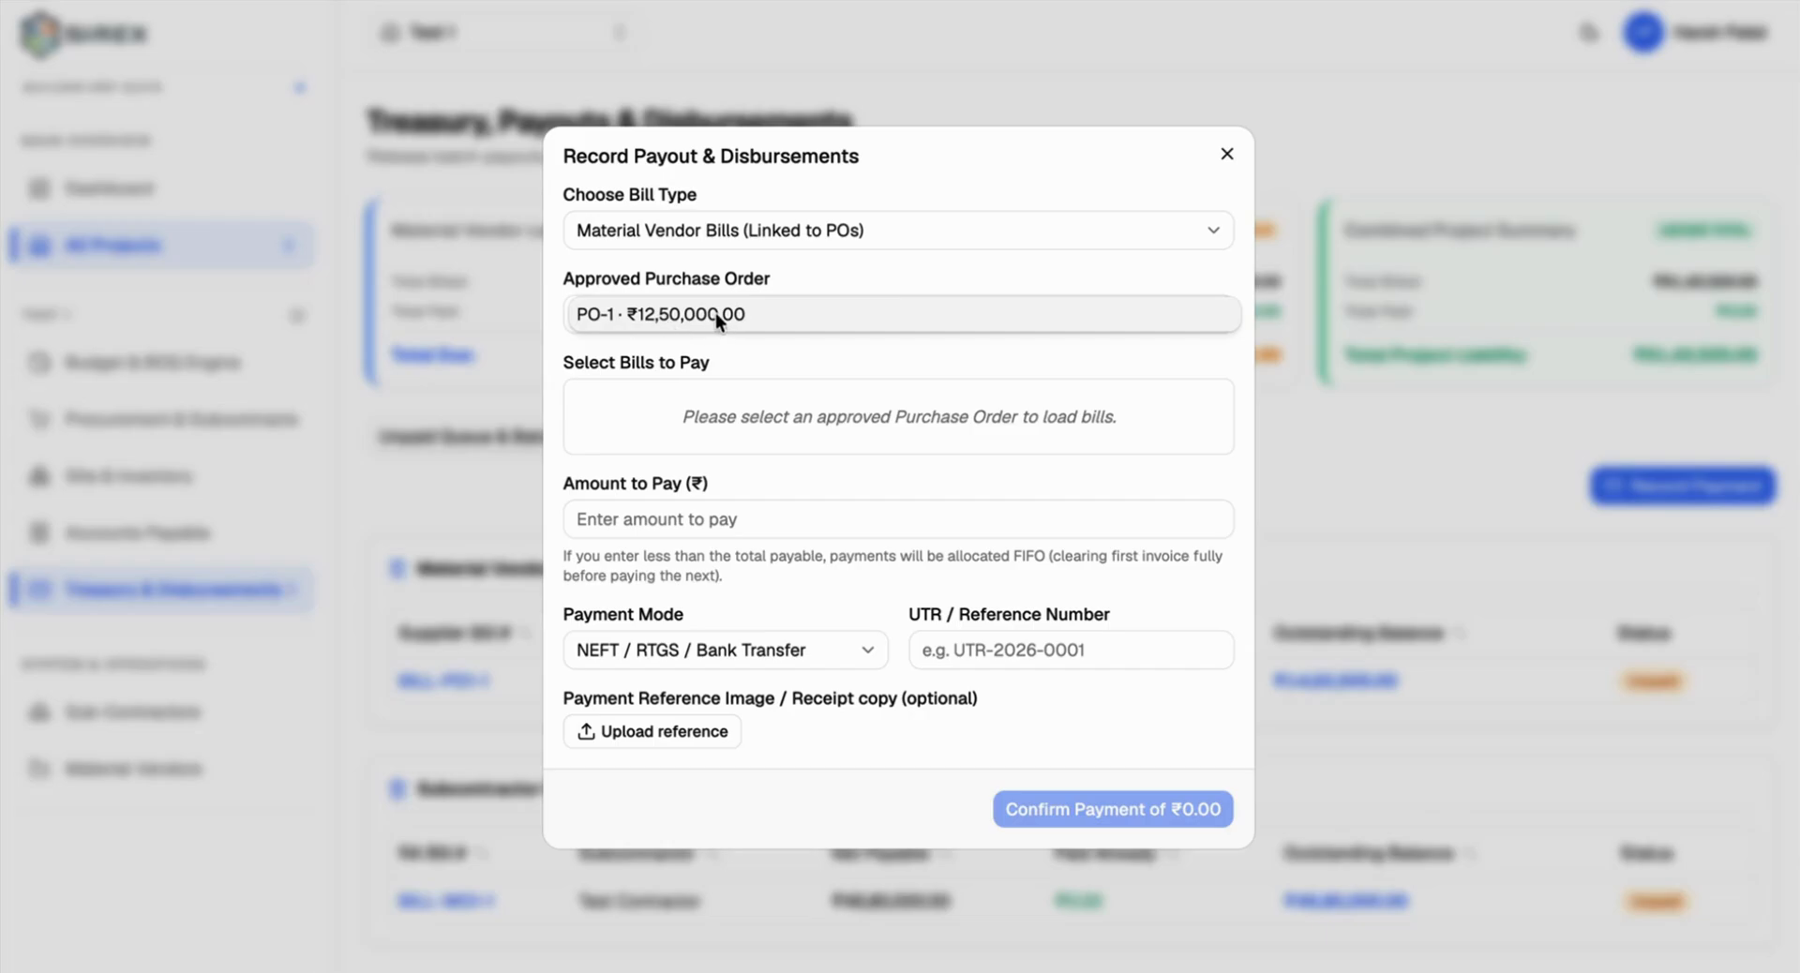
left_click(716, 315)
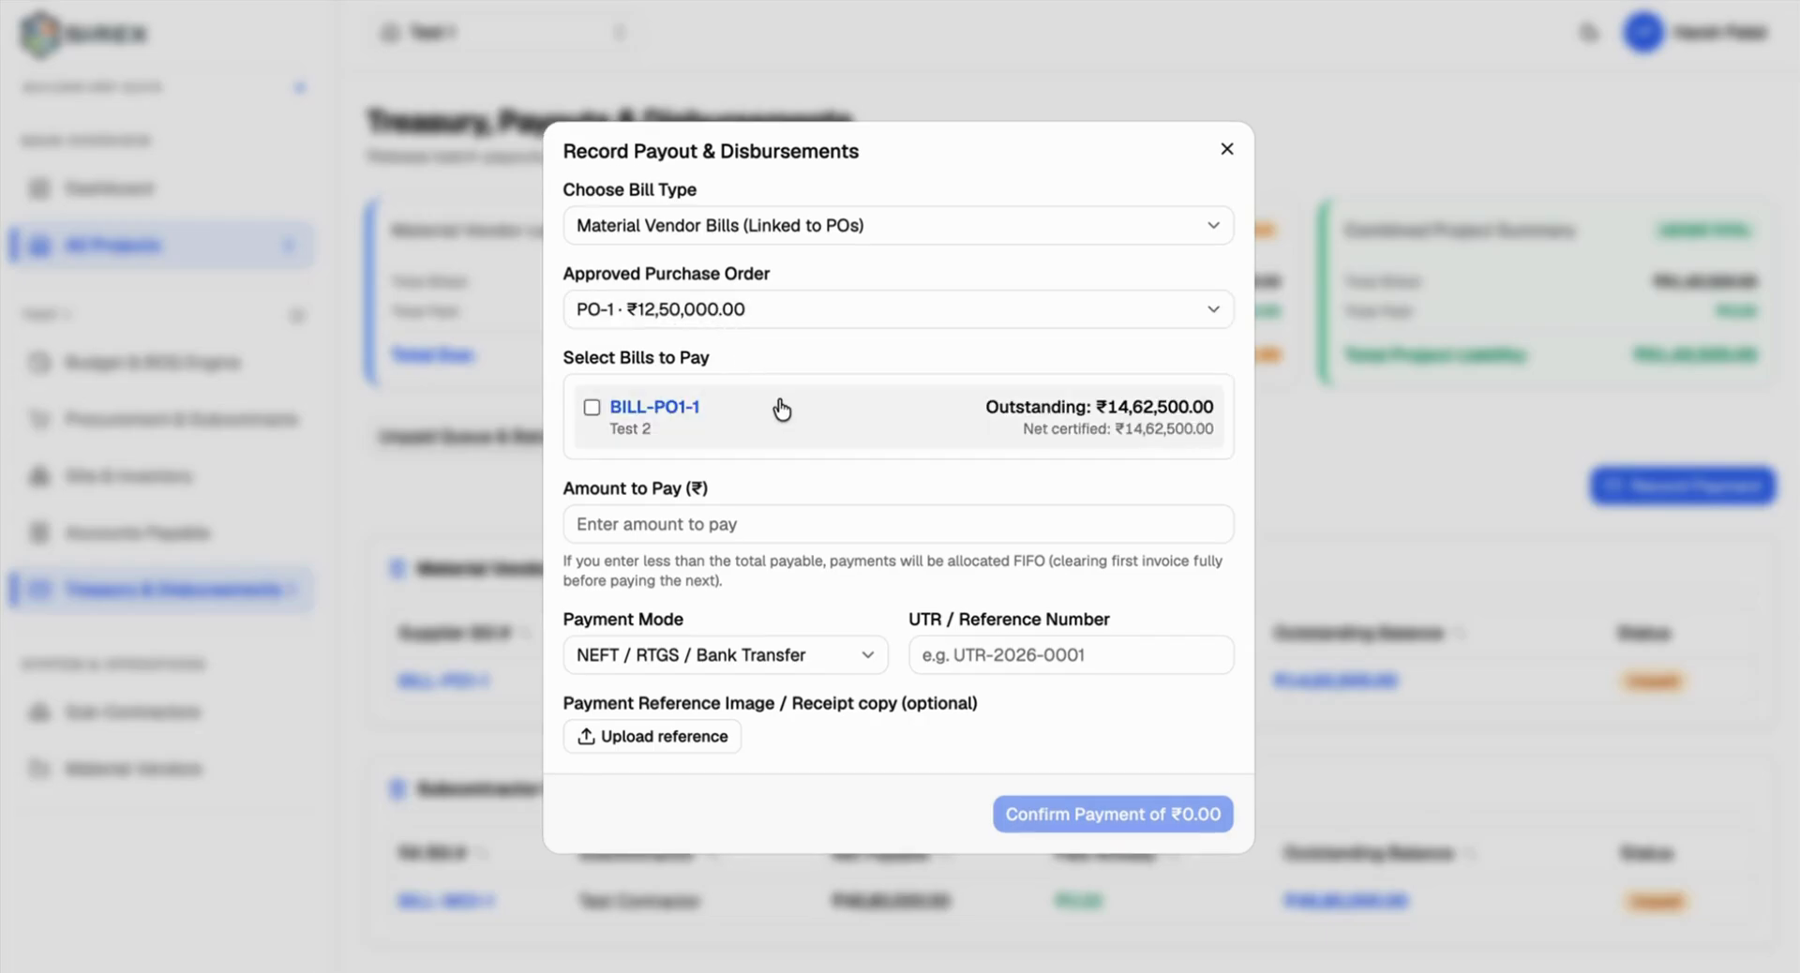
left_click(592, 406)
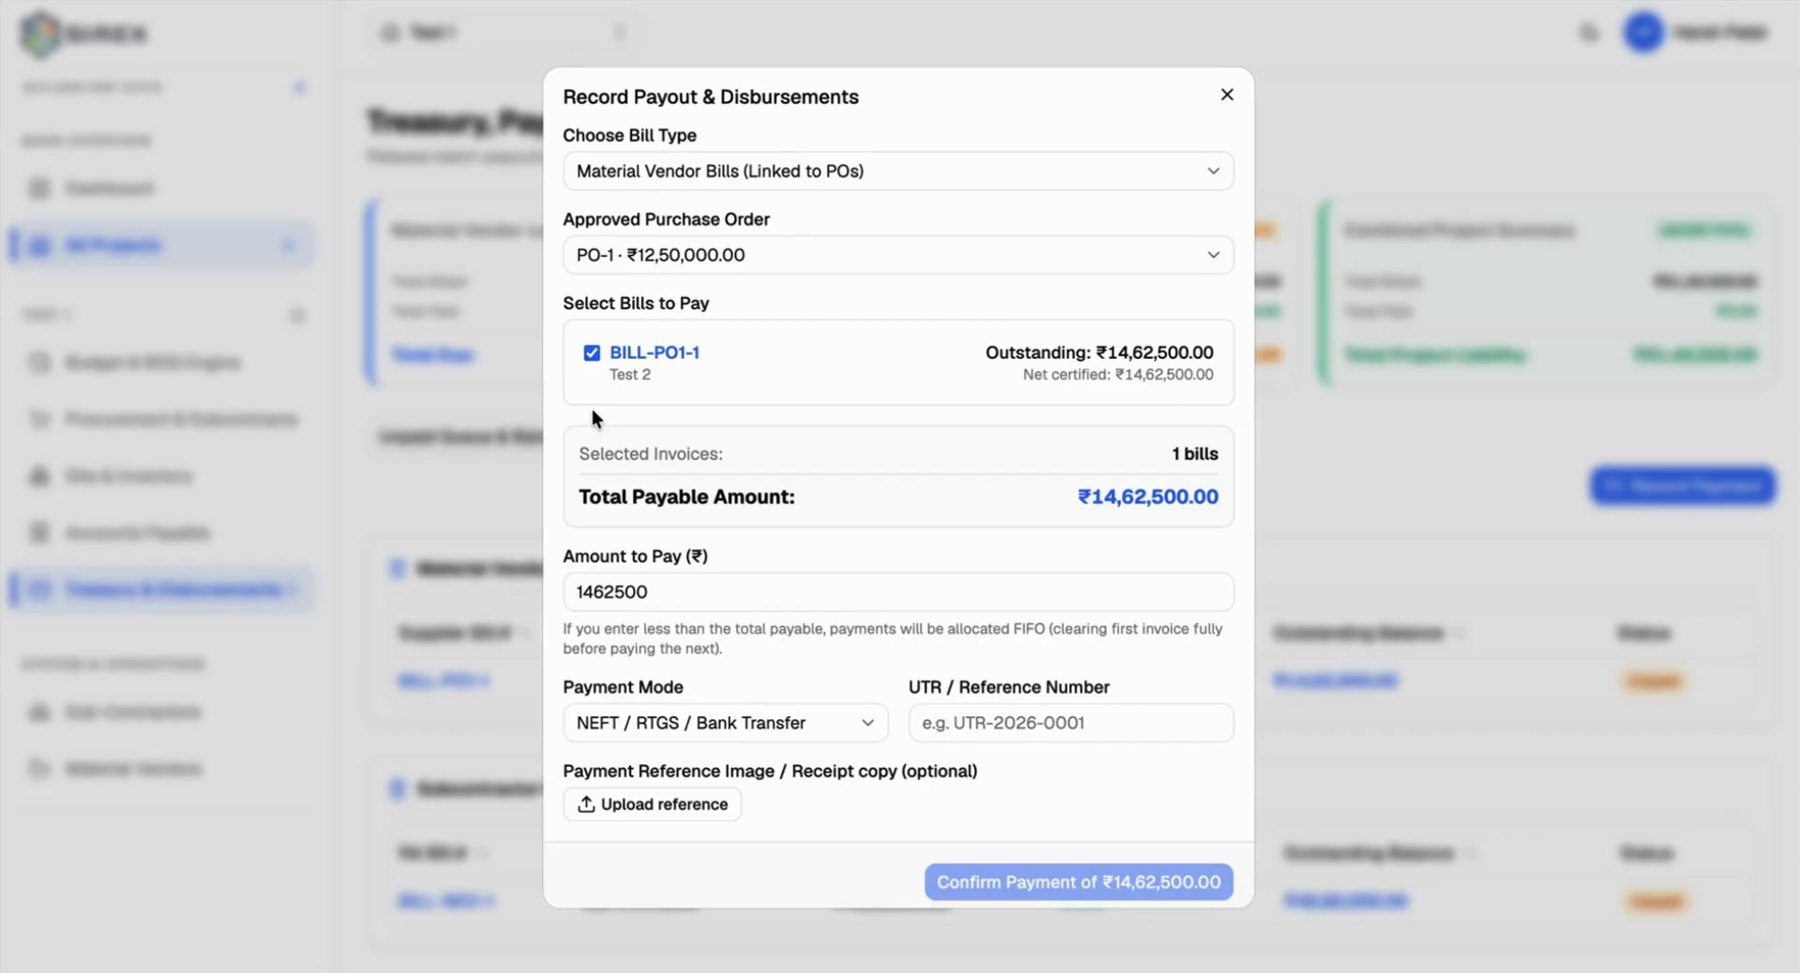
scroll(1019, 446, "down", 1)
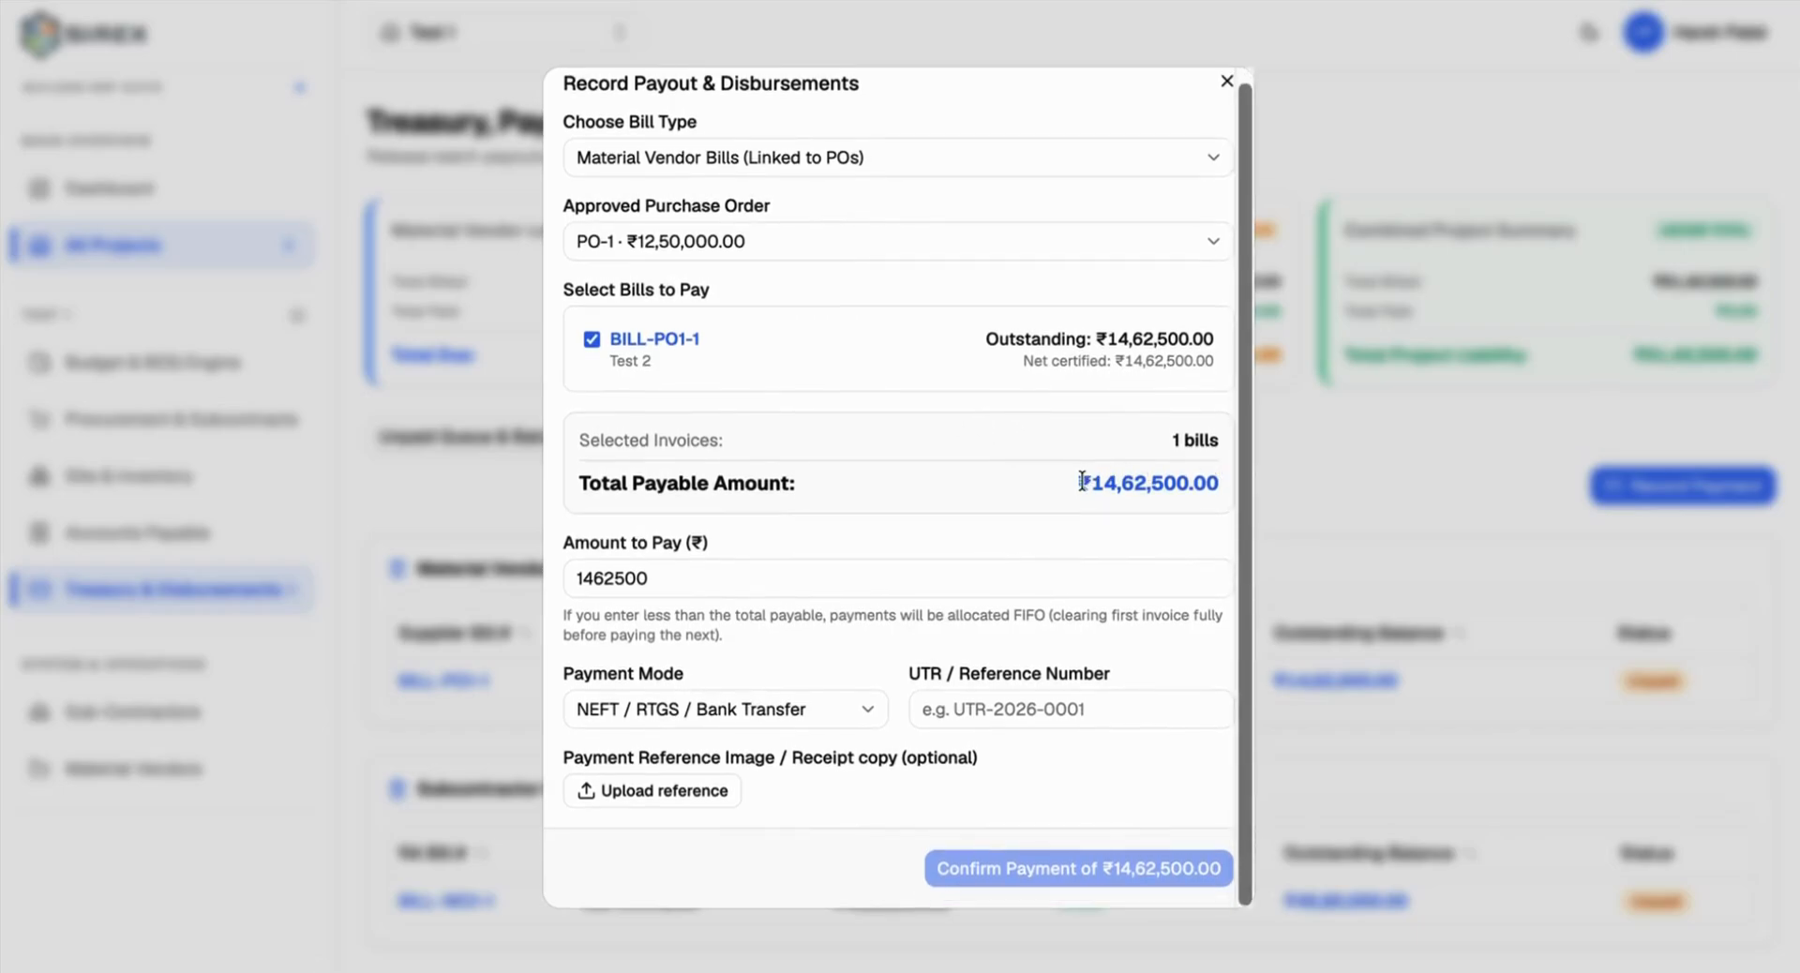
Step: Pay ₹10,00,000 with reference UTR-1 and confirm the payment
left_click(656, 567)
double_click(653, 573)
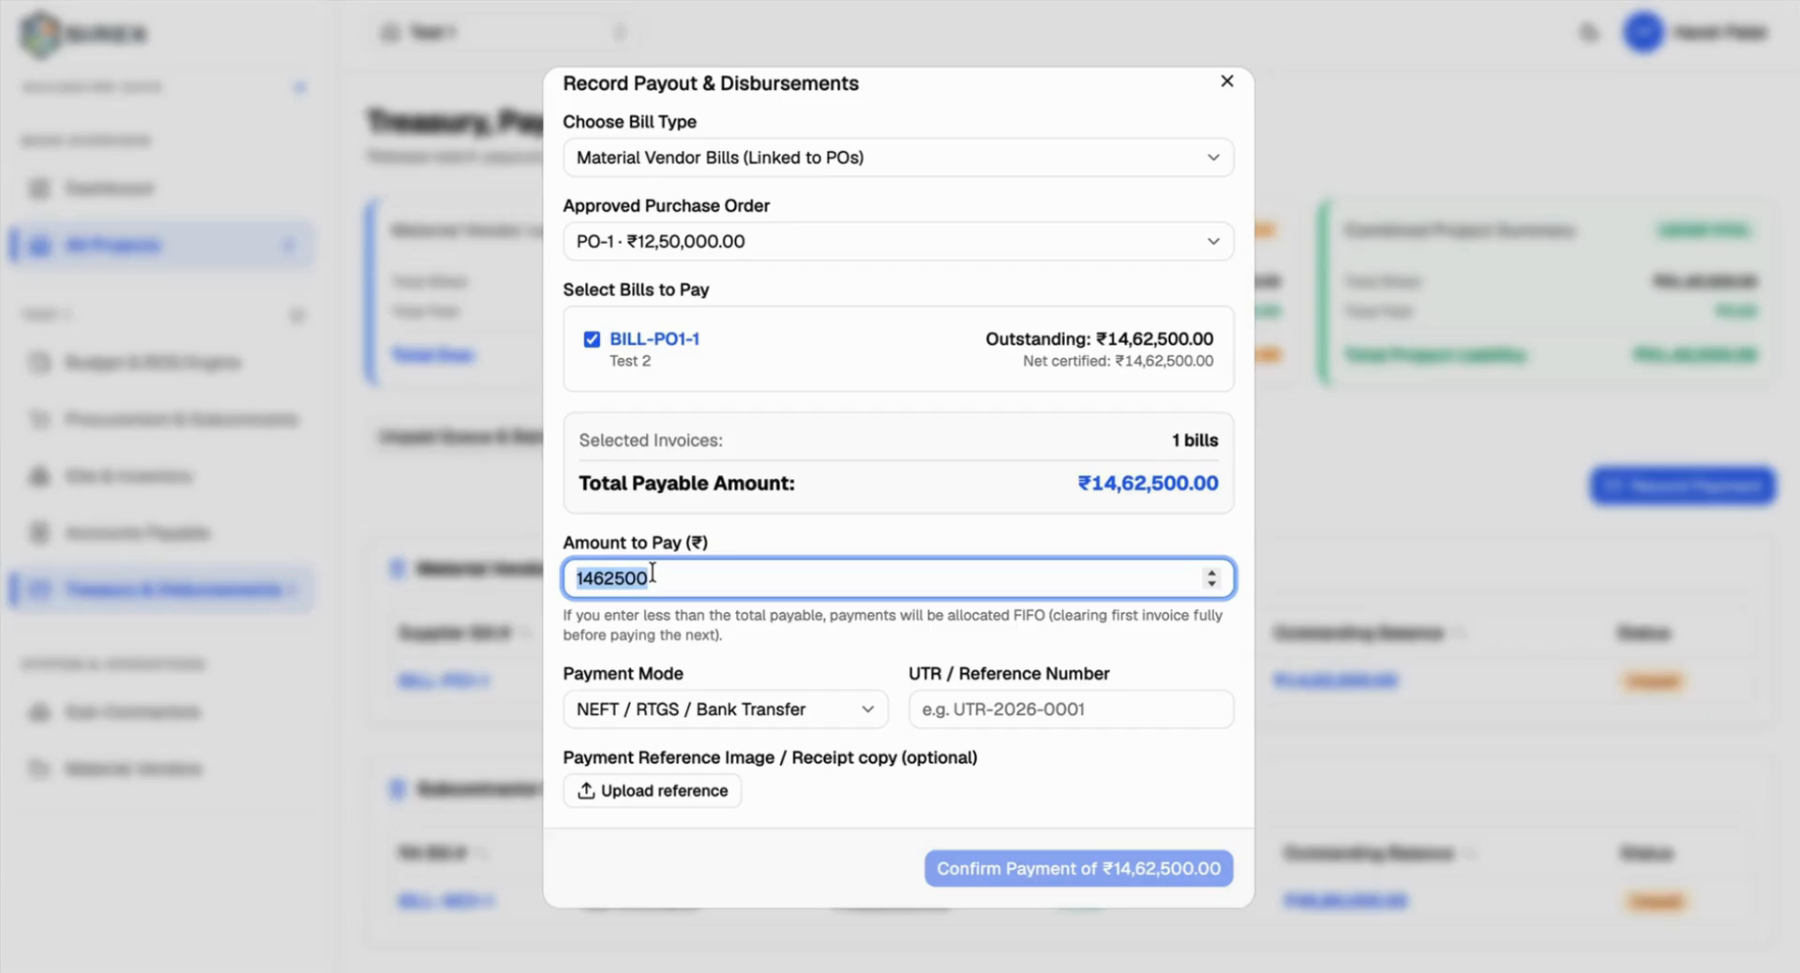
type("1000000")
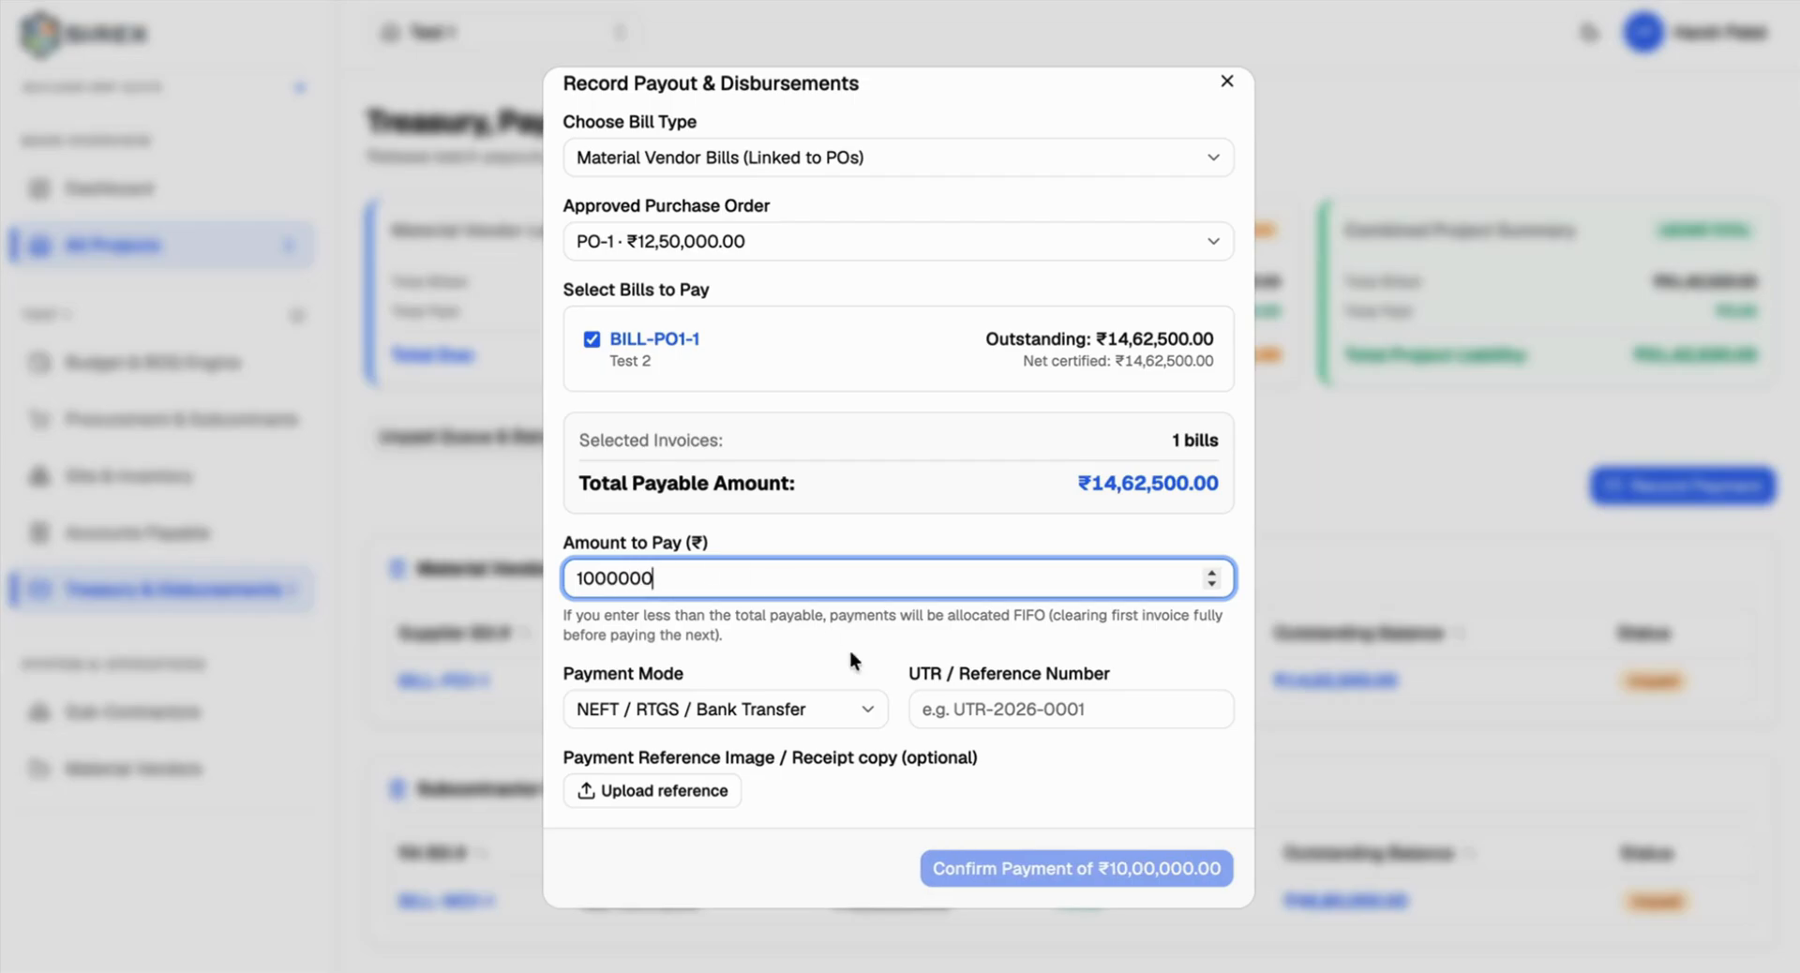
left_click(981, 703)
type("UTR-")
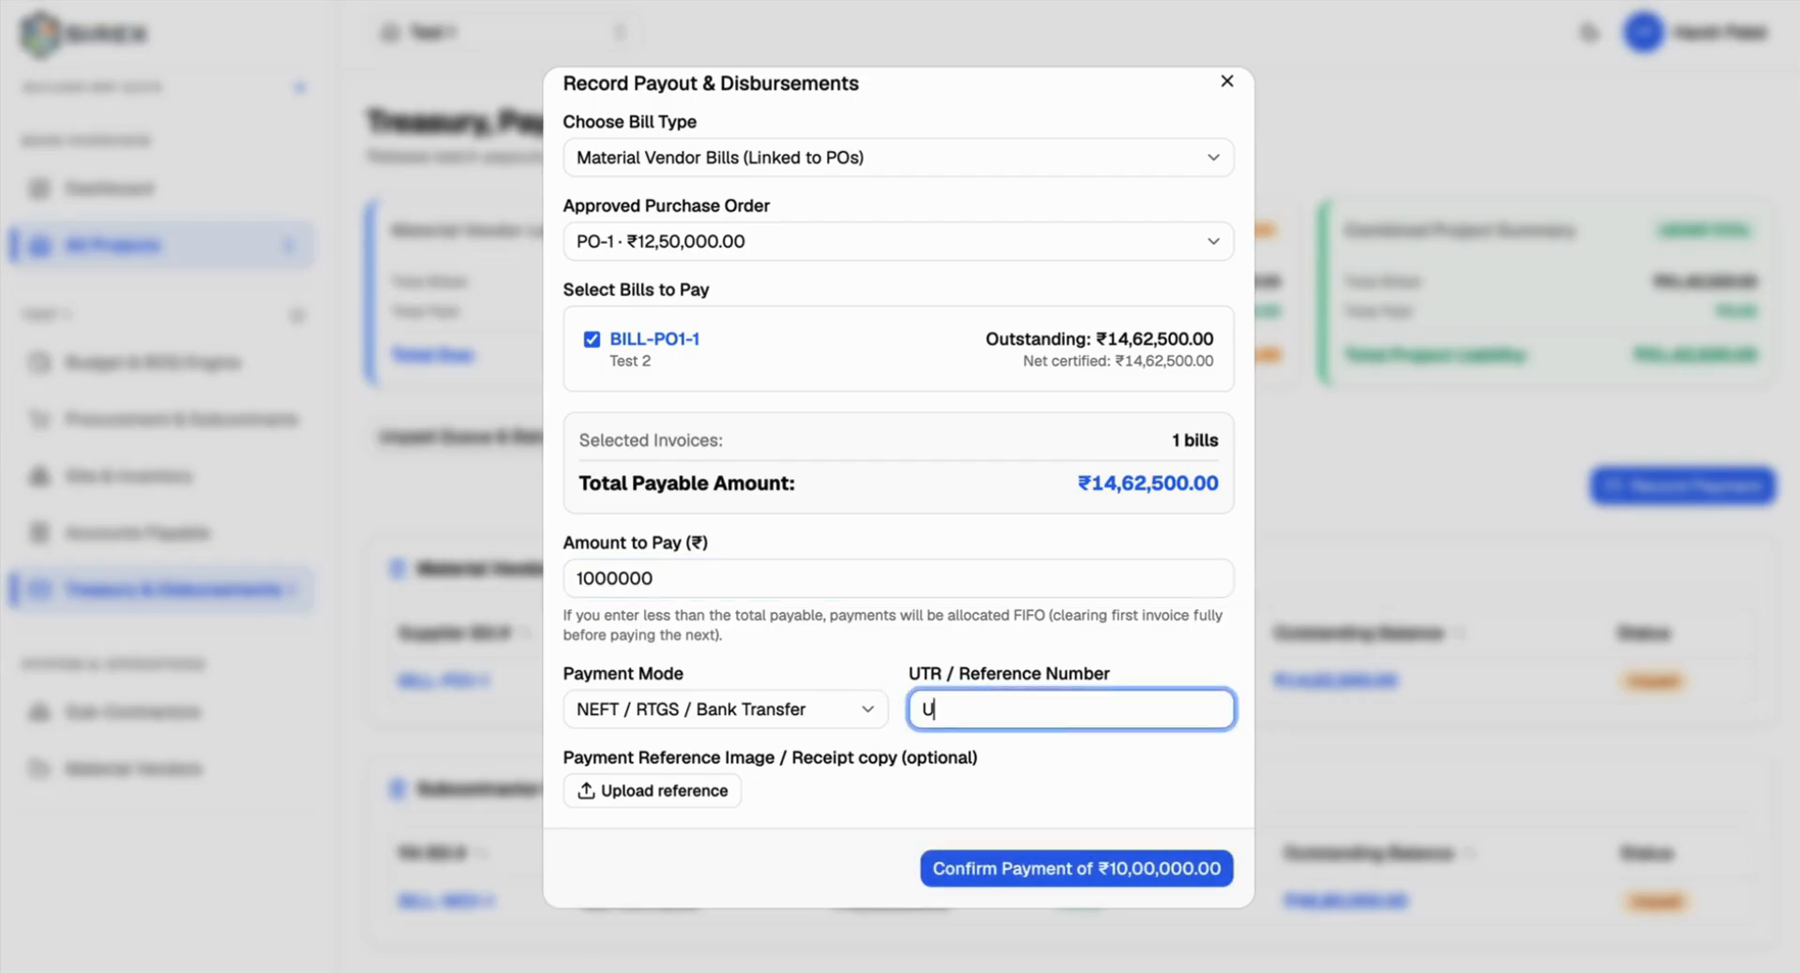
type("1")
scroll(938, 705, "up", 1)
scroll(939, 704, "down", 1)
left_click(1072, 869)
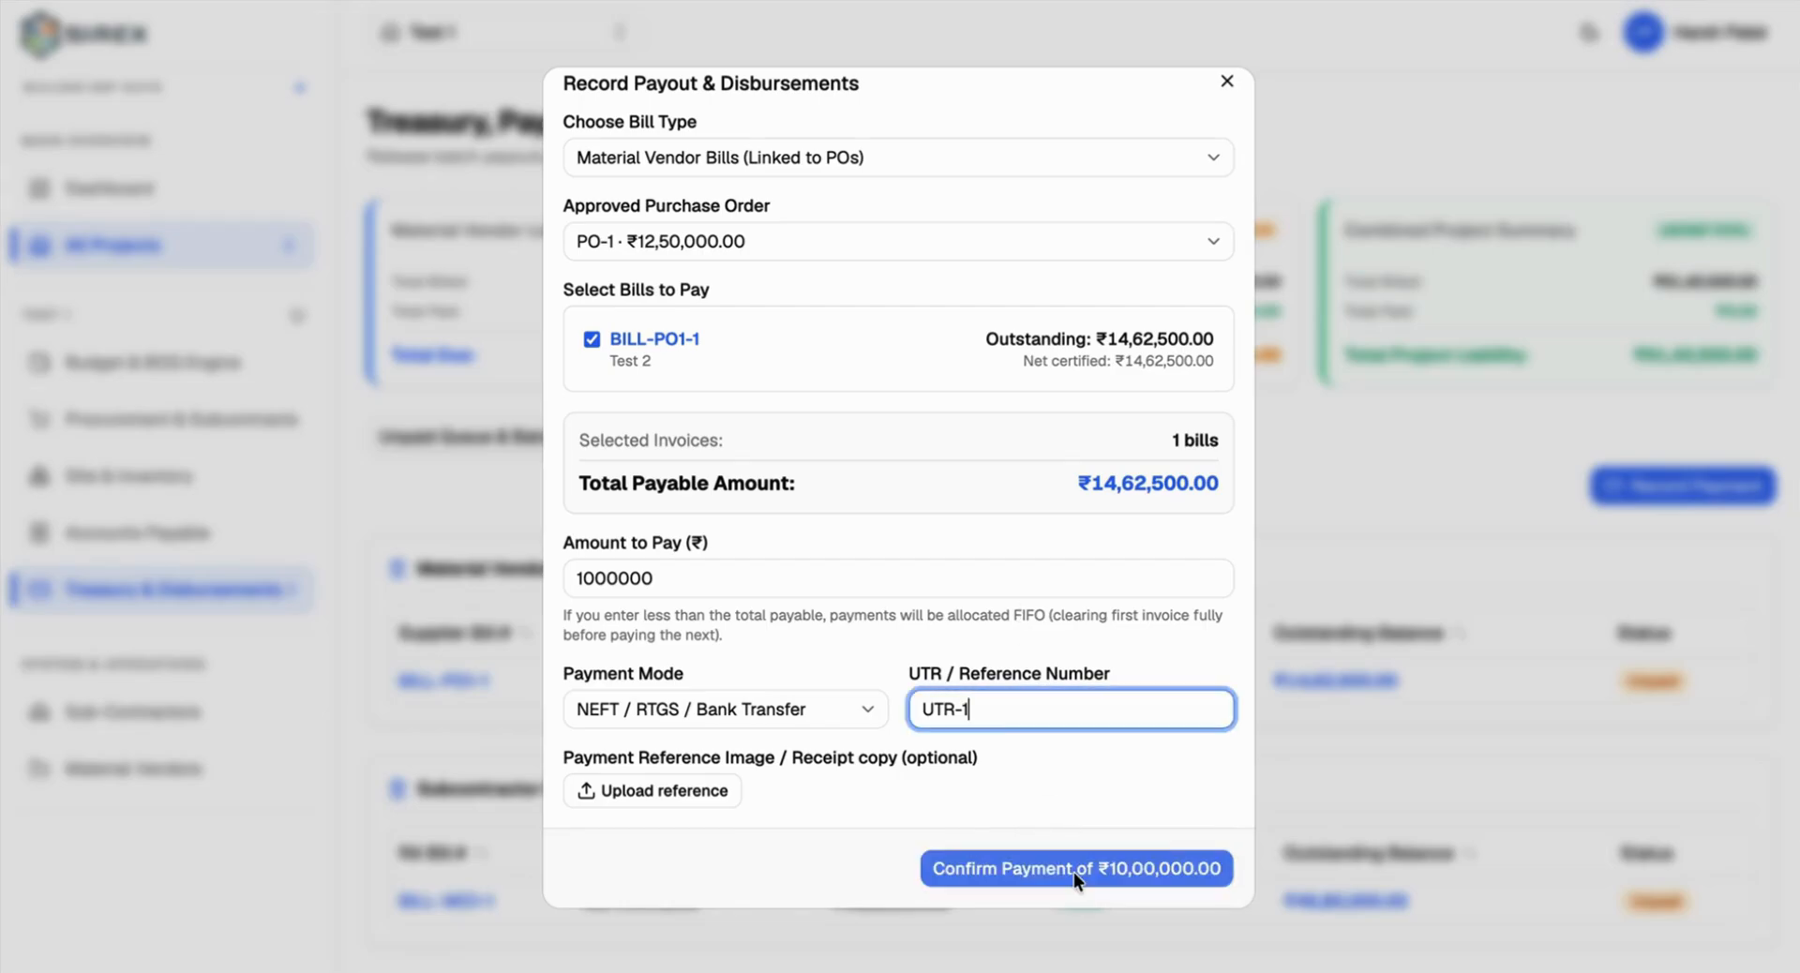
left_click(1072, 869)
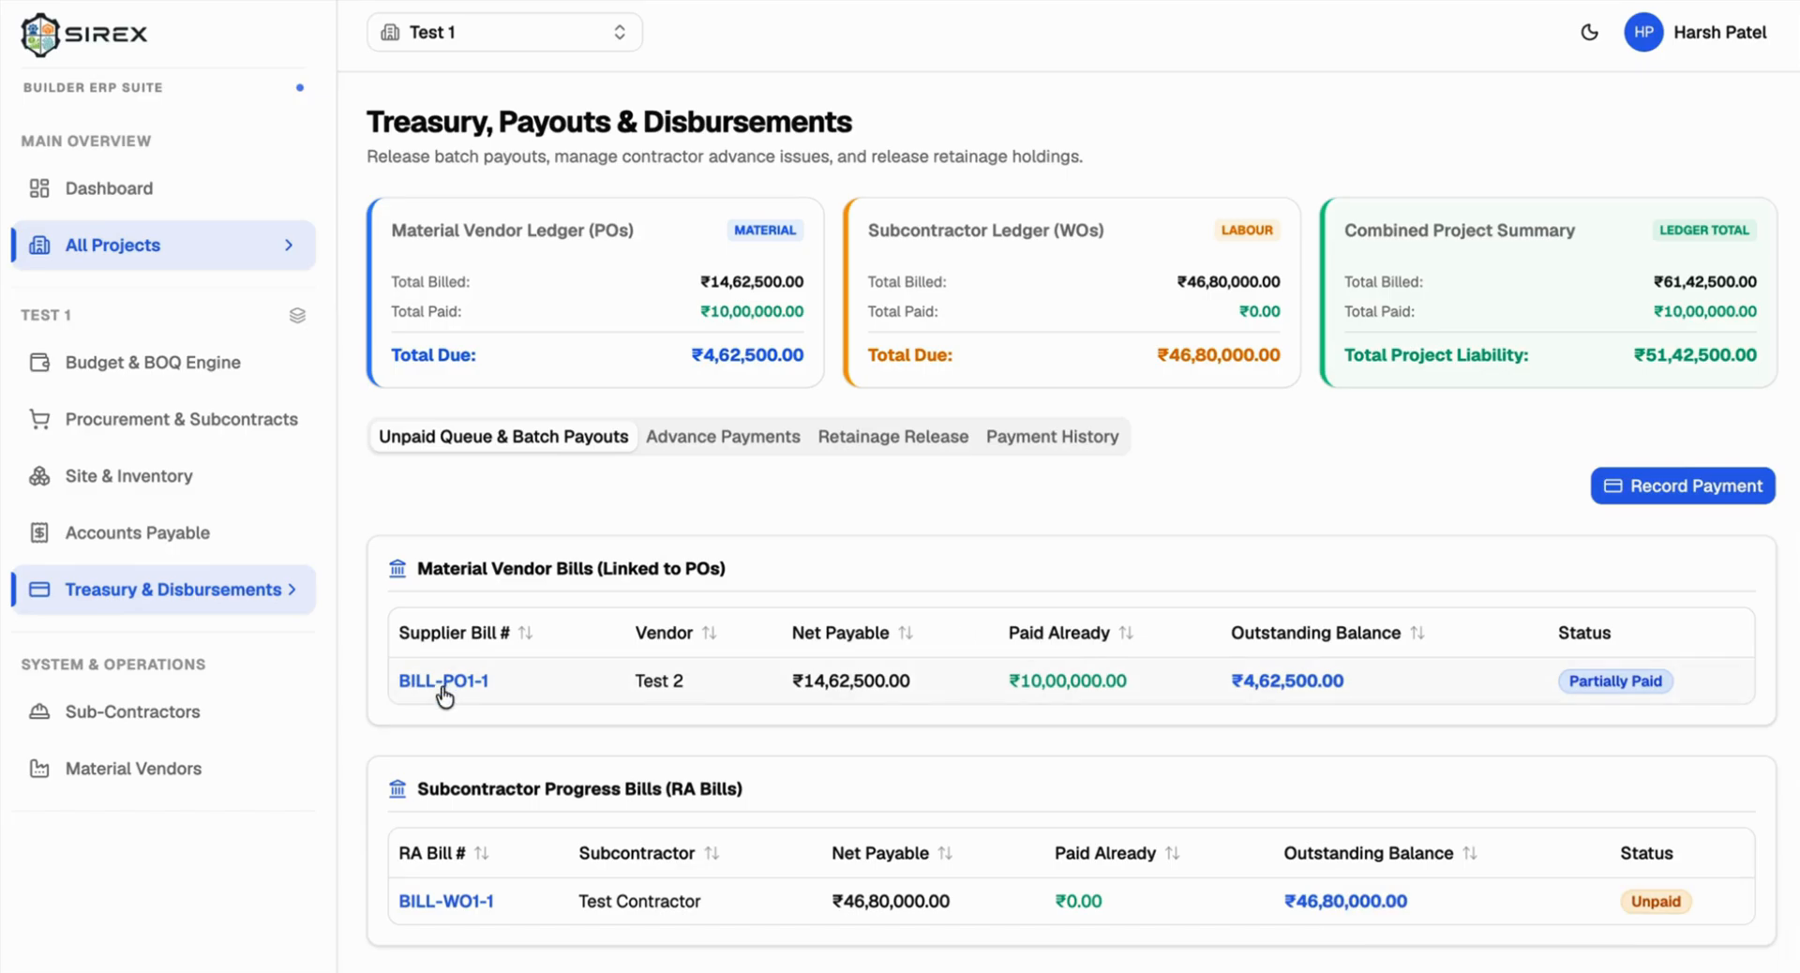
left_click(1027, 681)
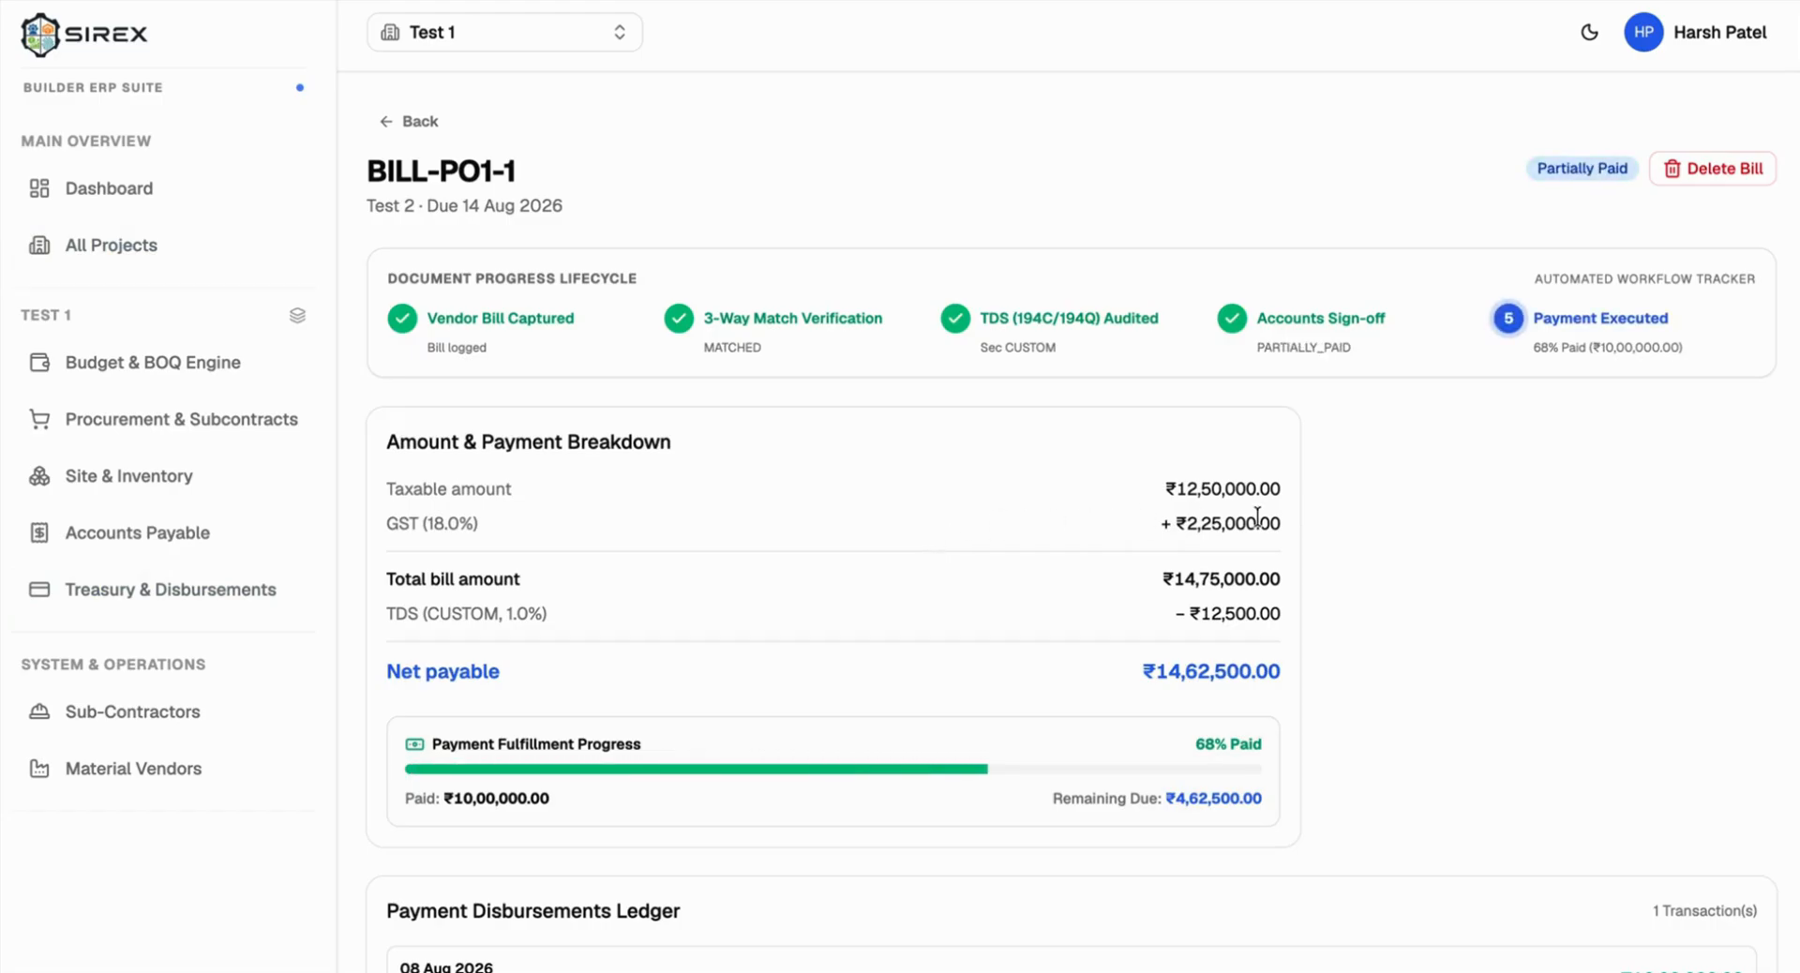
scroll(1243, 582, "down", 1)
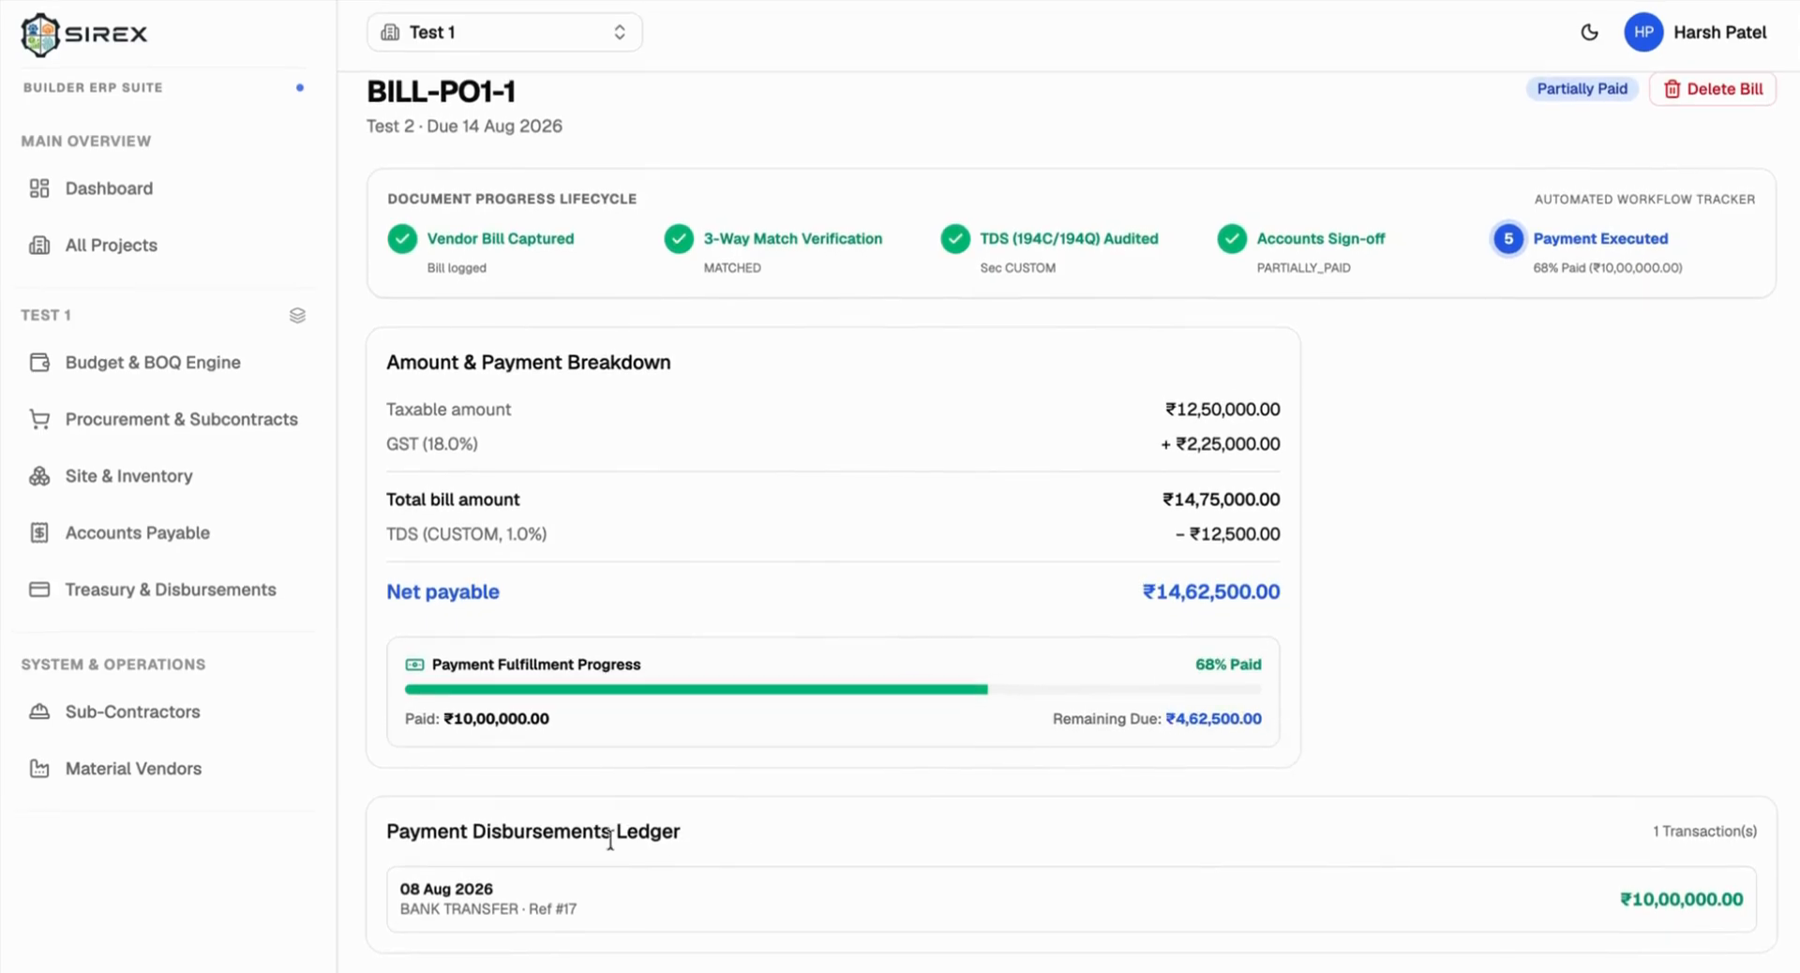
triple_click(557, 832)
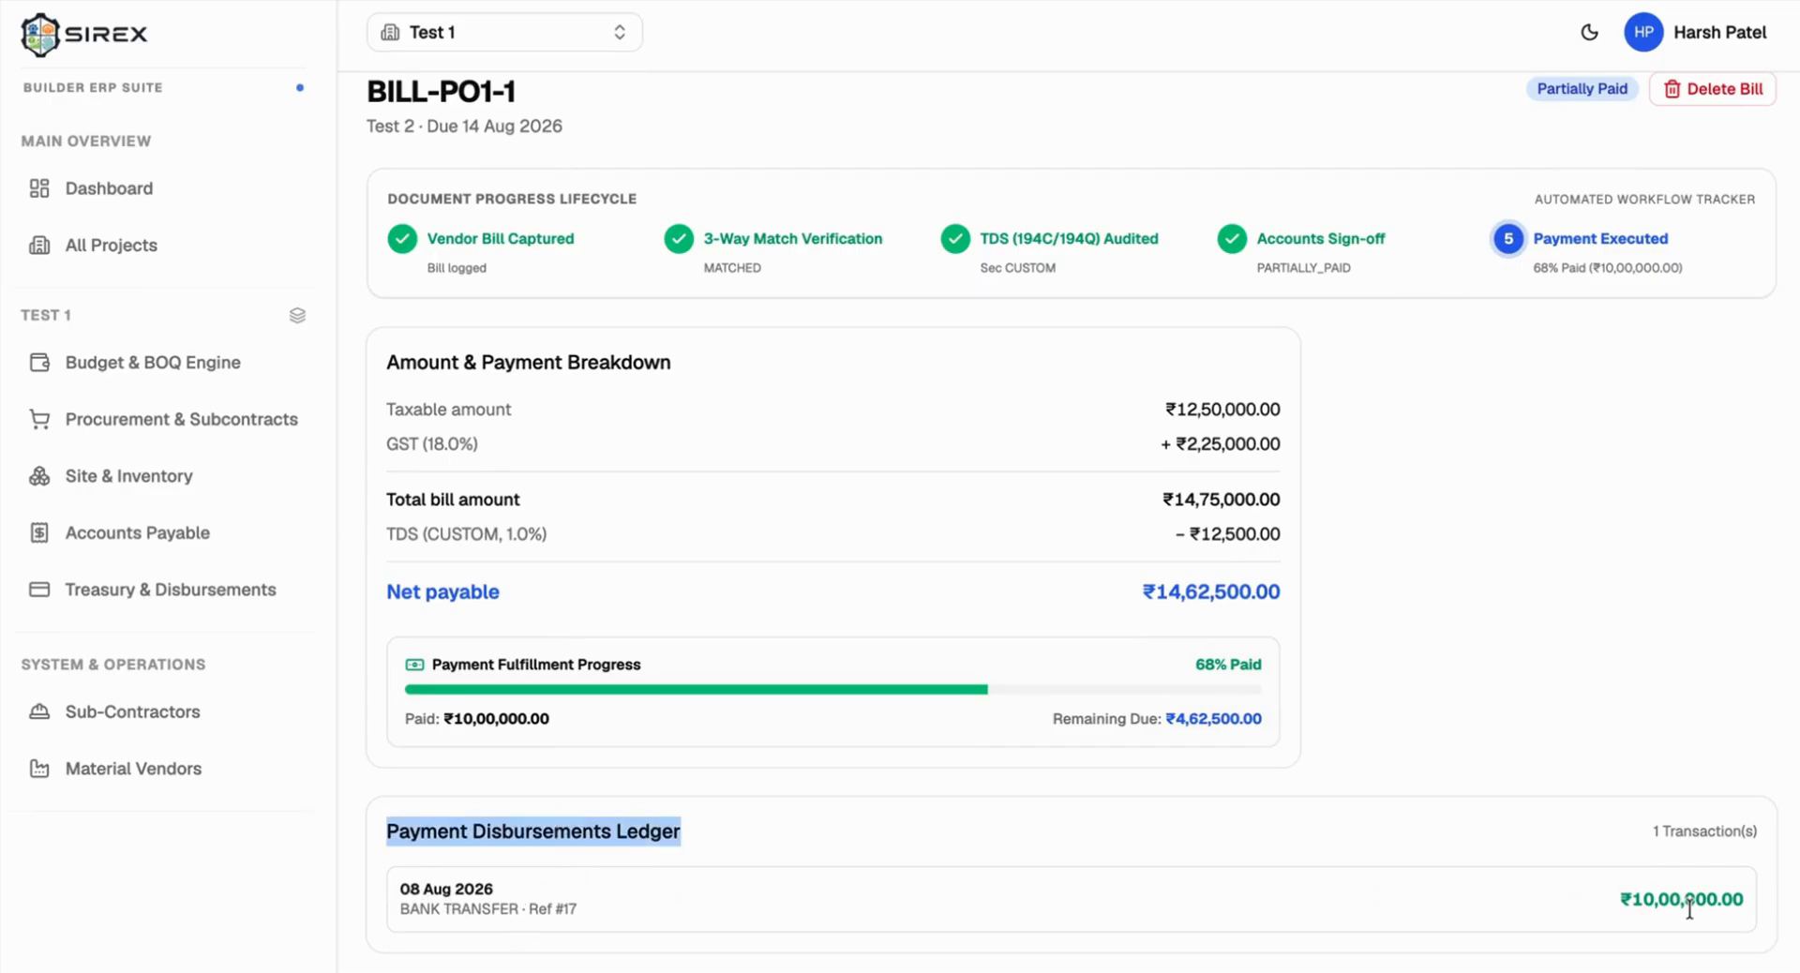
scroll(764, 441, "up", 2)
left_click(401, 129)
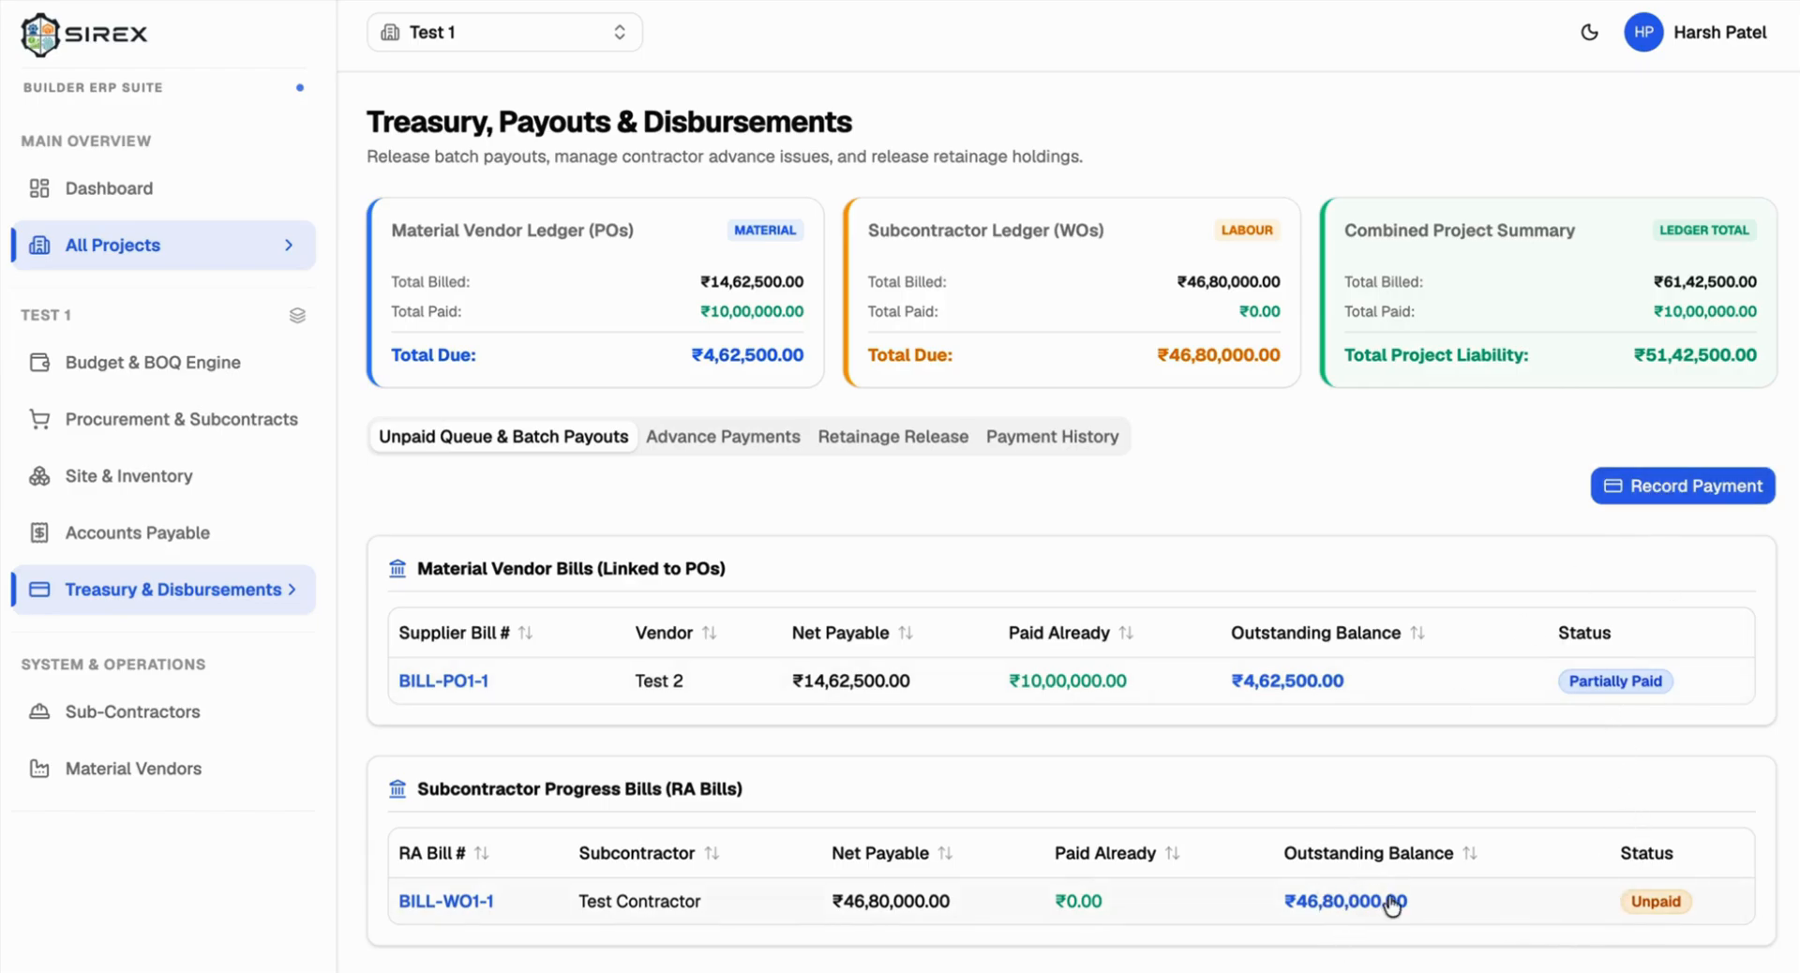
left_click(1646, 498)
left_click(675, 229)
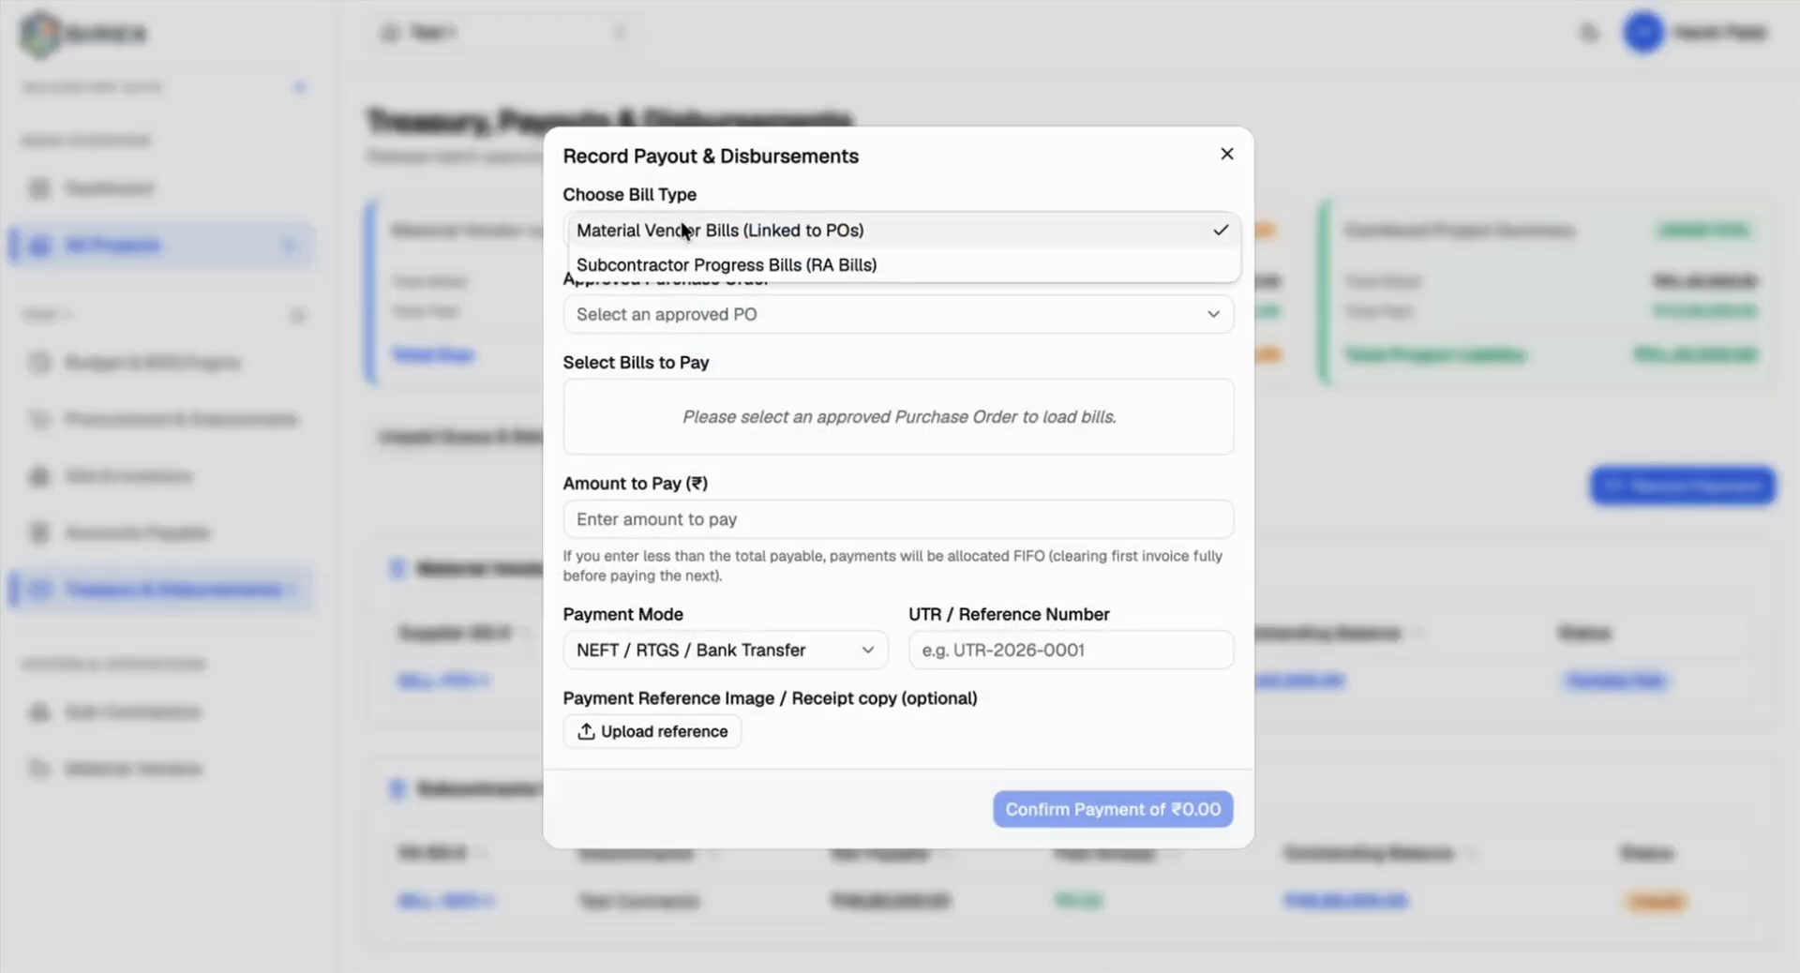
left_click(655, 265)
left_click(640, 323)
left_click(628, 311)
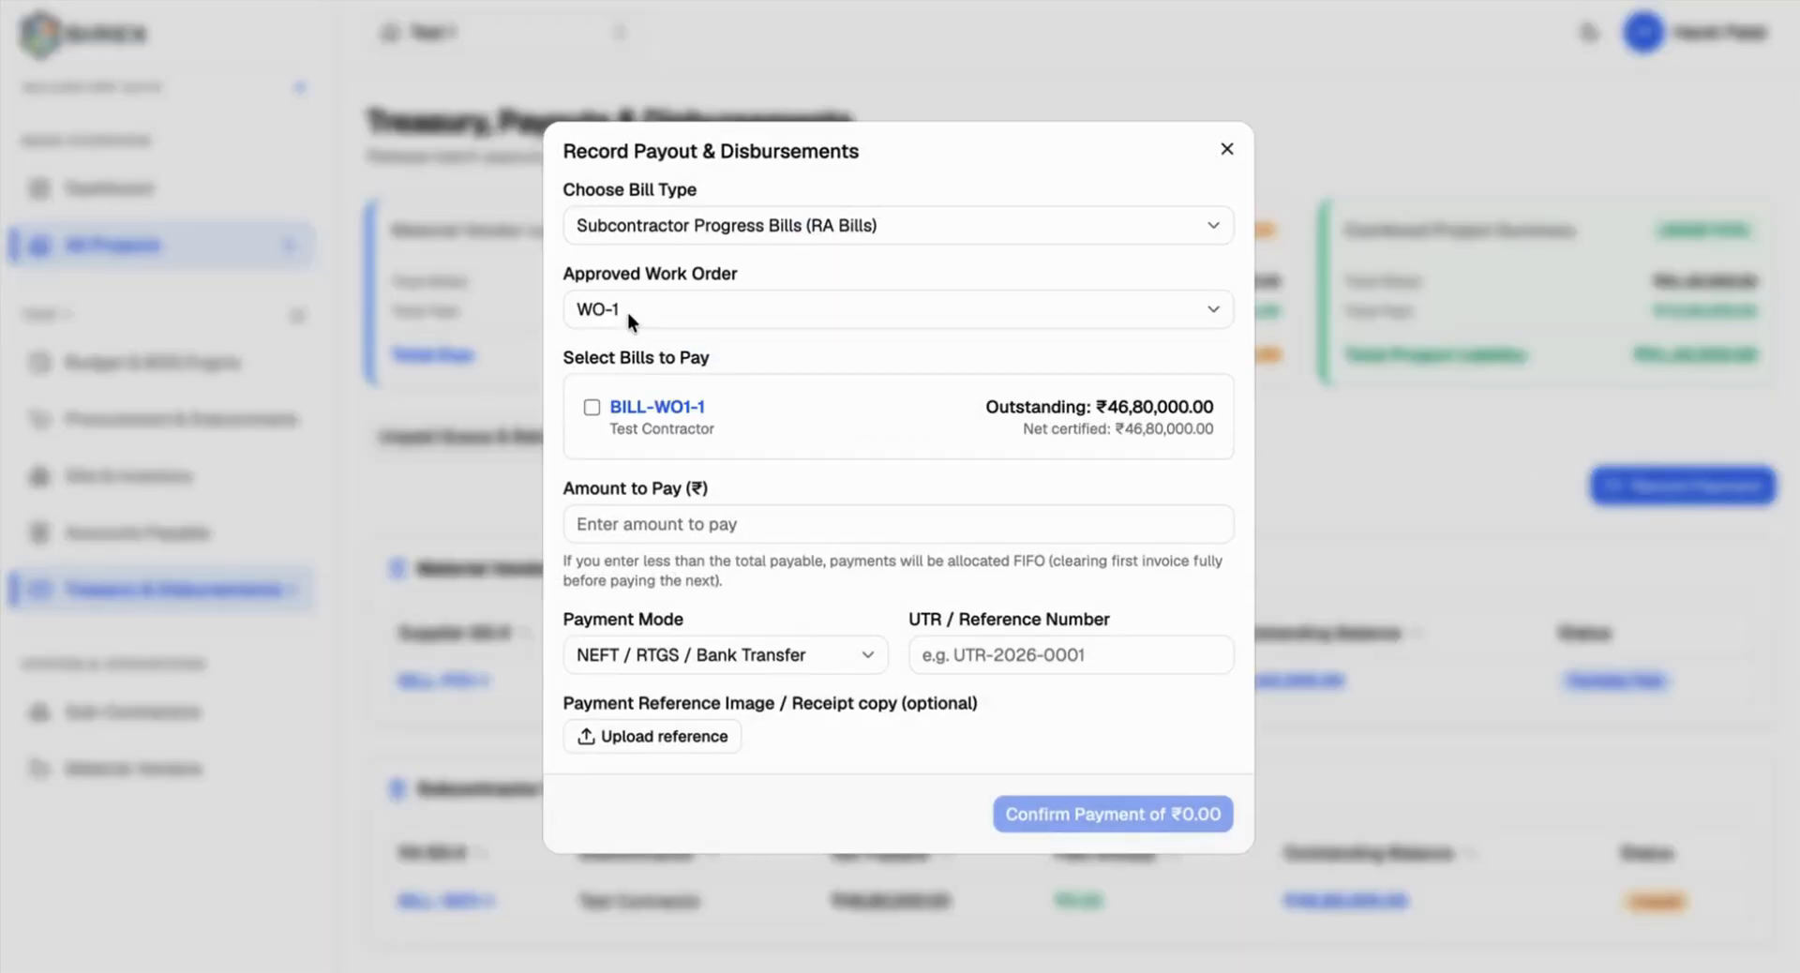
left_click(591, 408)
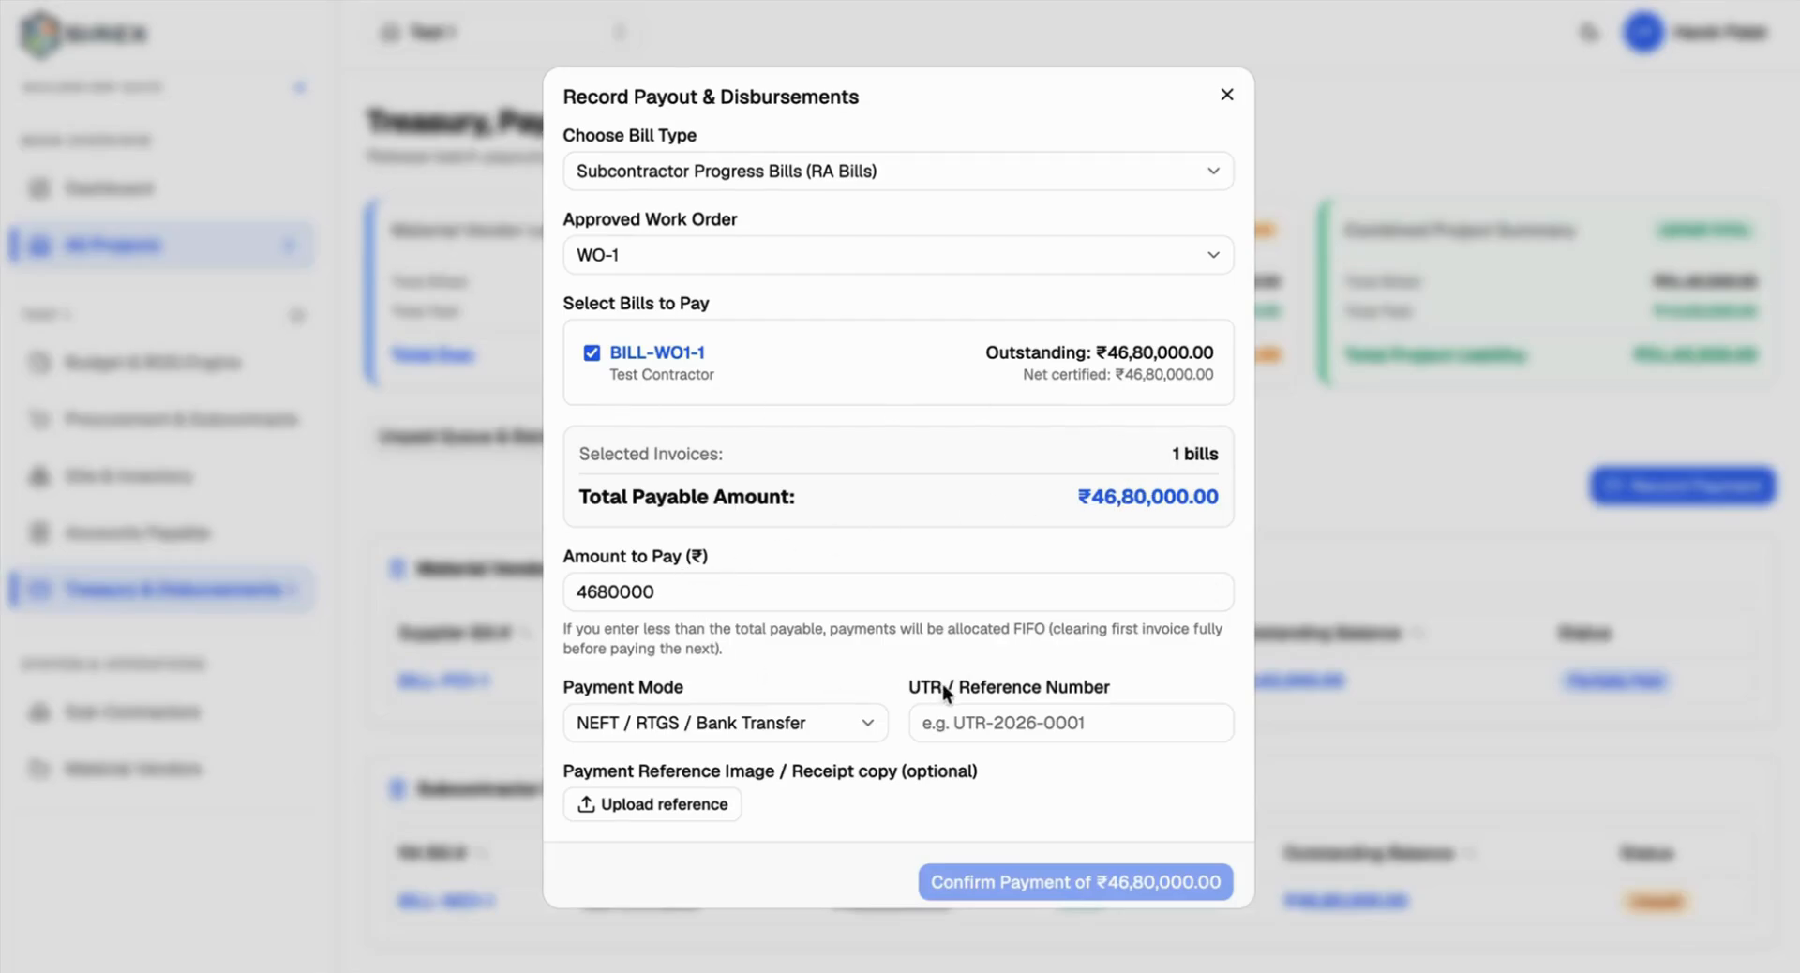
left_click(952, 719)
type("UTR")
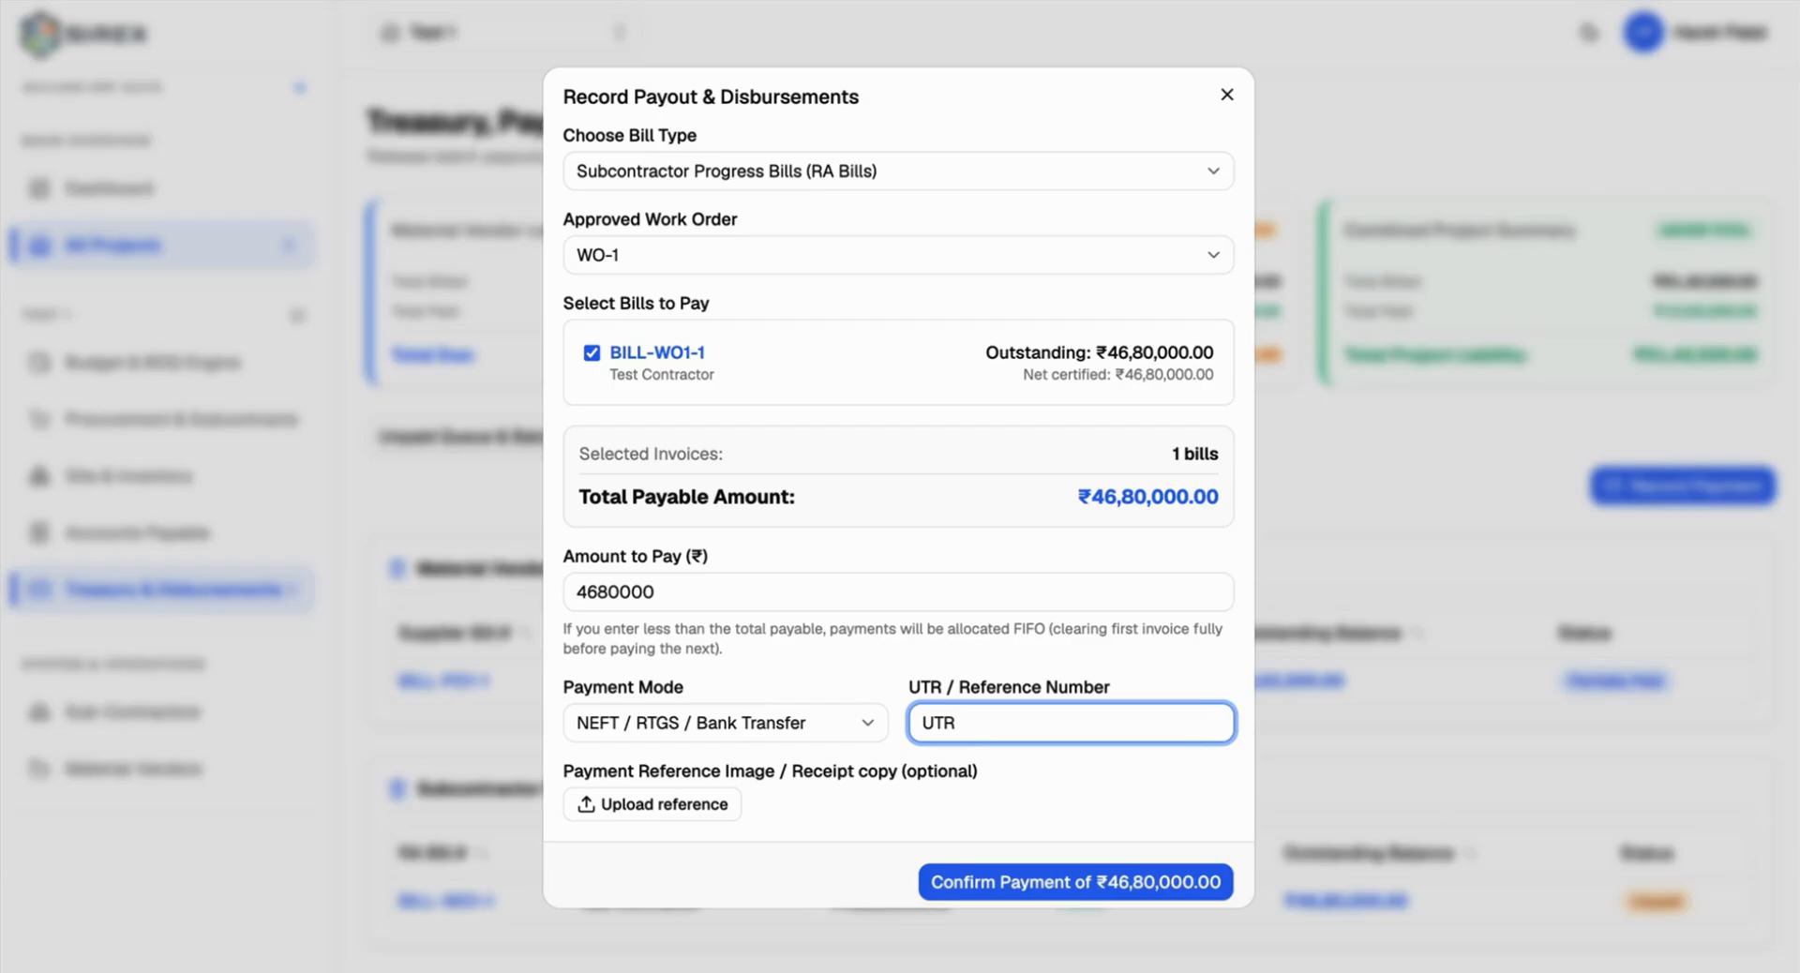
type("-WO-1")
left_click(1042, 872)
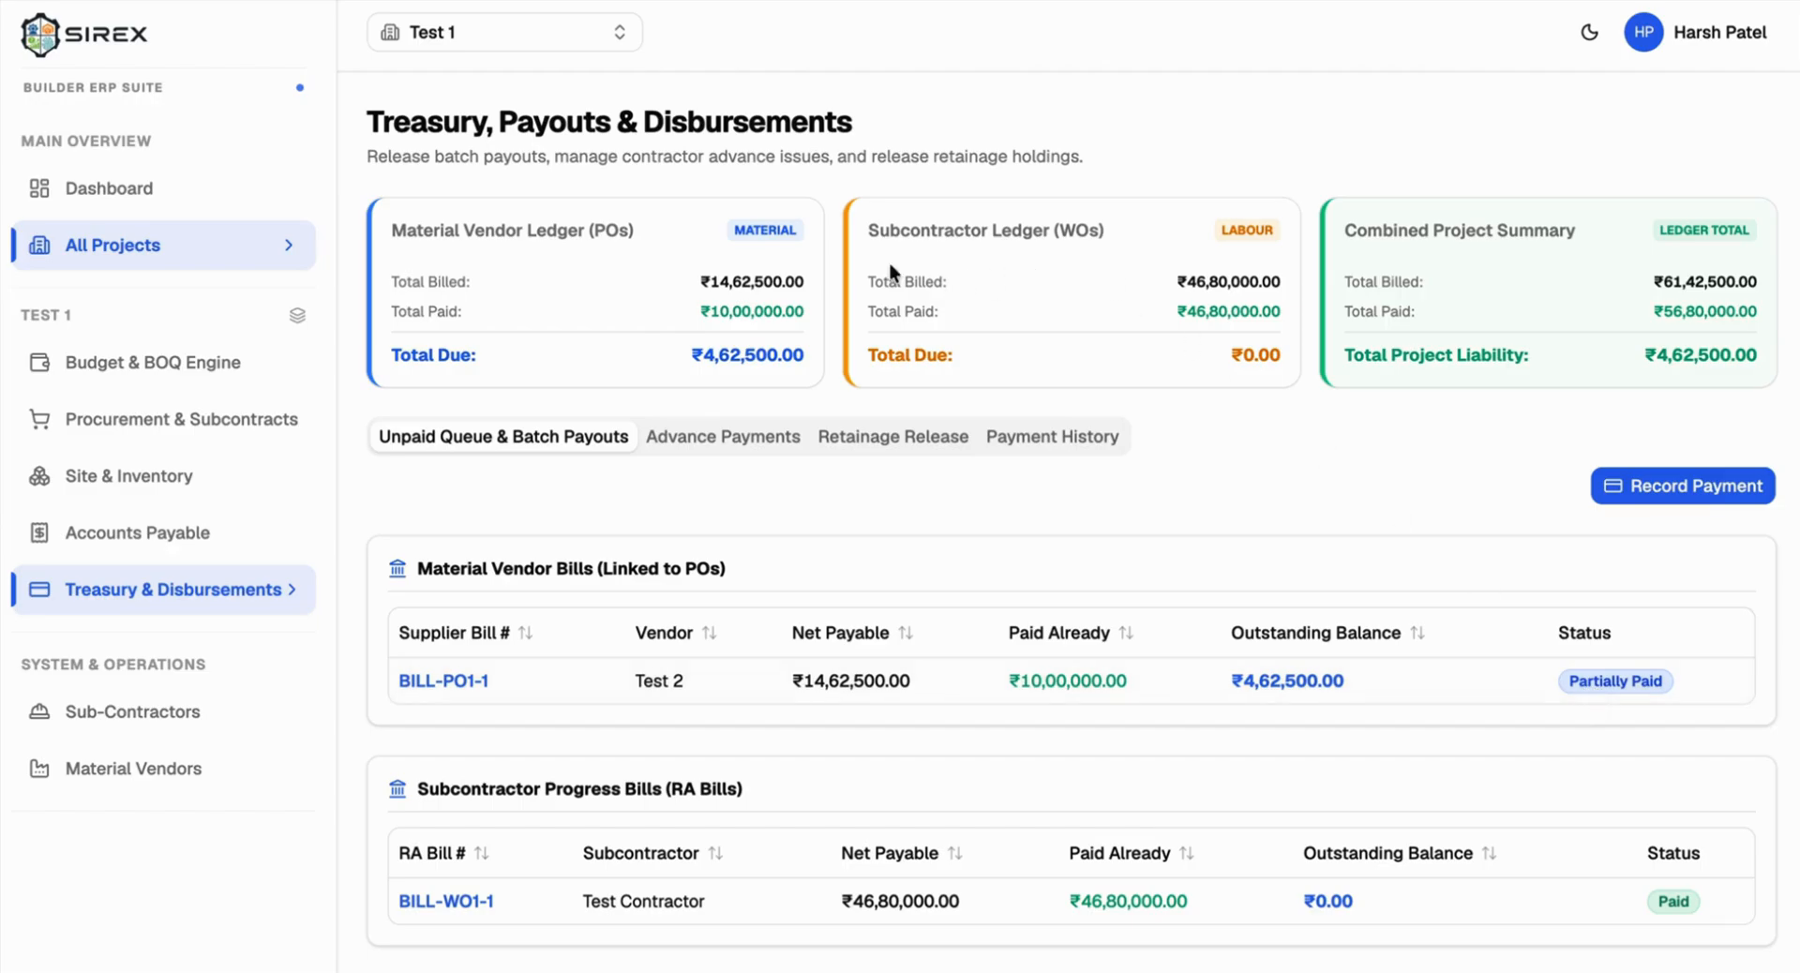
left_click_drag(867, 227, 1147, 246)
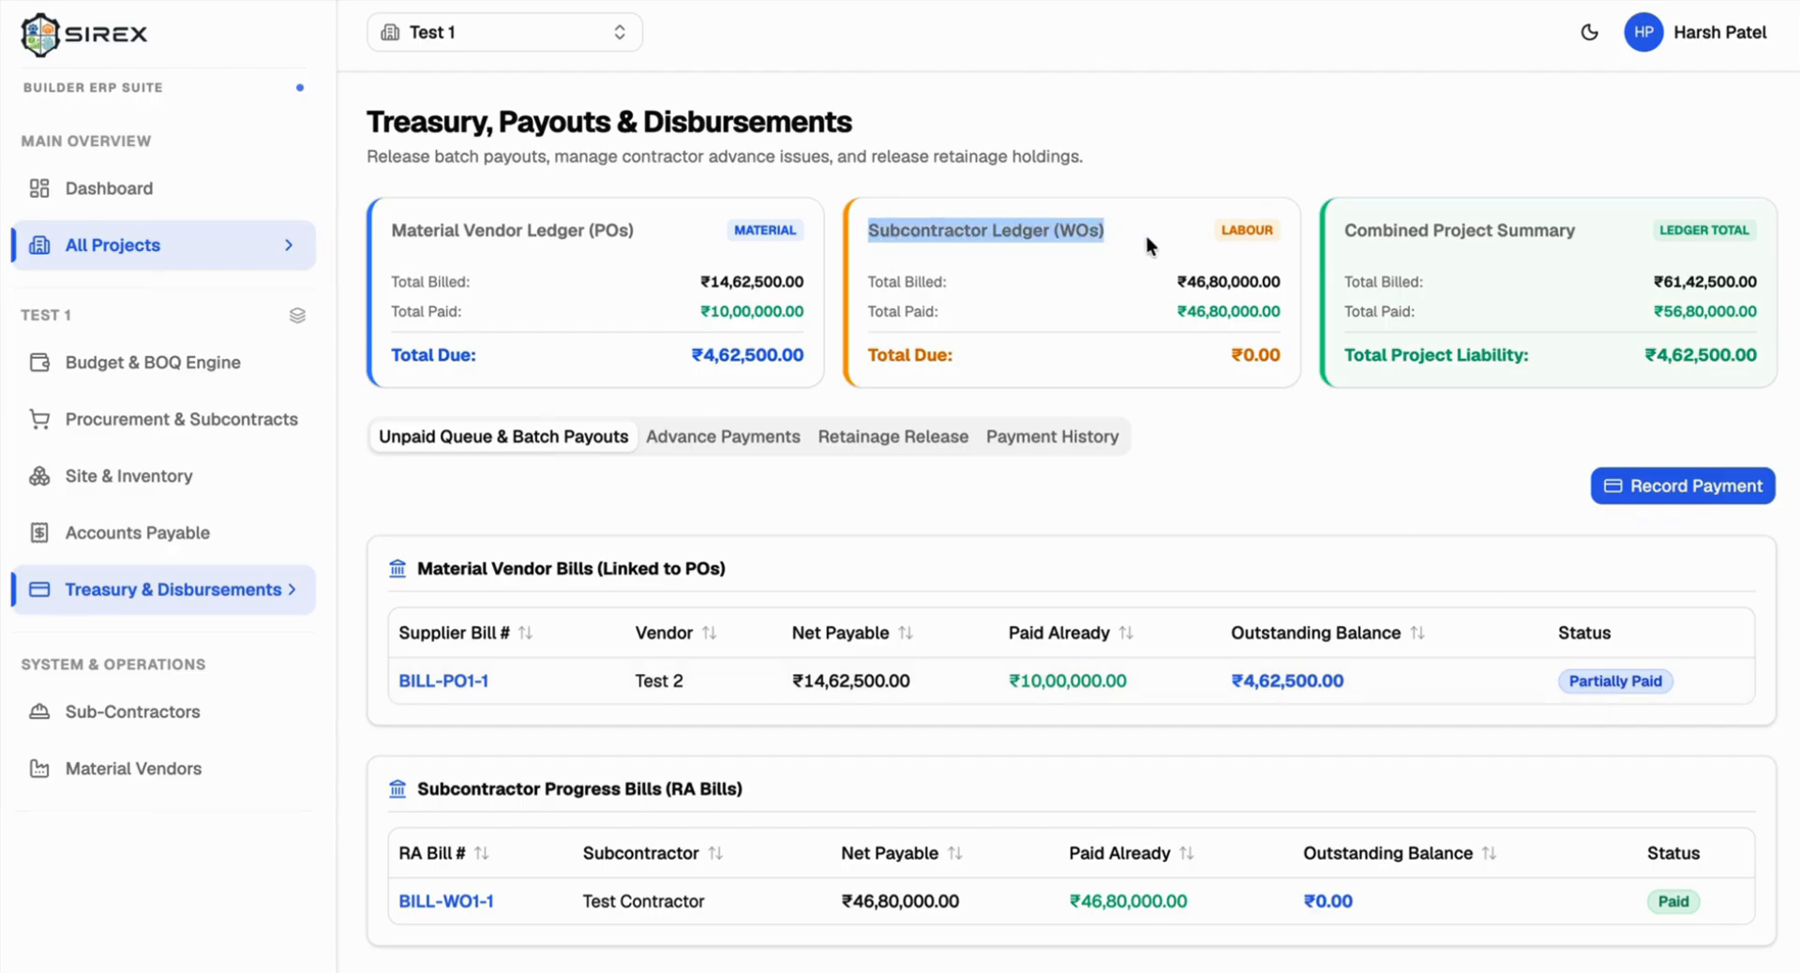
left_click_drag(858, 358, 1325, 385)
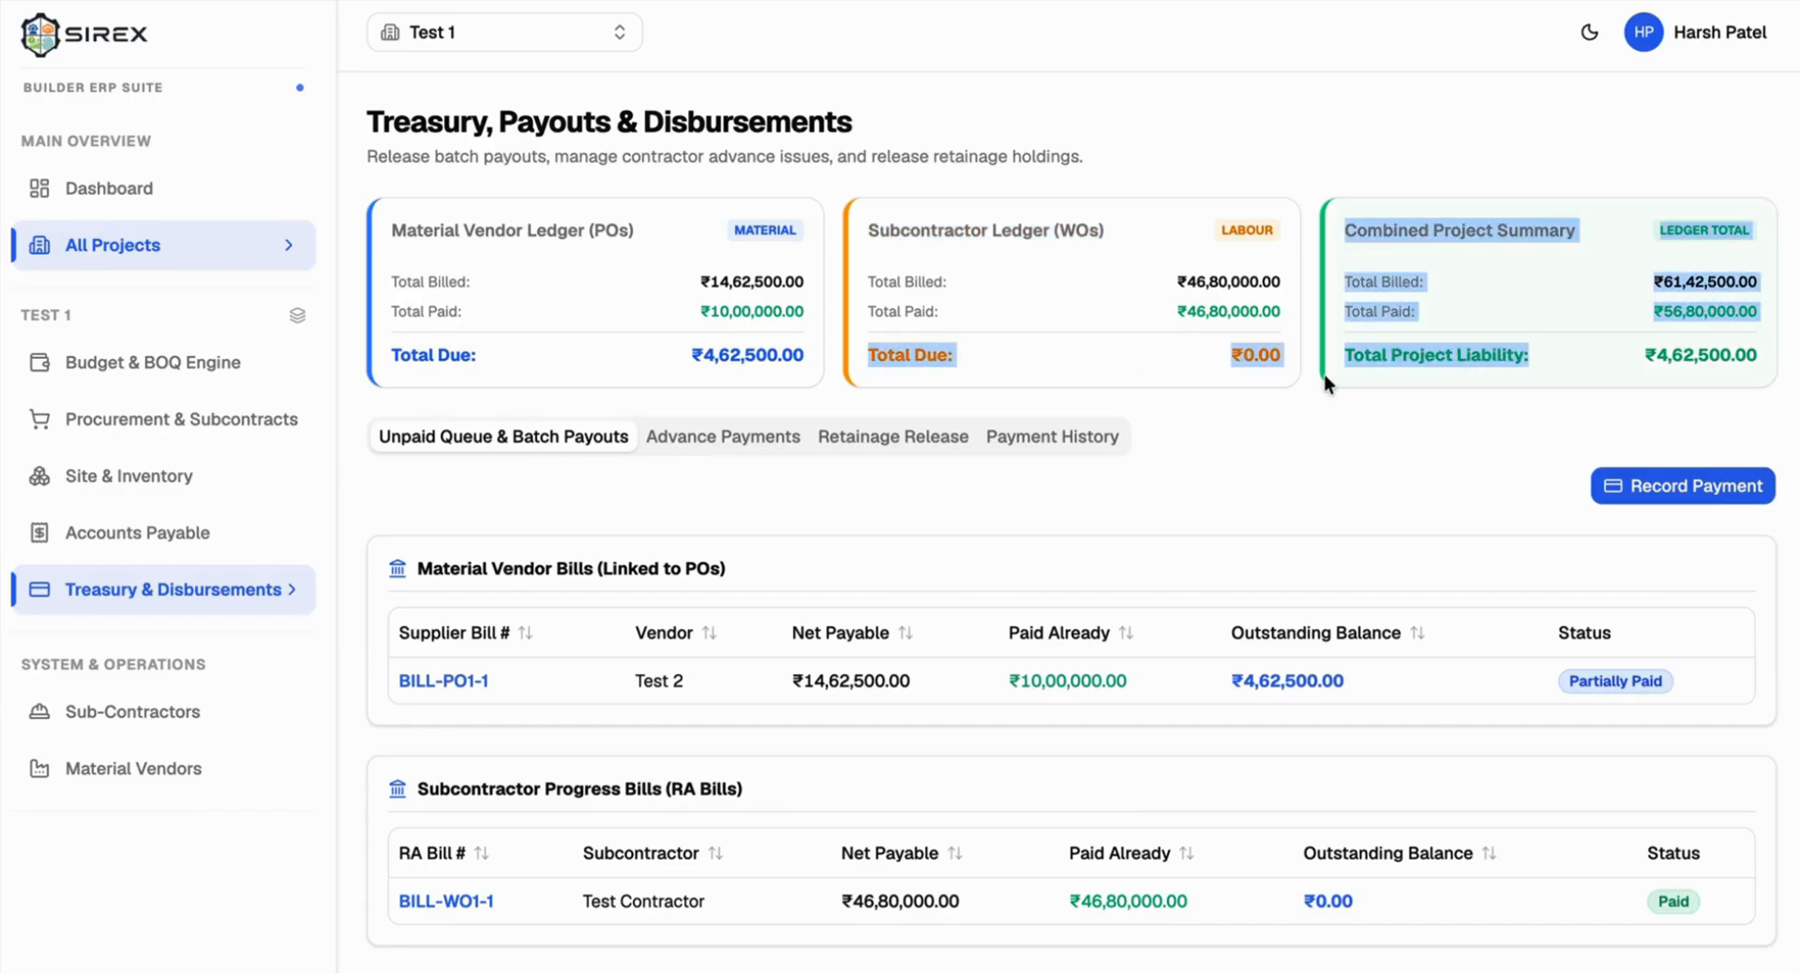
left_click(656, 227)
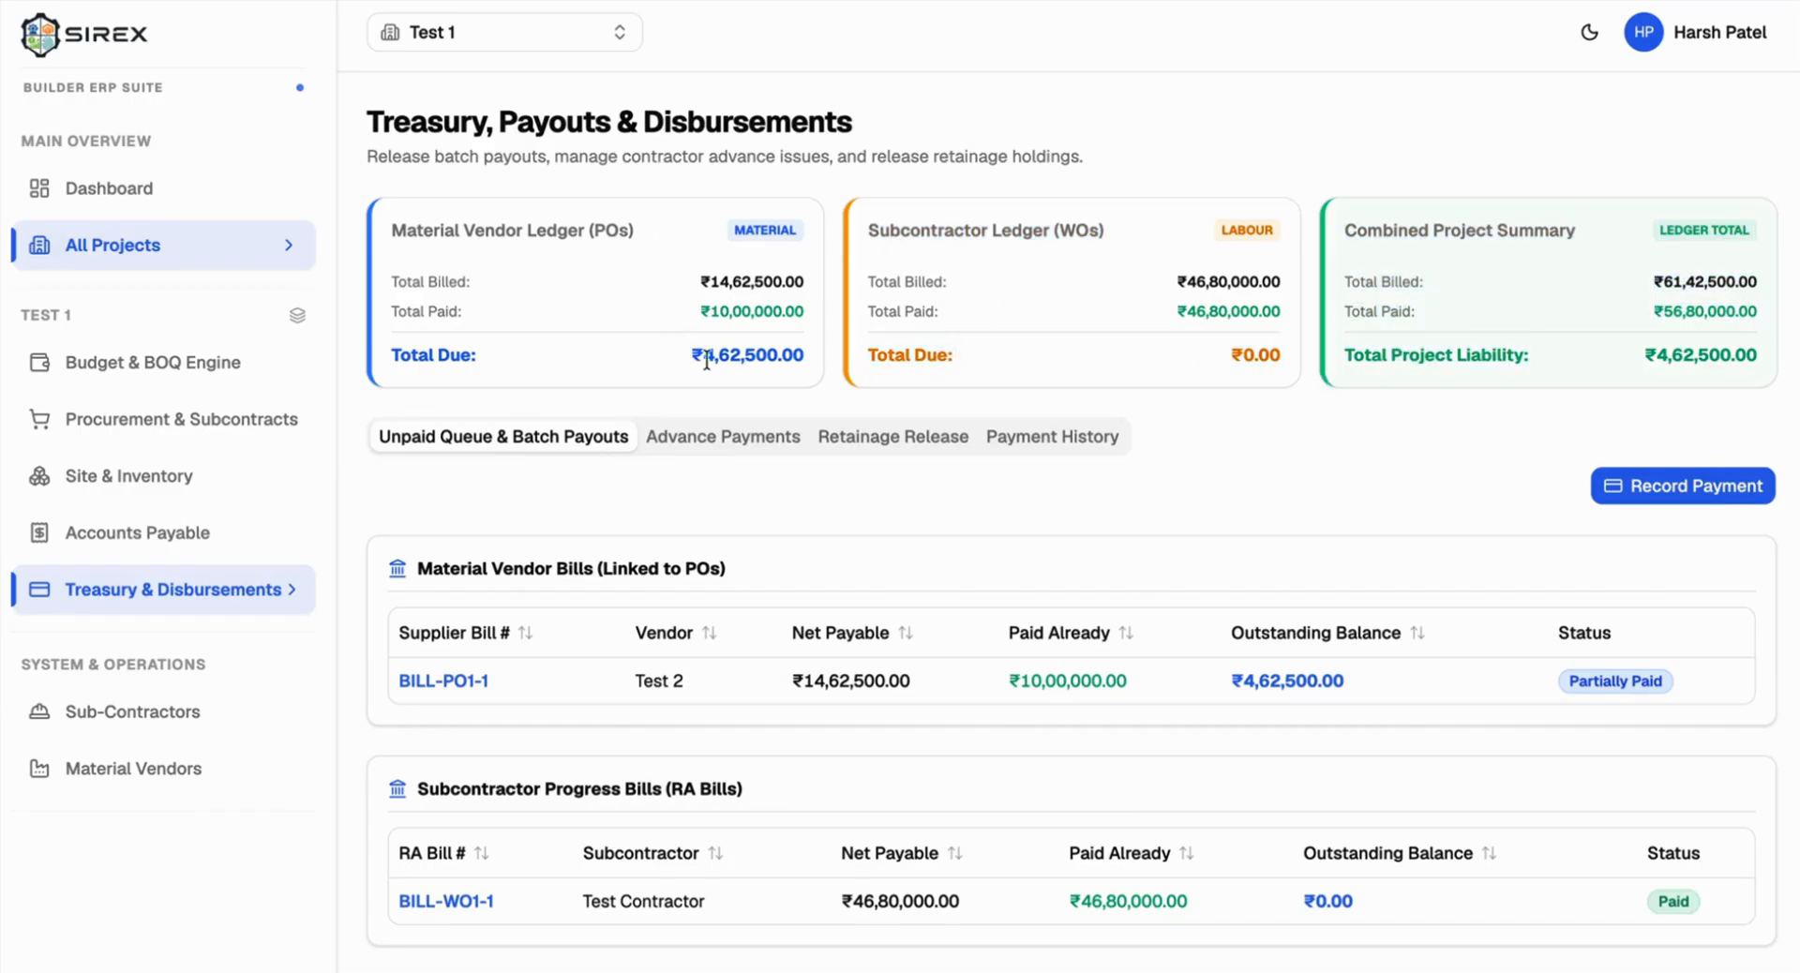
left_click_drag(705, 361, 799, 363)
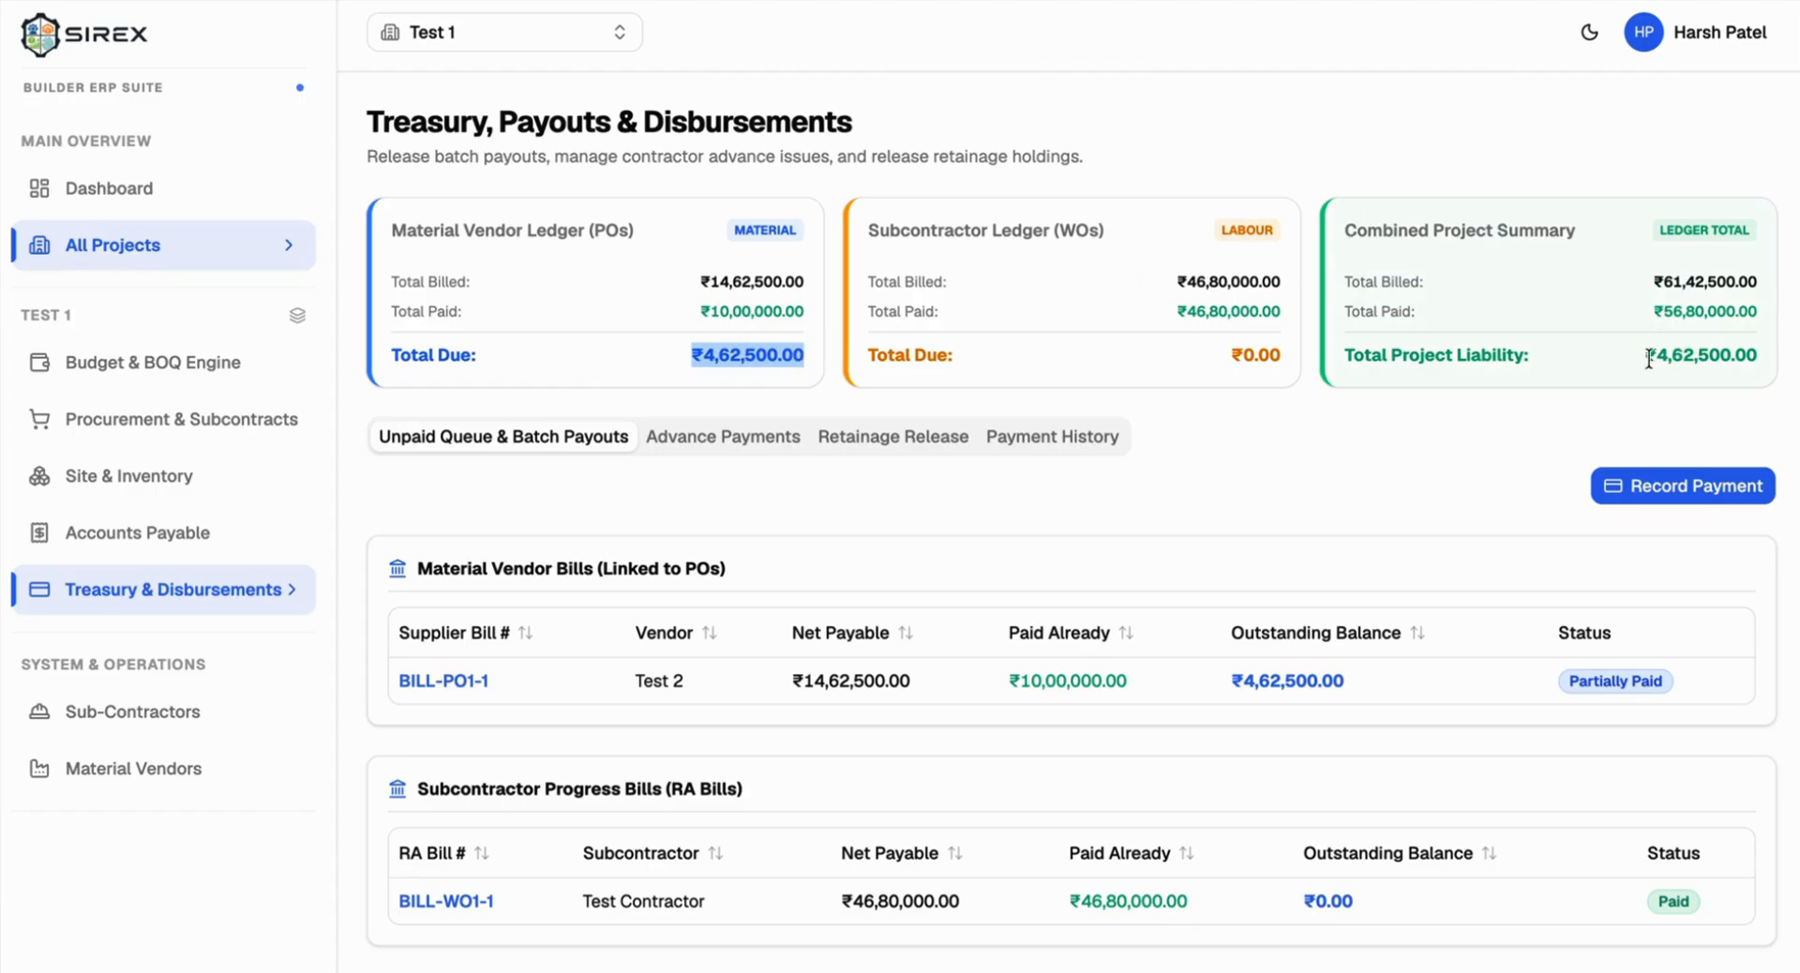
left_click_drag(1646, 357, 1692, 361)
left_click_drag(806, 357, 691, 358)
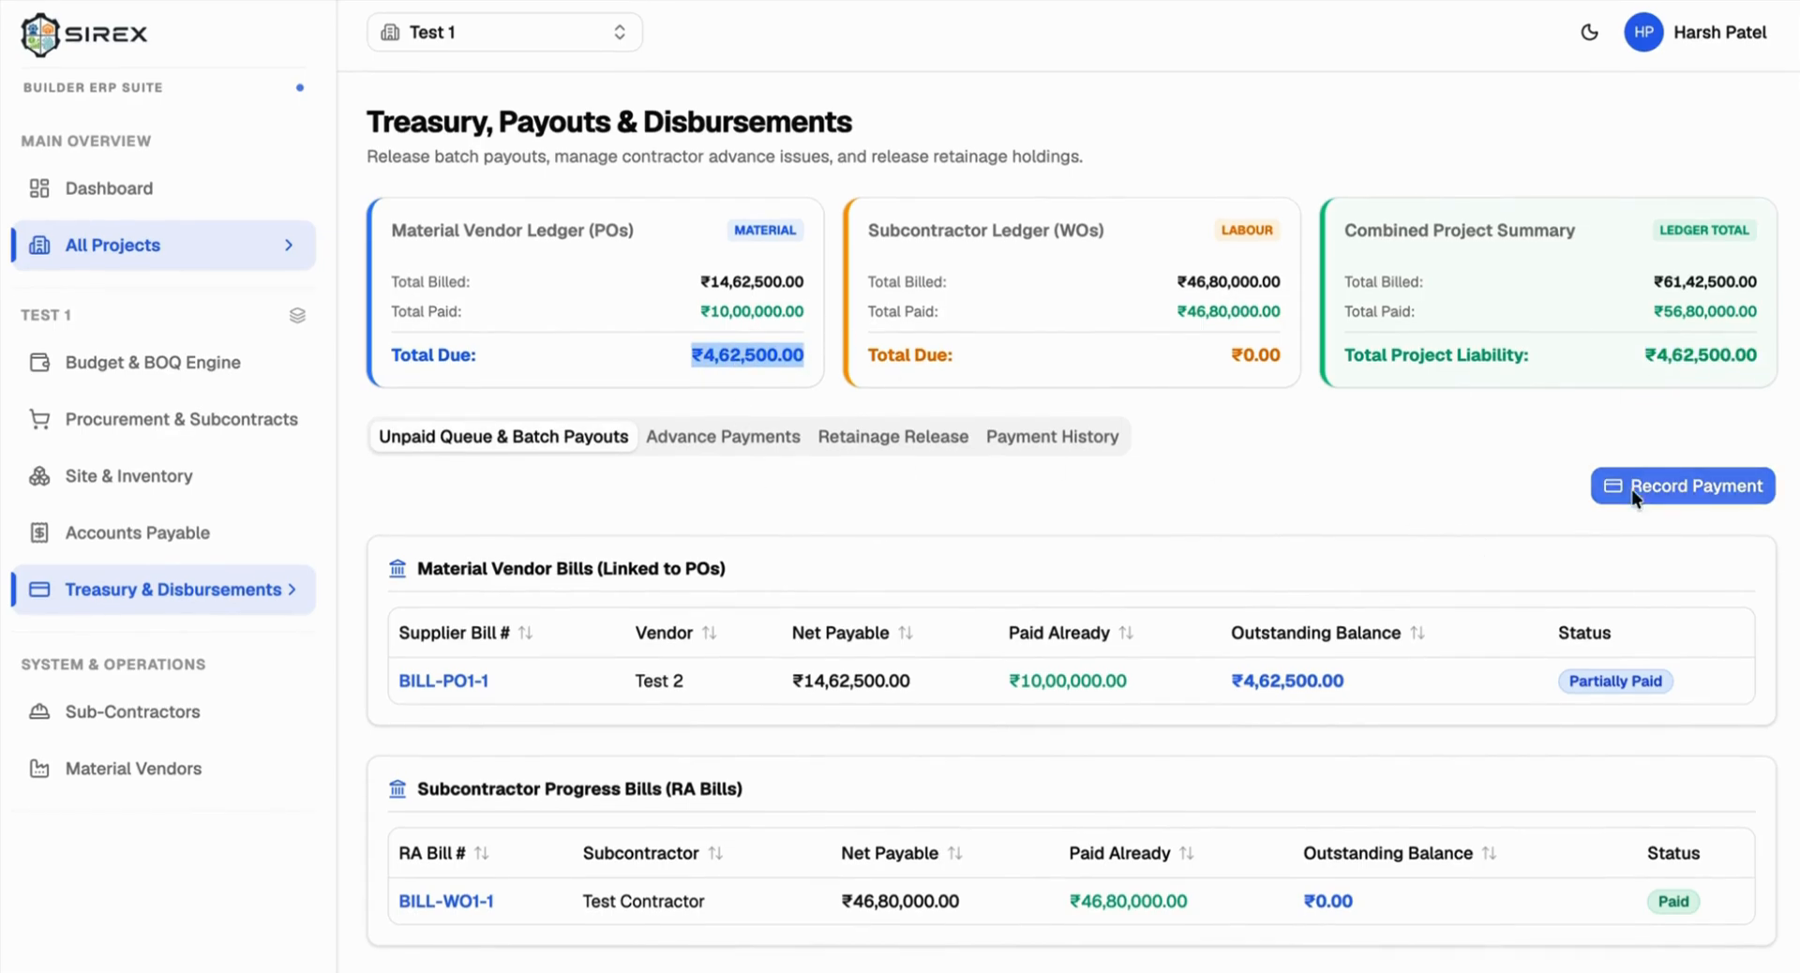
Step: Pay the remaining ₹4,62,500 on PO-1's BILL-PO1-1 as a material vendor payout, reference UTR-2
left_click(1677, 486)
left_click(748, 245)
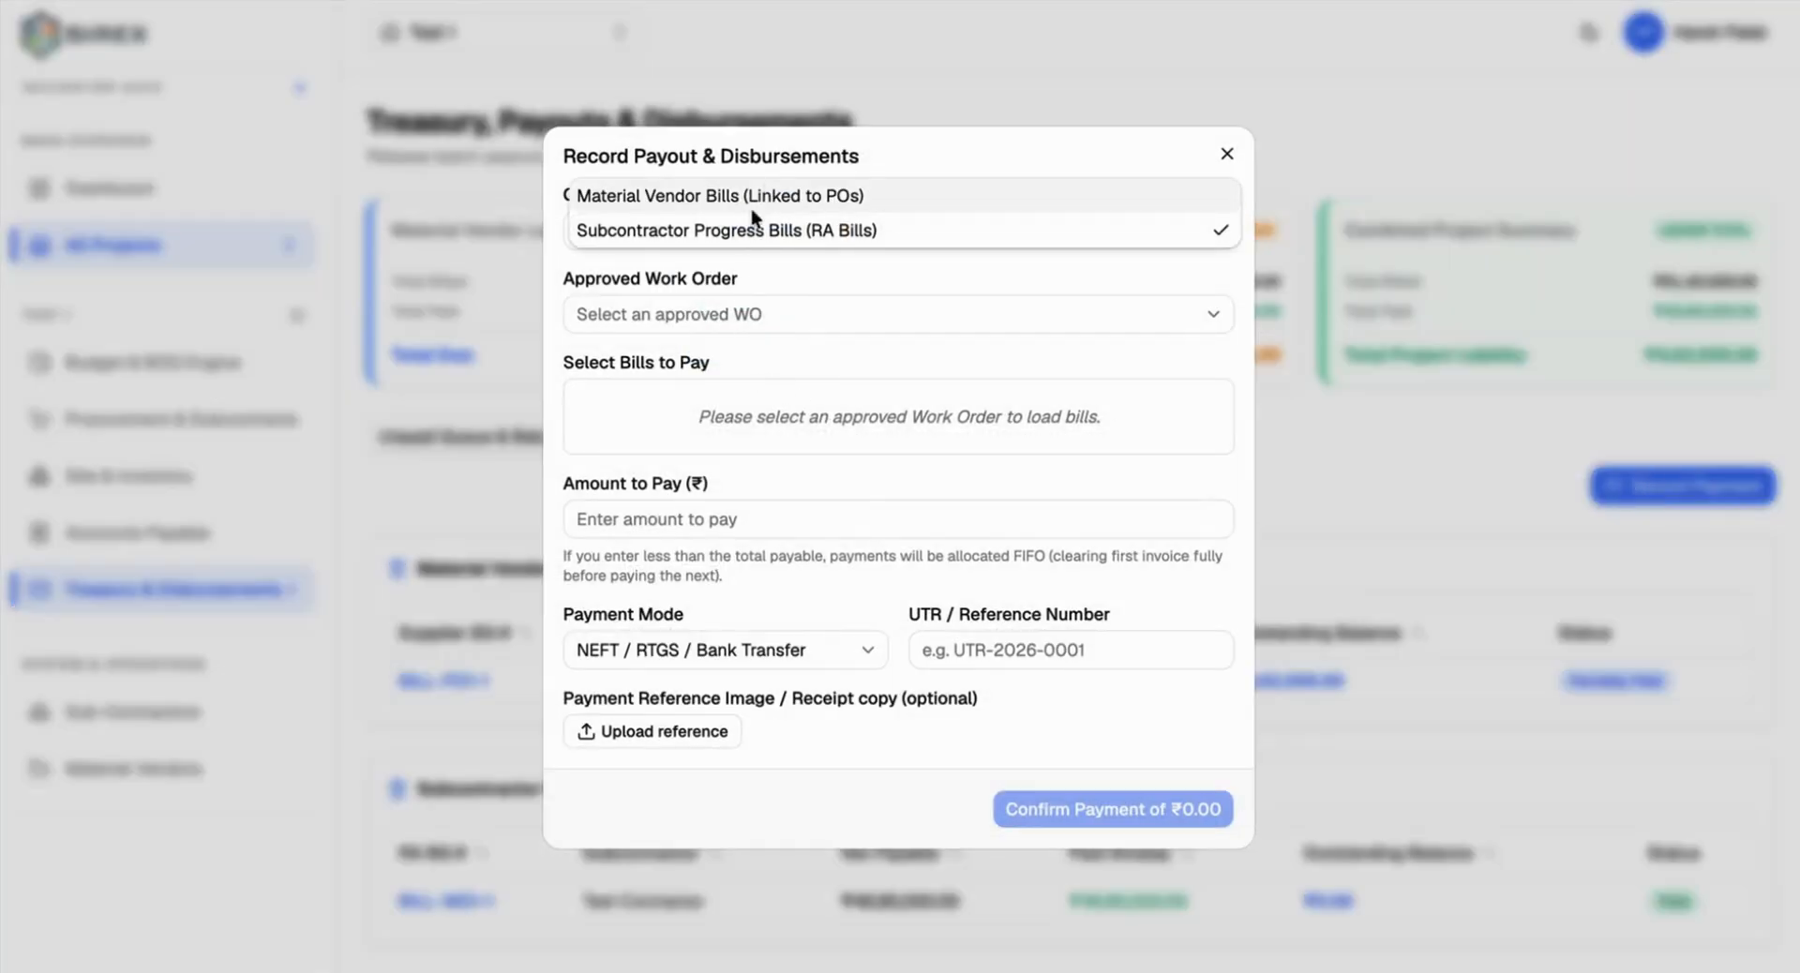
left_click(761, 188)
left_click(690, 321)
left_click(688, 312)
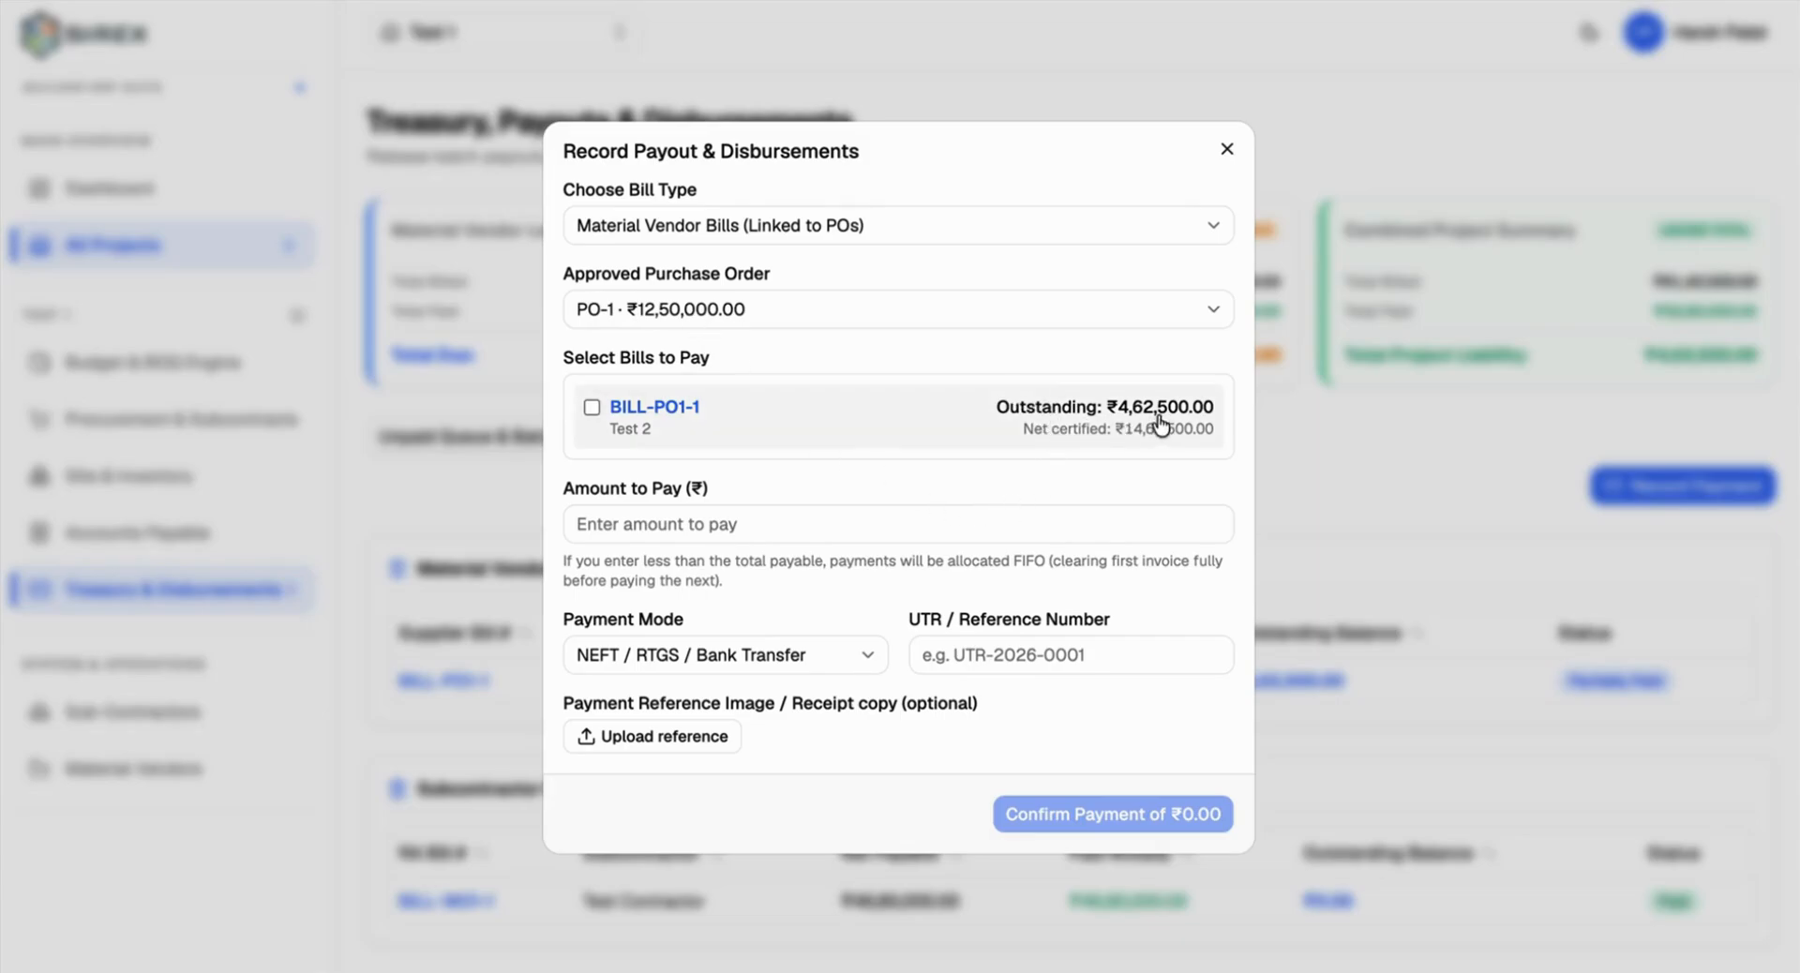
left_click(592, 409)
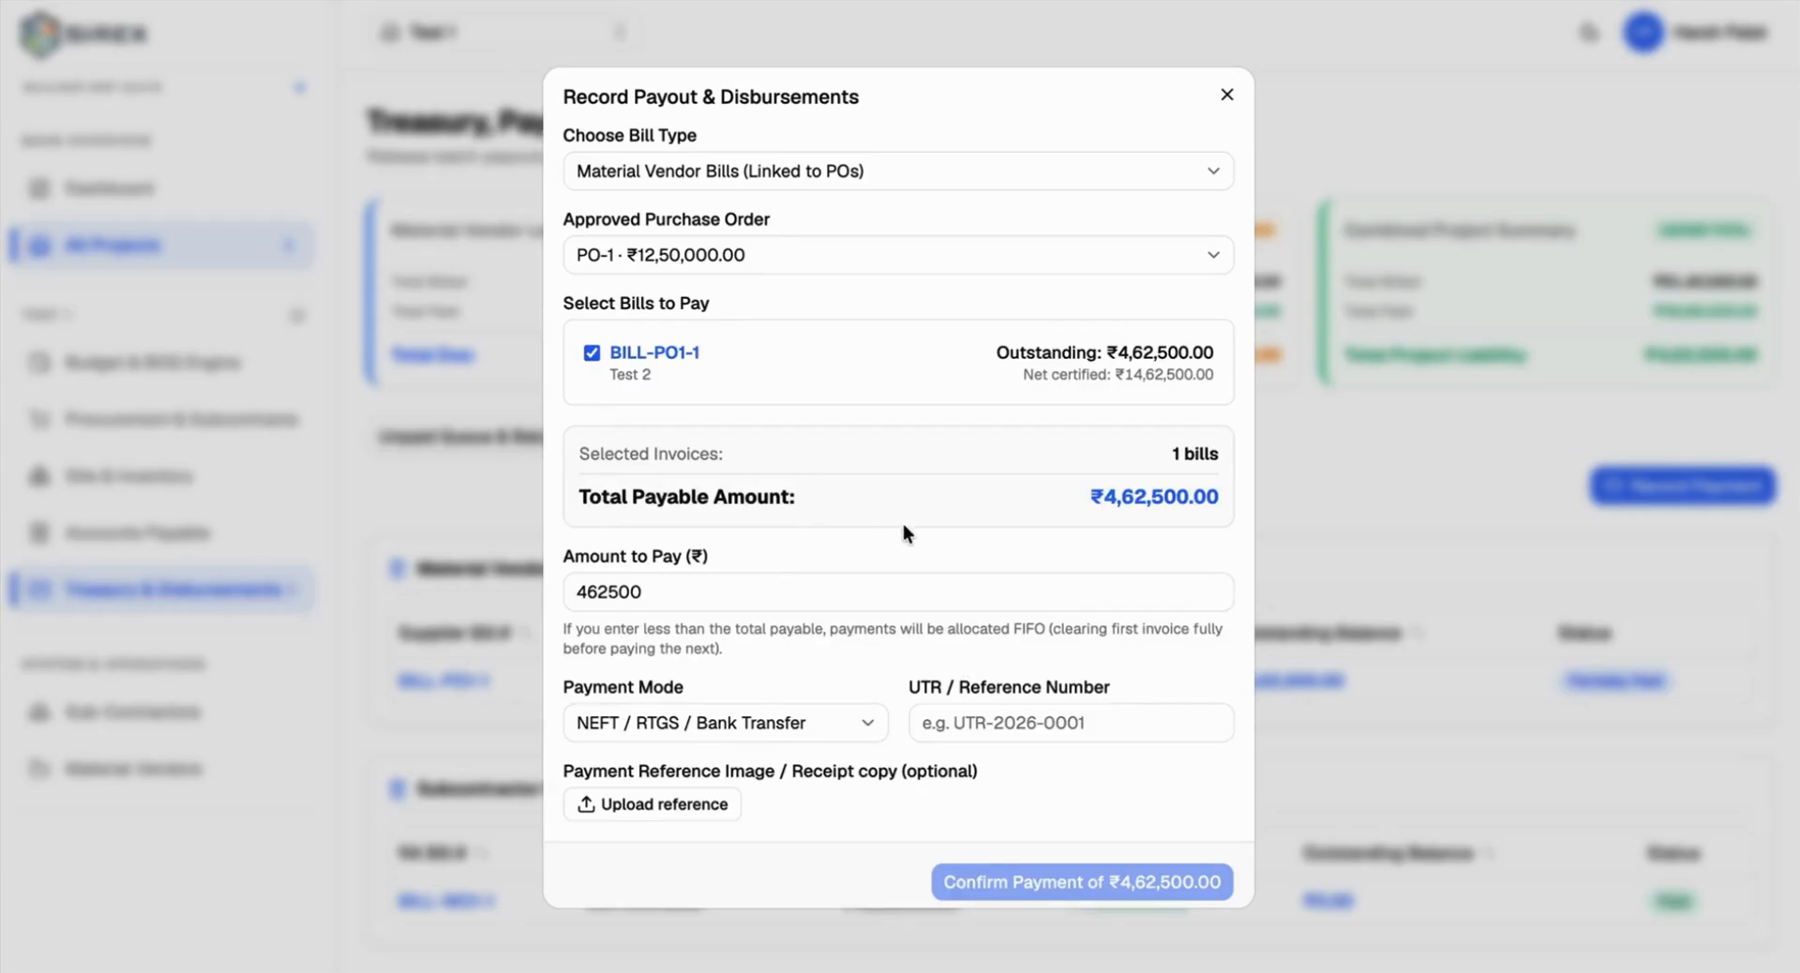
left_click(656, 595)
double_click(656, 595)
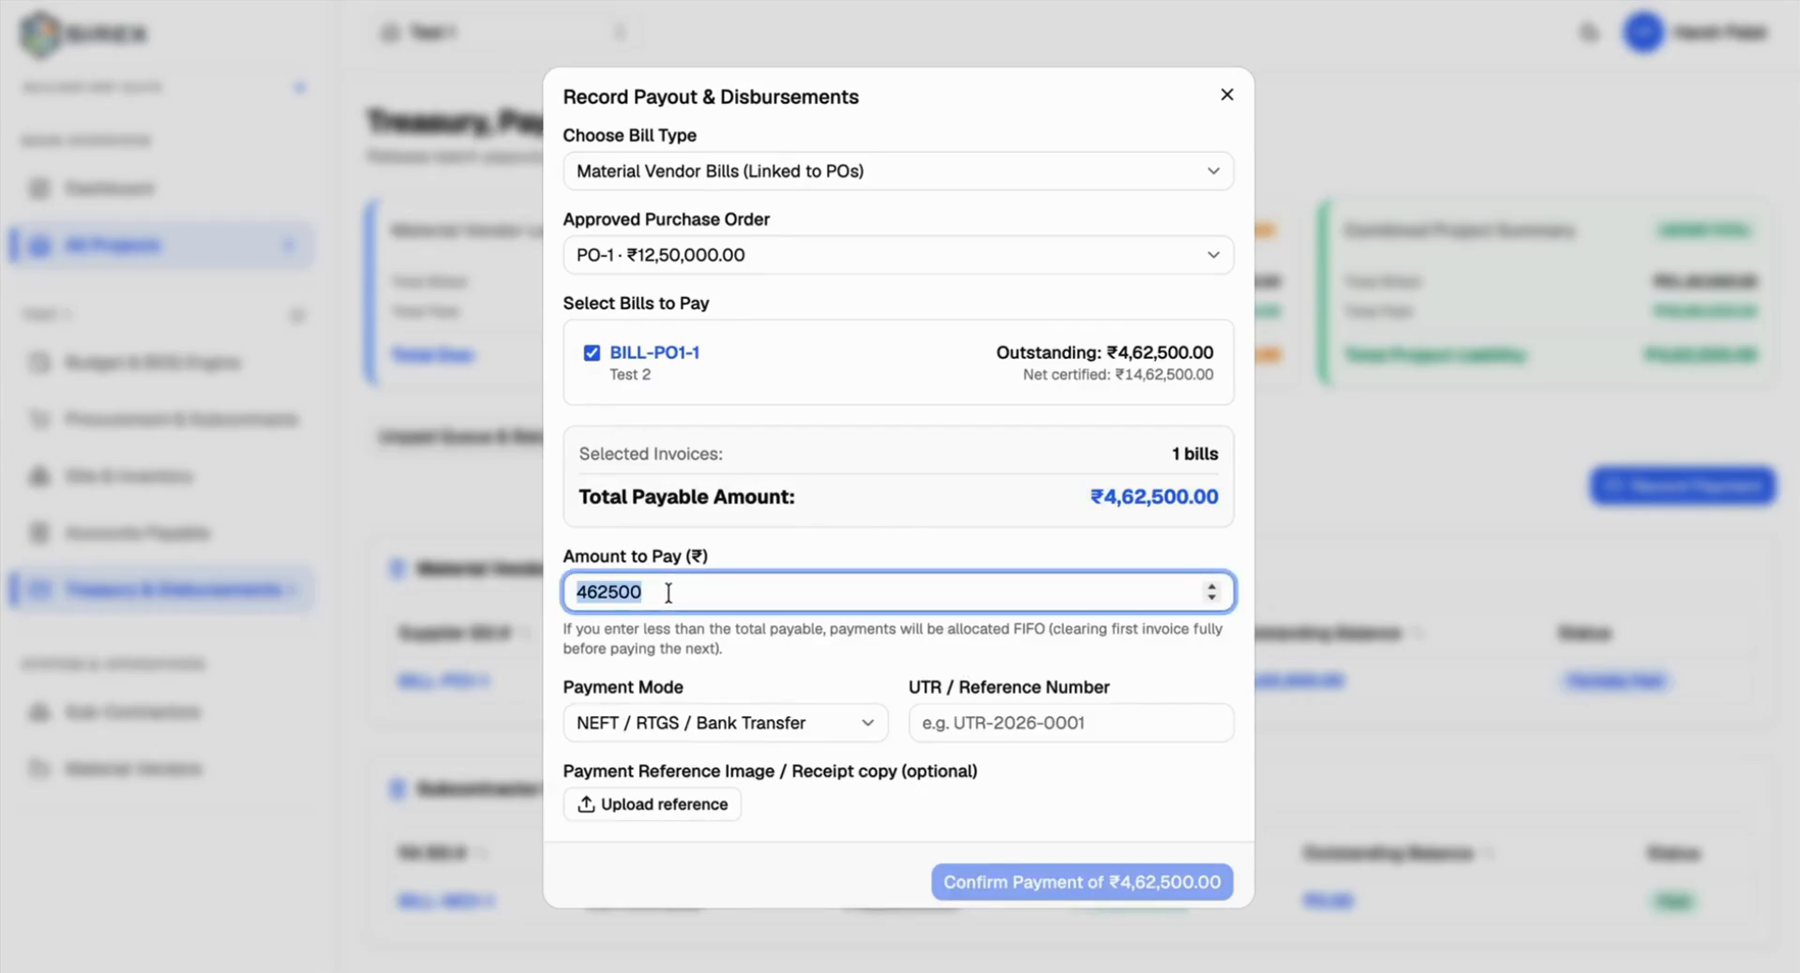
left_click(980, 729)
type("UTR")
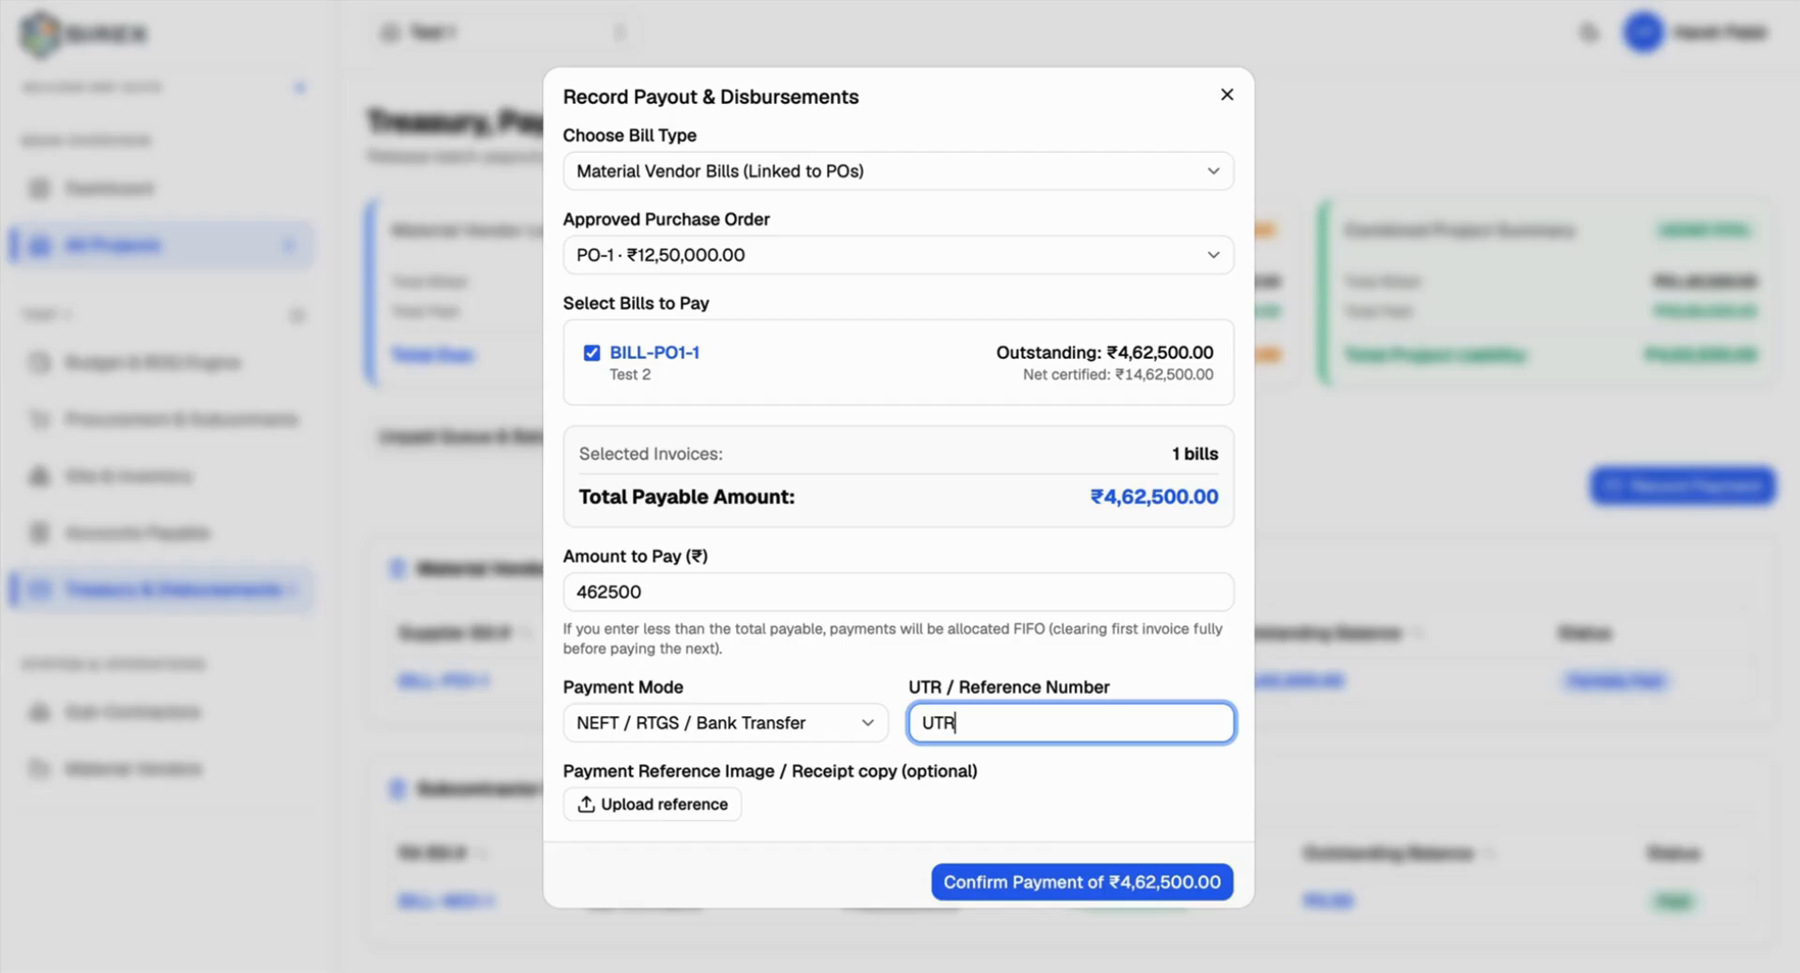
type("-2")
left_click(1107, 877)
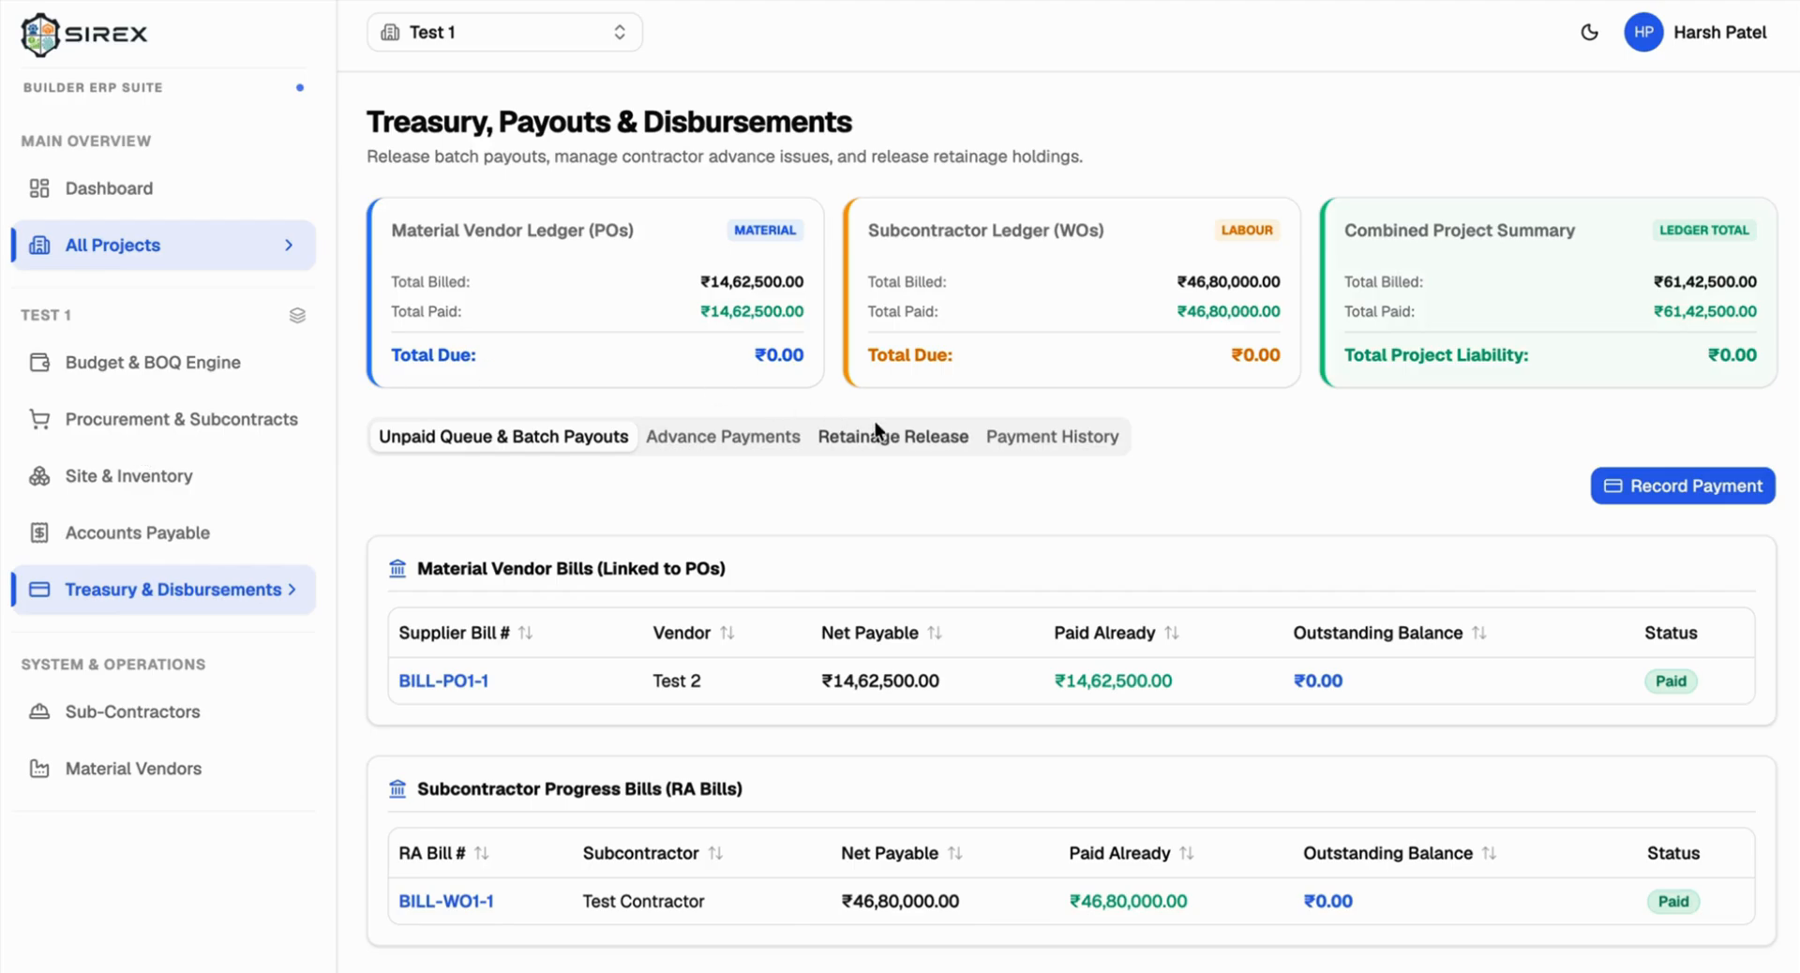
left_click(753, 437)
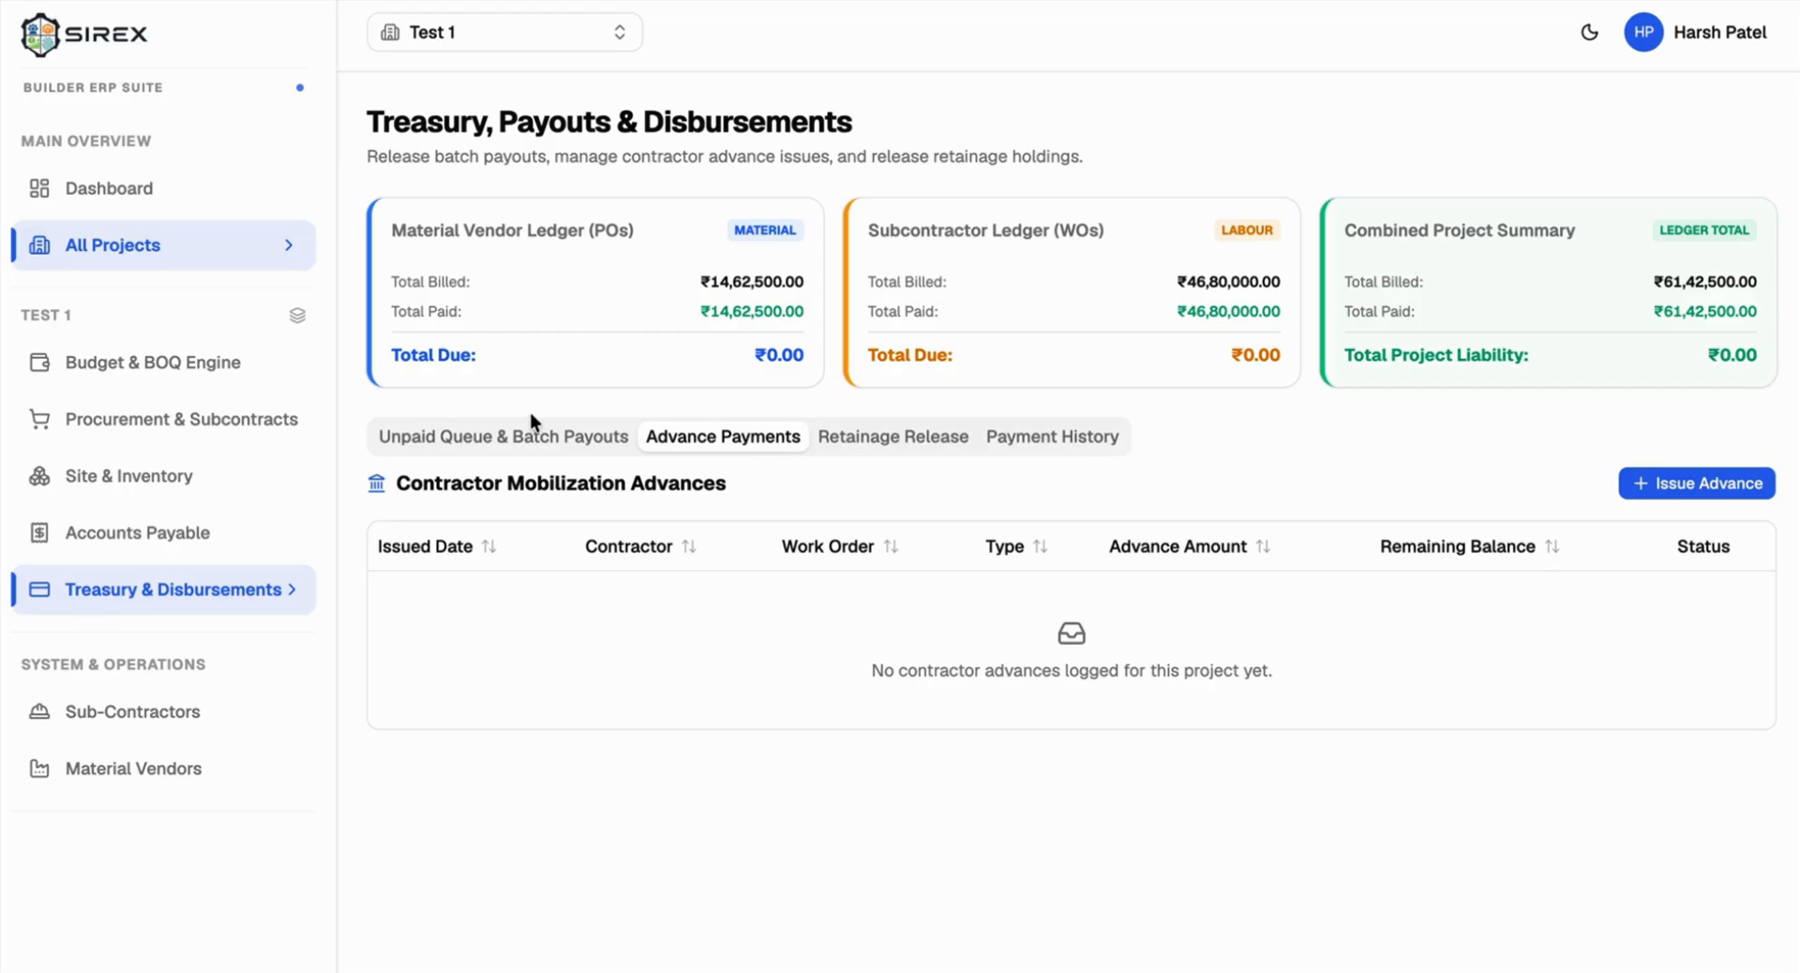
left_click(514, 433)
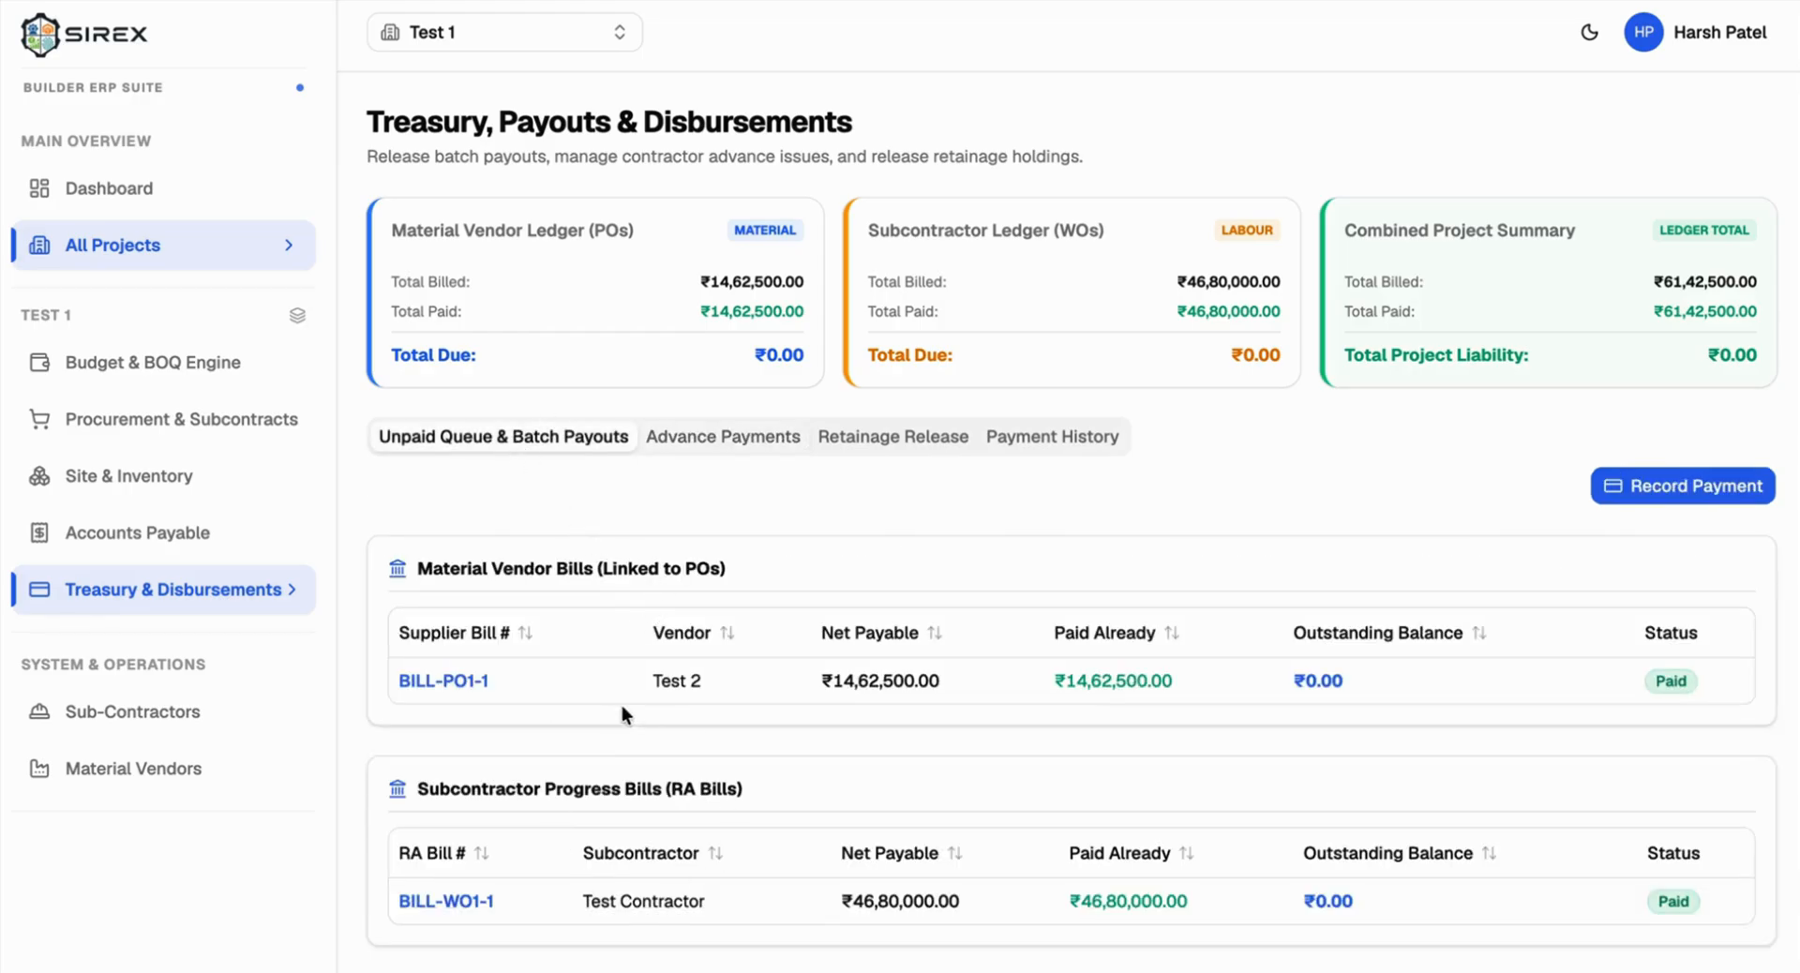
left_click(1021, 434)
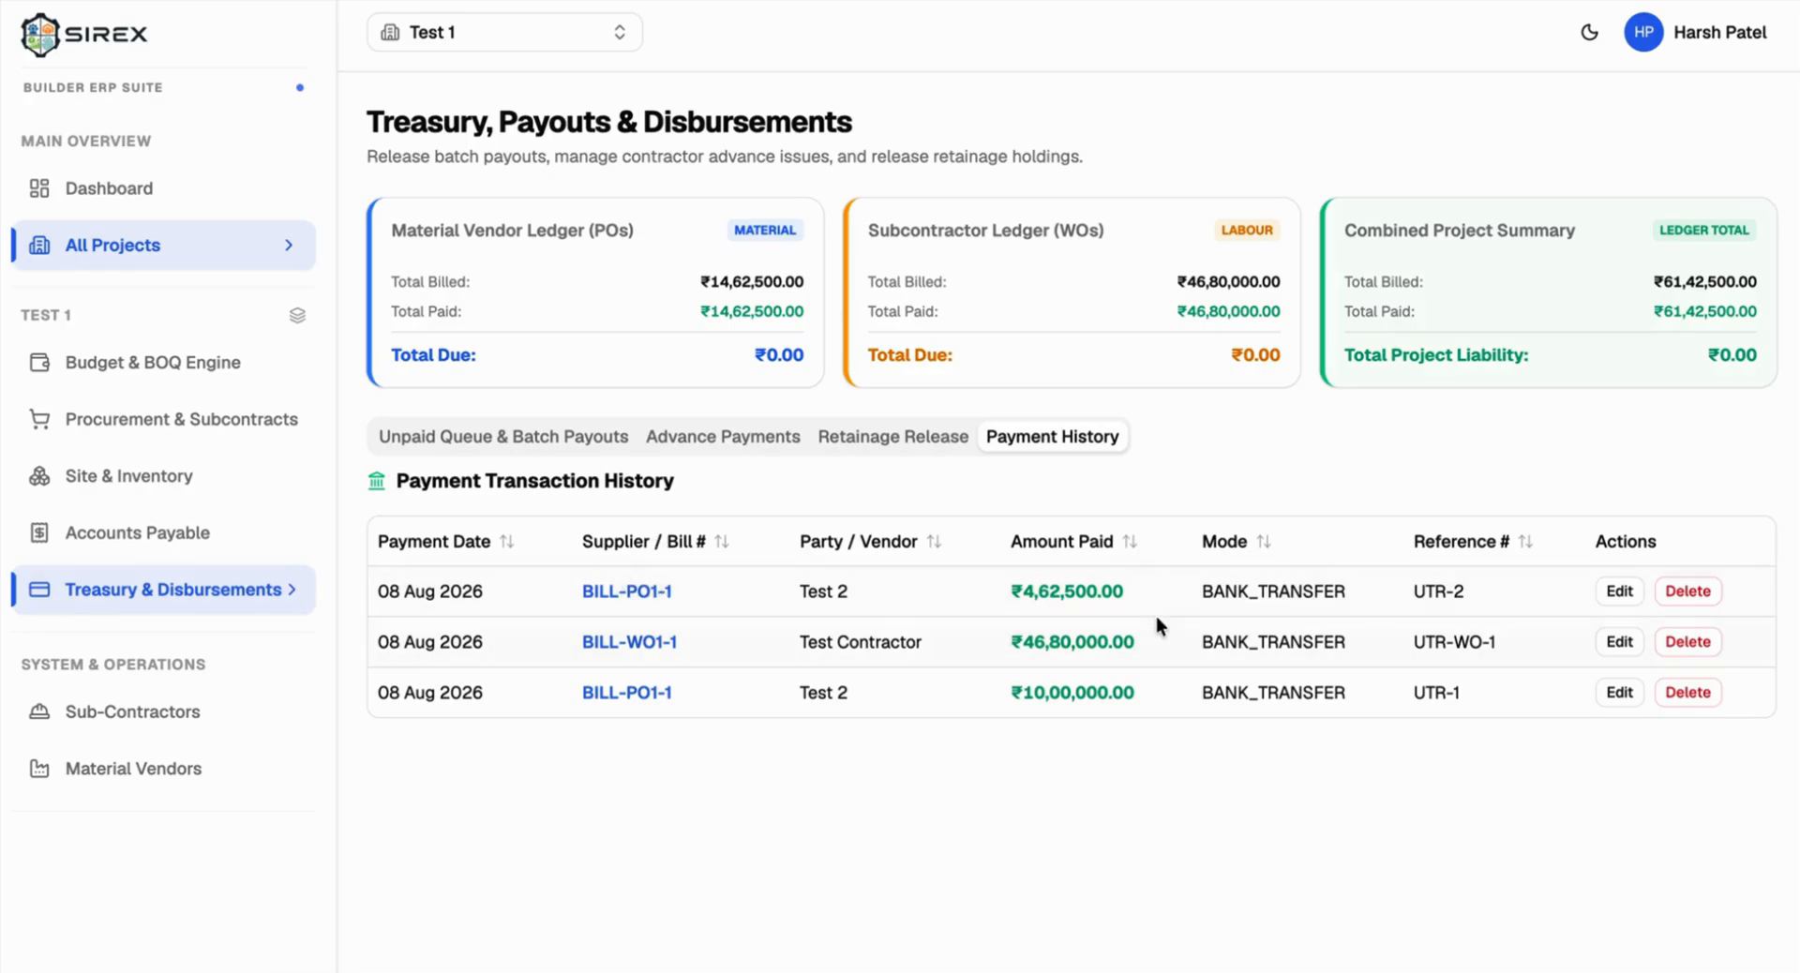
left_click(1623, 647)
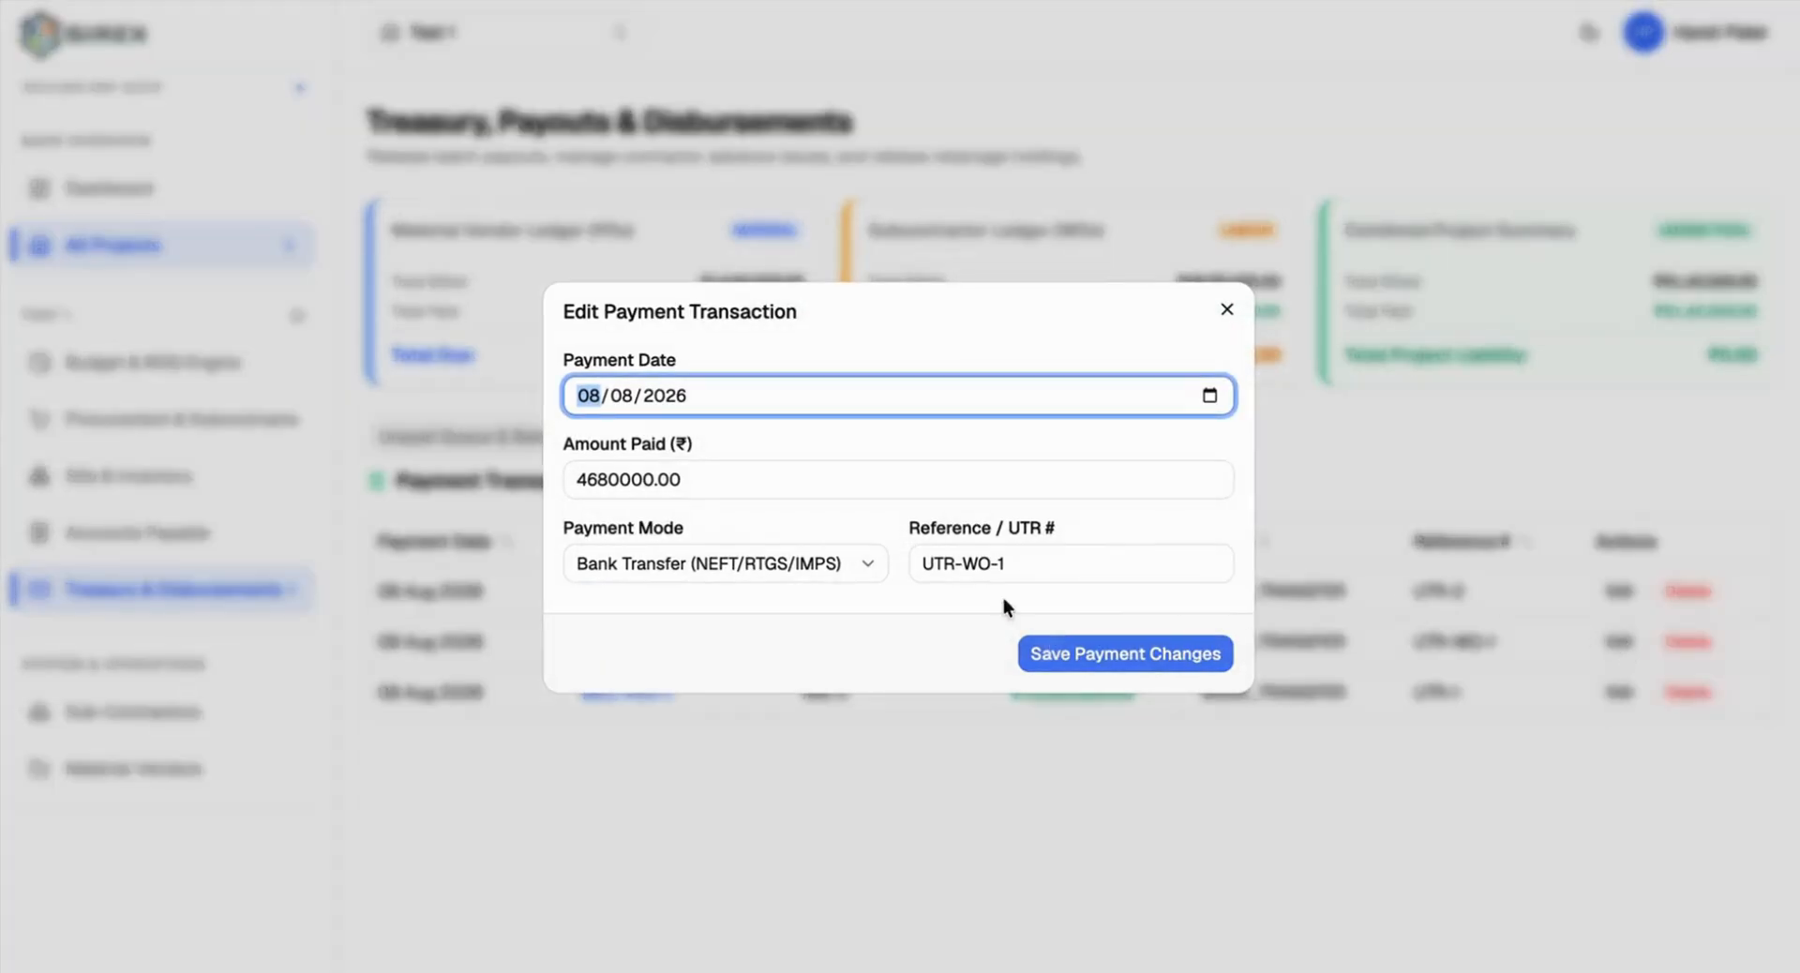
left_click(1224, 309)
left_click(424, 436)
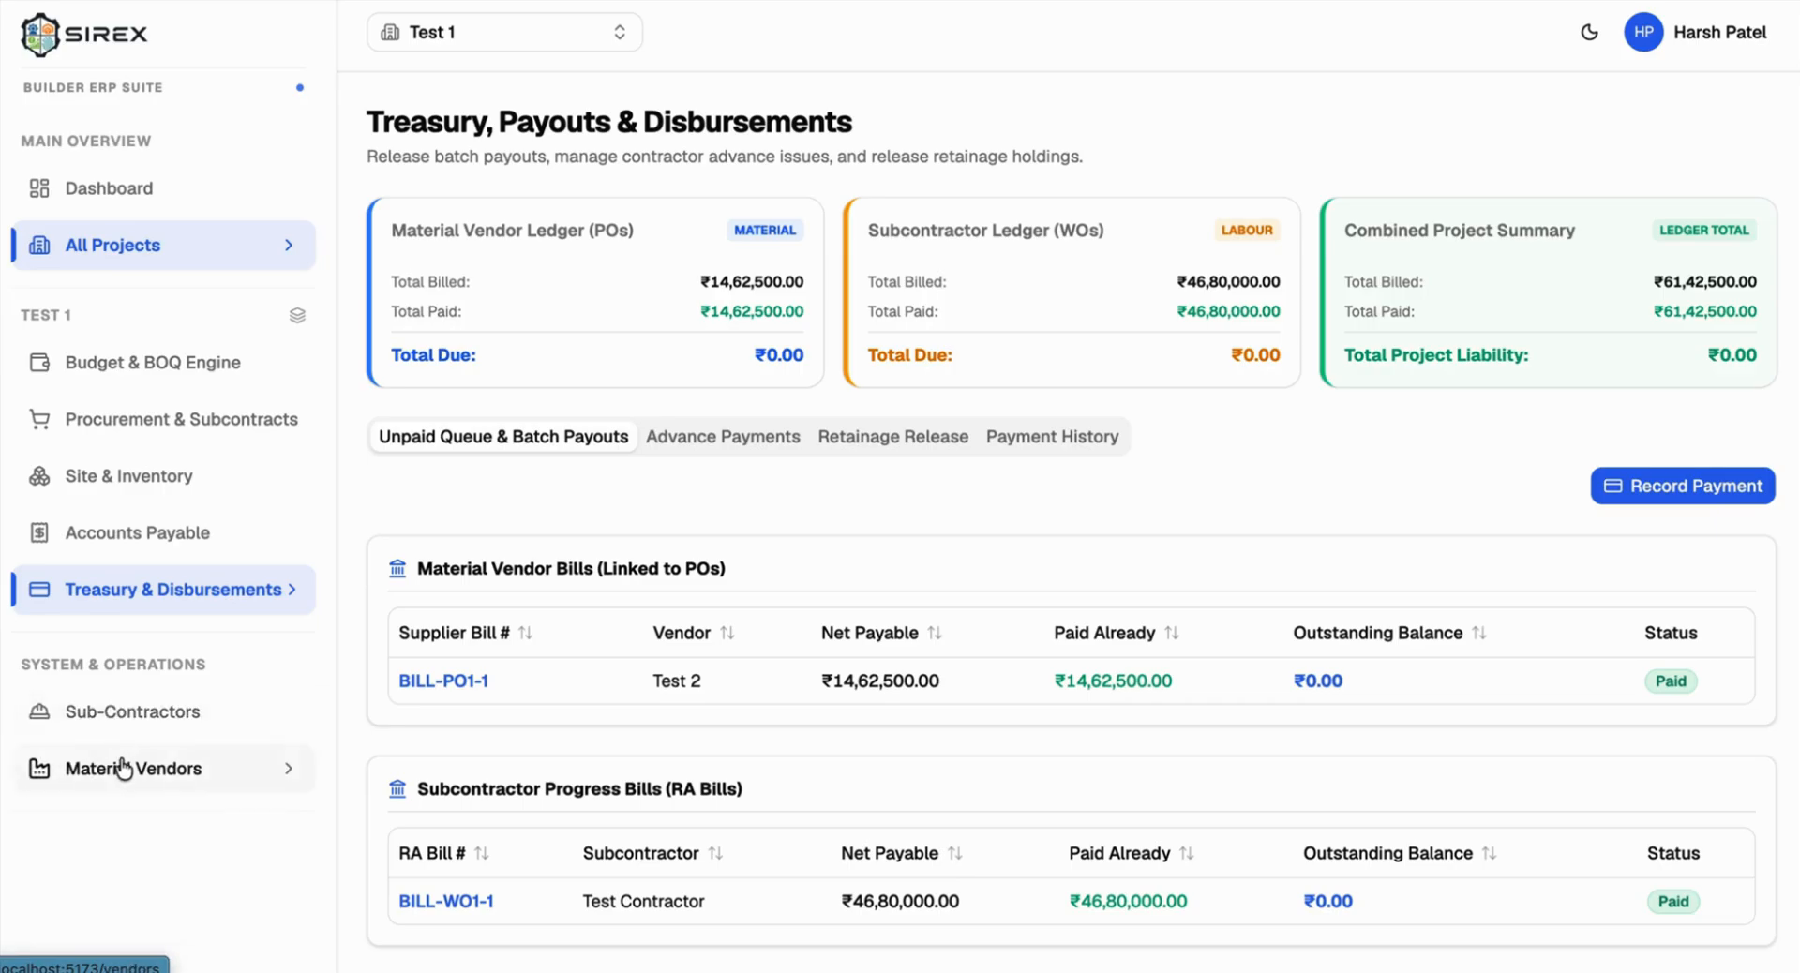
Step: Go to Sub-Contractors and open Test Contractor's ledger
left_click(120, 720)
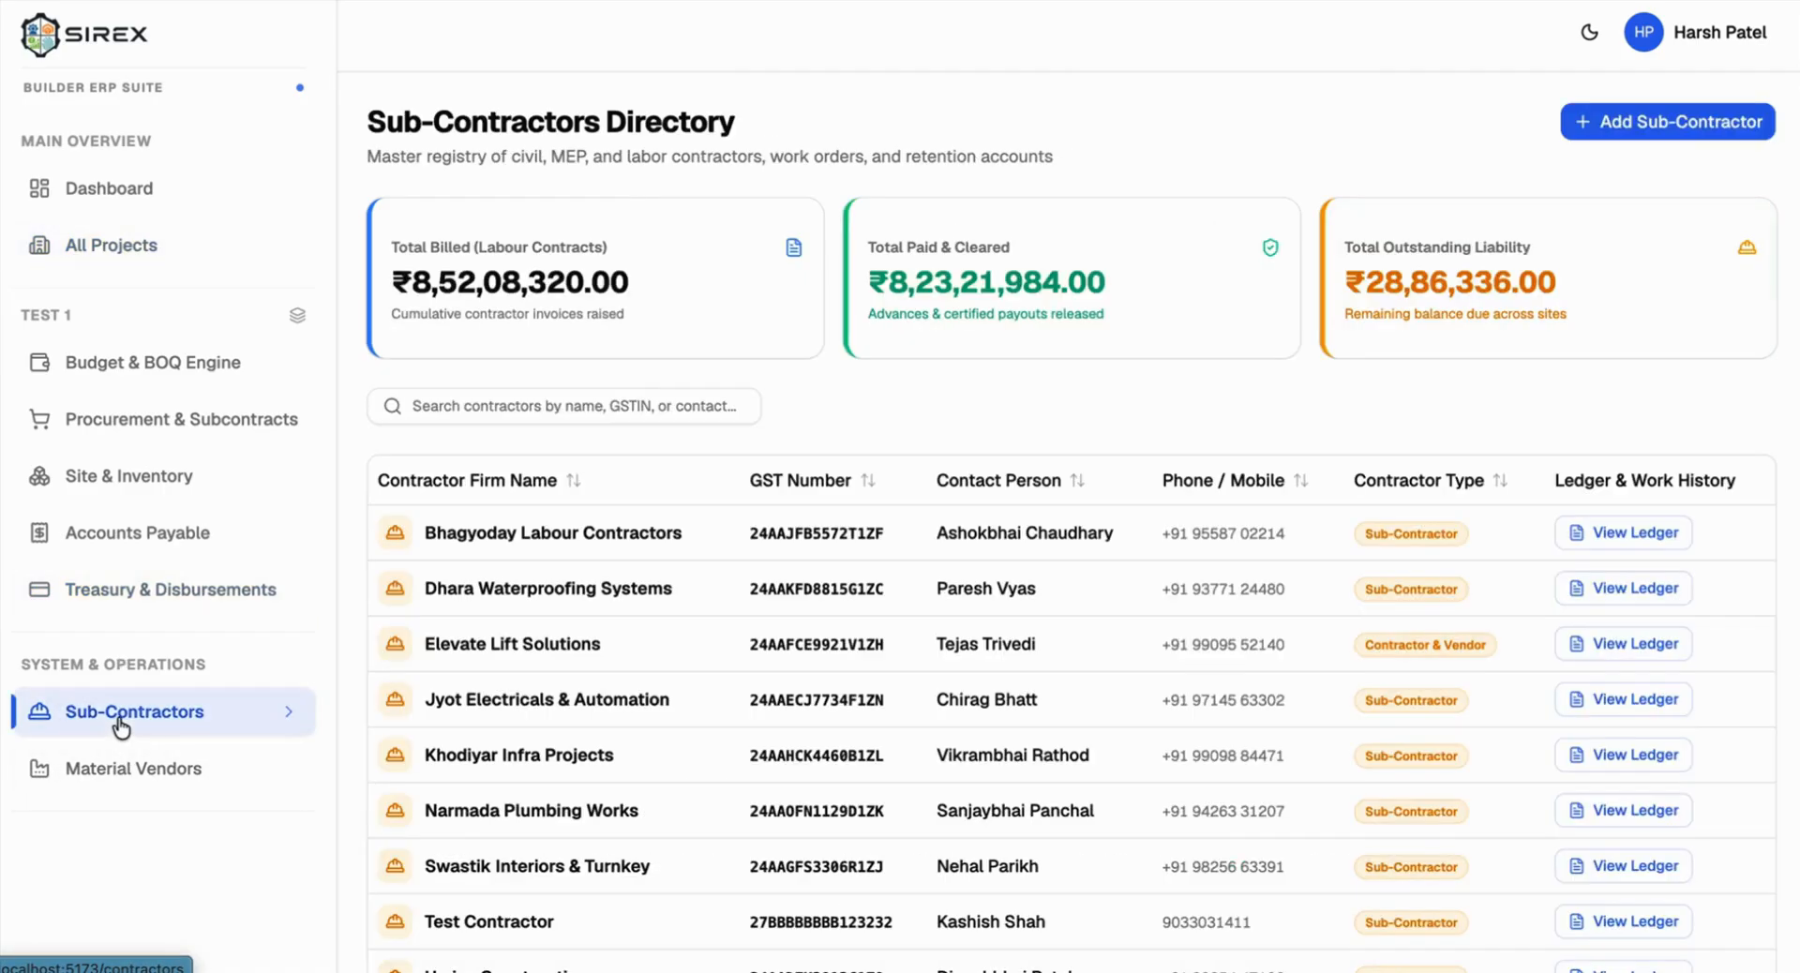
scroll(388, 622, "down", 2)
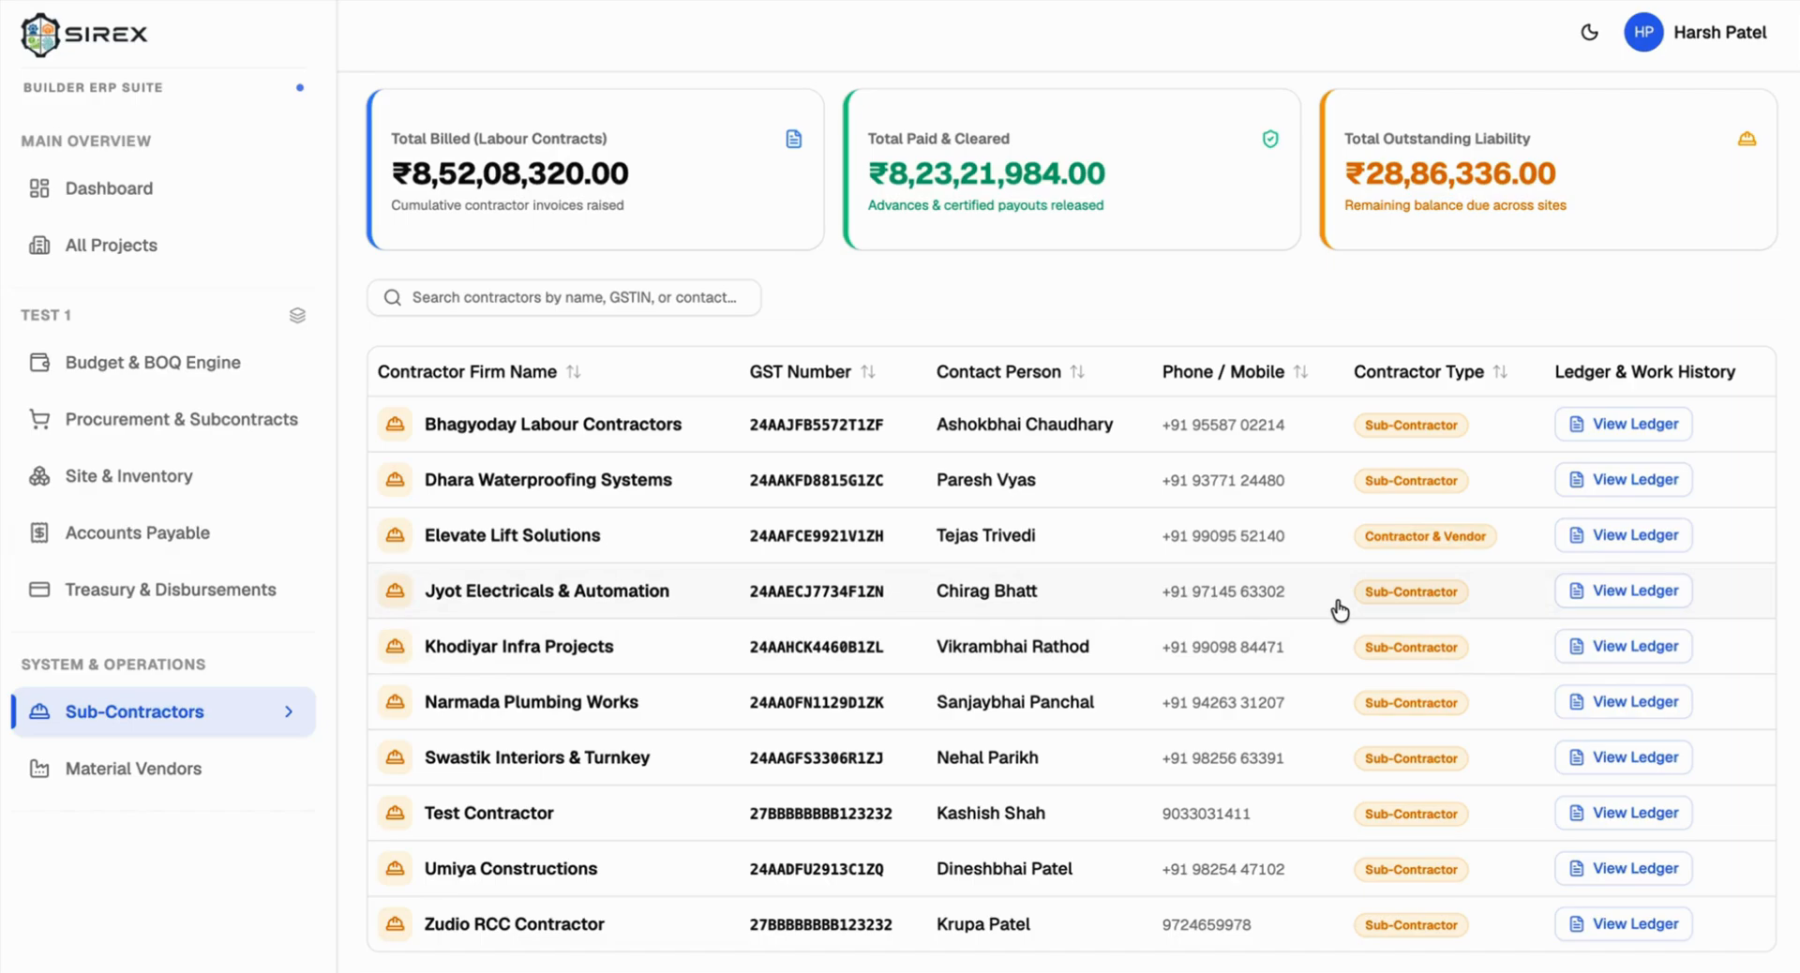
scroll(1338, 605, "up", 2)
scroll(1038, 314, "down", 1)
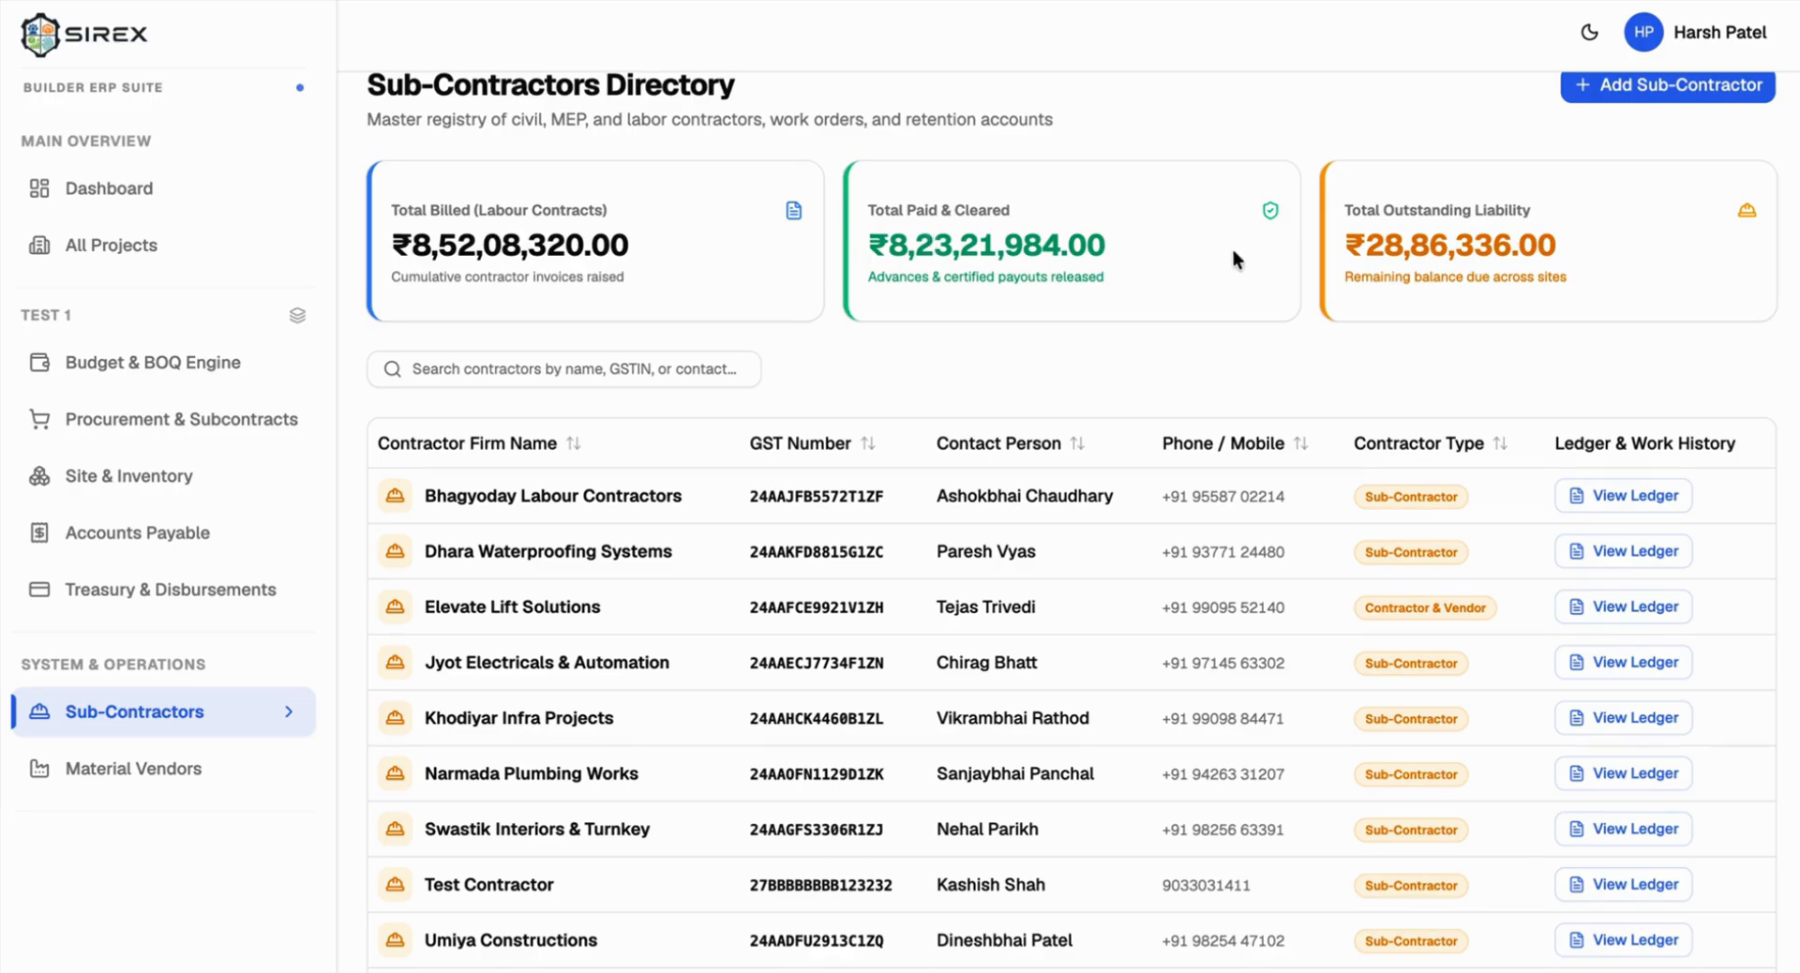
scroll(1391, 262, "down", 2)
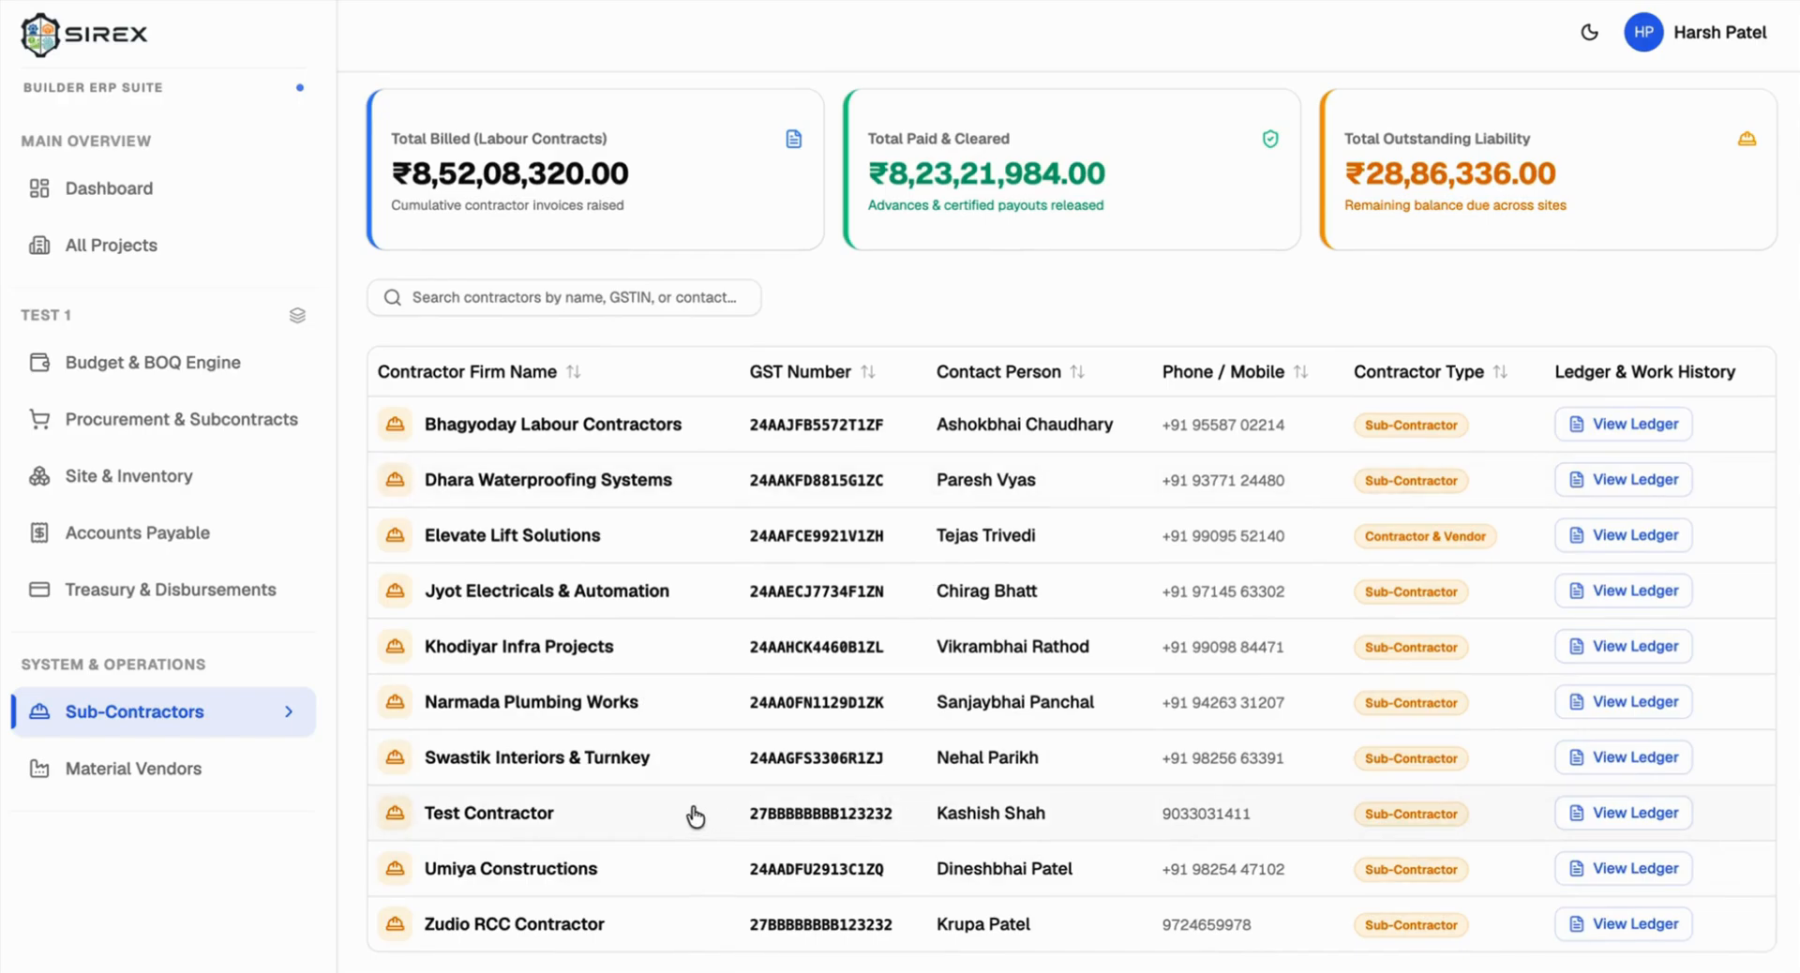
left_click(1651, 811)
Step: Check the ledger's ₹46,80,000.00 billed, 09 Aug invoice, 08 Aug payment and zero outstanding, then go back
left_click_drag(411, 279, 521, 282)
left_click_drag(400, 345, 629, 346)
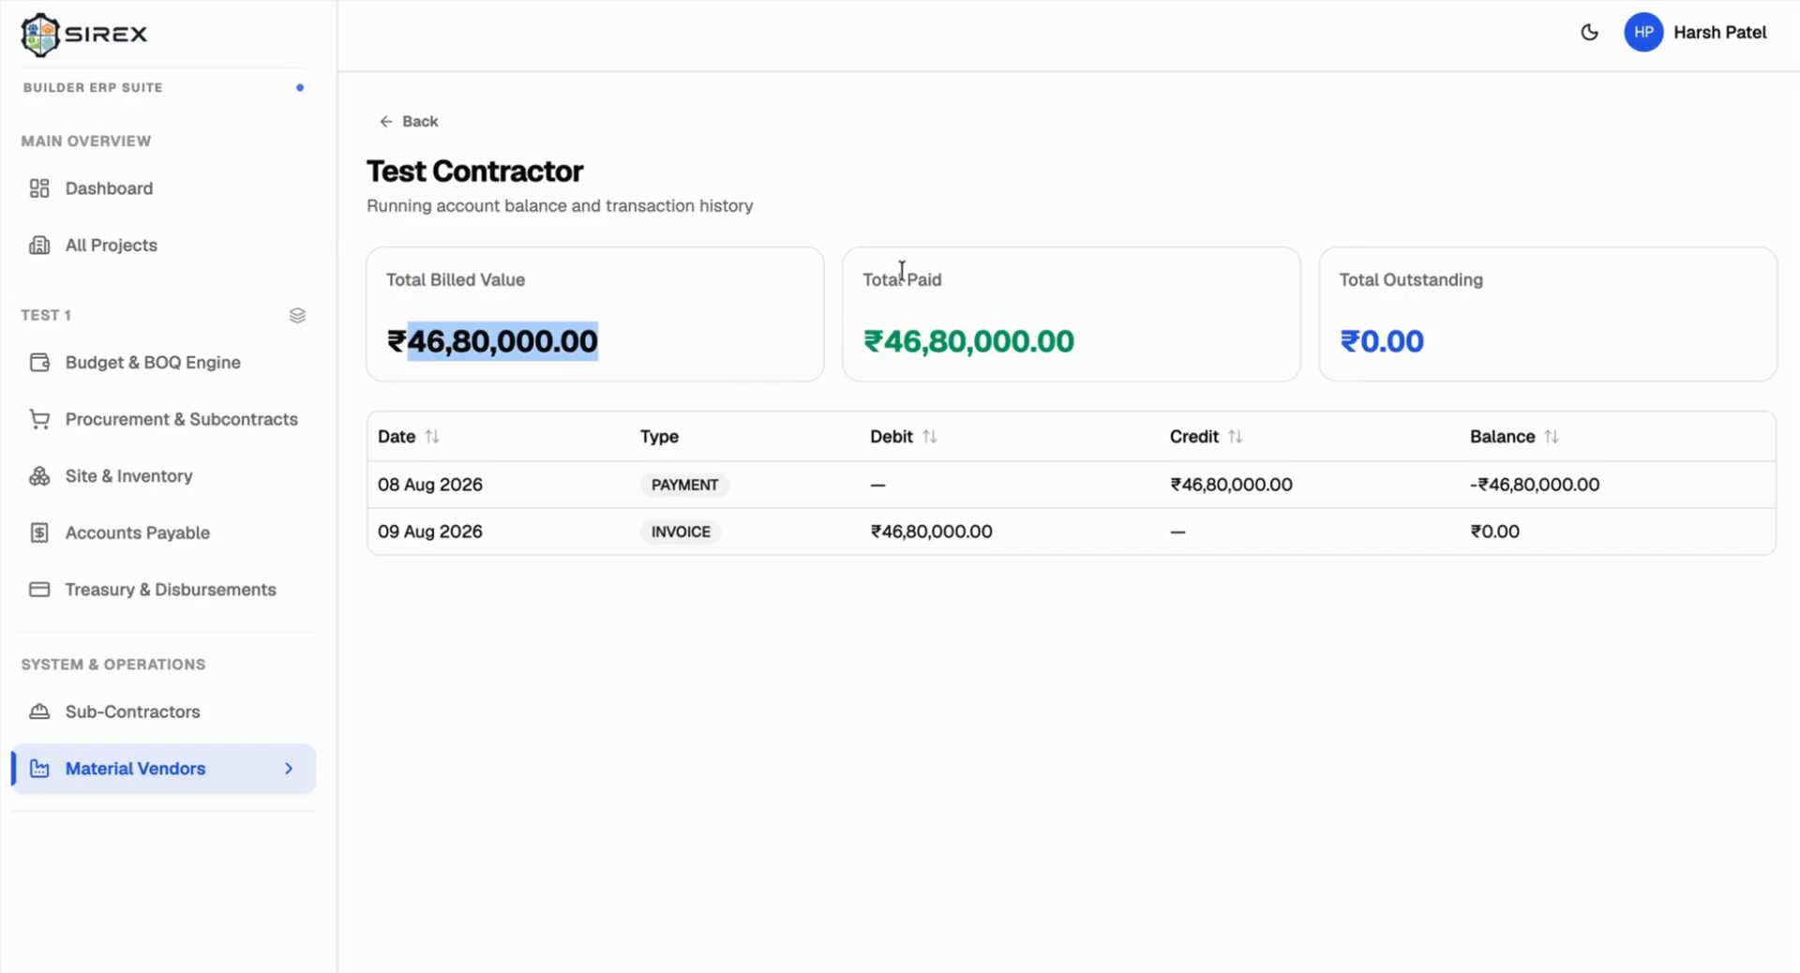
left_click_drag(1337, 272, 1464, 280)
double_click(462, 183)
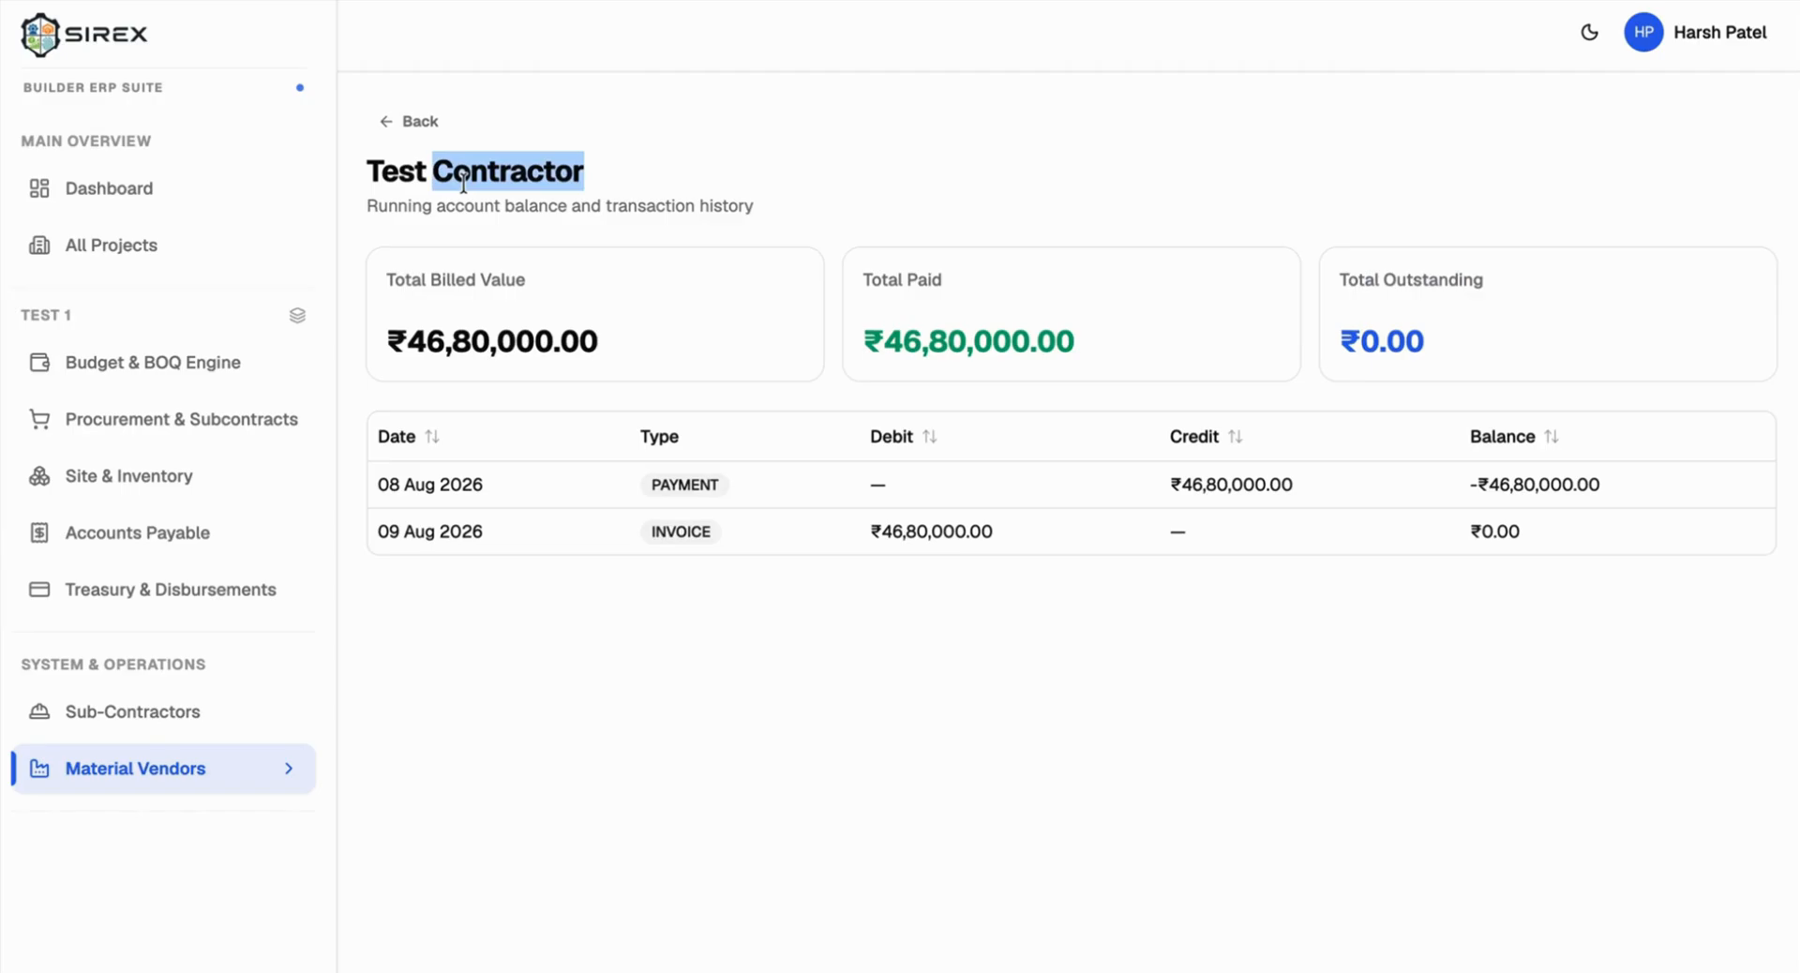
double_click(655, 532)
double_click(385, 530)
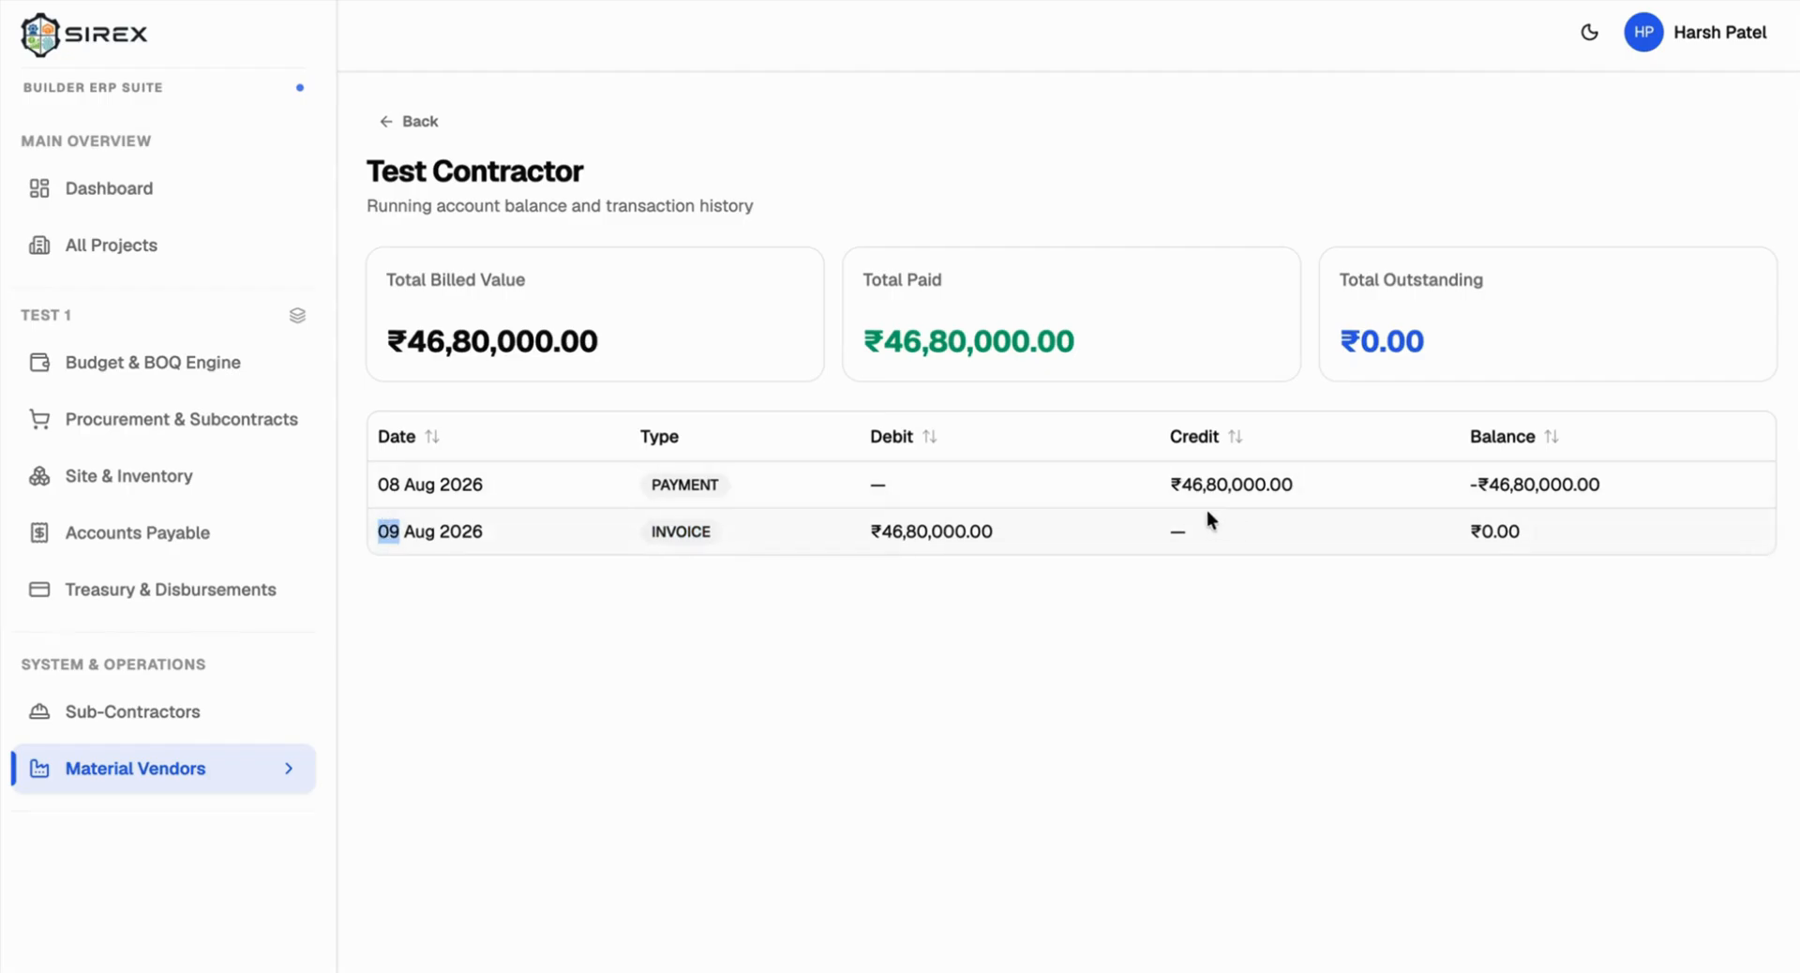
triple_click(390, 483)
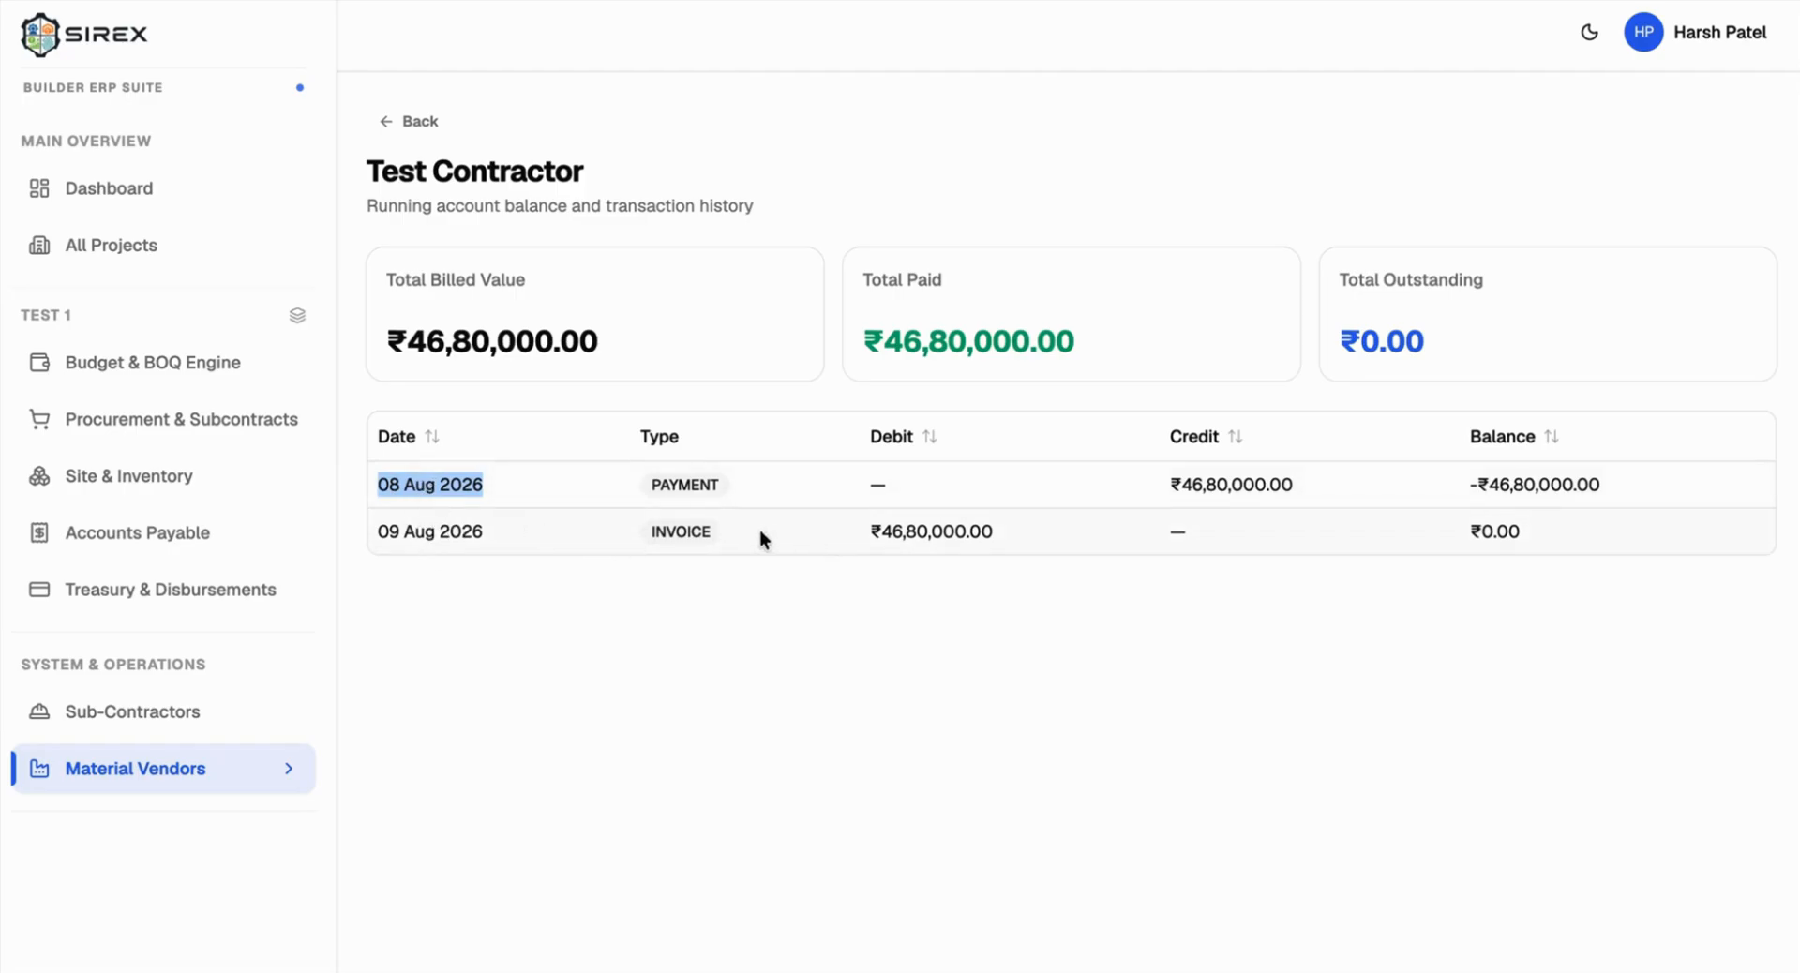
double_click(675, 527)
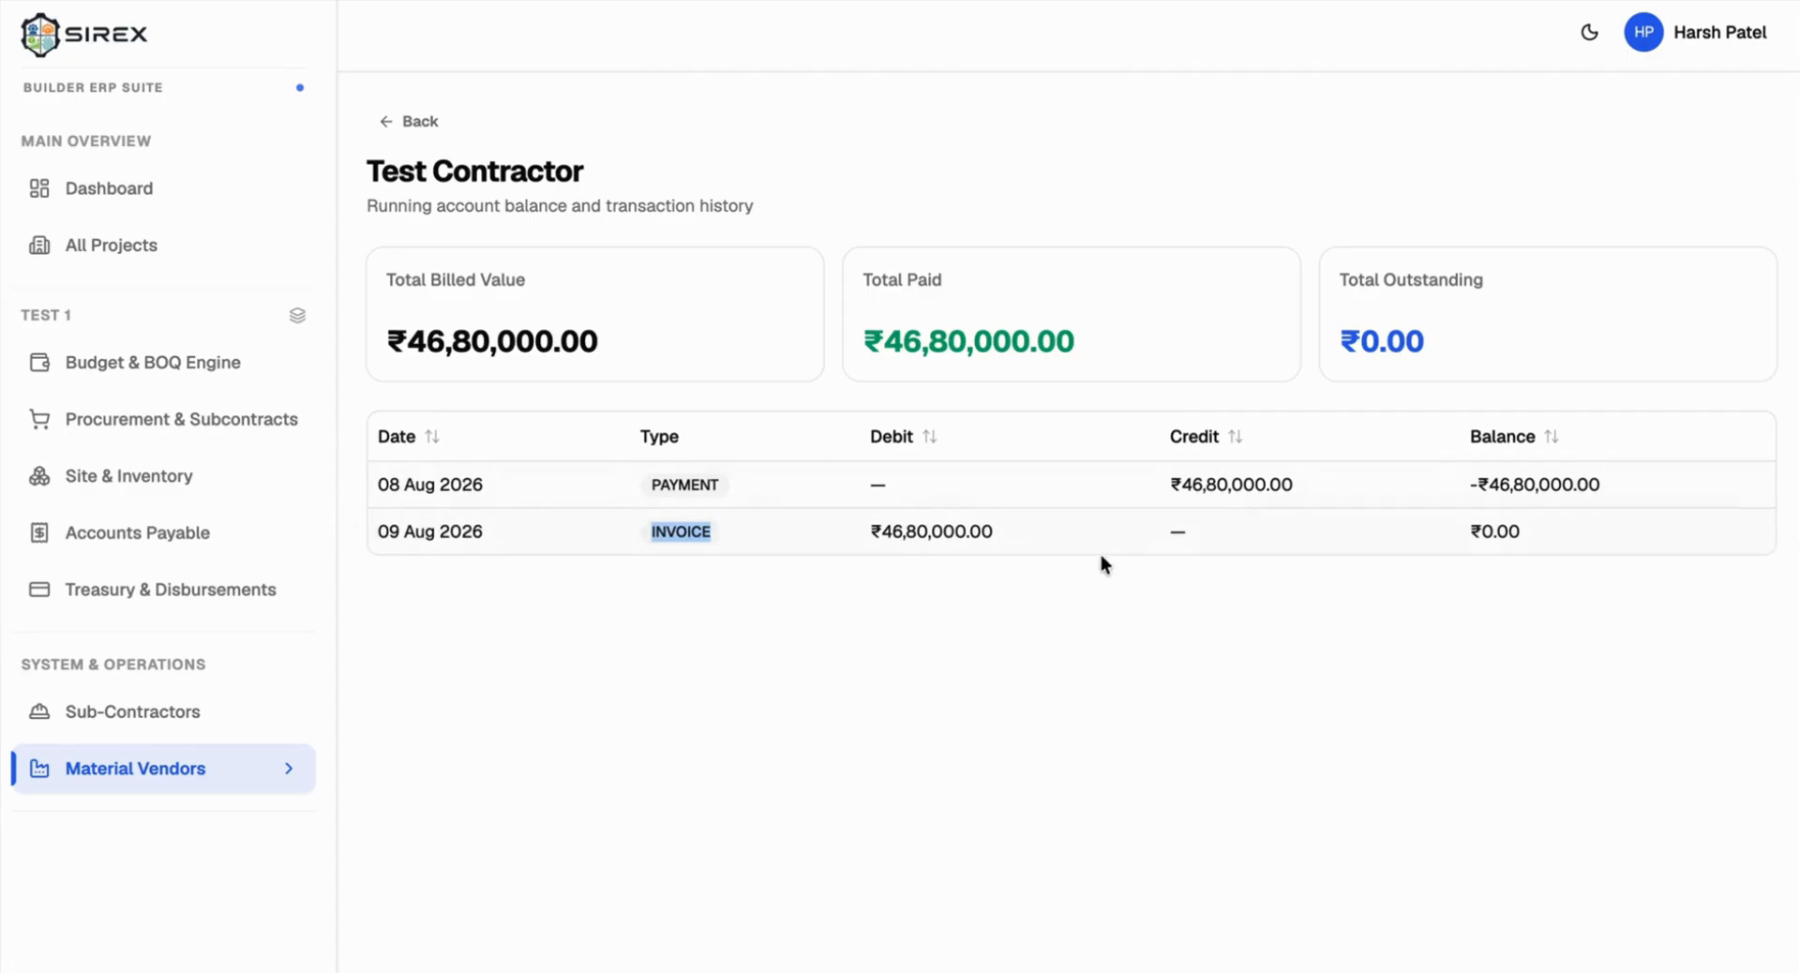
triple_click(878, 529)
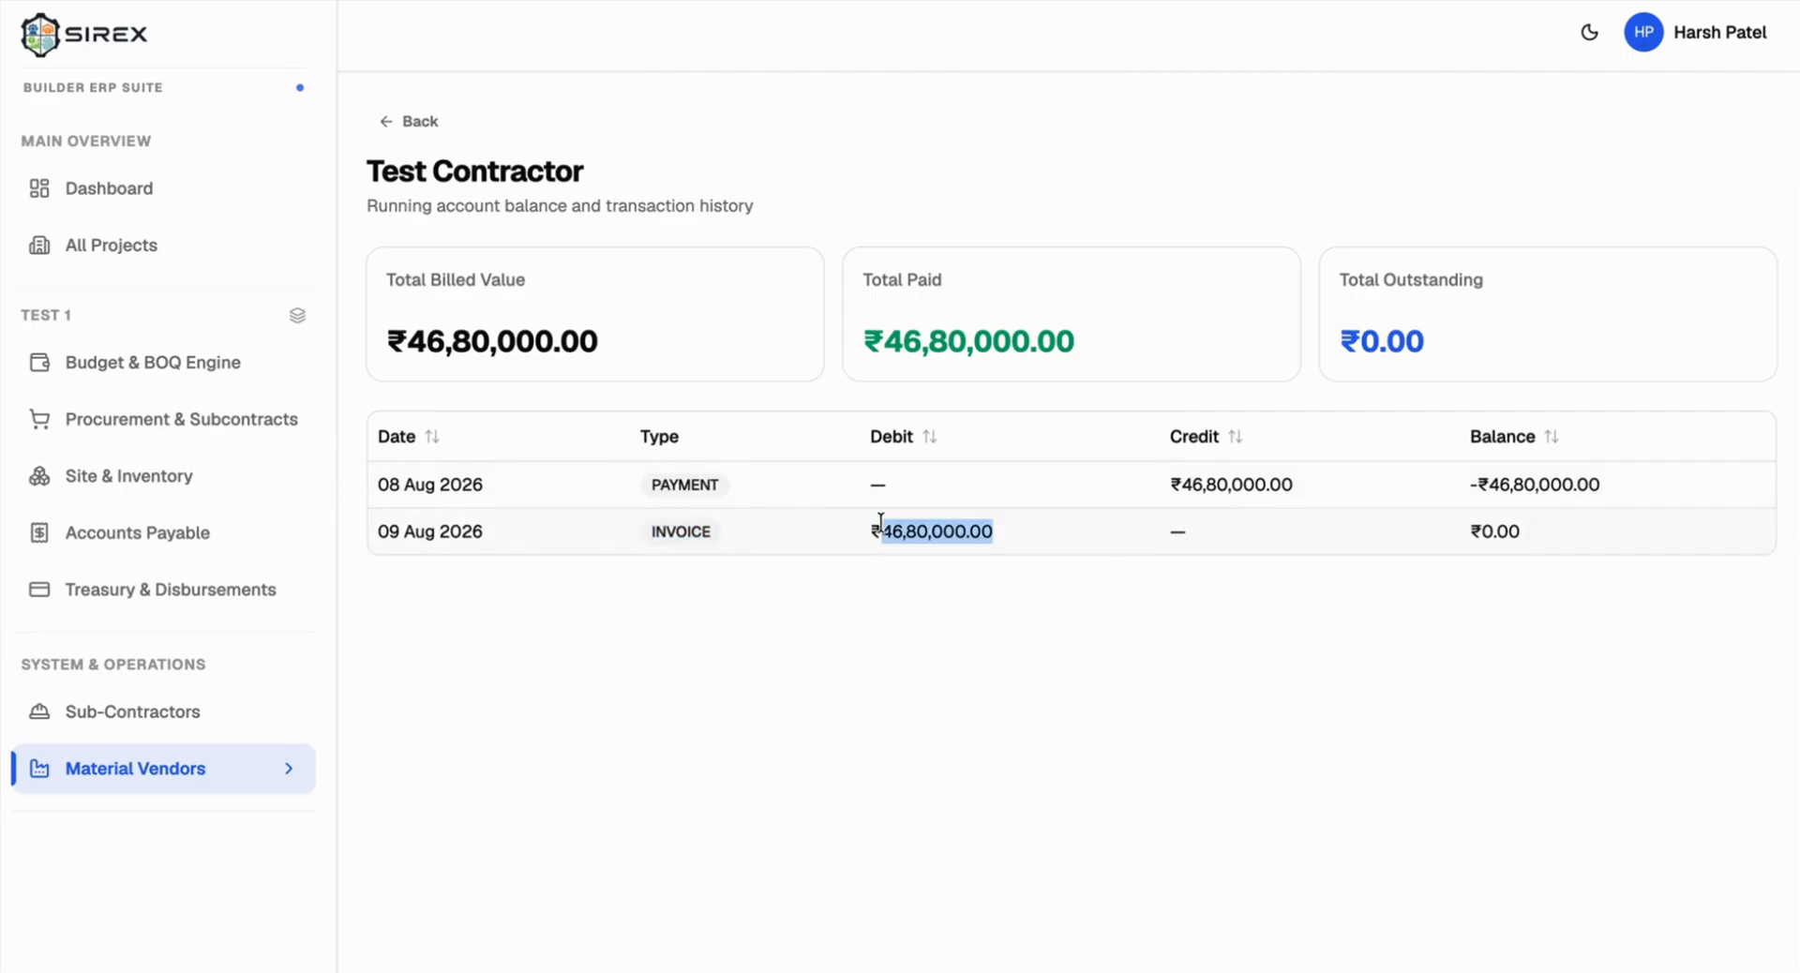
triple_click(1227, 482)
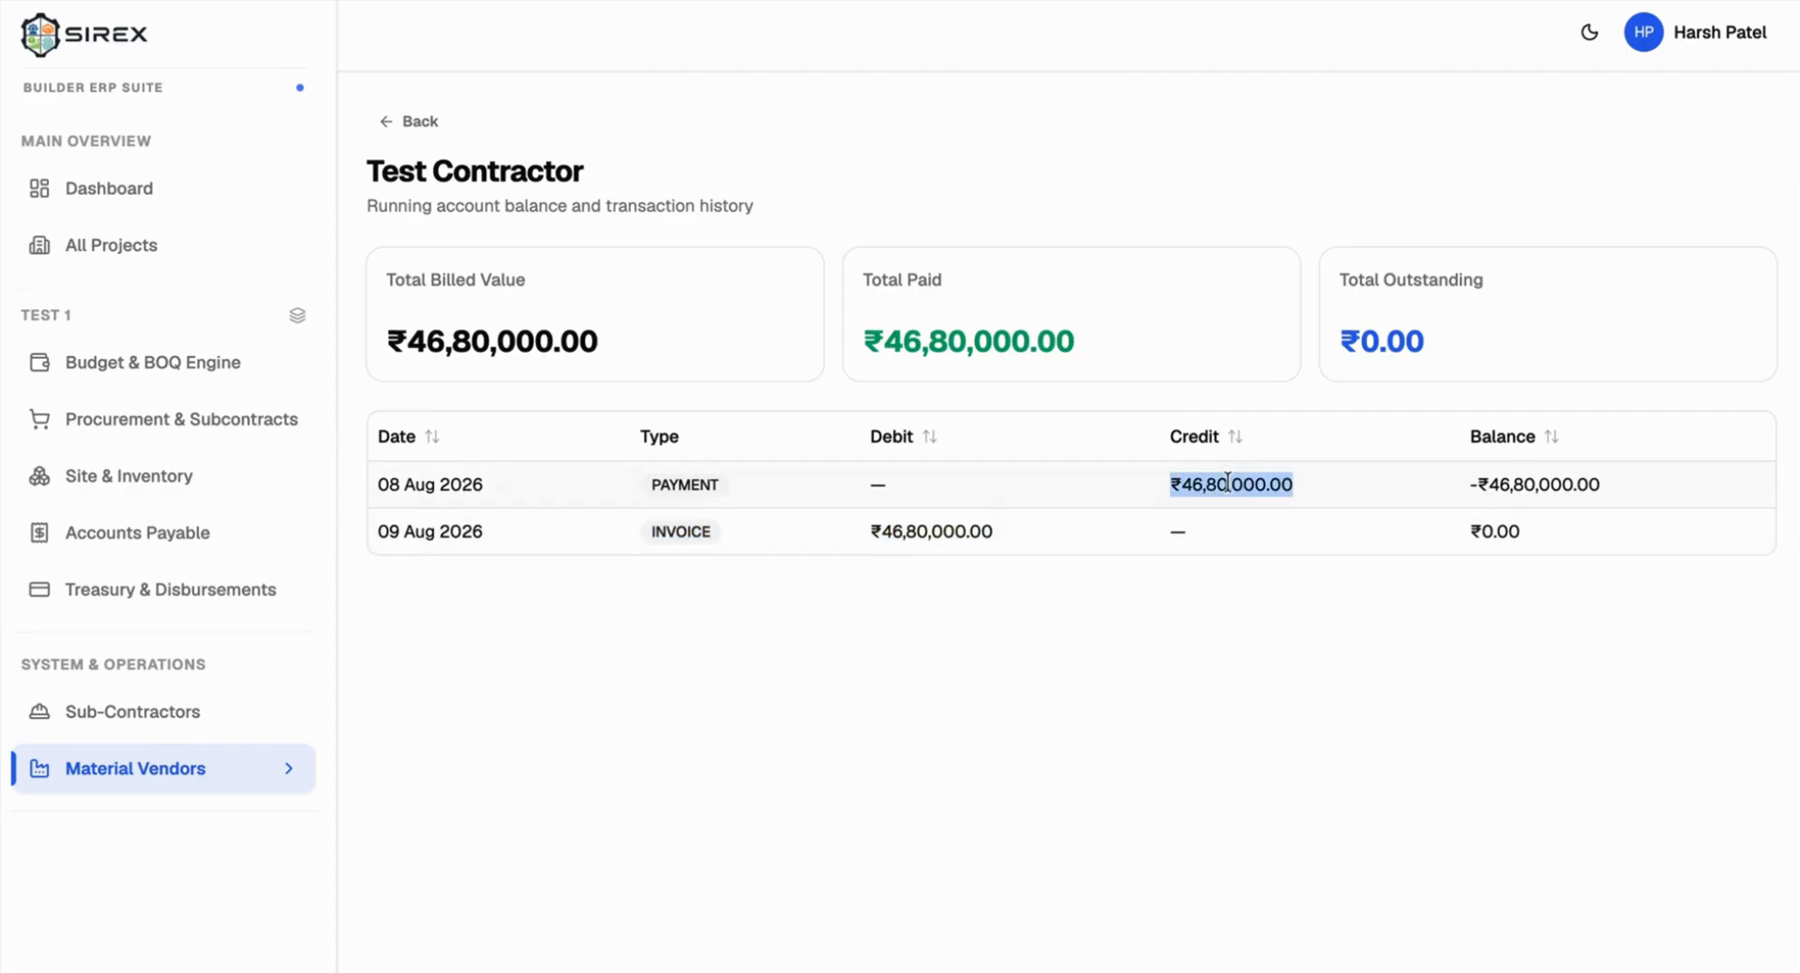
left_click(430, 127)
Step: Open vendor Test 2's ledger from Material Vendors and check the ₹14,62,500.00 invoice and ₹4,62,500.00 payment
left_click(141, 769)
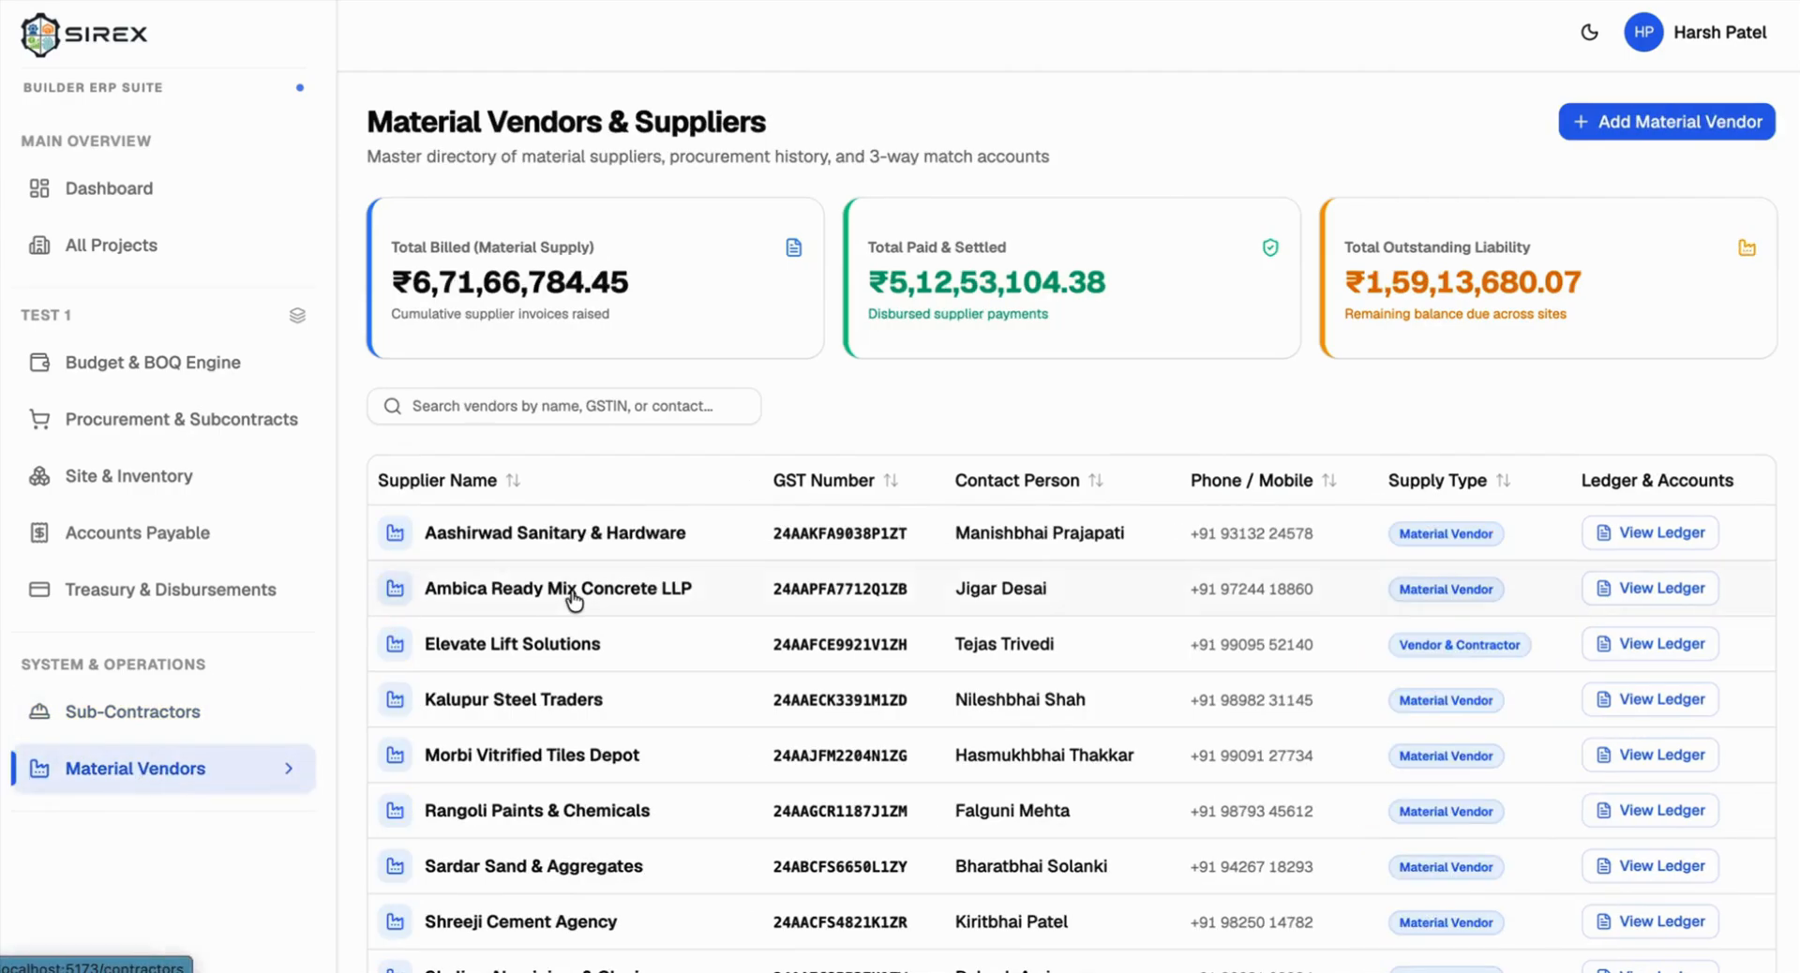
scroll(574, 600, "down", 2)
scroll(573, 600, "down", 1)
scroll(575, 594, "up", 2)
scroll(574, 596, "down", 2)
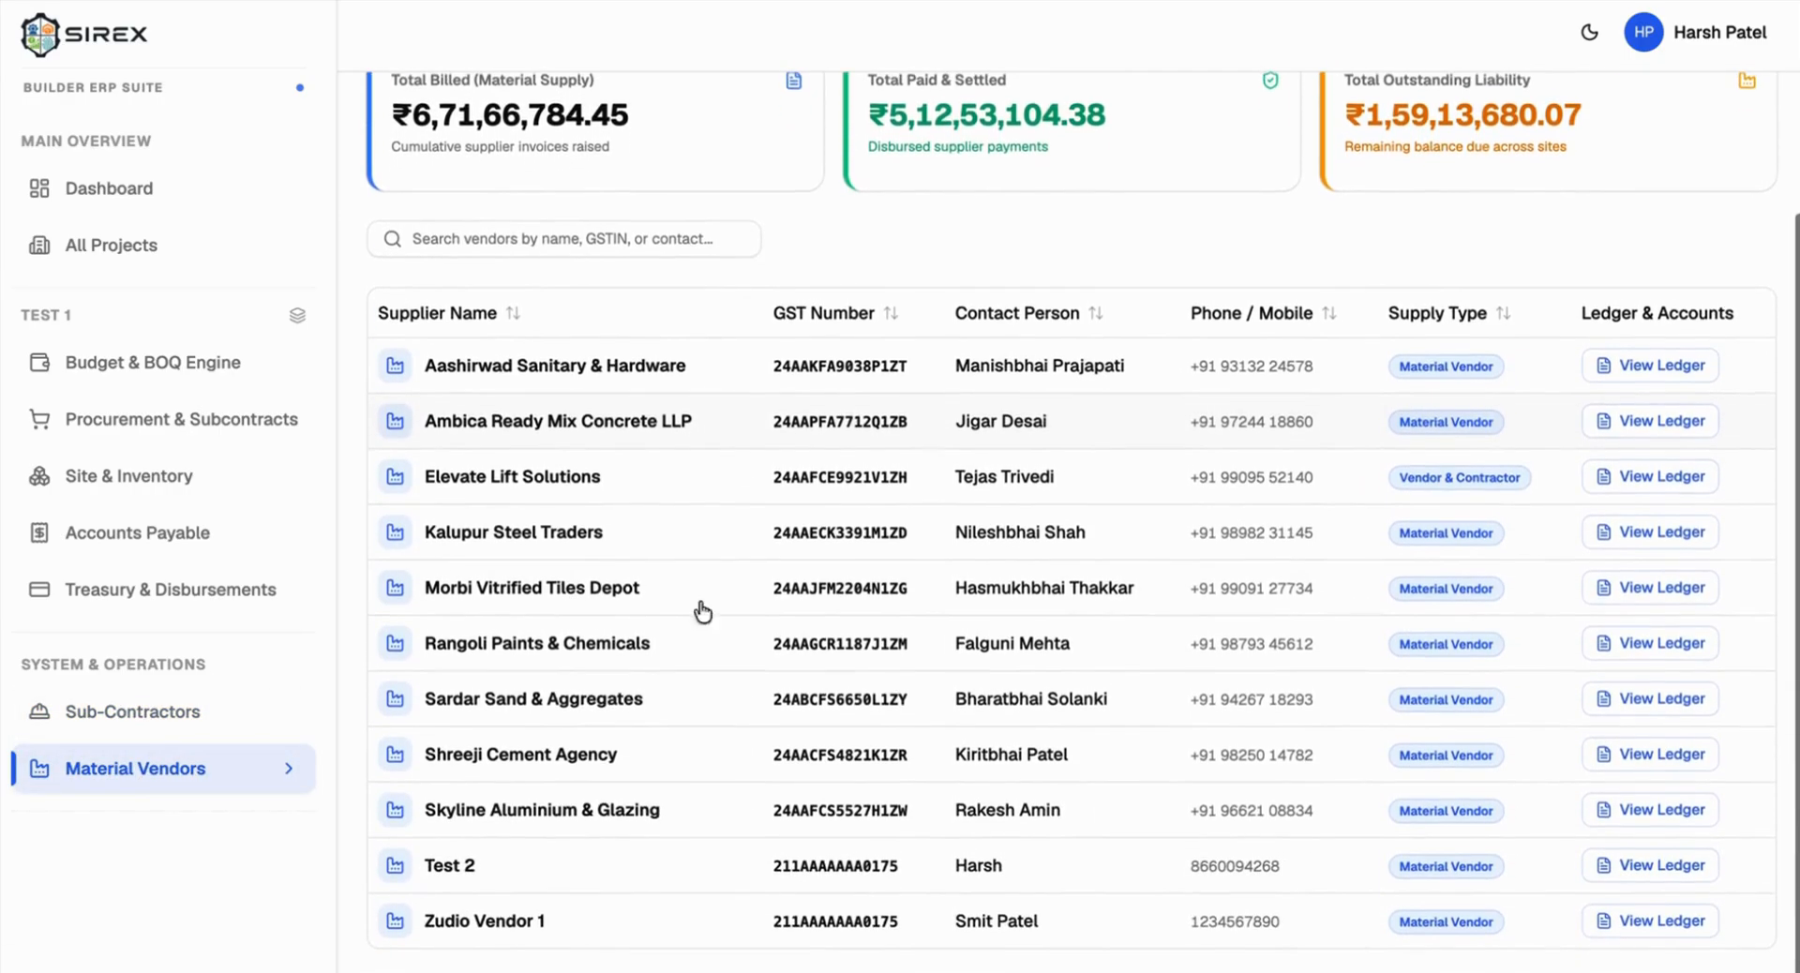
left_click(1631, 872)
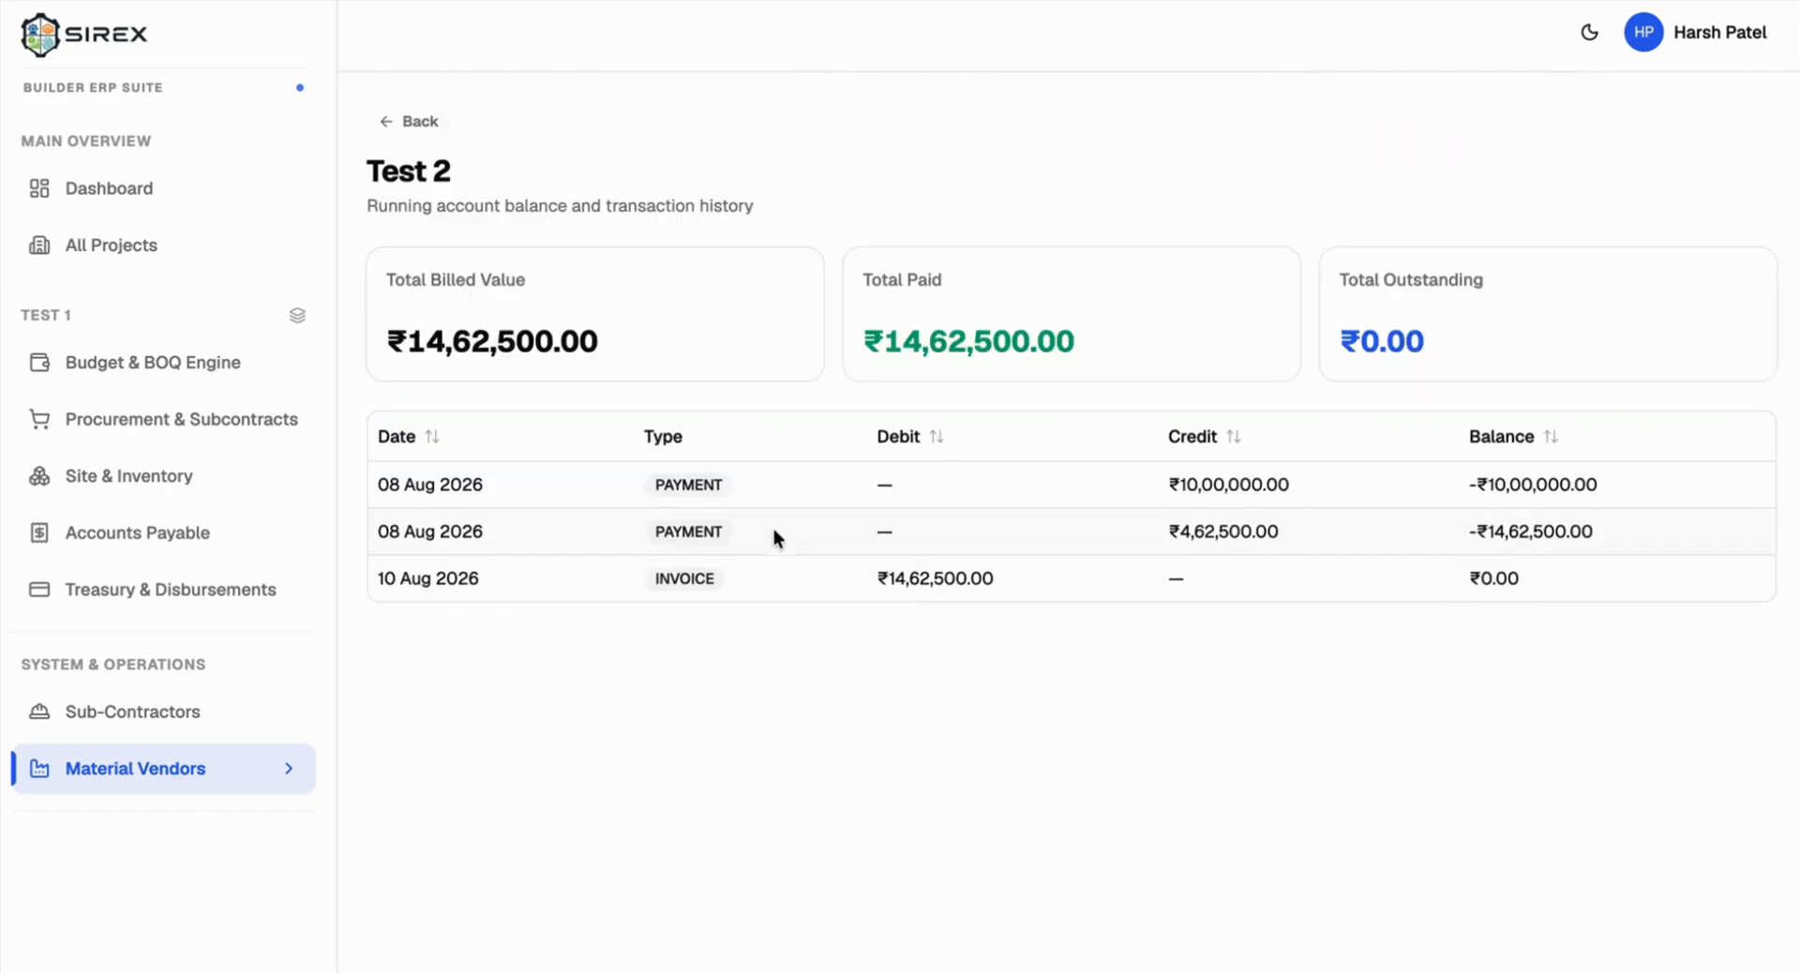
triple_click(945, 581)
left_click_drag(1160, 521, 1194, 541)
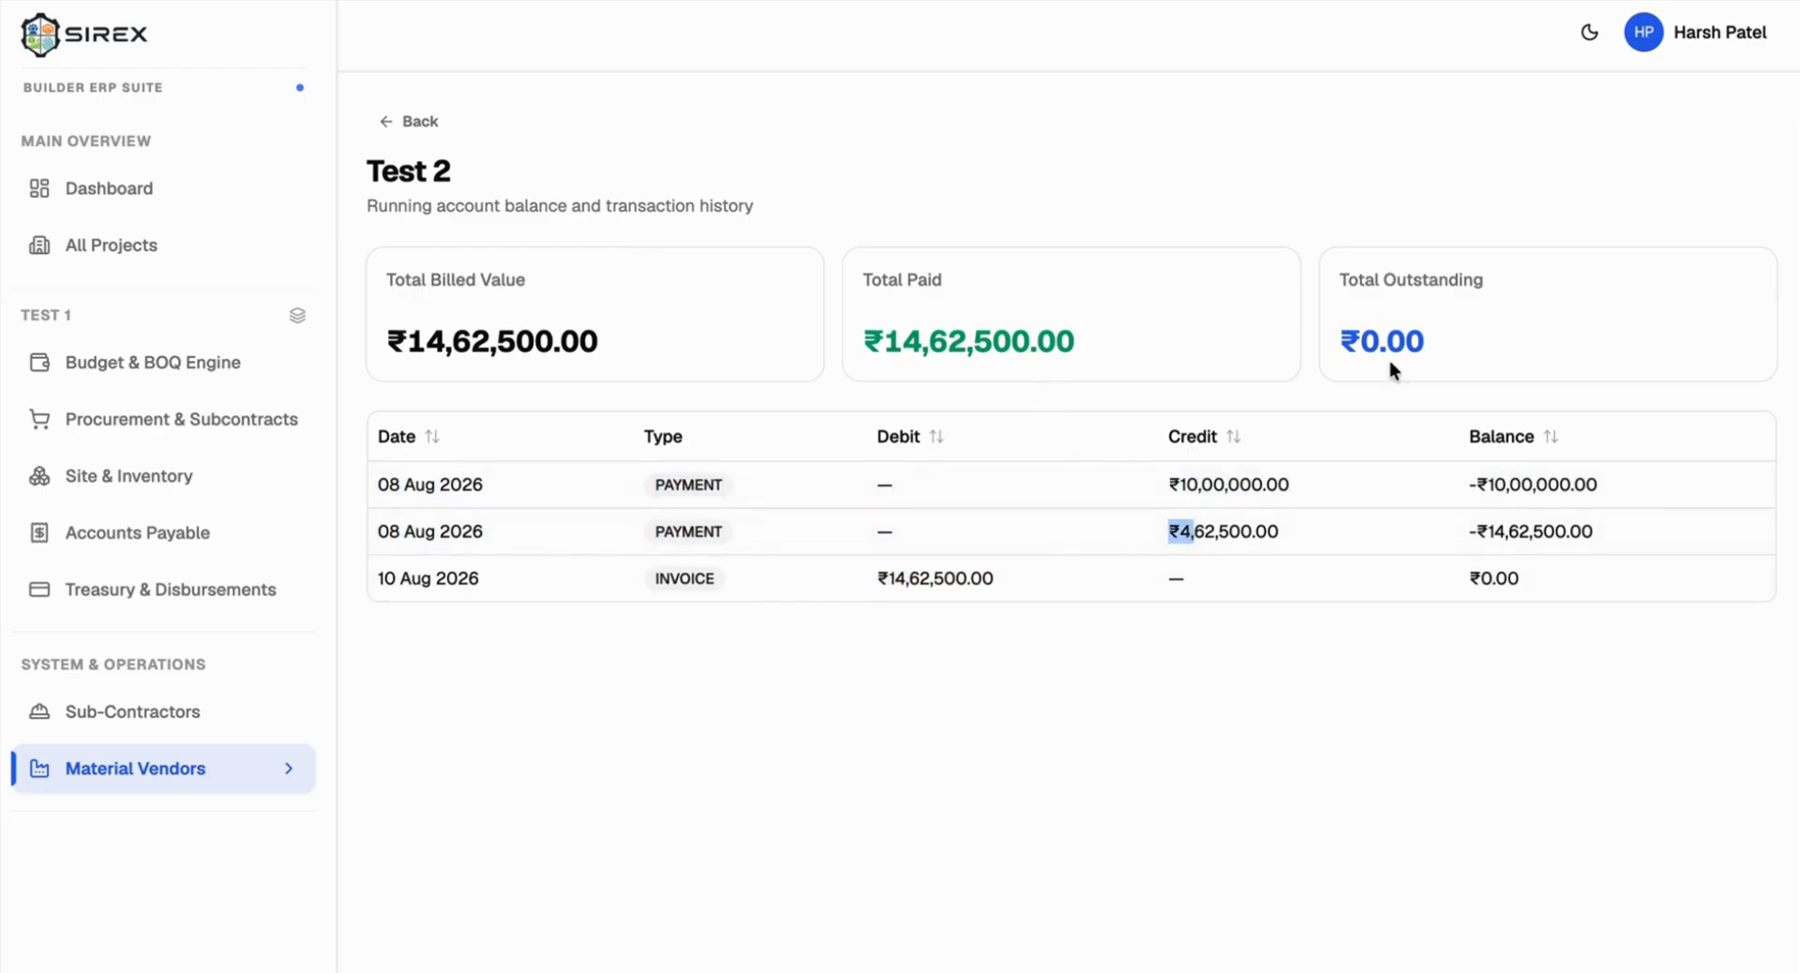